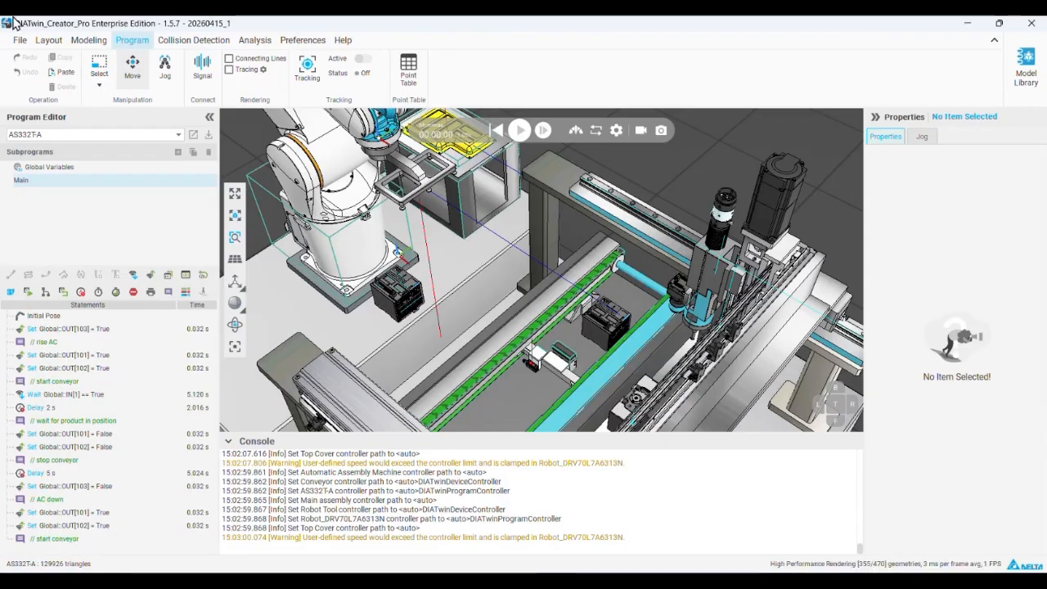
Save a copy of the project under the name 20260415_2 in the My Model location
click(18, 40)
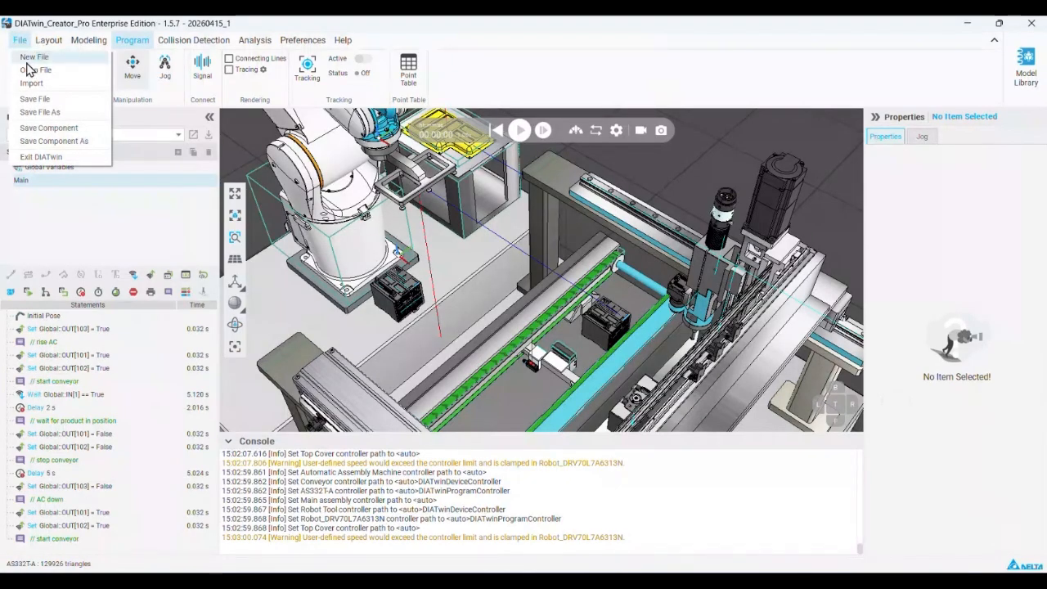
click(64, 114)
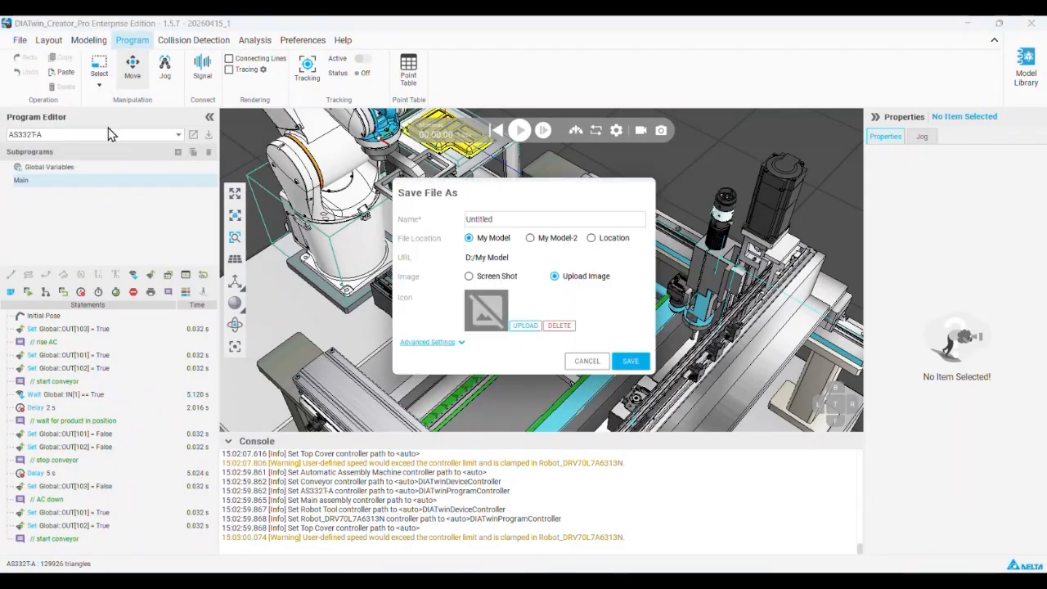
text(202604)
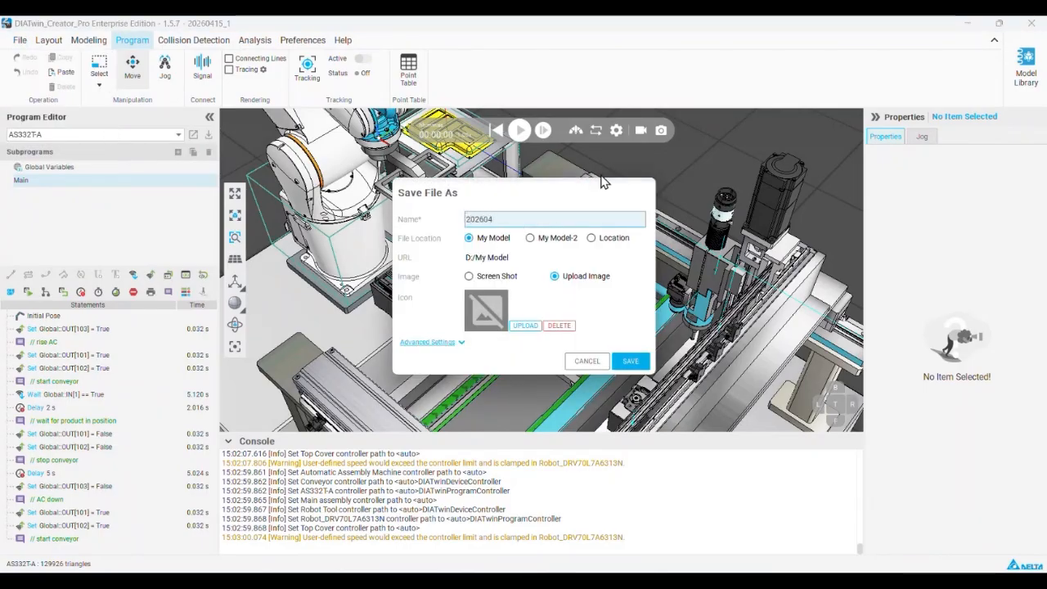
text(16)
key(BackSpace)
text(5.)
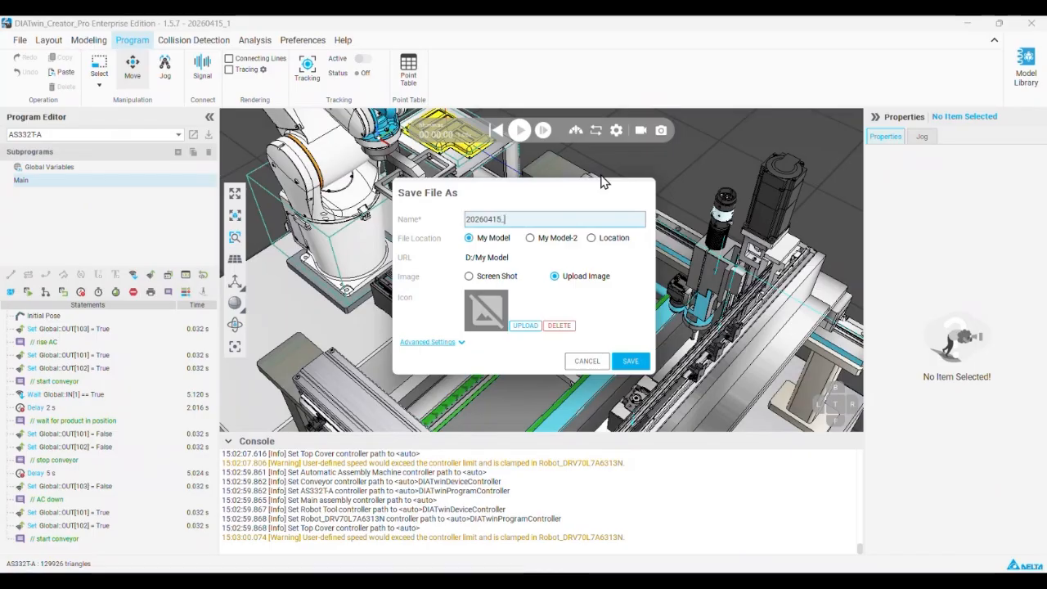
click(634, 361)
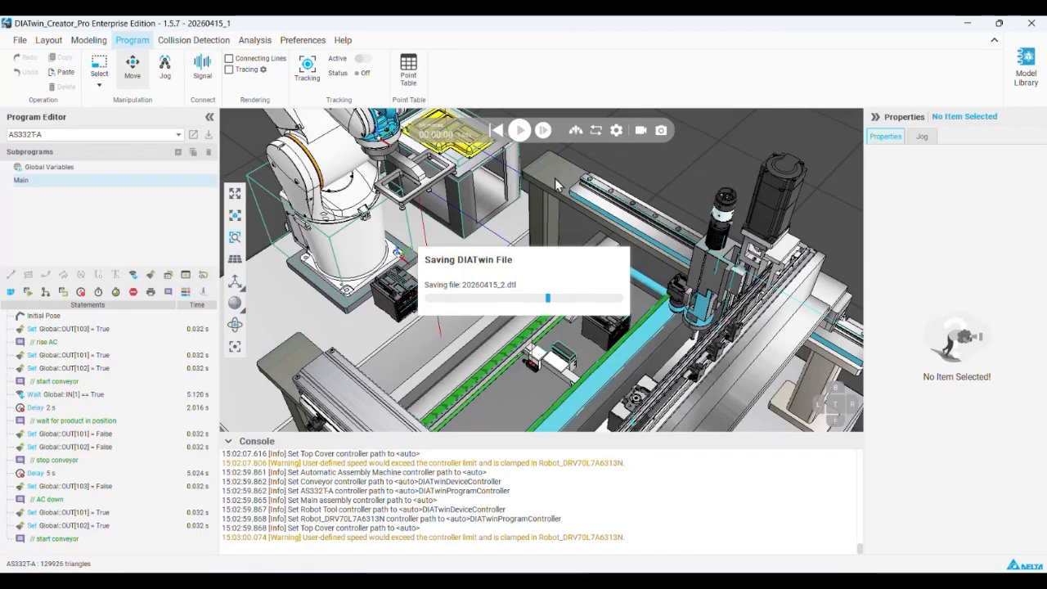
Select the Automatic Assembly Machine in the scene and bring it up for modeling
scroll(556, 185, down, 4)
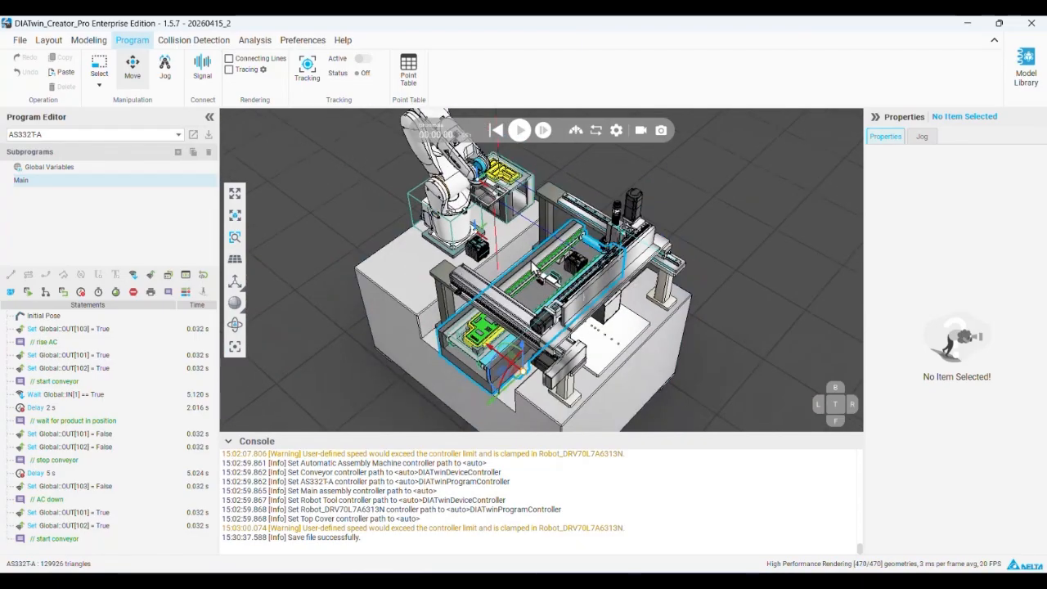
right_drag(585, 350, 554, 308)
scroll(501, 194, up, 5)
right_drag(501, 193, 525, 245)
scroll(524, 244, down, 3)
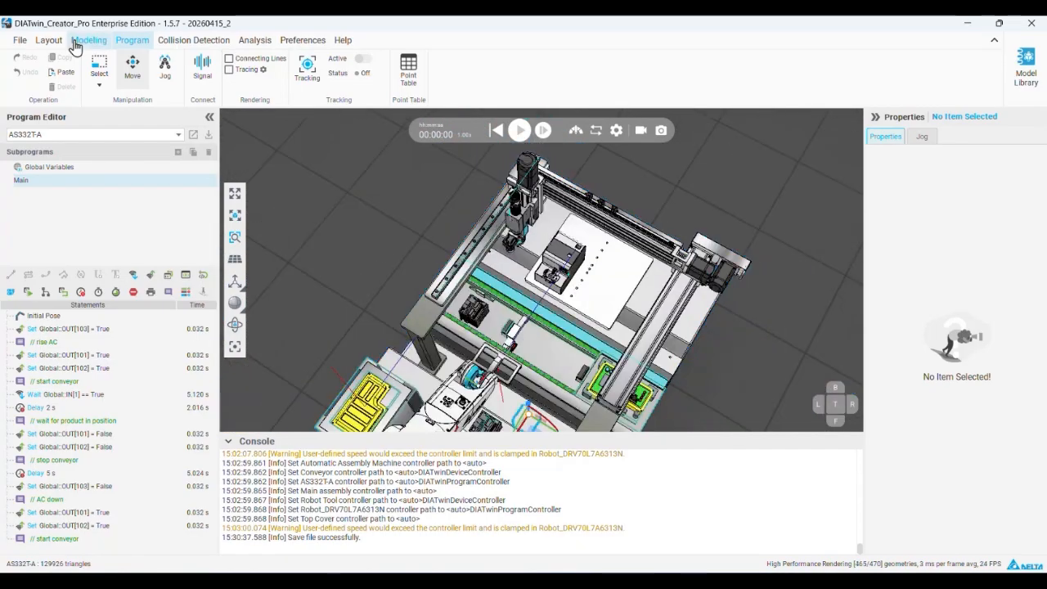
click(49, 41)
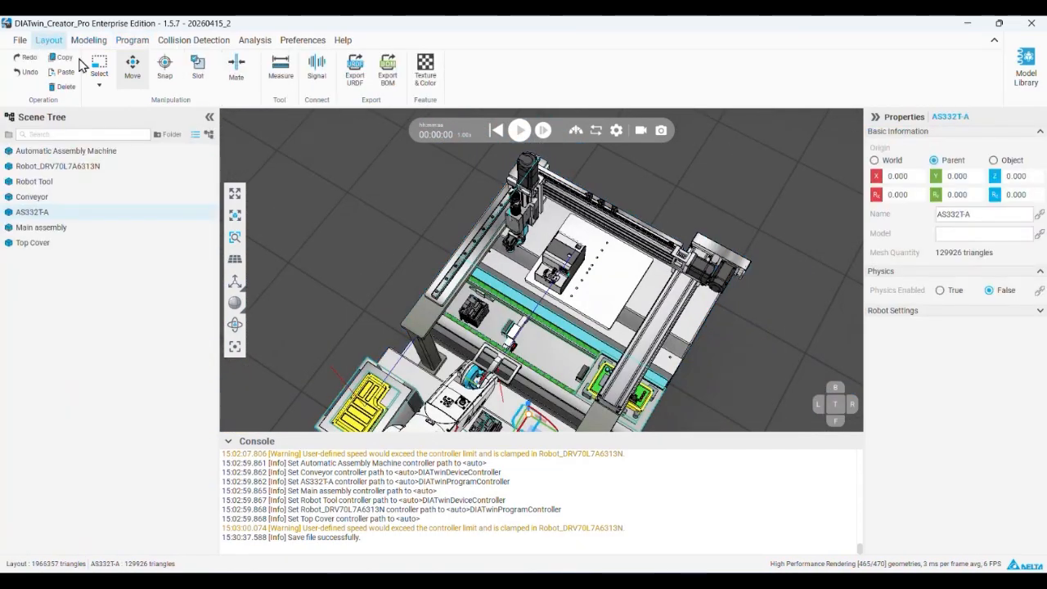
click(102, 150)
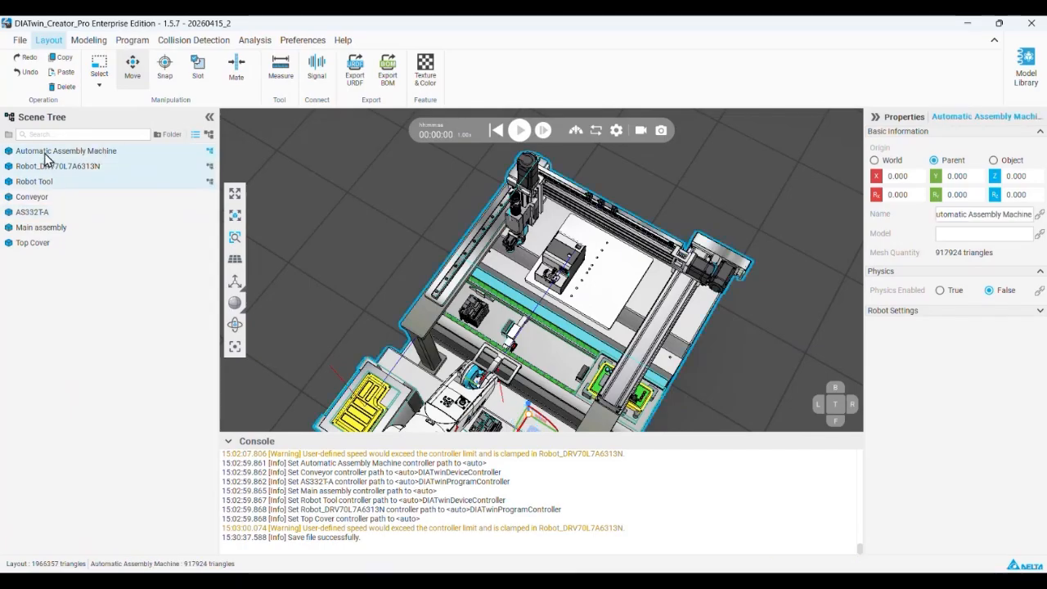
click(88, 40)
scroll(488, 234, up, 3)
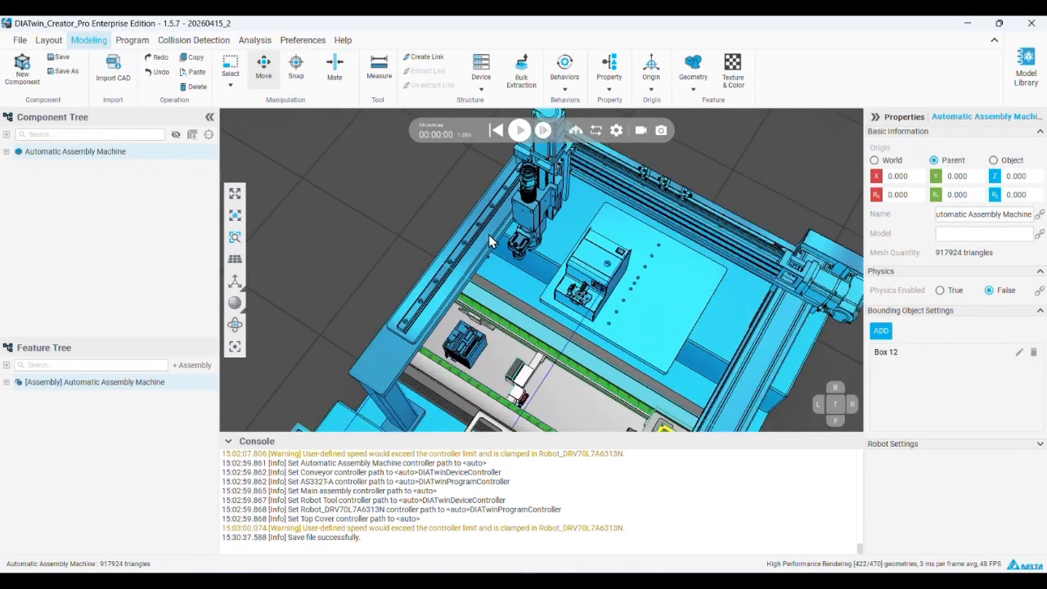
scroll(423, 245, down, 3)
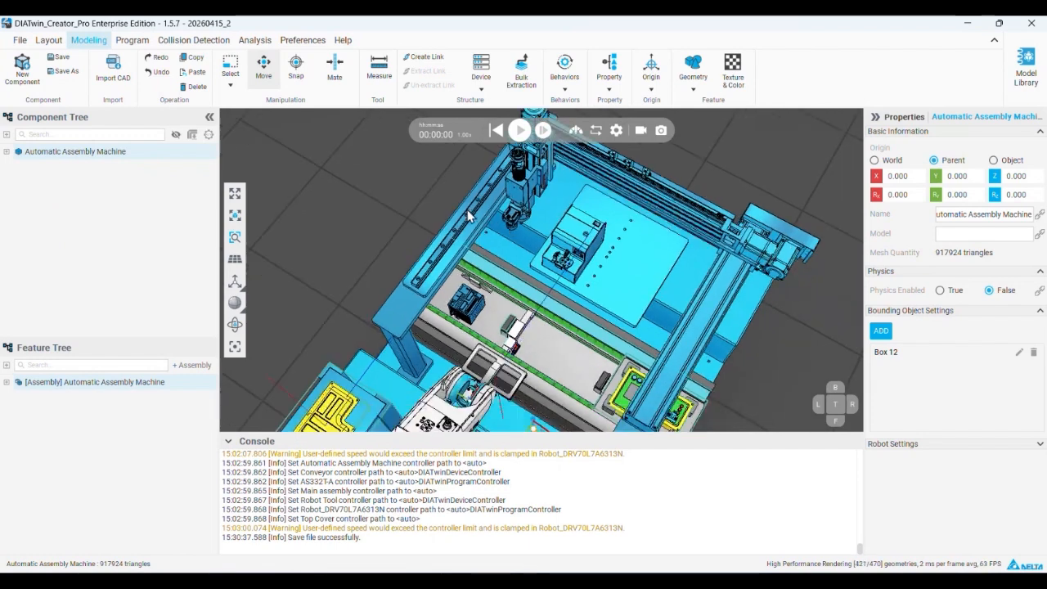
Expand the Automatic Assembly Machine's features and extract its Gantry assembly as a separate component
double_click(18, 382)
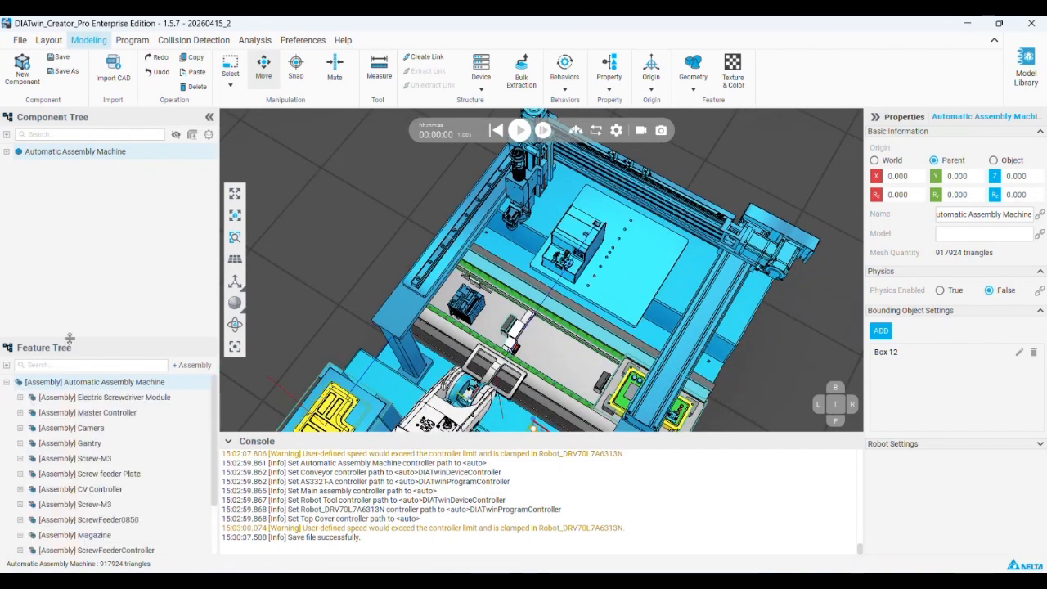
drag(72, 340, 104, 219)
click(89, 299)
click(90, 314)
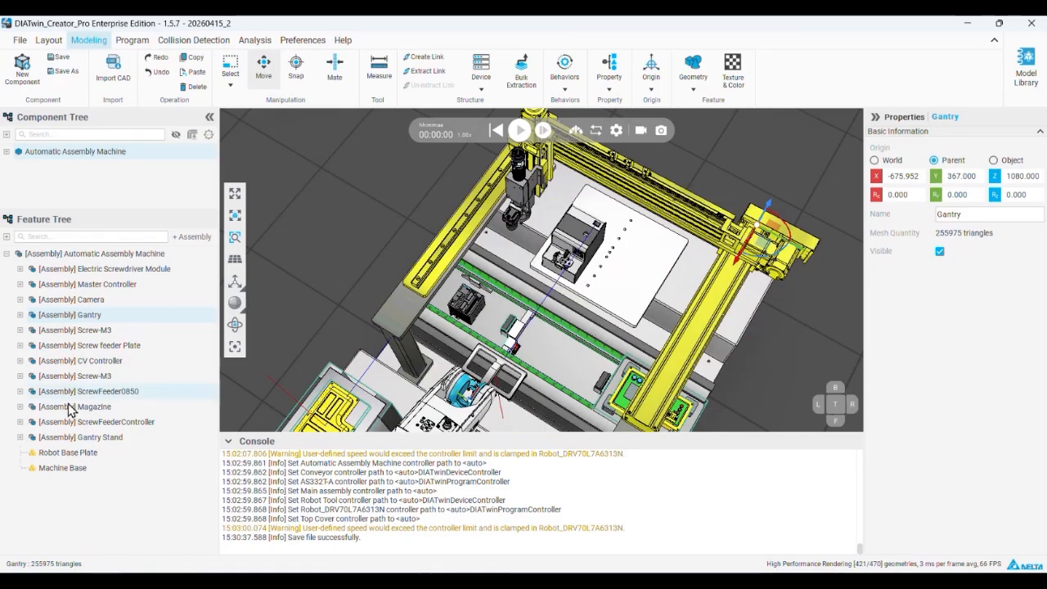
right_click(102, 318)
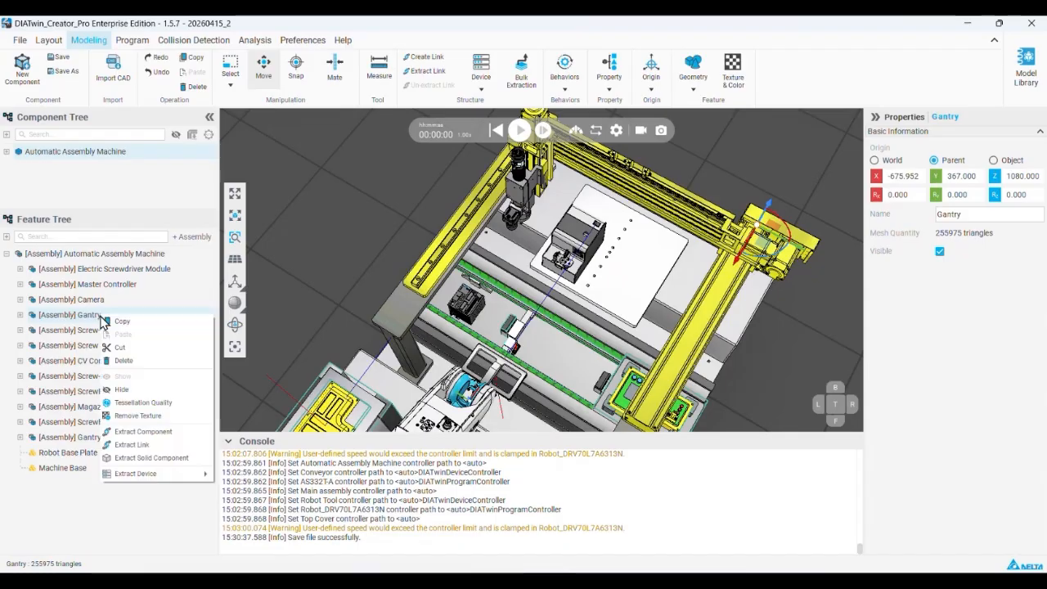
click(170, 432)
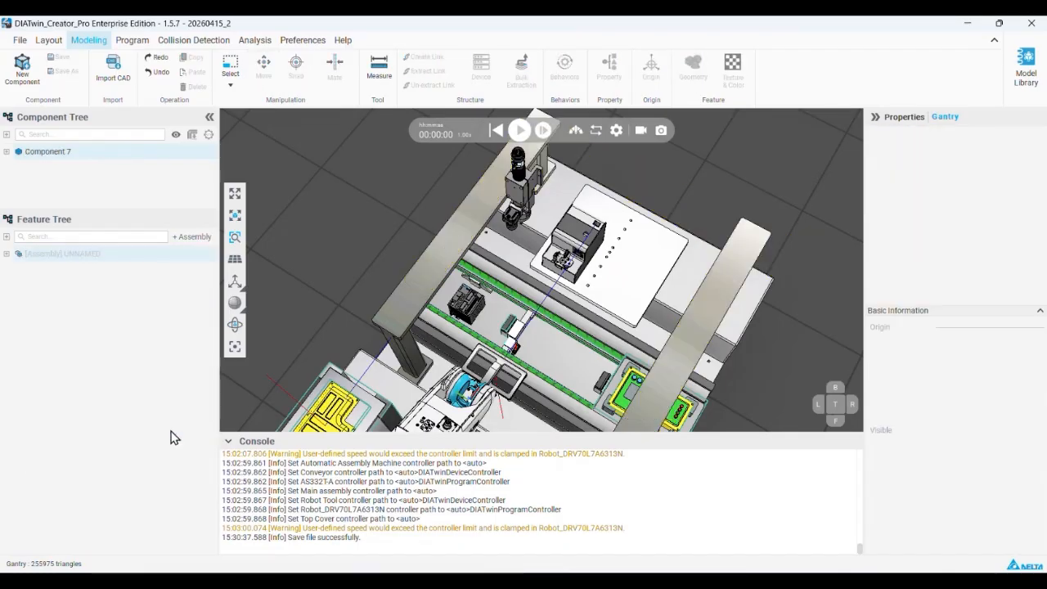
Rename the extracted component to Gantry, copying the name from its feature assembly
click(6, 254)
double_click(52, 271)
key(ctrl+c)
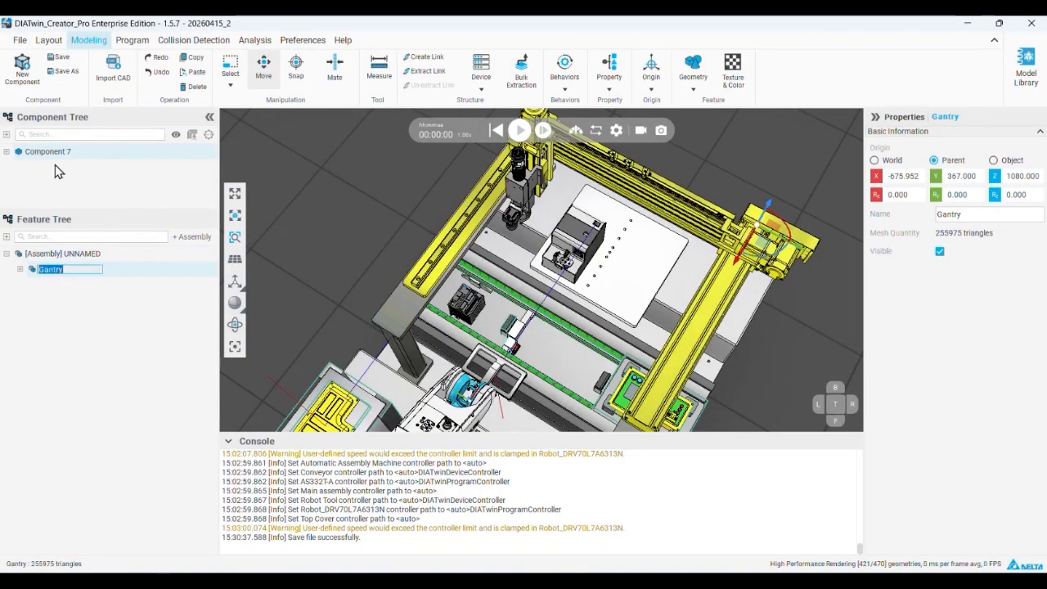
double_click(53, 154)
key(ctrl+v)
click(81, 369)
drag(82, 210, 82, 349)
scroll(456, 287, down, 2)
right_drag(455, 286, 446, 263)
middle_drag(458, 278, 391, 264)
scroll(400, 274, down, 2)
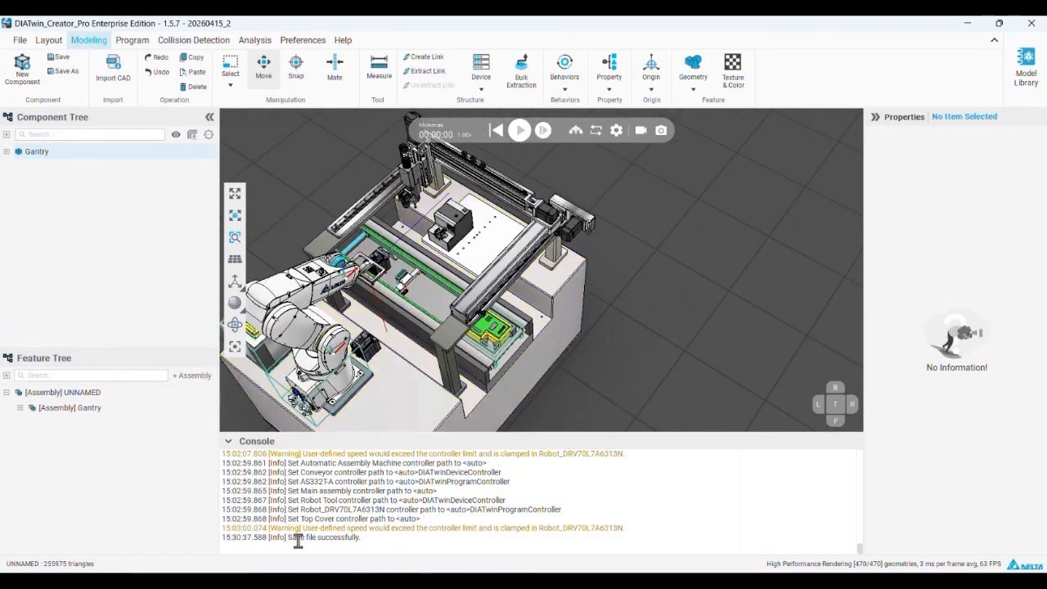
Switch to File Explorer, locate Modeling_Gantry.dt in the Training Model folder, and return to DIATwin
click(318, 582)
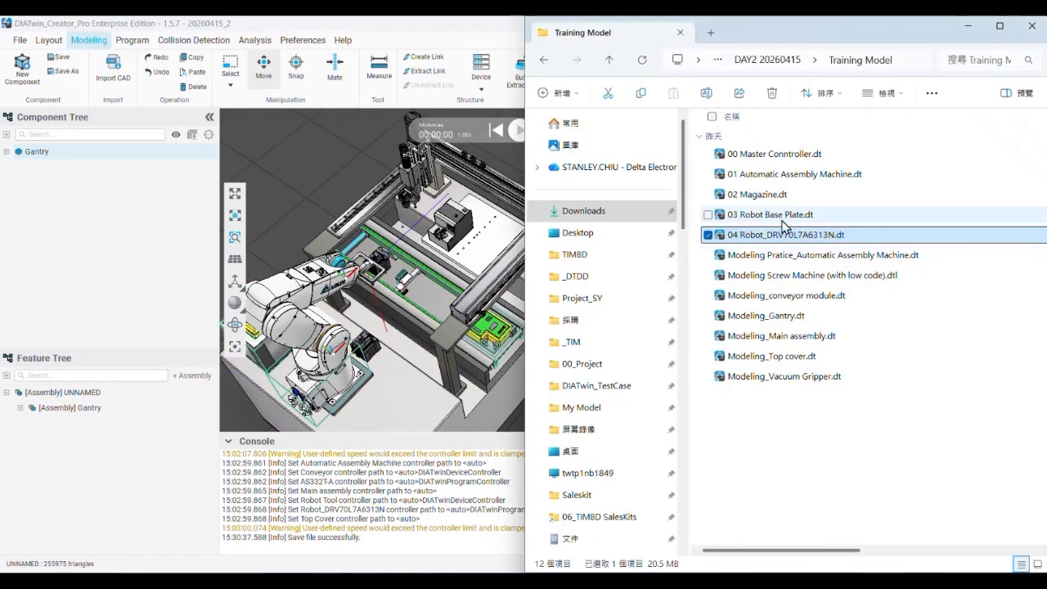
click(769, 315)
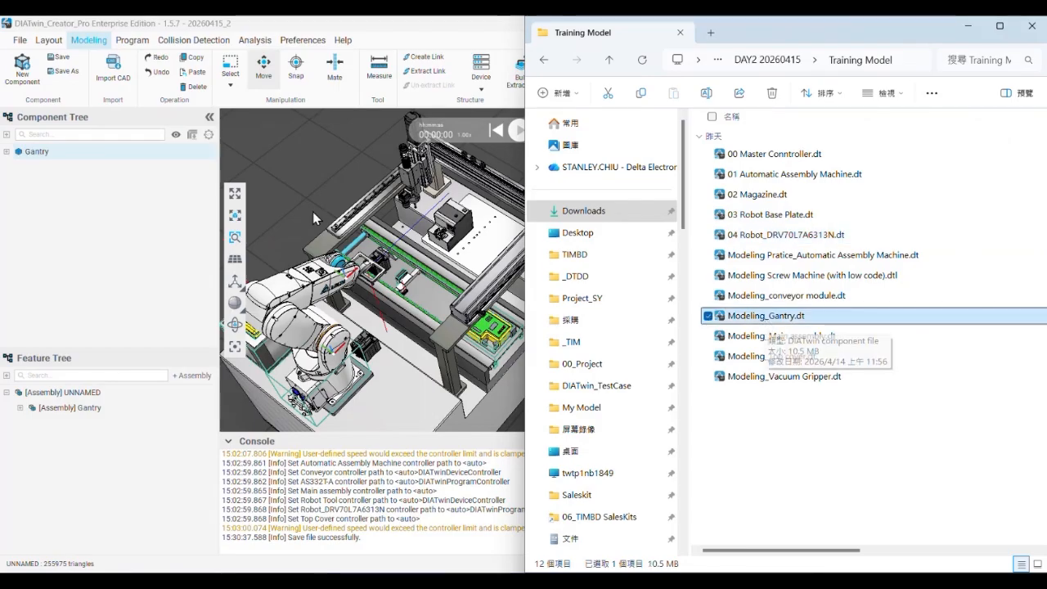
click(376, 190)
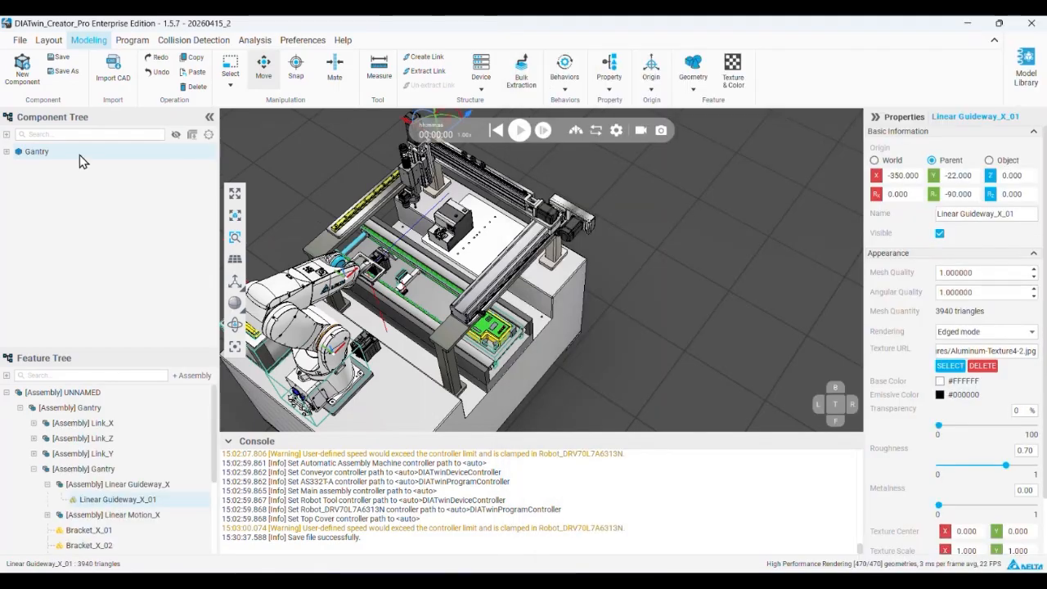
Select the Gantry component and examine its guideways and axes in the 3D scene
click(95, 158)
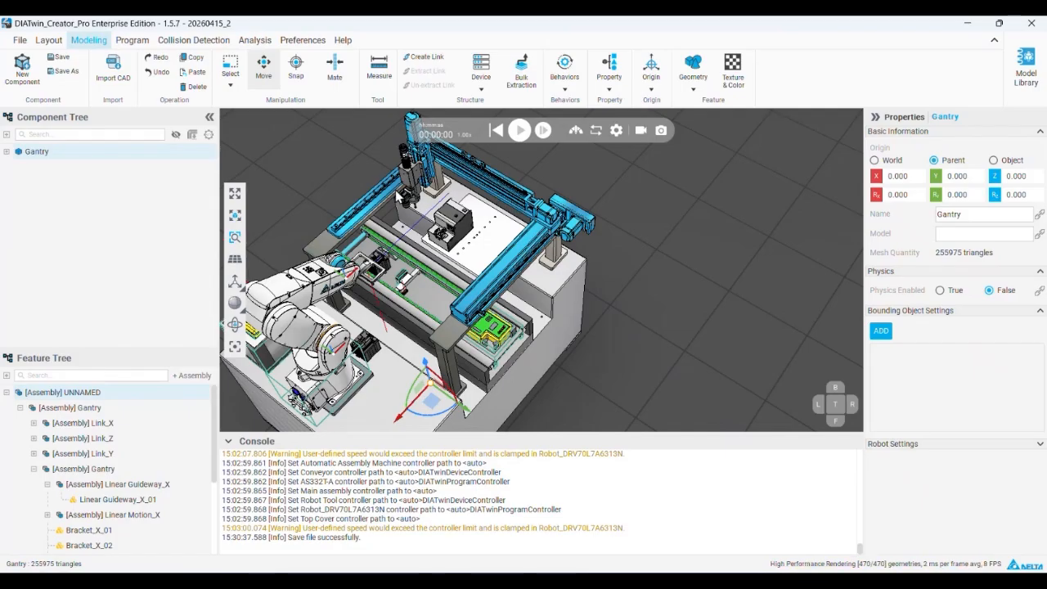
middle_drag(525, 197, 577, 223)
scroll(470, 213, up, 2)
scroll(478, 207, up, 5)
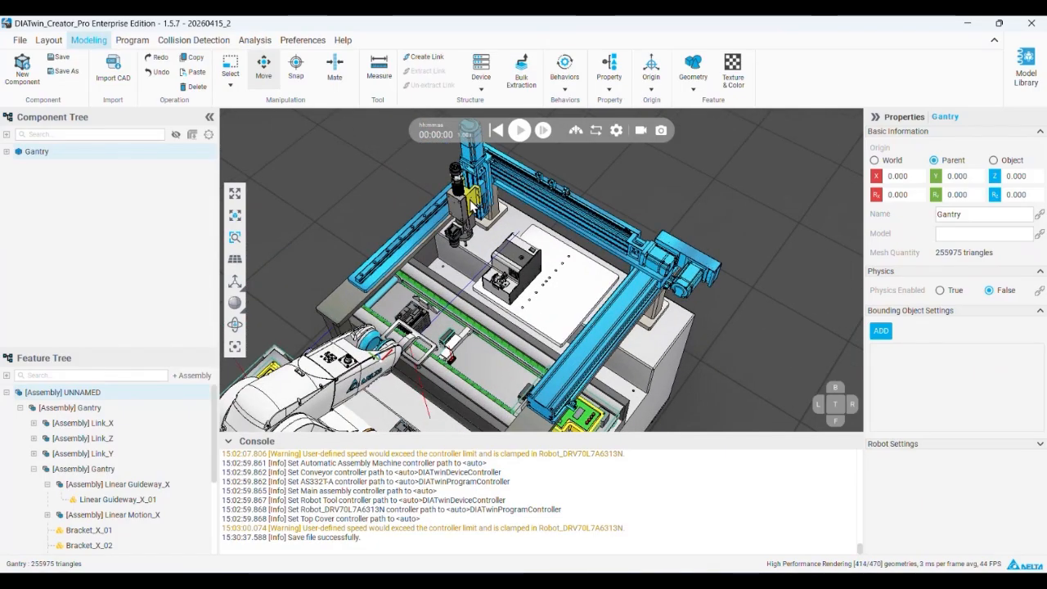
scroll(477, 207, down, 5)
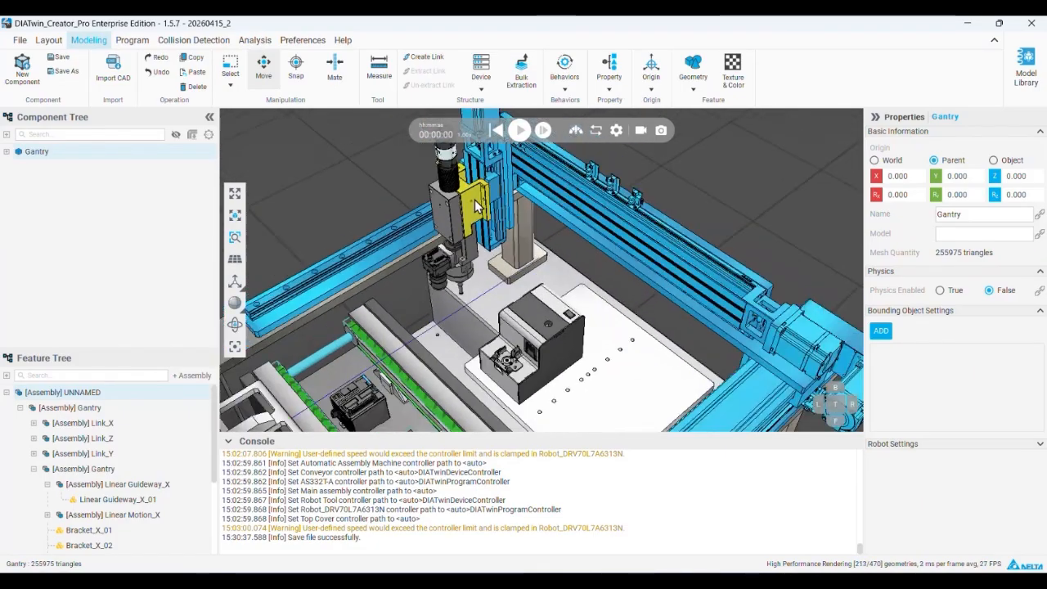
Switch to PowerPoint to read the Gantry modeling slide's link extraction instructions, and return to DIATwin
key(alt+Tab)
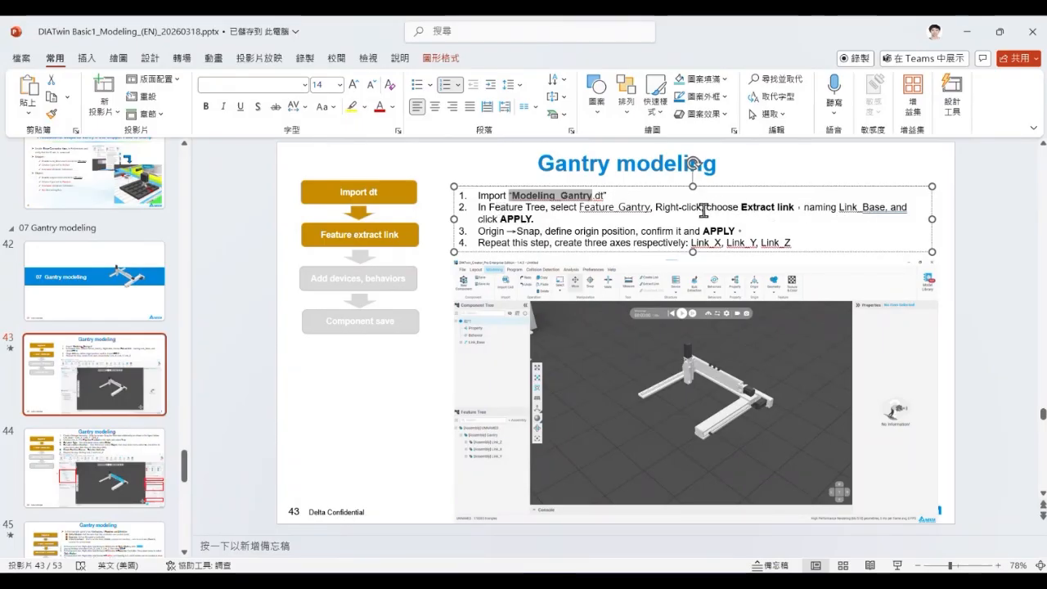
click(561, 579)
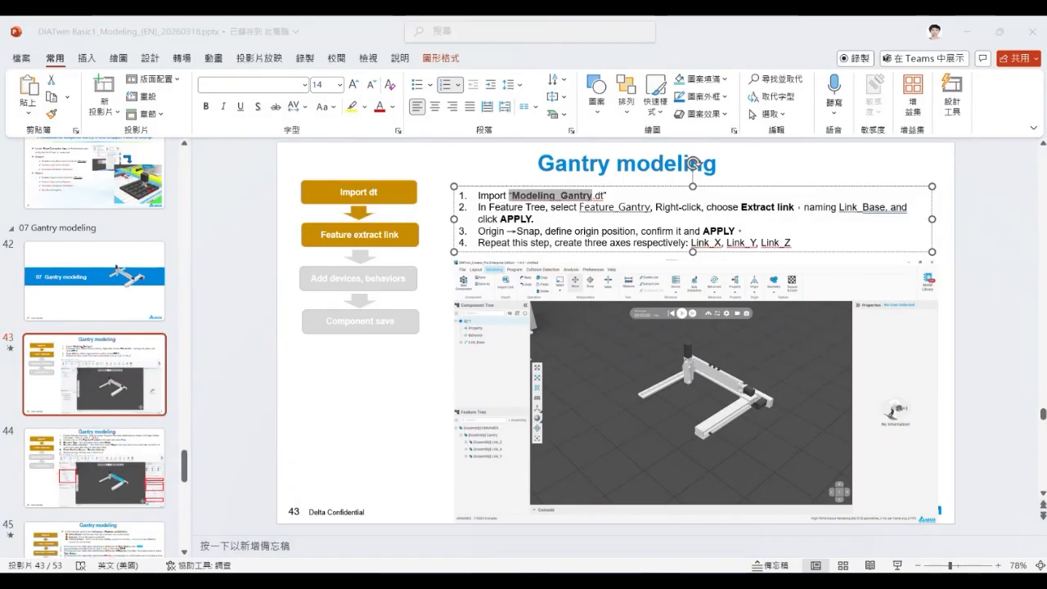
middle_drag(487, 185, 502, 196)
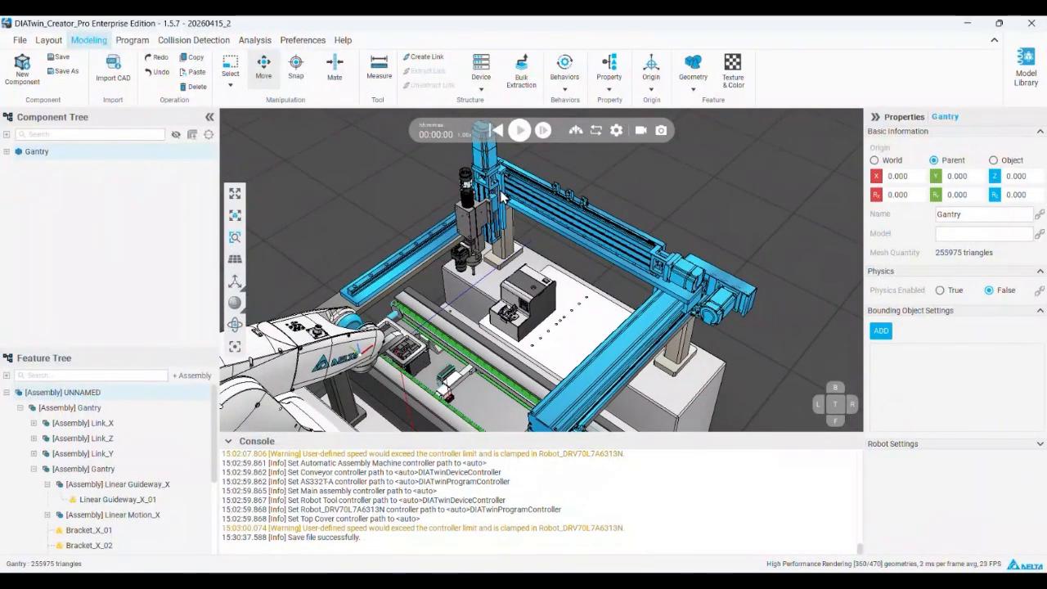
Extract the top-level Gantry assembly as a link, keeping the default origin
click(72, 408)
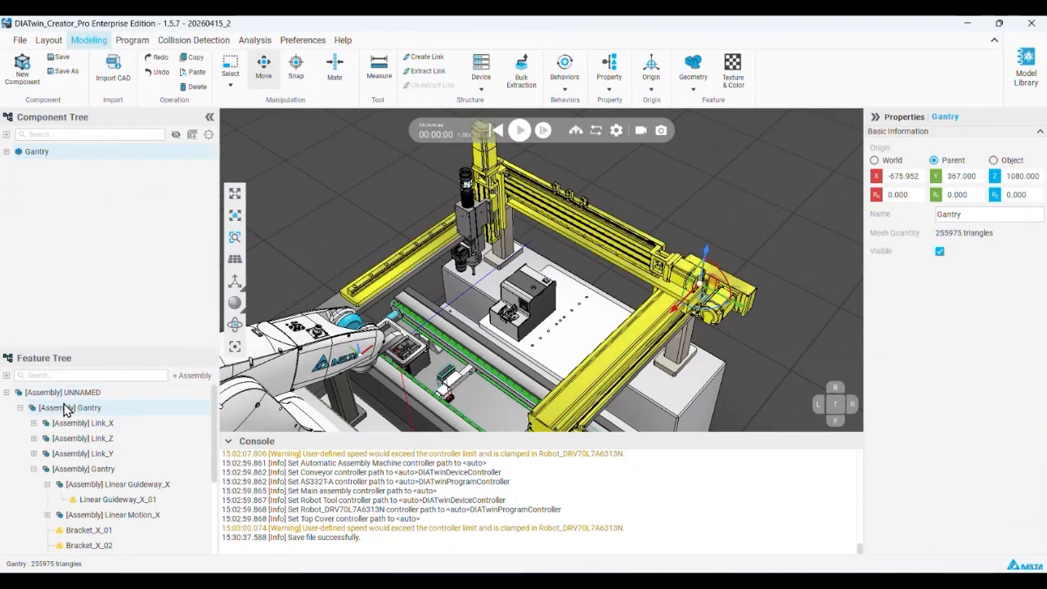
click(19, 408)
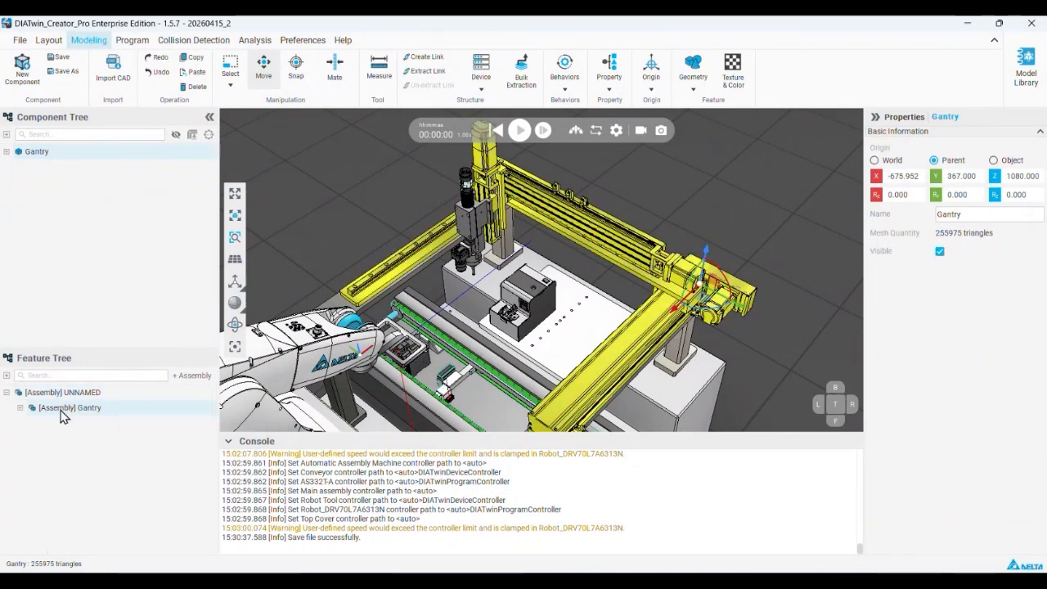
right_click(71, 416)
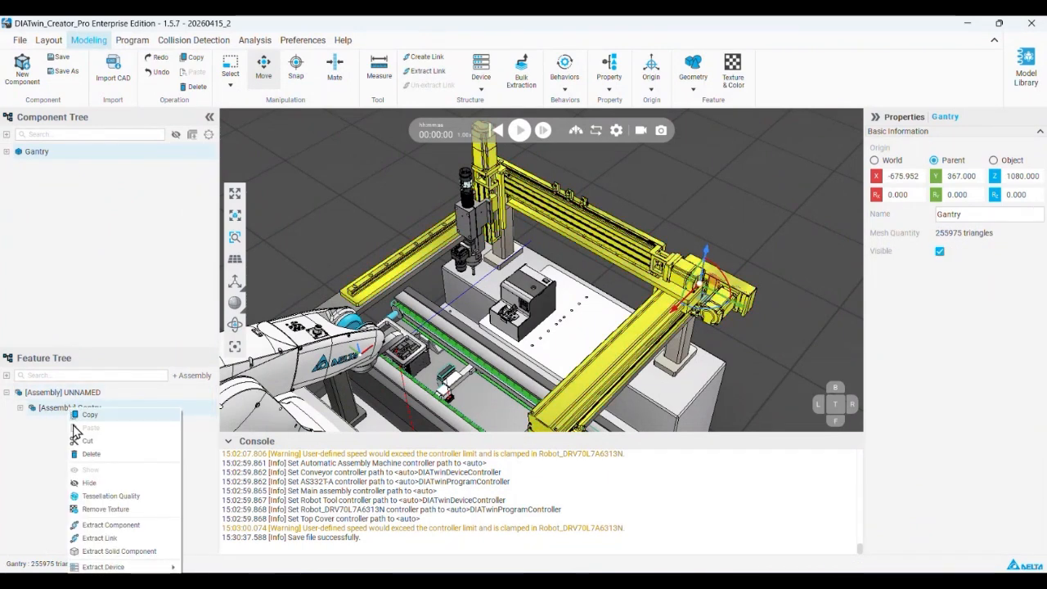
click(120, 540)
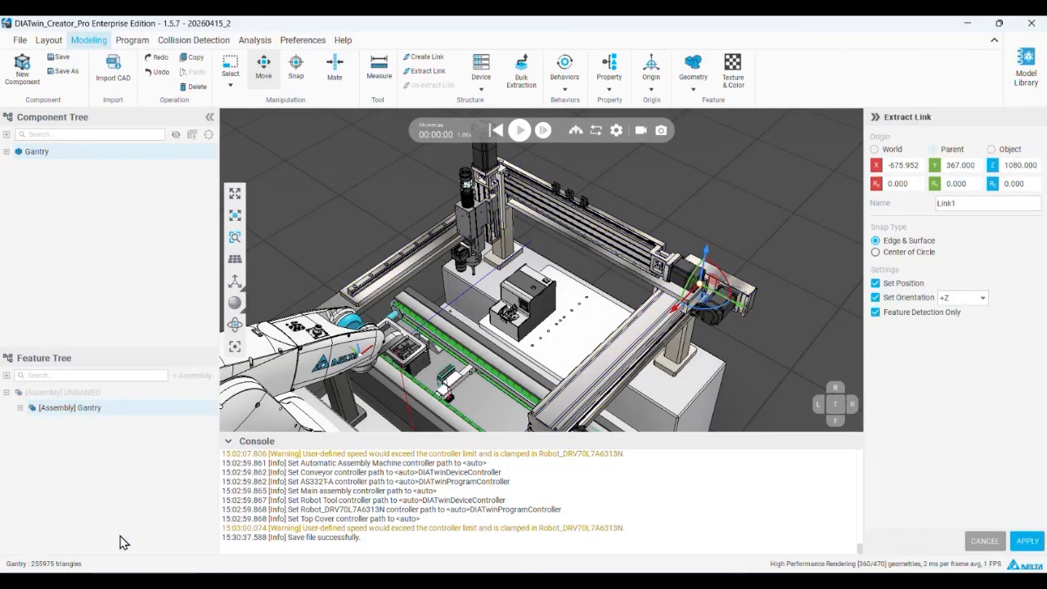
click(1027, 541)
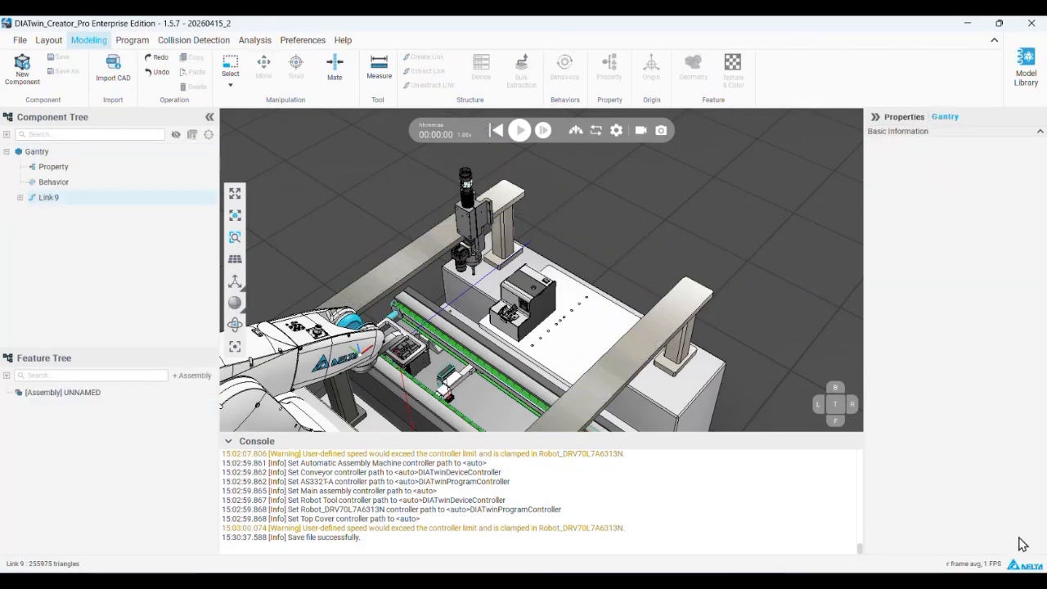
Rename the newly extracted gantry link to Link_Base
click(47, 196)
click(101, 199)
text(_Base)
key(Return)
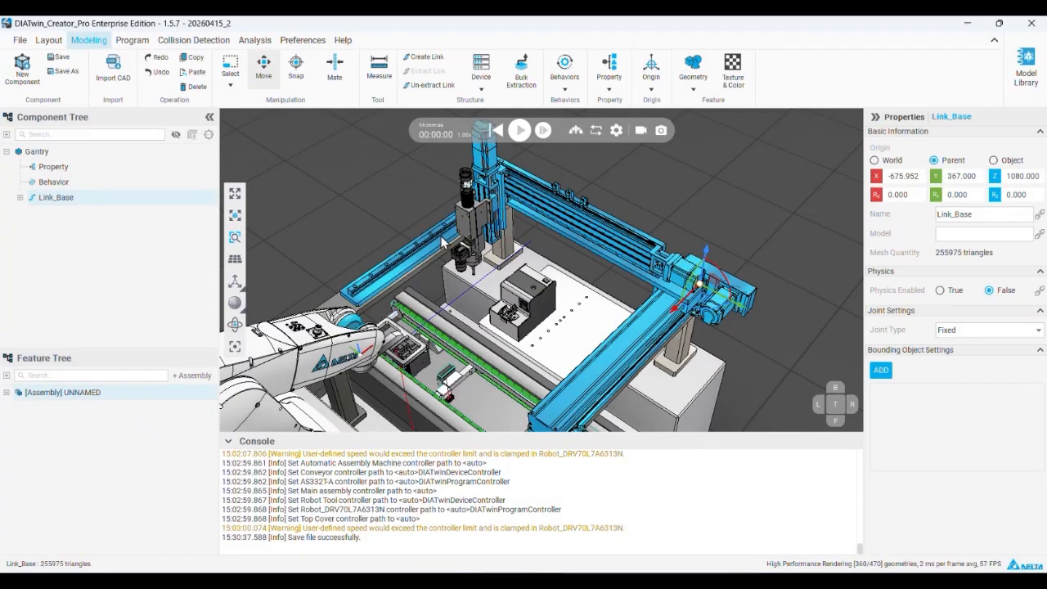
Select the Link_X, Link_Y and Link_Z assemblies together under the Gantry assembly, leaving the nested Gantry assembly out
click(6, 393)
click(20, 407)
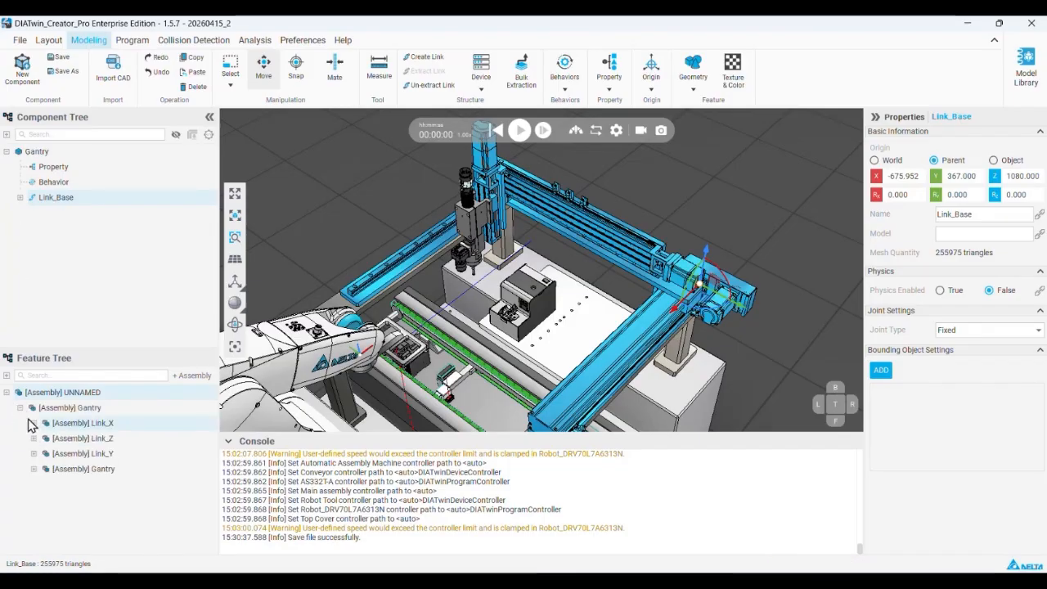
click(74, 425)
click(78, 440)
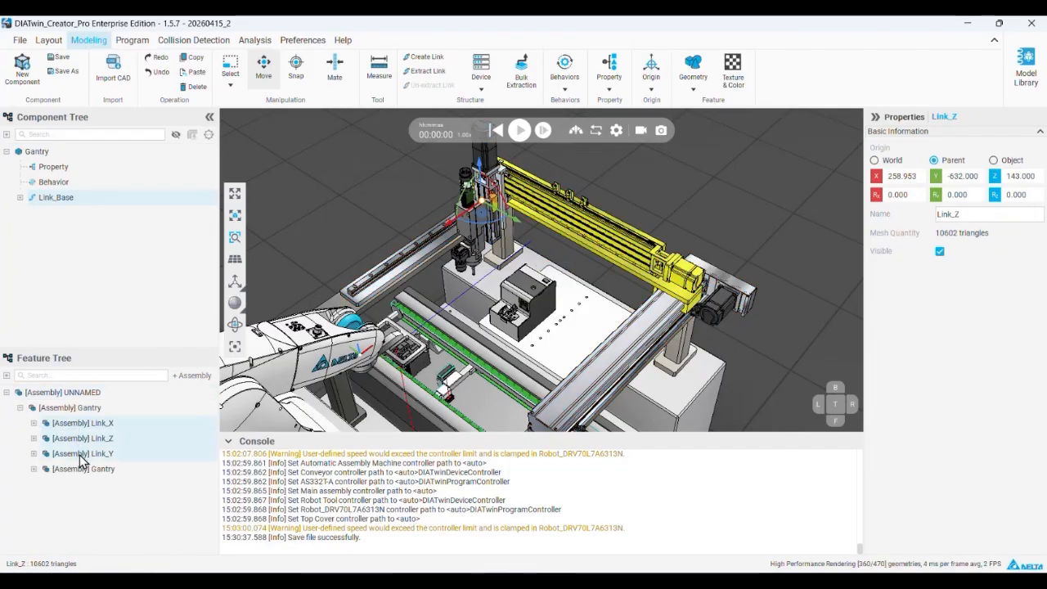
click(82, 455)
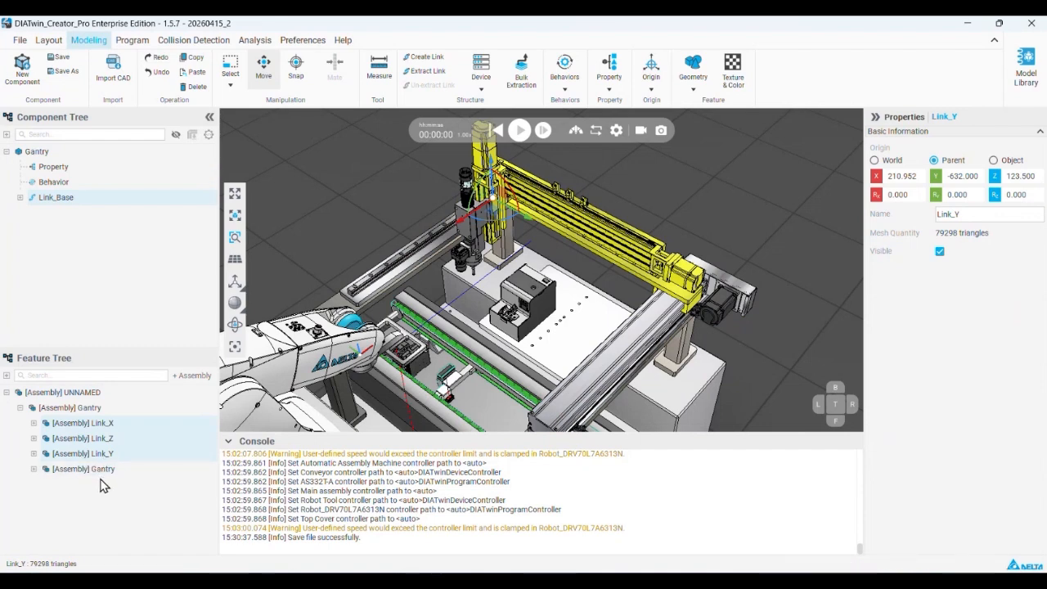
click(101, 475)
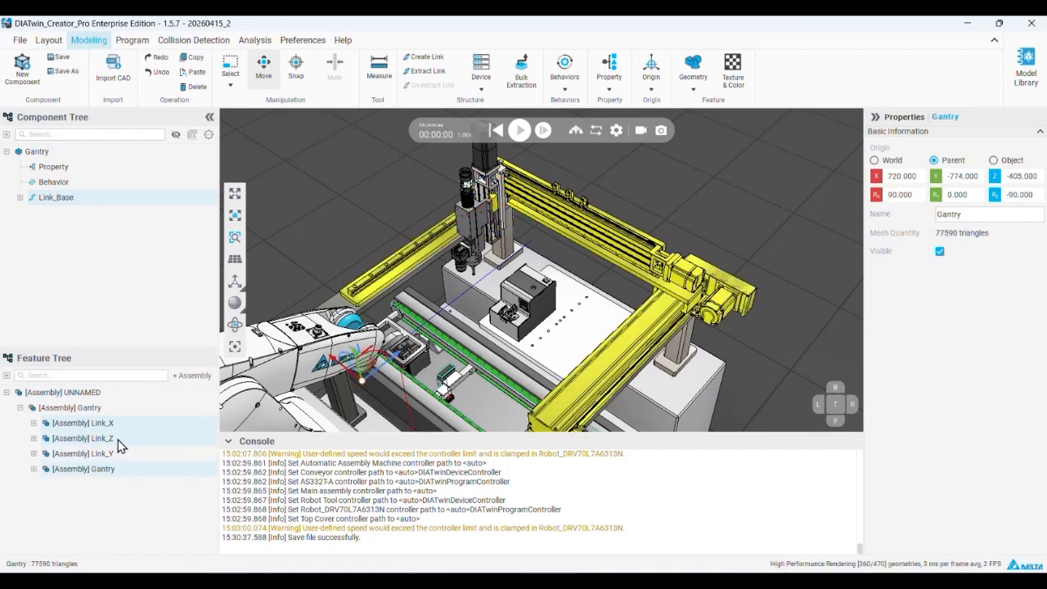
click(120, 455)
click(90, 522)
click(104, 440)
click(106, 426)
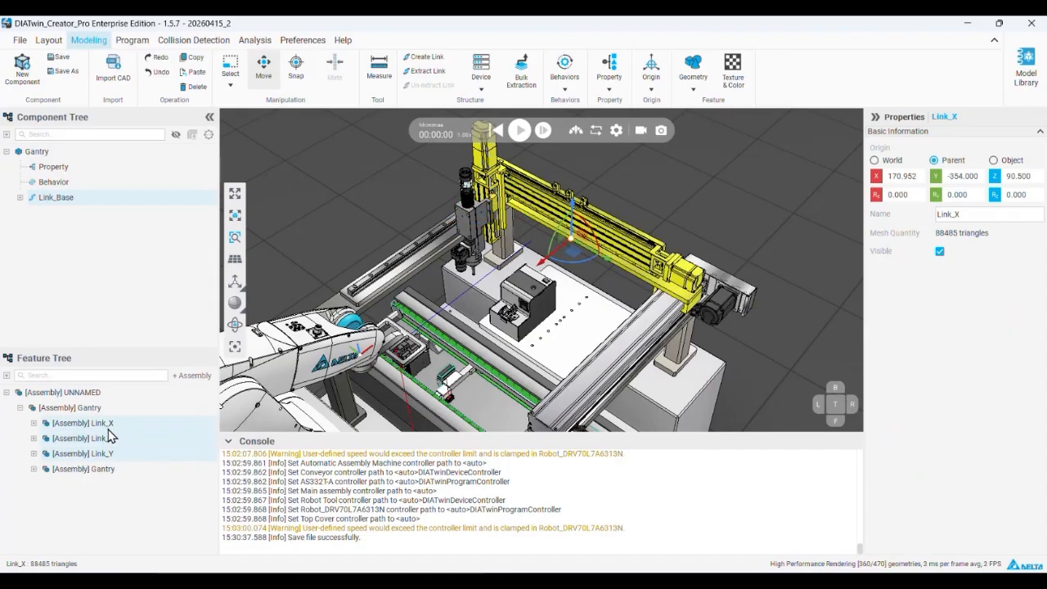
scroll(665, 263, up, 2)
mouse_move(665, 263)
middle_down()
mouse_move(634, 279)
mouse_move(651, 271)
middle_up()
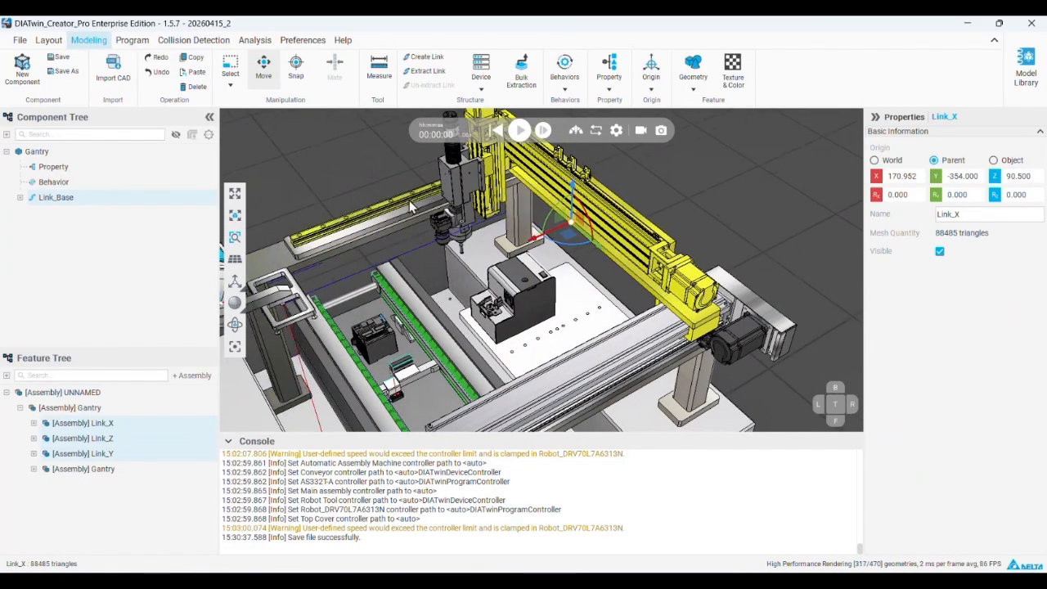
middle_drag(545, 185, 484, 212)
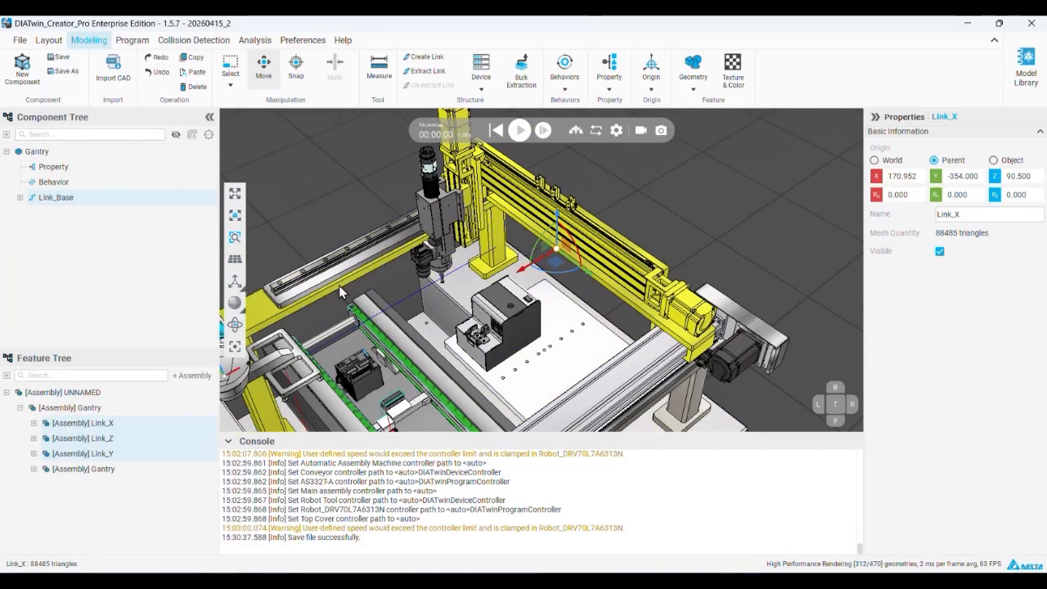
Extract the selected Link_X, Link_Y and Link_Z assemblies as one link, snapping its origin to the crossbeam's base plate at -505, 13, 1170.5 with rotation 90, 0, 90
right_click(106, 426)
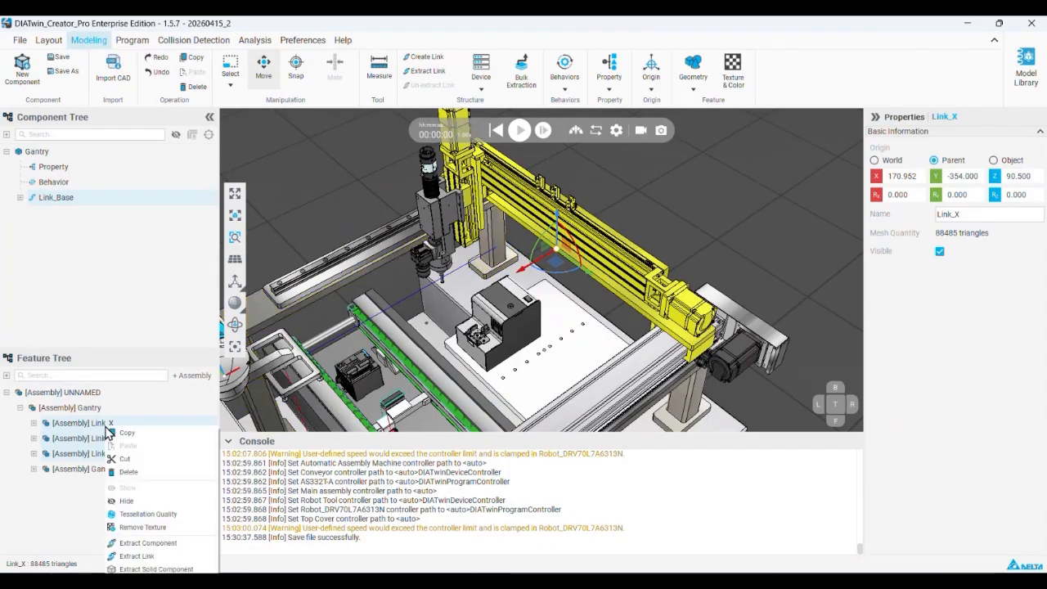
click(185, 563)
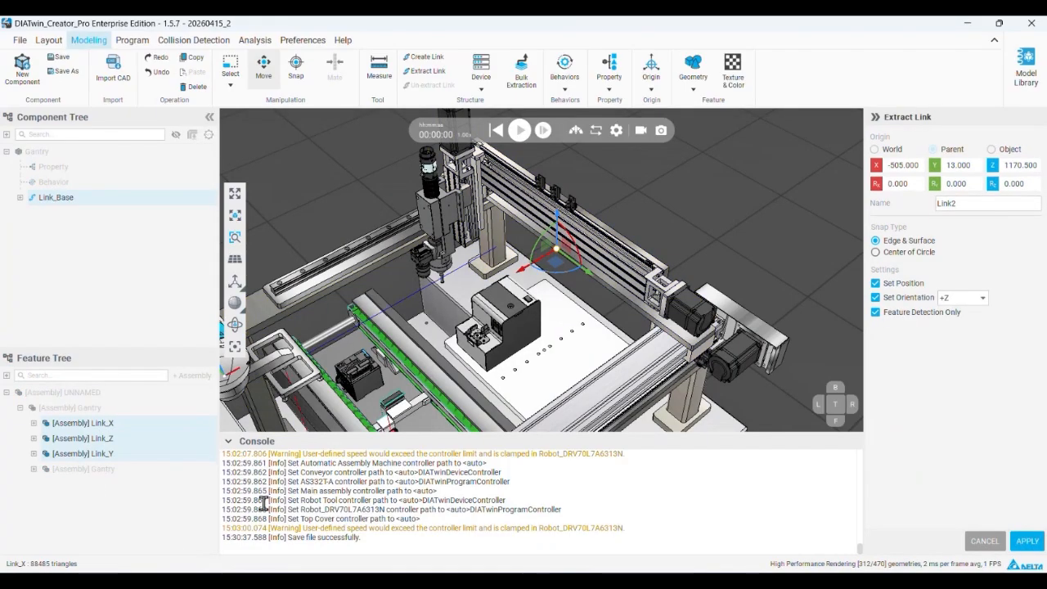
scroll(560, 263, up, 5)
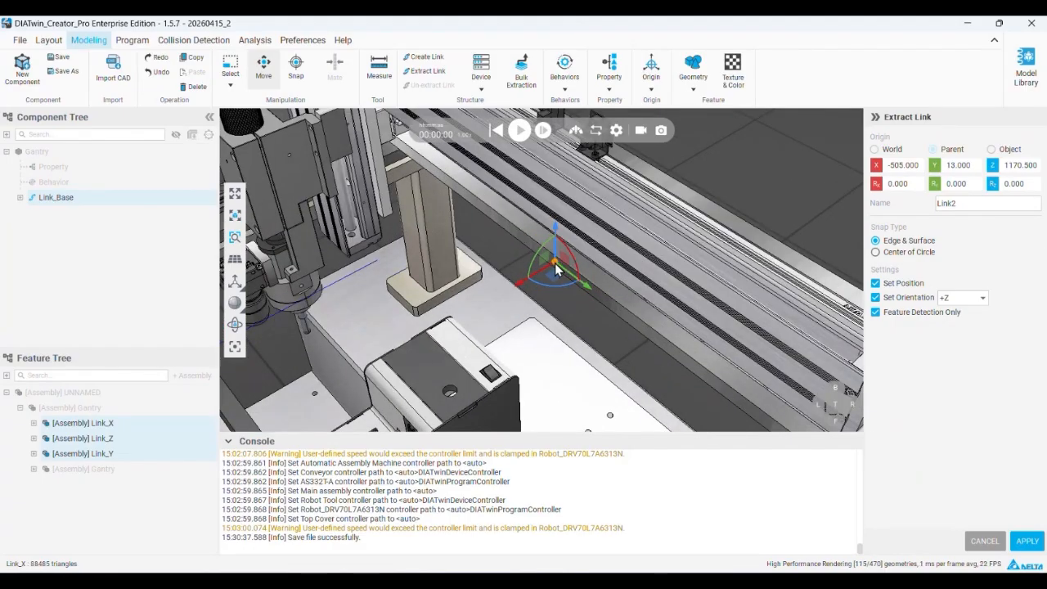
scroll(572, 277, down, 5)
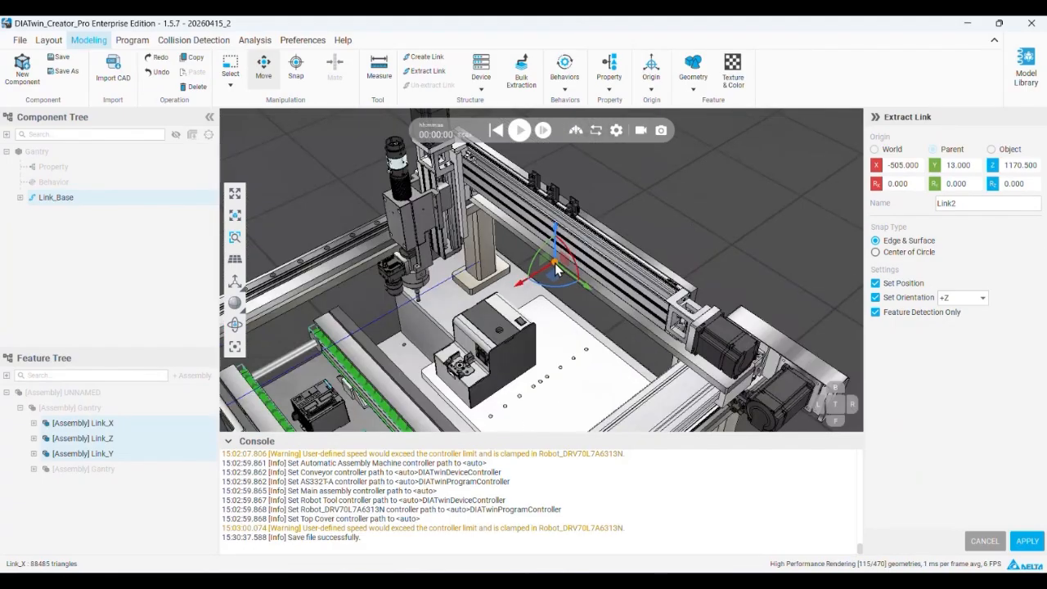
click(615, 305)
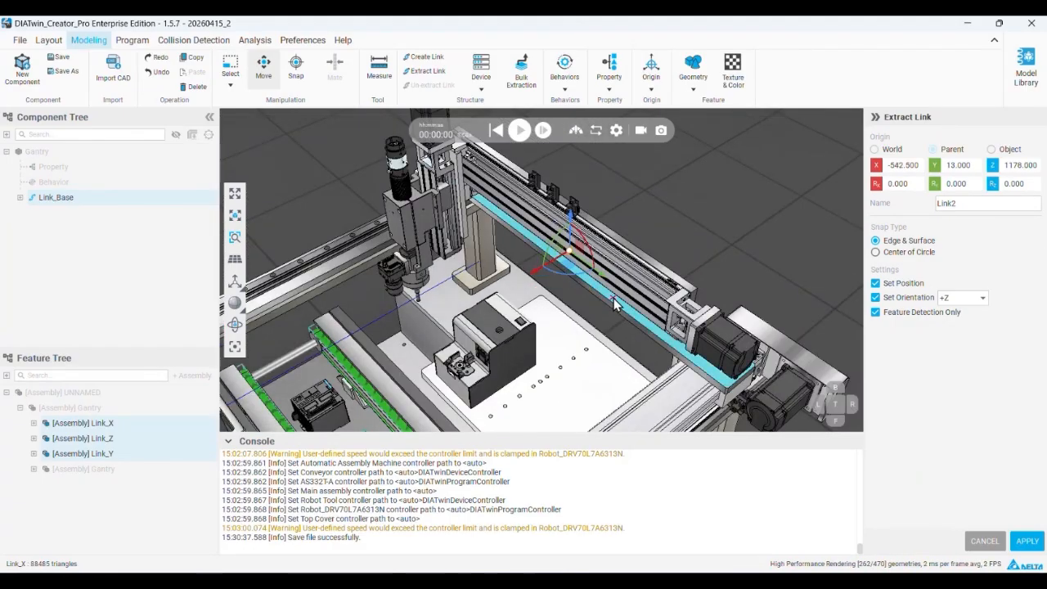
scroll(652, 278, up, 2)
scroll(652, 278, up, 6)
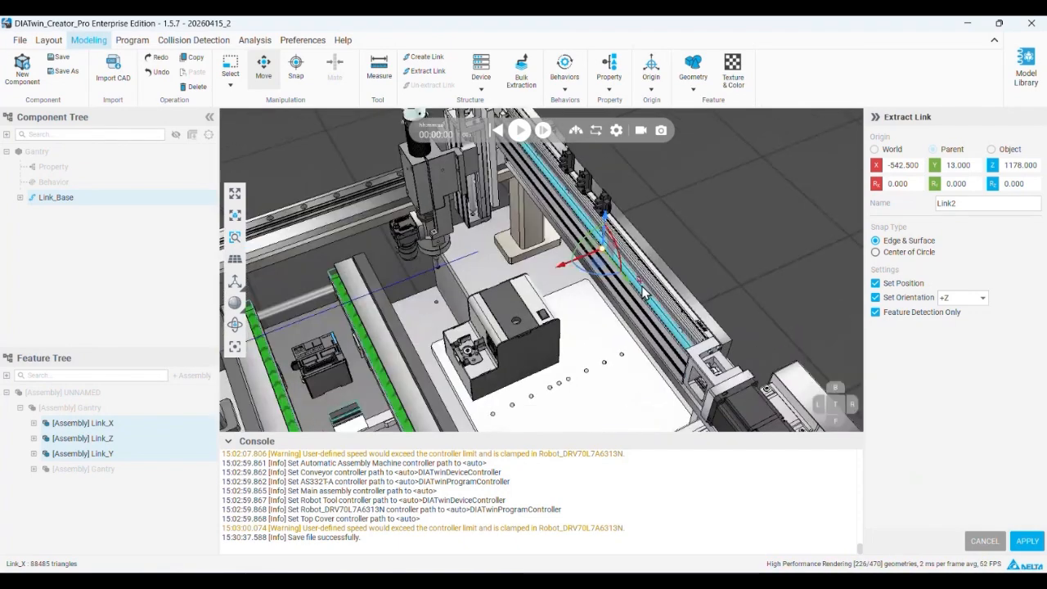
mouse_move(628, 320)
right_down()
mouse_move(646, 283)
mouse_move(664, 274)
mouse_move(646, 311)
right_up()
right_drag(671, 253, 627, 233)
click(668, 212)
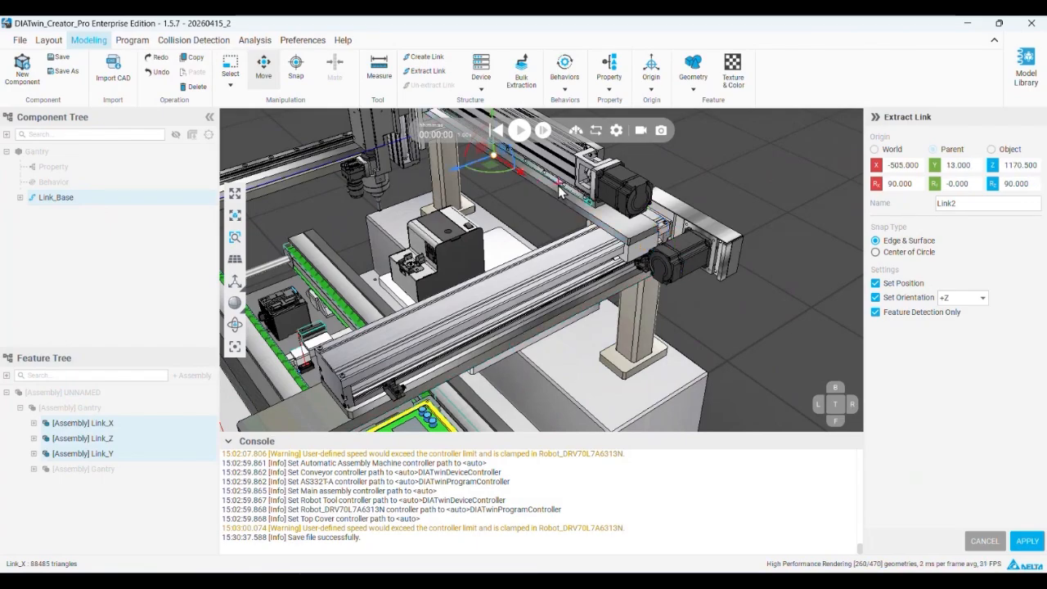
middle_drag(539, 190, 559, 230)
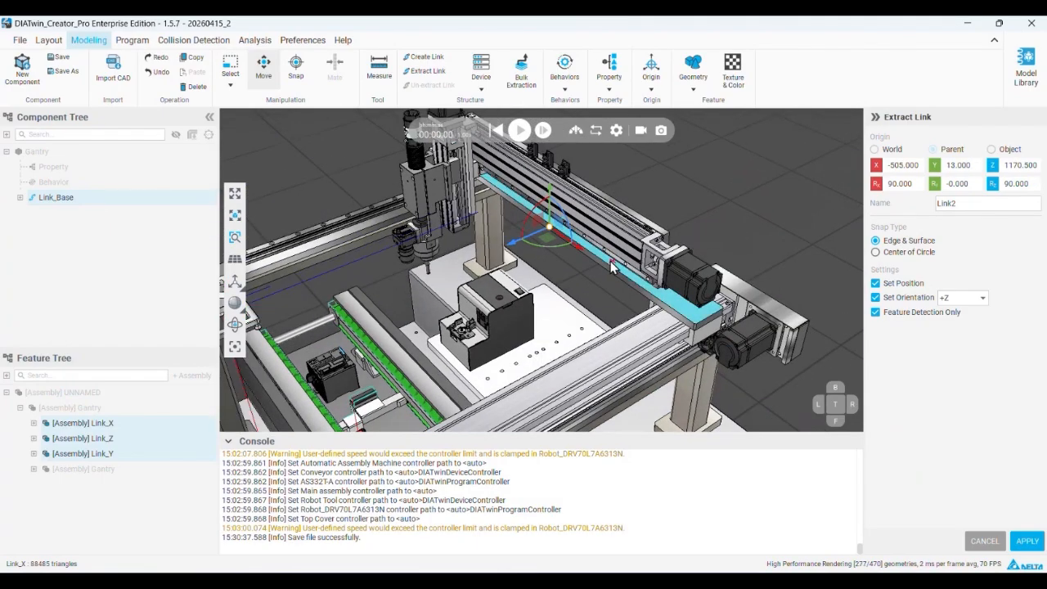
click(1027, 542)
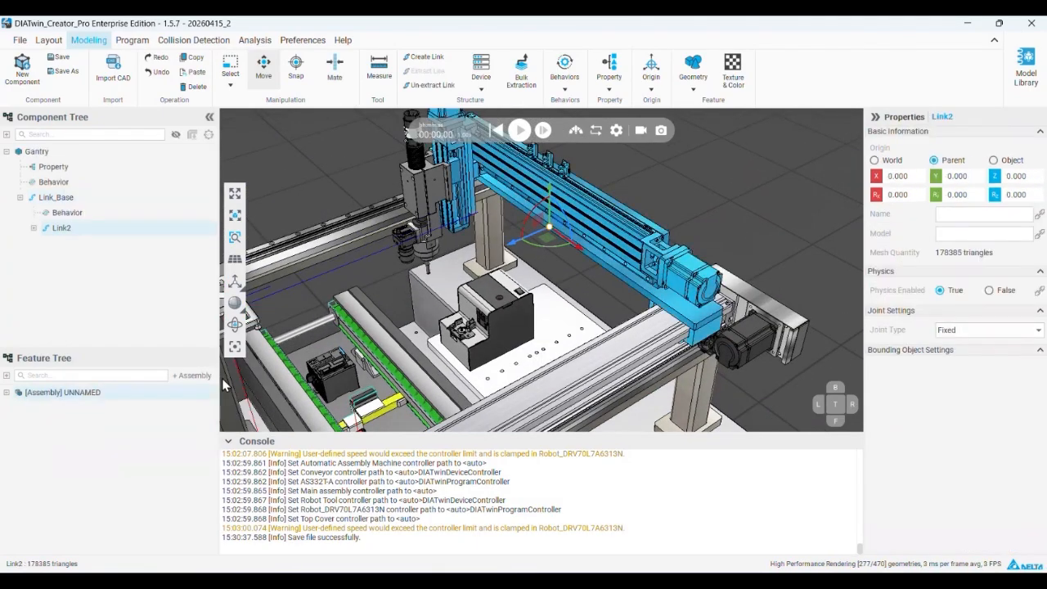
Rename the newly extracted link under Link_Base to Link_X
double_click(64, 229)
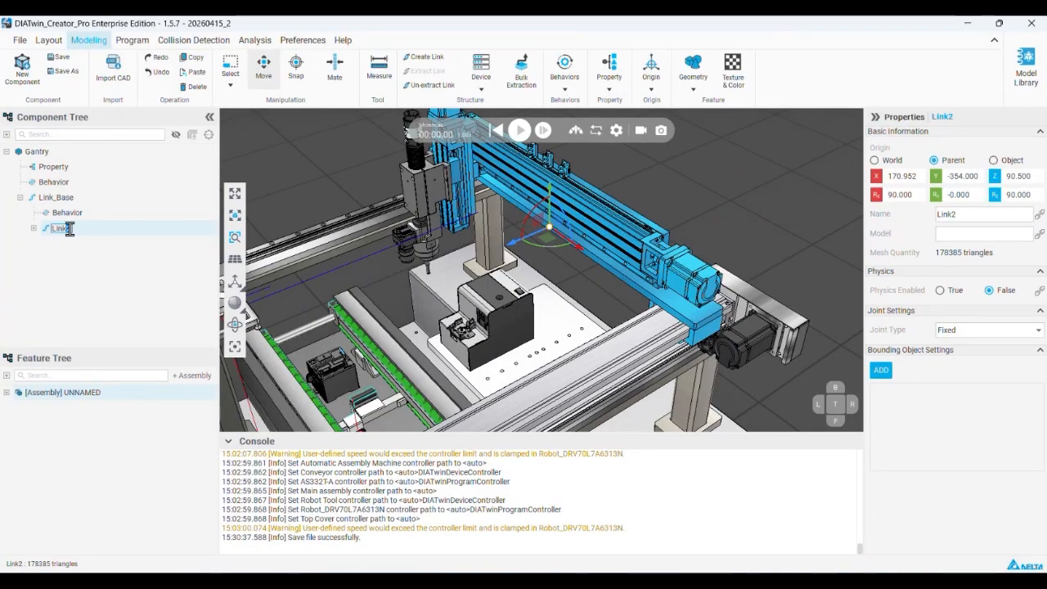
key(Return)
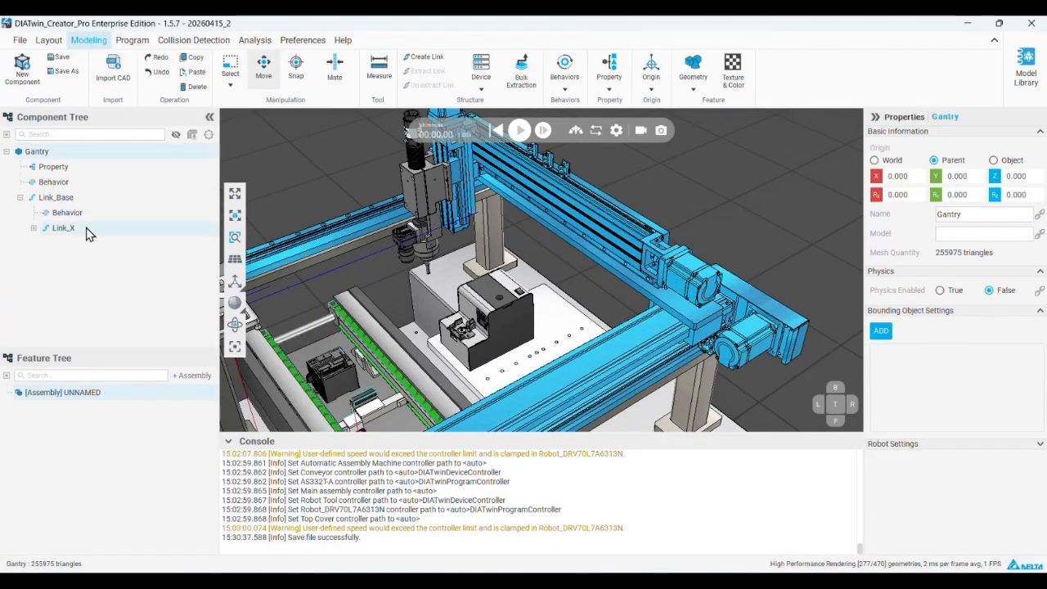
Switch to PowerPoint to read the next Gantry modeling slide on link hierarchy and joint settings, and return to DIATwin
key(alt+Tab)
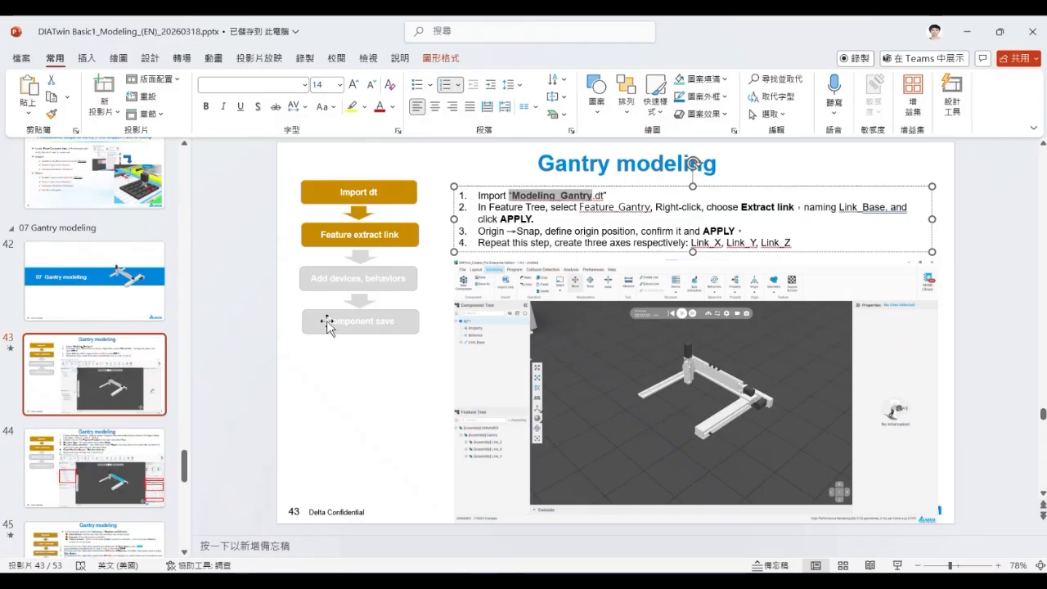
click(99, 468)
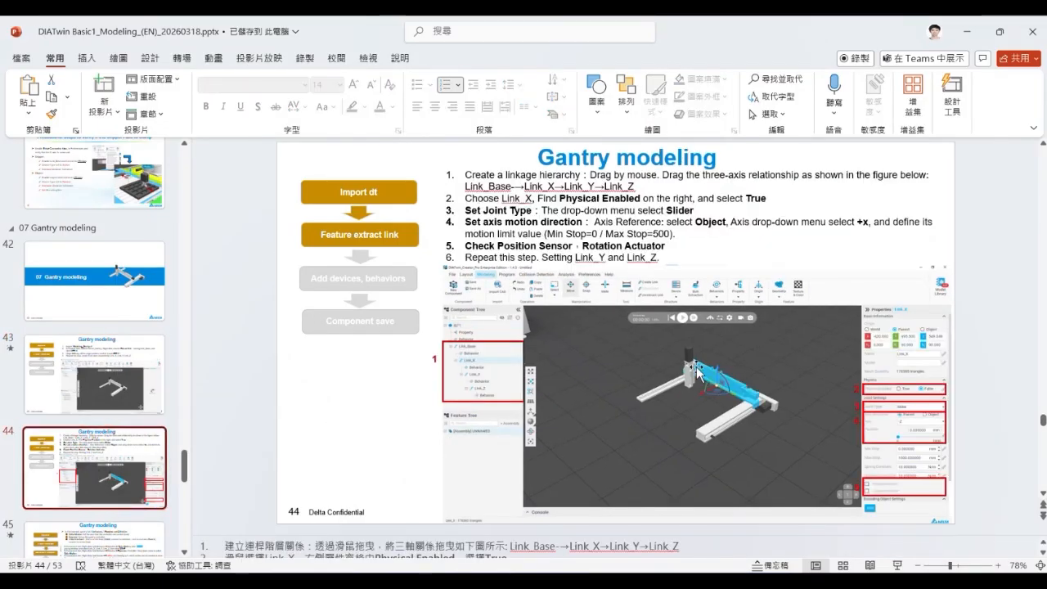
click(969, 33)
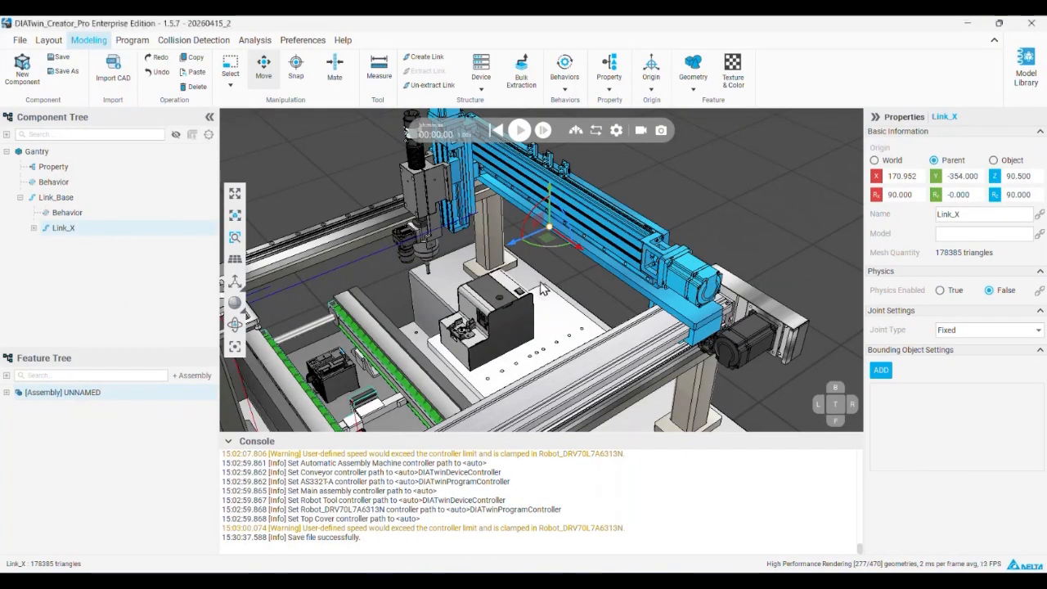
Extract the Link_Y and Link_Z assemblies as one link, snapping its origin to the vertical axis's back plate at -471, -225, 1203.5 with rotation 90, 0, -180
middle_drag(574, 210, 587, 234)
click(7, 392)
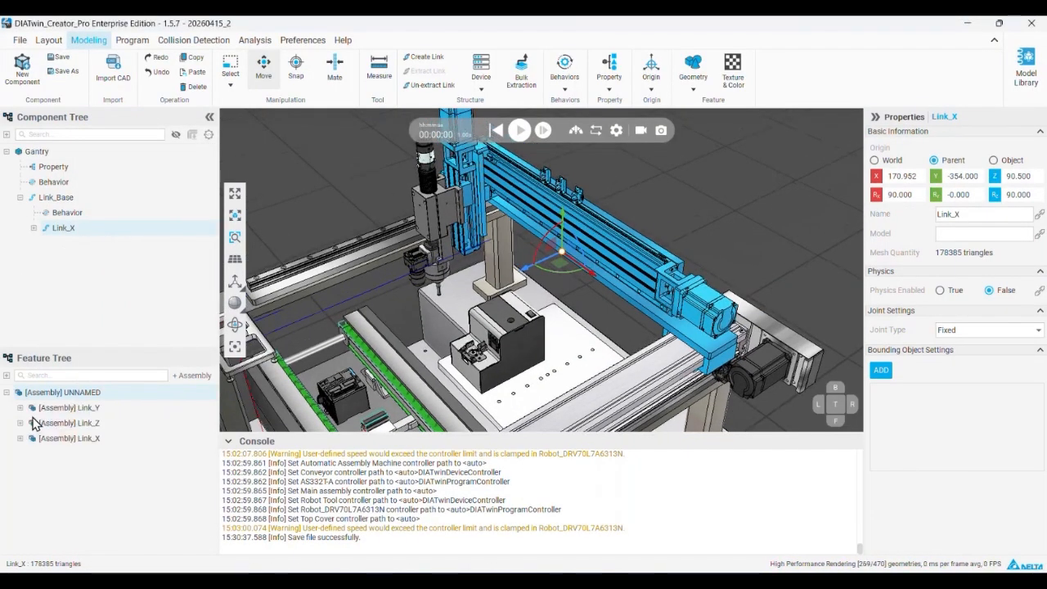
click(75, 410)
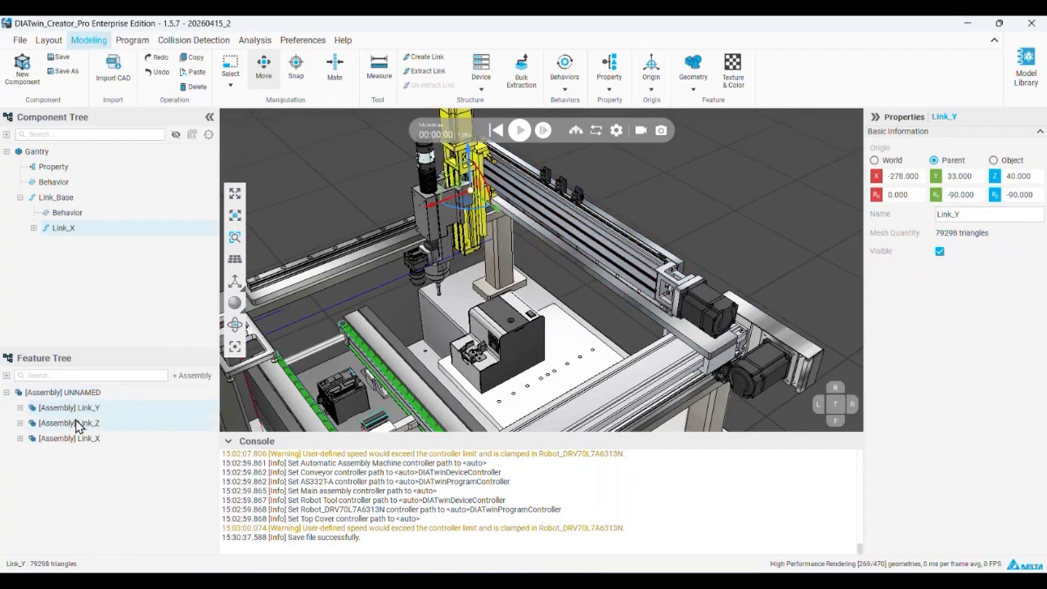
click(76, 424)
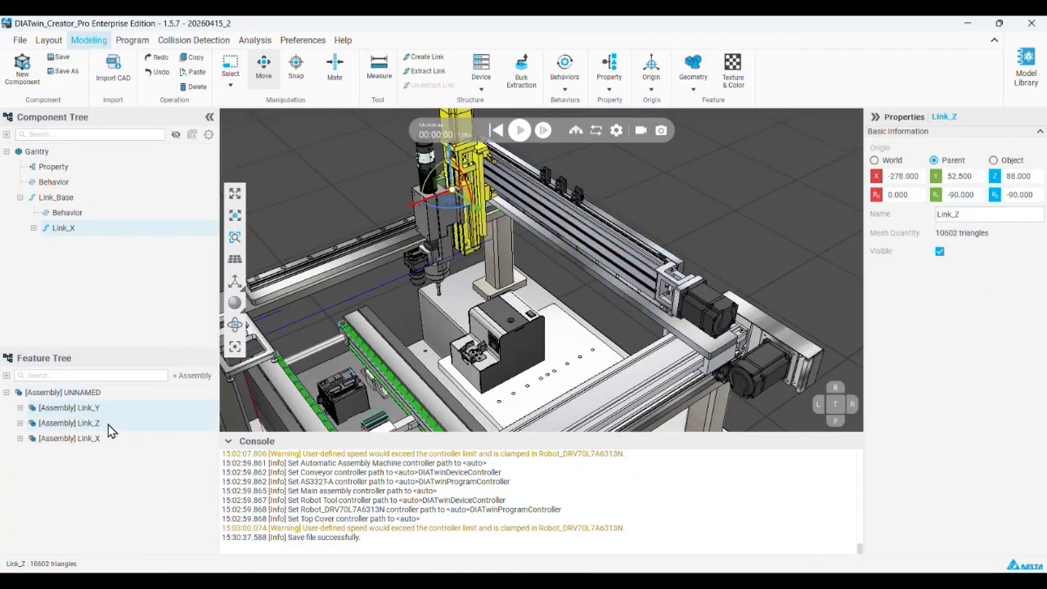
right_click(111, 432)
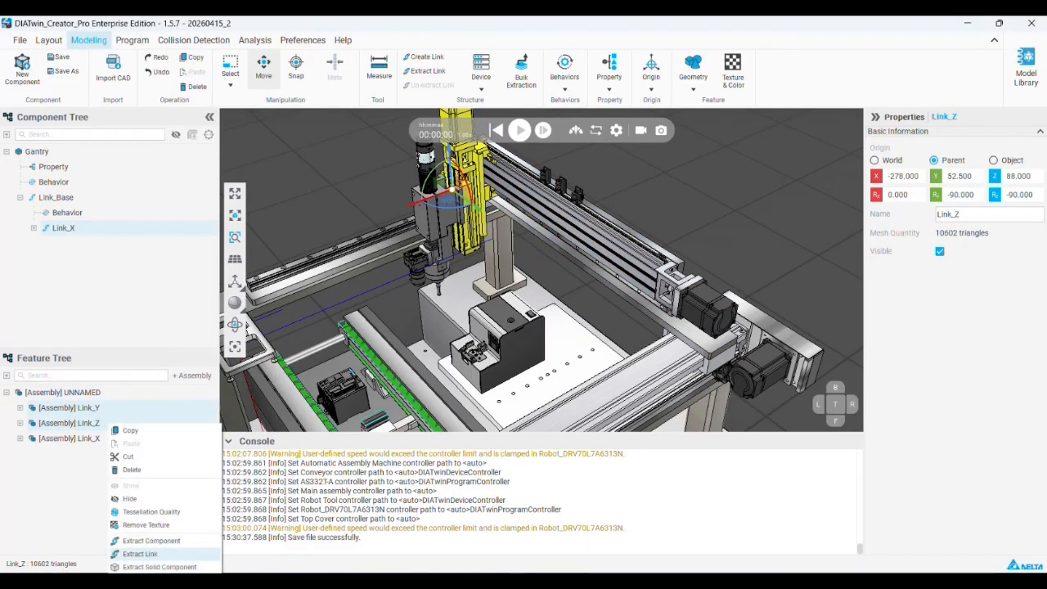
click(155, 554)
scroll(480, 202, up, 3)
middle_drag(481, 202, 514, 238)
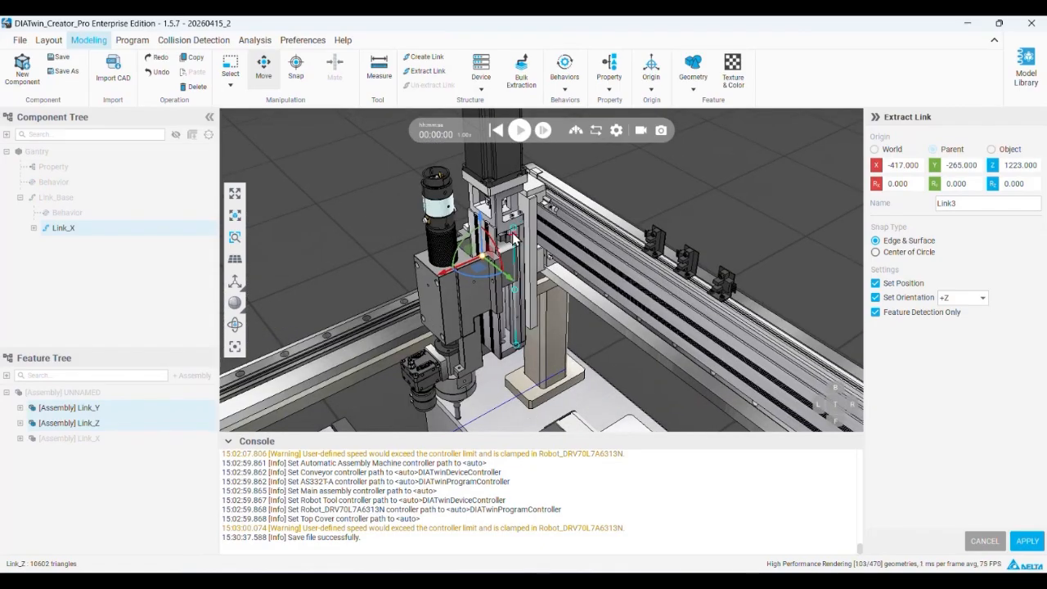
right_drag(511, 228, 554, 222)
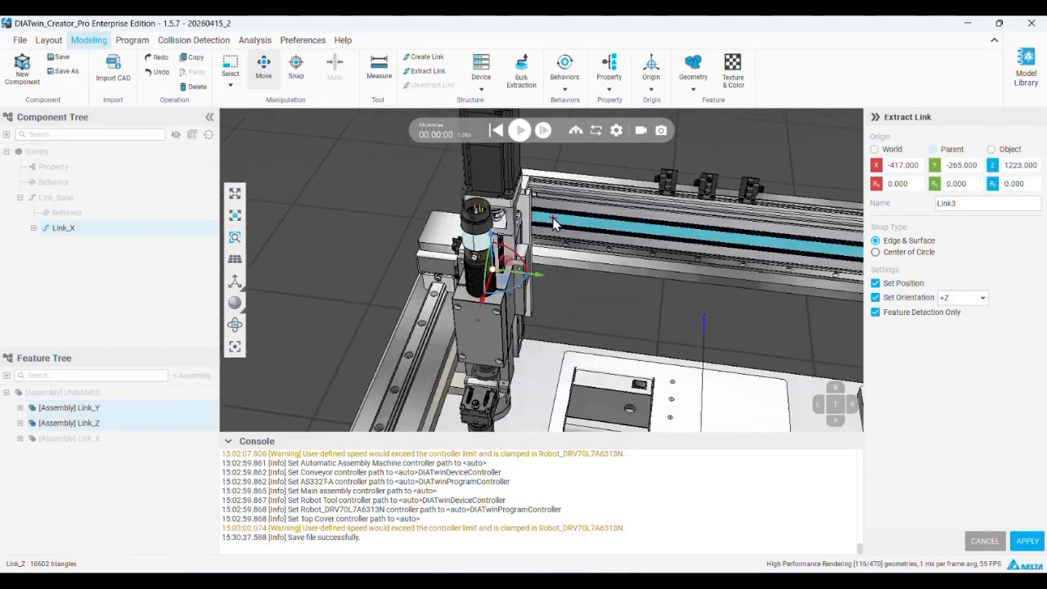
middle_drag(554, 222, 343, 214)
scroll(343, 215, down, 2)
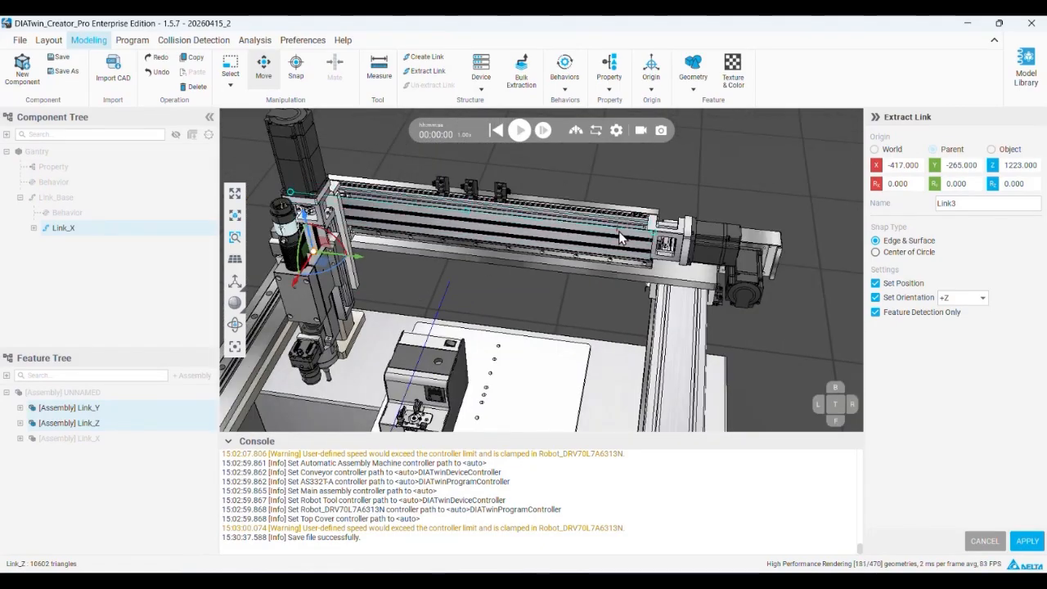
scroll(344, 227, up, 3)
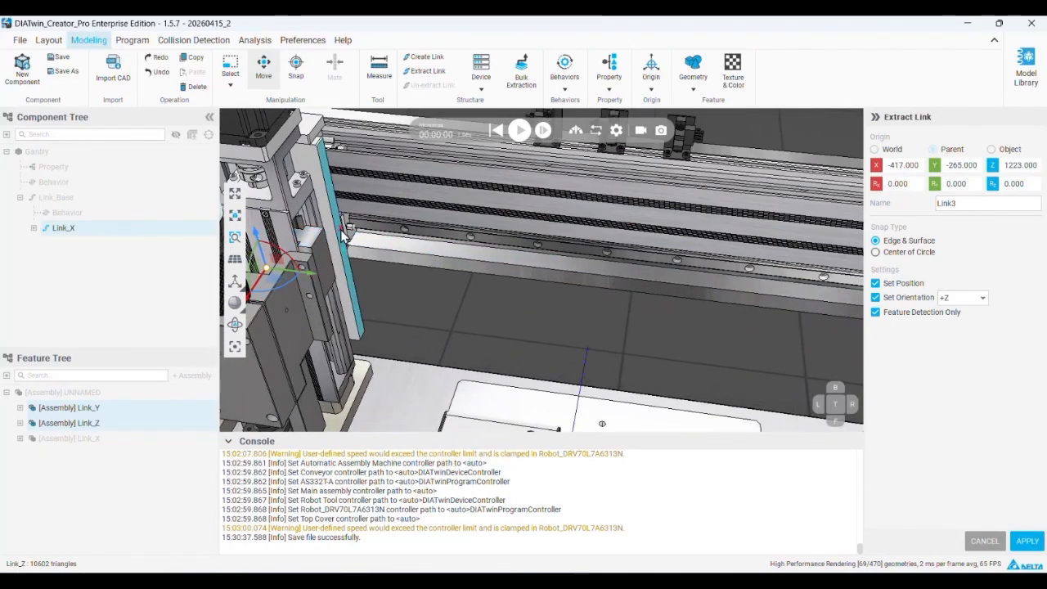
click(344, 247)
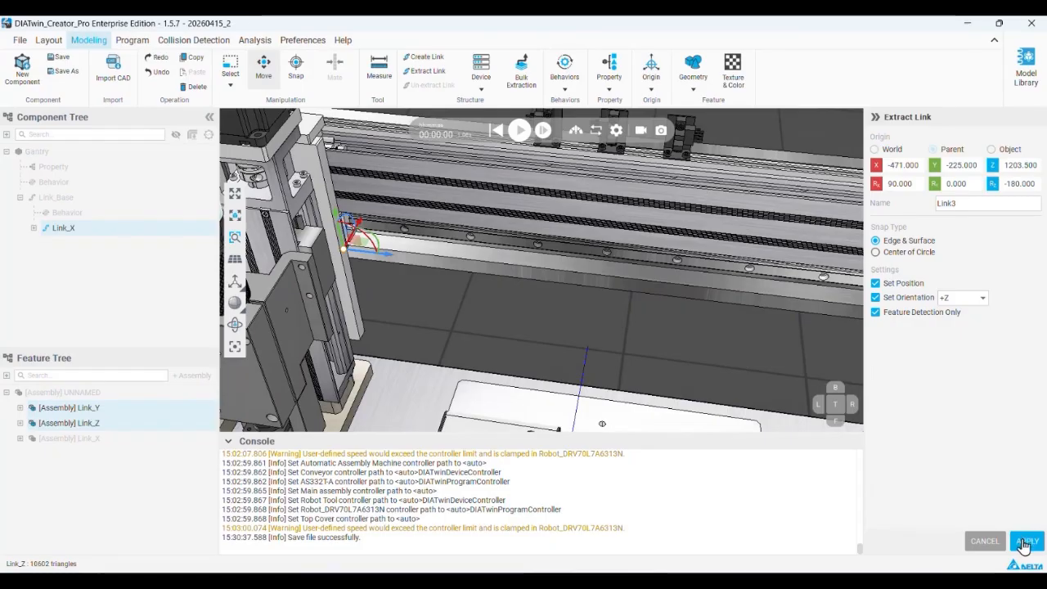
click(1023, 543)
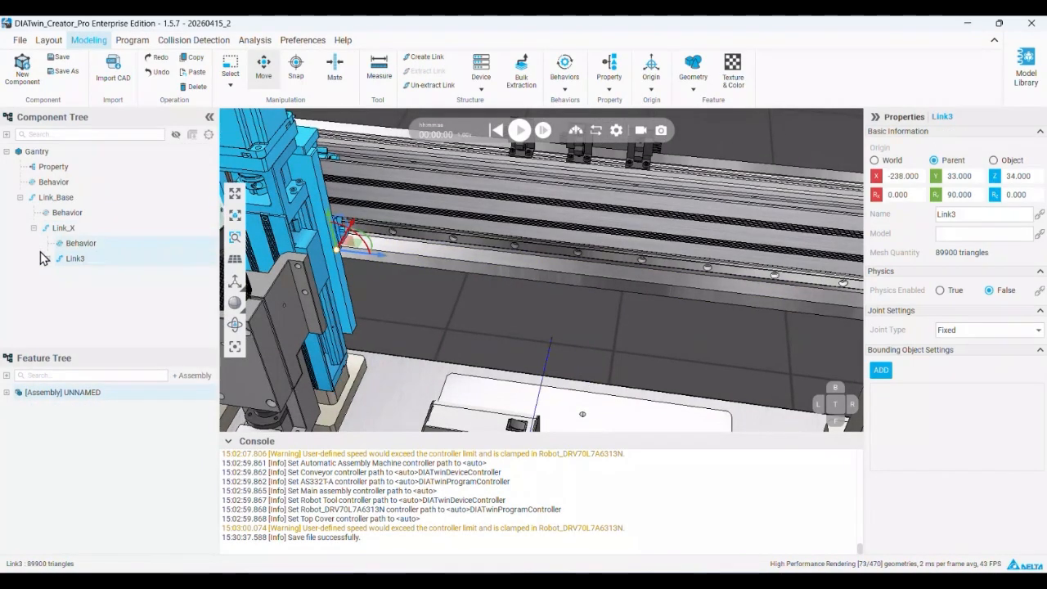
Rename the newly extracted link under Link_X to Link_Y and check the parts belonging to both links
double_click(80, 259)
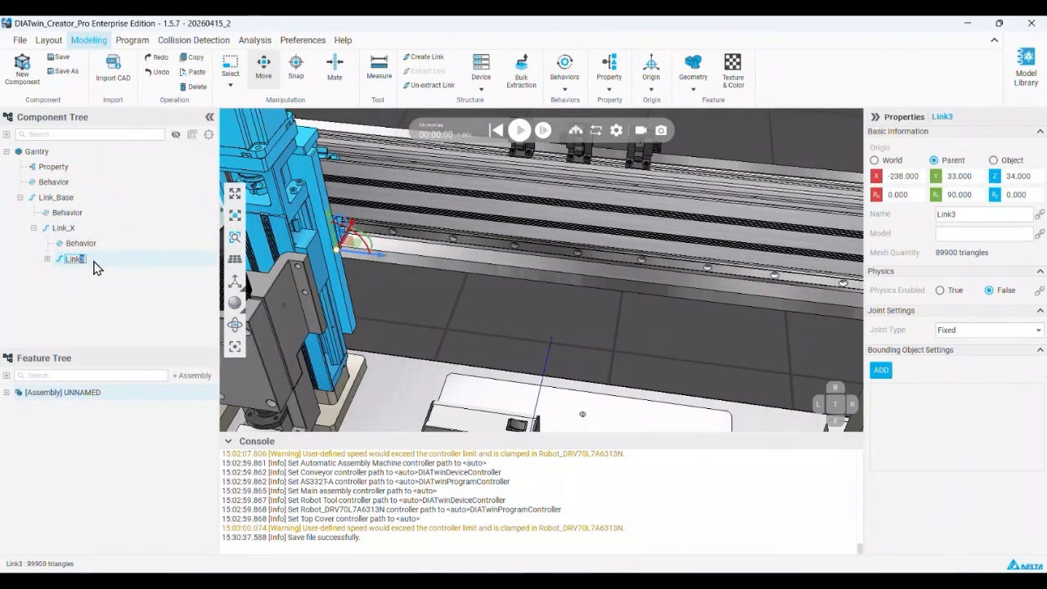
key(Return)
click(80, 259)
scroll(497, 281, down, 5)
click(89, 227)
click(92, 259)
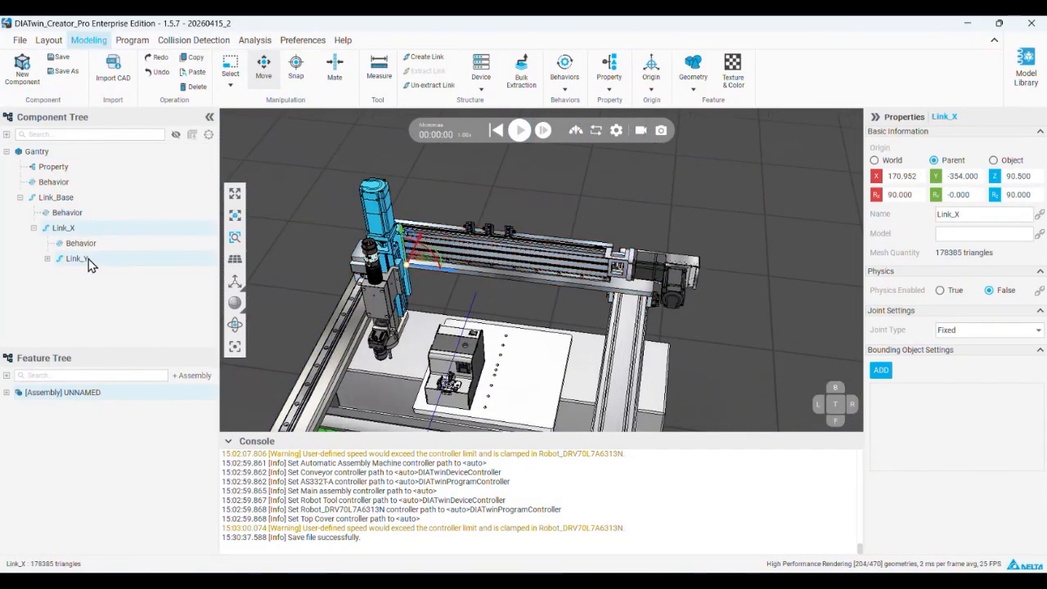
Extract the Link_Z assembly from Link_Y as a link, snapping its origin to the slide block's face at -429.5, -222, 1223 with rotation 90, 0, -180
scroll(403, 274, up, 6)
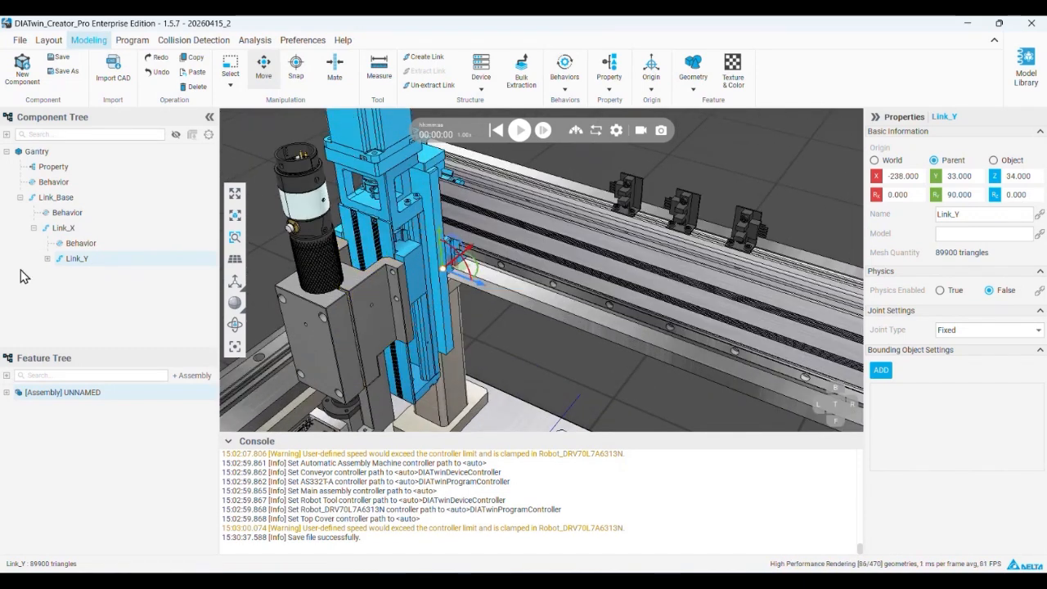
click(7, 393)
click(49, 426)
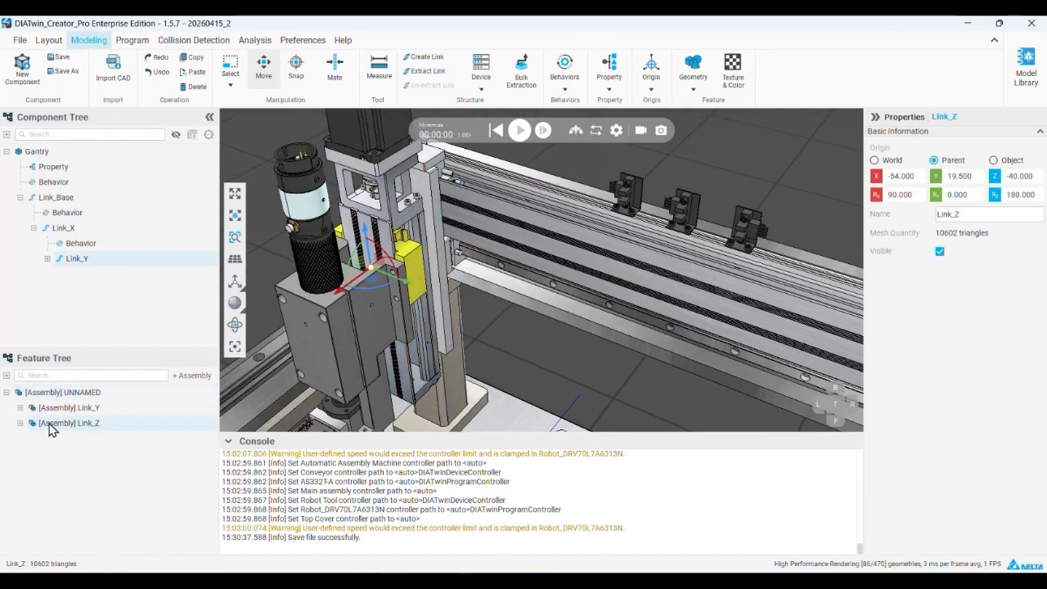
right_click(69, 431)
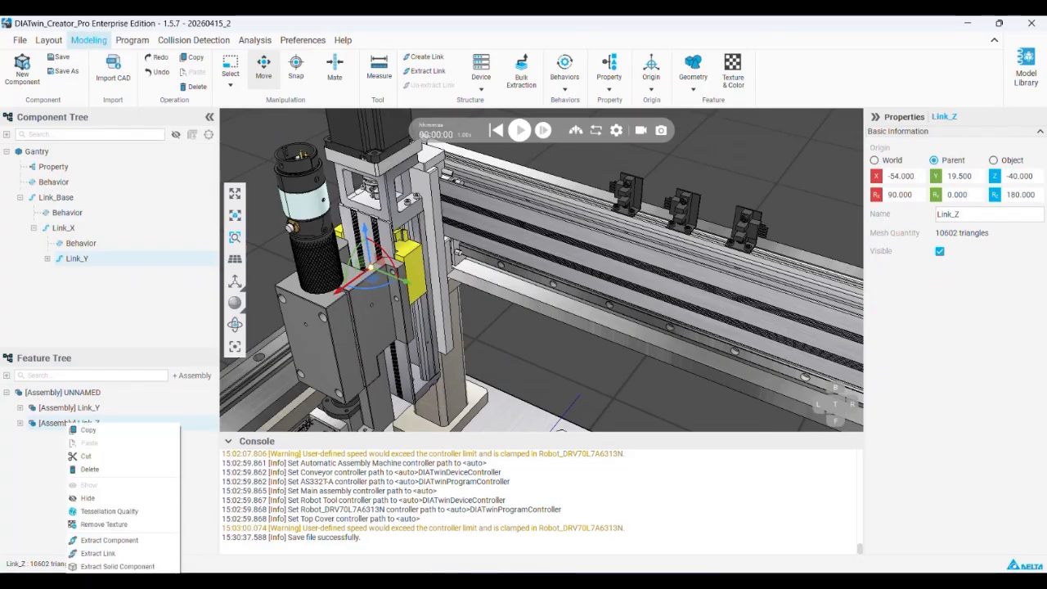
click(155, 554)
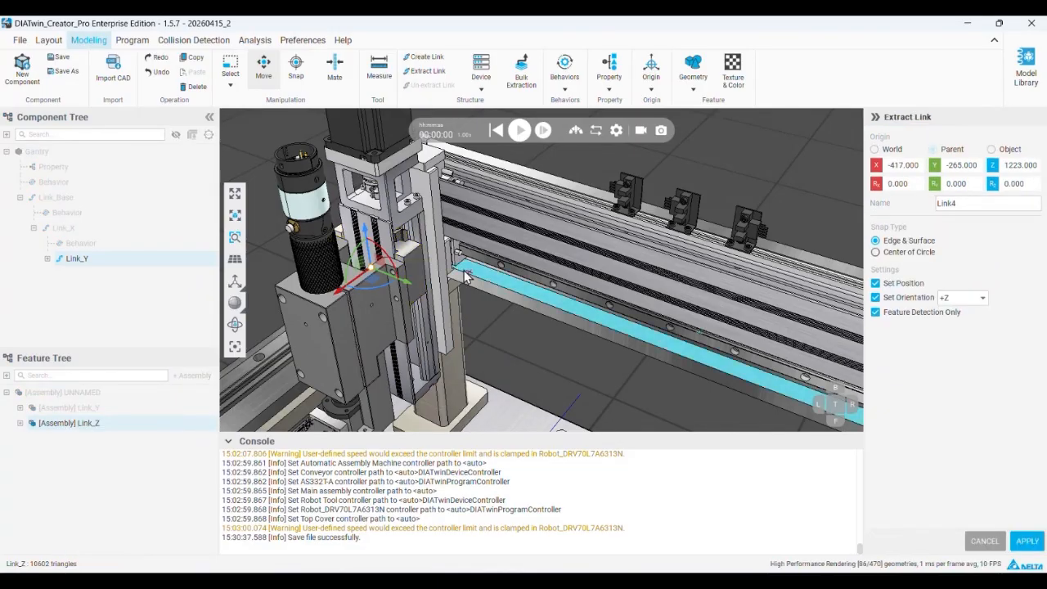
click(417, 282)
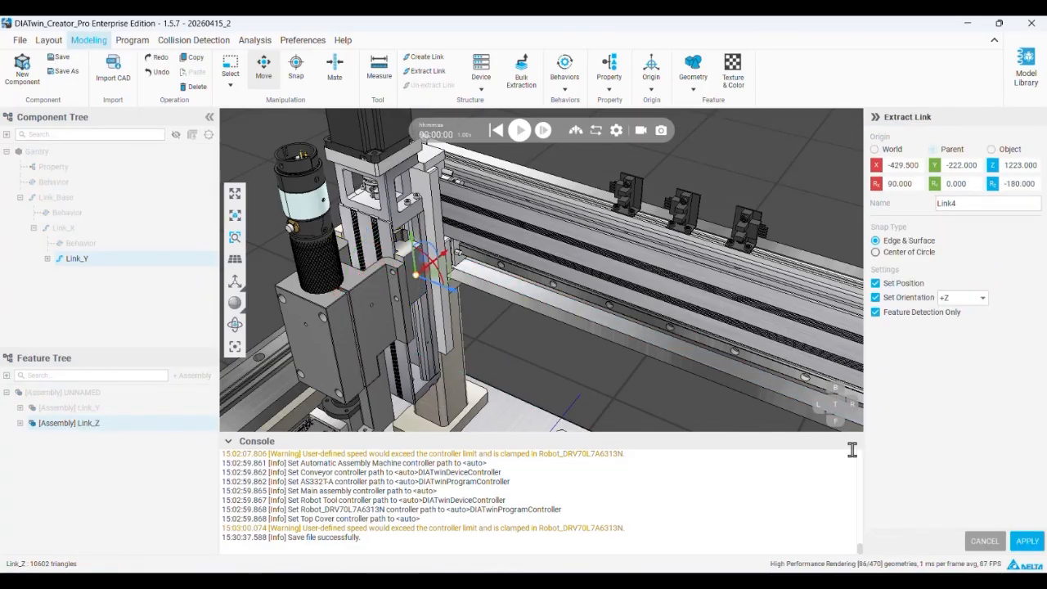
click(1027, 541)
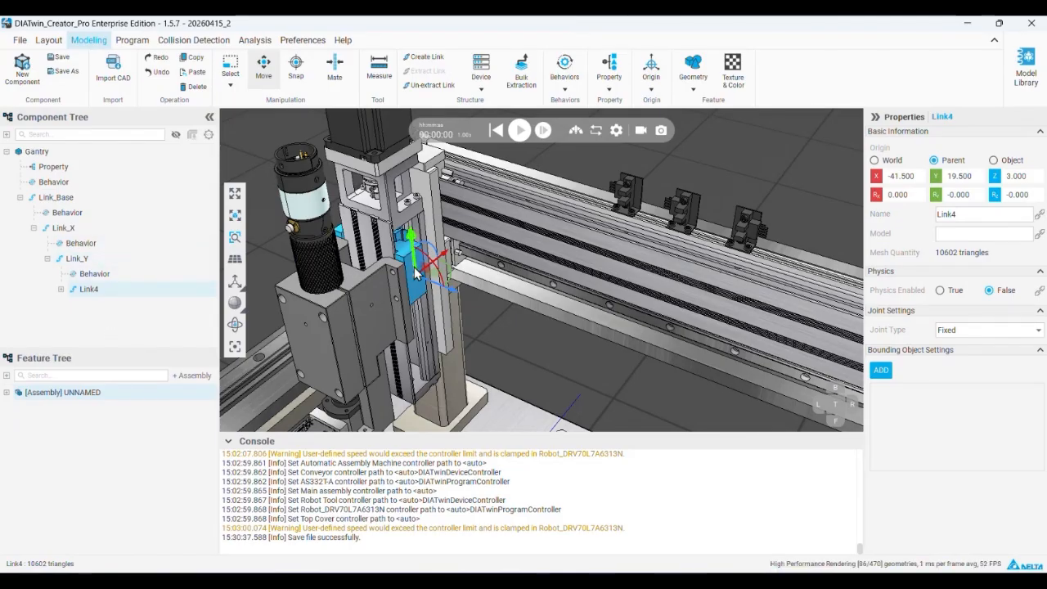
Rename the newly extracted link under Link_Y to Link_Z
double_click(94, 290)
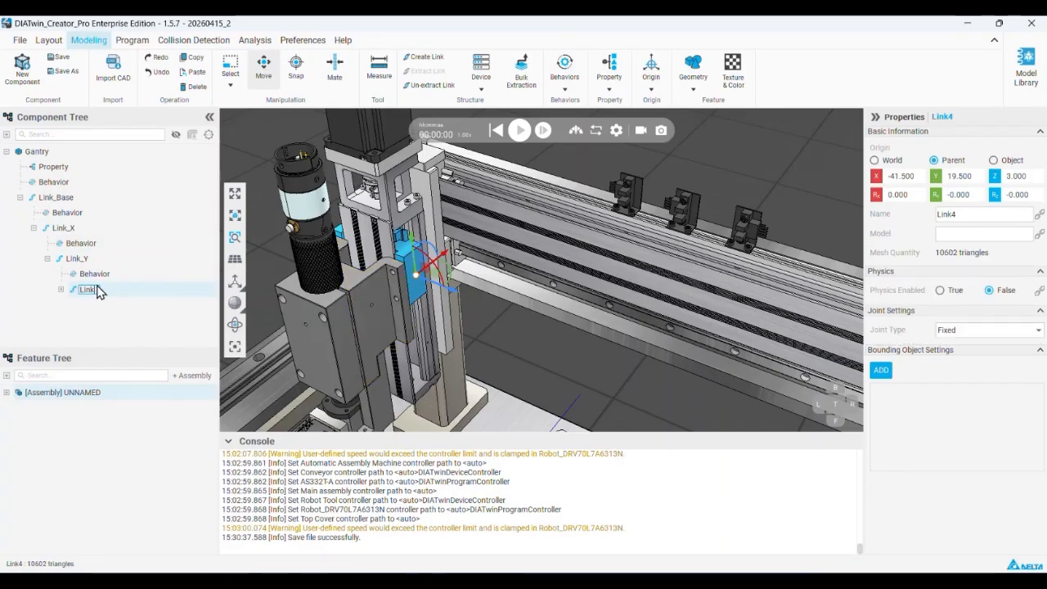
text(Link_Z)
key(Return)
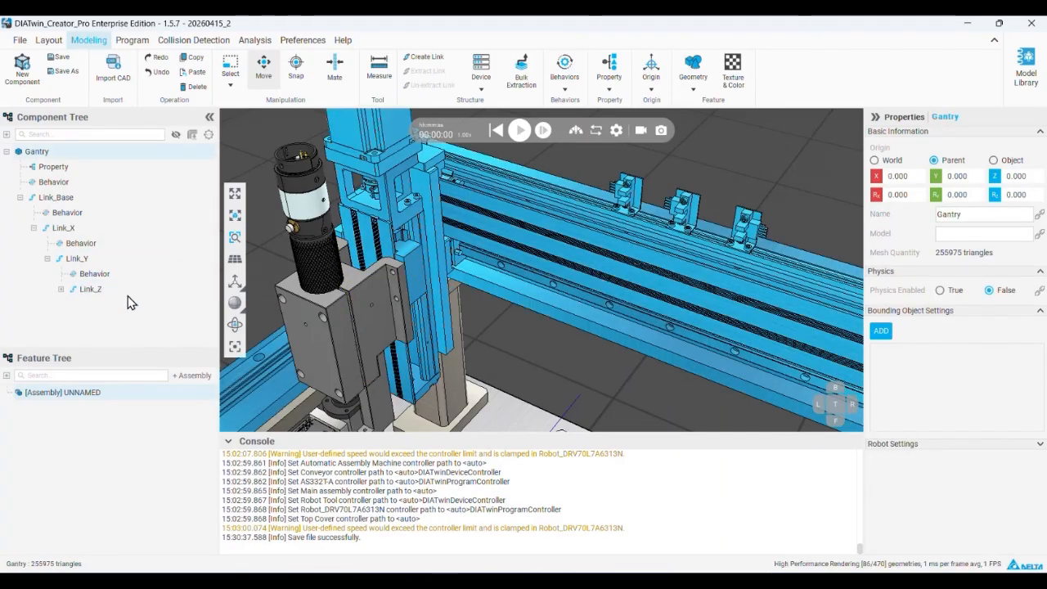
Examine which parts belong to Link_Base, Link_Y and Link_Z, including the screwdriver bracket and the vertical axis's linear motion parts
click(80, 258)
click(56, 198)
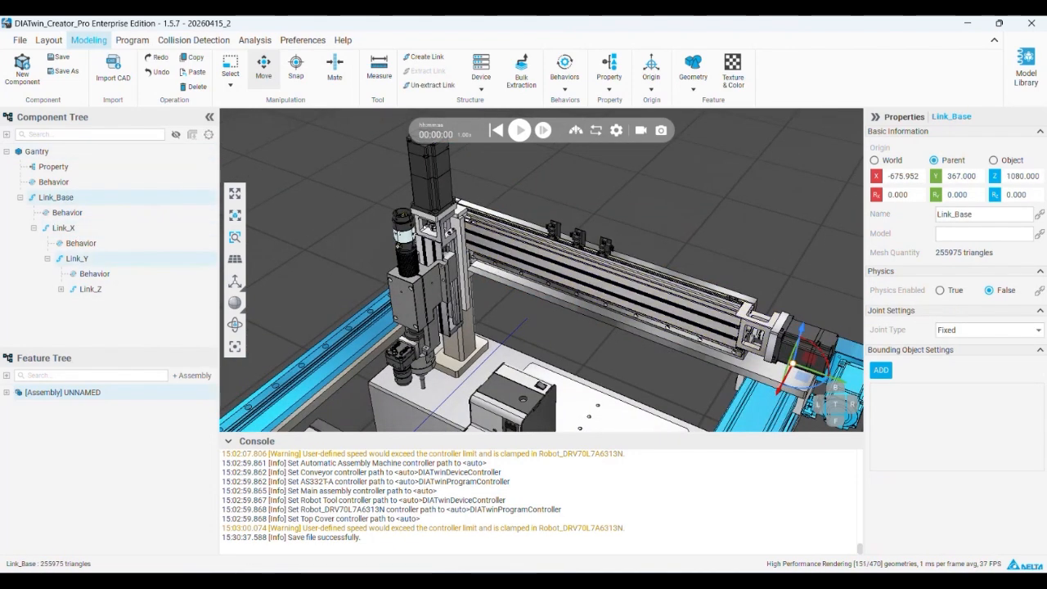
click(77, 259)
click(89, 289)
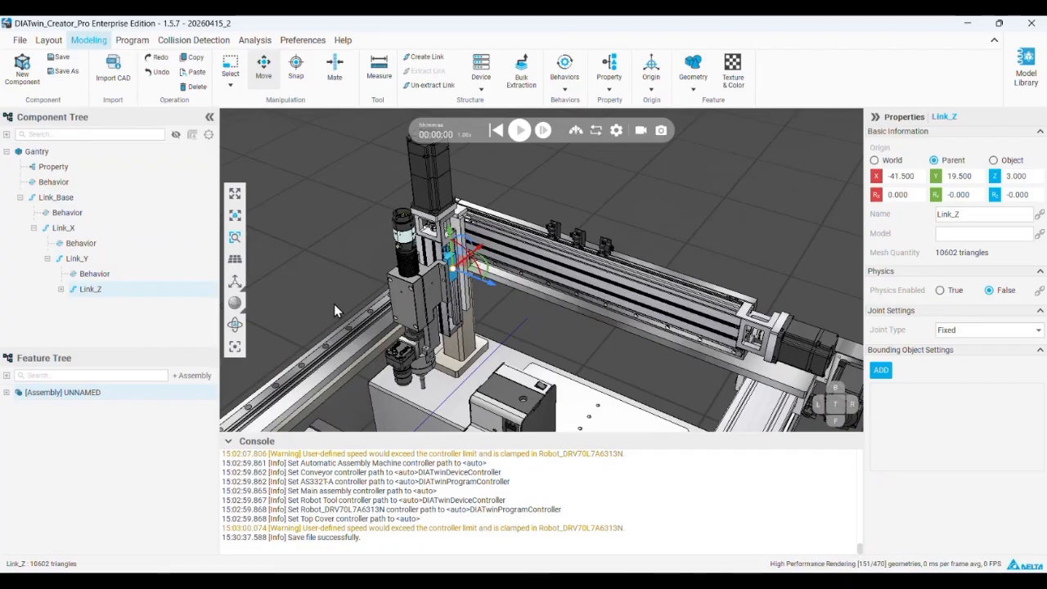
scroll(435, 273, up, 3)
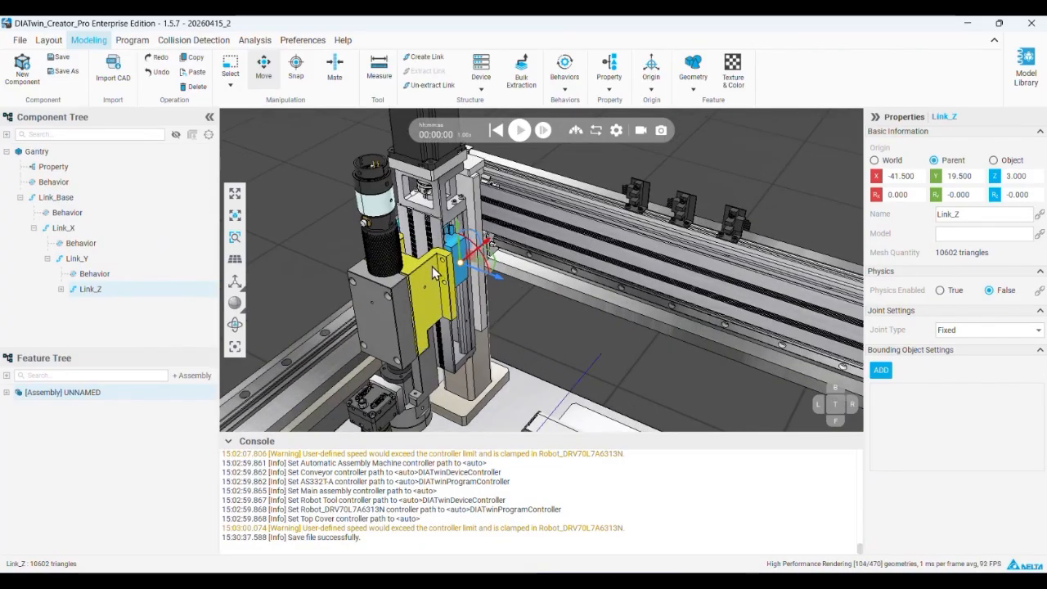
click(435, 273)
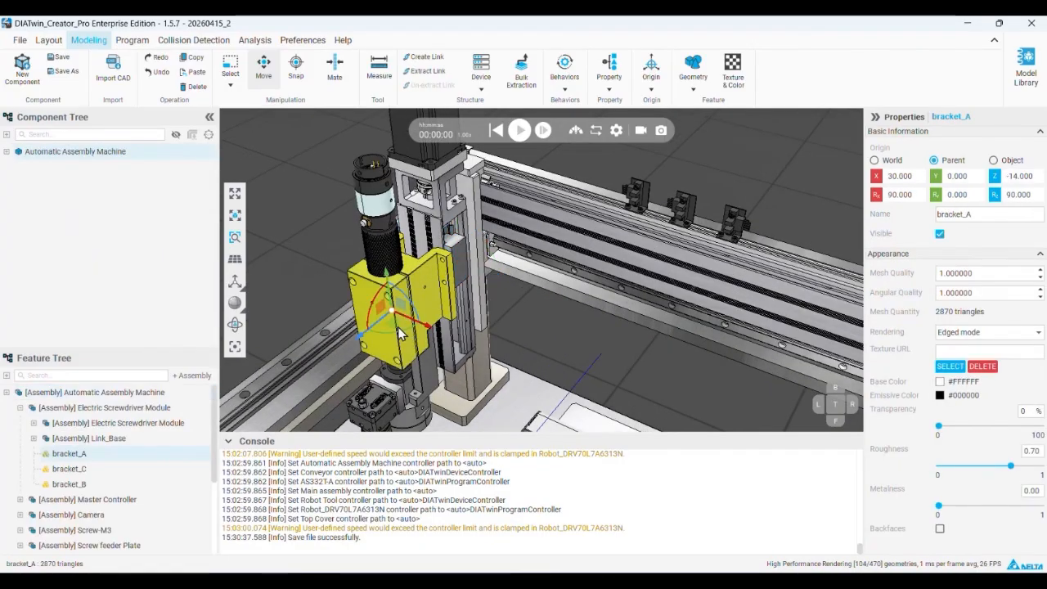
click(87, 443)
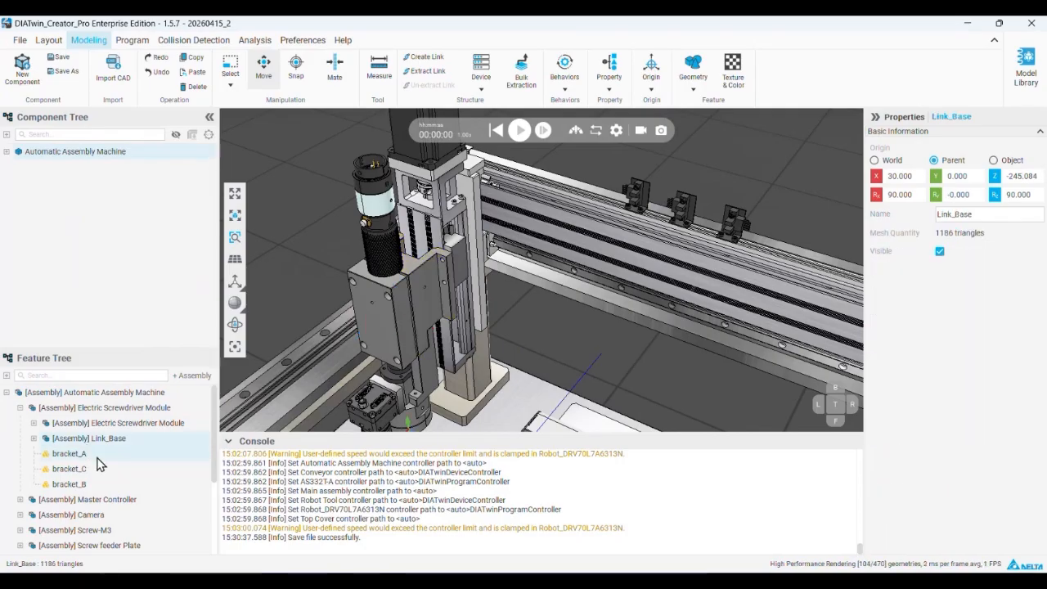
click(97, 464)
click(455, 288)
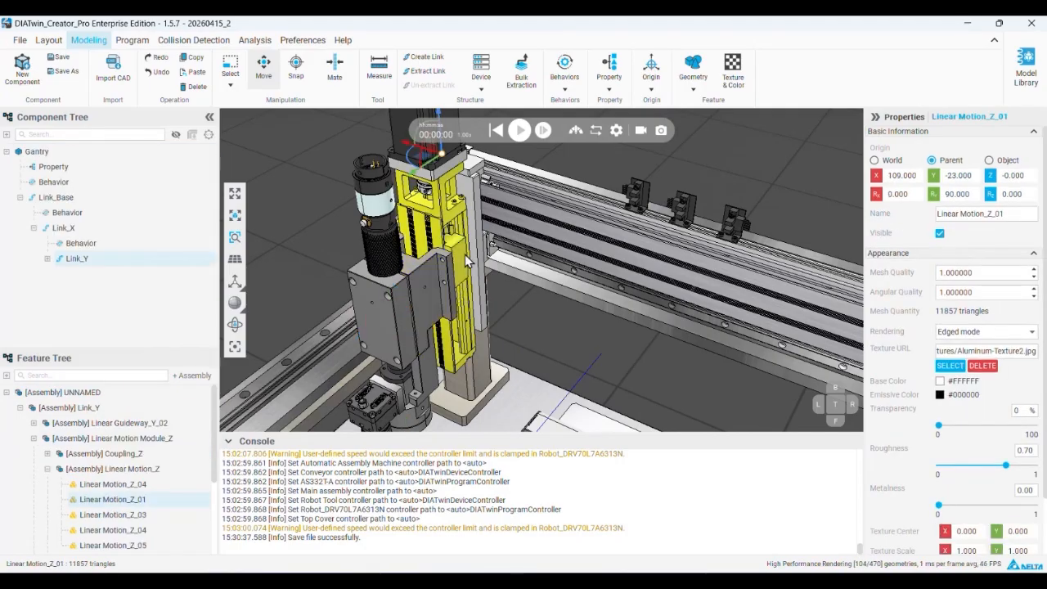
scroll(467, 260, down, 5)
click(463, 262)
middle_drag(466, 265, 478, 280)
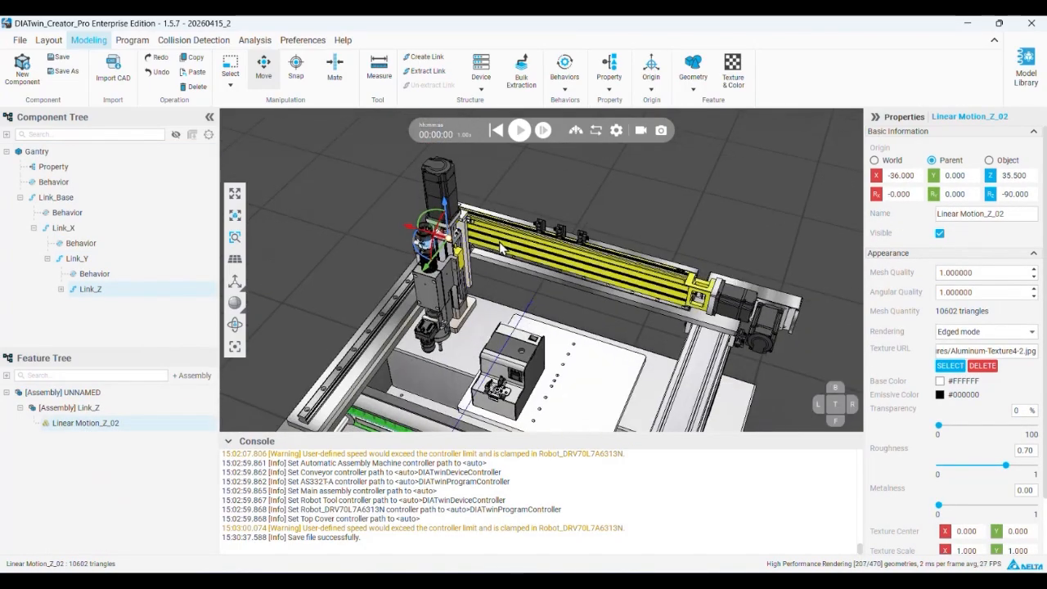
click(671, 310)
click(75, 258)
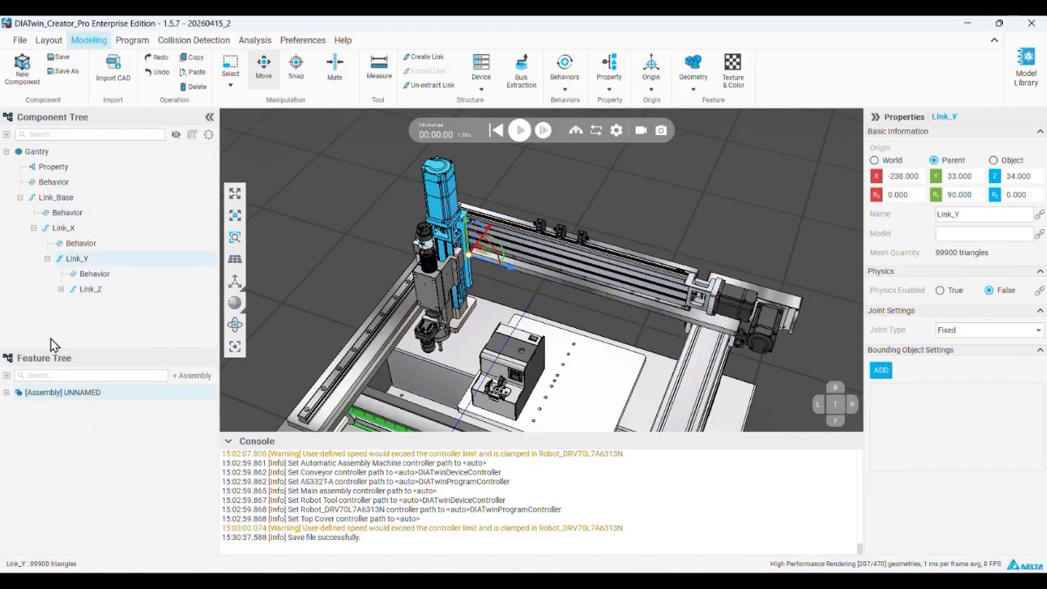
Move the geometry assemblies of Link_Y and Link_Base back to the Gantry component's root
click(66, 411)
drag(68, 416, 56, 159)
click(55, 197)
drag(51, 419, 51, 163)
Move the remaining geometry assemblies of Link_Z and Link_X back to the Gantry component's root
click(76, 259)
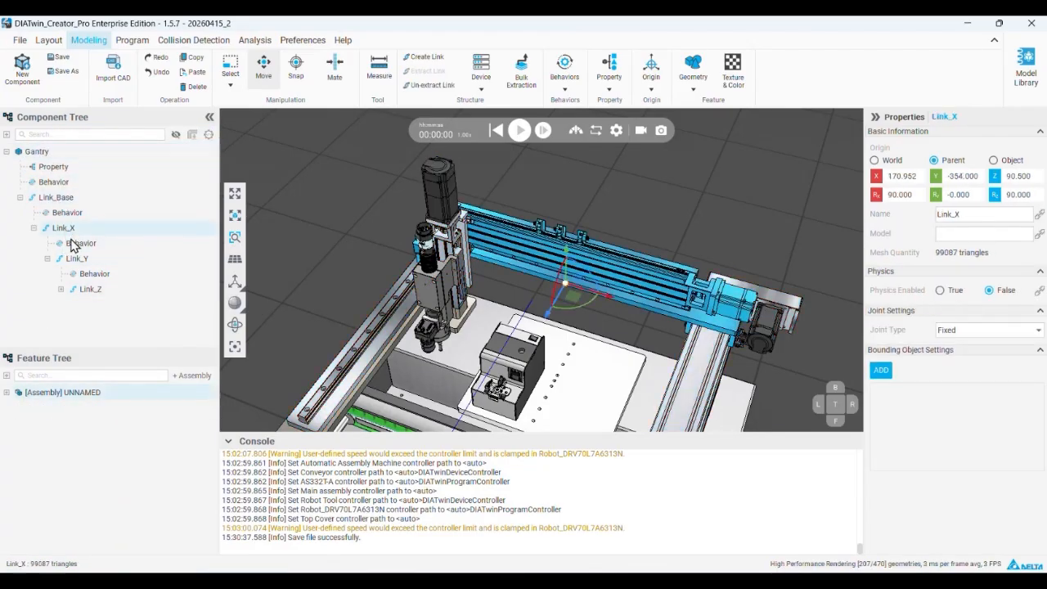
drag(84, 295, 65, 155)
click(89, 291)
click(78, 258)
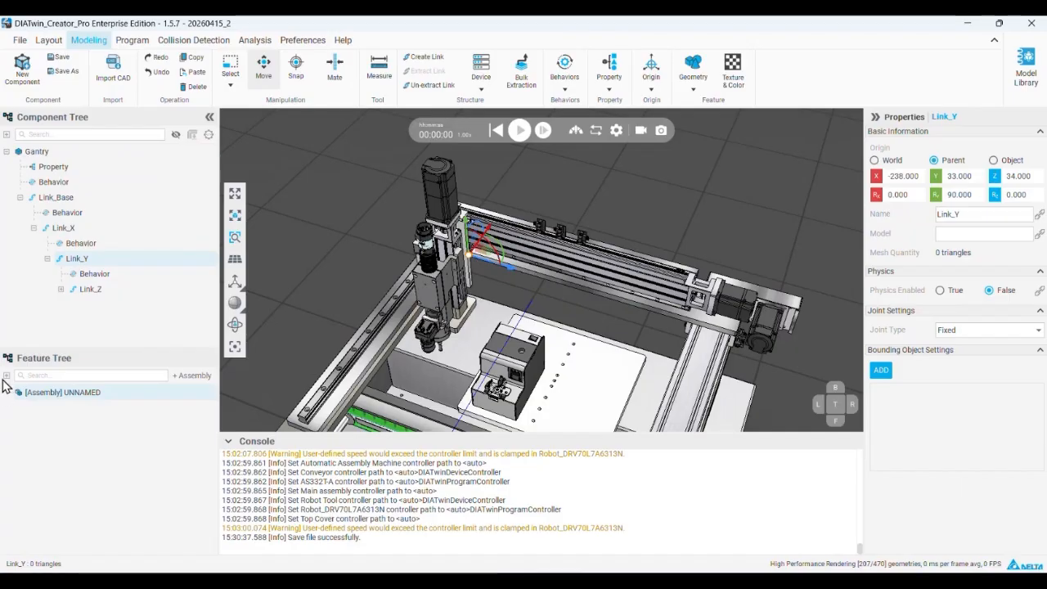
click(65, 229)
click(6, 393)
drag(66, 406, 71, 170)
click(61, 199)
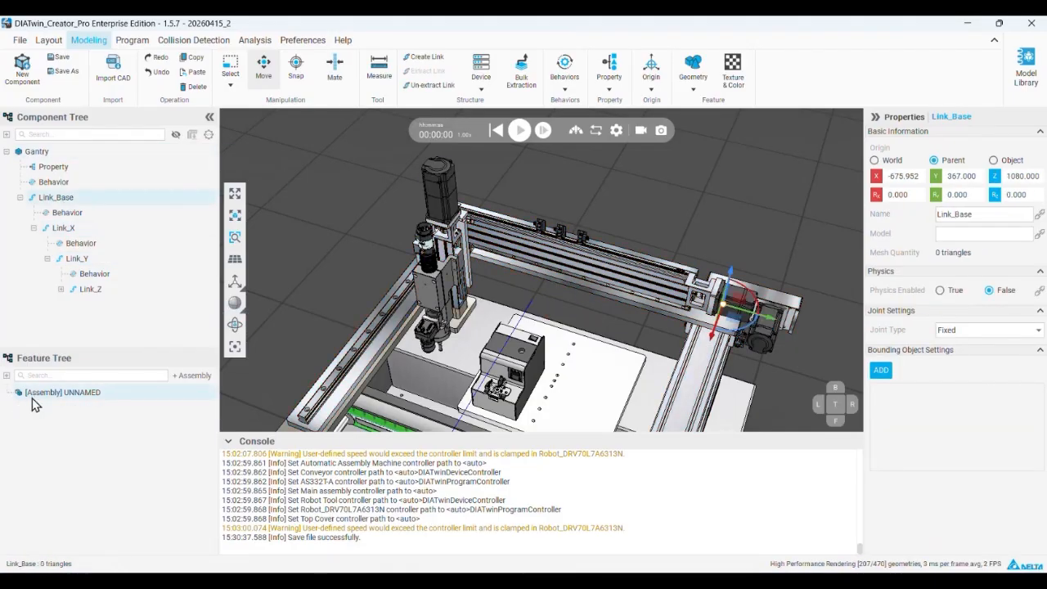
Delete the emptied Link_Base together with all its nested links from the Gantry component
click(42, 154)
click(6, 393)
click(7, 392)
click(61, 199)
right_click(72, 201)
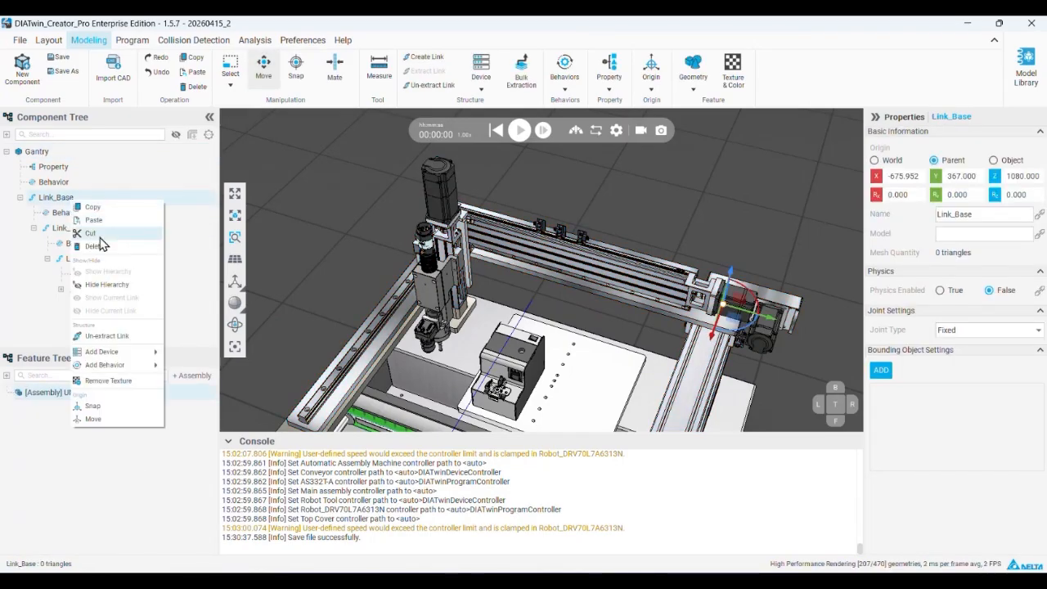
click(97, 244)
click(563, 324)
click(36, 152)
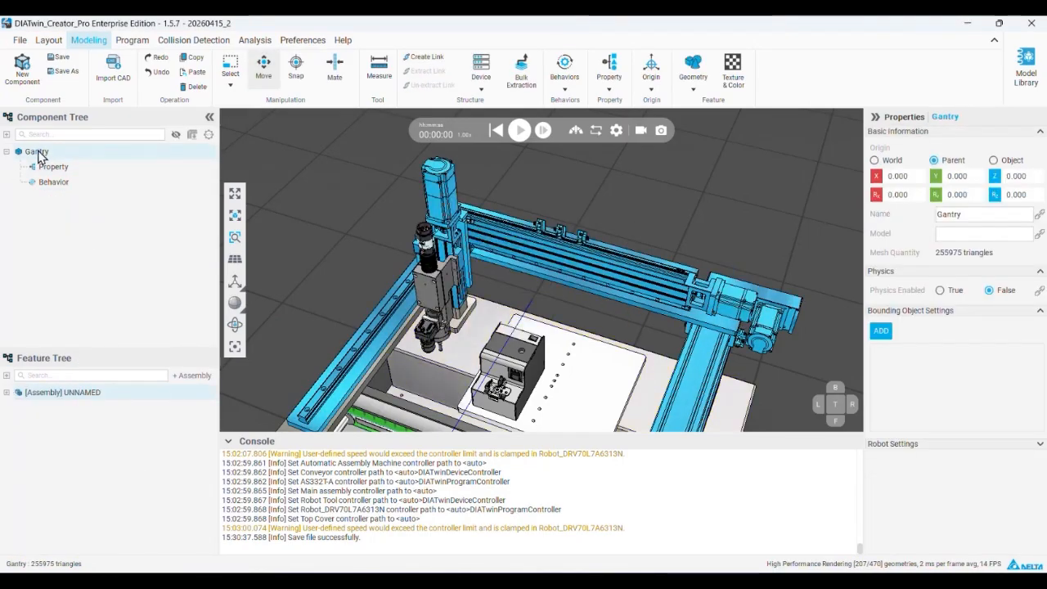
Review which geometry the Link_Y, Gantry and Link_X assemblies contain in the Gantry component
click(7, 393)
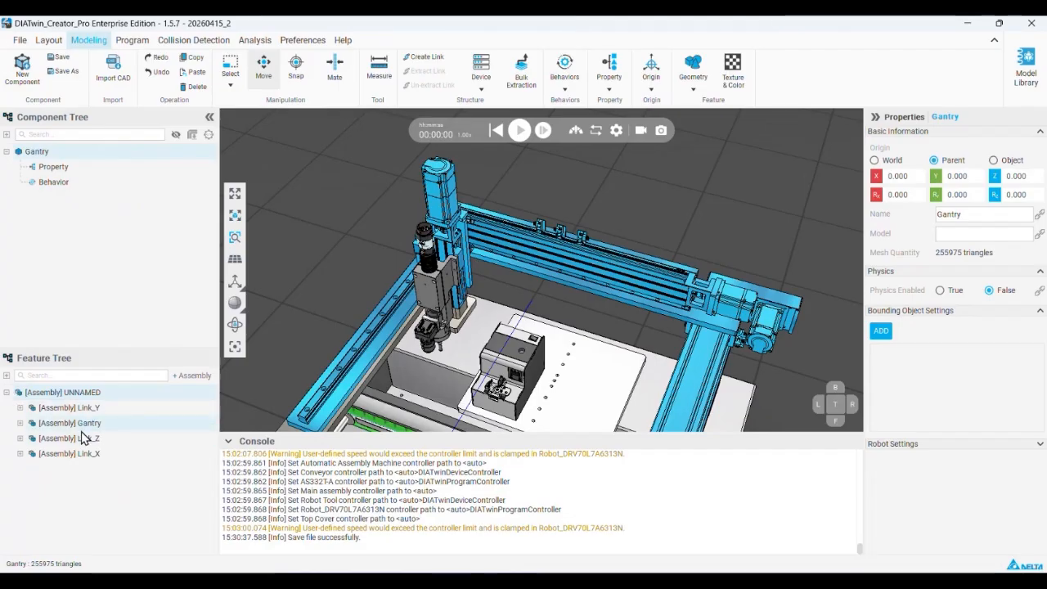
right_click(81, 433)
click(78, 409)
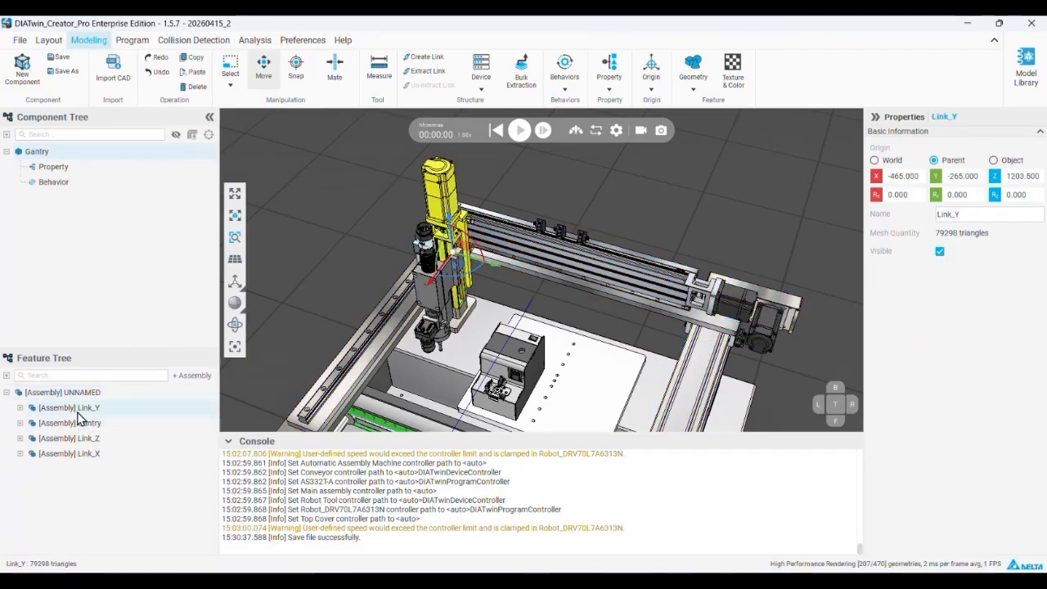
shift+click(85, 455)
click(76, 491)
click(92, 427)
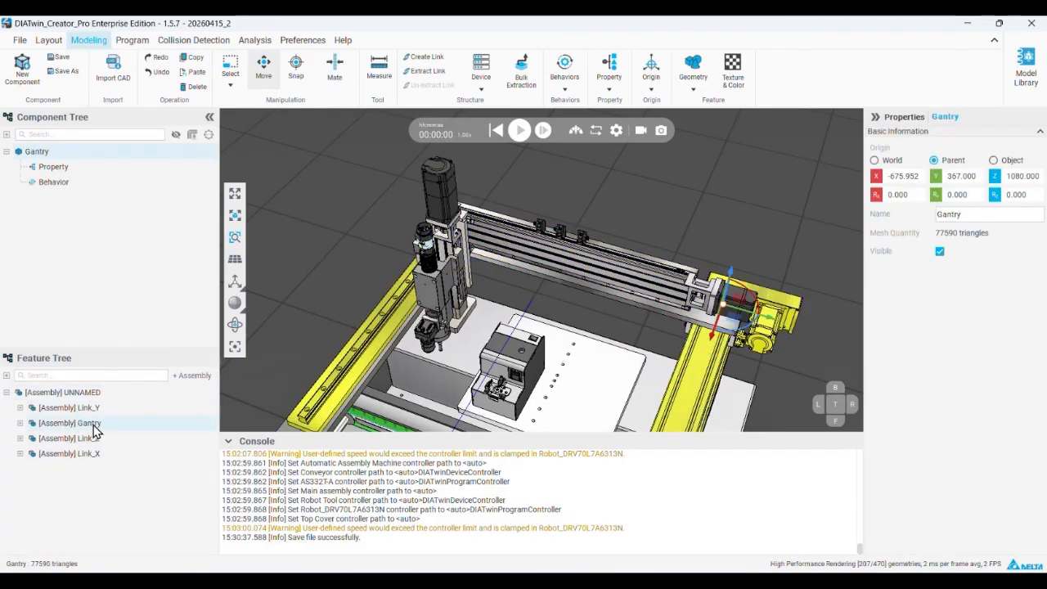
click(67, 410)
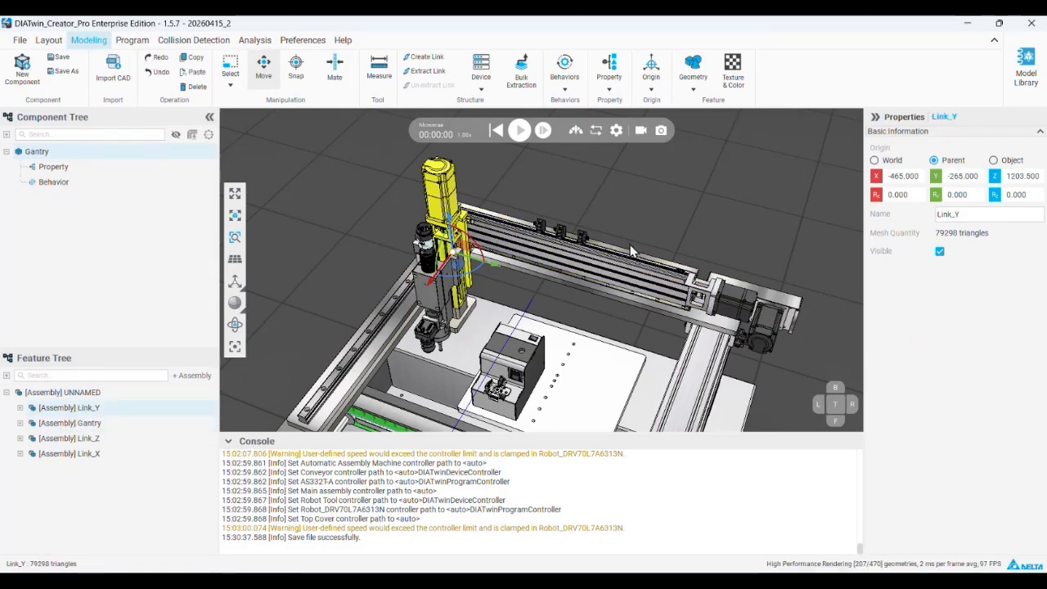
Extract the Gantry assembly as a link directly under the Gantry component, keeping its origin at -675.952, 367, 1080
right_click(84, 423)
click(148, 562)
click(1012, 548)
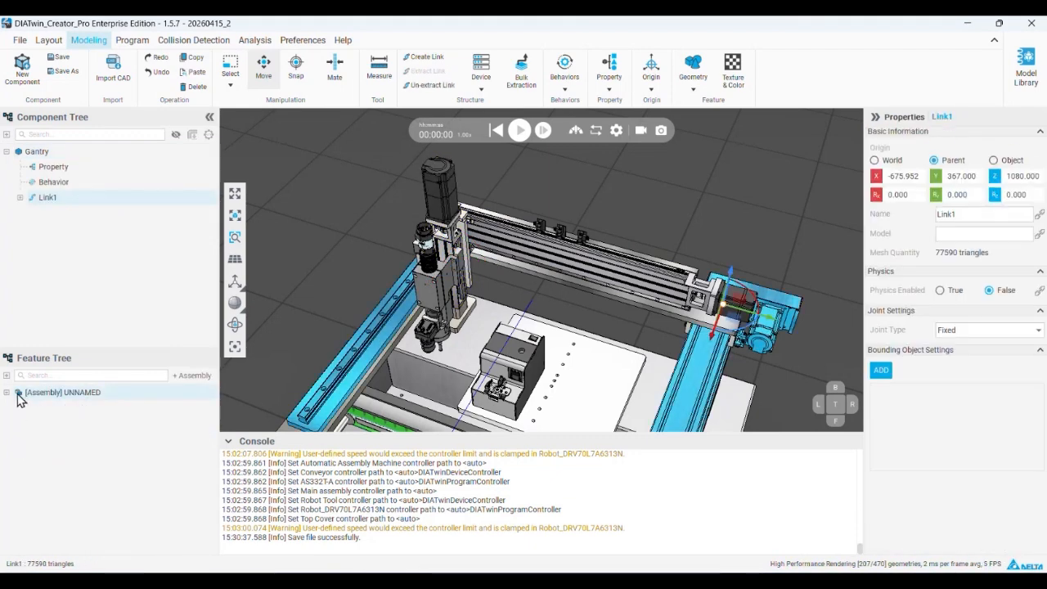
Extract the Link_X assembly as a link directly under Gantry, with its origin at -505, 13, 1170.5 and rotation 90, 0, 90
click(36, 151)
click(8, 393)
click(81, 439)
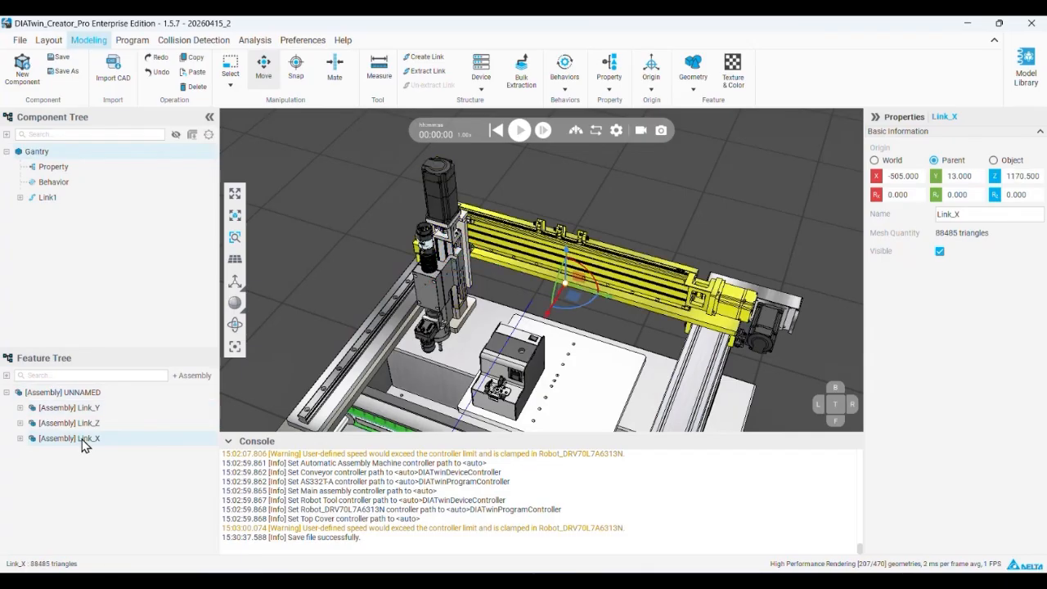
right_click(64, 443)
click(98, 402)
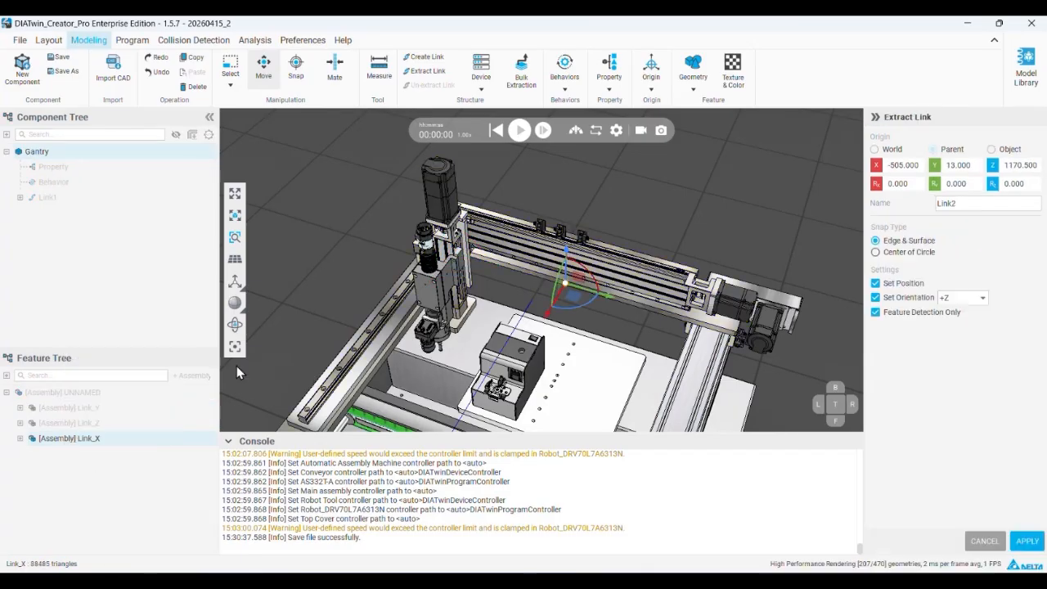
scroll(639, 303, up, 3)
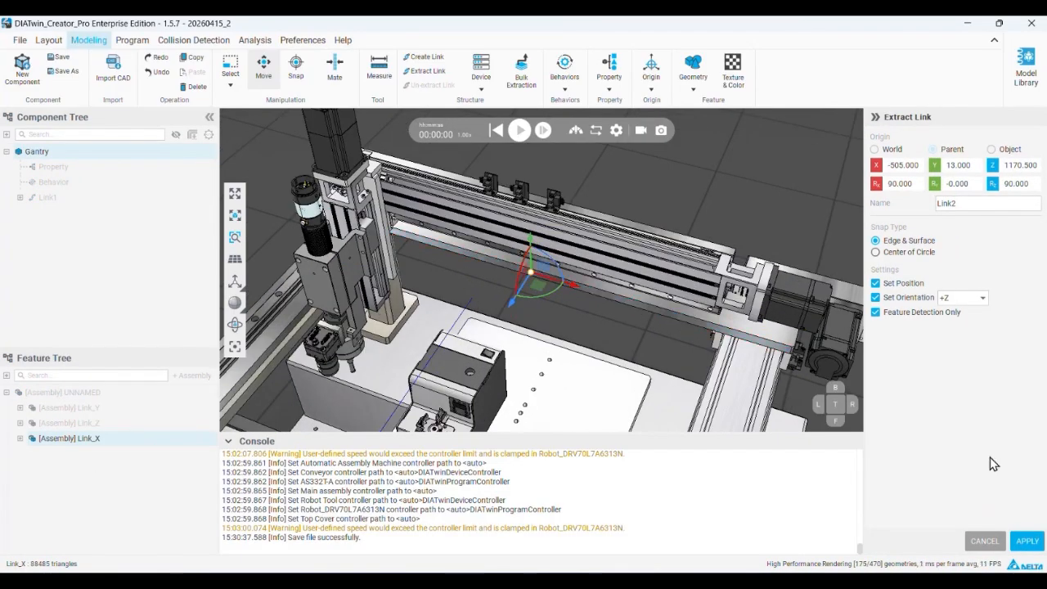
click(1028, 543)
Rename Link1 to Link_Base and Link2 to Link_X
click(47, 197)
click(54, 198)
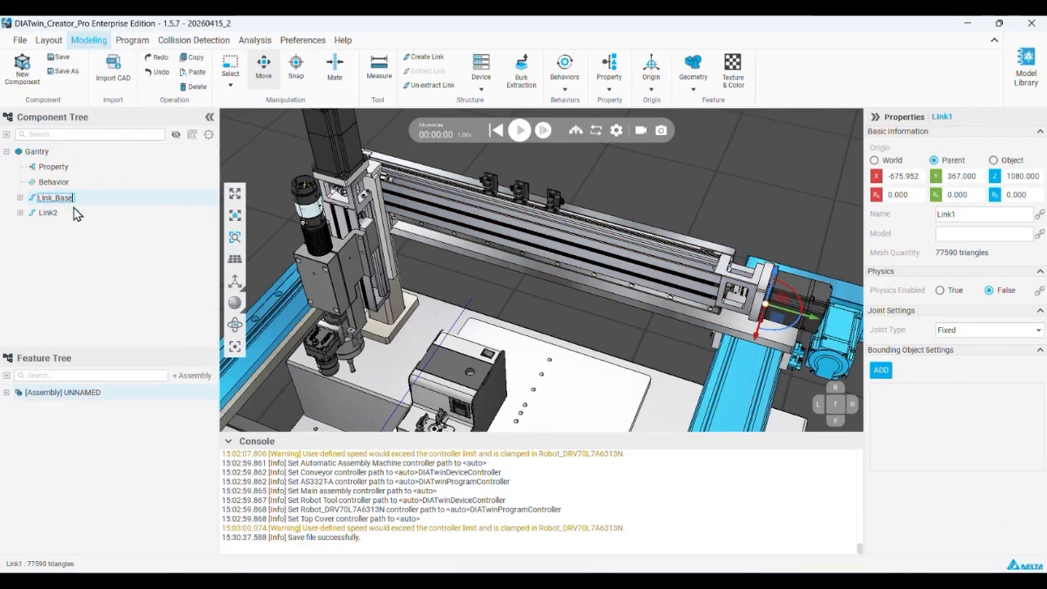
double_click(47, 213)
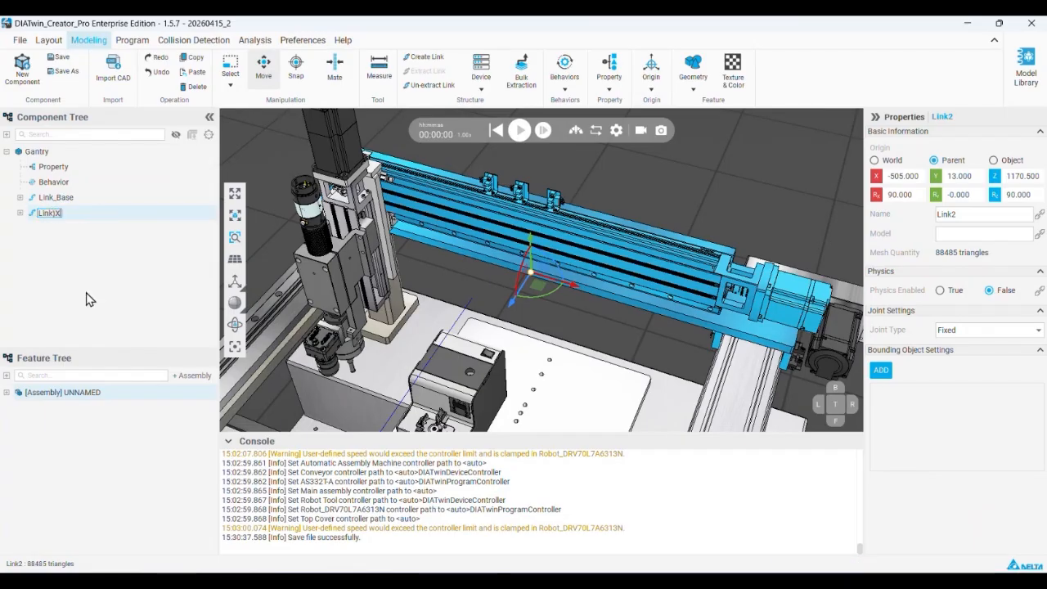
click(161, 372)
double_click(56, 214)
key(BackSpace)
text(_)
click(84, 237)
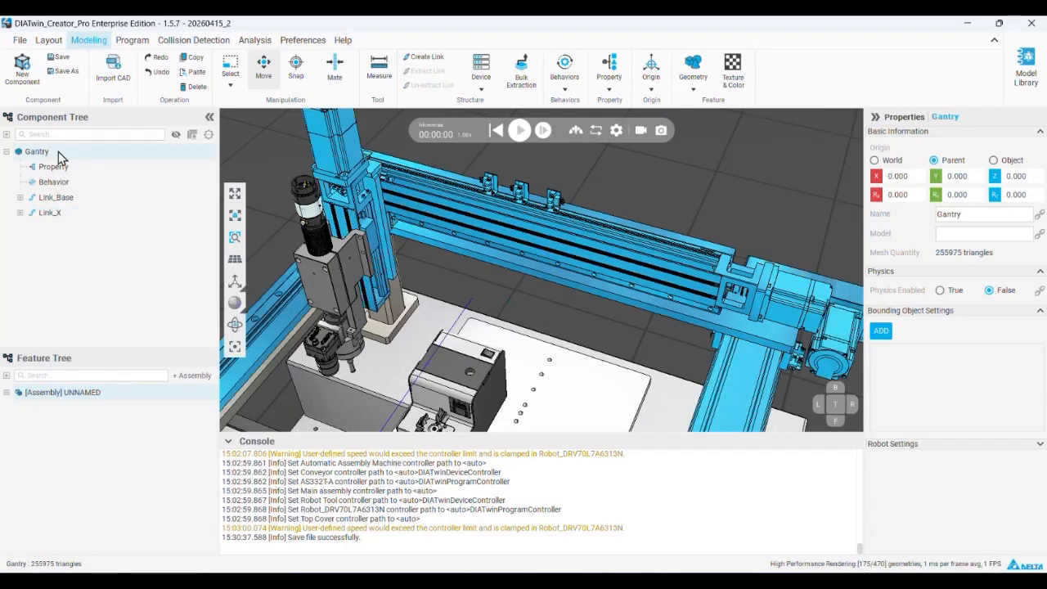
Extract the Link_Y assembly as a link directly under Gantry, with its origin at -471, -225, 1203.5 and rotation 90, 0, 180
click(7, 392)
right_click(92, 407)
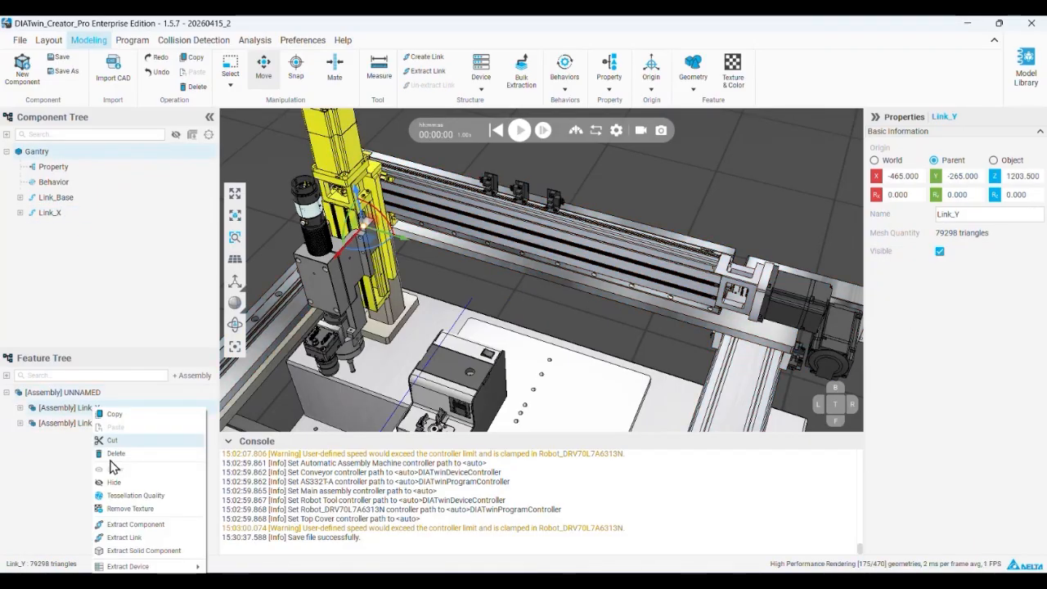
click(162, 540)
scroll(387, 230, up, 5)
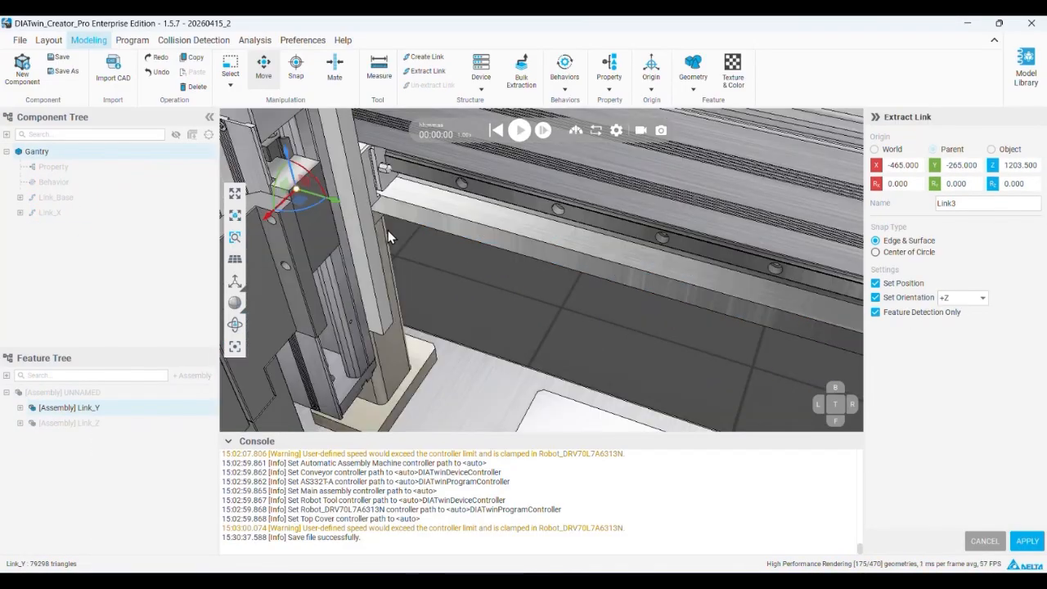
scroll(388, 230, up, 1)
click(342, 196)
scroll(347, 214, down, 4)
middle_drag(349, 220, 419, 288)
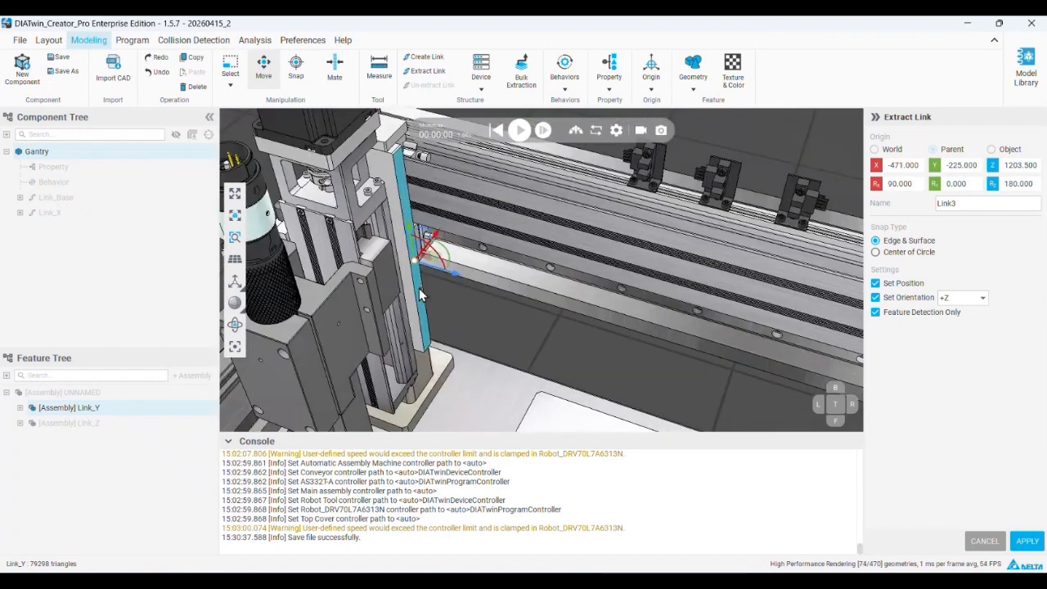
middle_drag(403, 192, 425, 207)
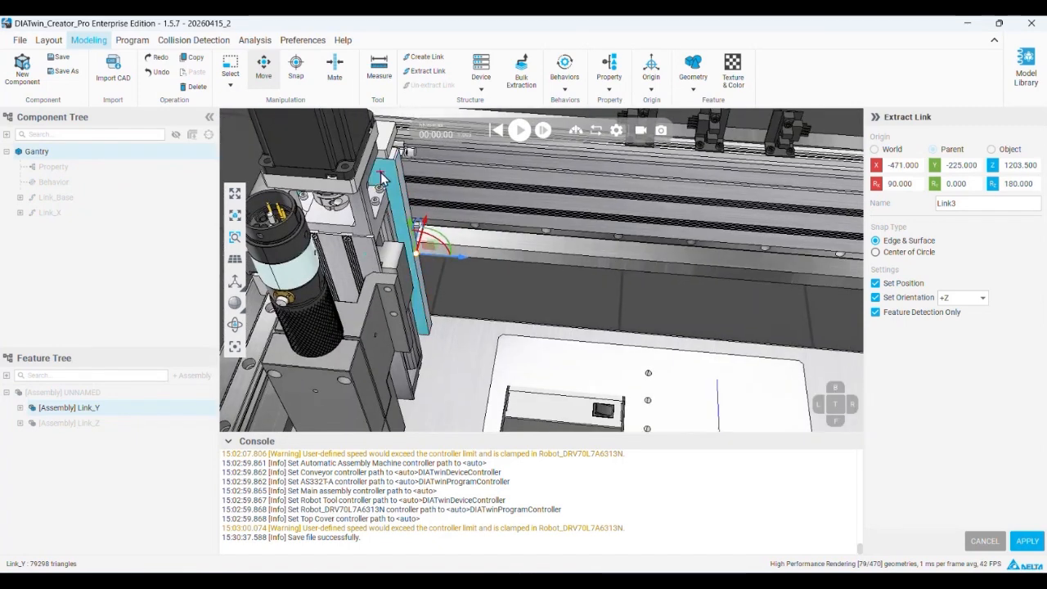
click(1026, 542)
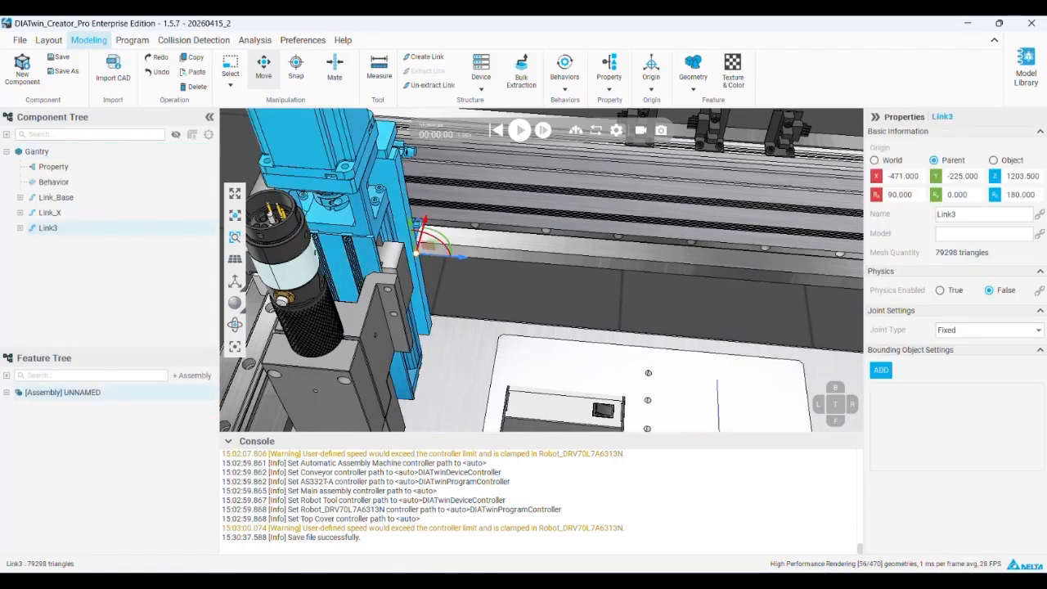
Extract the Link_Z assembly as a link named Link_Z directly under Gantry, keeping its origin at -417, -265, 1223
click(37, 152)
right_click(47, 411)
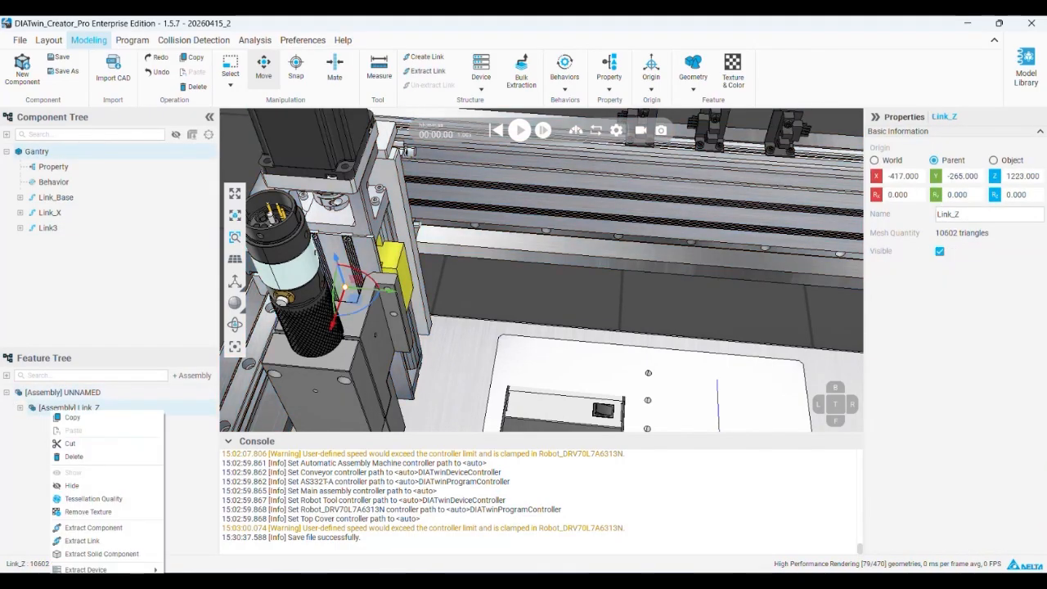
click(129, 553)
double_click(961, 203)
text(Link_Z)
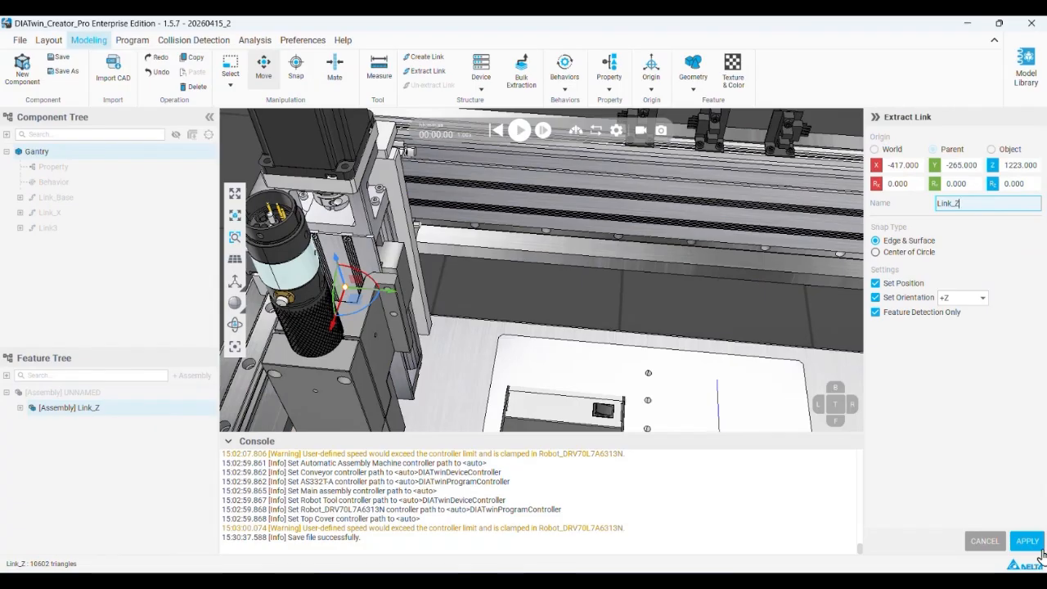
click(1036, 546)
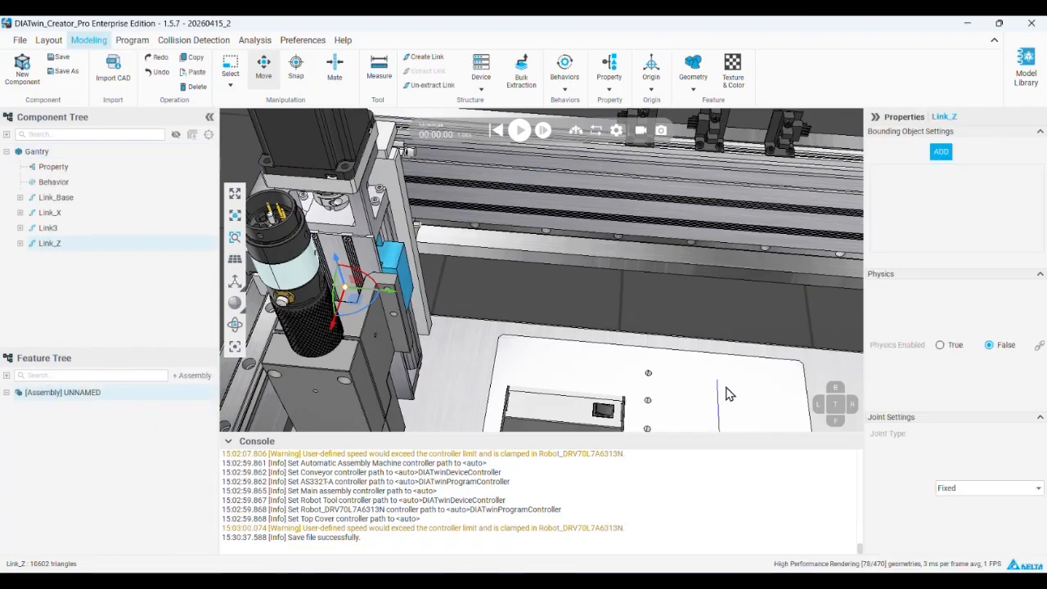
Rename Link3 to Link_Y
click(47, 229)
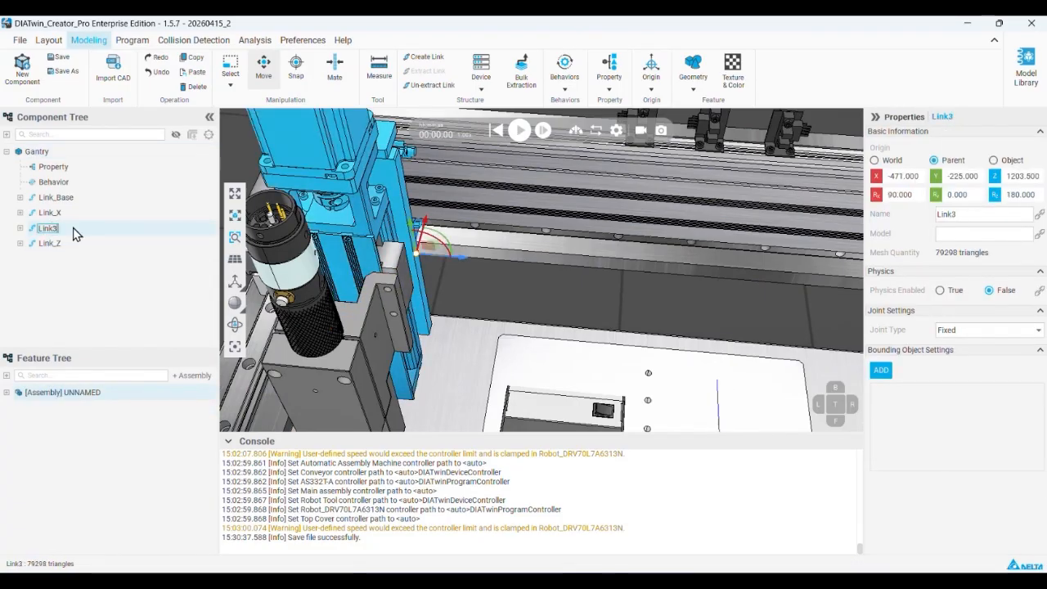
text(_)
click(72, 283)
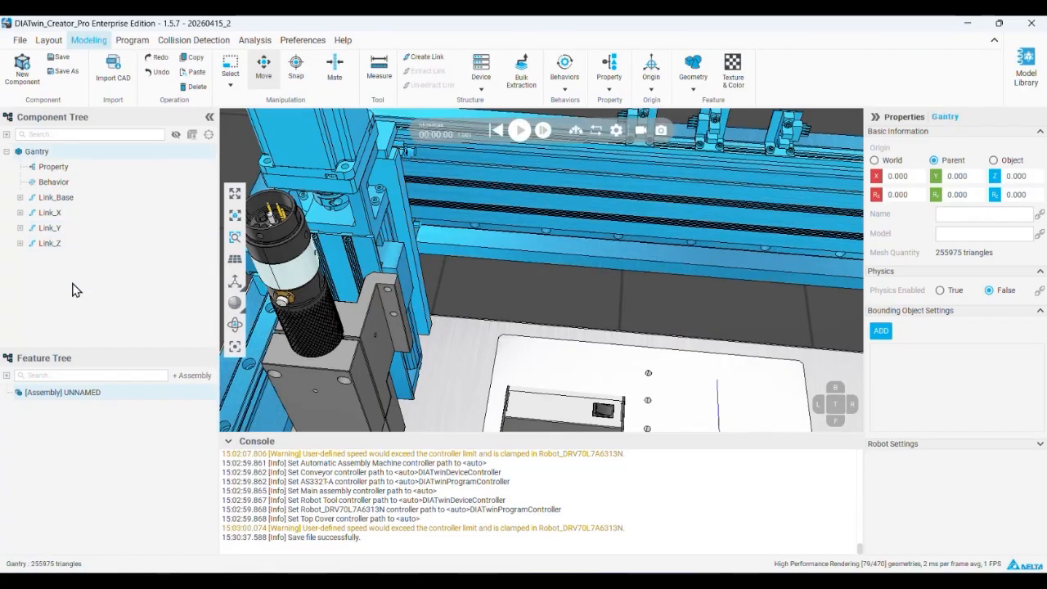
Build the link hierarchy by nesting Link_X under Link_Base, Link_Y under Link_X, and Link_Z under Link_Y
scroll(418, 238, down, 5)
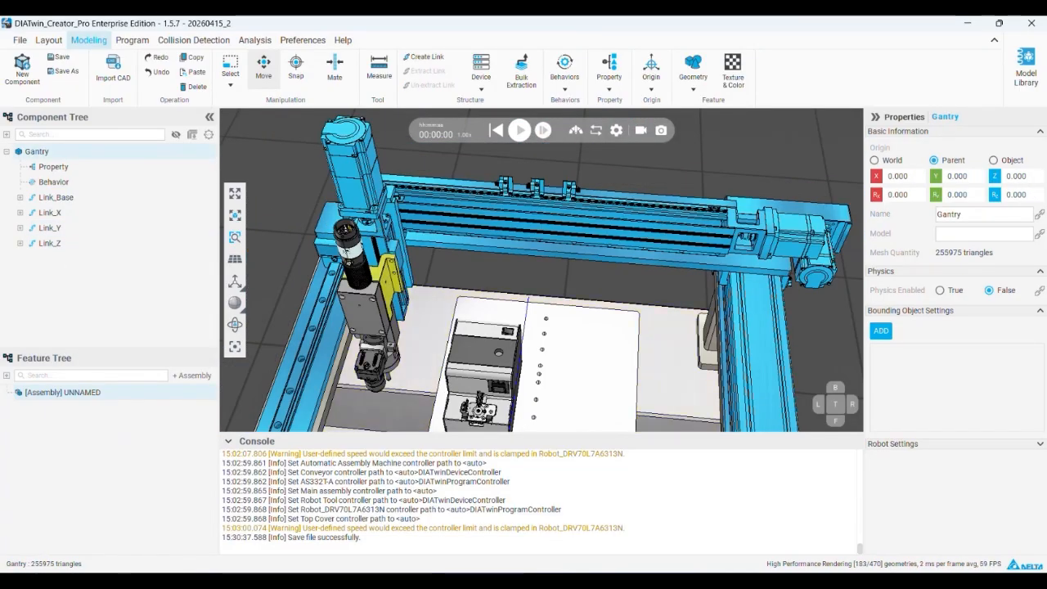
mouse_move(69, 213)
mouse_down()
mouse_move(88, 200)
mouse_move(90, 211)
mouse_up()
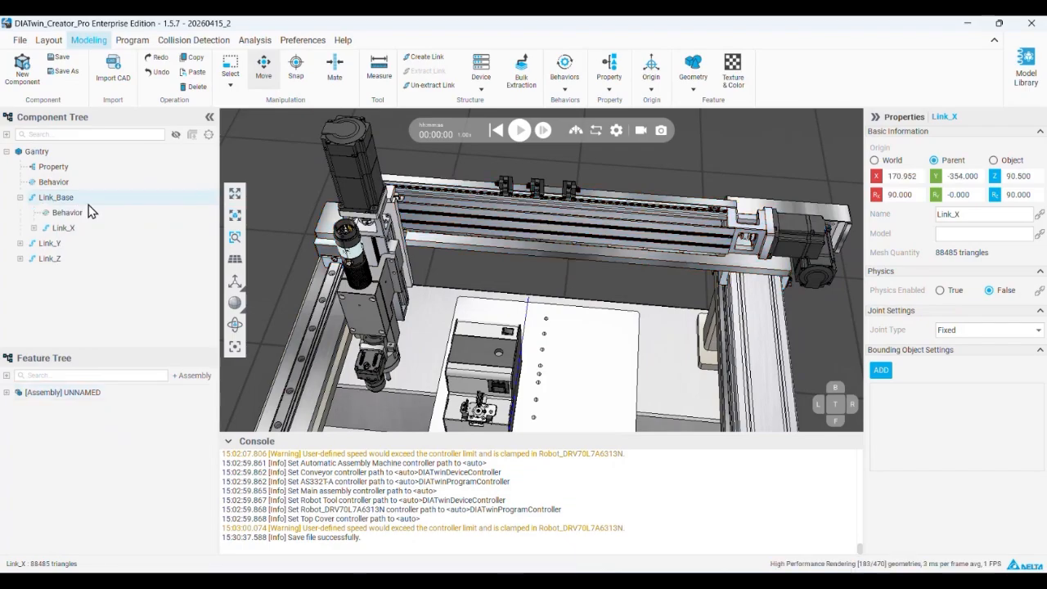
drag(49, 243, 70, 228)
drag(53, 278, 81, 259)
Examine which gantry geometry belongs to Link_Base, Link_X, Link_Y and Link_Z in the nested hierarchy
click(82, 197)
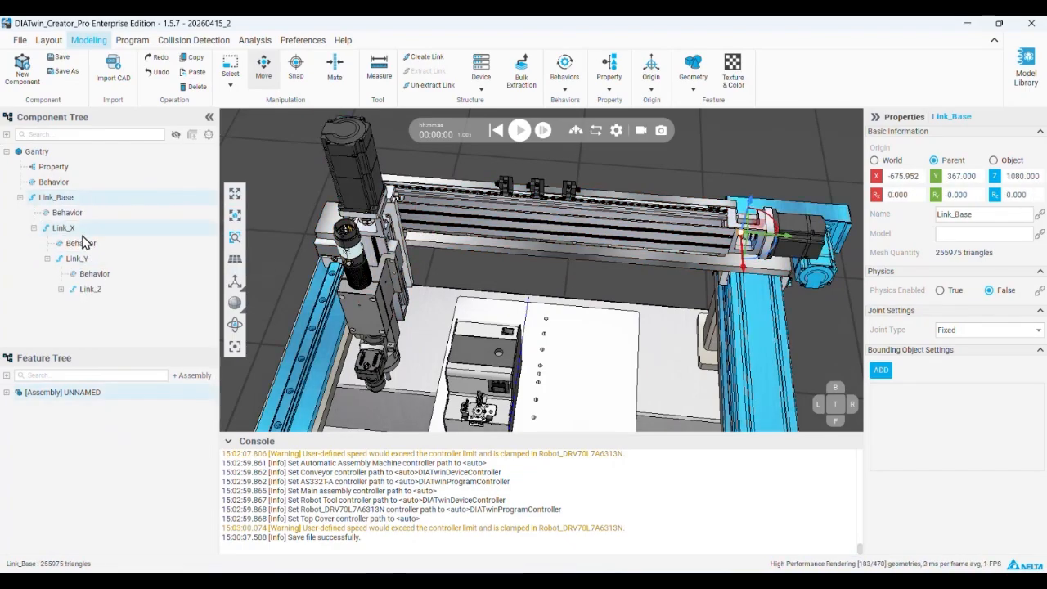
click(81, 229)
click(90, 289)
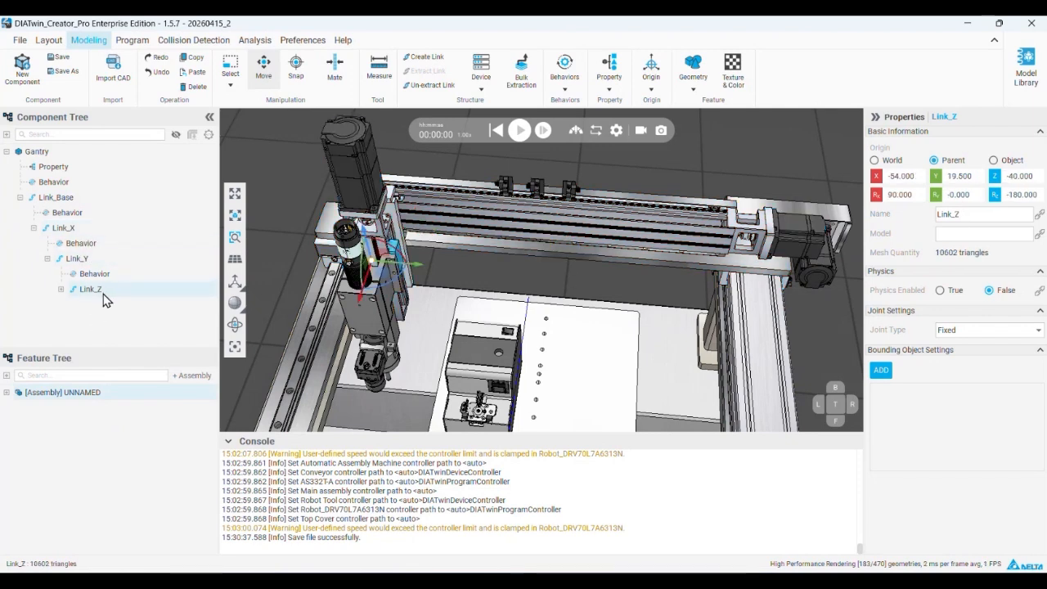
scroll(449, 256, down, 5)
scroll(428, 250, up, 5)
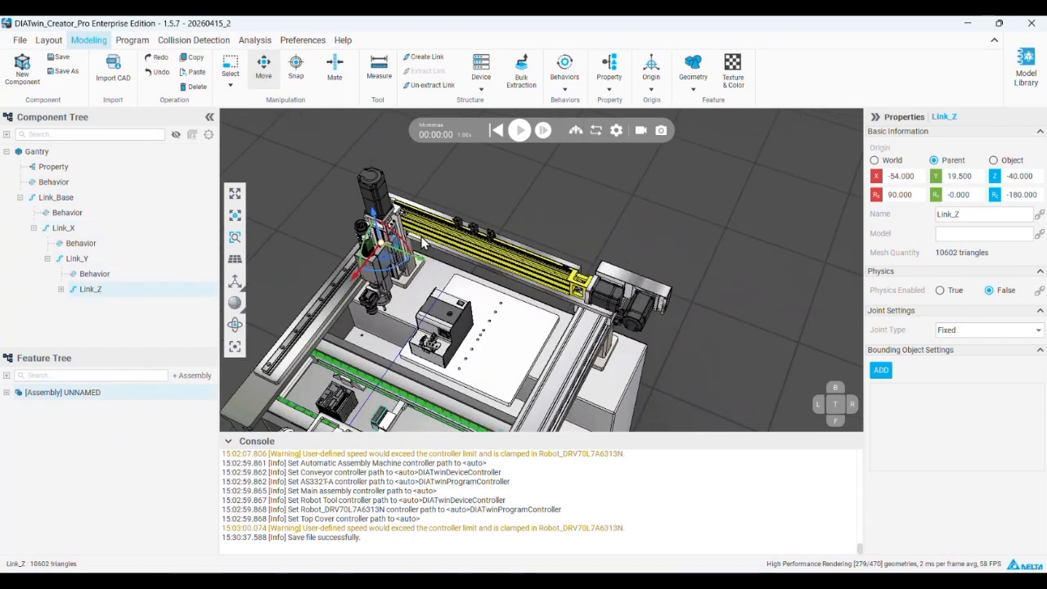
click(57, 198)
click(77, 258)
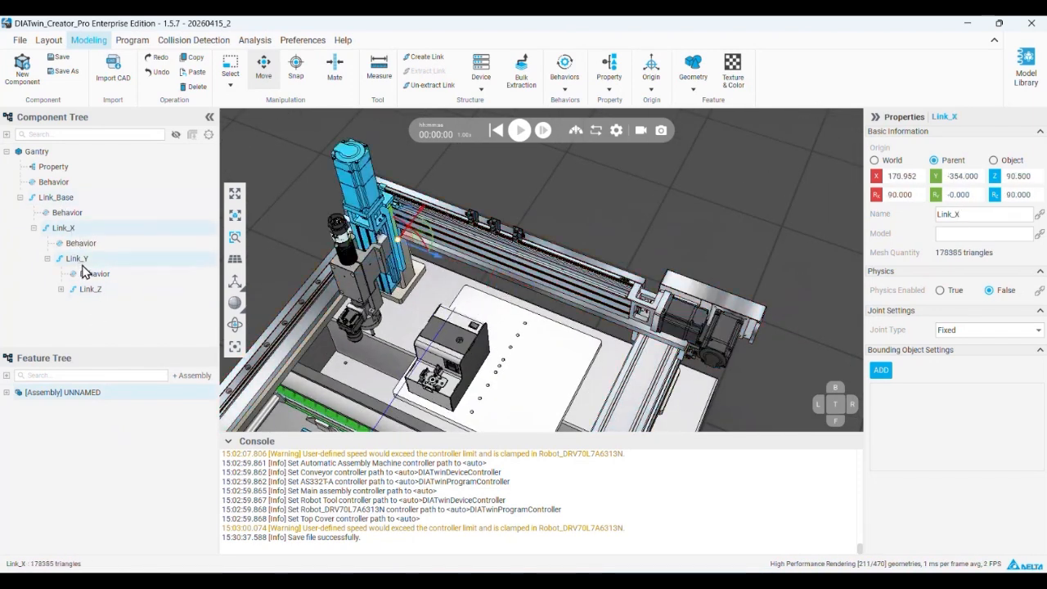
click(90, 288)
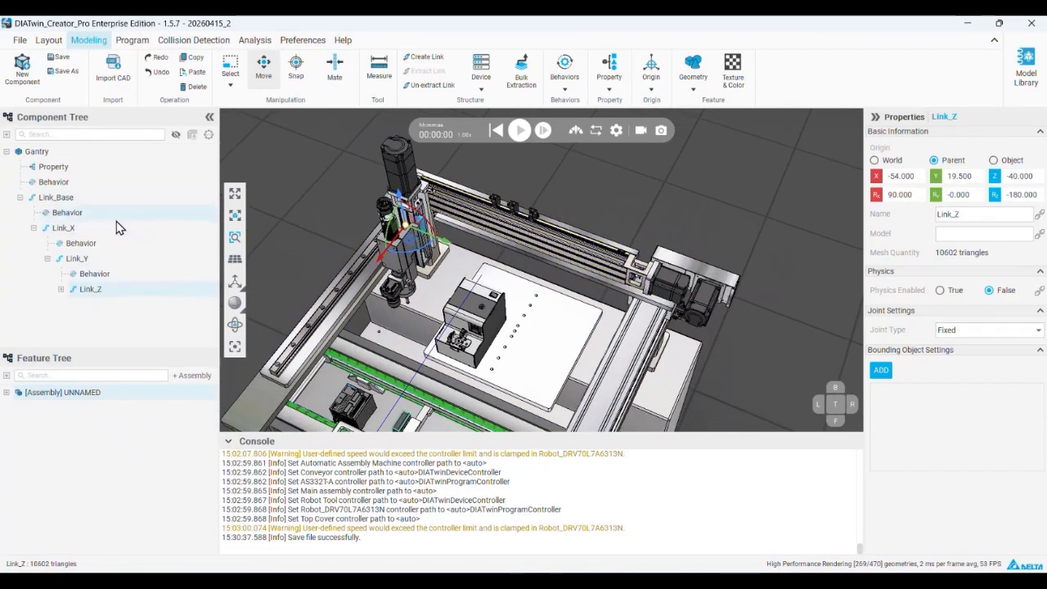
click(63, 229)
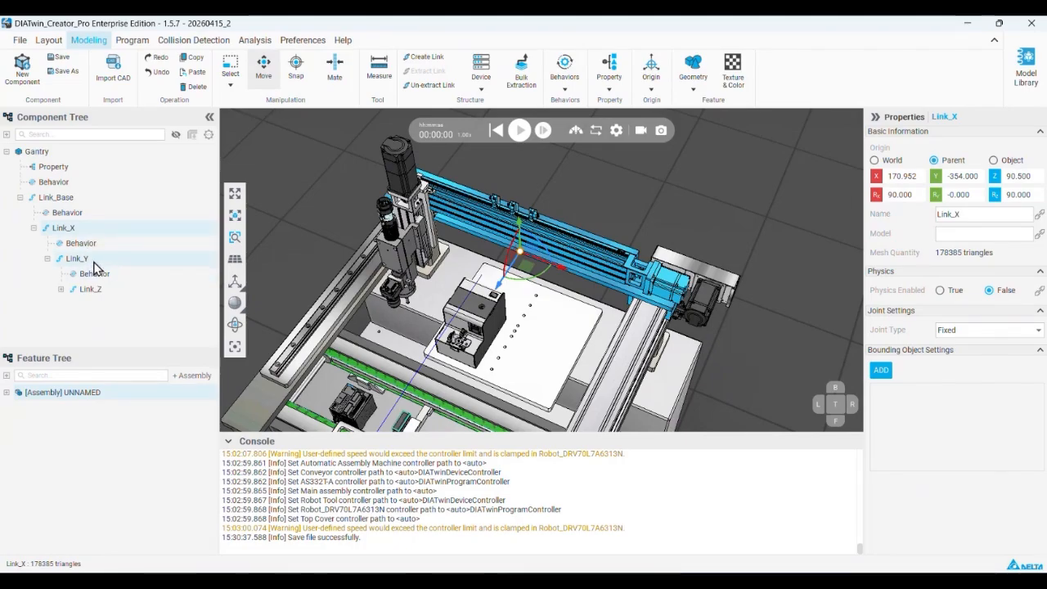
click(93, 260)
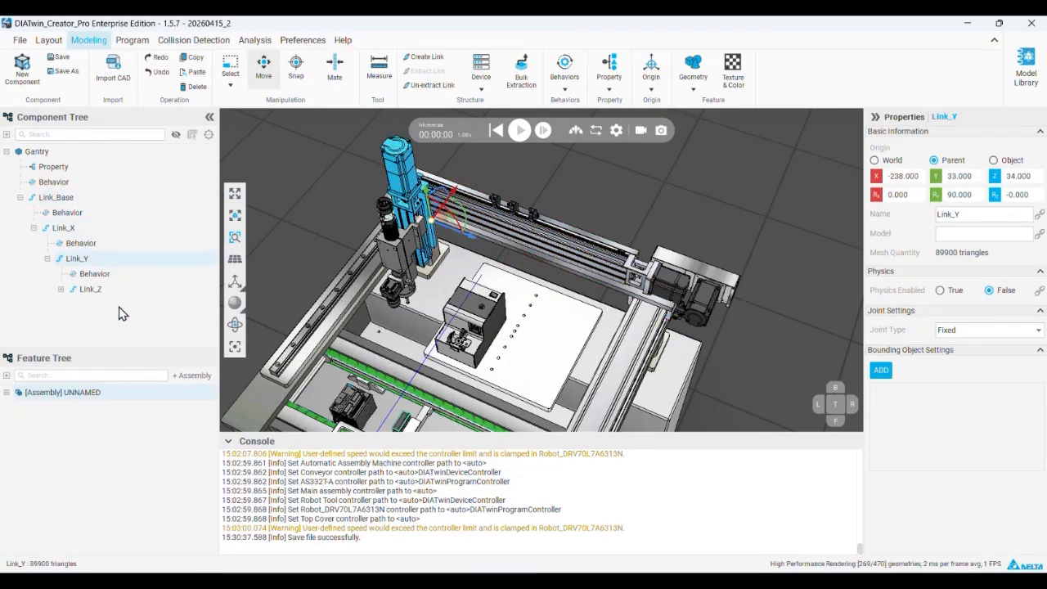
click(62, 200)
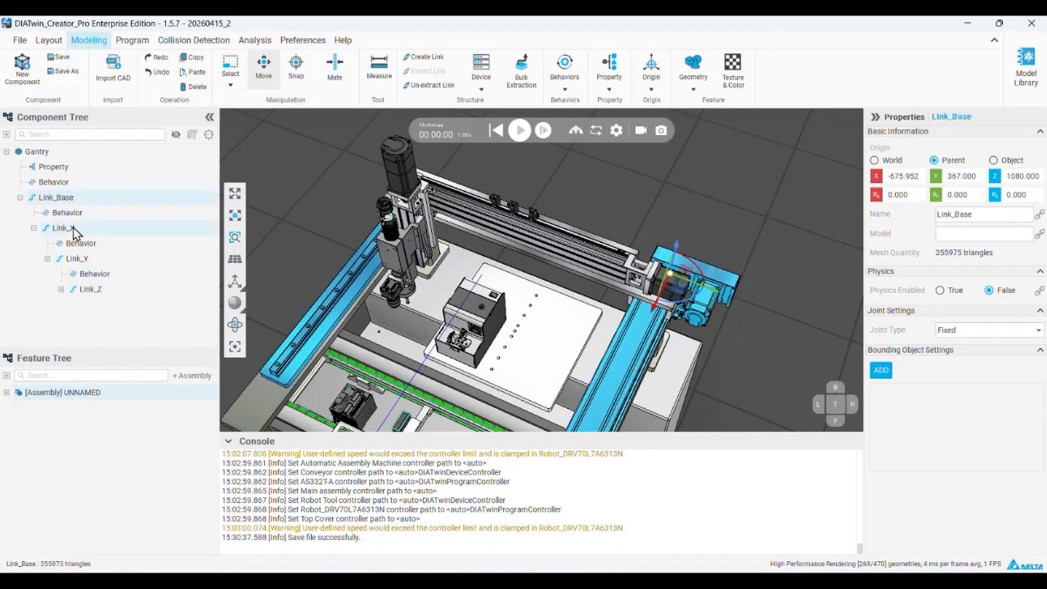
click(92, 290)
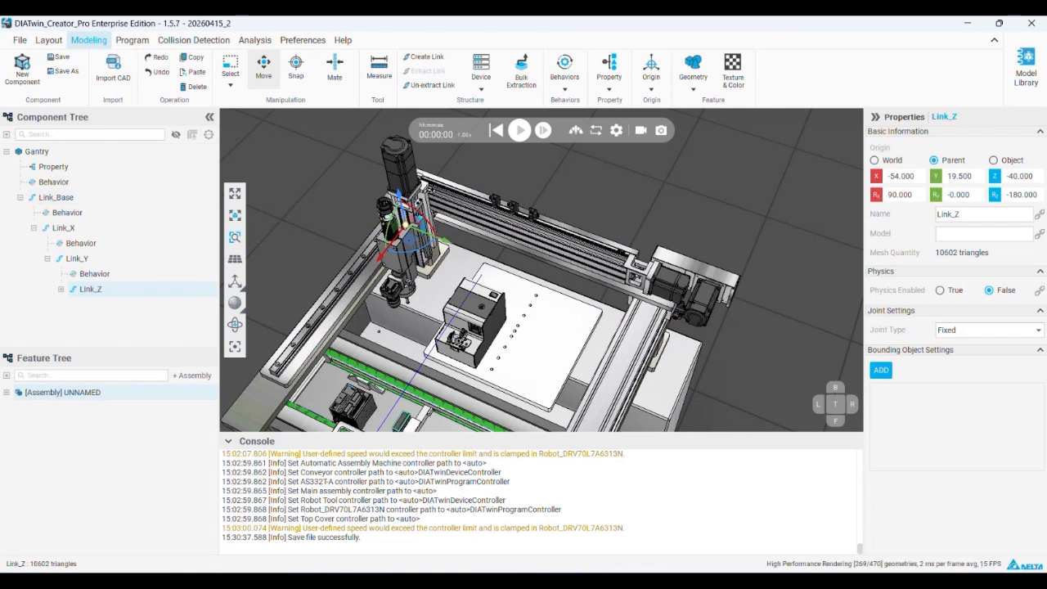
click(97, 229)
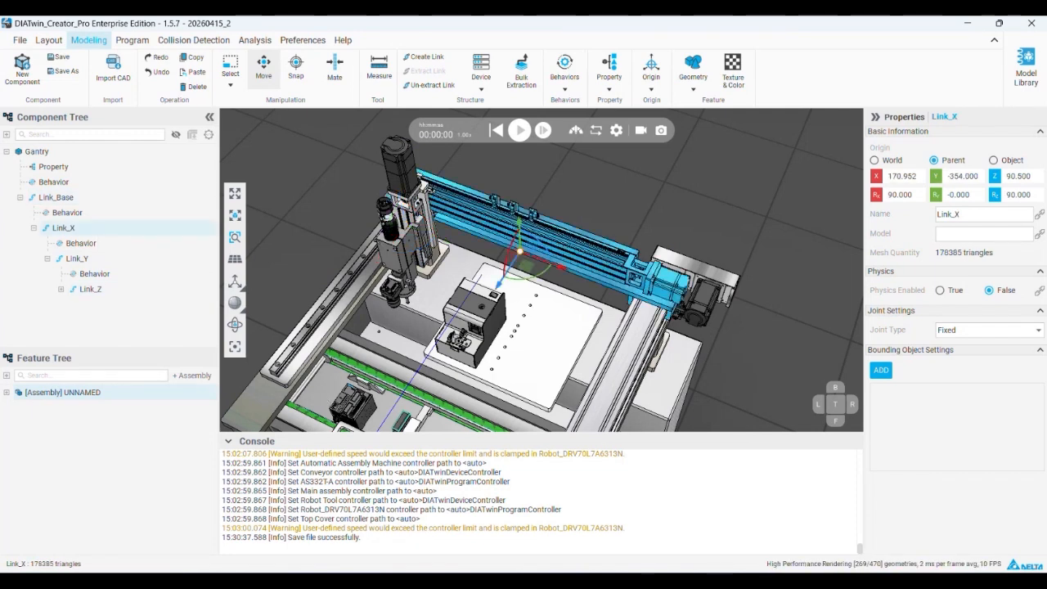
mouse_move(596, 581)
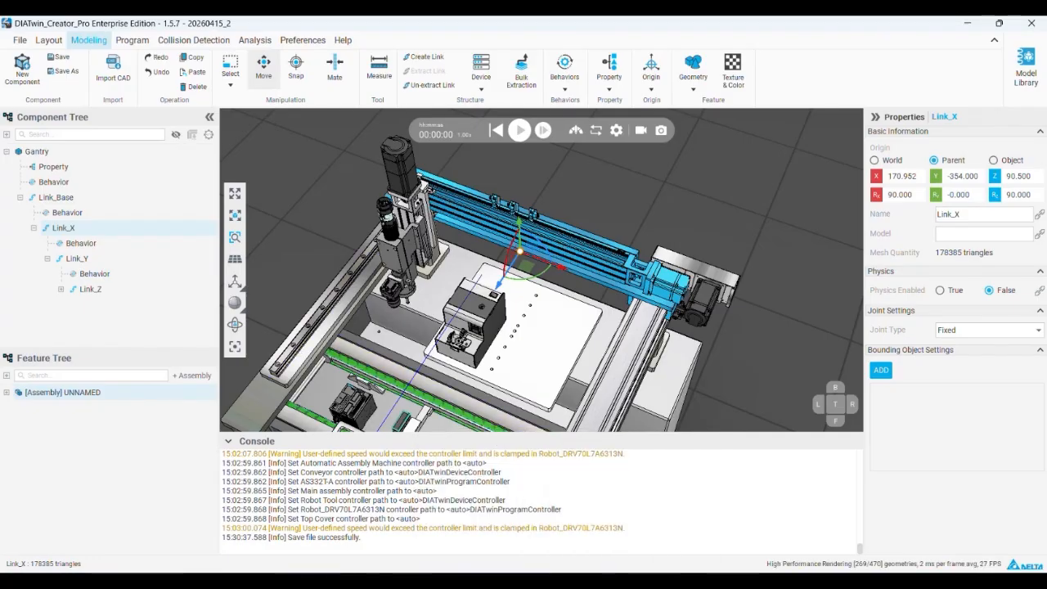
Switch to PowerPoint to read the Gantry modeling slide's joint and motion limit instructions, and return to DIATwin Creator Pro
key(alt+Tab)
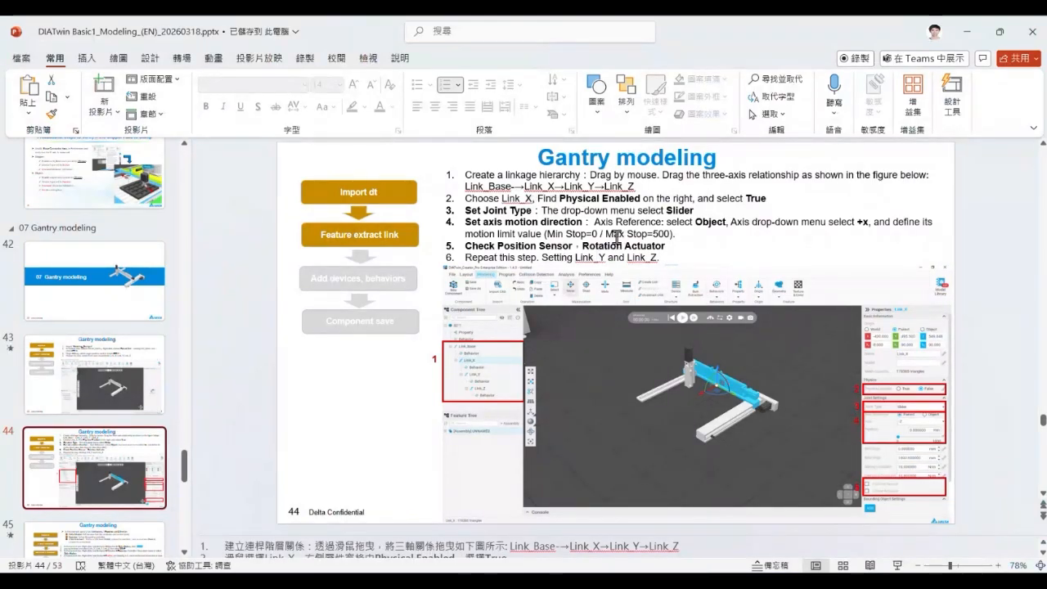
drag(668, 238, 548, 231)
click(969, 36)
Measure the distance between the inner faces of the two end blocks on Link_Base's motor-side rail
right_drag(597, 414, 619, 239)
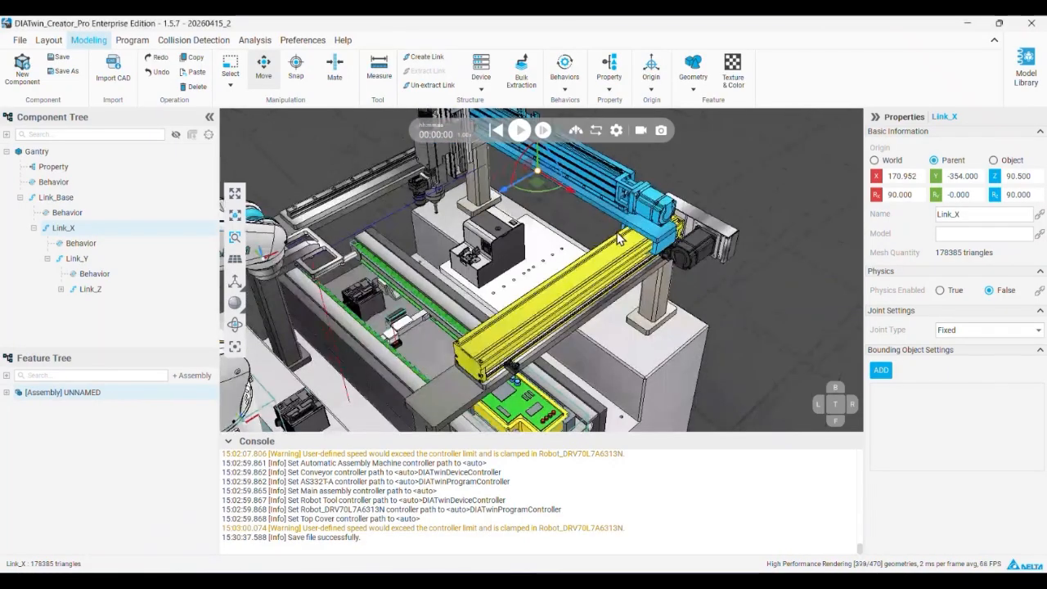
click(379, 71)
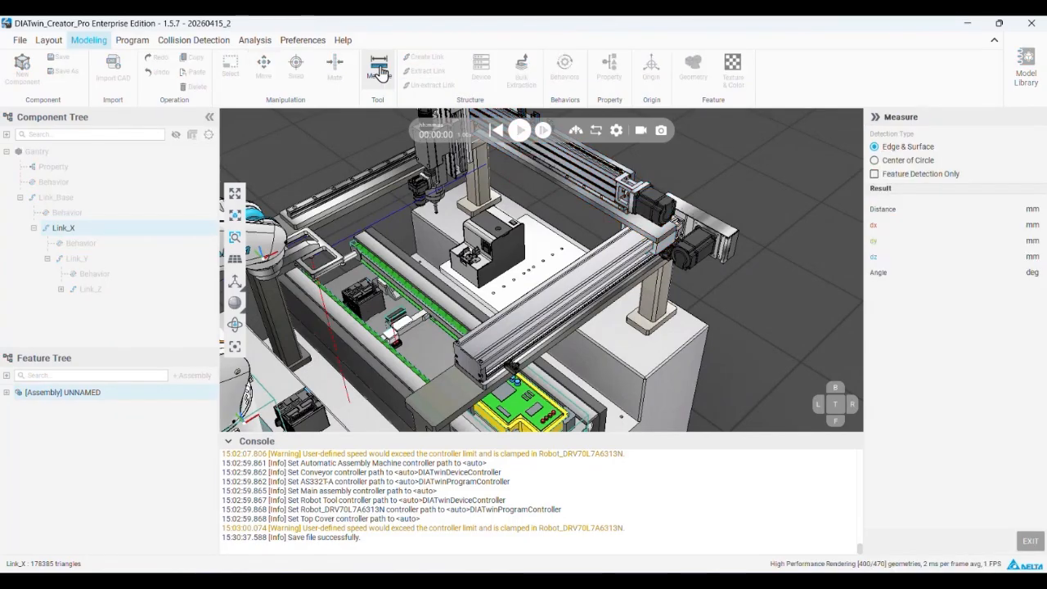
scroll(736, 233, up, 8)
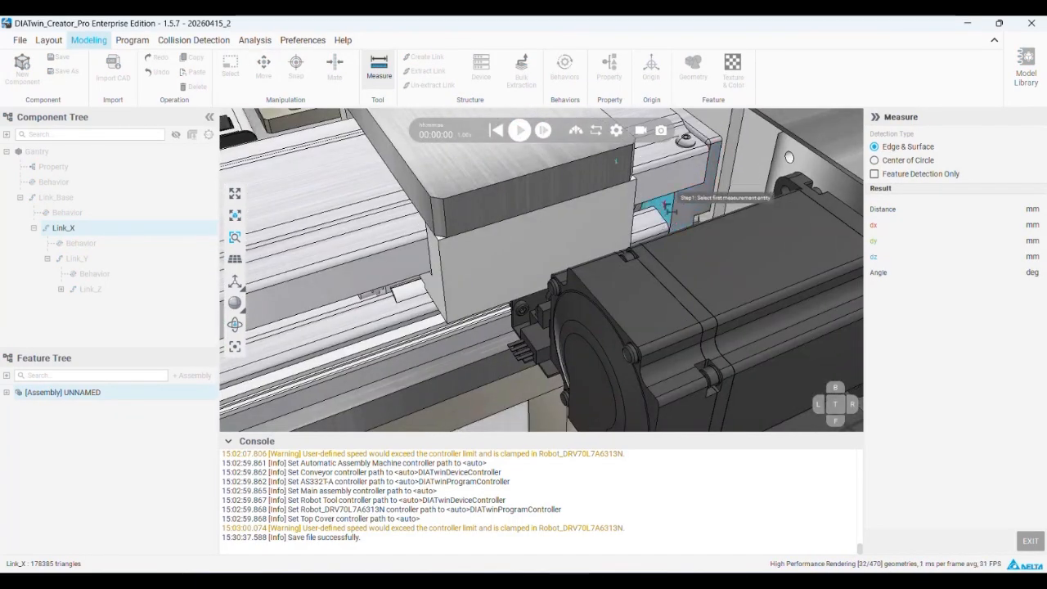
click(670, 211)
scroll(670, 210, up, 10)
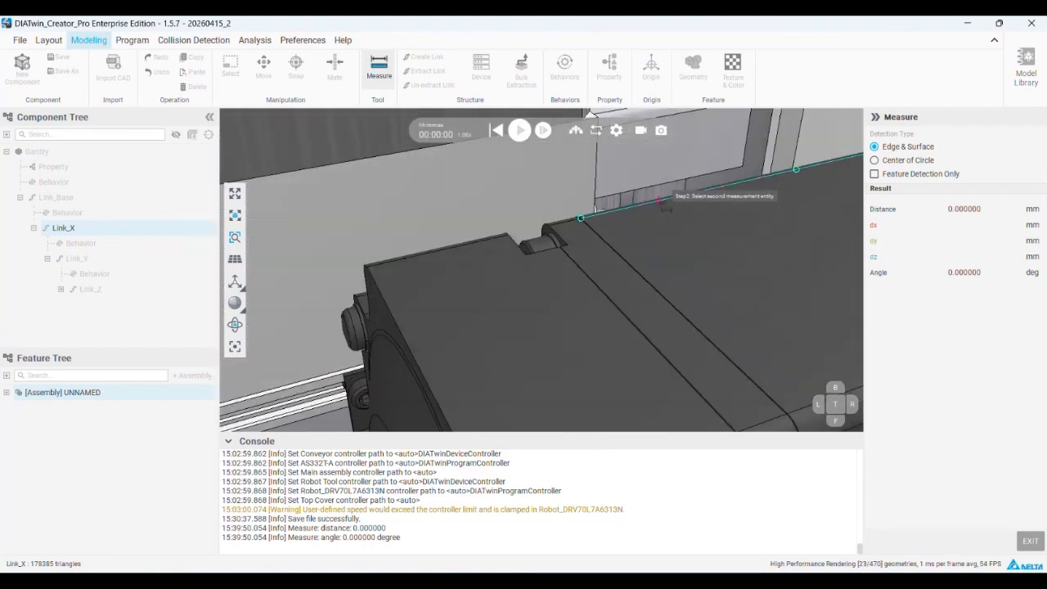
scroll(624, 169, down, 12)
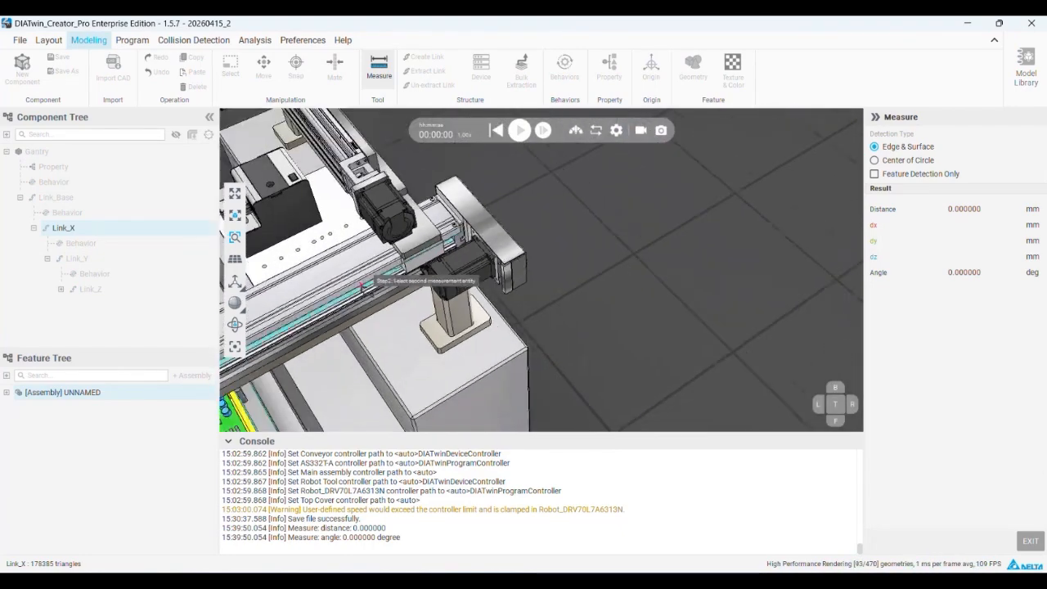
scroll(452, 267, up, 8)
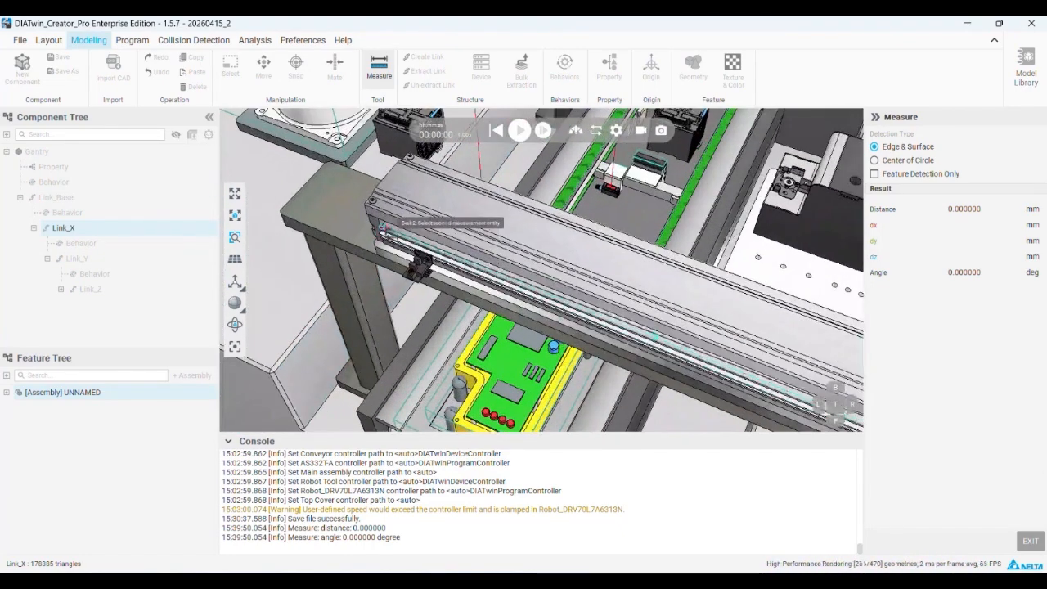
middle_drag(381, 222, 392, 190)
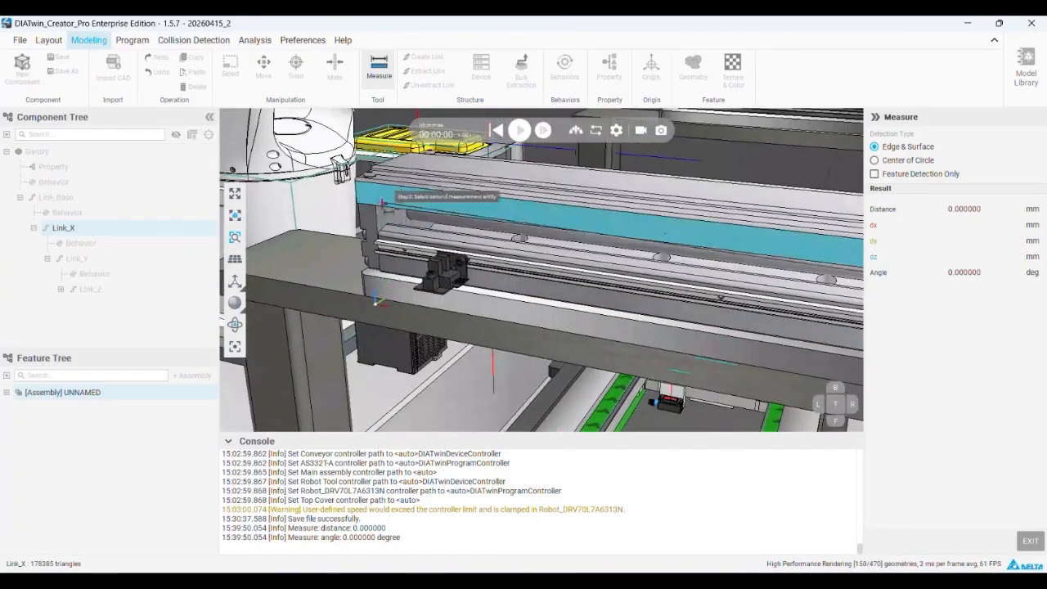
click(386, 225)
middle_drag(484, 214, 867, 248)
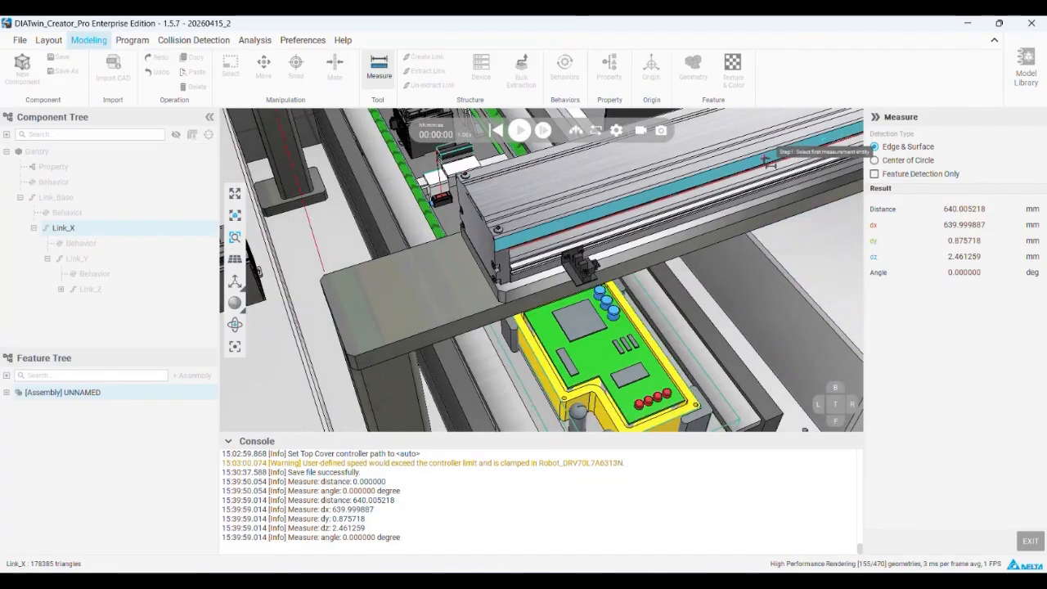
middle_drag(744, 167, 421, 256)
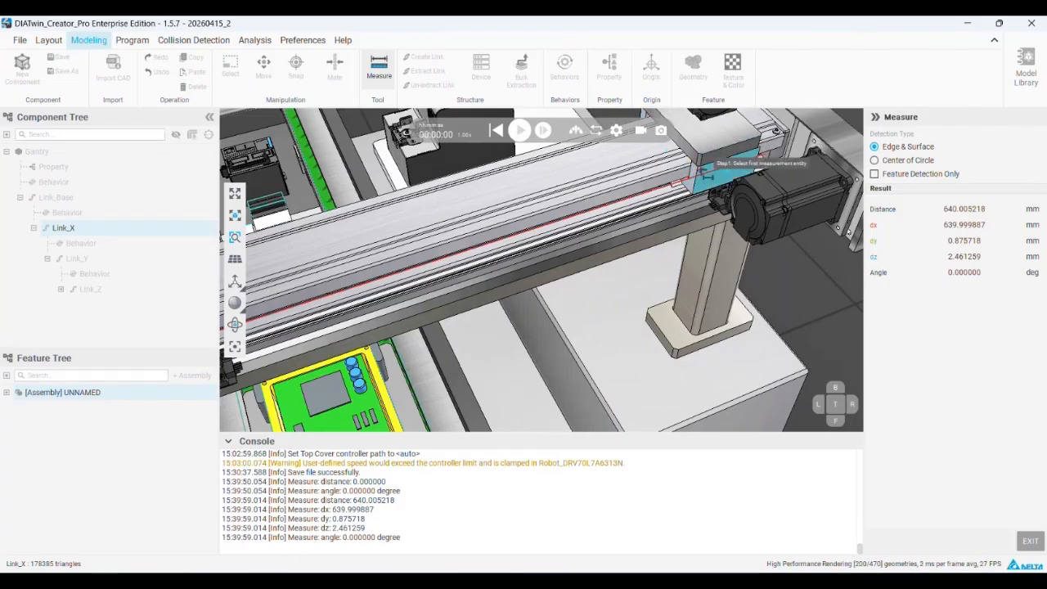
Measure the width of the Link_X carriage block along the rail and review both measured distances in the console
click(696, 177)
middle_drag(718, 175, 796, 198)
scroll(792, 196, up, 5)
mouse_move(718, 157)
middle_down()
mouse_move(706, 152)
mouse_move(732, 166)
middle_up()
click(728, 168)
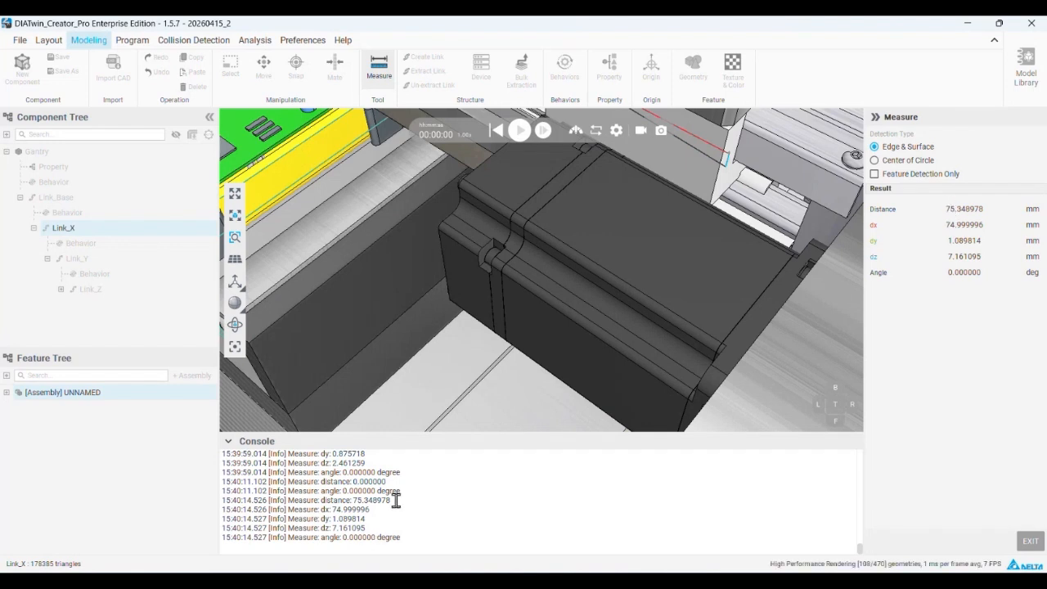
drag(399, 499, 326, 501)
scroll(373, 482, up, 1)
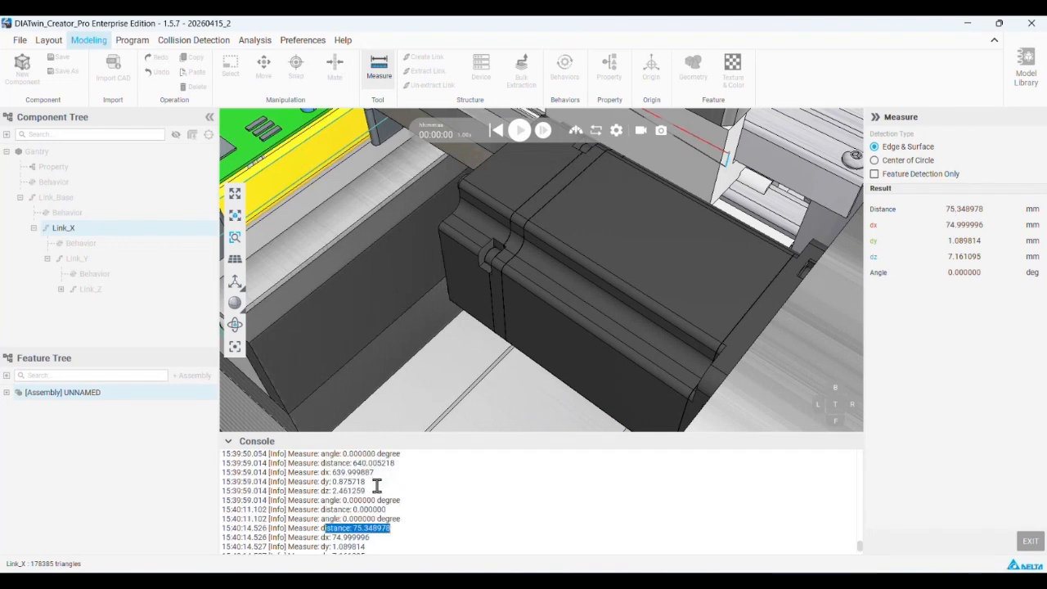
Calculate Link_X's available travel in Calculator by subtracting the 75 mm carriage width from the 640 mm rail distance, and close Calculator
drag(381, 472, 336, 474)
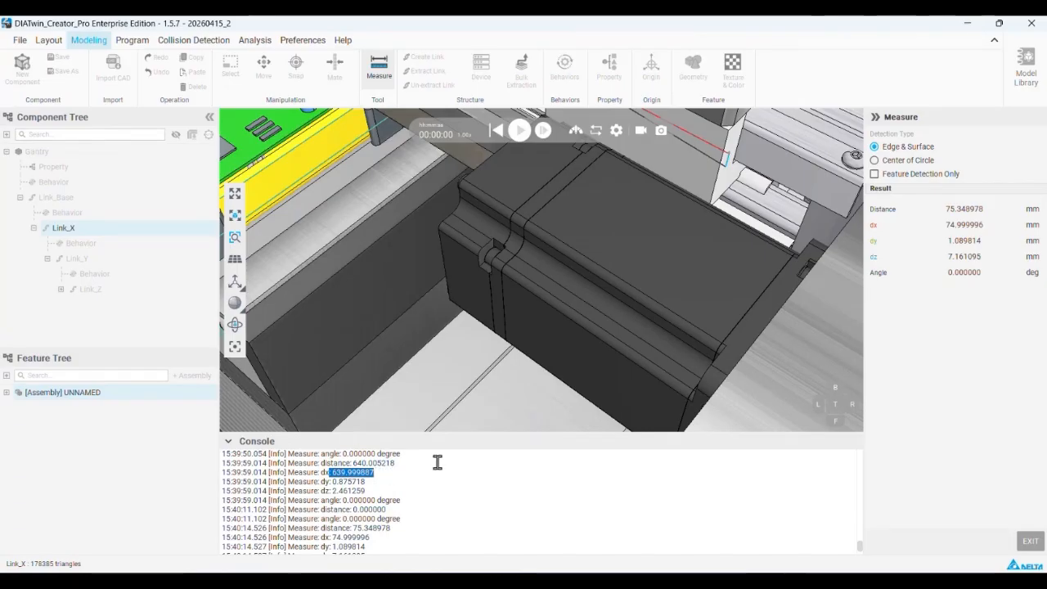
key(XF86Calculator)
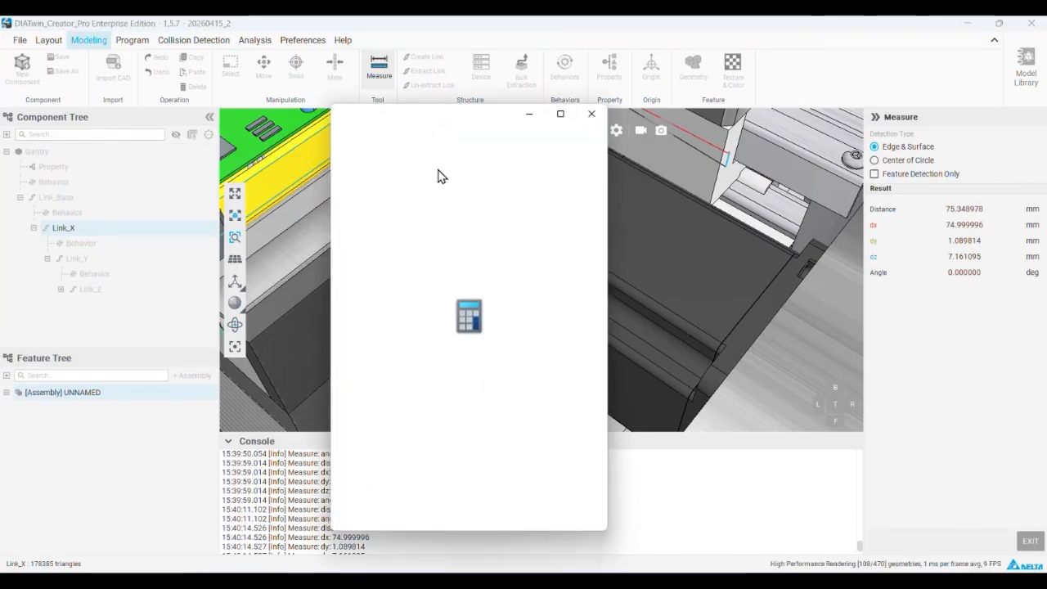
drag(491, 122, 694, 144)
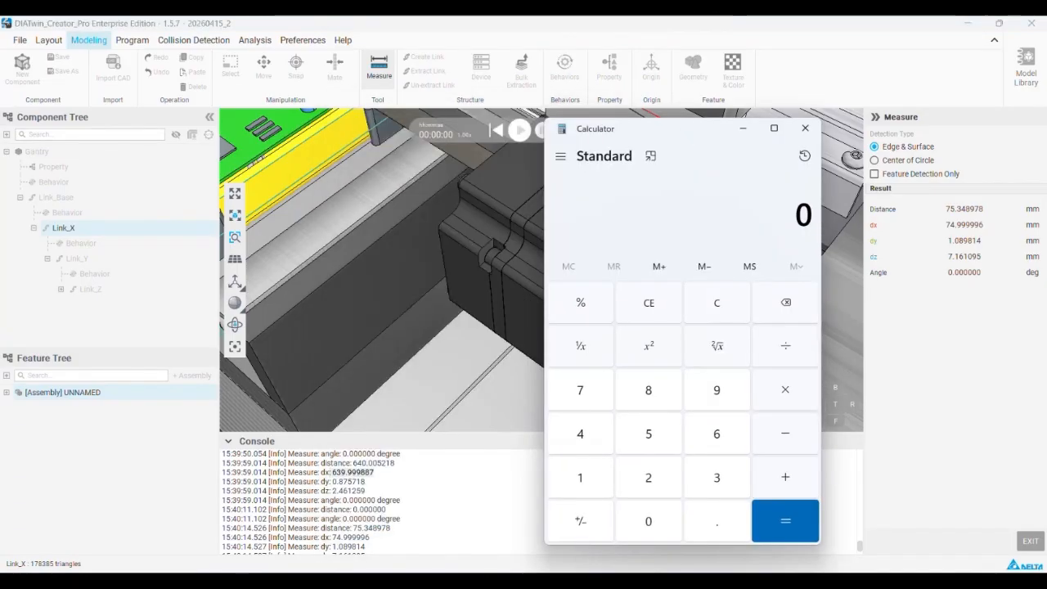
text(640 - 75)
key(Return)
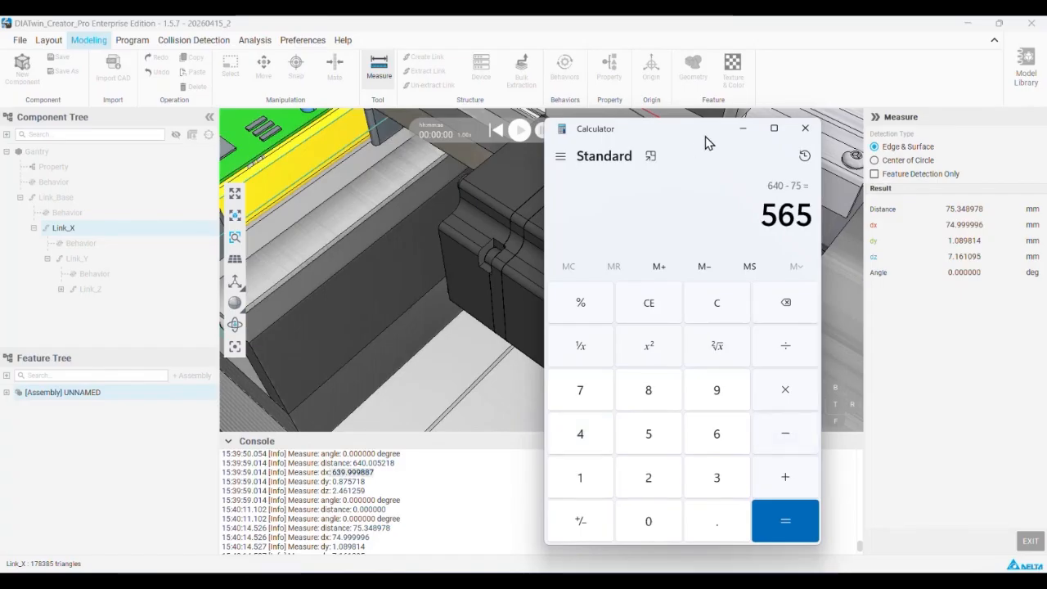
click(805, 129)
Leave the measuring mode and set Link_X's joint type to Slider
scroll(654, 229, down, 8)
middle_drag(554, 221, 644, 281)
right_drag(609, 241, 640, 219)
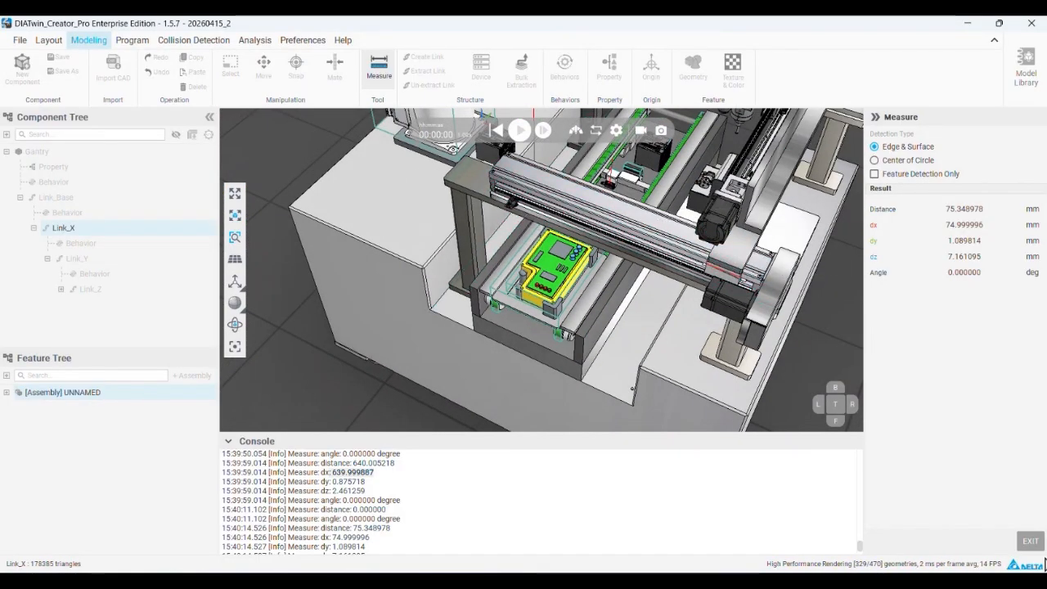
click(1030, 541)
scroll(740, 268, up, 4)
scroll(745, 266, down, 3)
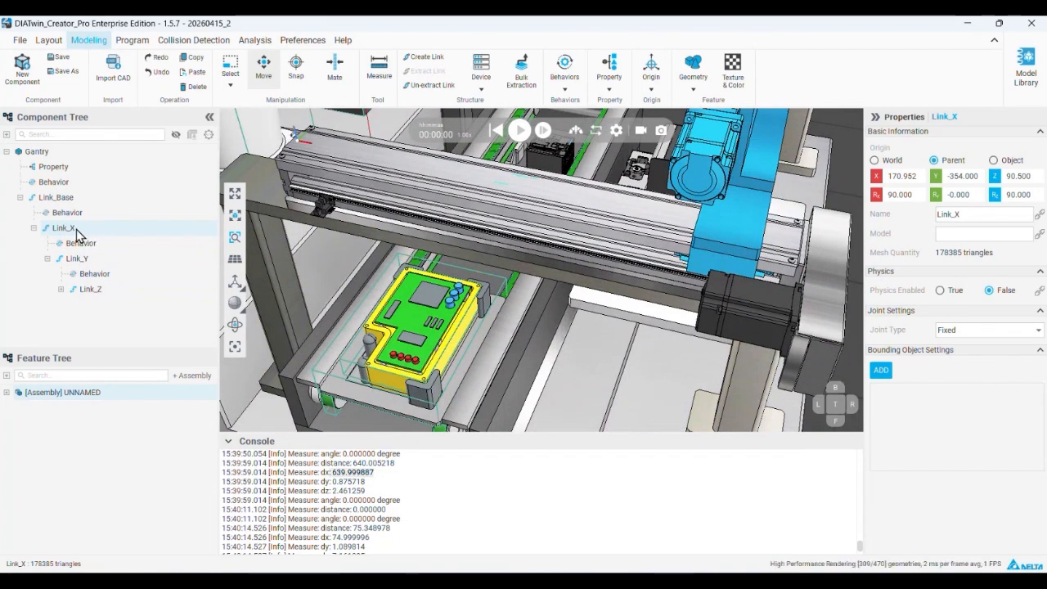
click(971, 331)
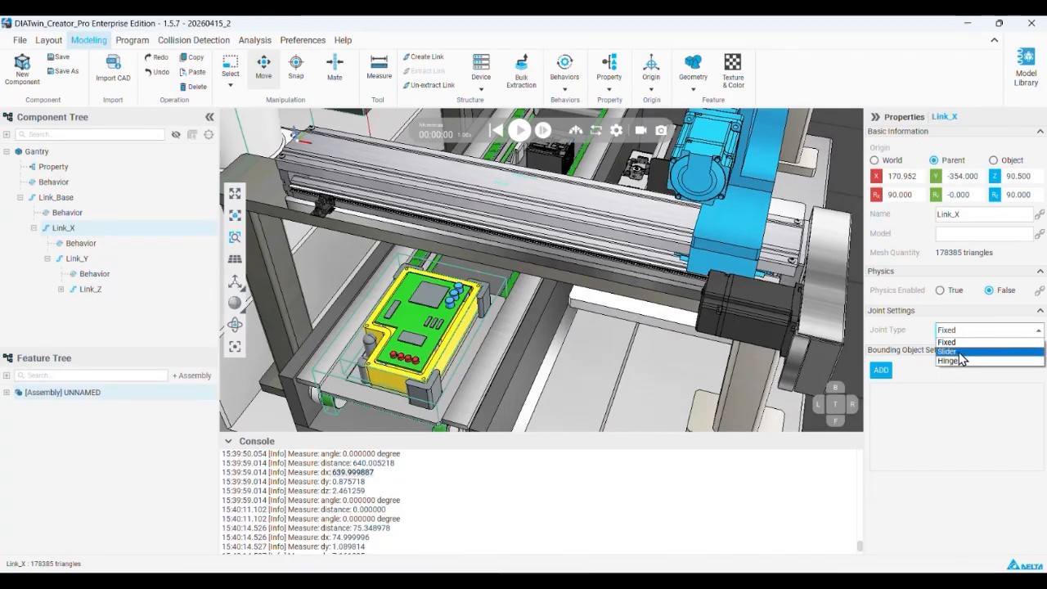
click(959, 351)
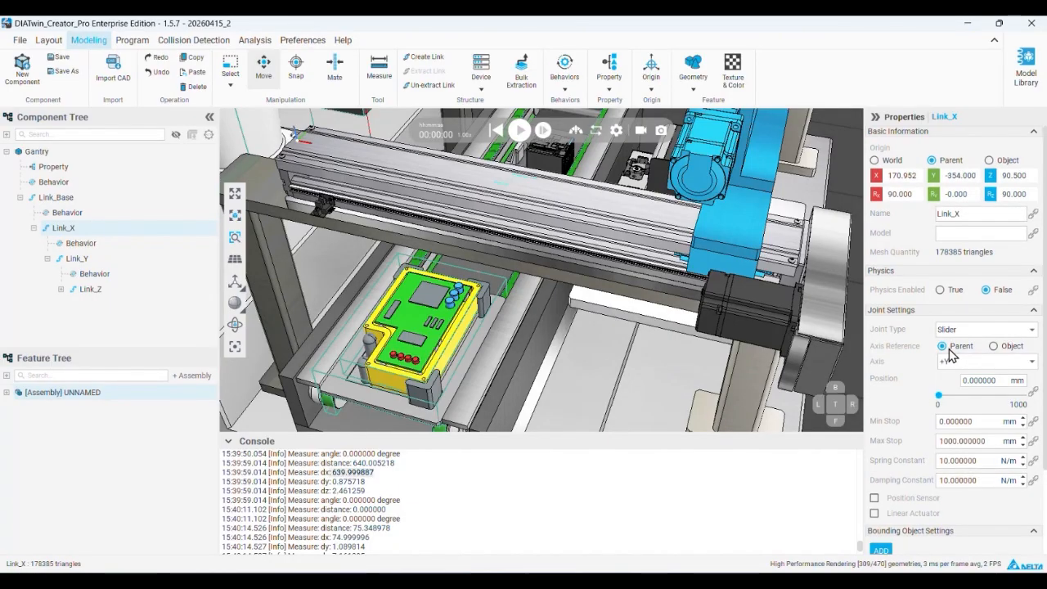
Test Link_X's slider motion along the parent +Y axis and compare it with the link's own axes
scroll(936, 346, down, 1)
scroll(654, 219, down, 3)
middle_drag(654, 219, 632, 219)
scroll(637, 224, down, 1)
scroll(636, 224, down, 2)
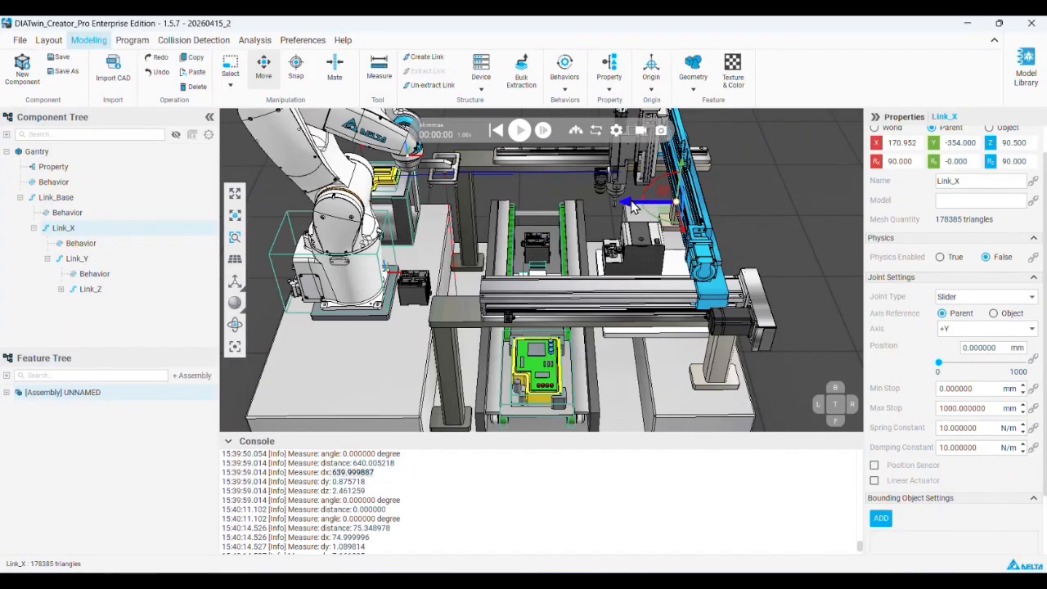
mouse_move(943, 369)
mouse_down()
mouse_move(993, 363)
mouse_move(938, 362)
mouse_up()
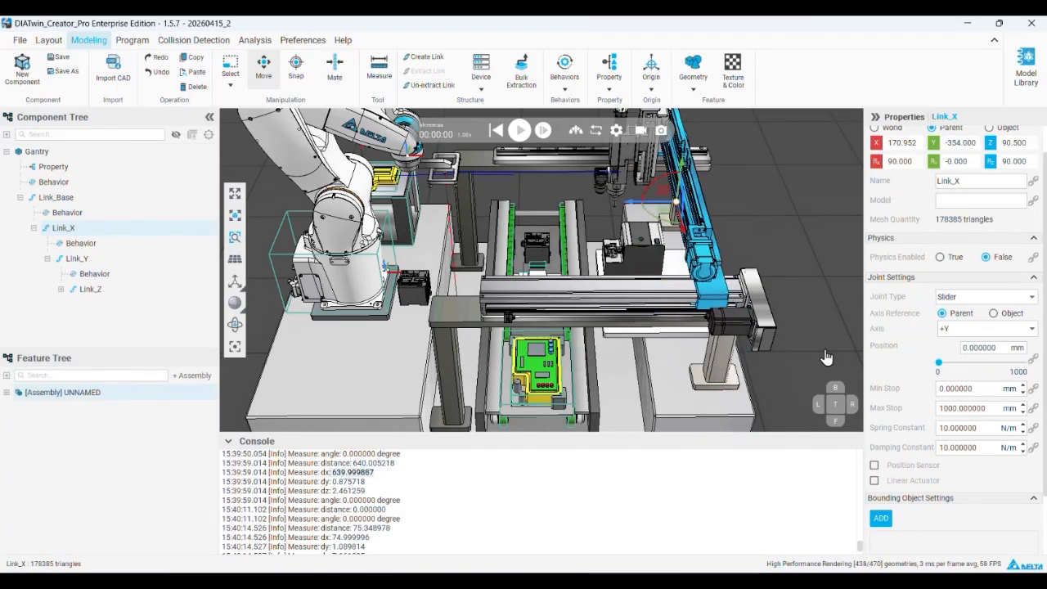
Set Link_X's axis reference to Object with axis +Z, and test its slider motion
click(1000, 313)
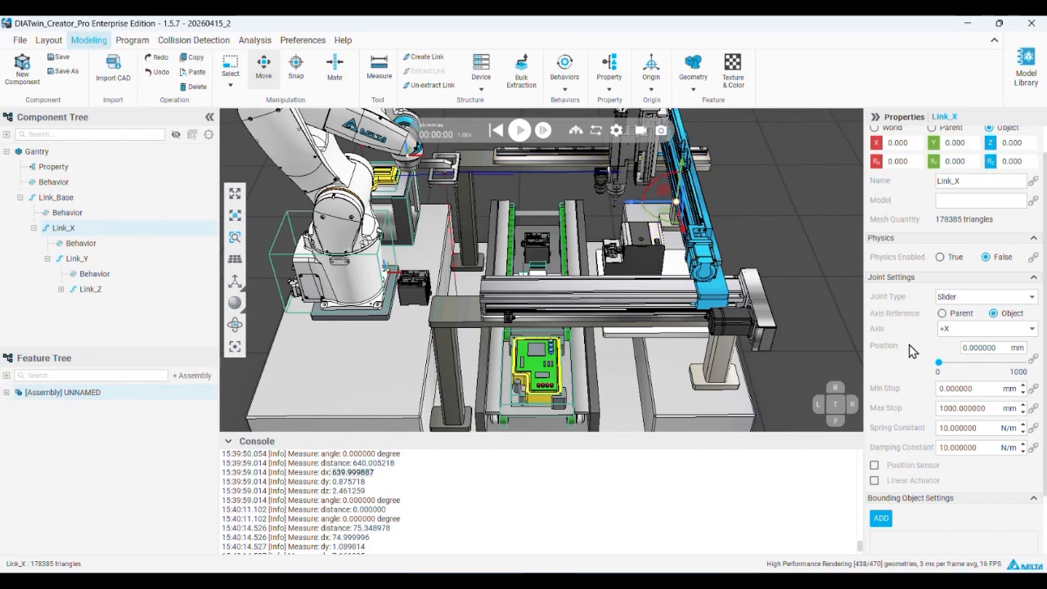
click(951, 329)
click(953, 360)
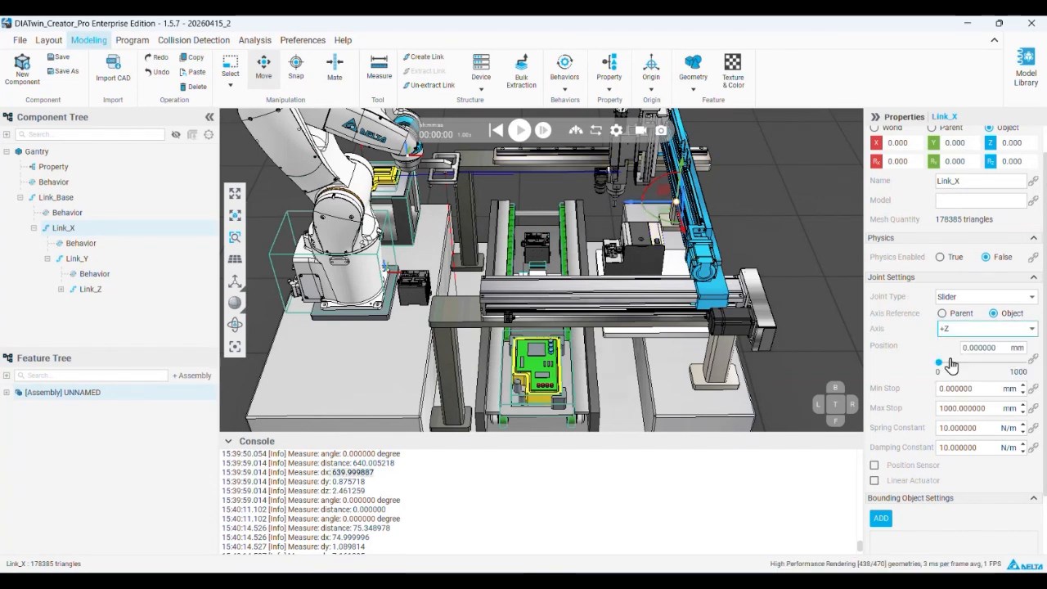
drag(941, 368, 890, 353)
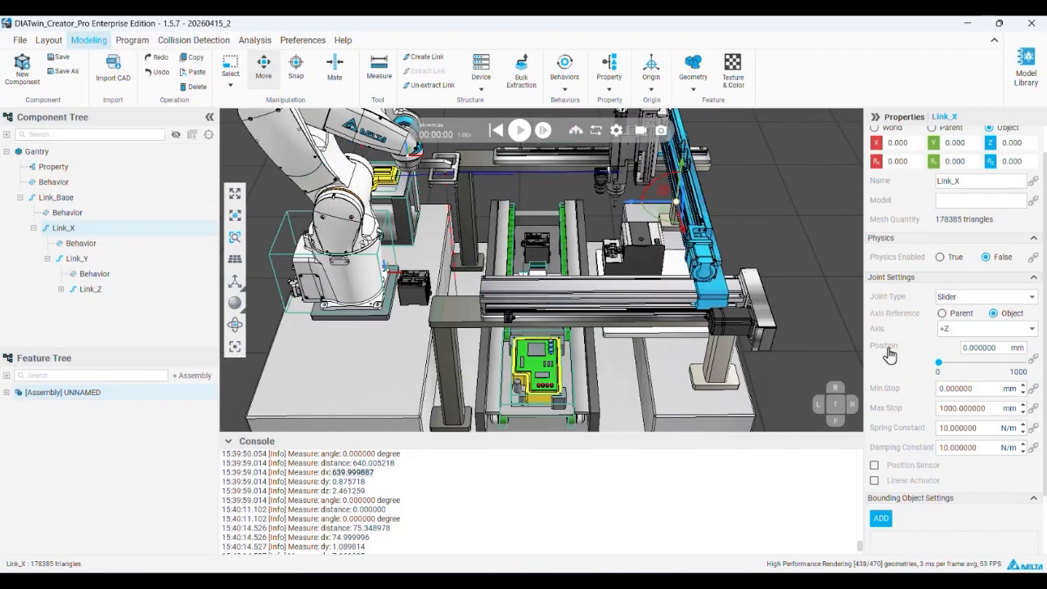
Set Link_X's maximum stop to 500 mm and test its travel along the gantry rail, returning it to 0
double_click(997, 409)
text(500)
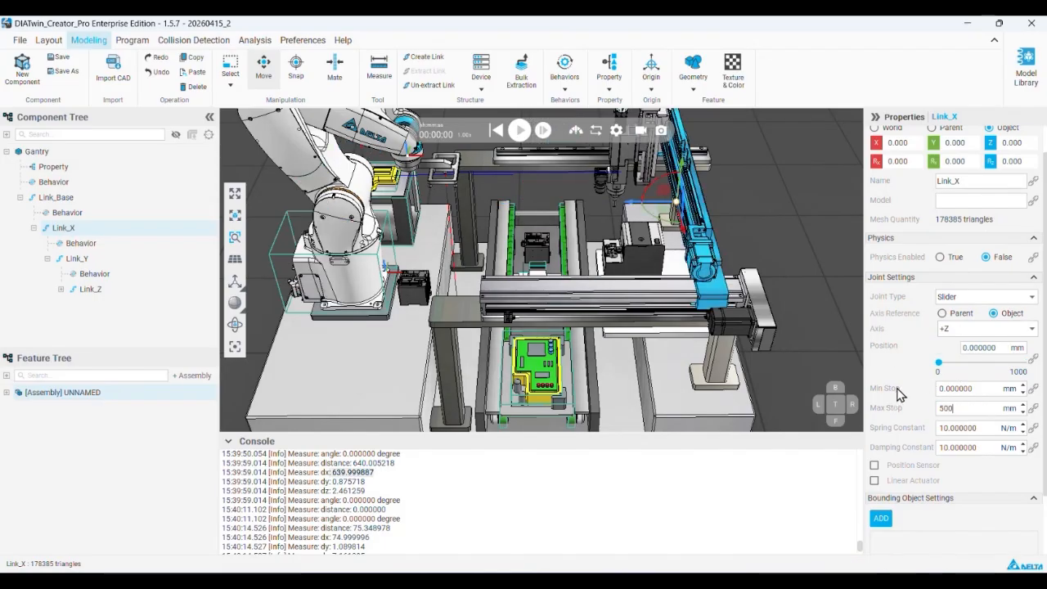
key(Return)
drag(939, 368, 885, 388)
right_drag(634, 307, 680, 315)
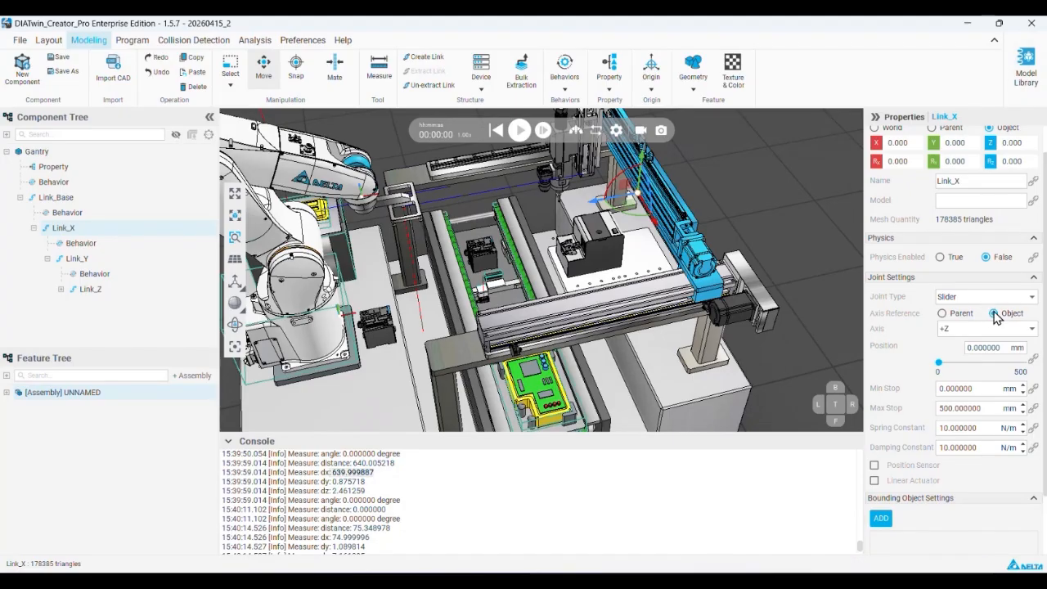
scroll(639, 194, up, 2)
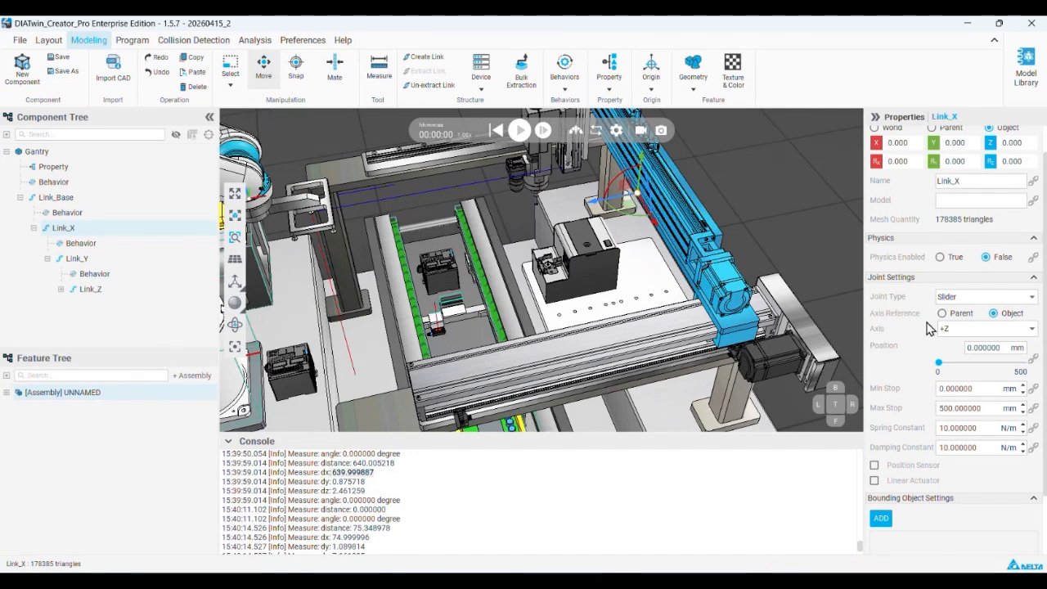
drag(938, 368, 908, 353)
Enable the Position Sensor and Linear Actuator for Link_X's slider joint
scroll(891, 360, down, 1)
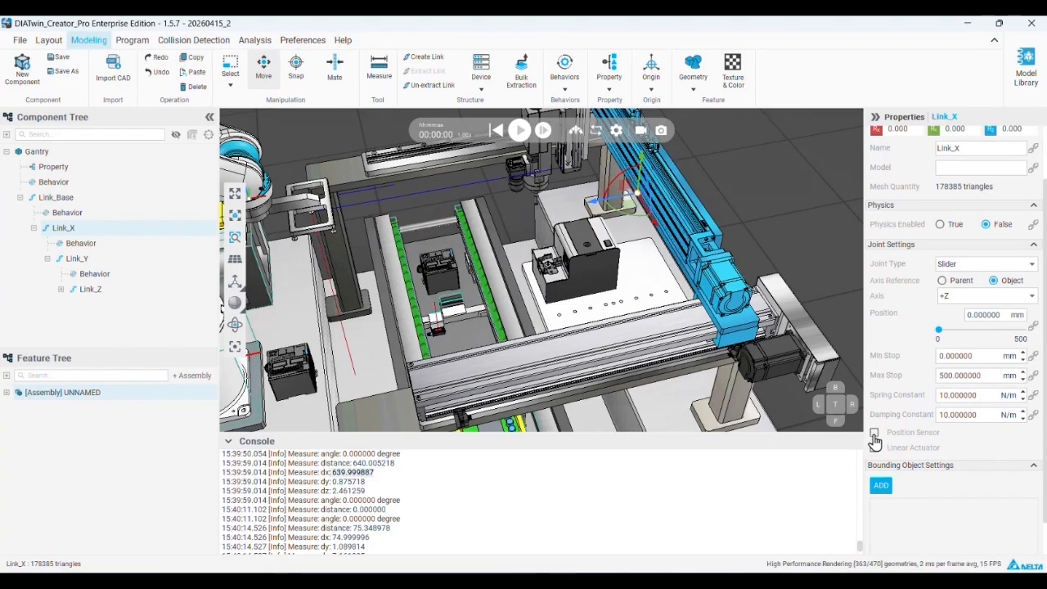
click(874, 434)
click(874, 413)
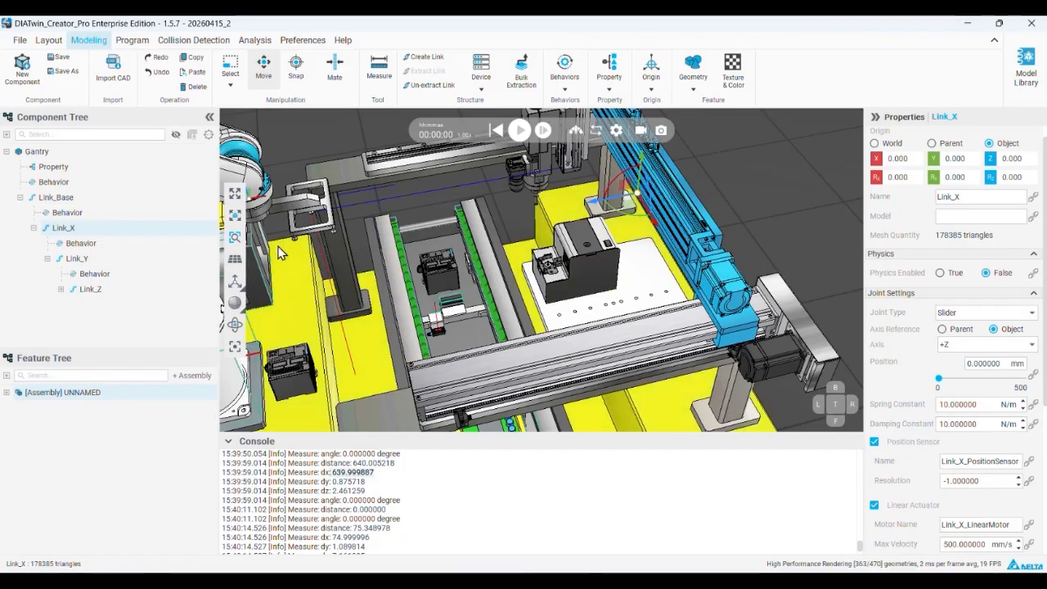
Select Link_Y in the gantry hierarchy and set its joint type to Slider
click(127, 260)
middle_drag(669, 220, 661, 304)
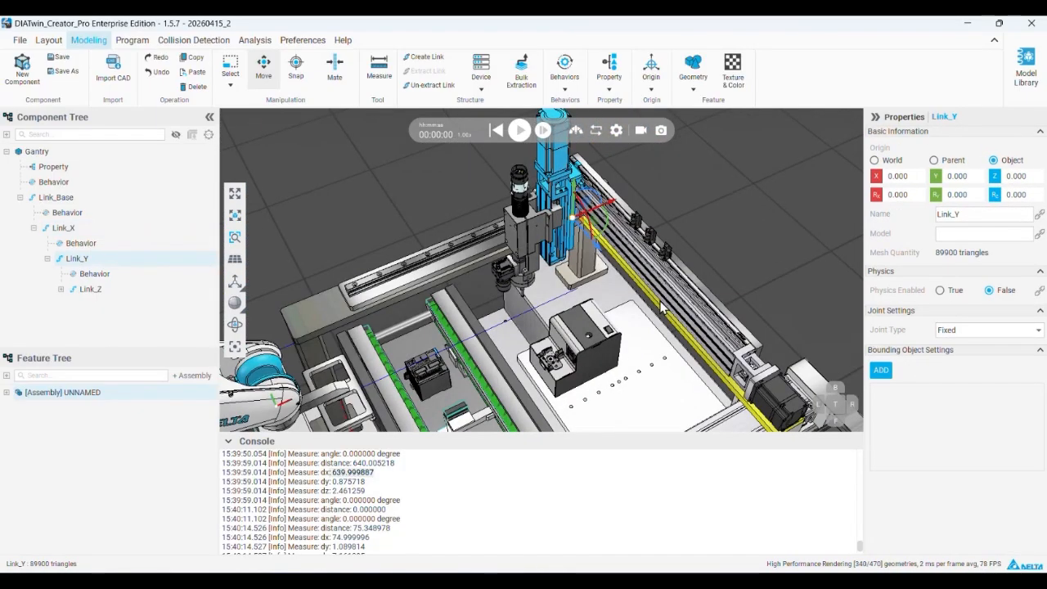
scroll(574, 178, up, 4)
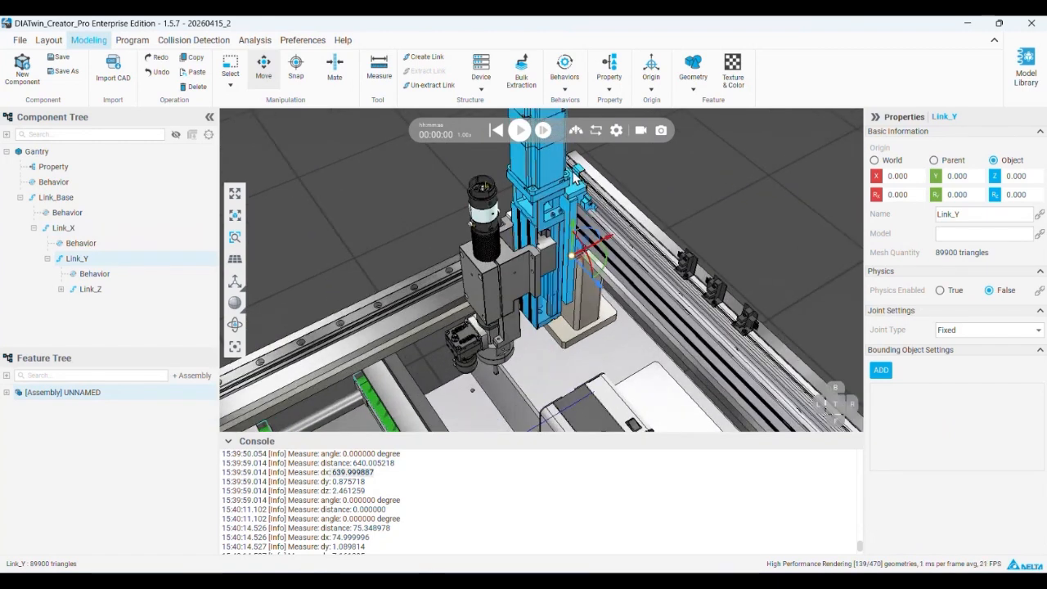
scroll(586, 252, down, 4)
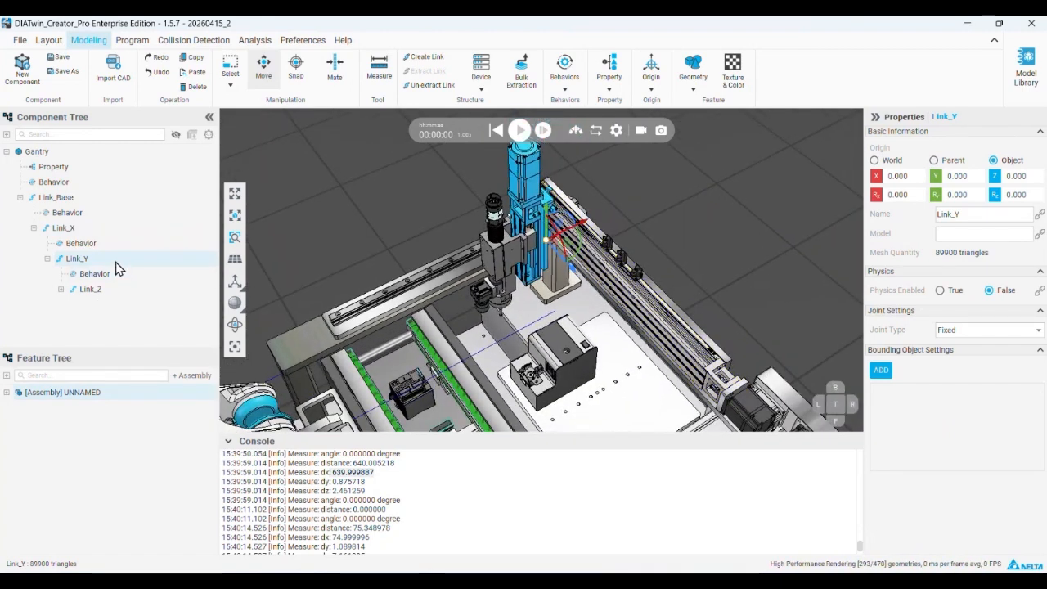
click(971, 331)
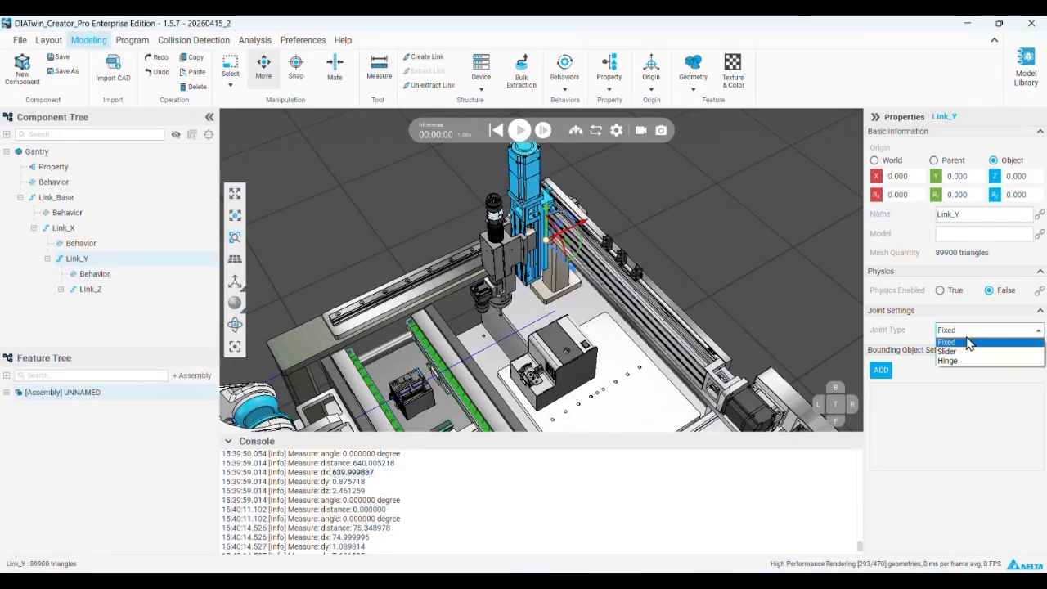
click(961, 352)
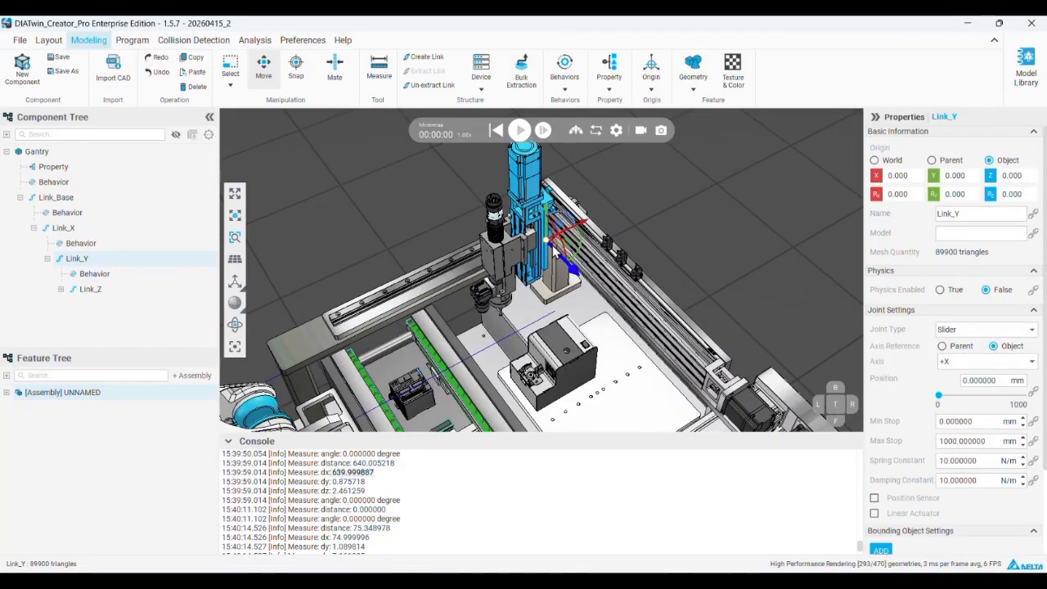
Set Link_Y's object-referenced slider axis to +Z and test its motion along the crossbeam
right_drag(635, 270, 588, 332)
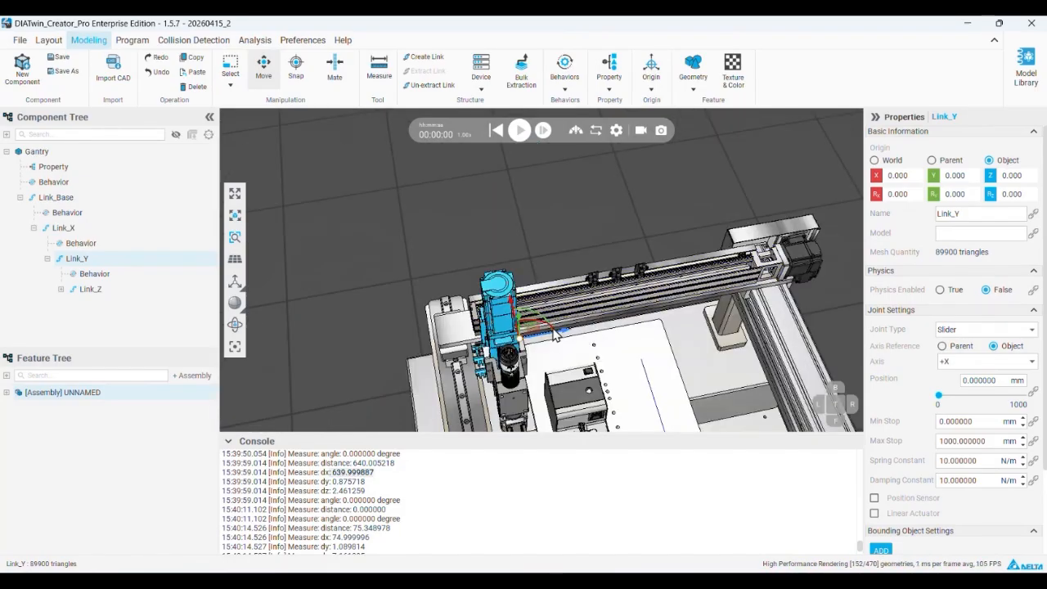
right_drag(670, 284, 563, 250)
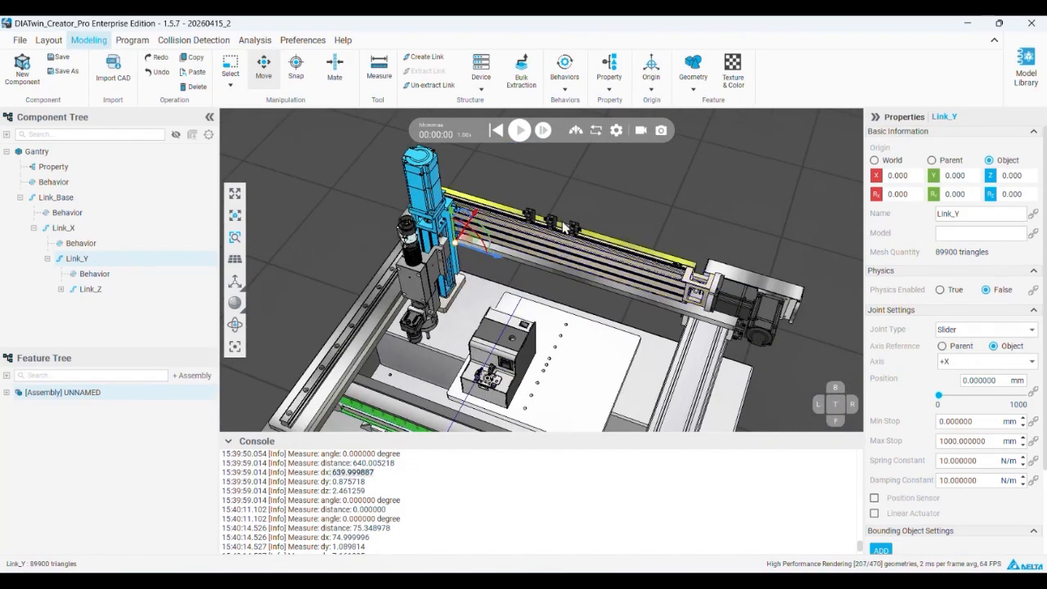
click(982, 364)
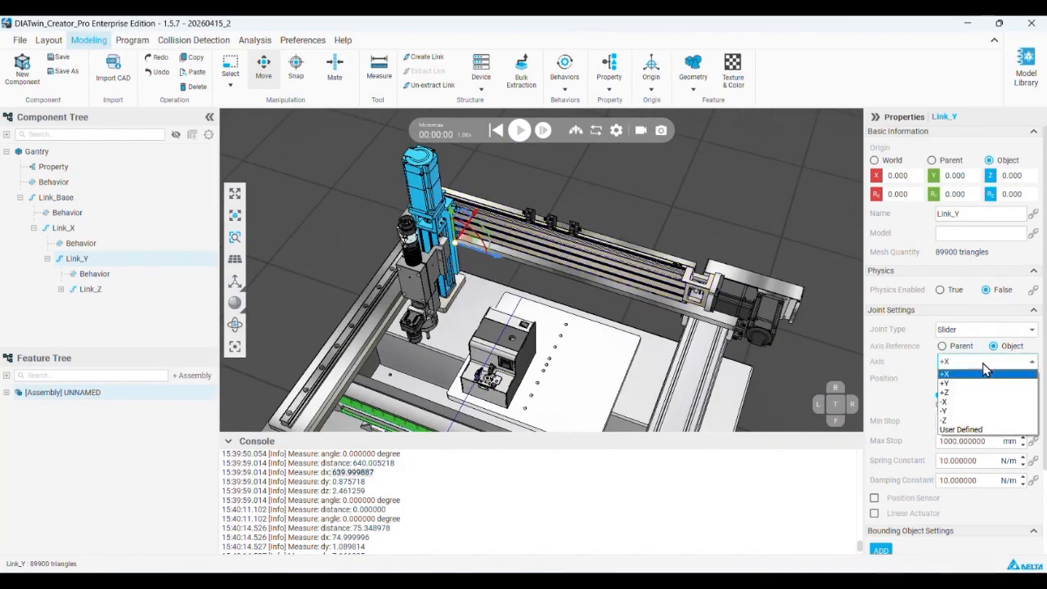
click(971, 394)
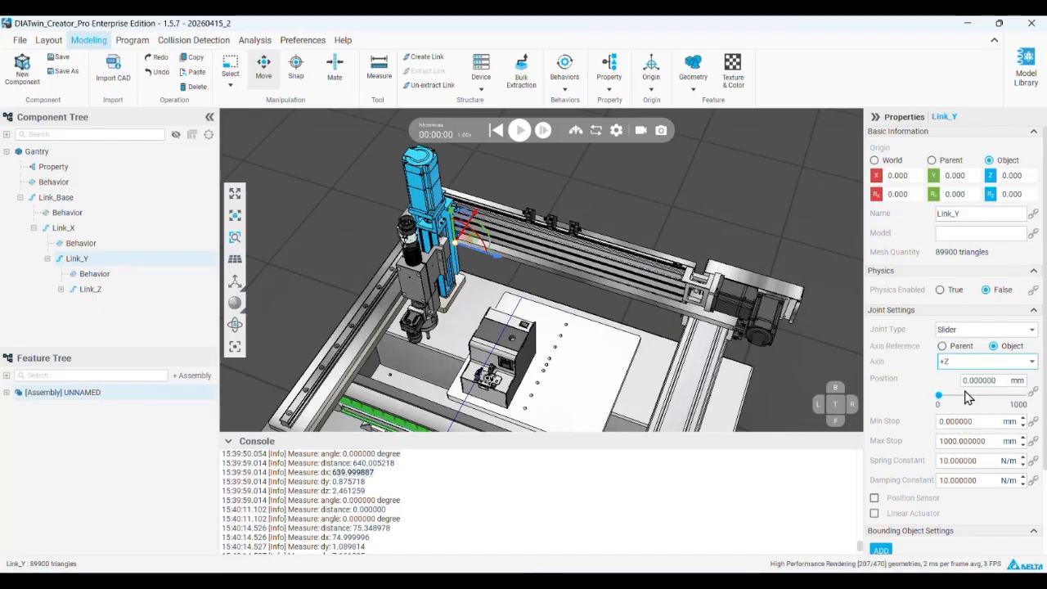
drag(940, 397, 879, 416)
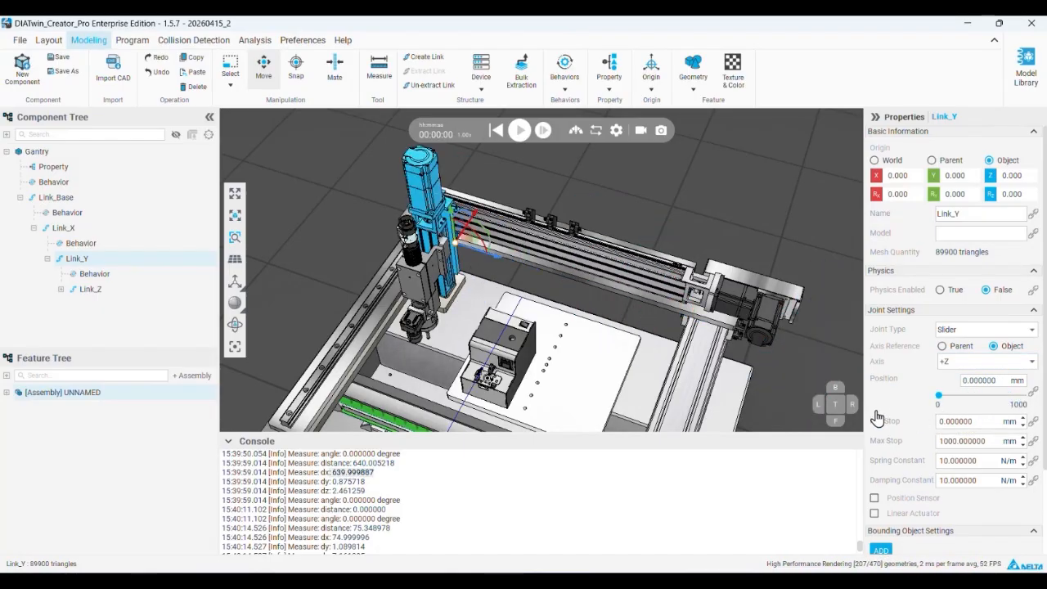
Set Link_Y's maximum stop to 500 mm and test its travel, returning it to 0
drag(986, 441, 934, 448)
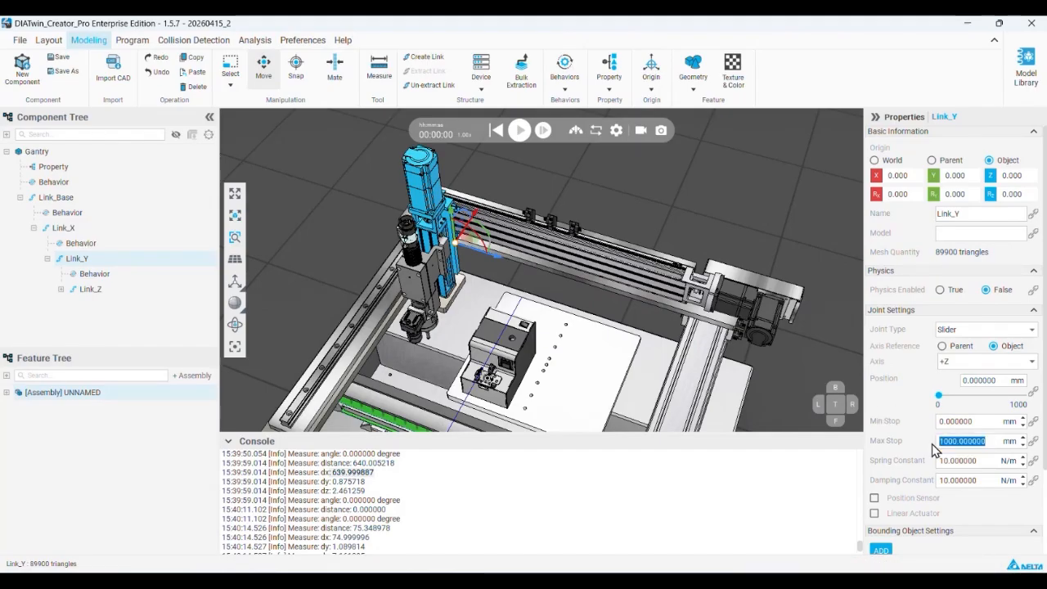
text(500)
key(Return)
mouse_move(938, 398)
mouse_down()
mouse_move(1026, 403)
mouse_move(1026, 413)
mouse_move(927, 409)
mouse_up()
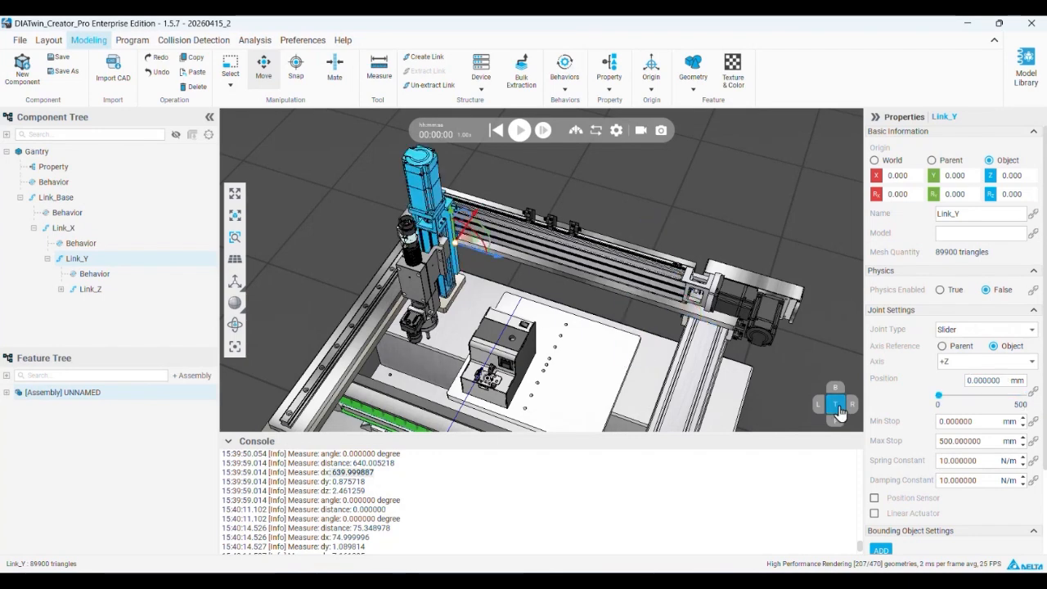
Enable Link_Y's Position Sensor and Linear Actuator, and test its slider travel again
click(874, 497)
scroll(879, 482, down, 2)
click(874, 463)
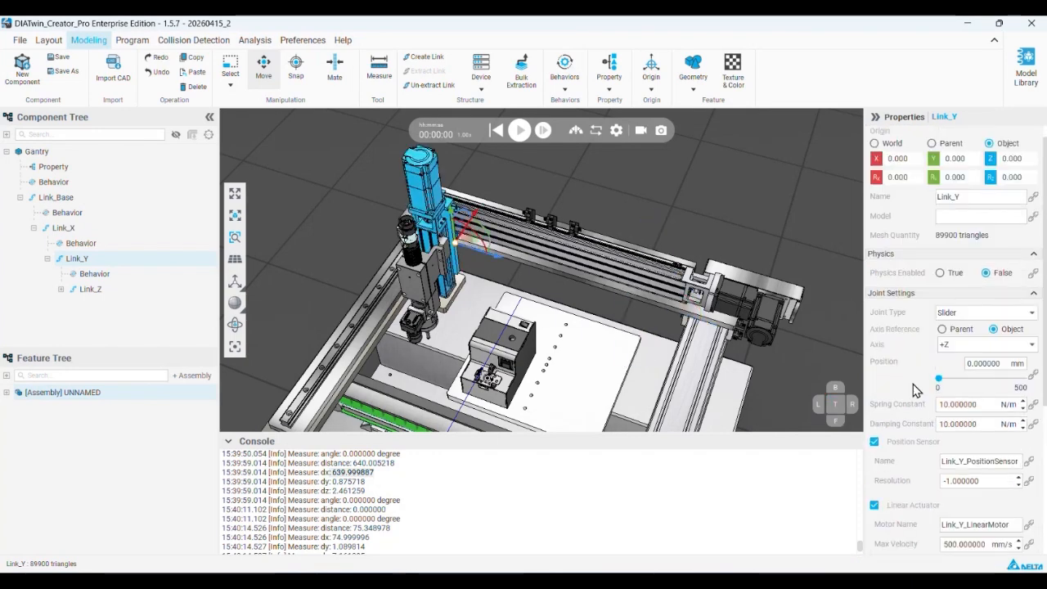
drag(941, 391, 861, 366)
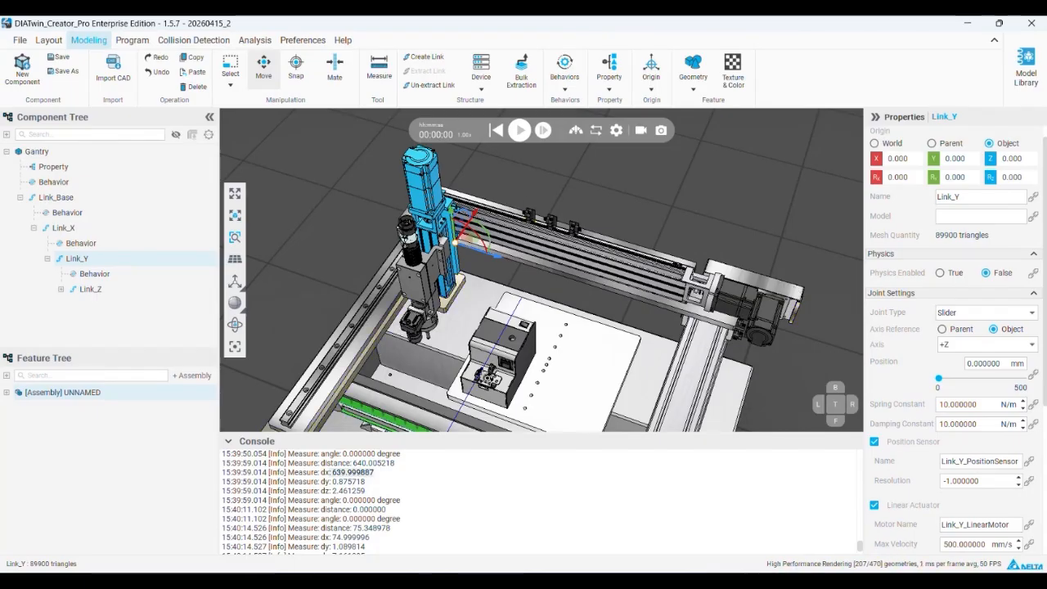
scroll(940, 378, down, 2)
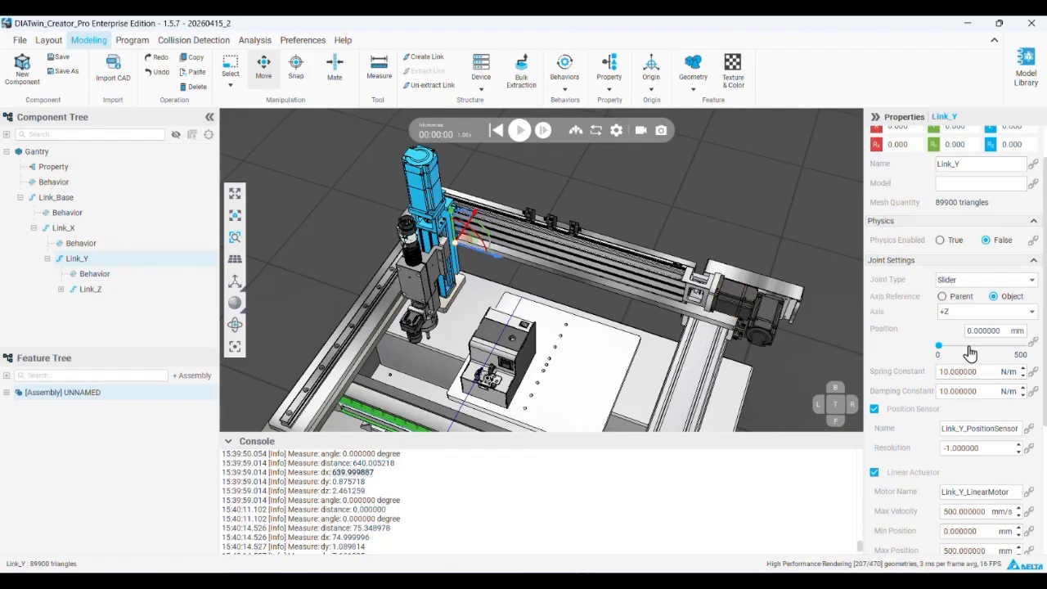
drag(939, 347, 840, 326)
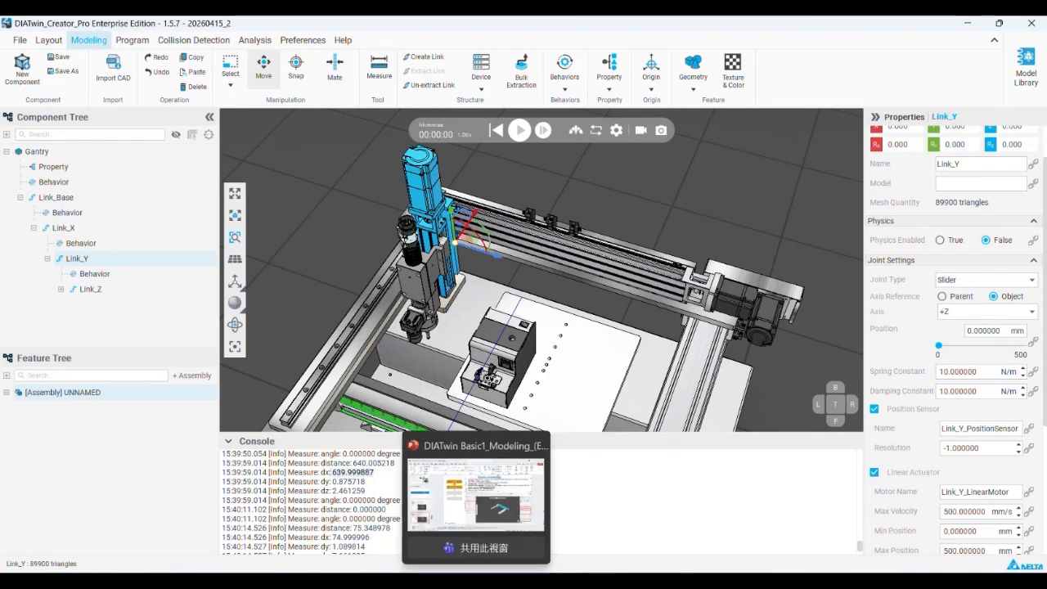
Switch to PowerPoint to consult the Gantry modeling slide's joint setup instructions
click(489, 532)
click(566, 582)
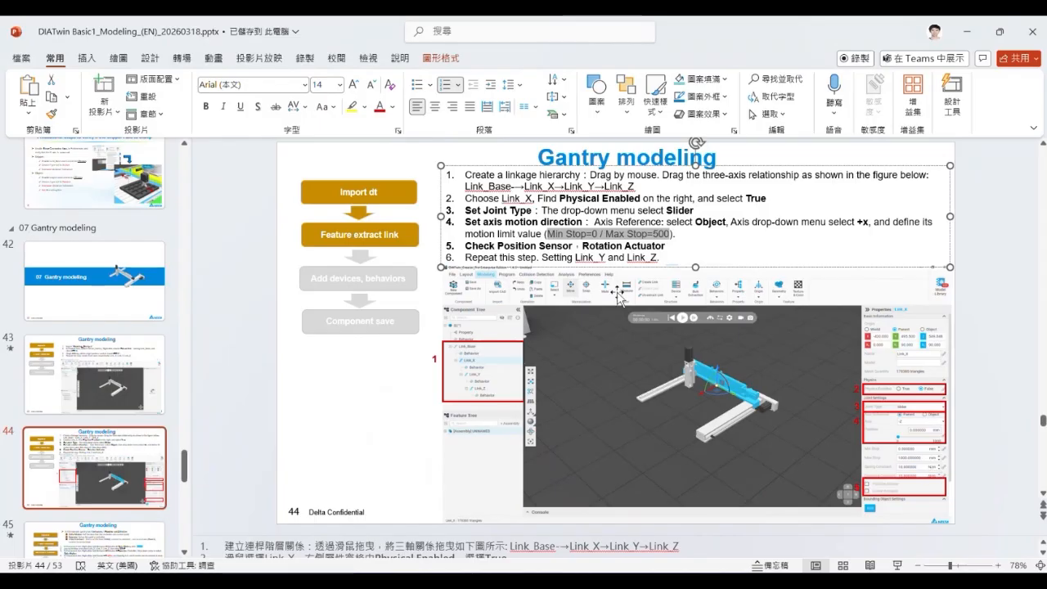
Preview the slide on adding gantry behaviors and devices, and return to the joint setup slide
scroll(117, 447, down, 2)
click(116, 419)
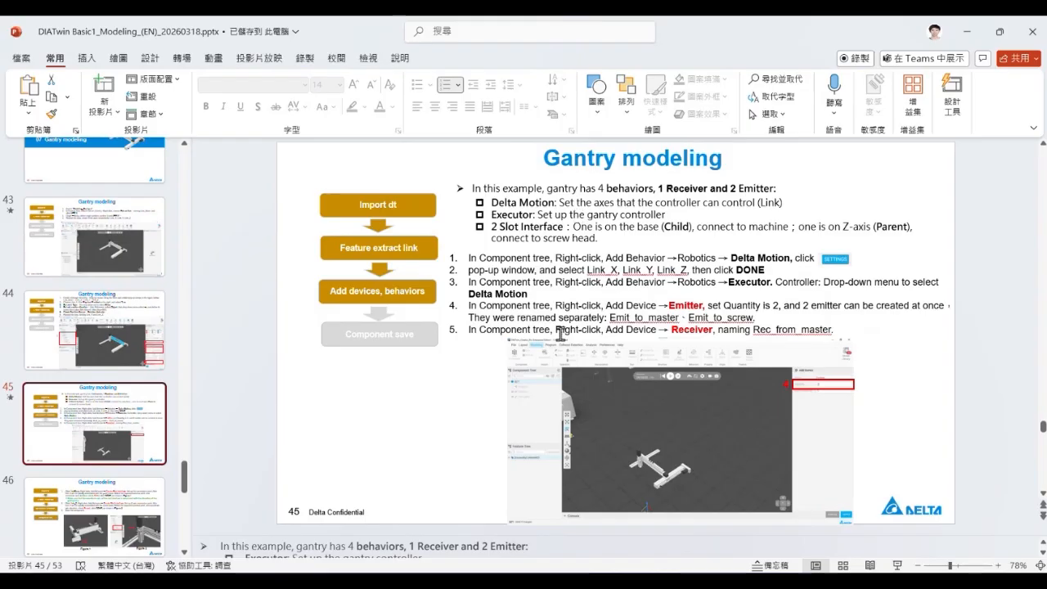
click(109, 361)
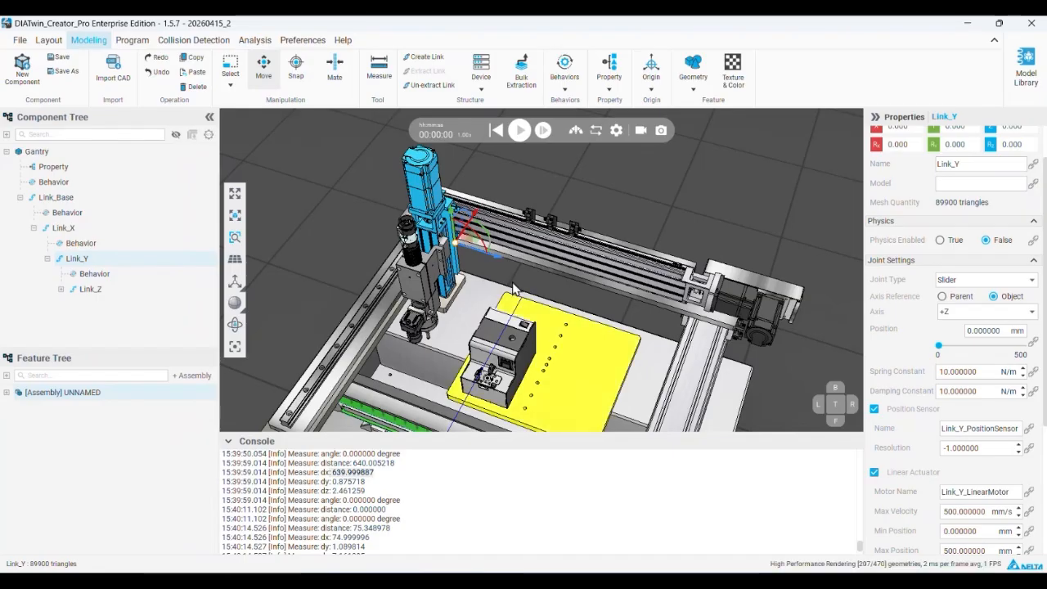
Switch to DIATwin Creator and measure the vertical distance between Link_Z's carriage and the base plate of Link_Y's rail
scroll(415, 216, up, 6)
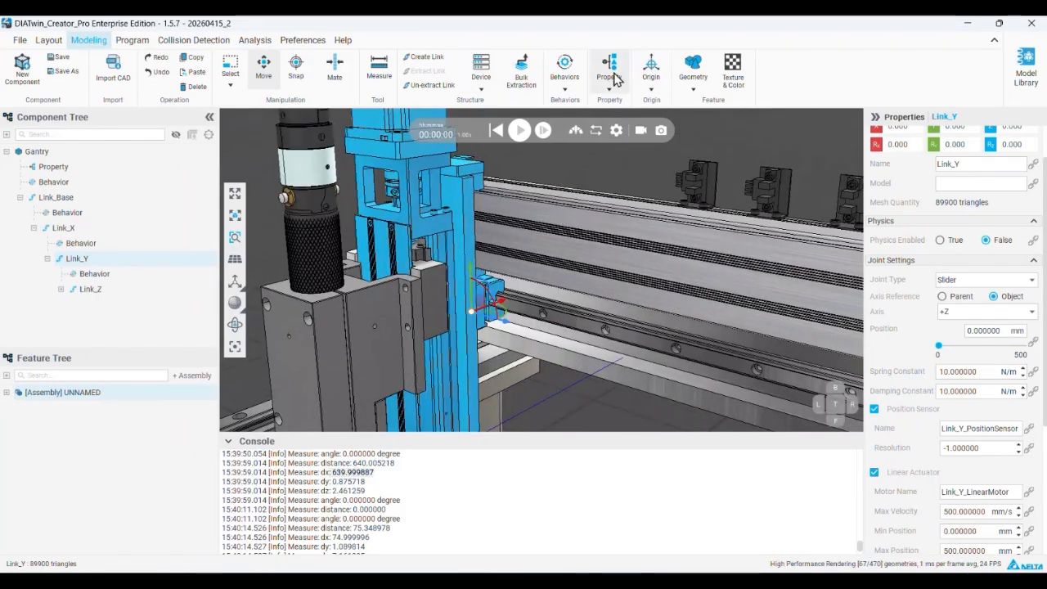
click(379, 67)
middle_drag(434, 310, 434, 274)
scroll(435, 313, up, 5)
click(429, 395)
middle_drag(451, 313, 533, 278)
click(496, 320)
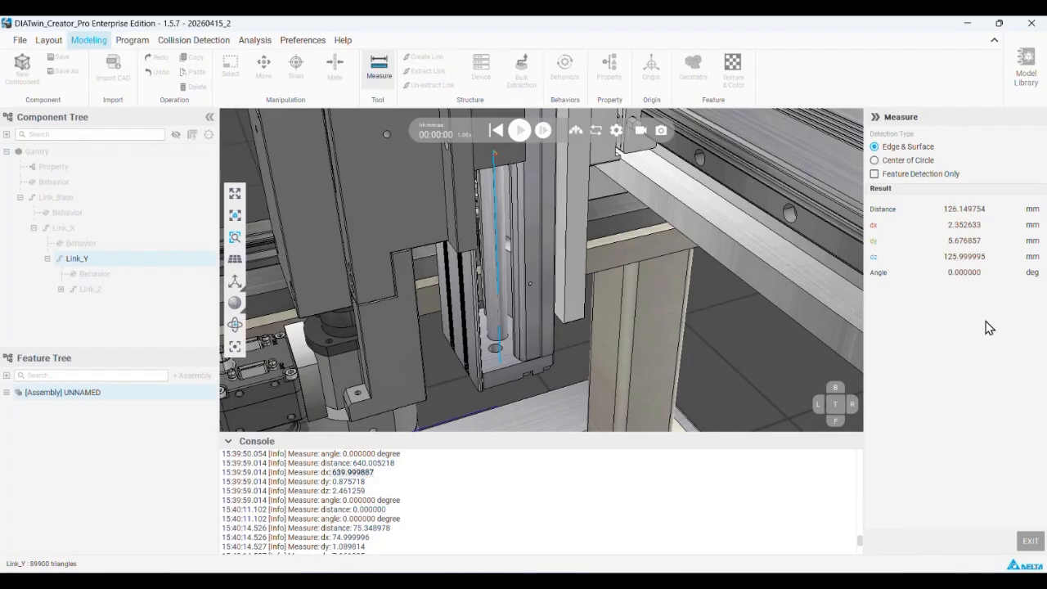
click(1030, 542)
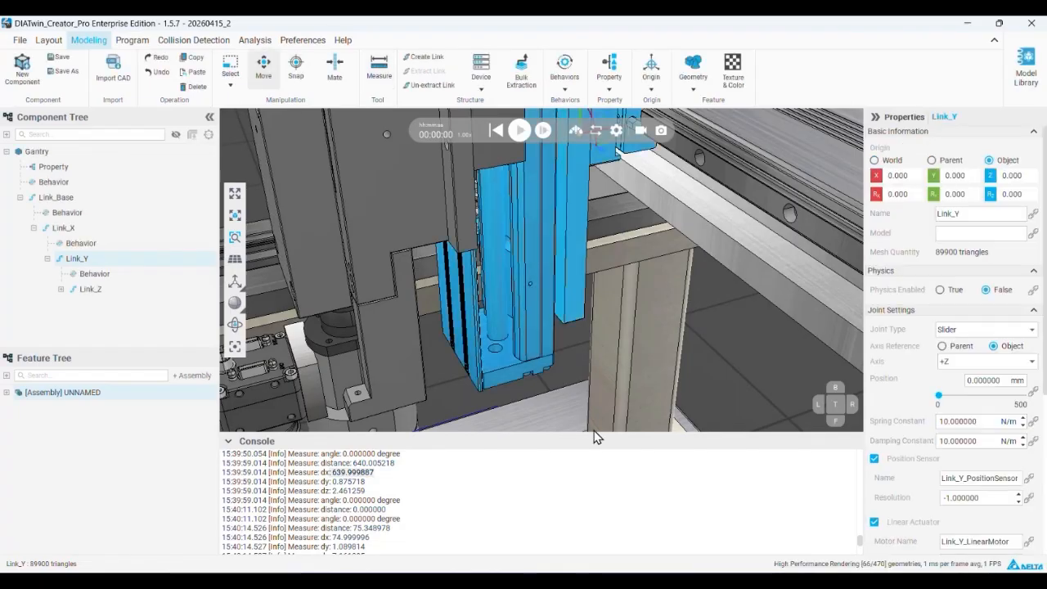
Give Link_Z a Slider joint along the object-referenced -Z axis and test its motion
click(97, 291)
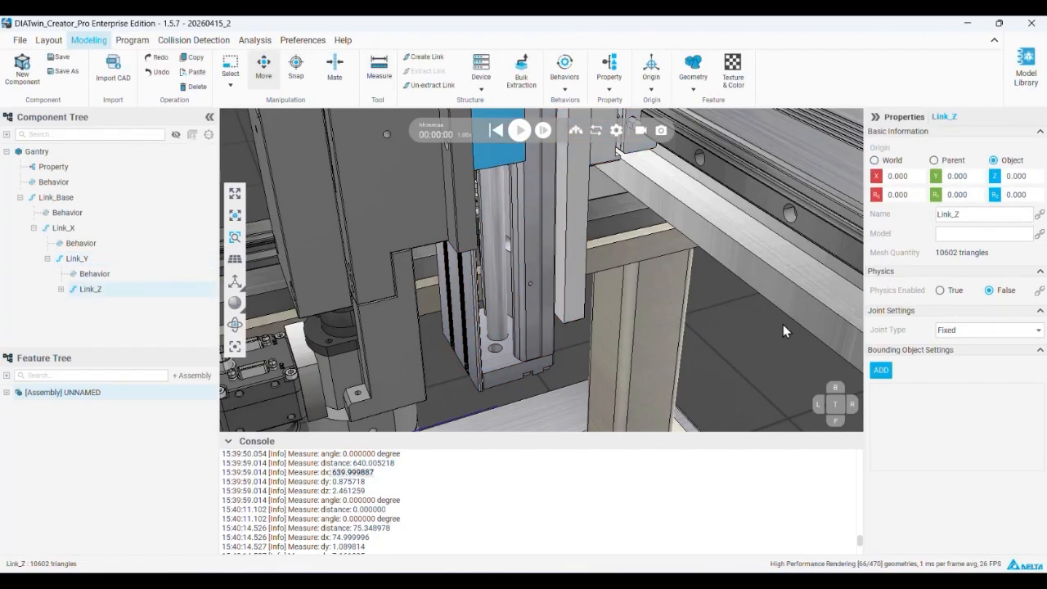
click(963, 336)
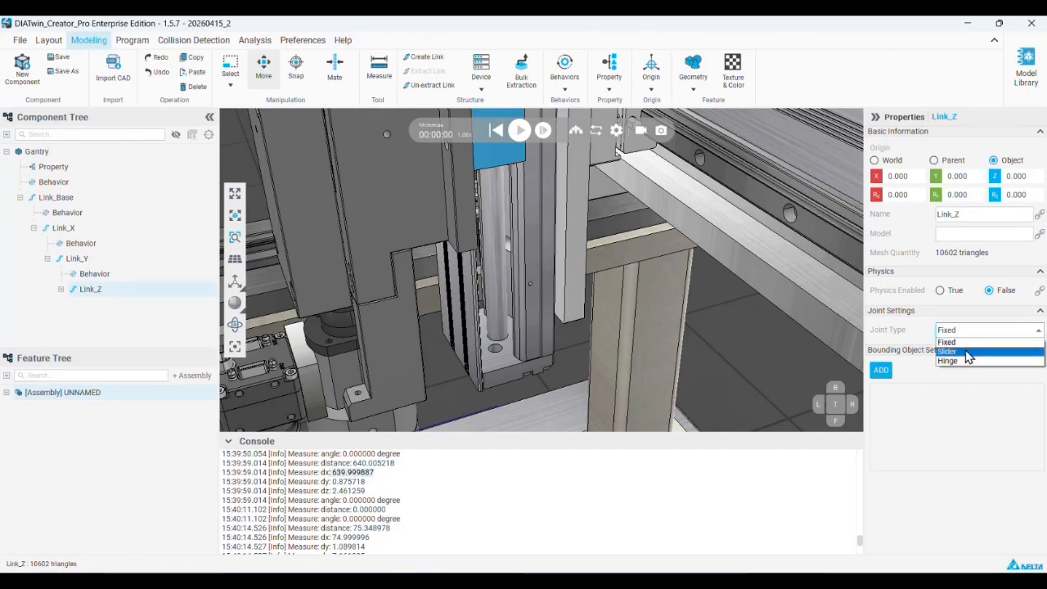
click(967, 354)
scroll(483, 201, down, 6)
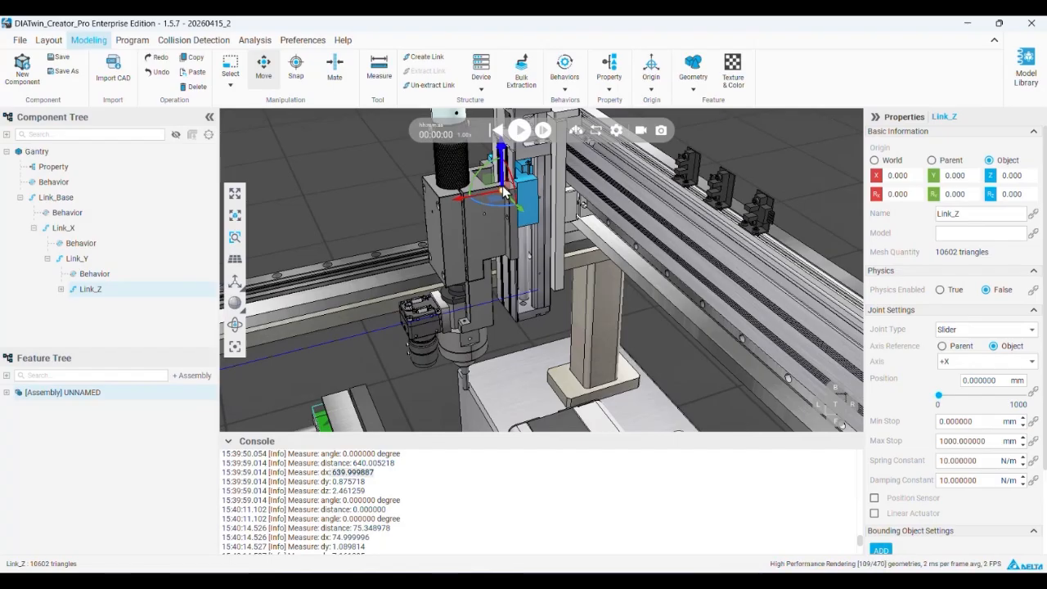
click(998, 367)
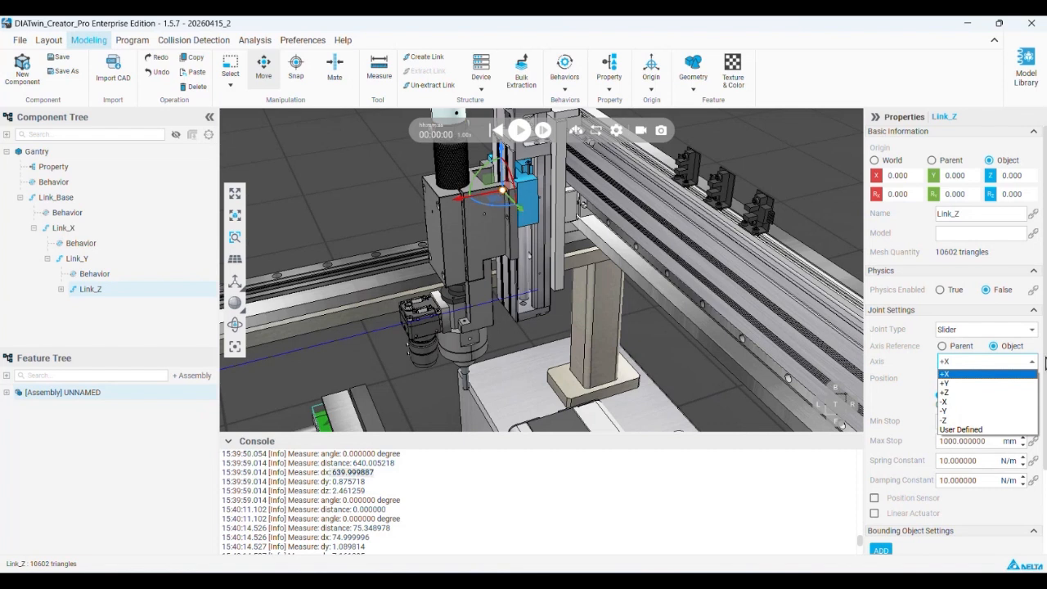
click(948, 420)
drag(940, 402, 915, 388)
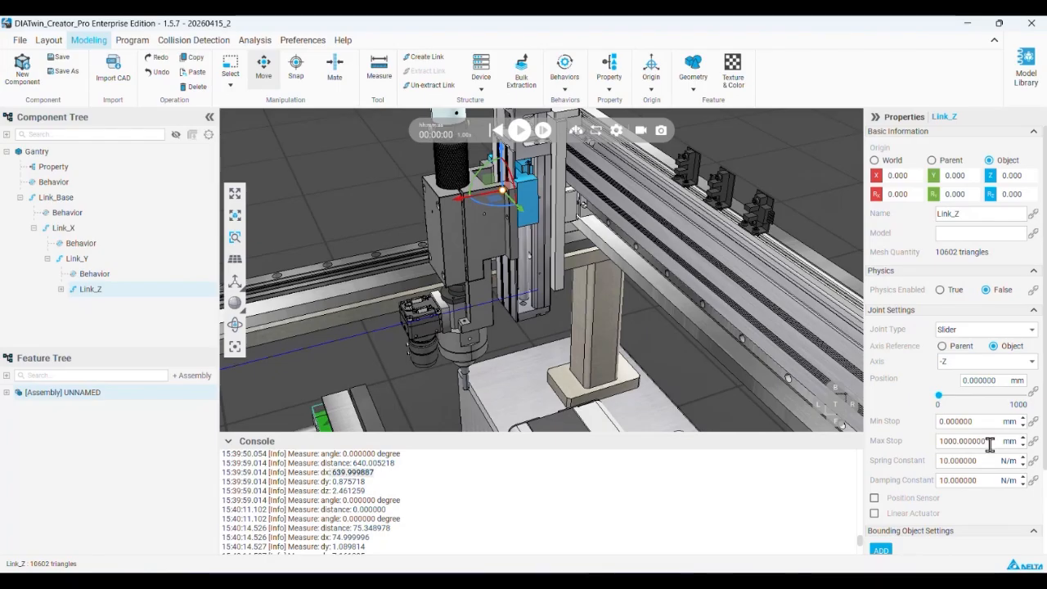
Set Link_Z's maximum stop to 120 mm
drag(990, 444, 889, 431)
text(120)
key(Return)
Enable Link_Z's Position Sensor and Linear Actuator, and test its slider over the full travel
scroll(890, 473, down, 2)
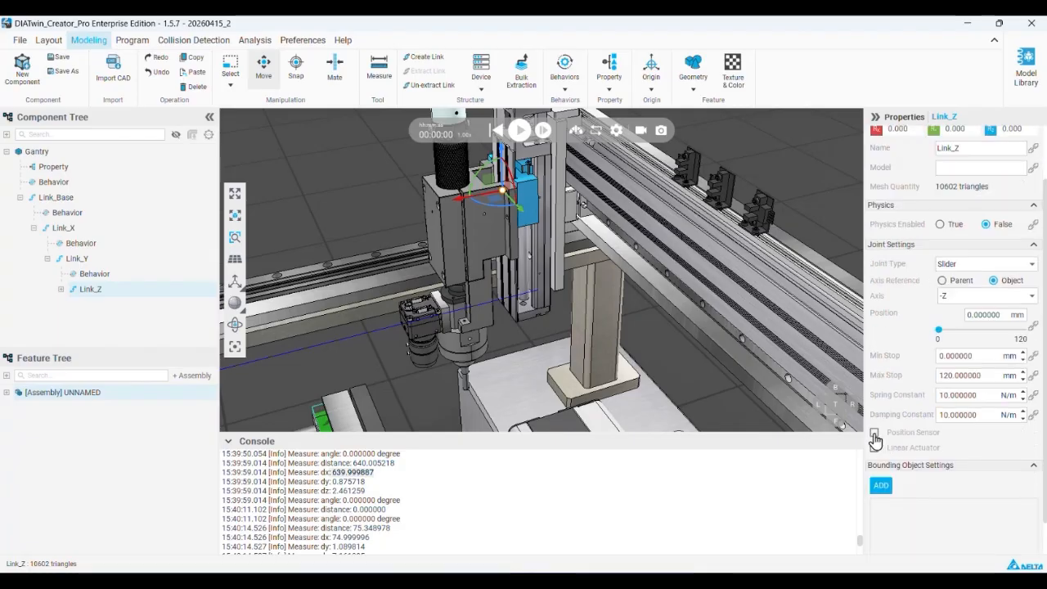
click(874, 434)
scroll(877, 438, down, 2)
click(876, 439)
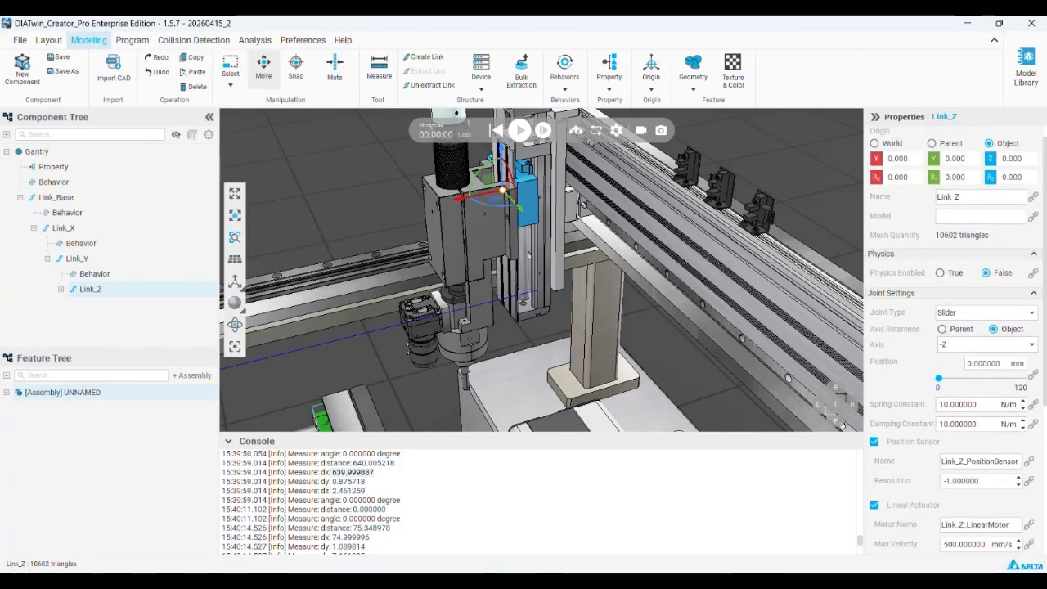
drag(939, 379, 837, 350)
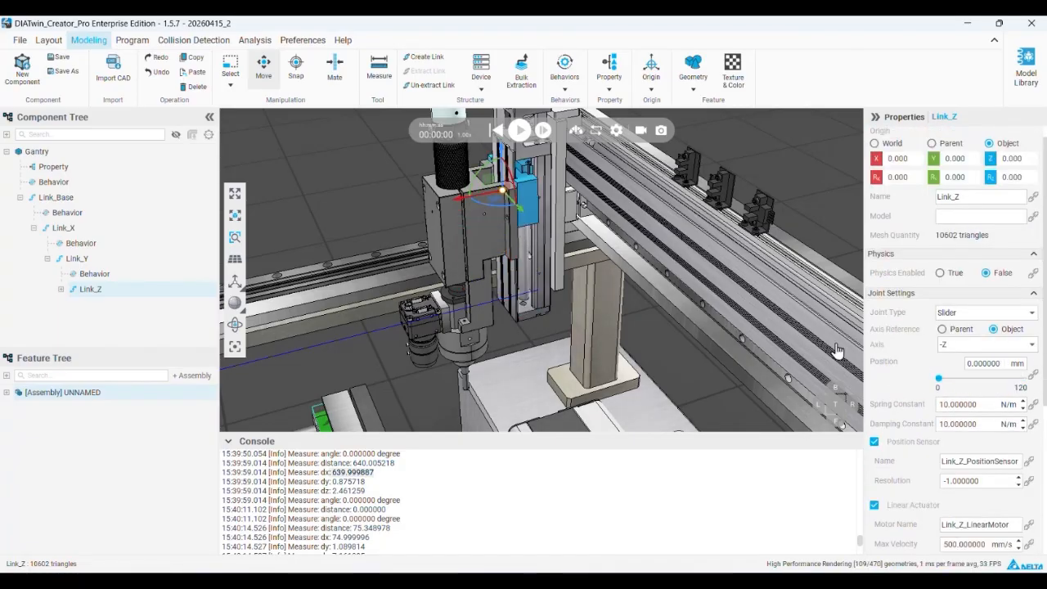
drag(938, 379, 1044, 400)
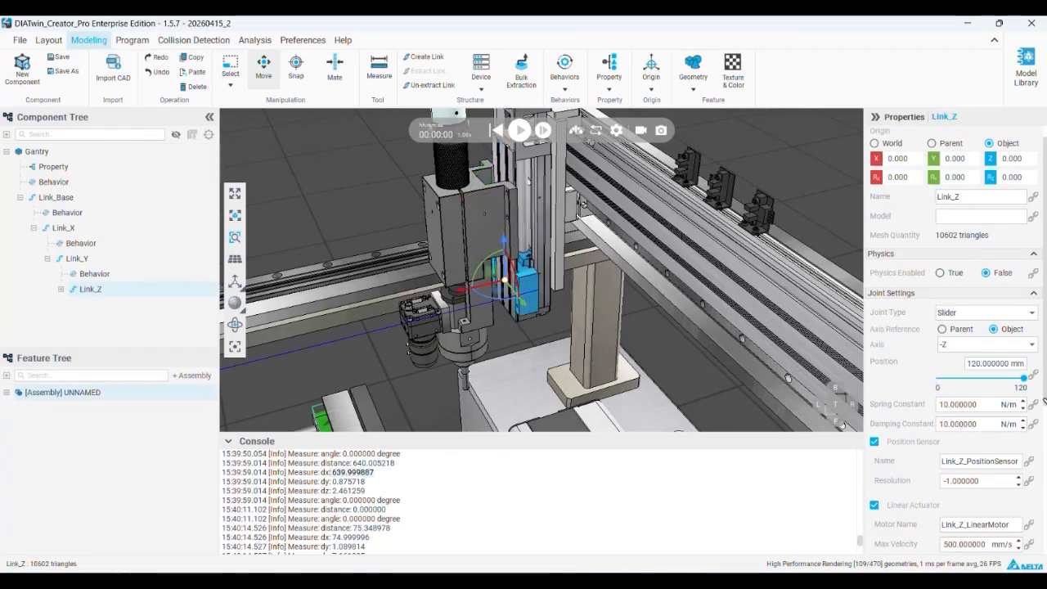
Test the slider travel of Link_X, Link_Y and Link_Z in turn, returning each to 0
click(66, 228)
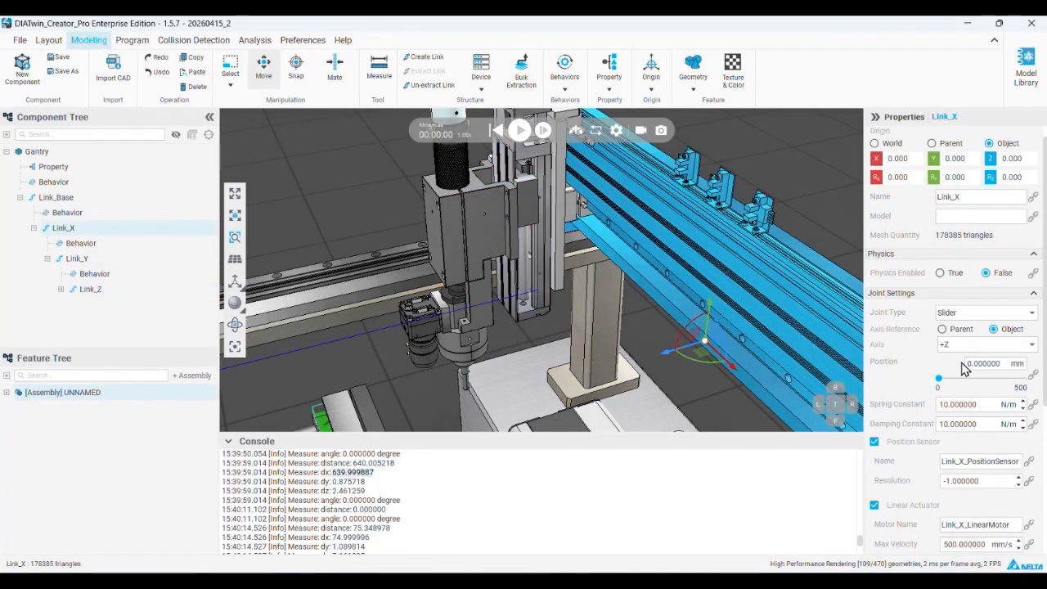
scroll(778, 338, down, 5)
right_drag(785, 338, 713, 284)
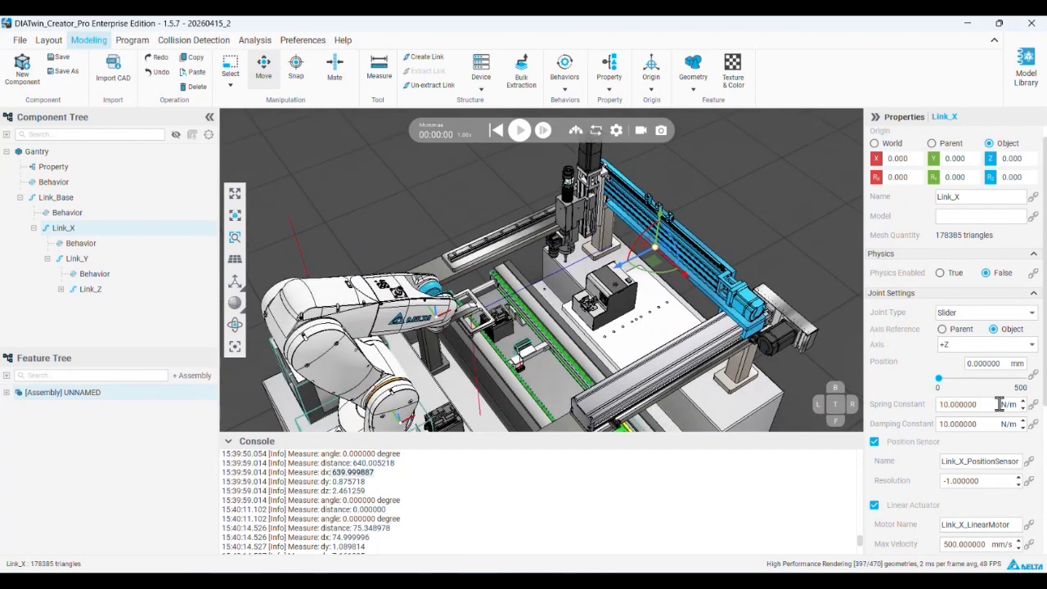
mouse_move(938, 378)
mouse_down()
mouse_move(1025, 381)
mouse_move(906, 383)
mouse_move(1019, 373)
mouse_move(935, 372)
mouse_up()
click(123, 258)
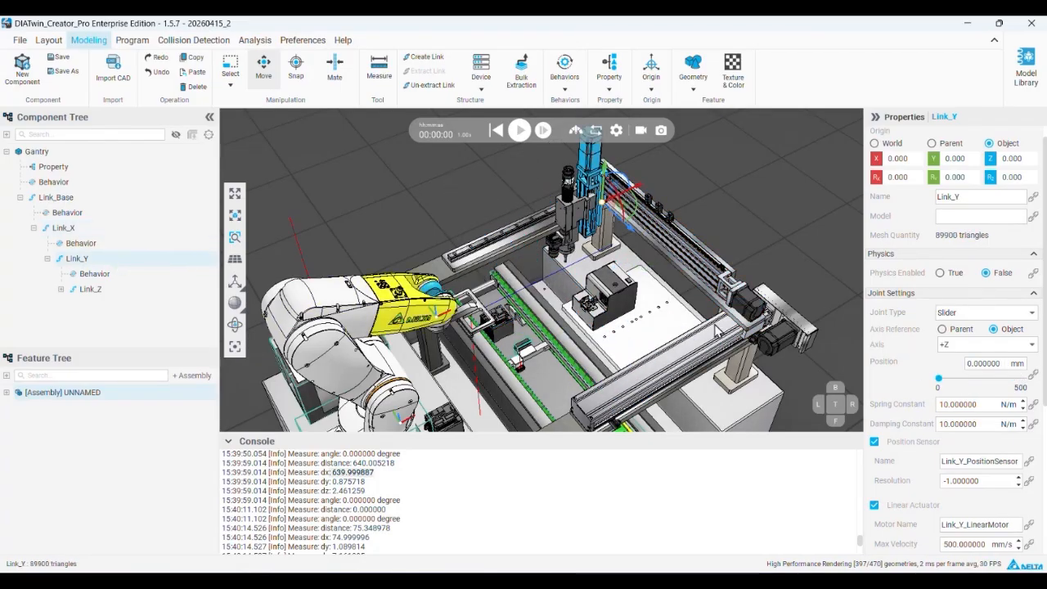
mouse_move(939, 383)
mouse_down()
mouse_move(1041, 385)
mouse_move(937, 379)
mouse_up()
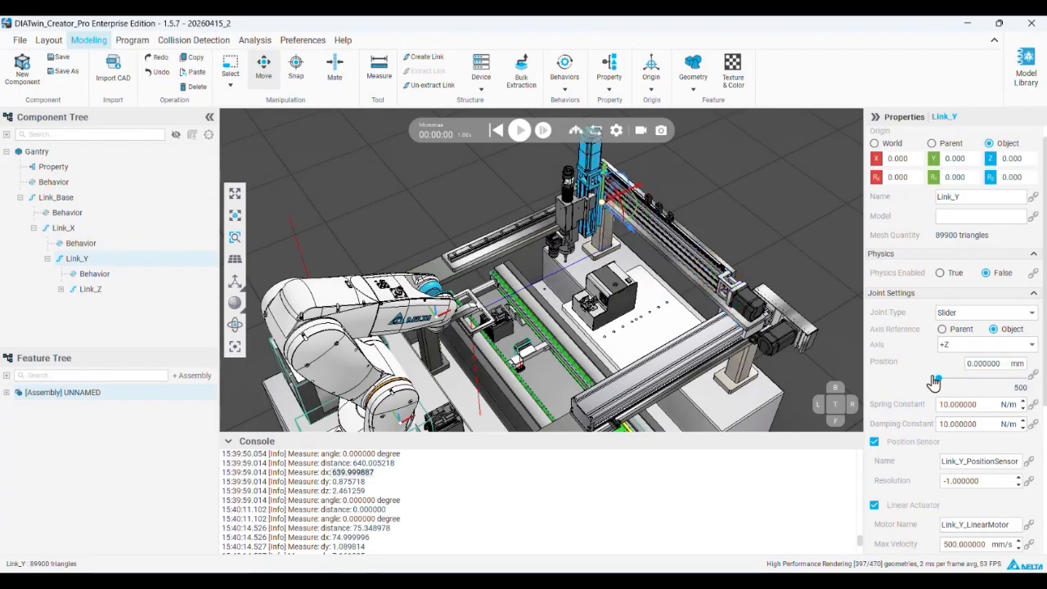
double_click(90, 290)
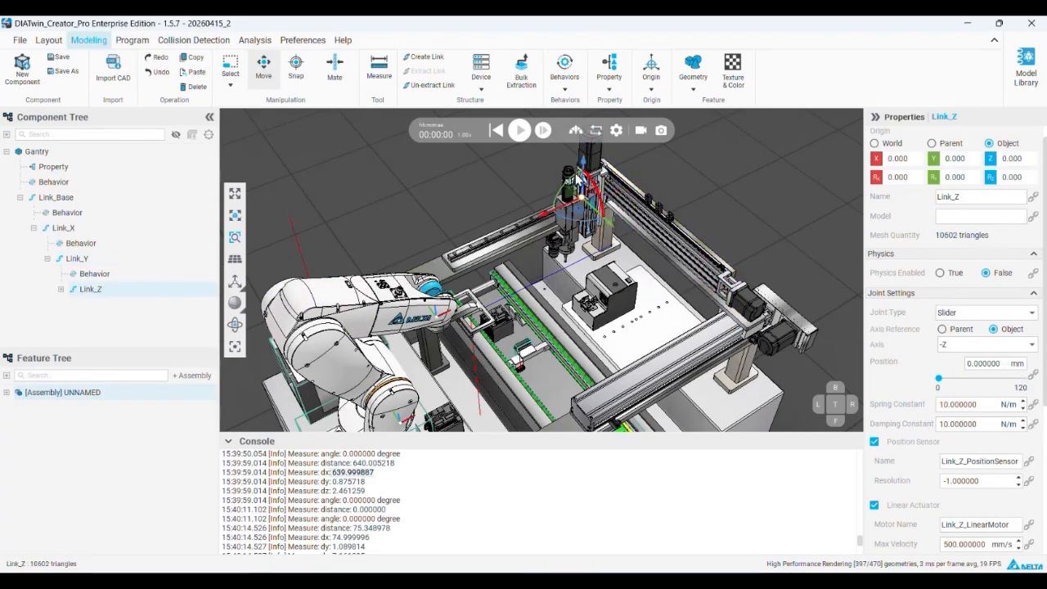
mouse_move(939, 380)
mouse_down()
mouse_move(1027, 385)
mouse_move(937, 373)
mouse_up()
Examine Link_Z's carriage and the adjacent screwdriver mounting plate up close, and test Link_Z's slider travel again
scroll(574, 216, up, 4)
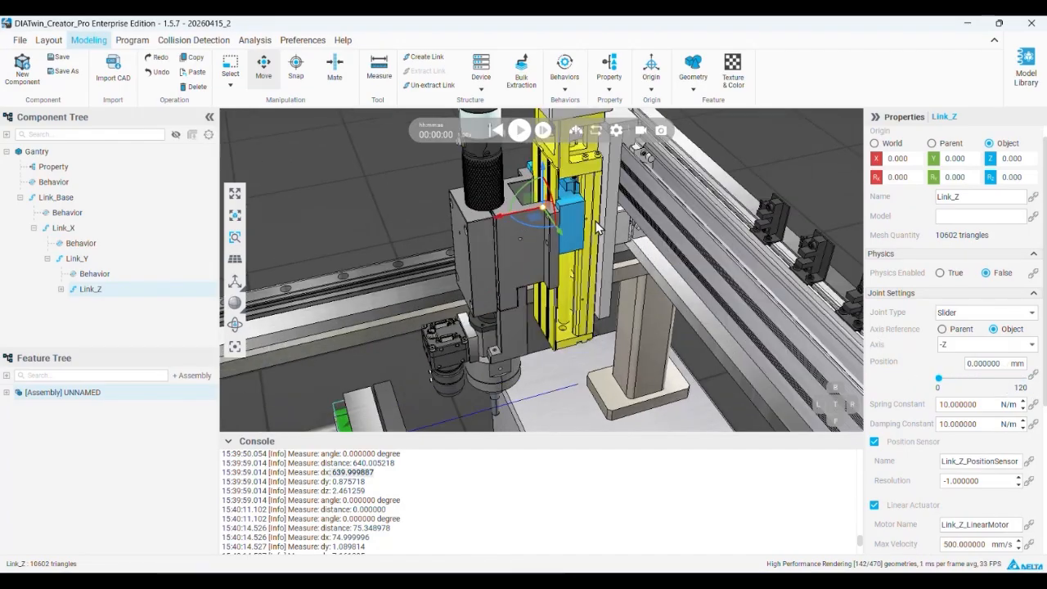
scroll(603, 215, down, 1)
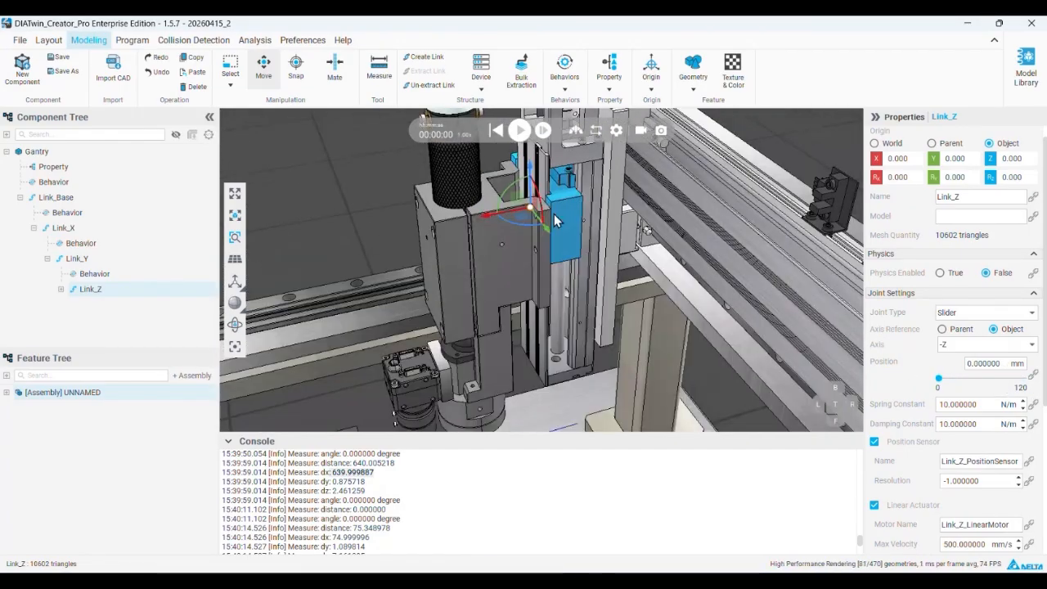
click(485, 224)
scroll(487, 225, down, 2)
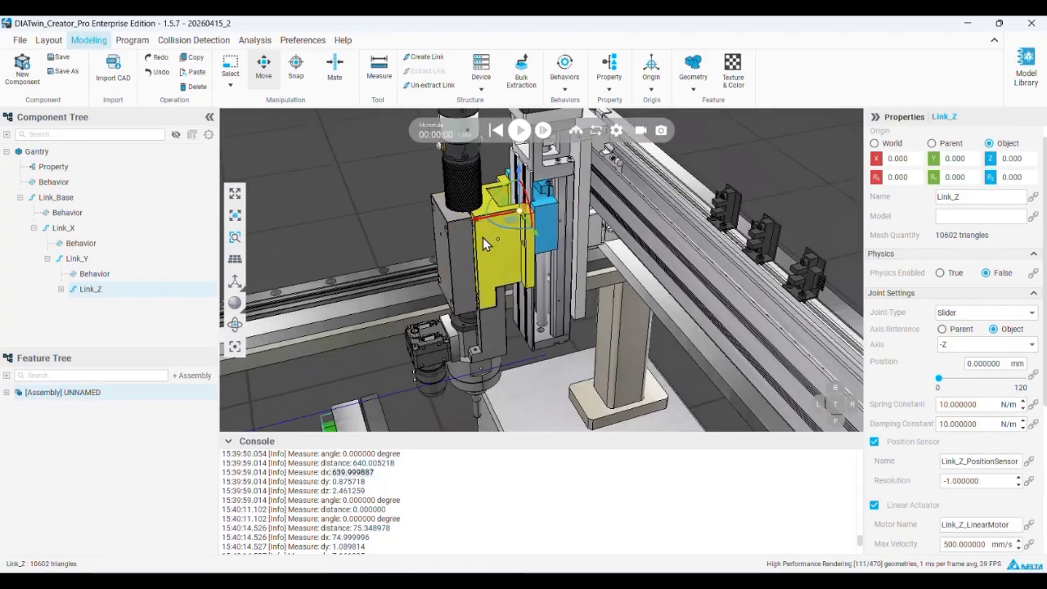
scroll(482, 237, down, 5)
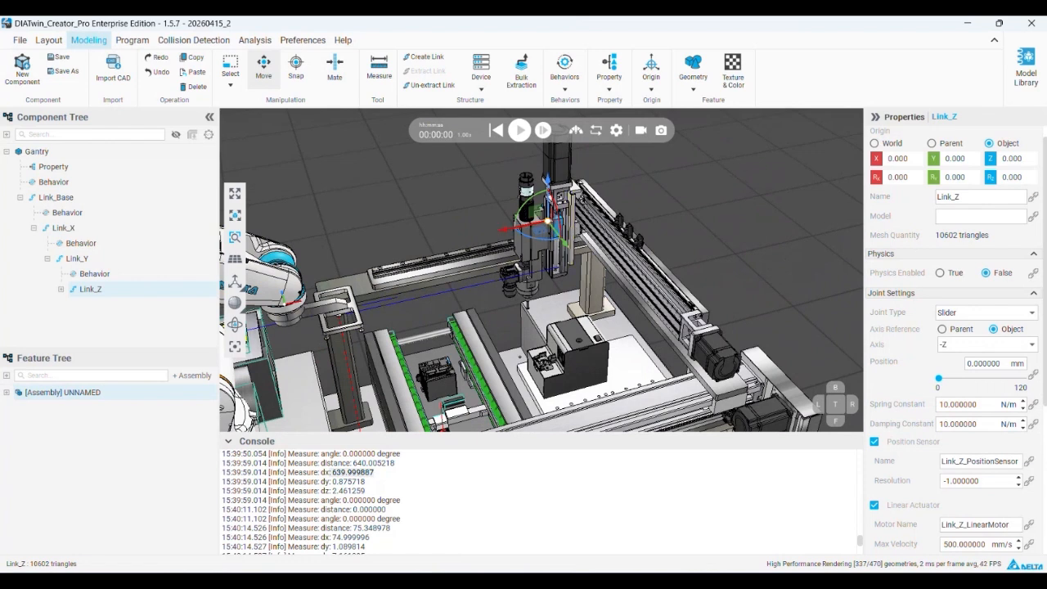
drag(939, 379, 894, 374)
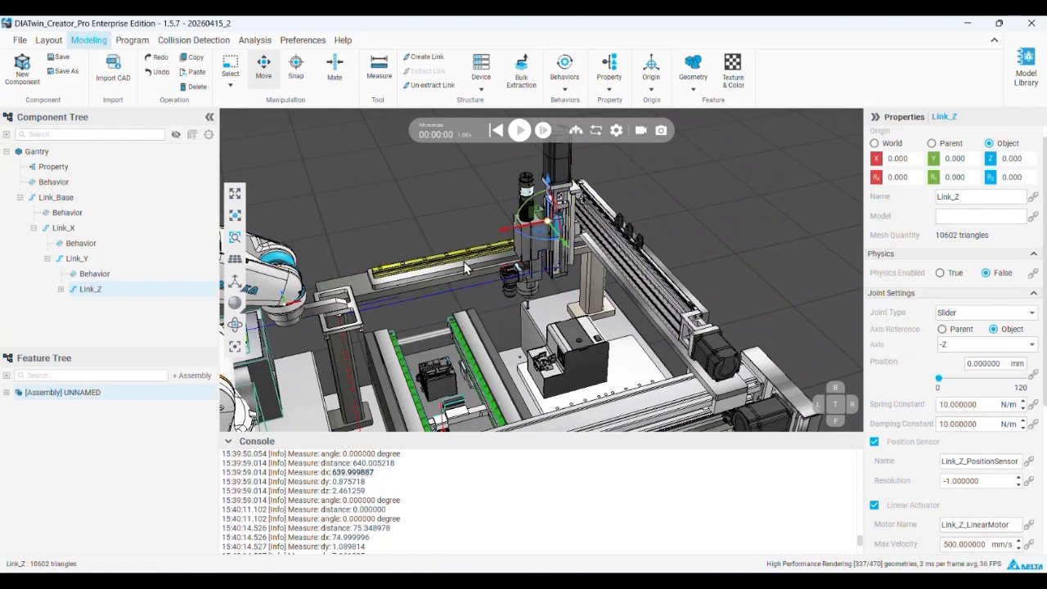
middle_drag(635, 266, 649, 278)
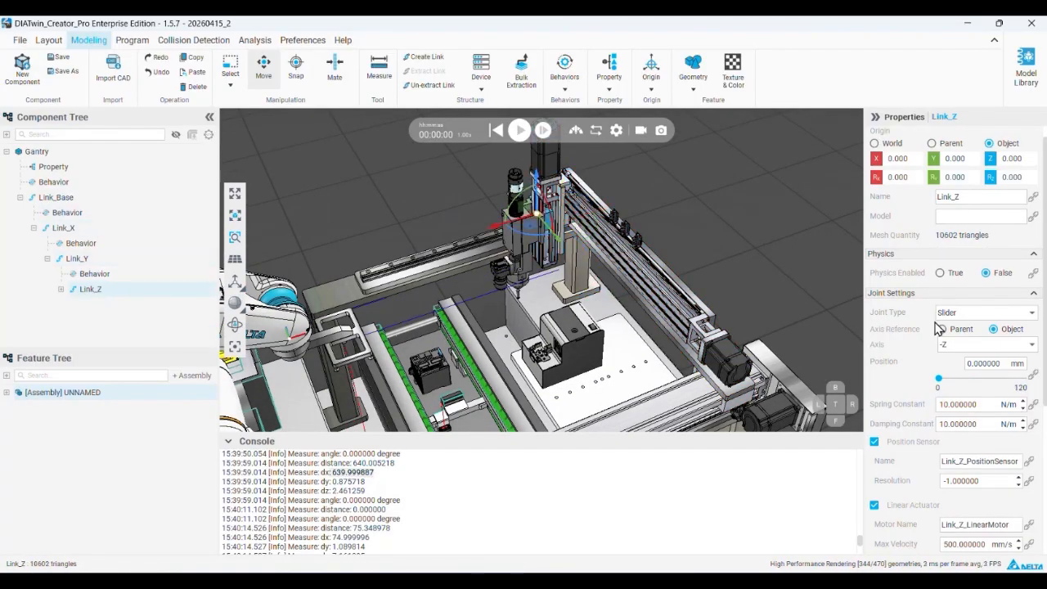
Run Link_Z's and Link_Y's sliders through their travel once more and reselect Link_Z
drag(940, 378, 1023, 379)
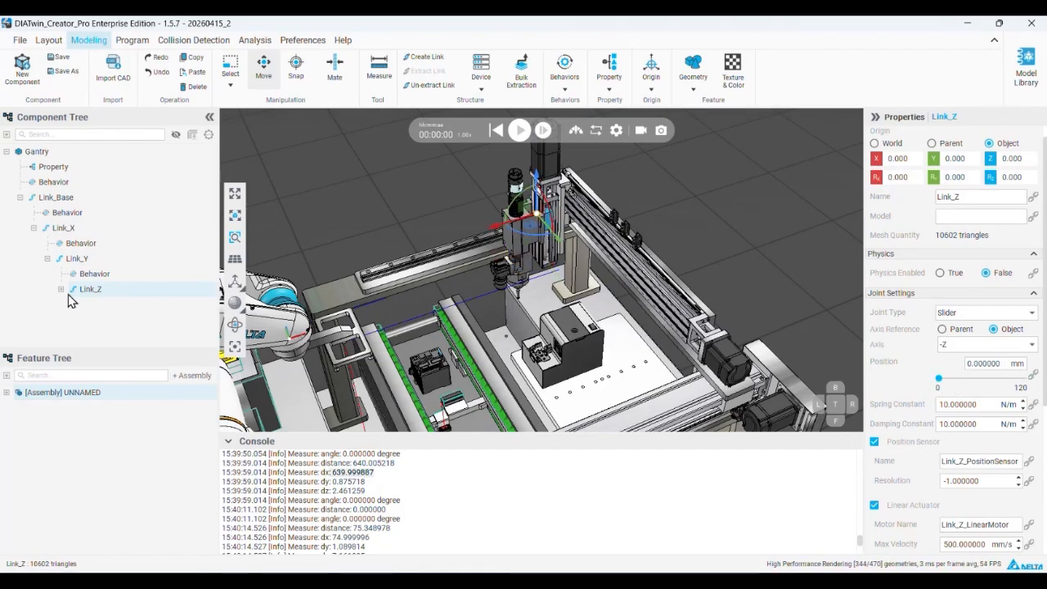
click(105, 259)
drag(939, 379, 1022, 379)
click(124, 291)
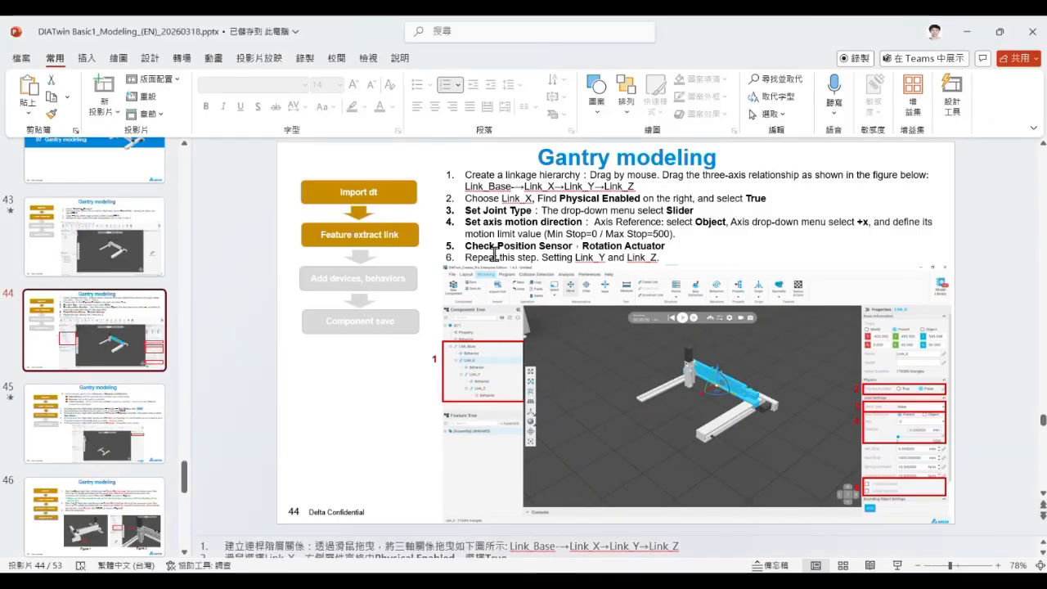
Review the slides' sensor and actuator instructions and the Delta Motion behavior description in PowerPoint
drag(494, 249, 661, 259)
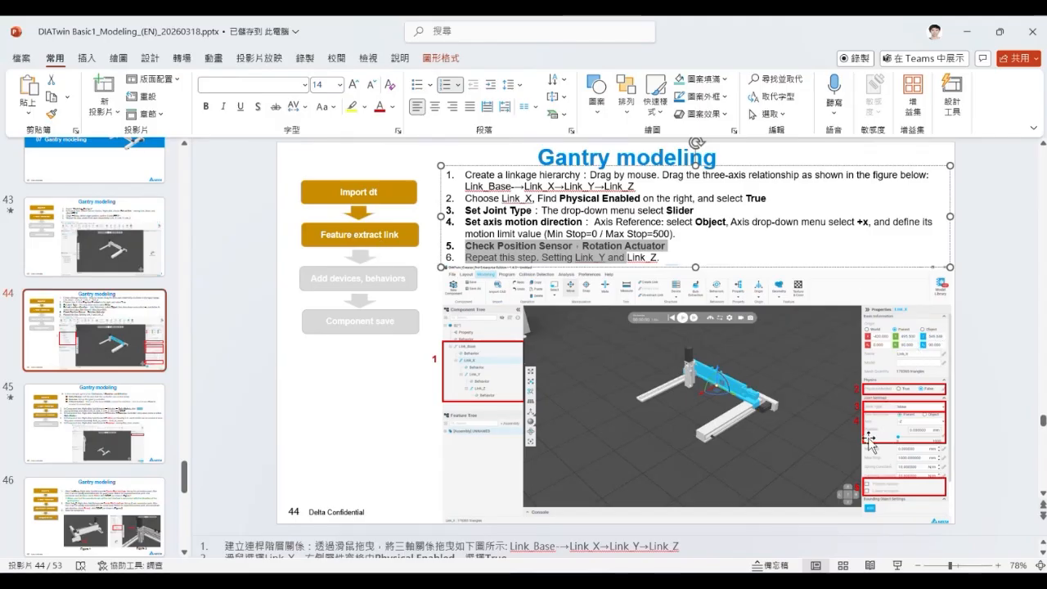
click(162, 448)
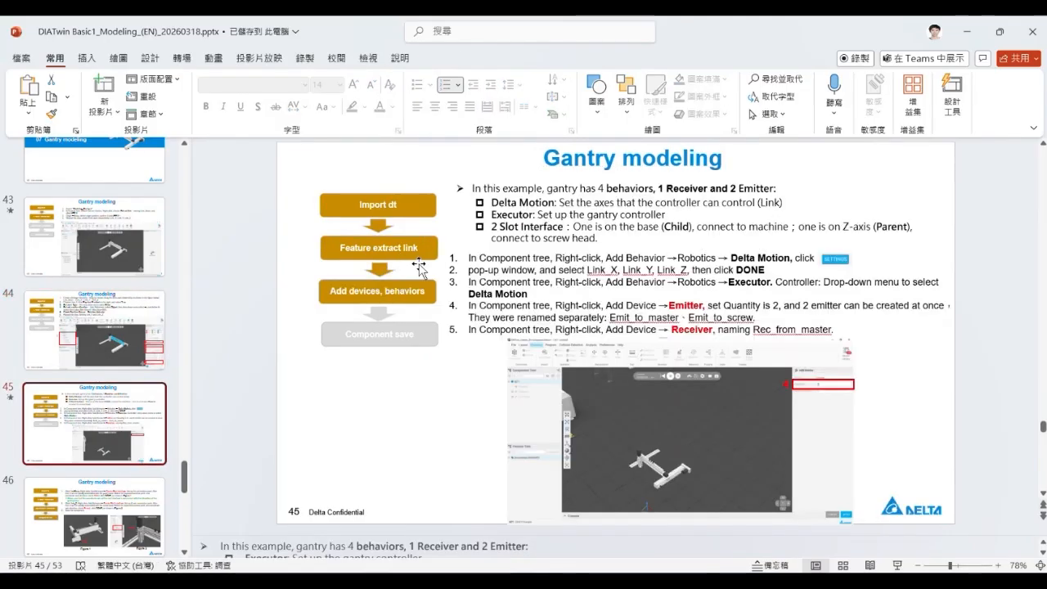
click(497, 206)
triple_click(496, 206)
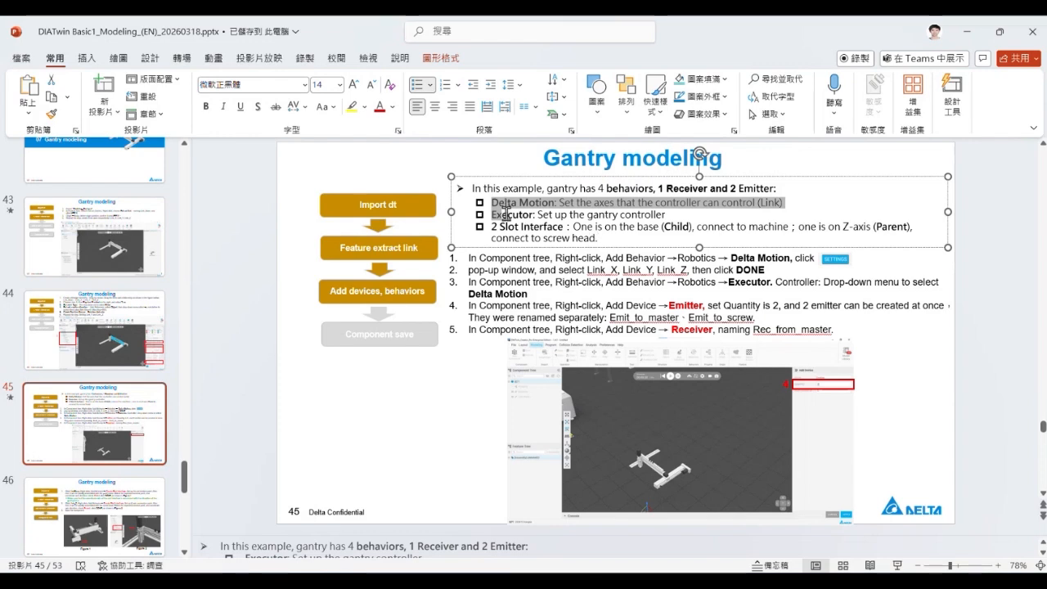
Switch back to DIATwin Creator and add a Delta Motion robotics behavior to the Gantry component's top-level Behavior node
click(603, 479)
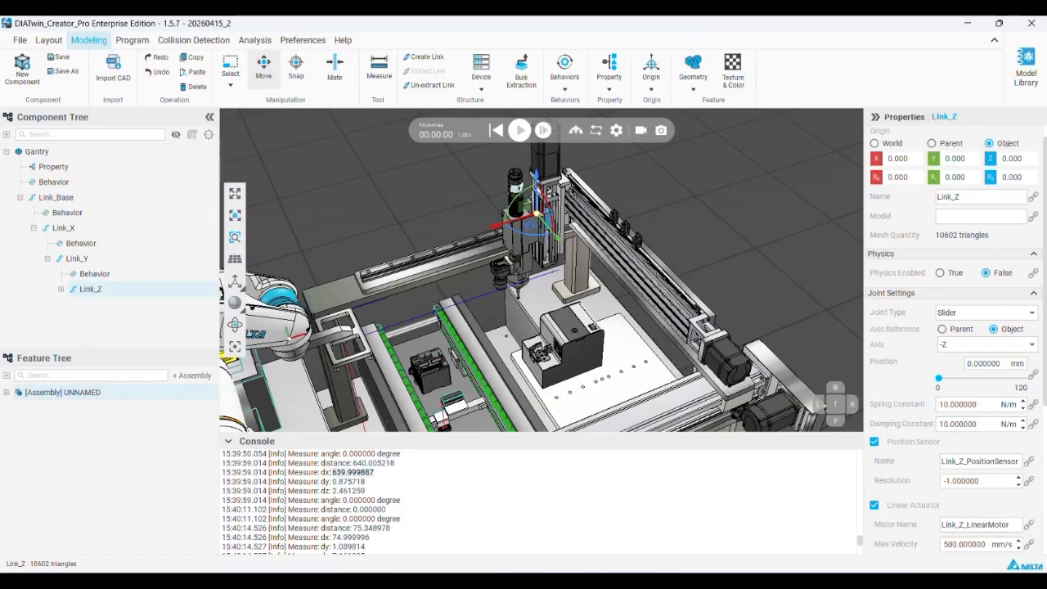
right_click(62, 188)
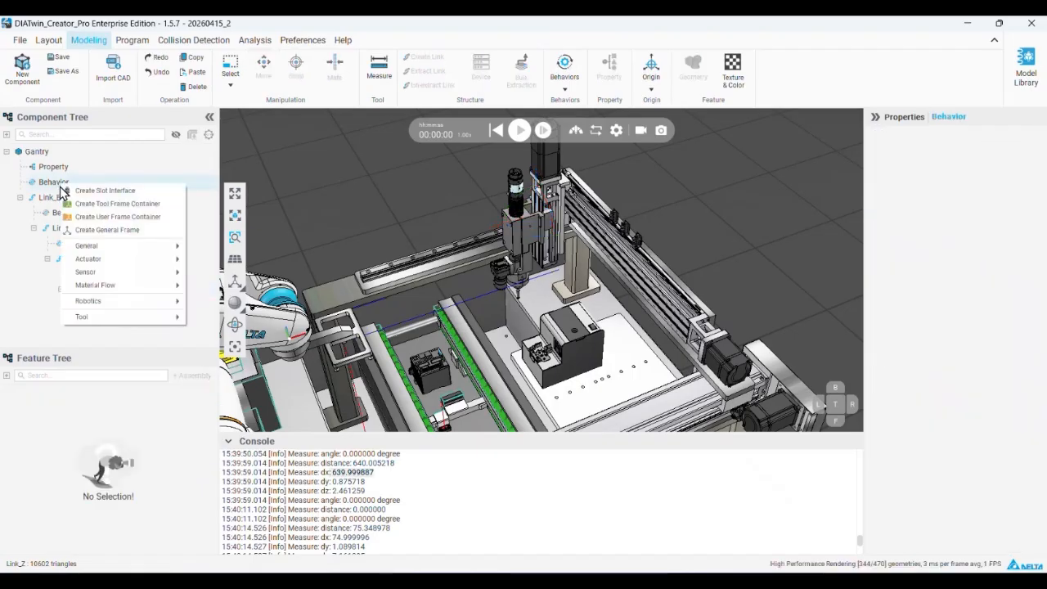
mouse_move(136, 305)
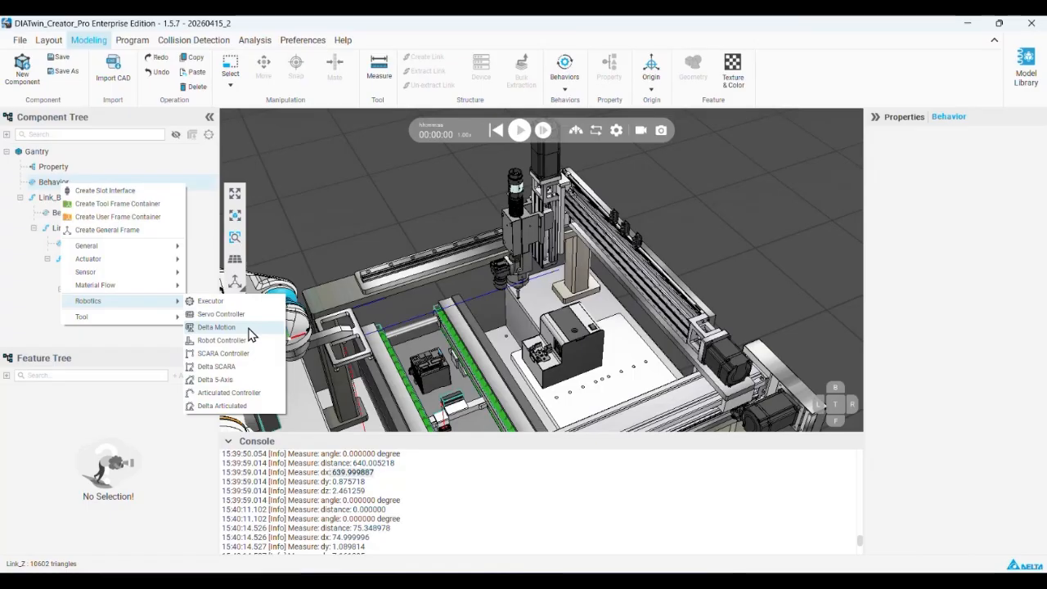
click(216, 327)
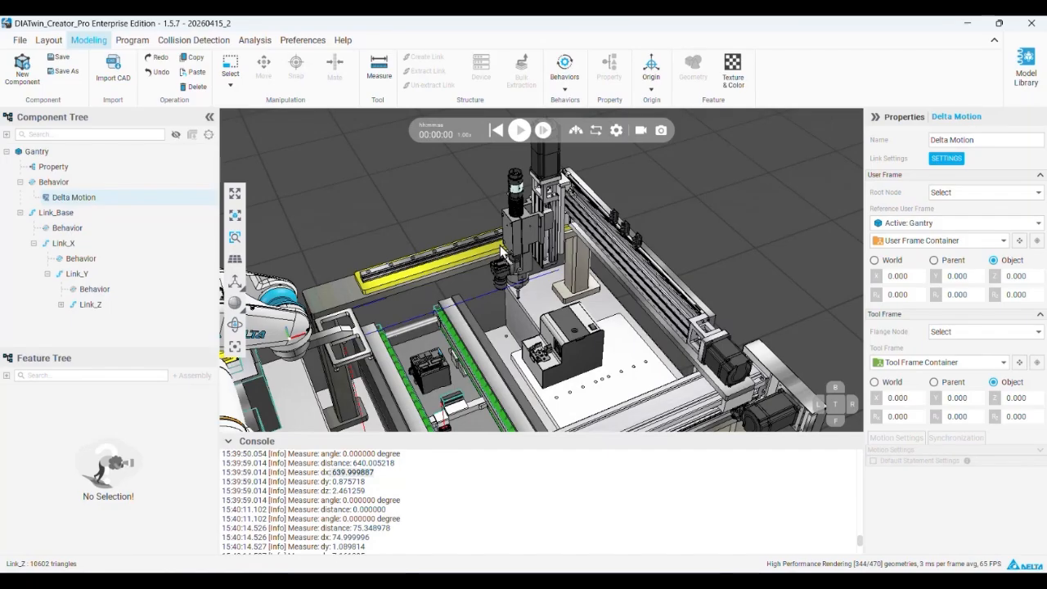
scroll(499, 249, down, 1)
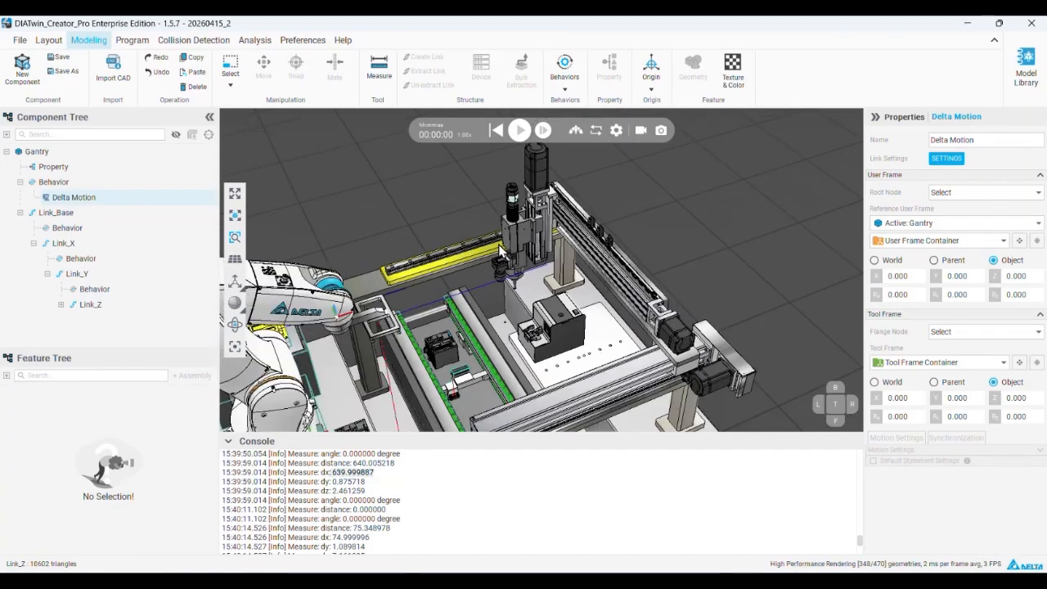
Assign Link_X, Link_Y and Link_Z to the Delta Motion behavior in its link settings
scroll(491, 245, down, 1)
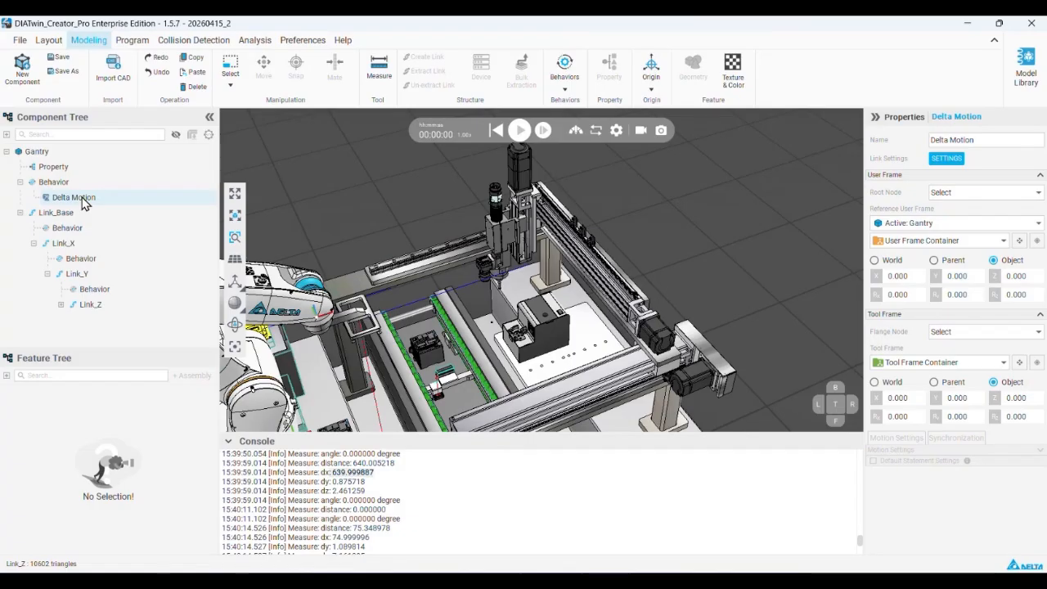
click(947, 159)
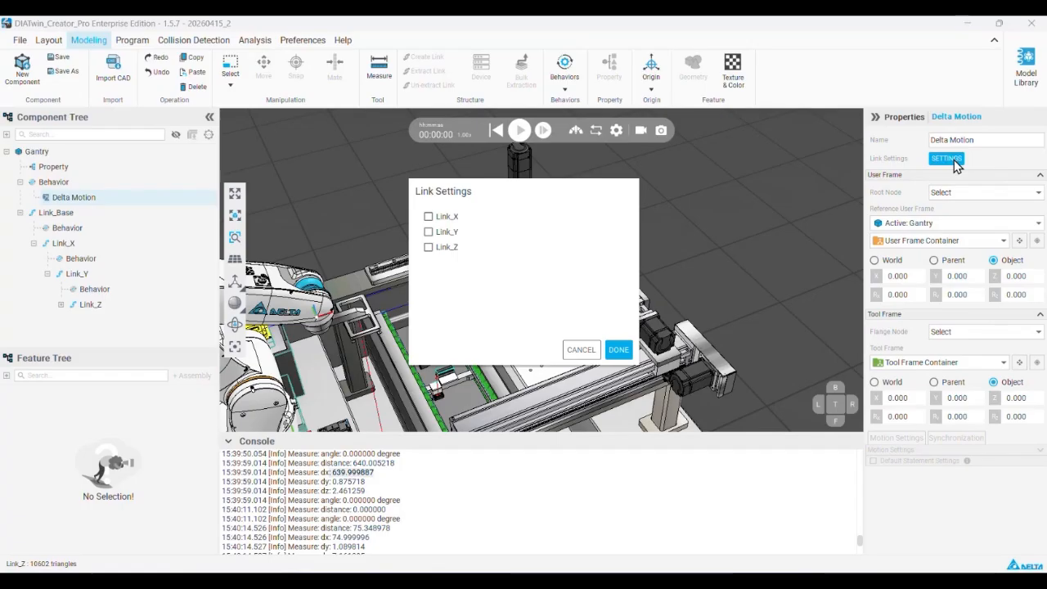
click(429, 232)
click(431, 247)
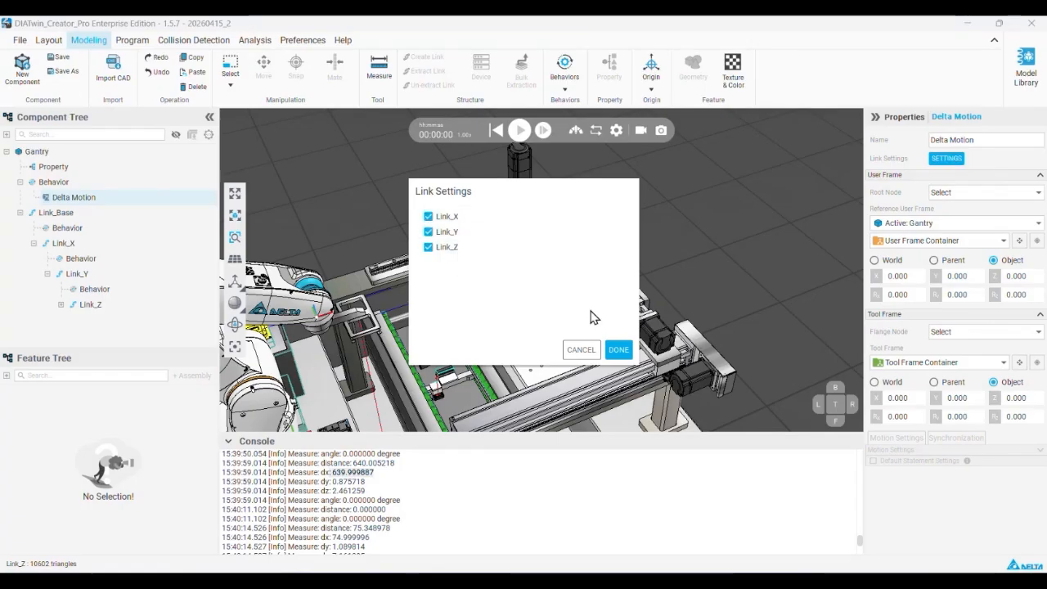
click(626, 350)
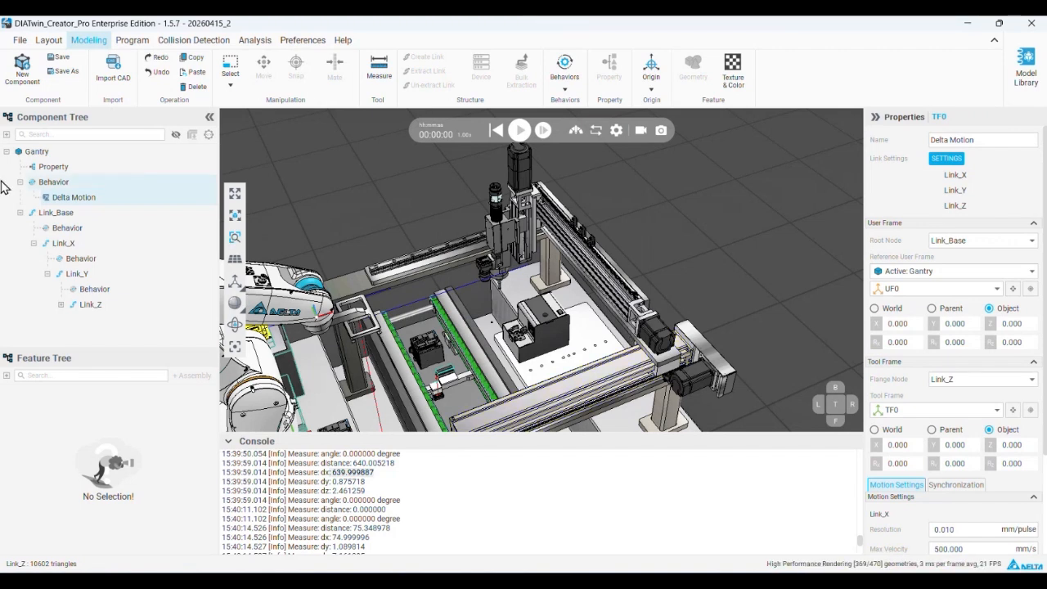
Recheck the Delta Motion behavior's link selection and review its user frame, tool frame and motion settings
click(78, 183)
right_click(79, 185)
mouse_move(171, 304)
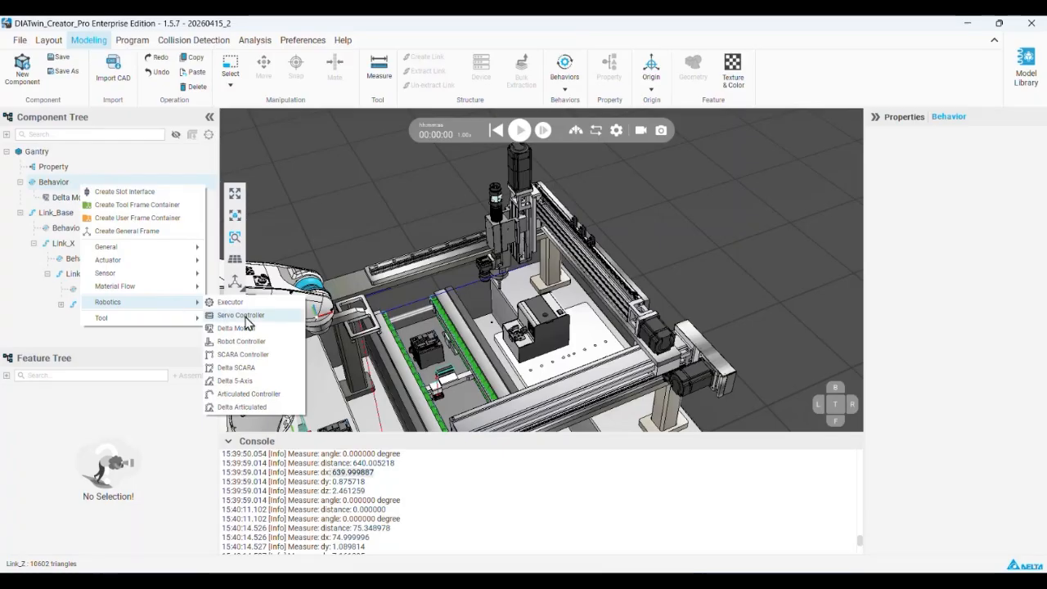
double_click(72, 197)
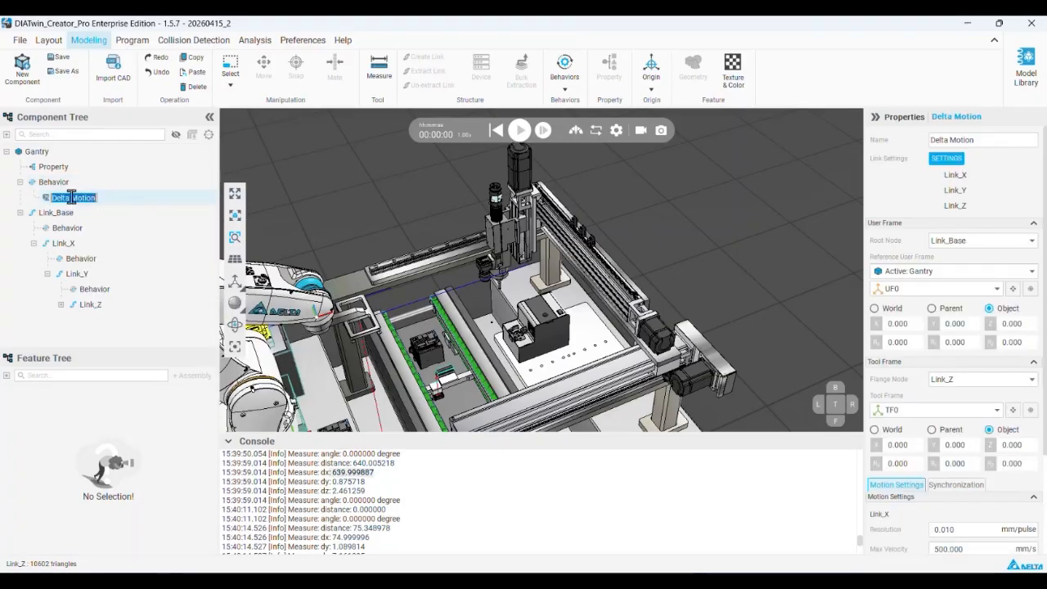
click(946, 160)
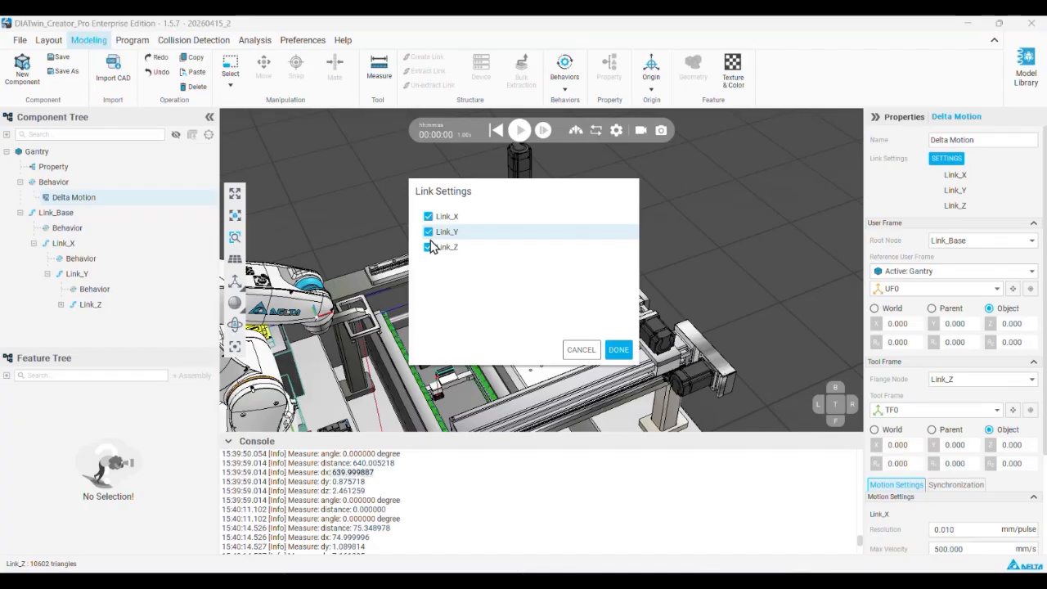
click(619, 349)
scroll(922, 345, down, 2)
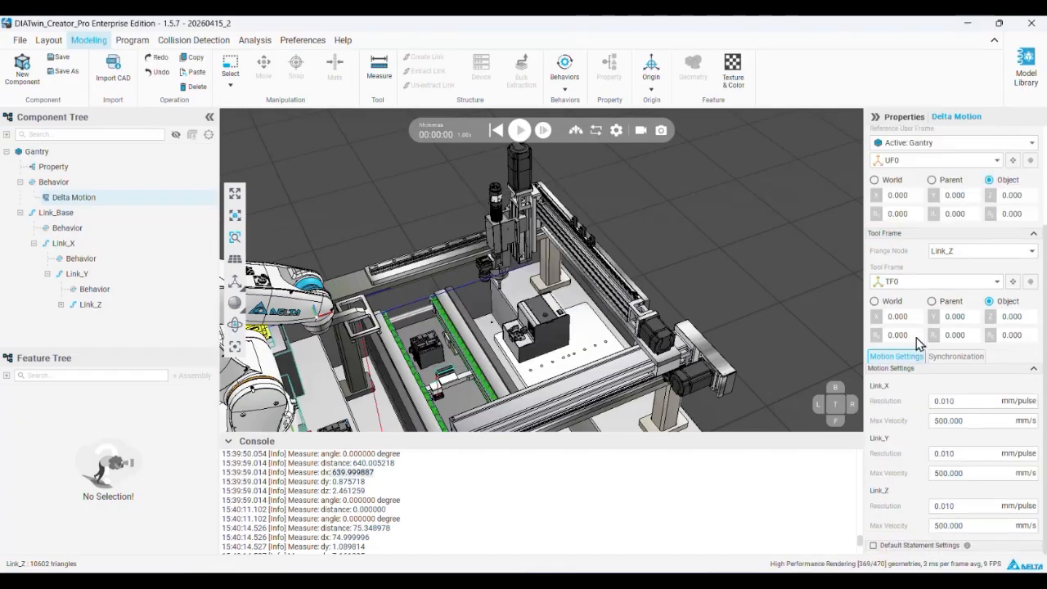
scroll(921, 339, up, 2)
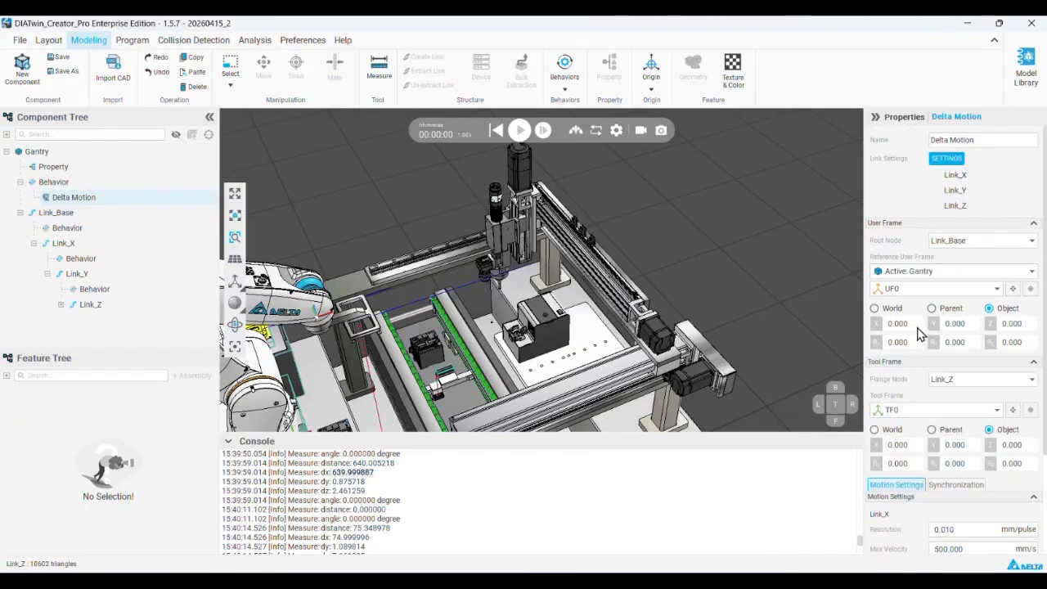
Check which components the Program Editor offers for programming and return to component modeling
right_click(121, 185)
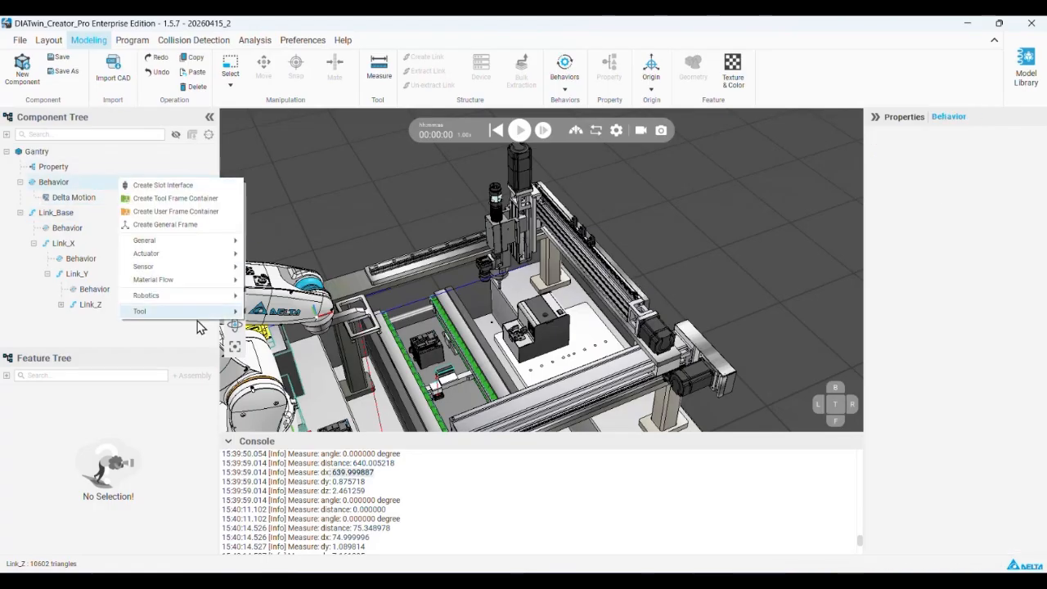
mouse_move(208, 303)
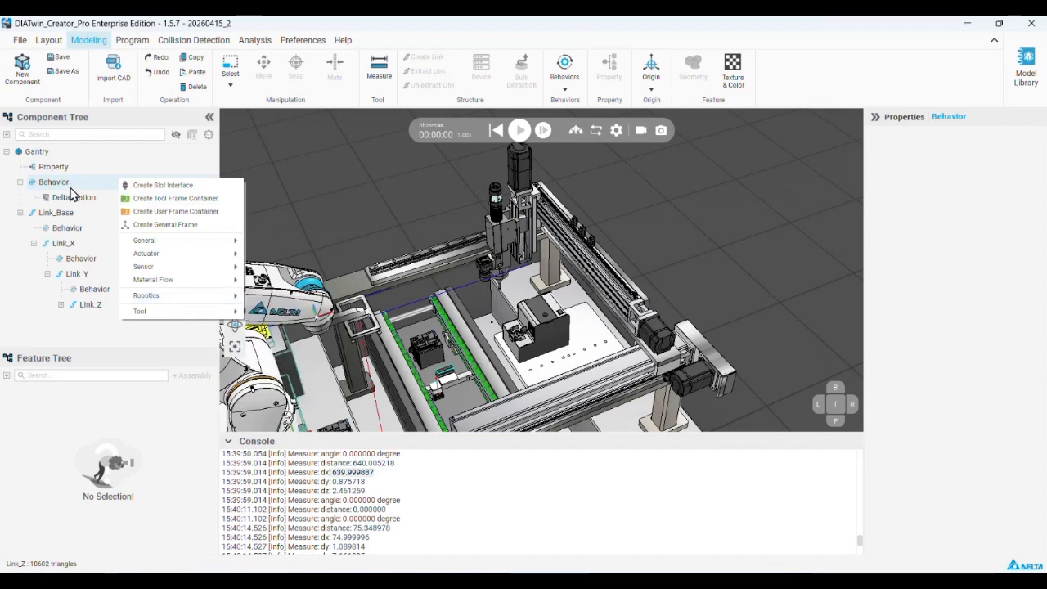
click(72, 190)
click(132, 41)
click(87, 134)
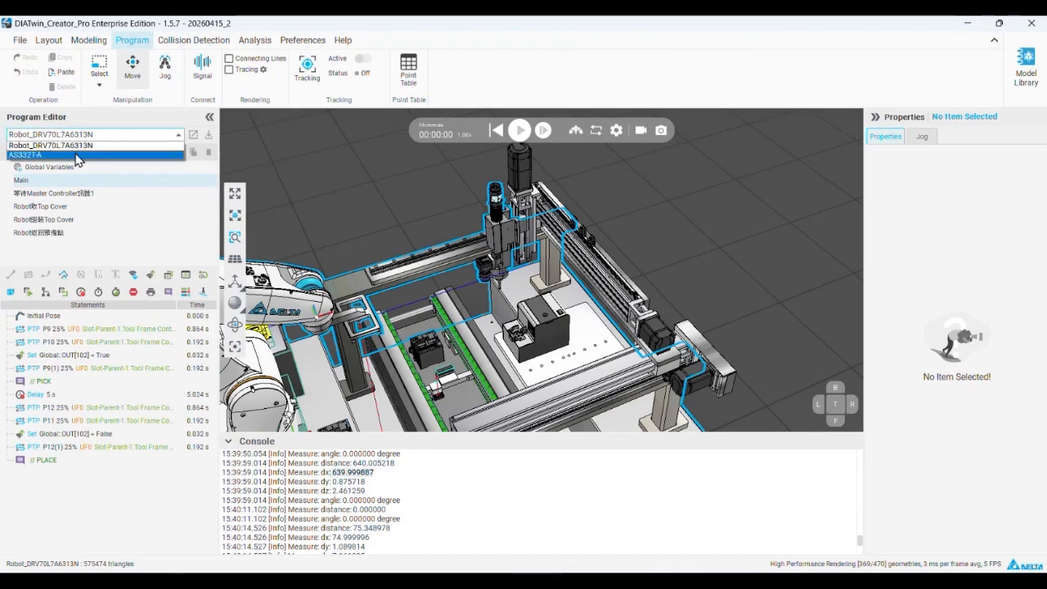
click(89, 41)
Add an Executor robotics behavior to the Gantry's top-level Behavior node and set its controller to Delta Motion
click(394, 275)
click(58, 201)
click(19, 181)
click(74, 183)
right_click(74, 185)
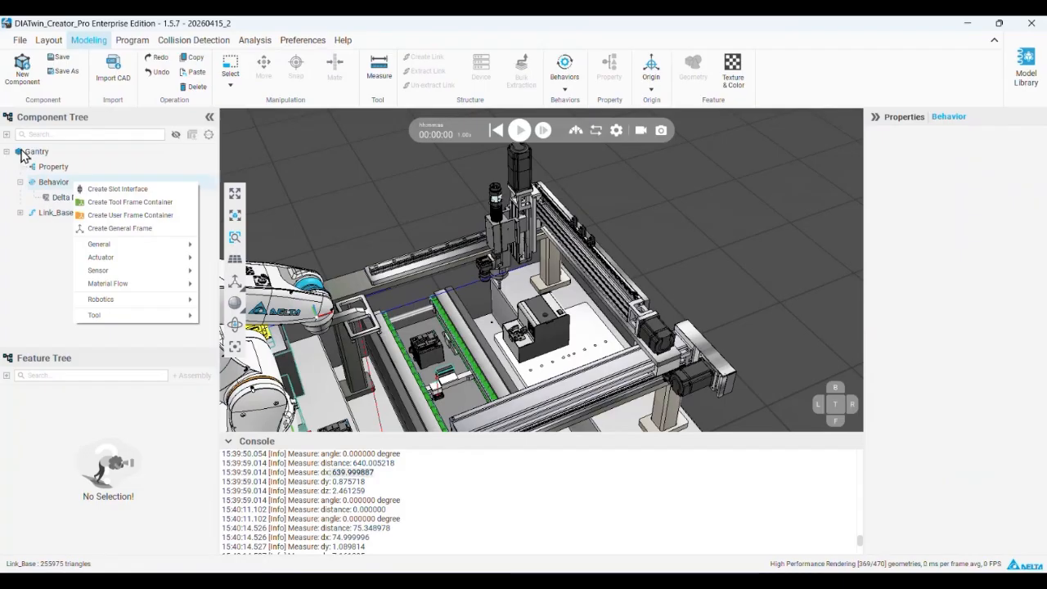
mouse_move(169, 301)
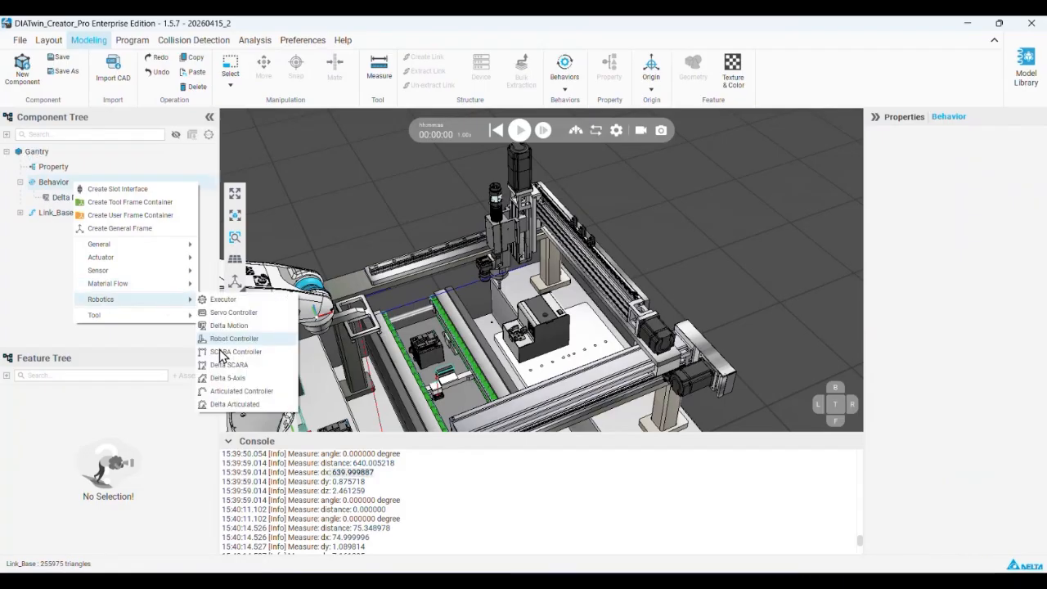
click(222, 299)
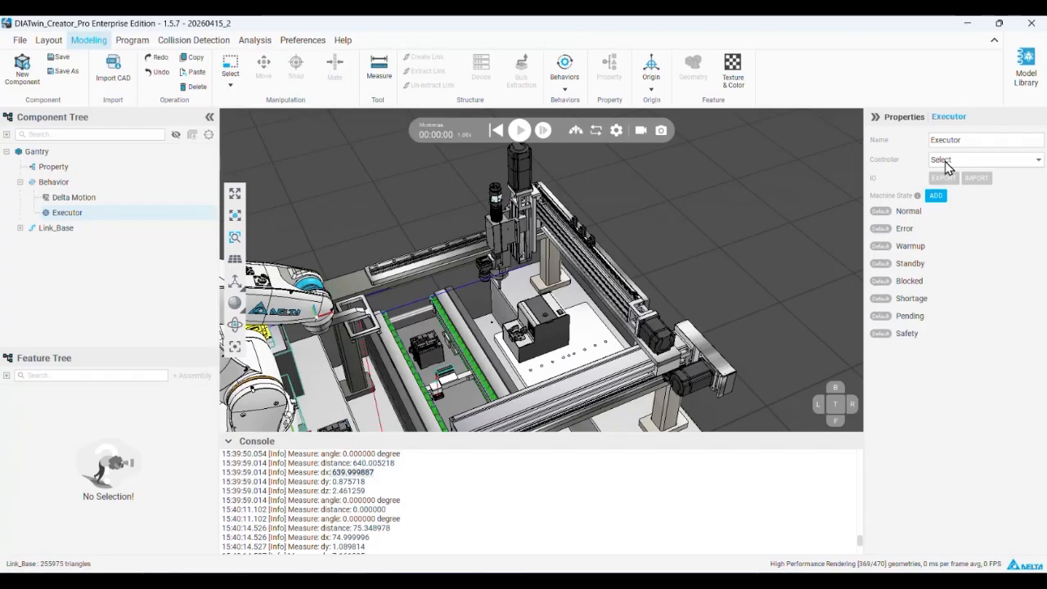
click(946, 164)
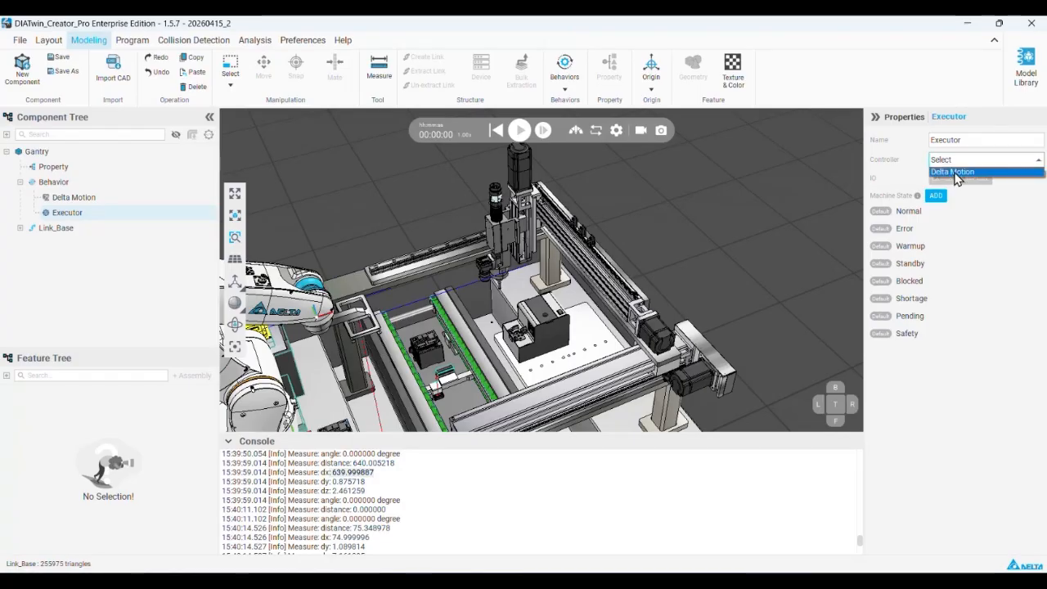
click(955, 173)
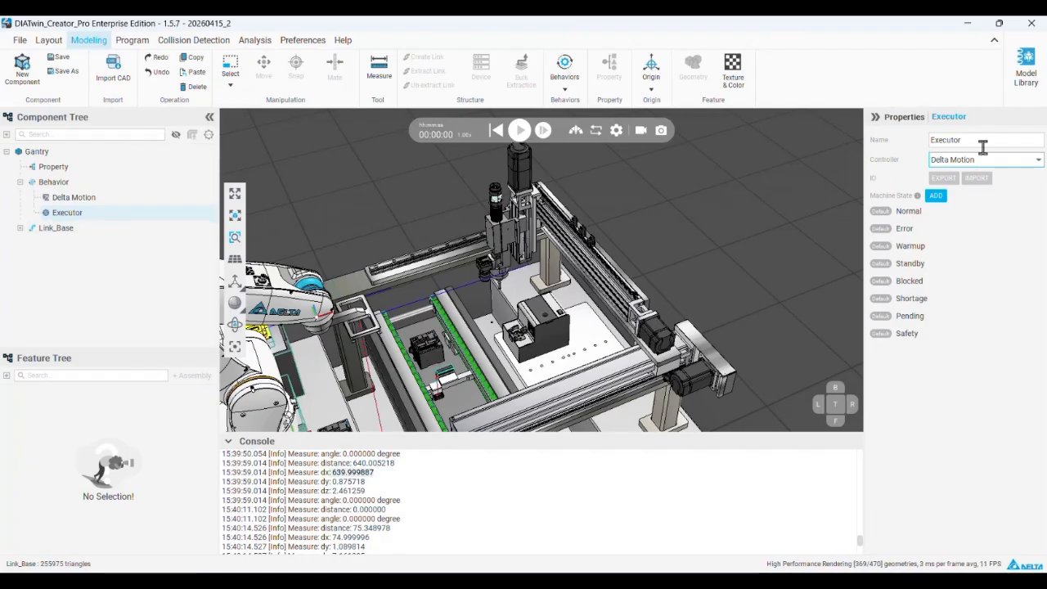
Check that Gantry is selectable in the Program Editor and look it up in the layout's scene tree
click(130, 40)
click(86, 136)
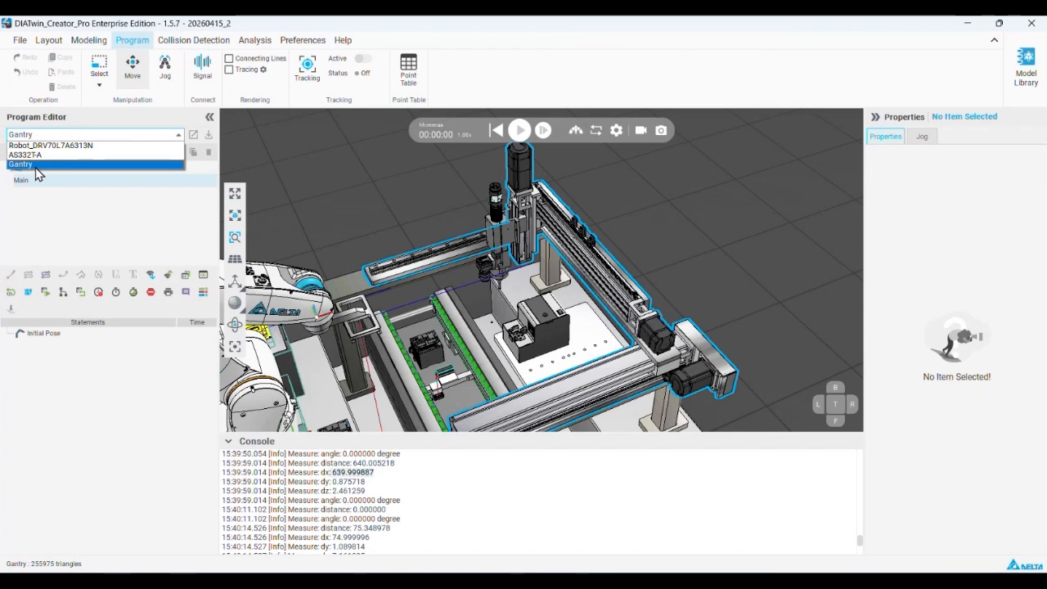
click(34, 169)
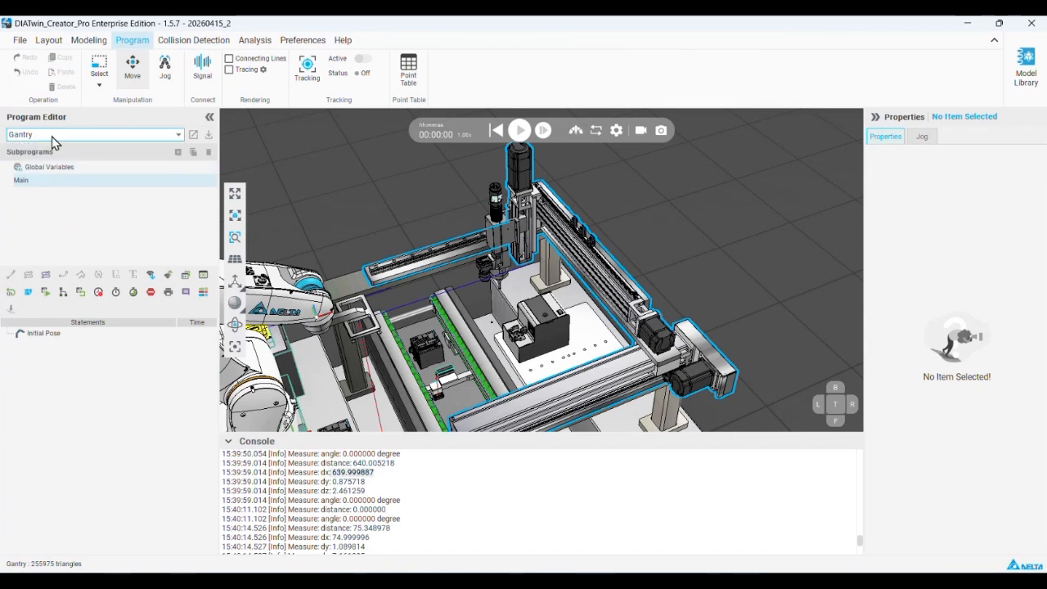
click(86, 41)
click(49, 41)
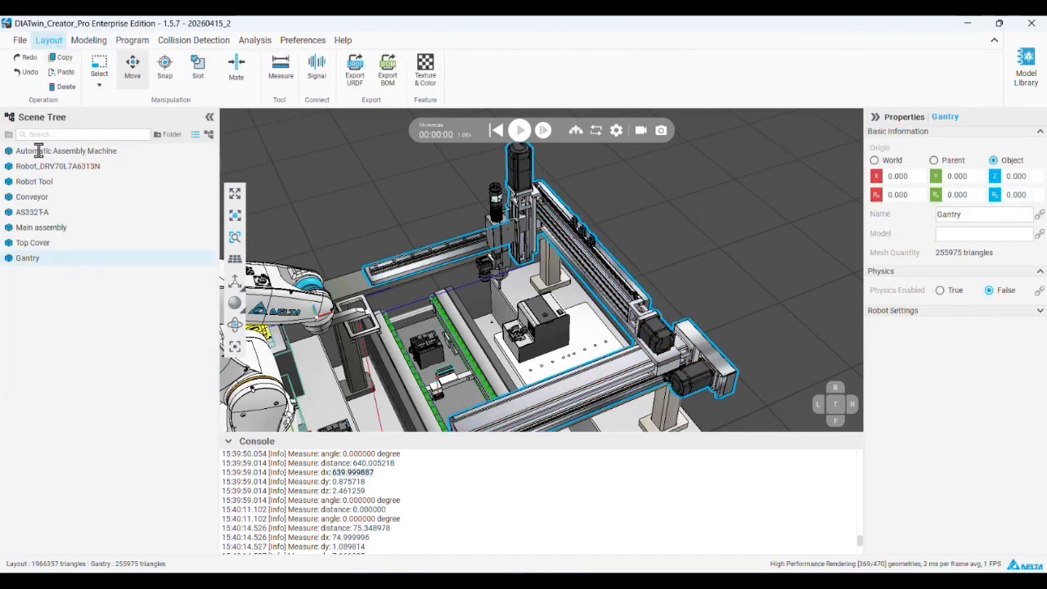
Reopen the Gantry component and review its Executor controller choice and Delta Motion properties
click(86, 40)
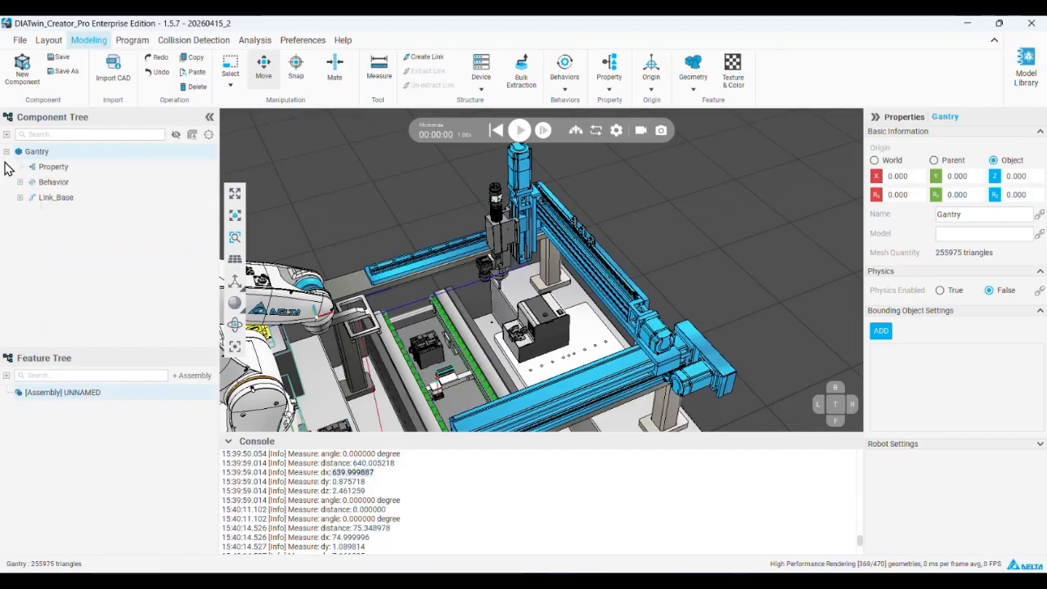
click(20, 183)
click(70, 213)
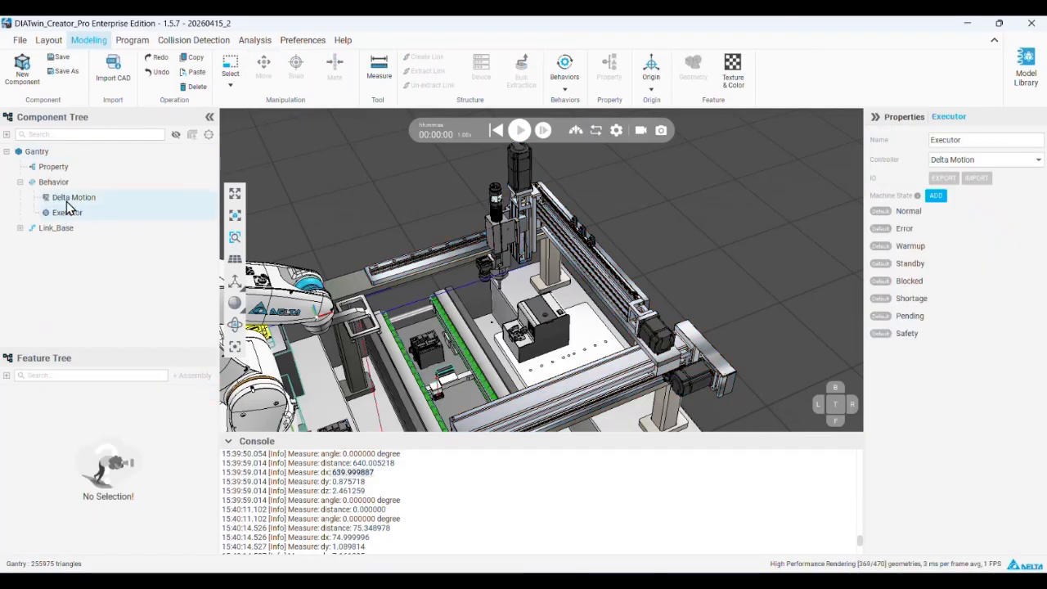
click(987, 162)
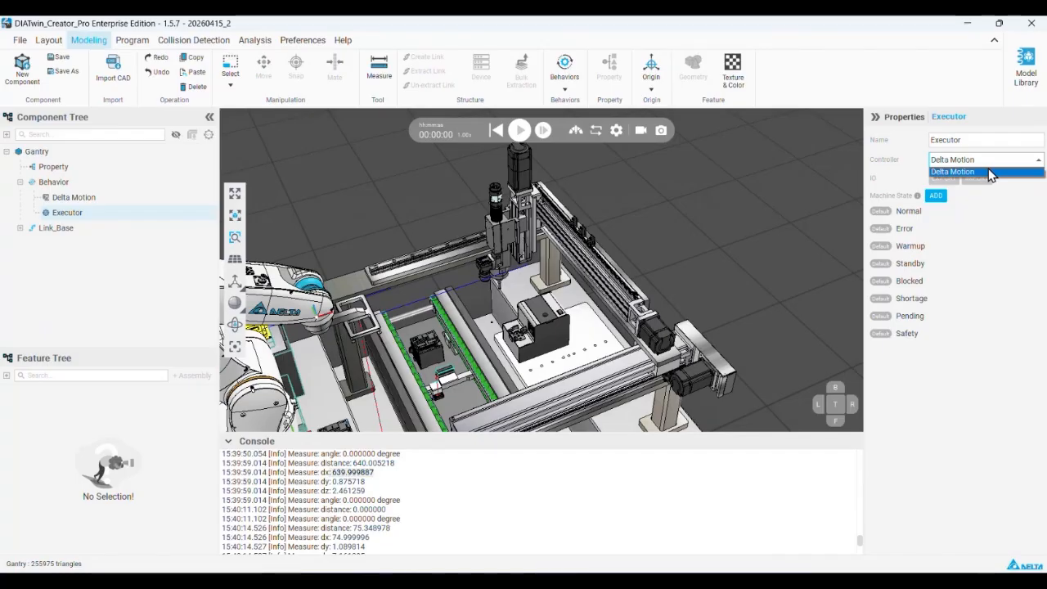
click(75, 198)
click(118, 214)
click(75, 198)
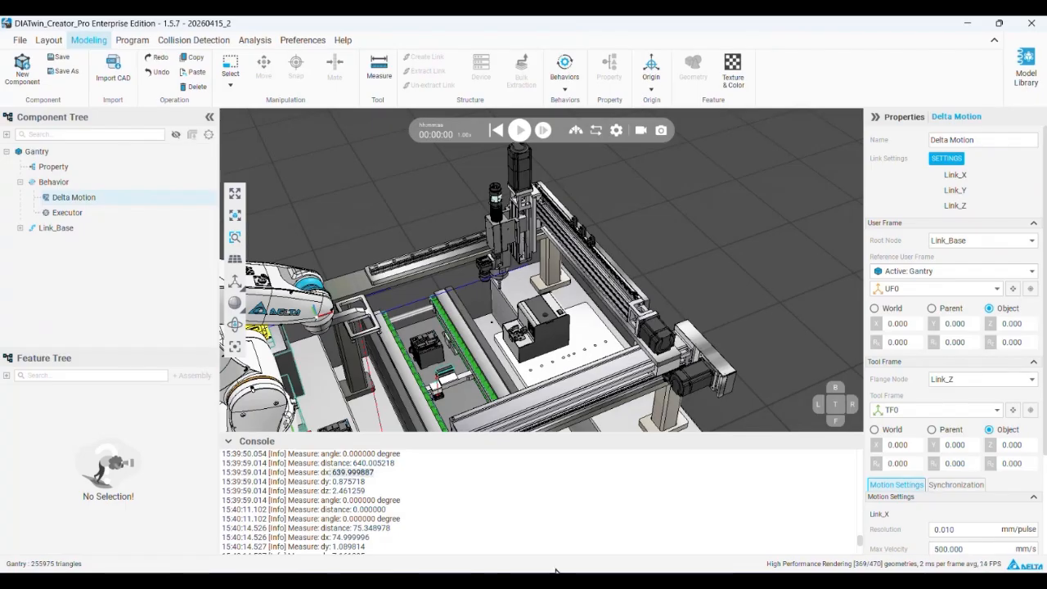
Switch to PowerPoint and review the Gantry modeling instructions for the Executor, Emitter and Receiver
key(alt+Tab)
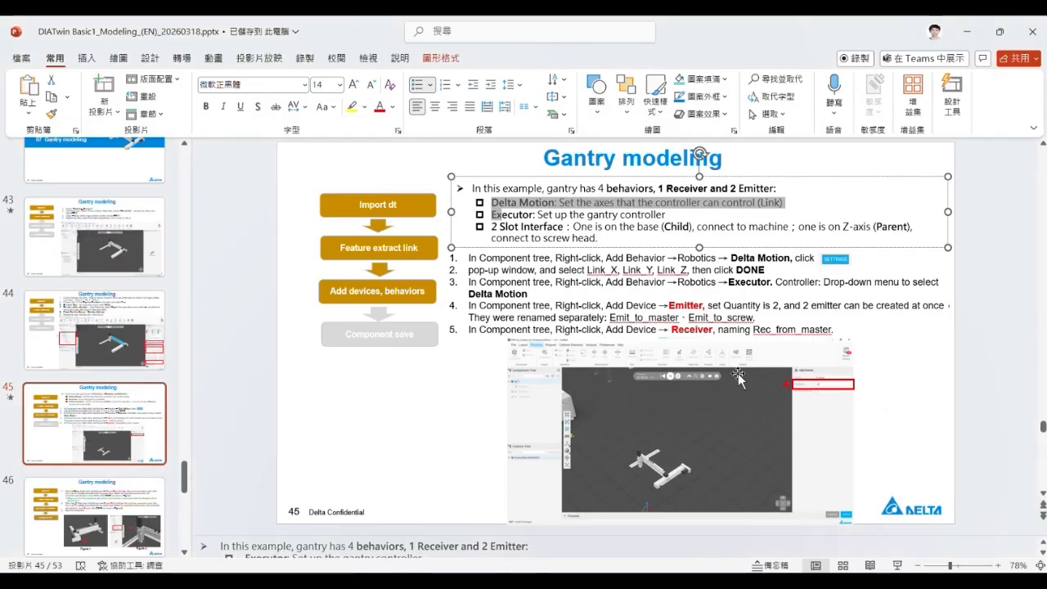
click(579, 284)
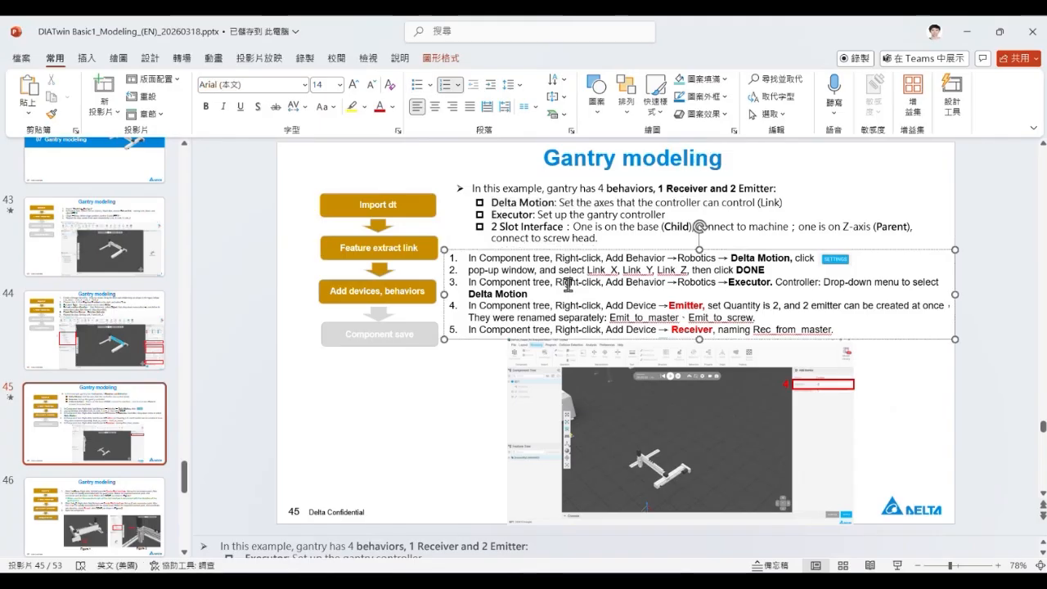
drag(579, 289, 884, 334)
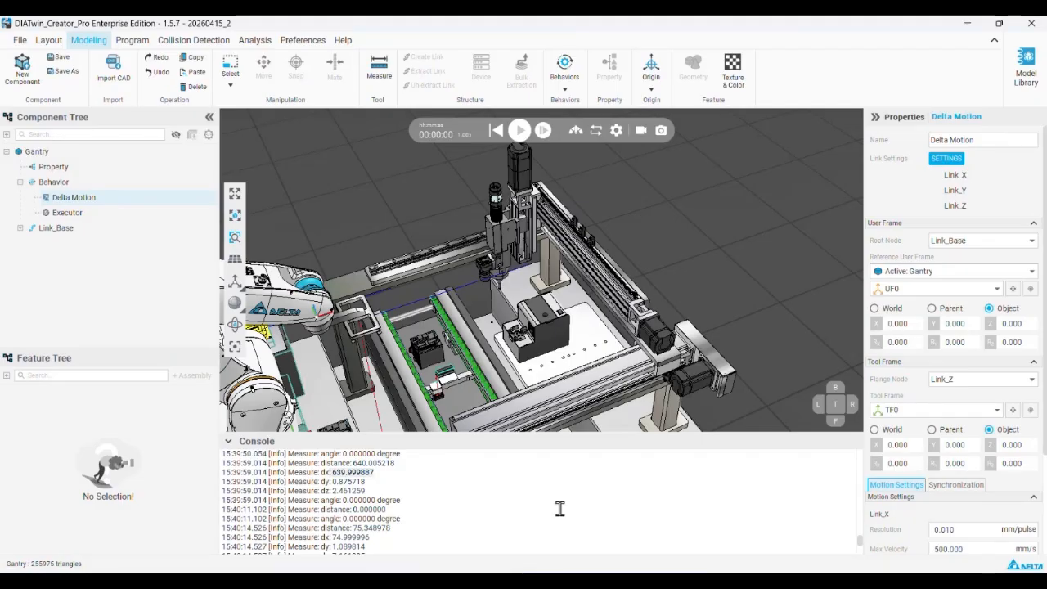
Switch back to DIATwin Creator and examine the robot component's Emitter and Receiver device groups in its tree
scroll(435, 301, down, 5)
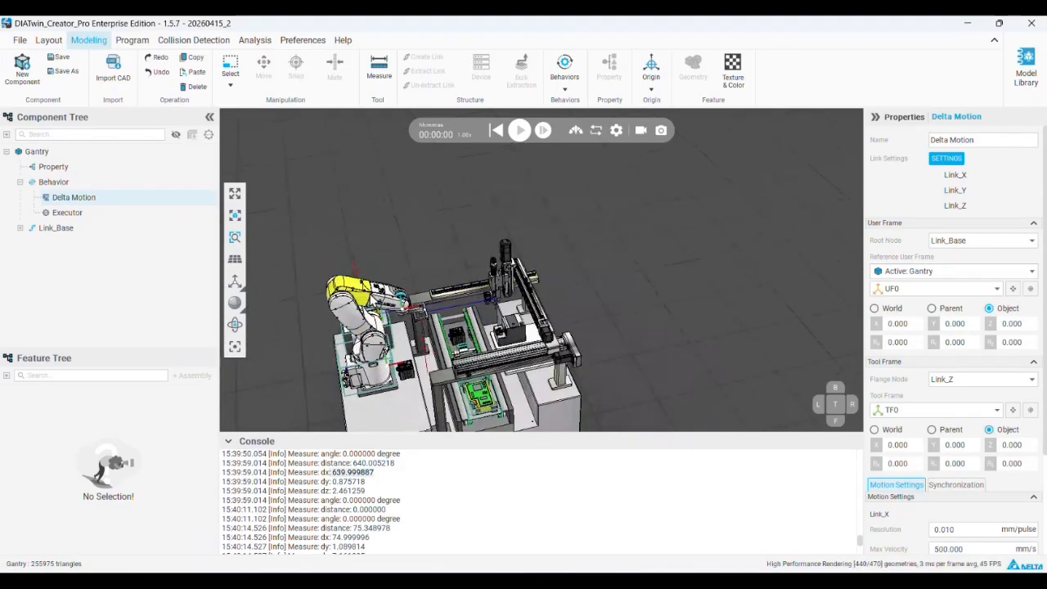
click(362, 300)
click(19, 304)
scroll(37, 309, down, 2)
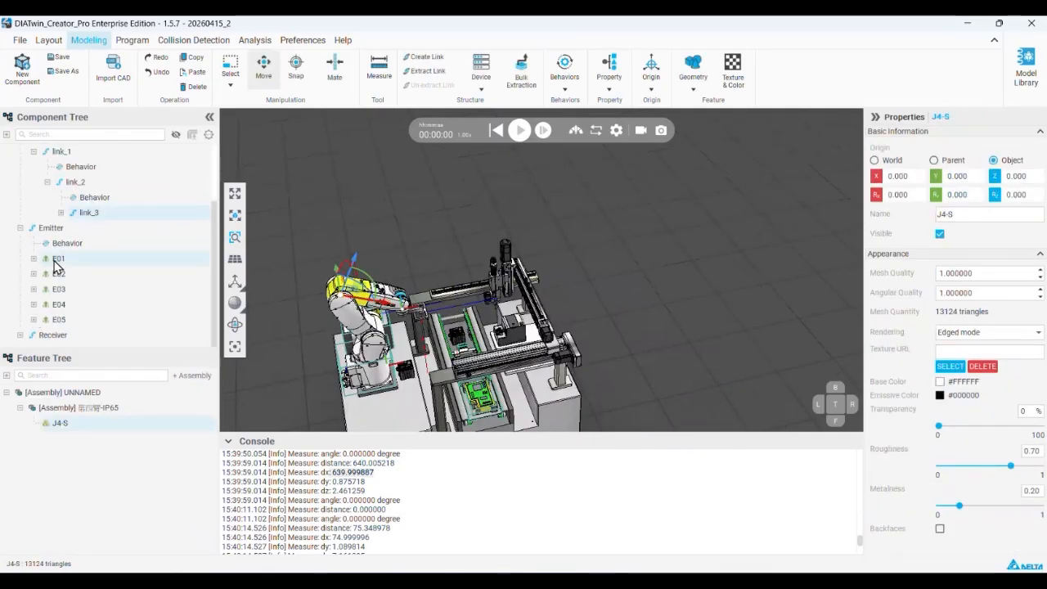
click(20, 334)
scroll(62, 290, down, 2)
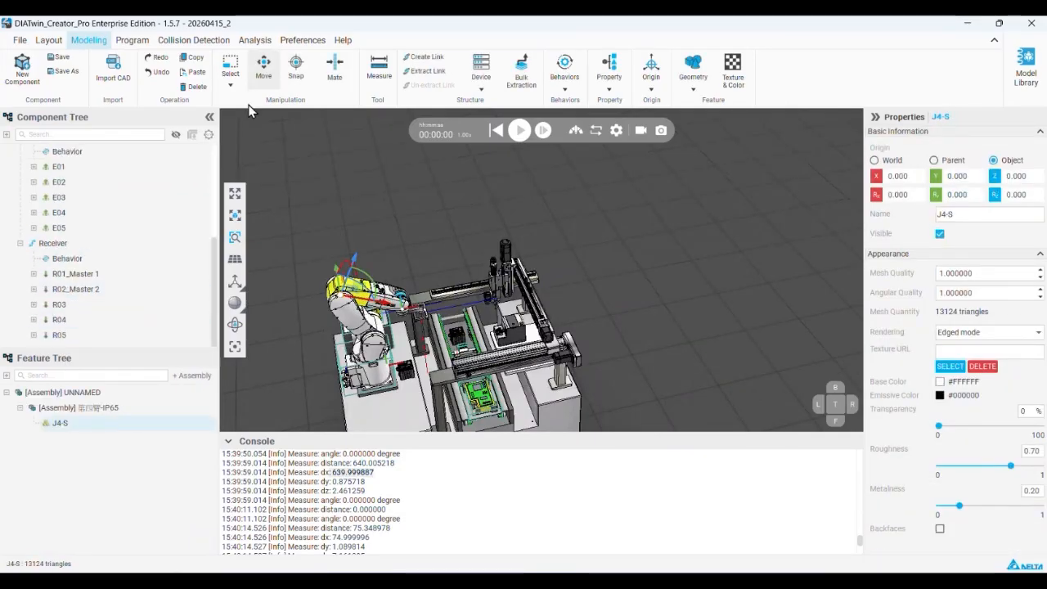
Inspect Robot_DRV70L7A6313N's emitter and receiver signals in the I/O Settings and return to component modeling
click(131, 40)
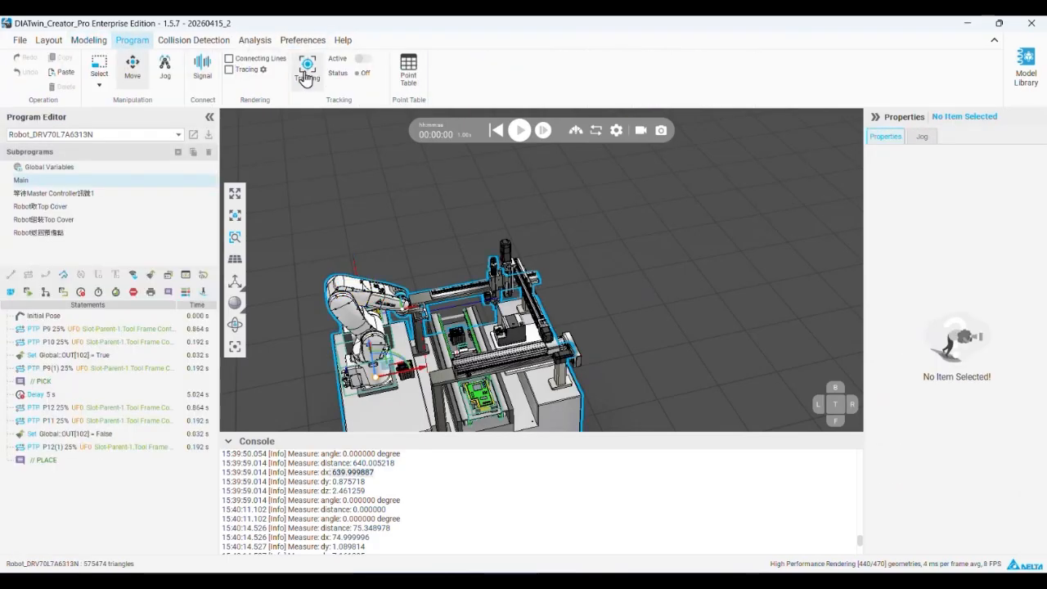
click(202, 67)
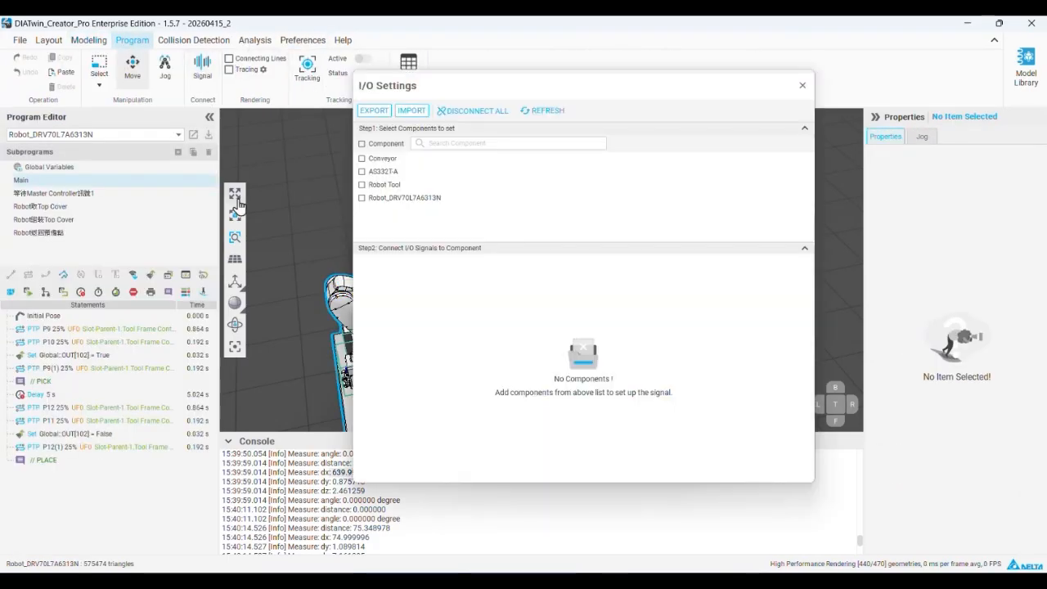
click(363, 198)
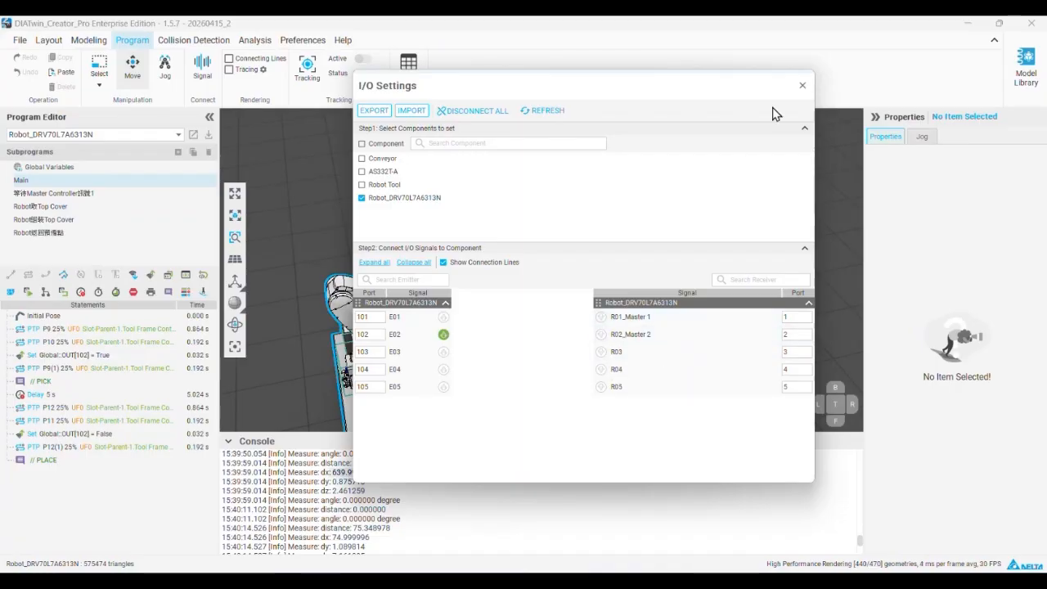
click(804, 87)
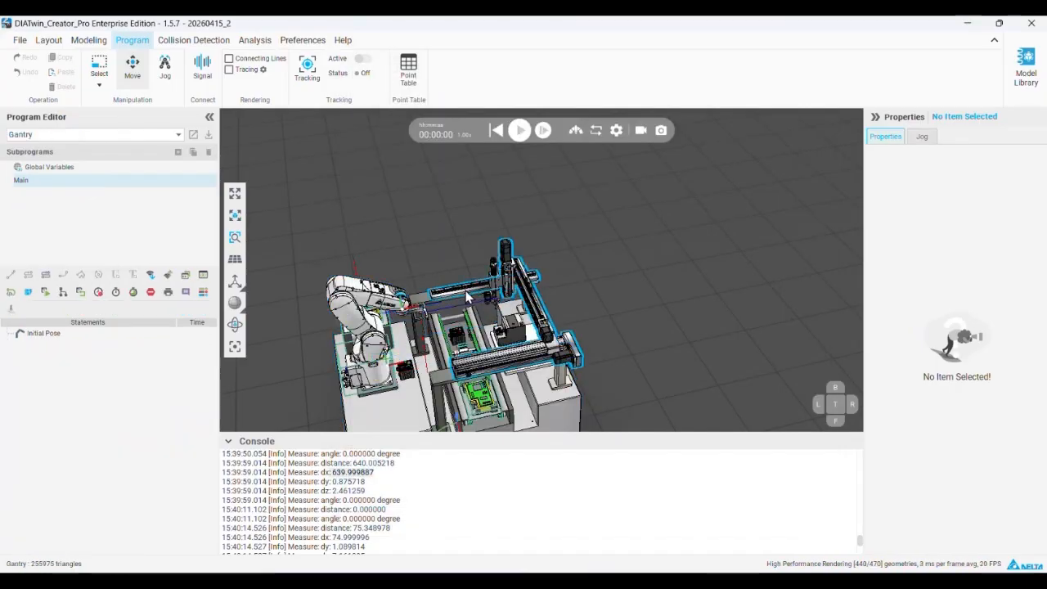
click(88, 40)
click(495, 286)
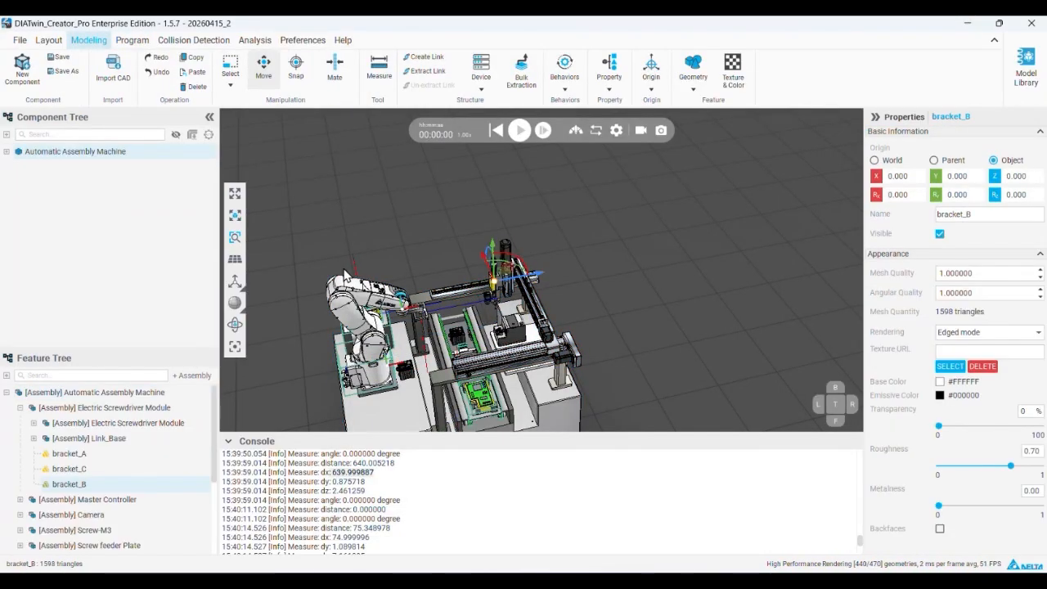
Select the Gantry component in the assembly and expand its Behavior, Link_Base and Link_X branches
click(450, 291)
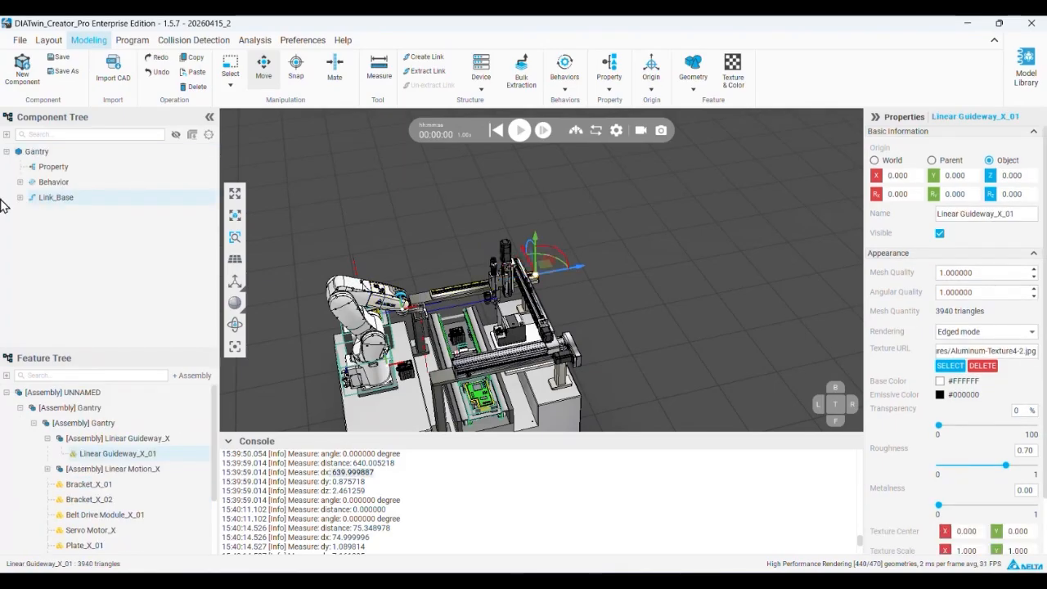
click(19, 181)
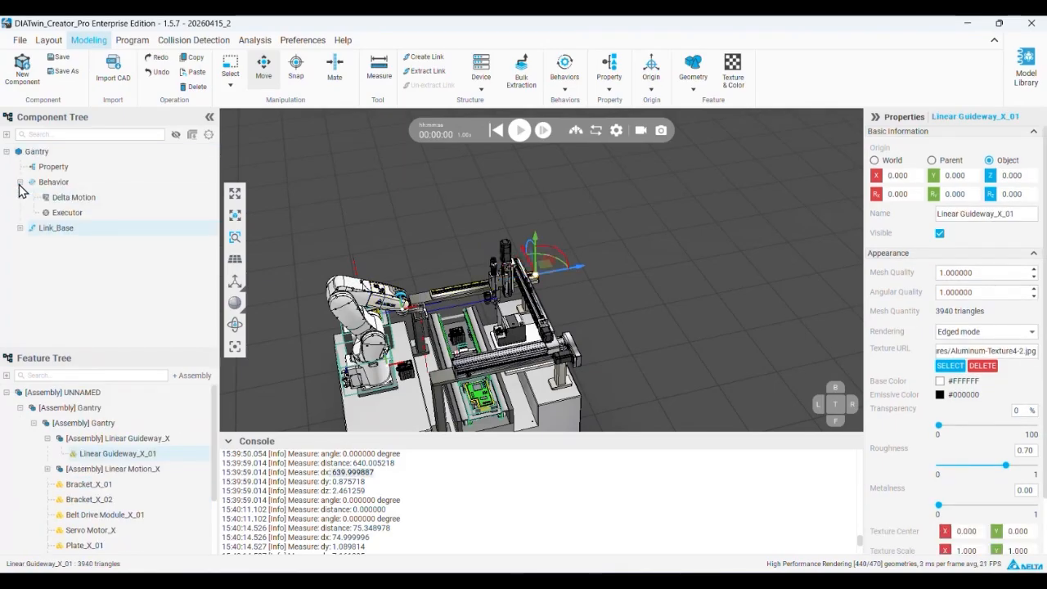
click(20, 229)
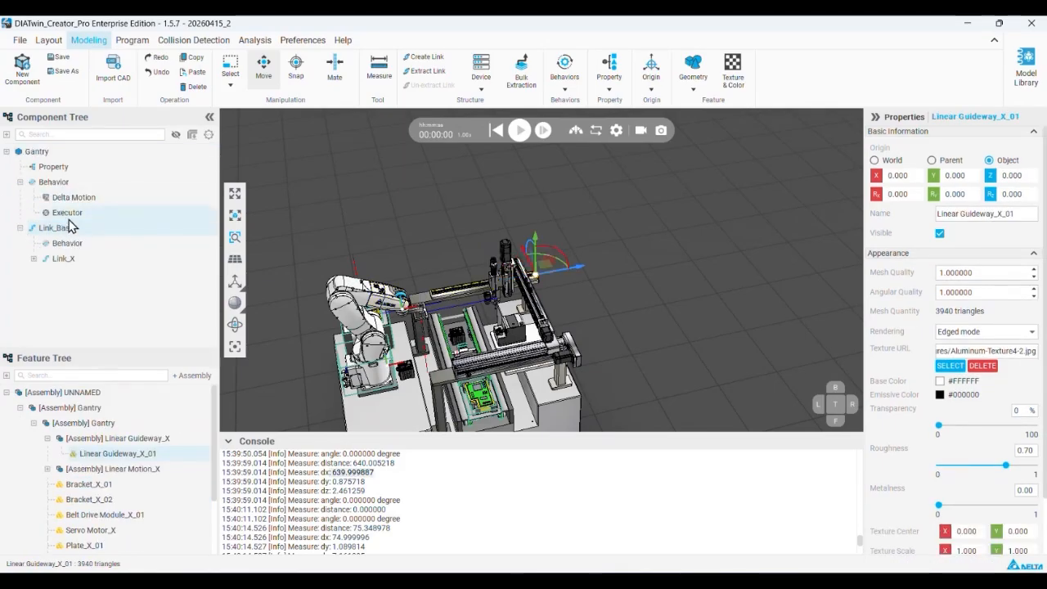
click(34, 258)
click(20, 228)
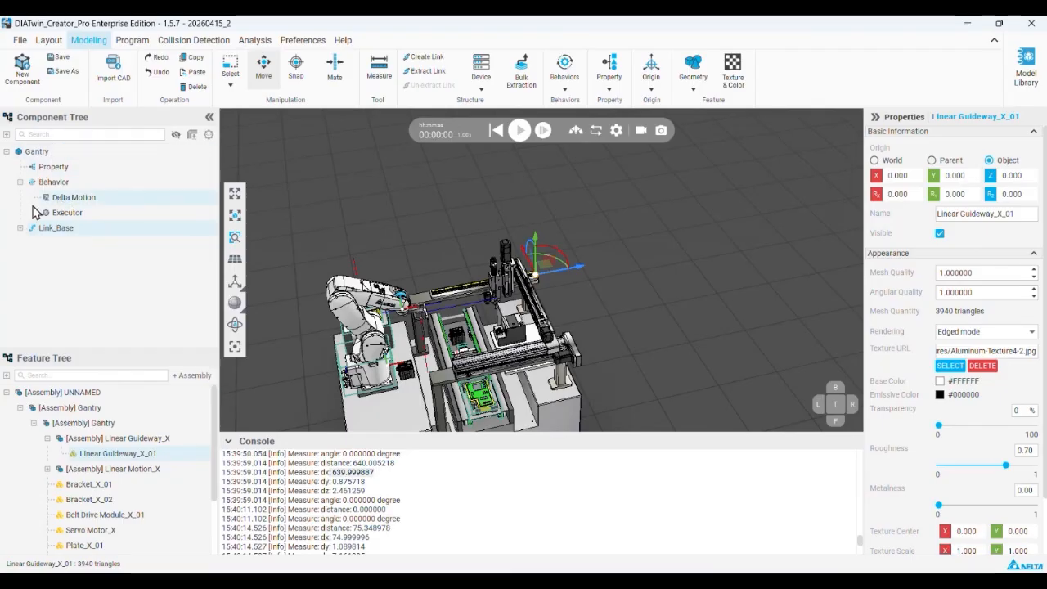
click(20, 228)
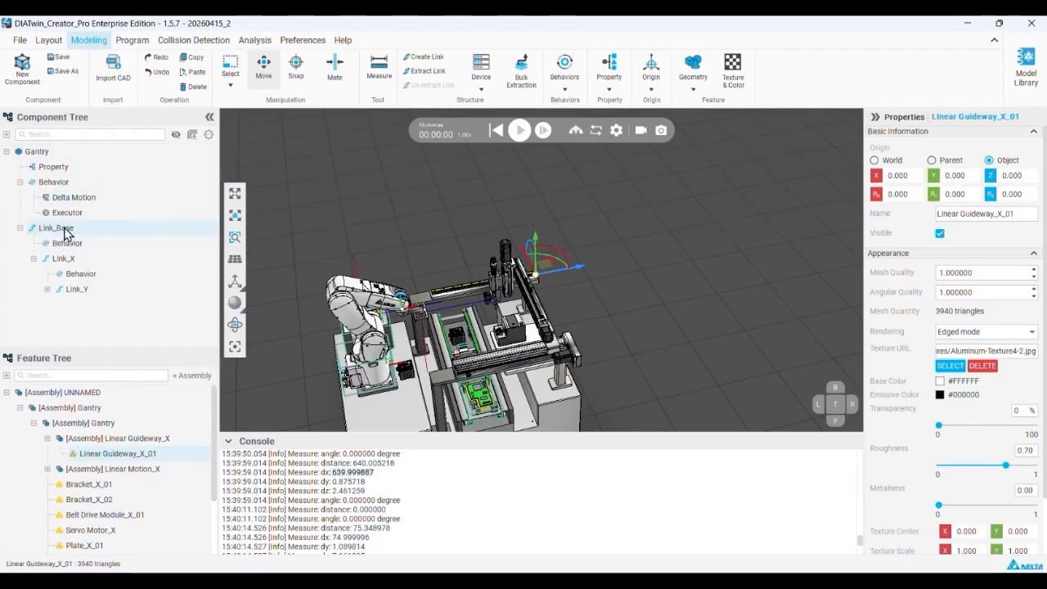
Add five emitter devices named R0, numbered from 1, to the Gantry's Link_Base
right_click(69, 234)
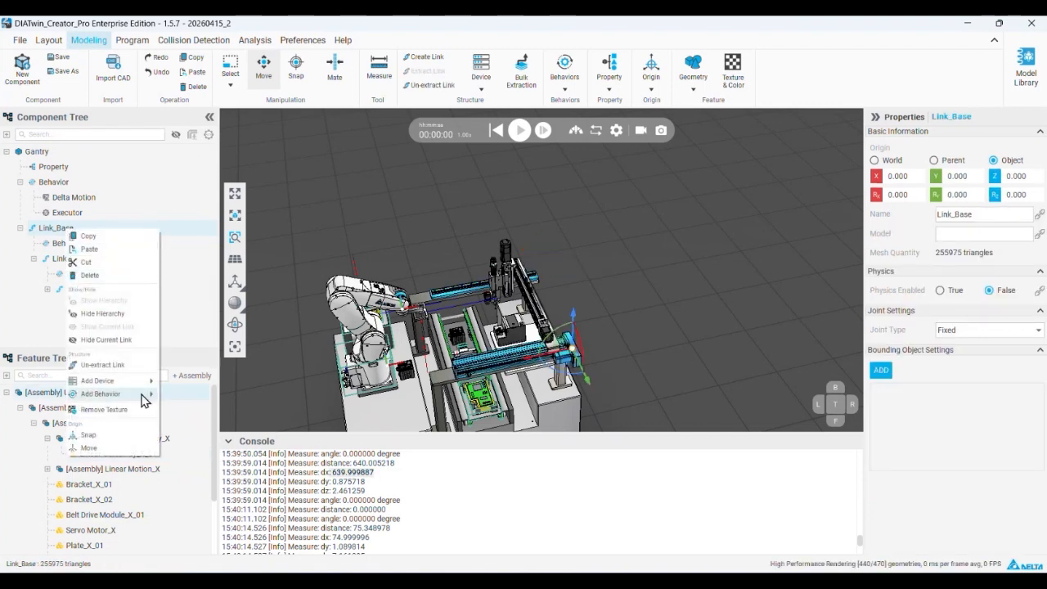
mouse_move(140, 383)
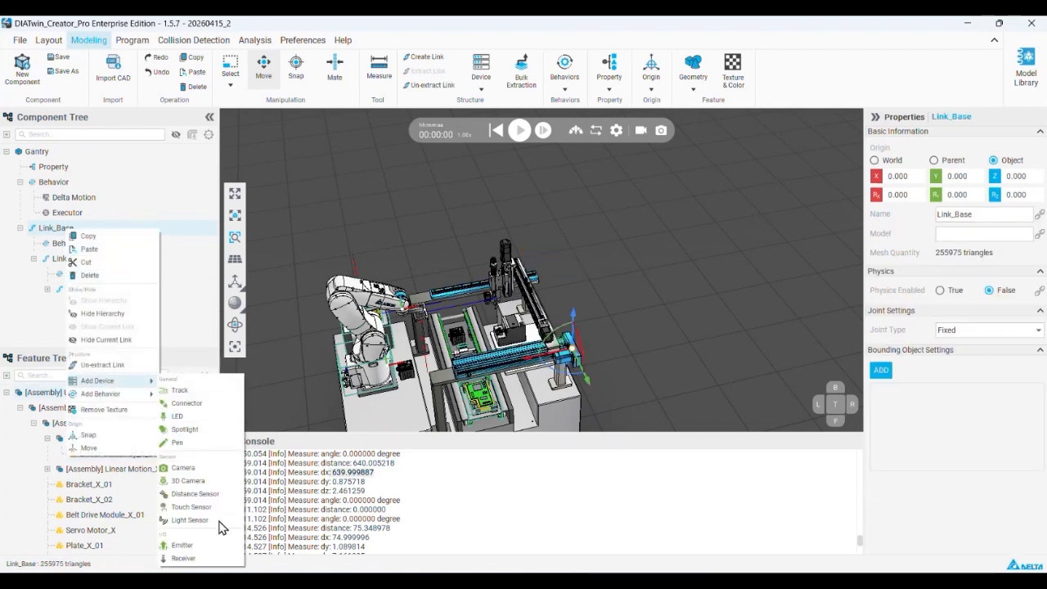
click(220, 552)
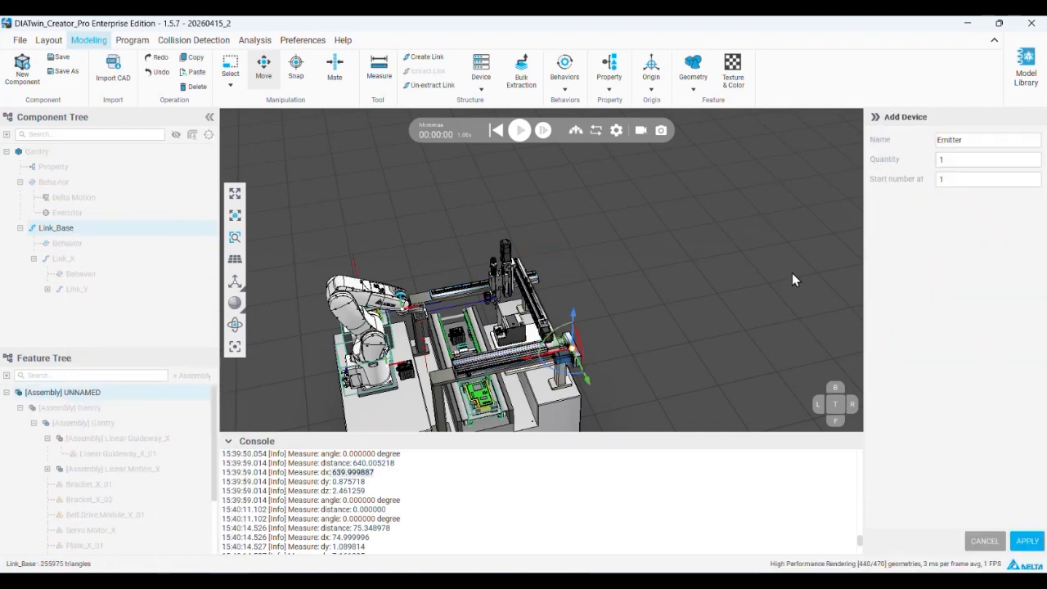
drag(979, 161, 941, 159)
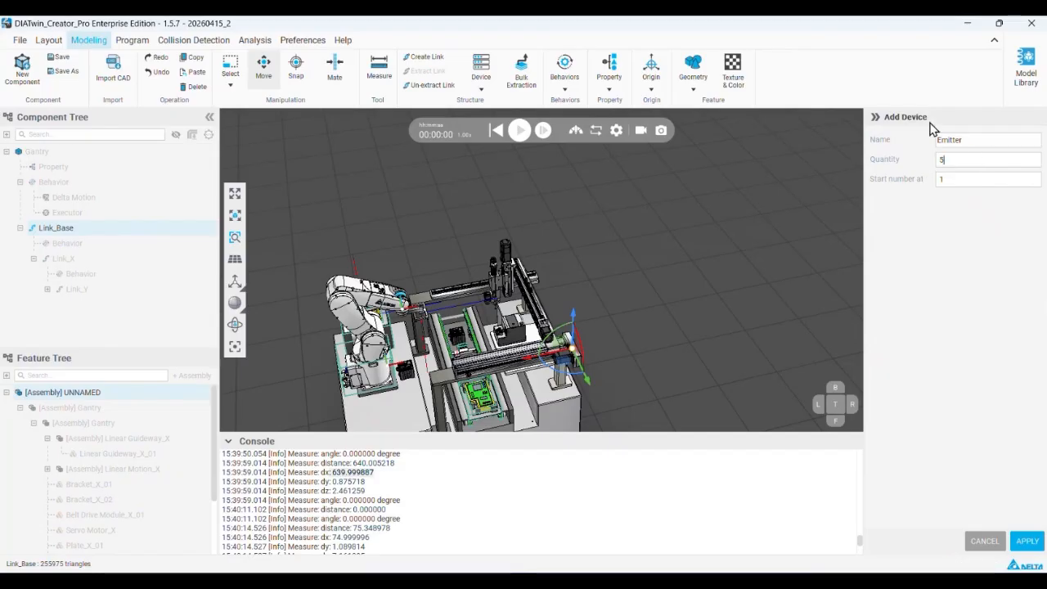
drag(976, 139, 914, 139)
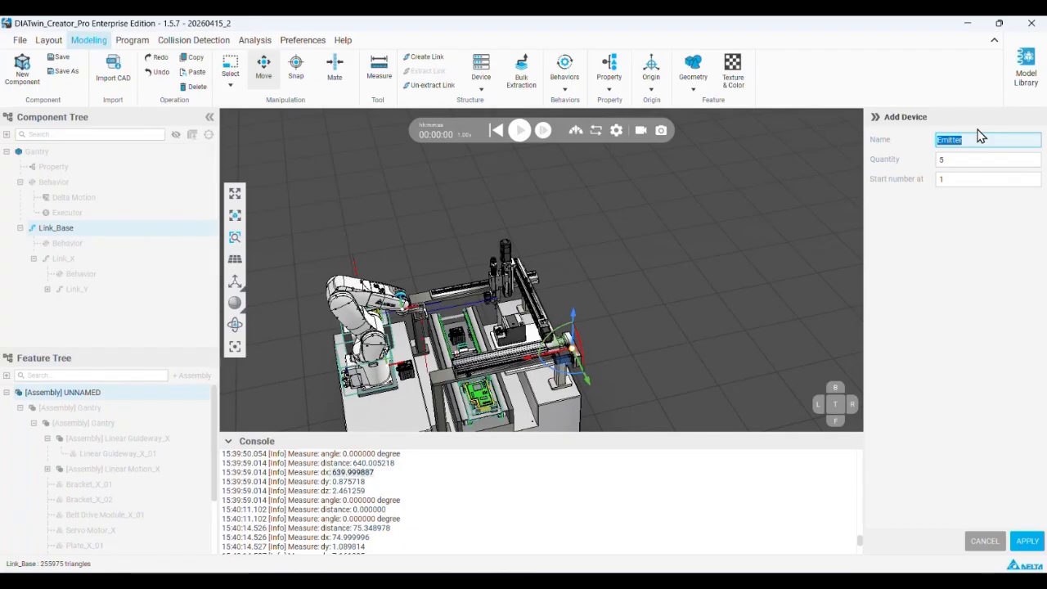
text(R0)
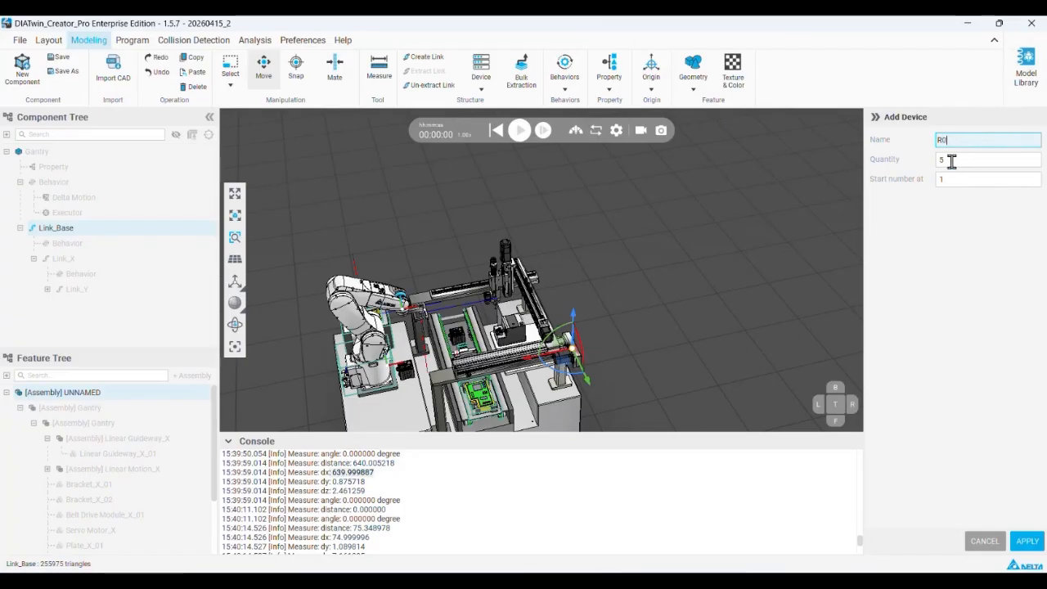
click(1026, 542)
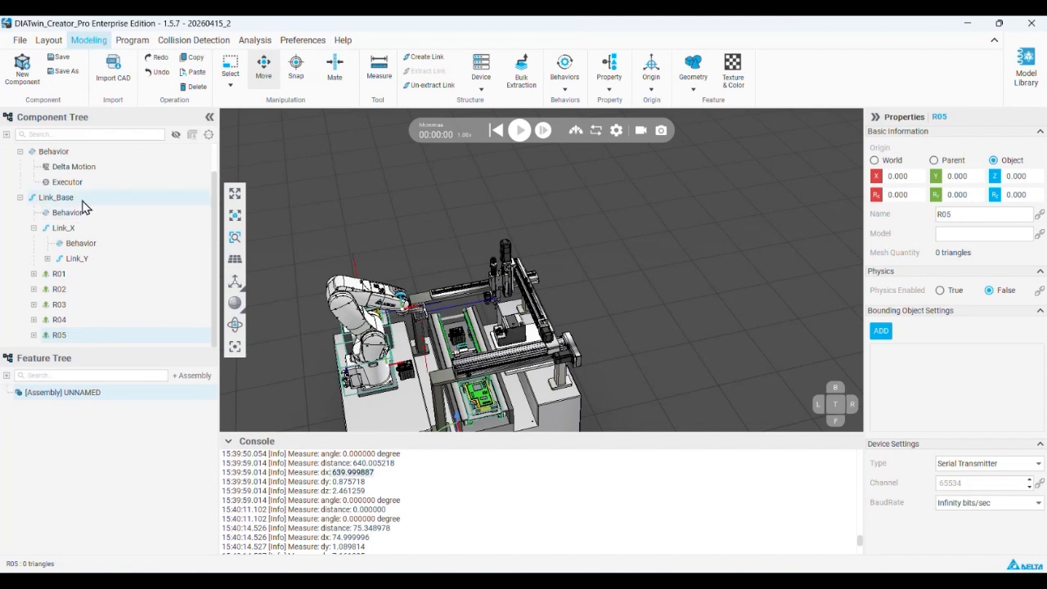
Delete the misnamed emitters R01 to R05 from Link_Base
right_click(87, 337)
click(114, 380)
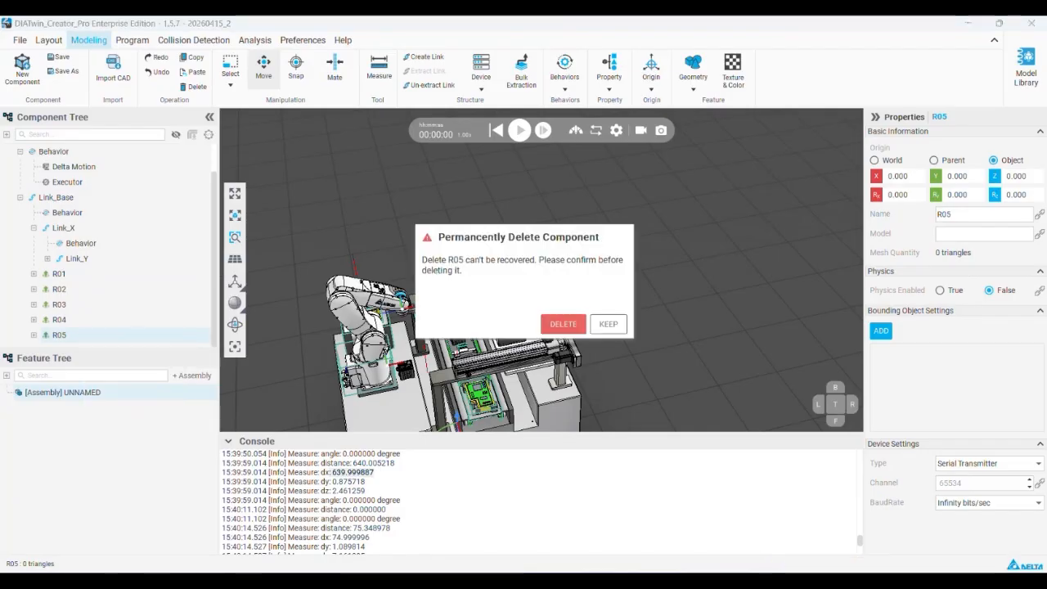
click(561, 324)
right_click(149, 318)
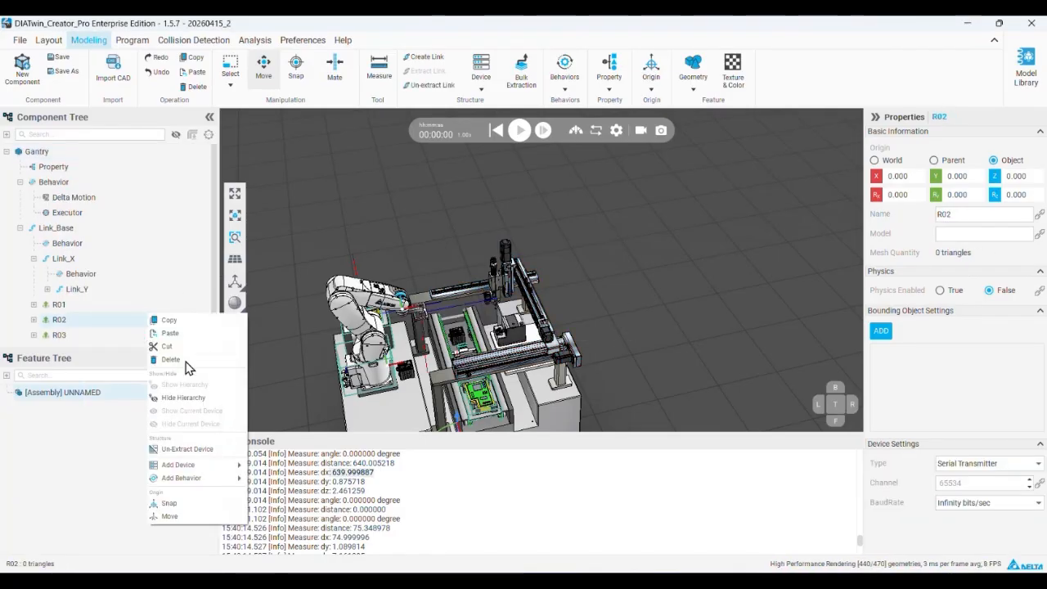
click(171, 359)
click(561, 324)
right_click(88, 321)
click(185, 373)
click(561, 324)
right_click(104, 321)
click(158, 368)
click(561, 322)
click(128, 309)
right_click(127, 307)
click(146, 348)
click(561, 323)
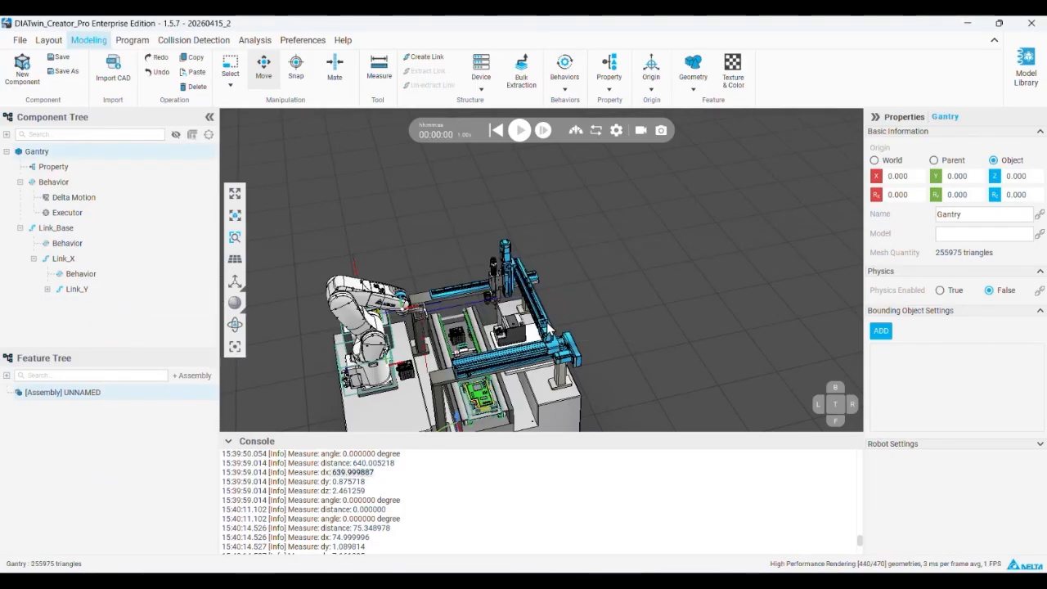
Add five emitter devices named E0, numbered from 1, to Link_Base
click(84, 232)
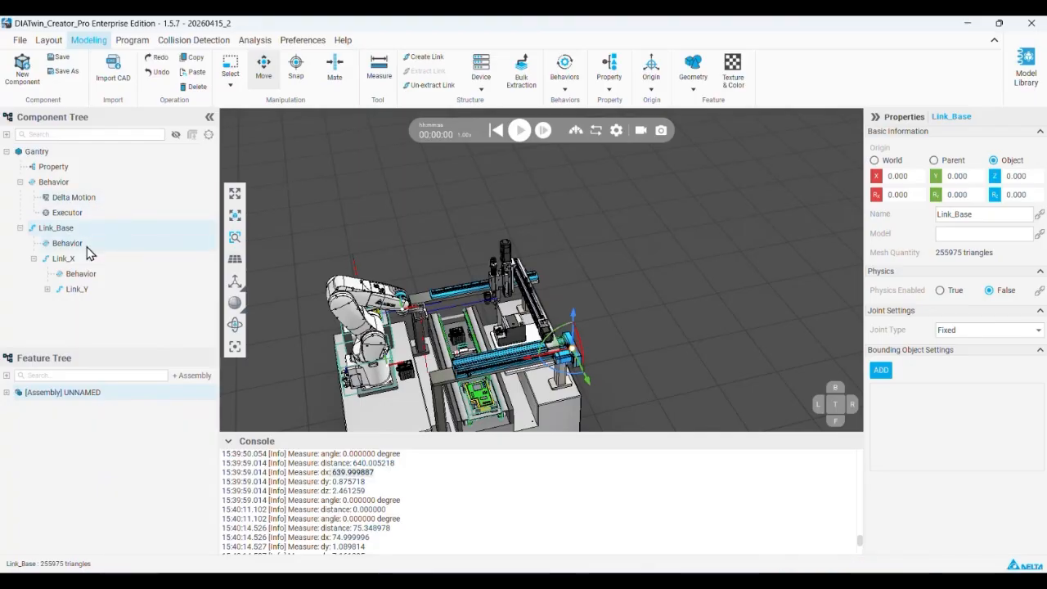
right_click(92, 231)
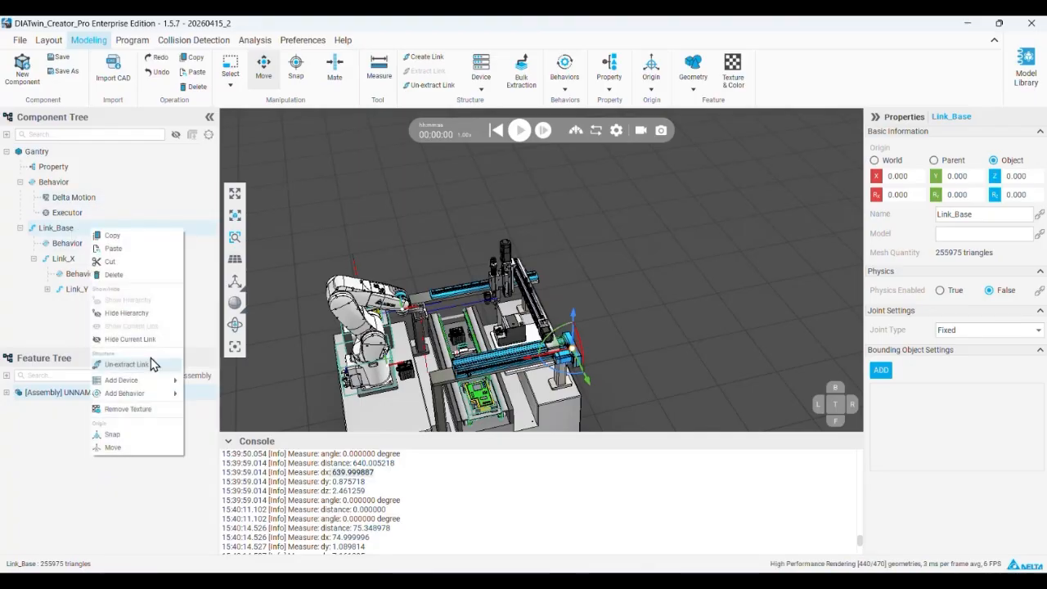
mouse_move(144, 380)
click(219, 546)
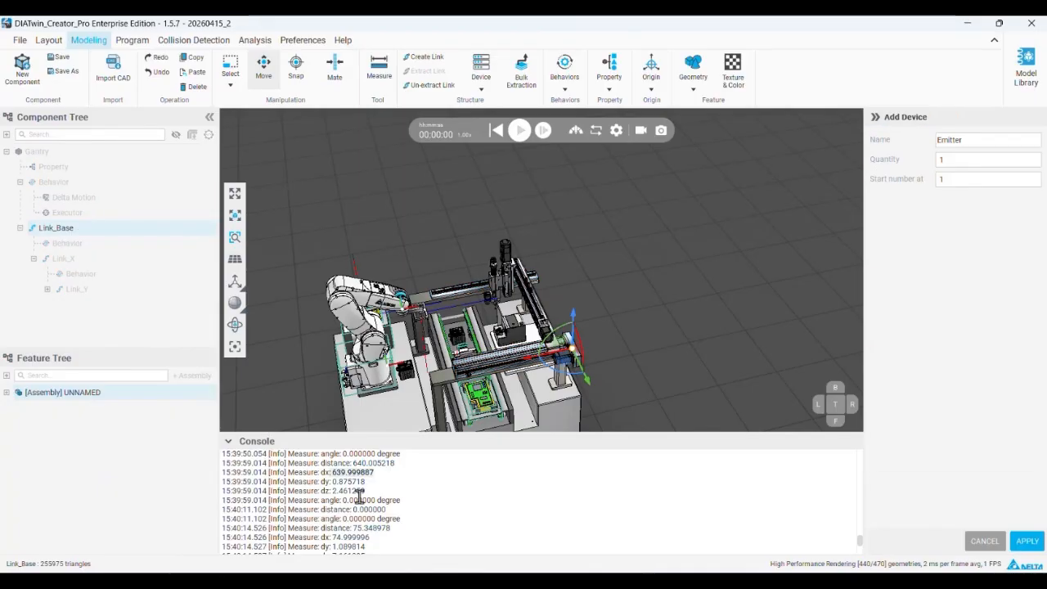
click(944, 140)
double_click(945, 140)
text(E)
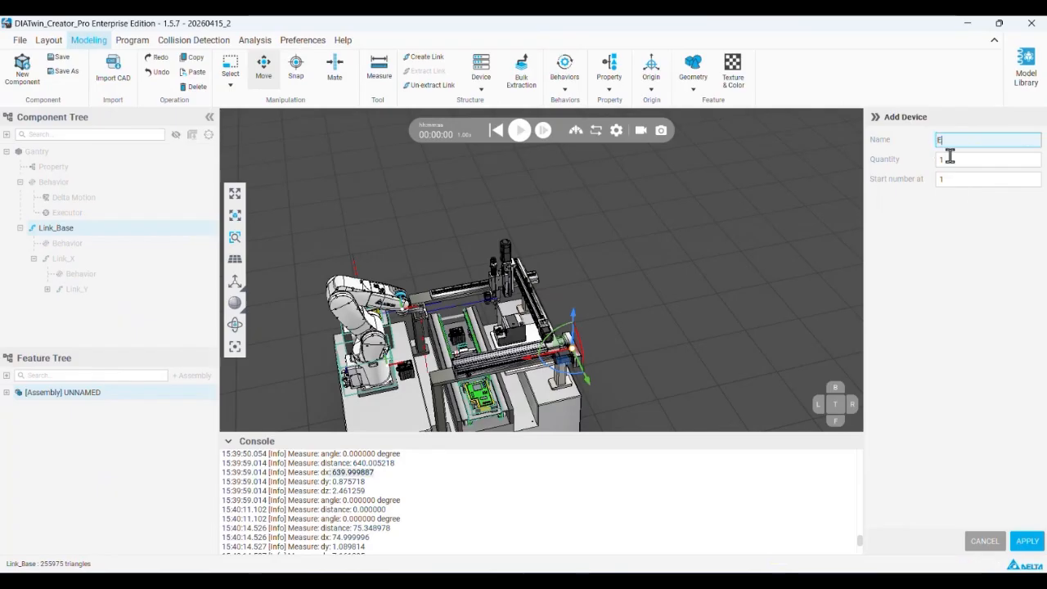
text(0)
key(Tab)
text(5)
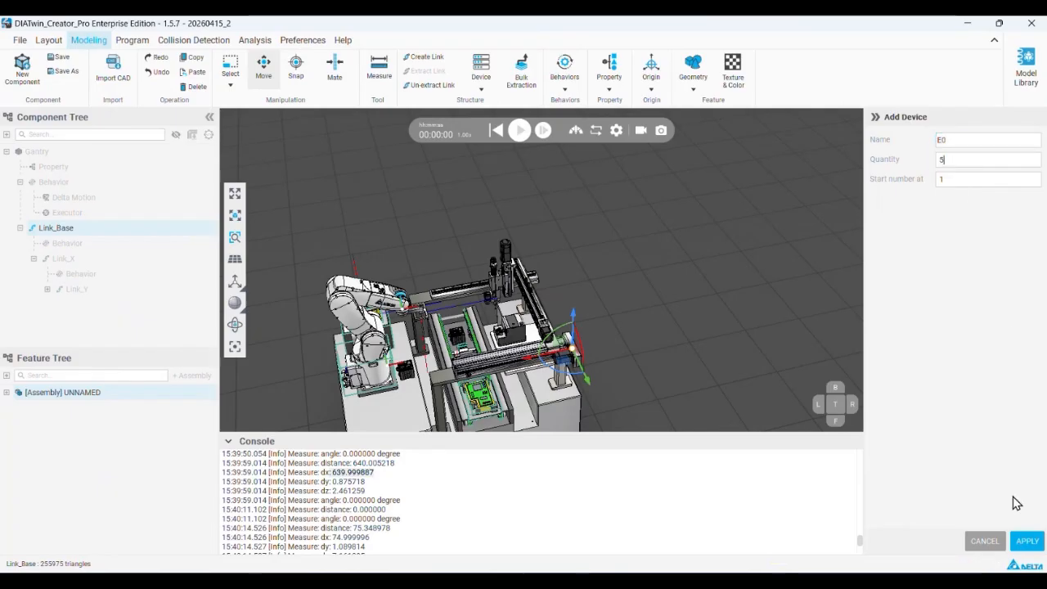
click(1026, 542)
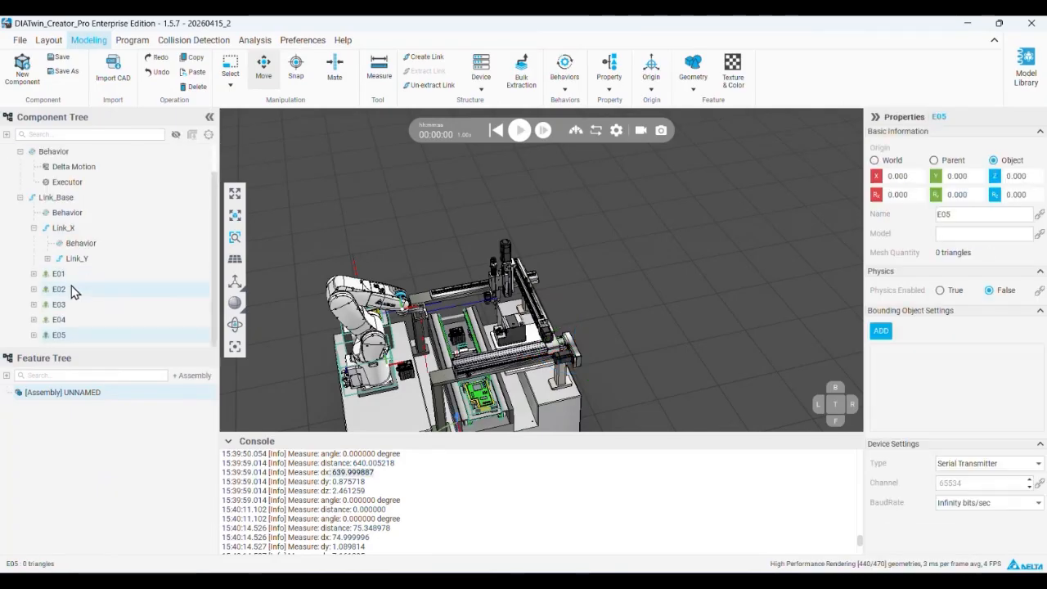
Add five receiver devices named R0, numbered from 1, to Link_Base
click(73, 205)
right_click(74, 205)
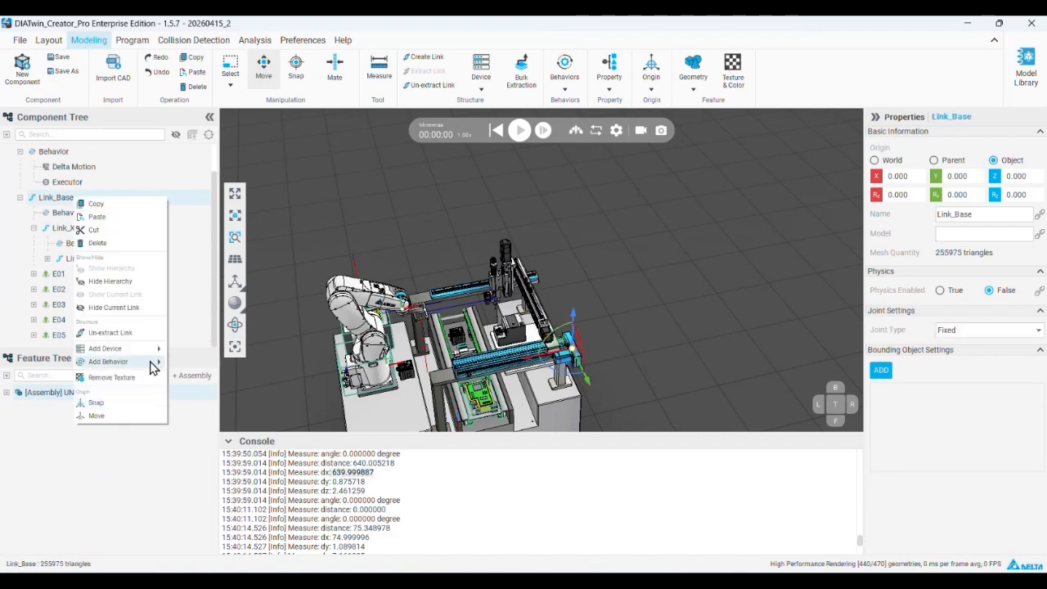
mouse_move(150, 349)
click(193, 526)
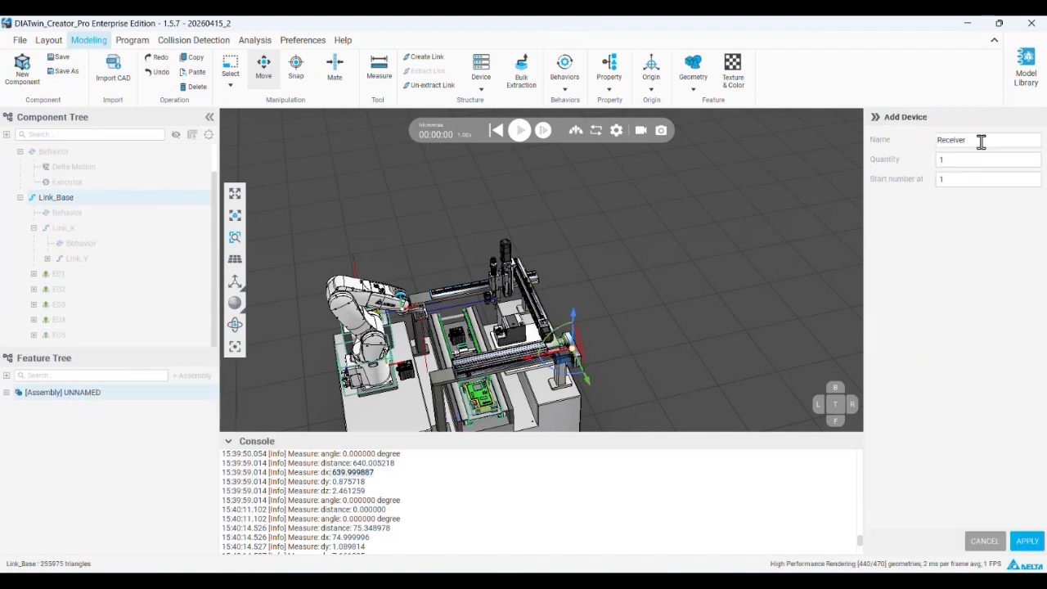
text(5)
click(928, 140)
text(R0)
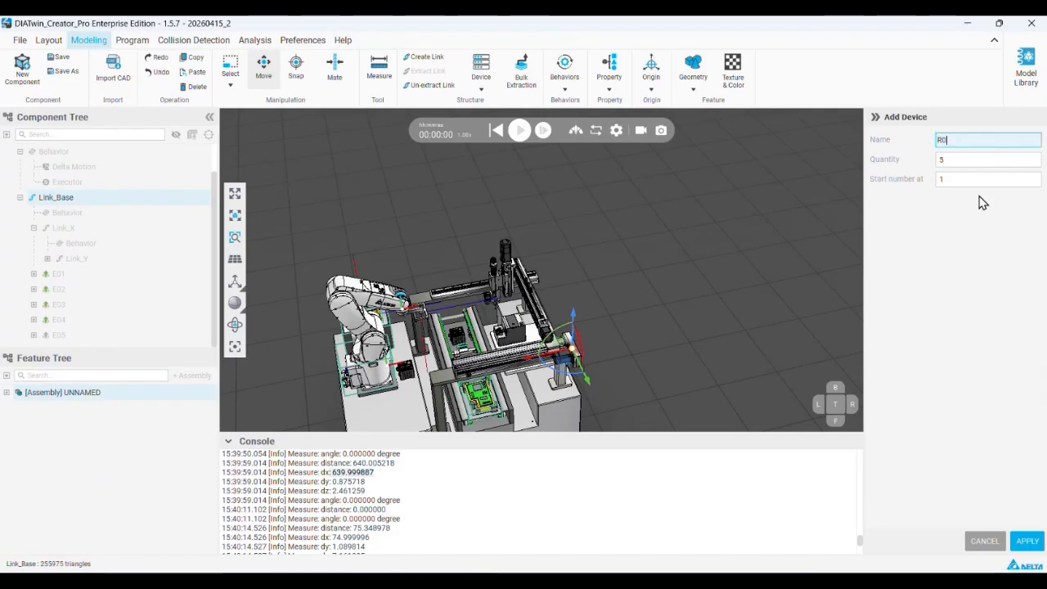
click(987, 322)
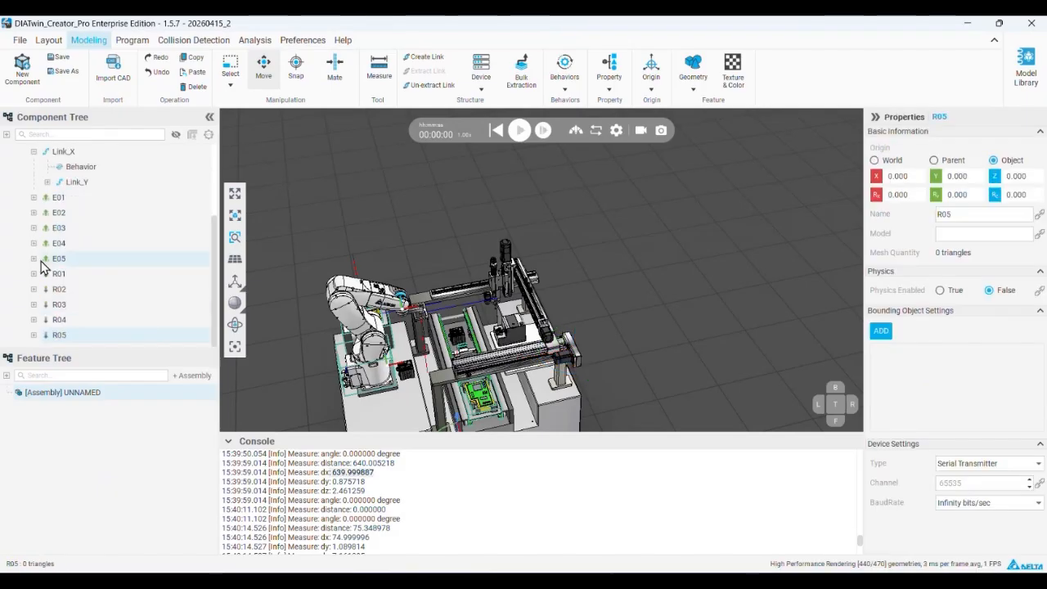
Open the I/O Settings and show the Gantry's emitter and receiver signals with a narrower receiver table
click(68, 204)
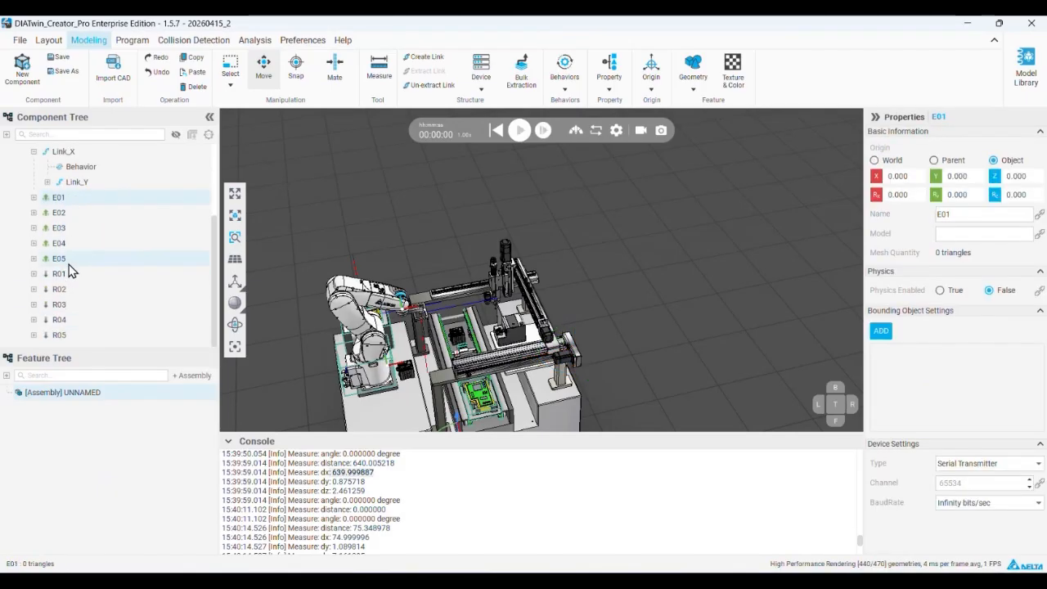
scroll(79, 268, up, 3)
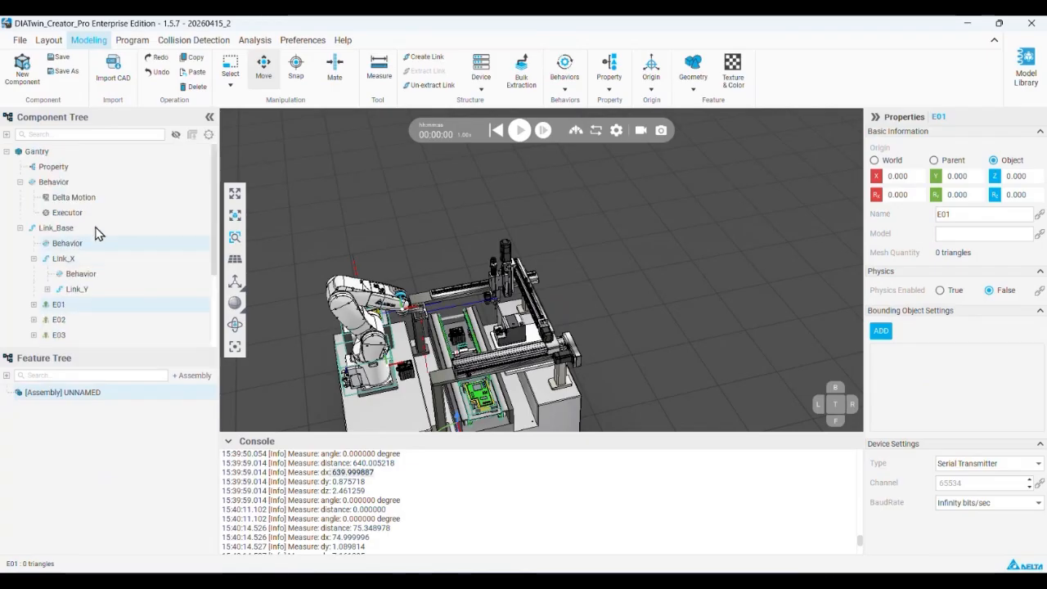
click(133, 41)
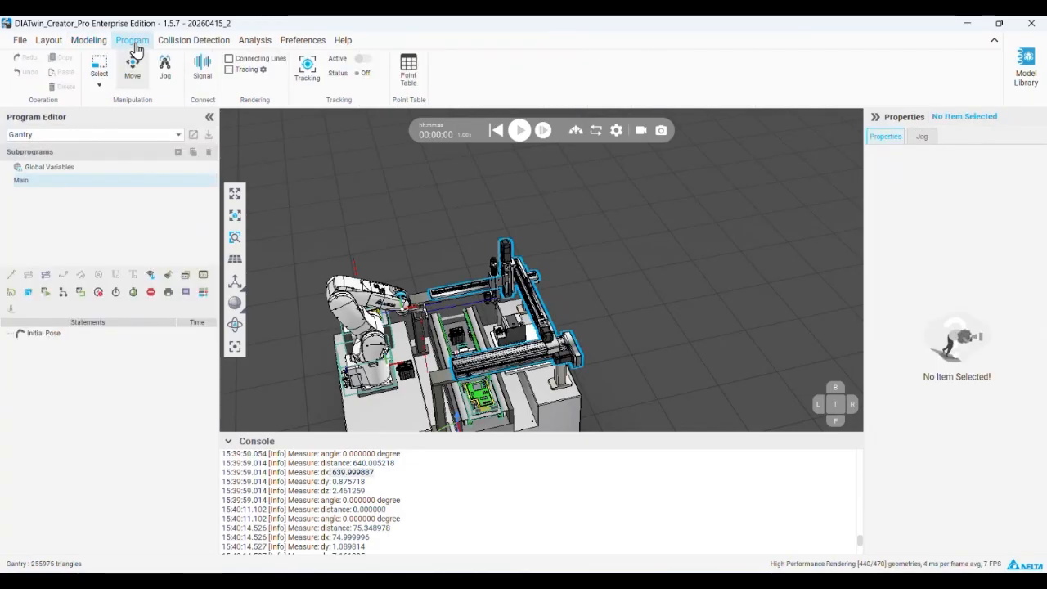
click(202, 69)
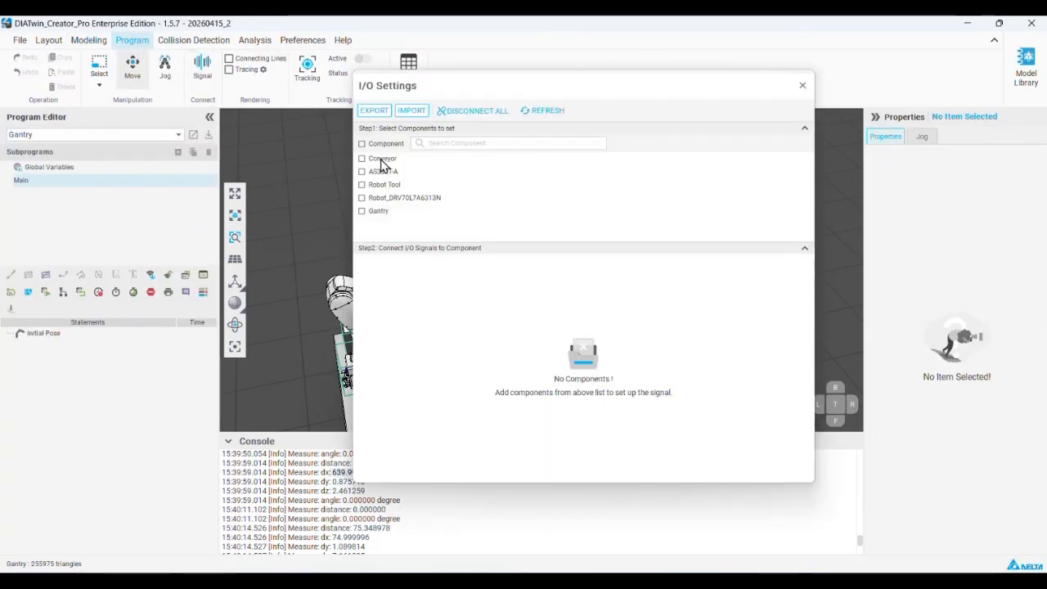
click(364, 212)
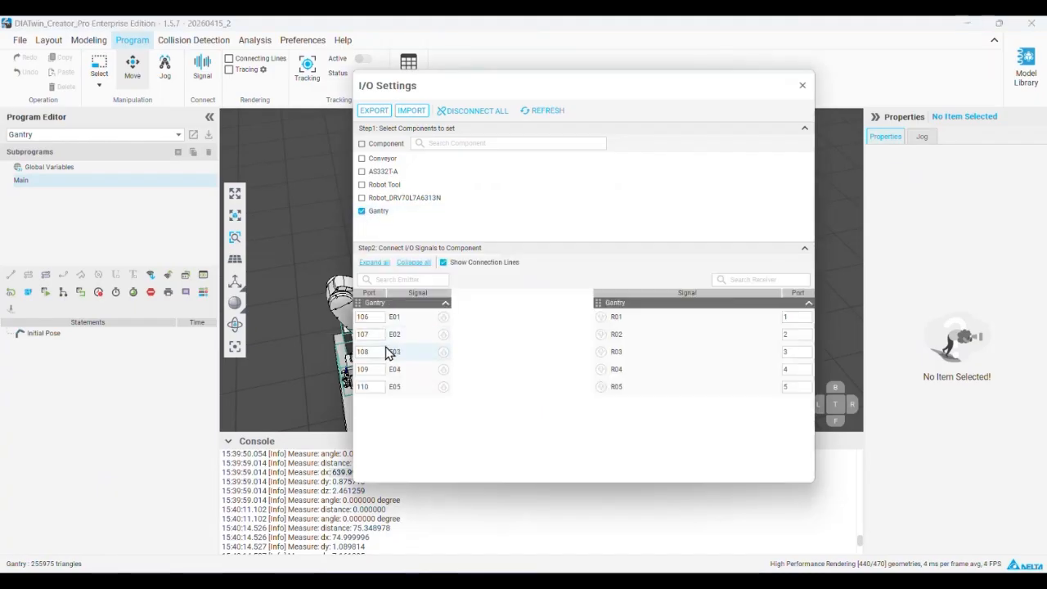
drag(594, 293, 668, 294)
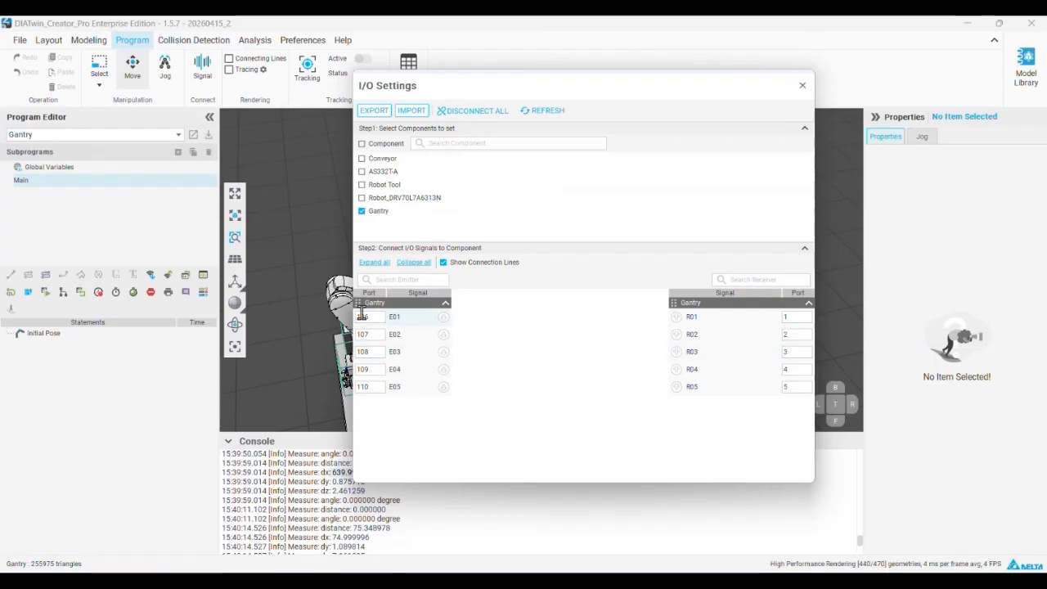
Assign ports 101, 102, 103, 104 and 105 to the Gantry's emitter signals E01 to E05
drag(375, 317, 357, 318)
text(101)
key(Tab)
text(102)
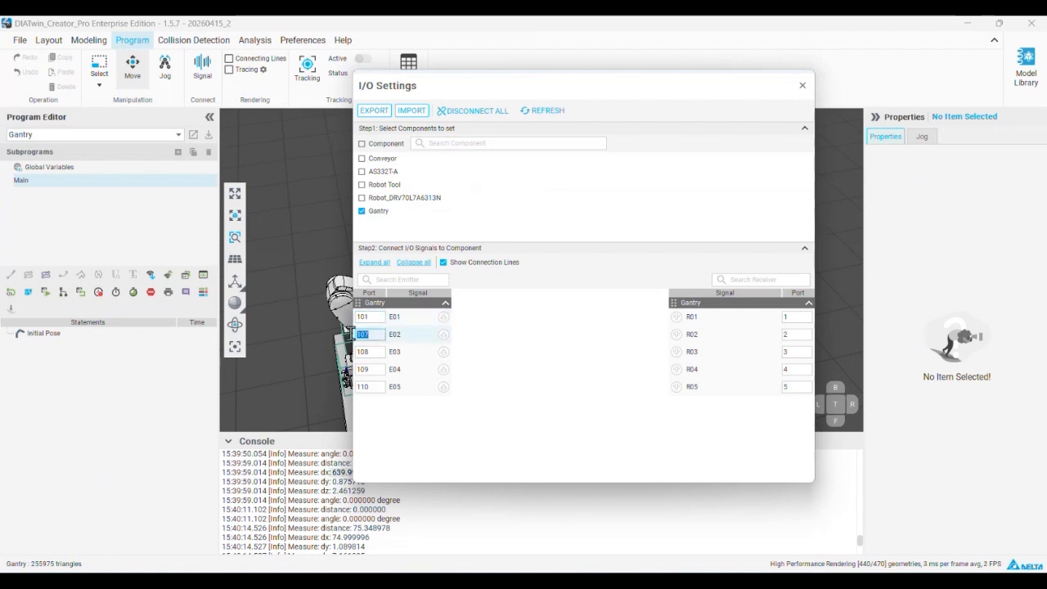
key(Tab)
text(103)
key(Tab)
text(104)
key(Tab)
text(105)
click(440, 405)
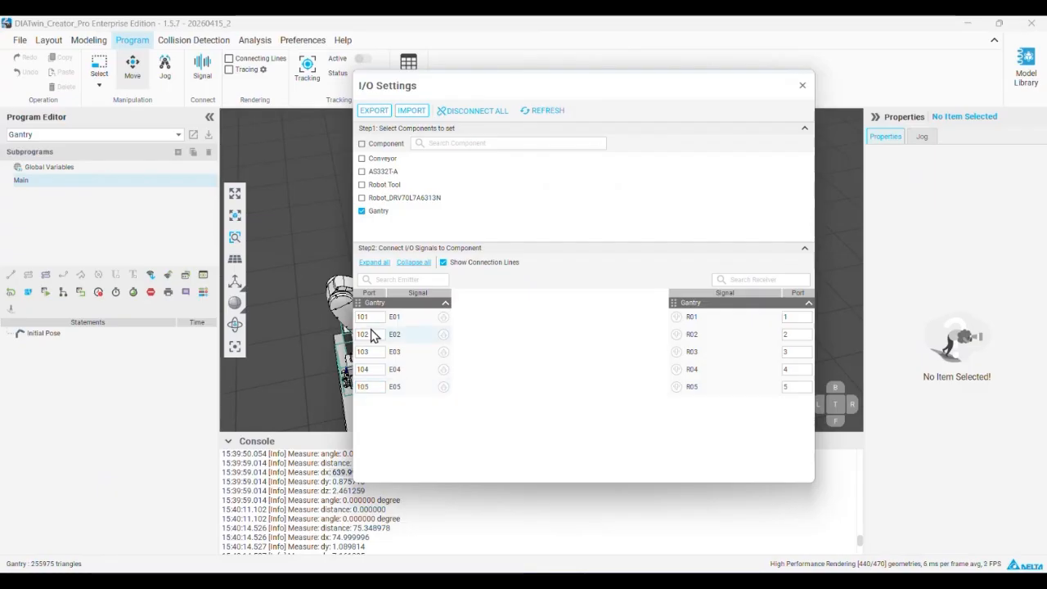
Add a Set output statement and a Wait input statement to the Gantry's Main program, with output port 101 for emitter E01
click(166, 275)
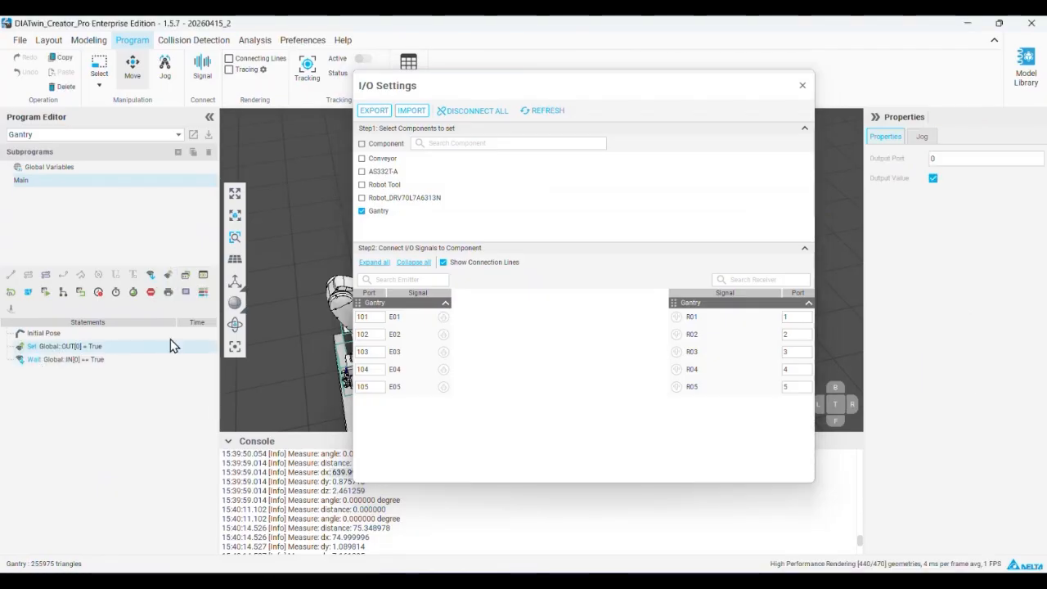
drag(958, 156, 928, 166)
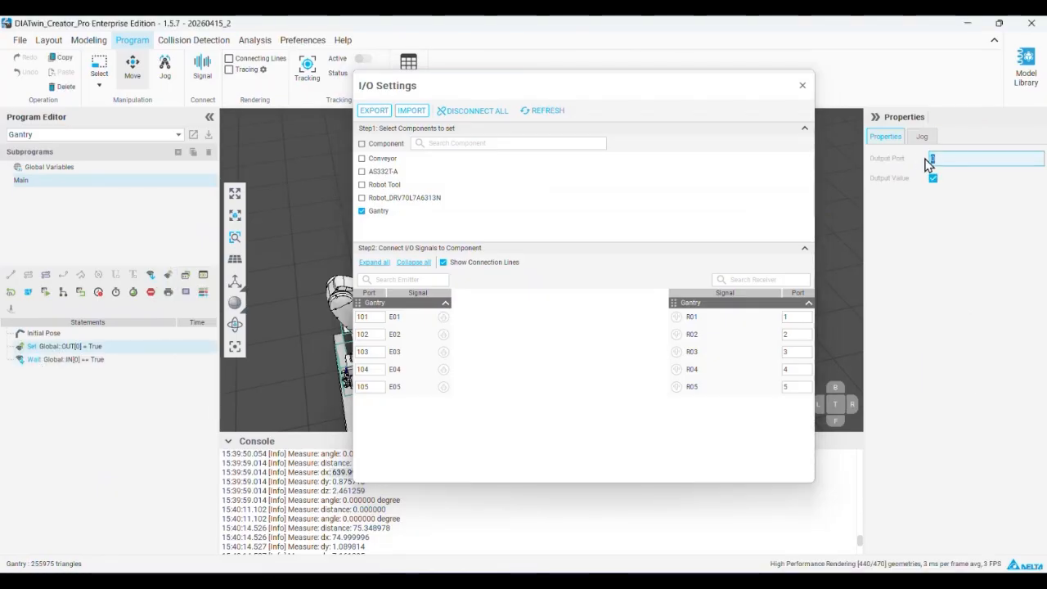
click(363, 317)
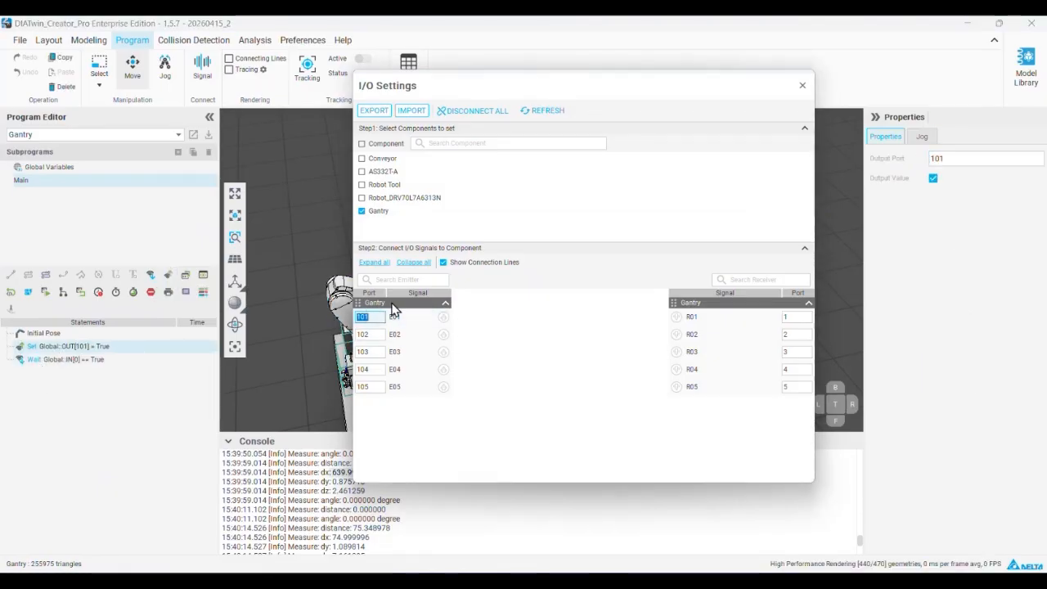
drag(444, 316, 700, 458)
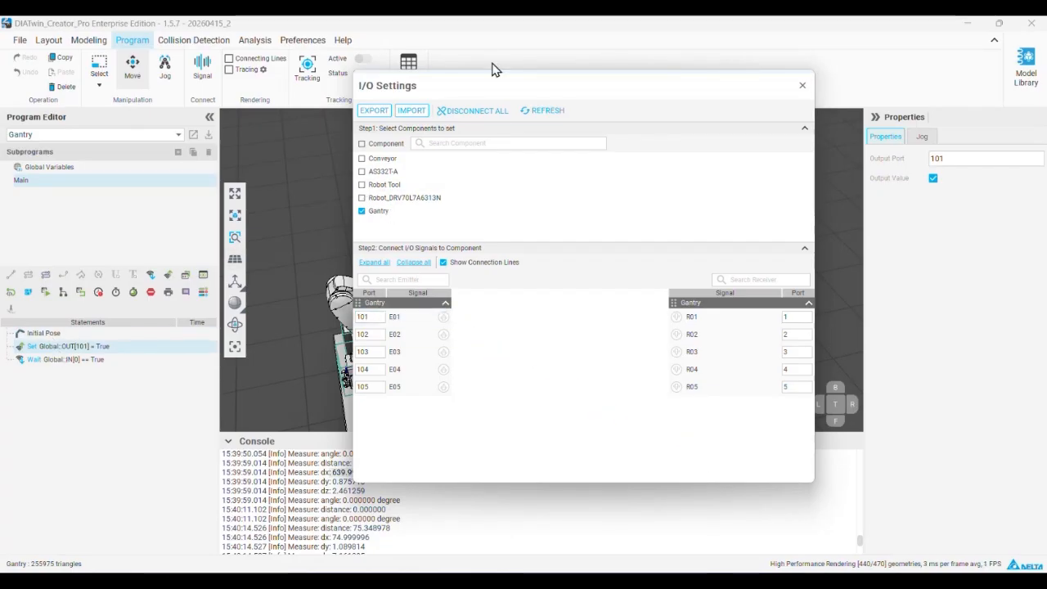
drag(513, 89, 716, 233)
scroll(443, 315, down, 2)
scroll(455, 332, up, 3)
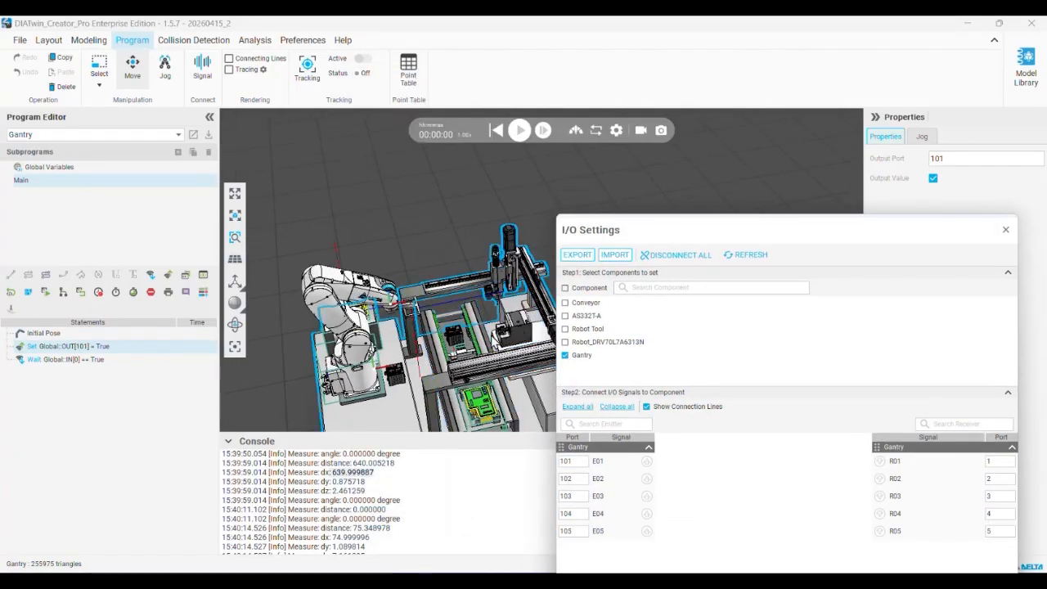
middle_drag(476, 338, 420, 316)
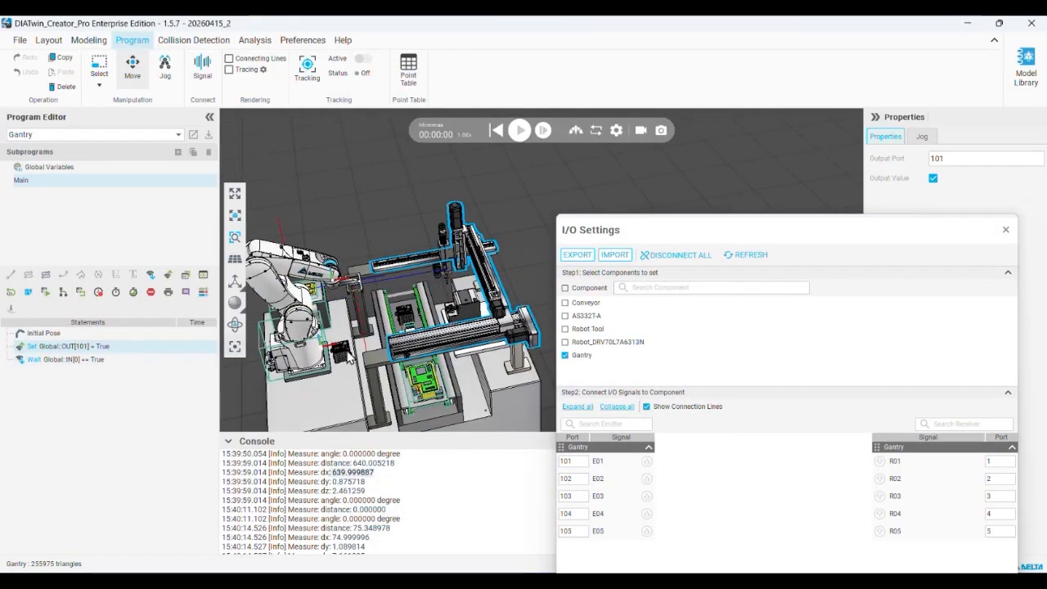
drag(699, 235, 454, 130)
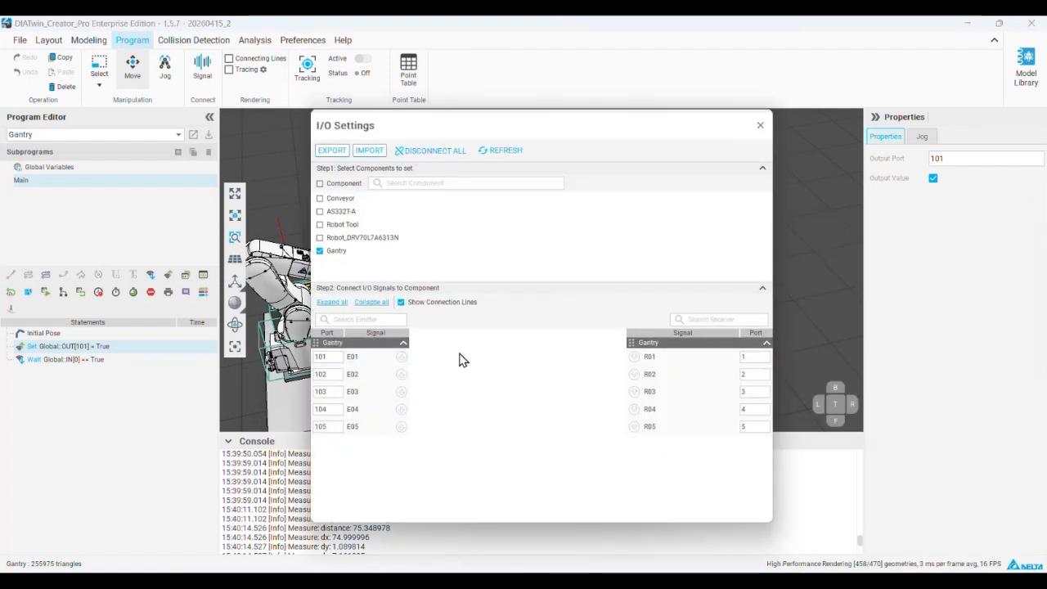
Delete the Set output and Wait input statements from the Gantry's Main program
right_click(111, 350)
click(121, 368)
right_click(110, 349)
click(121, 376)
Close the I/O Settings and show the port assignments of the Gantry's Executor behavior in the modeling workspace
click(760, 125)
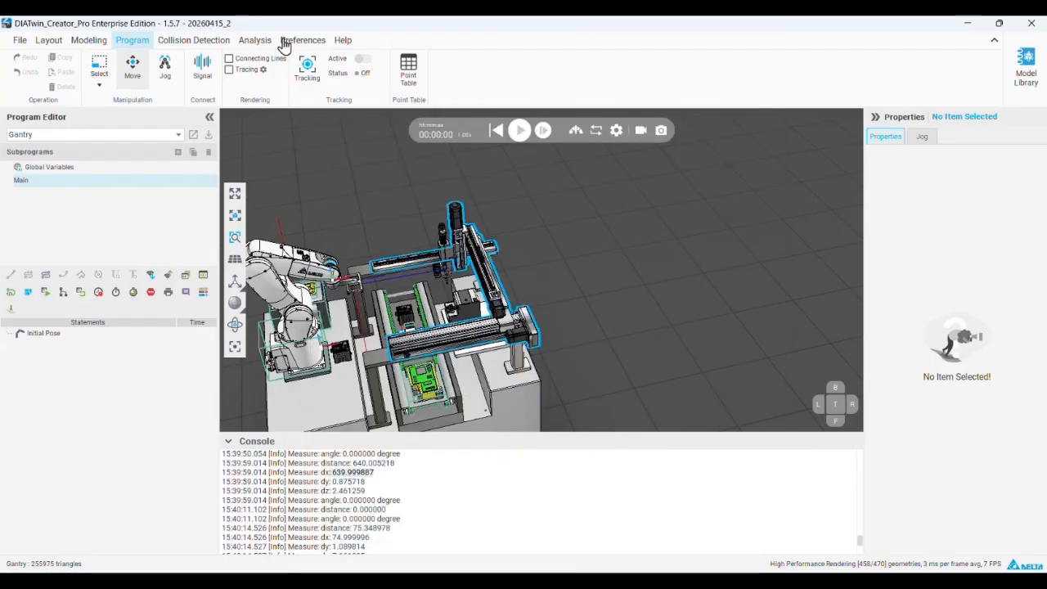
click(92, 41)
click(7, 151)
click(20, 182)
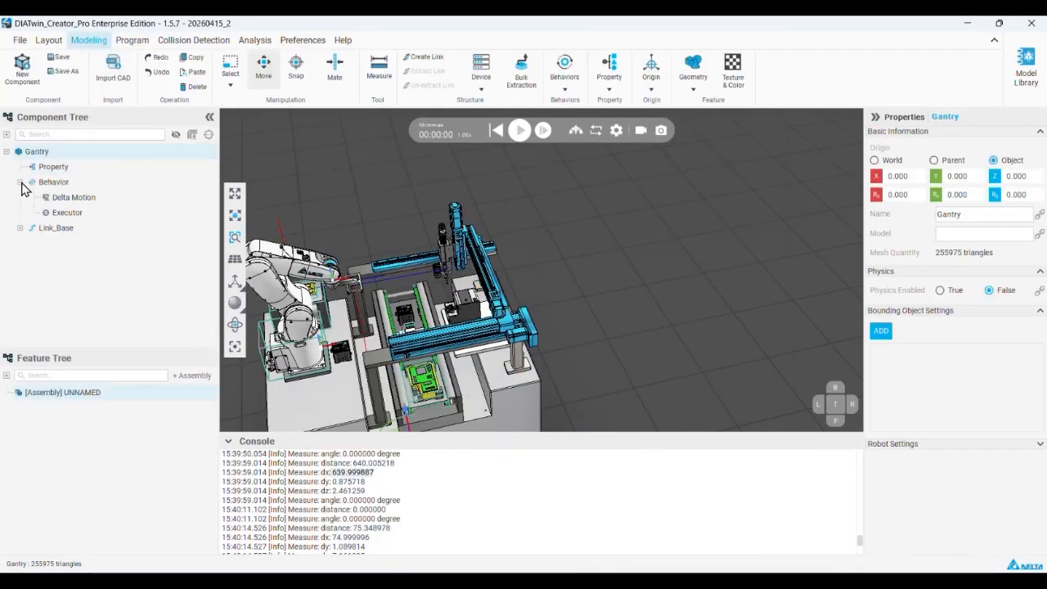
click(57, 212)
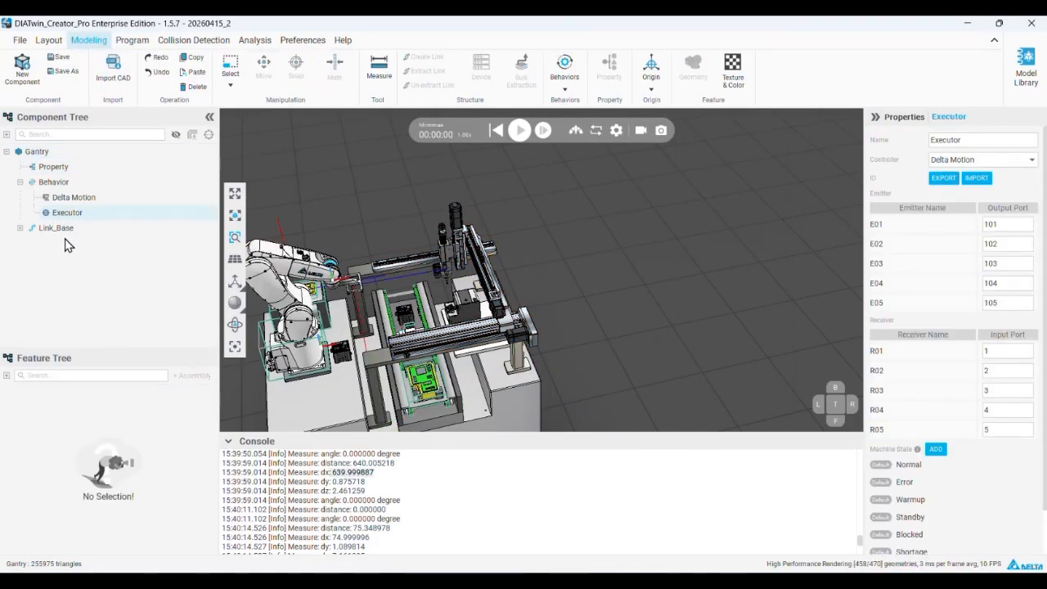
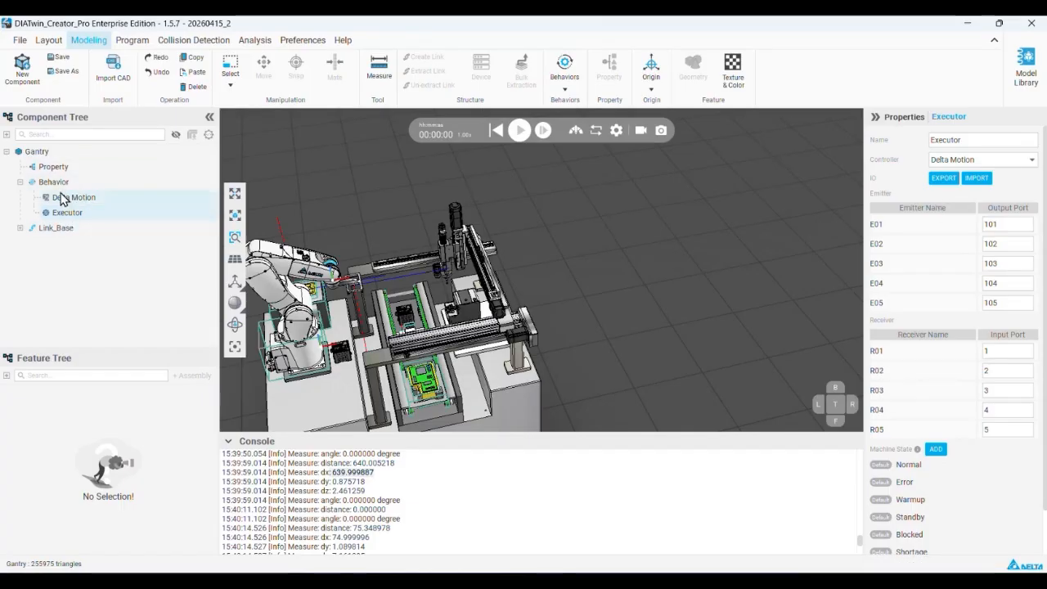
Select the AS332T-A component in the layout and open it in the modeling workspace
scroll(662, 315, down, 2)
middle_drag(499, 315, 403, 355)
middle_drag(519, 268, 399, 257)
scroll(401, 256, up, 2)
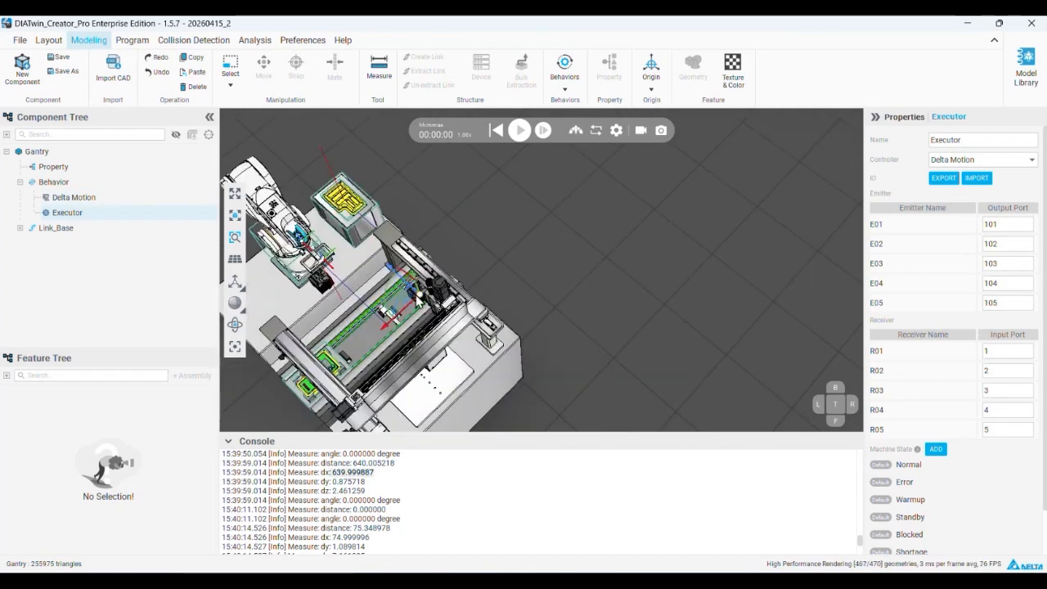
click(417, 301)
scroll(417, 299, up, 3)
scroll(417, 296, down, 4)
middle_drag(350, 283, 479, 216)
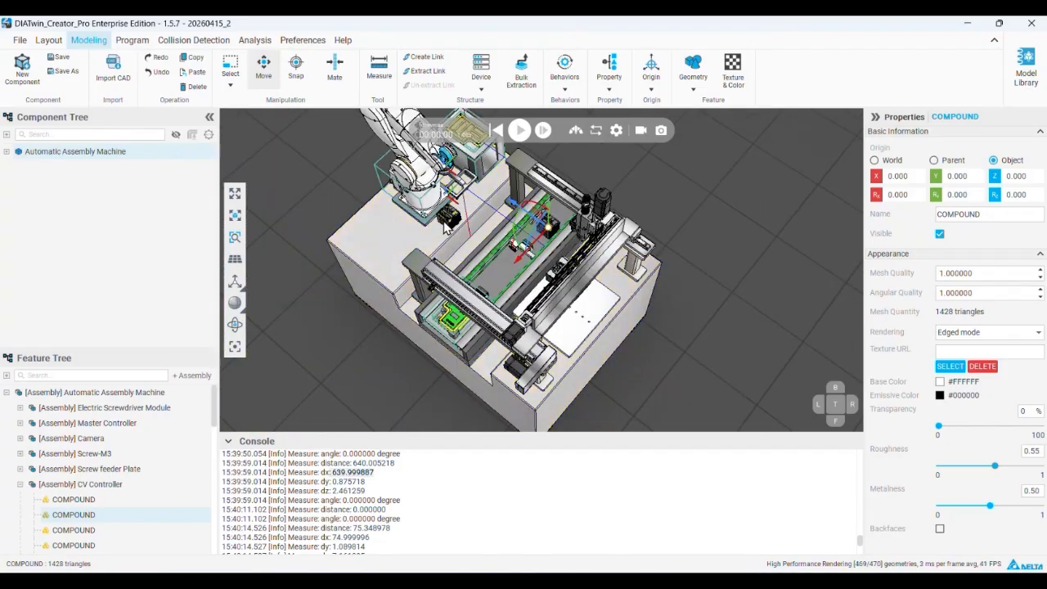
click(48, 40)
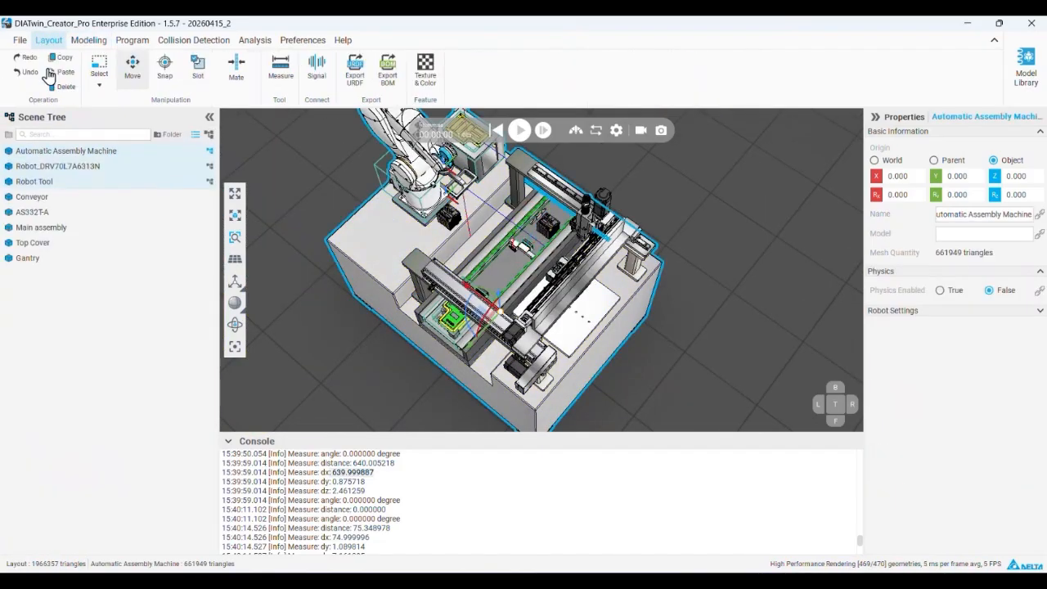
click(49, 212)
click(89, 41)
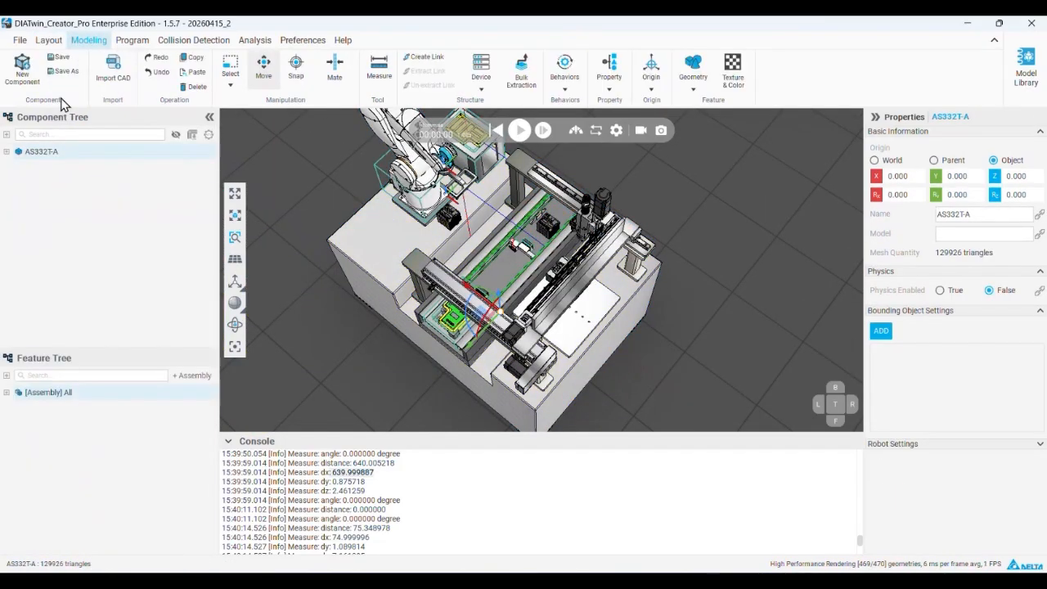
Examine AS332T-A's Servo Controller behavior and the emitter and receiver port assignments of its Executor
click(7, 152)
click(21, 181)
click(60, 201)
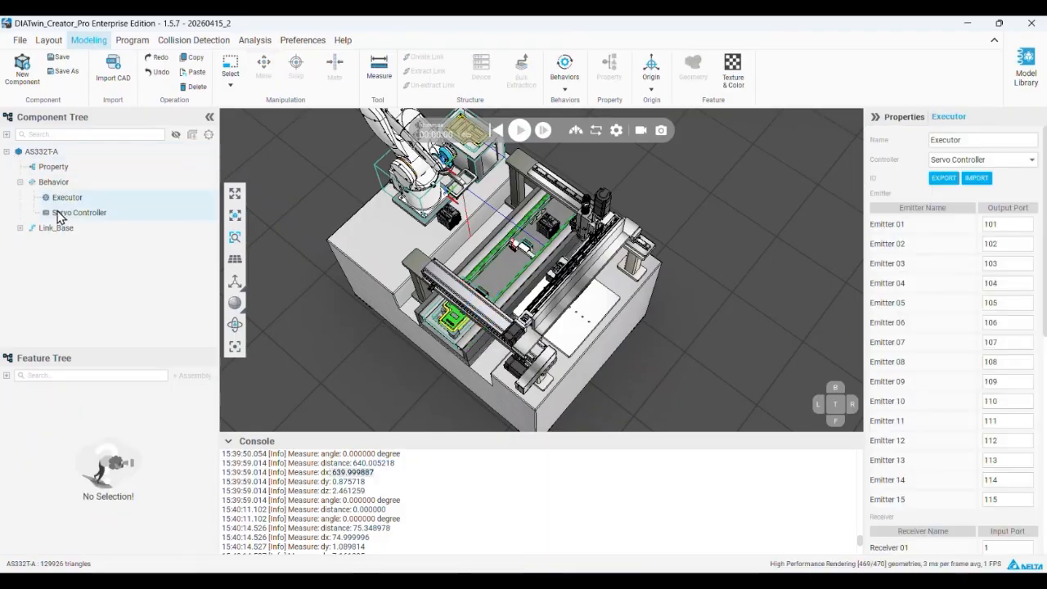
click(64, 213)
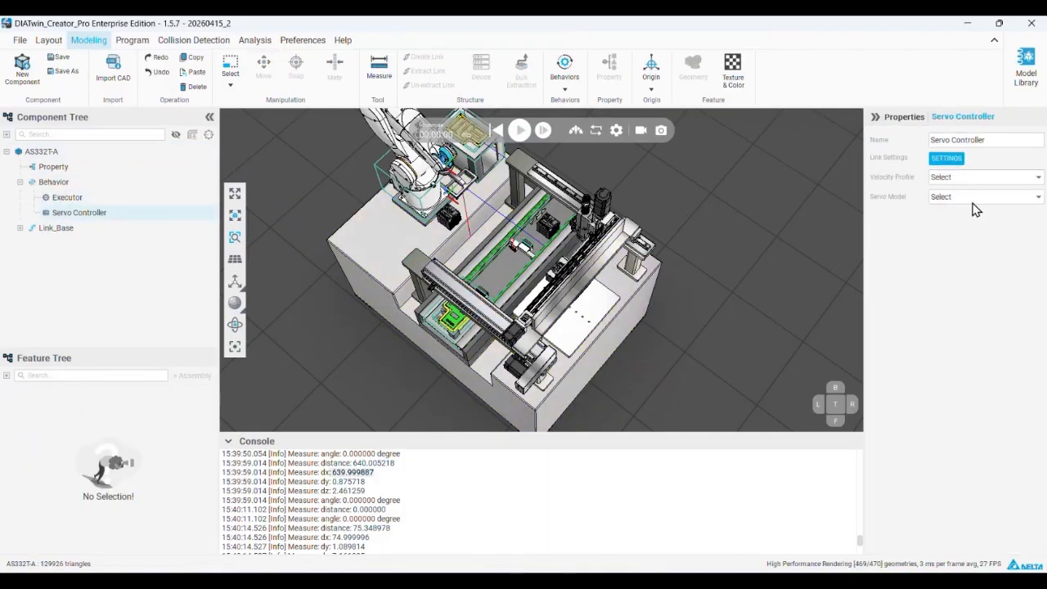
click(70, 197)
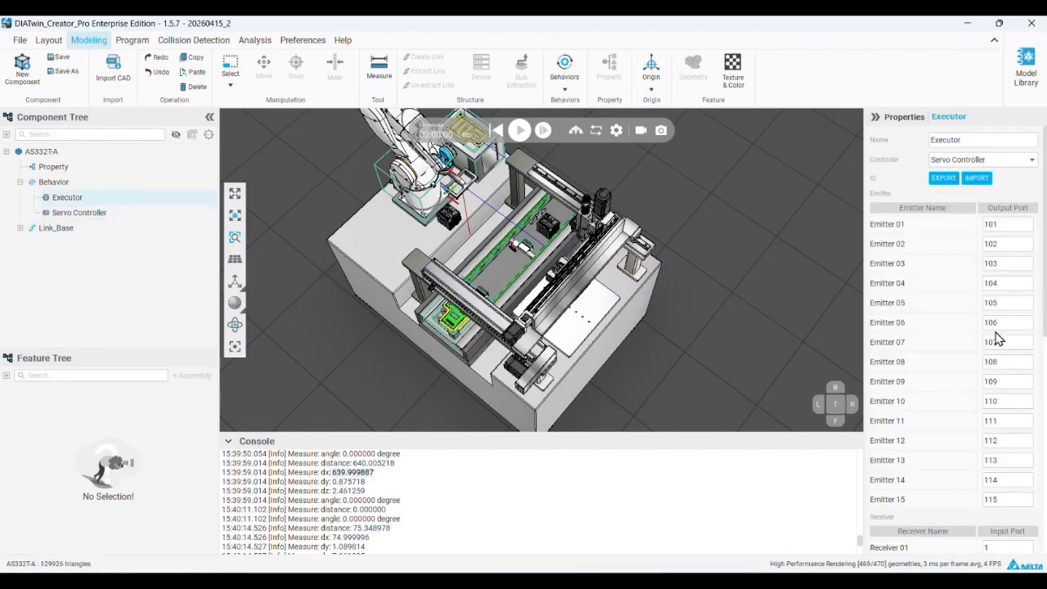
scroll(925, 286, down, 5)
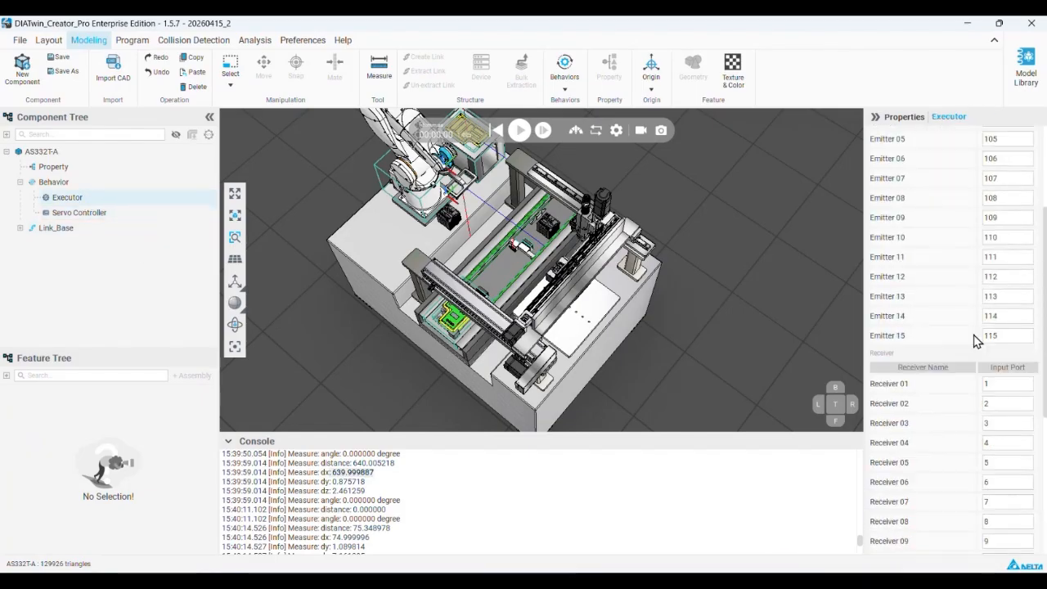
Expand AS332T-A's Link_Base and look through its emitter and receiver devices
click(22, 227)
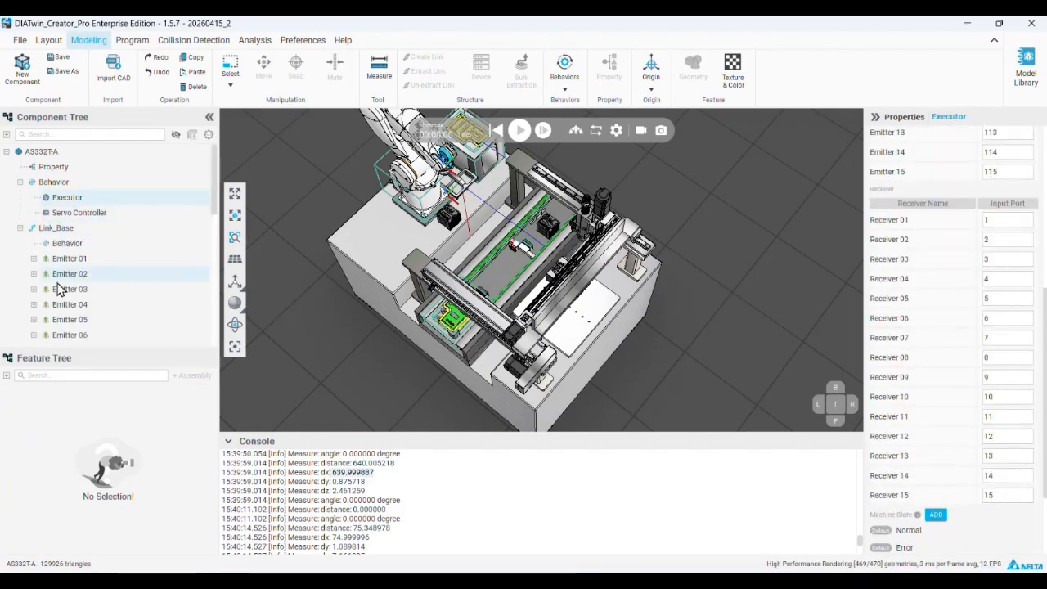
scroll(61, 278, down, 5)
scroll(88, 319, up, 5)
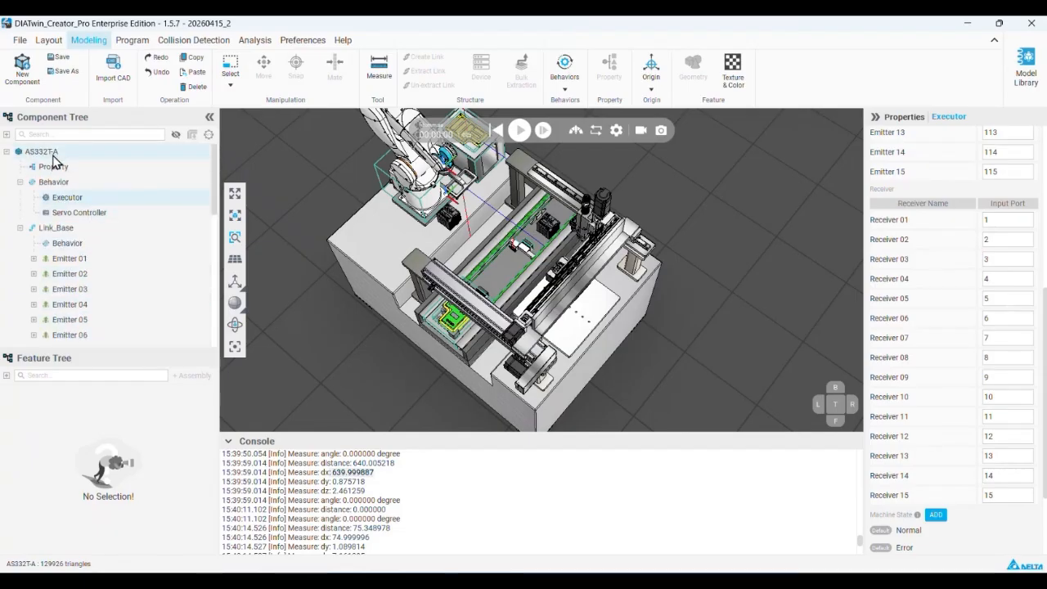
Return to the Gantry, show its Link_Base contents and Executor port assignments, and list the available behaviors
click(565, 186)
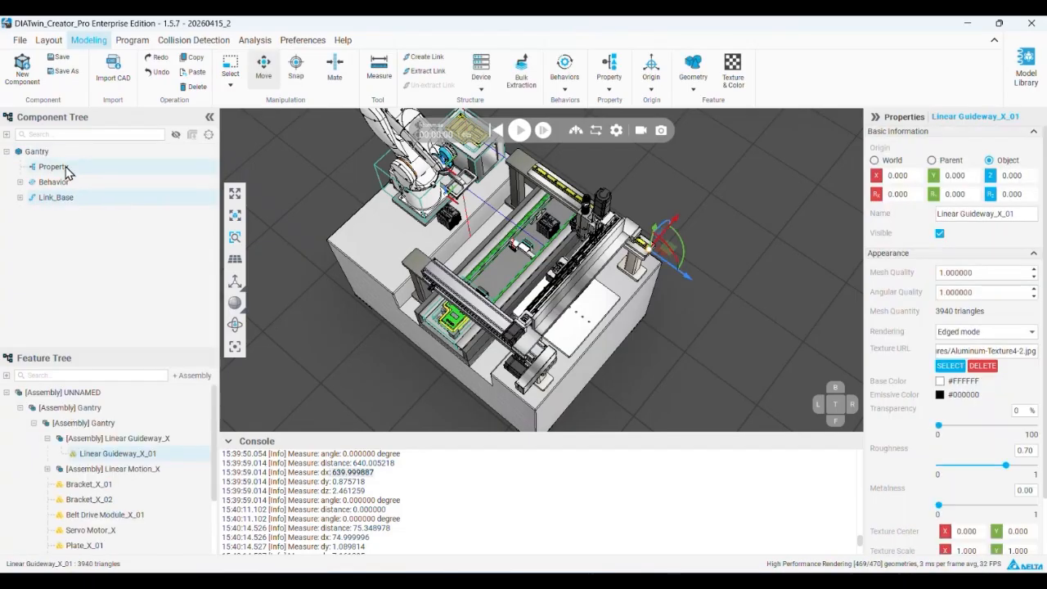
click(20, 197)
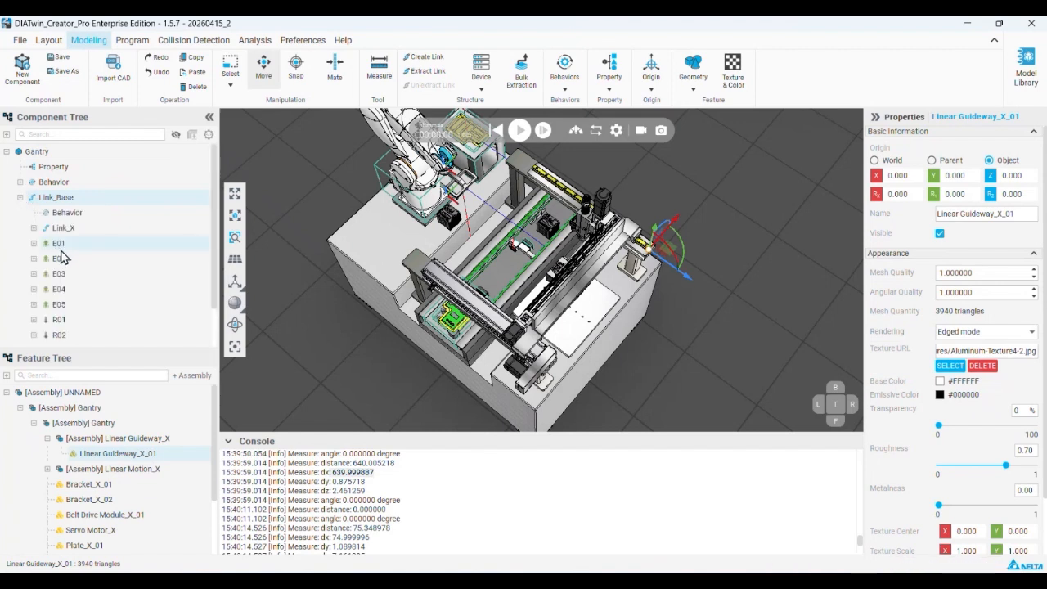
click(21, 181)
click(68, 213)
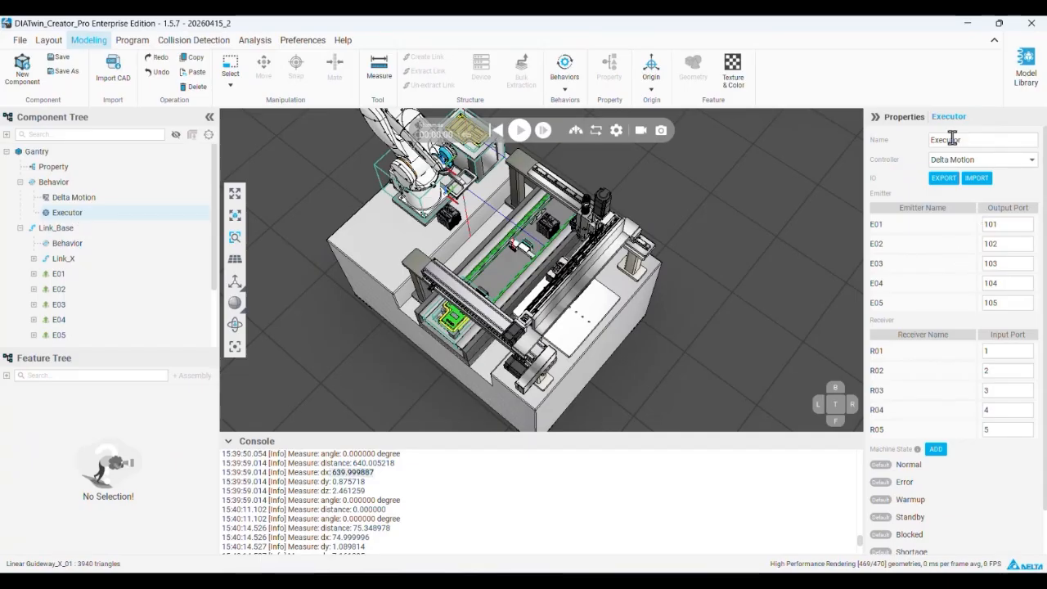
click(564, 88)
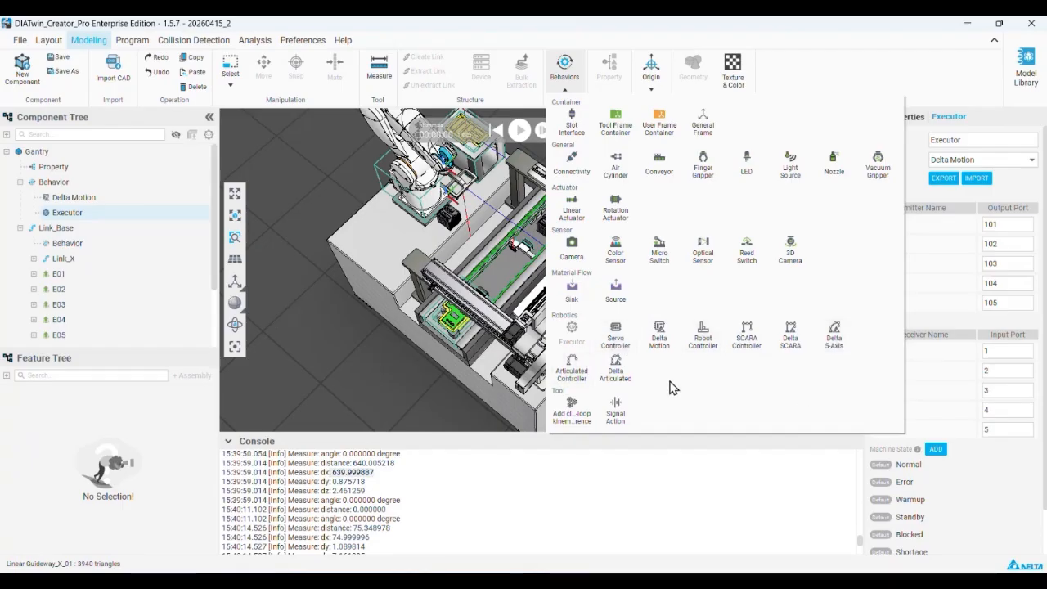
Switch to PowerPoint, review slides 46 and 47 on the Gantry, and return to DIATwin Creator Pro
click(546, 566)
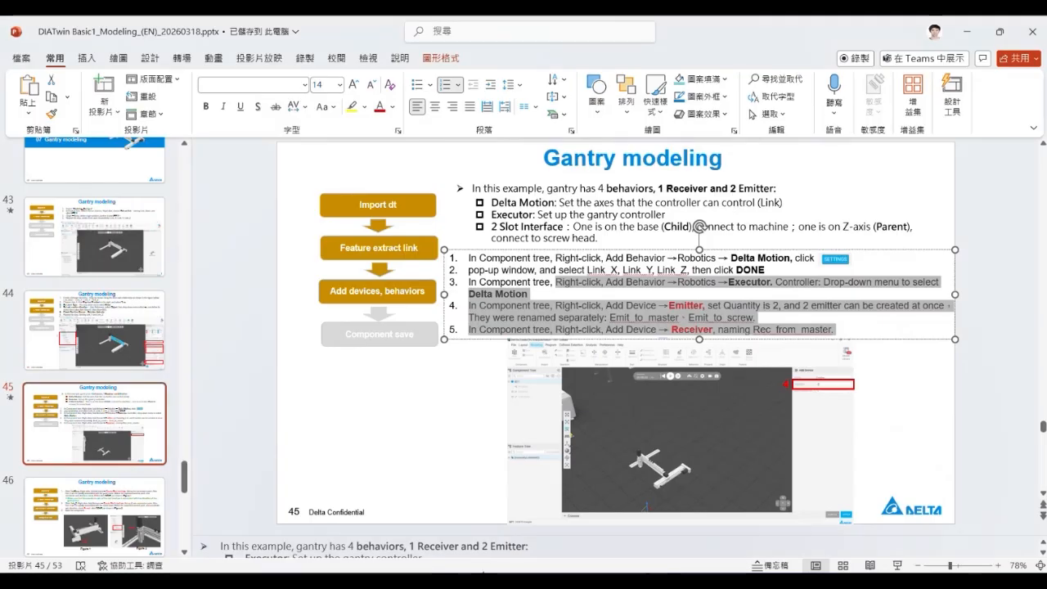
scroll(94, 369, down, 2)
click(158, 476)
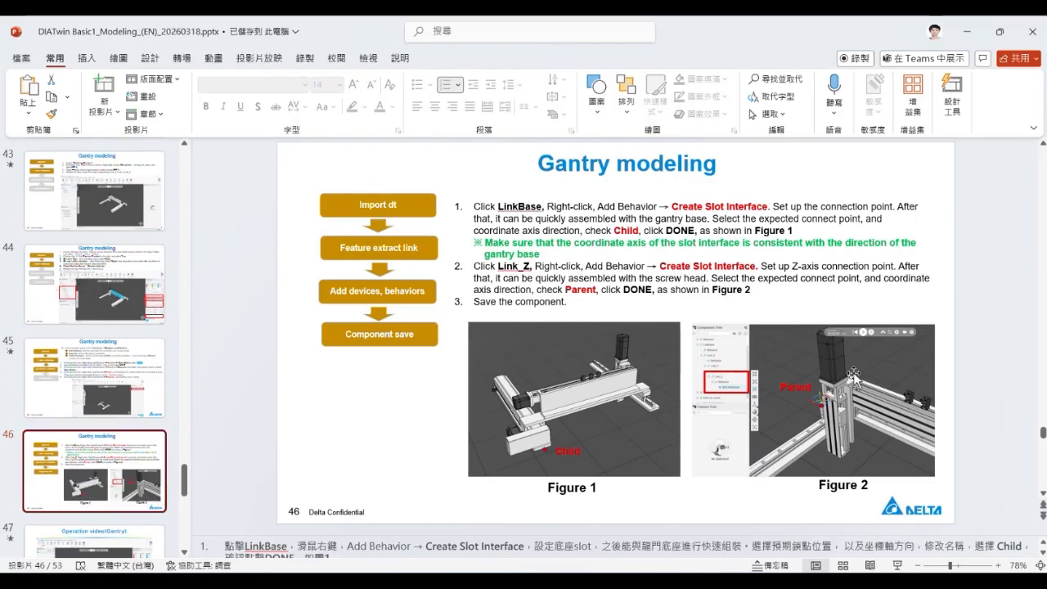
scroll(608, 283, down, 1)
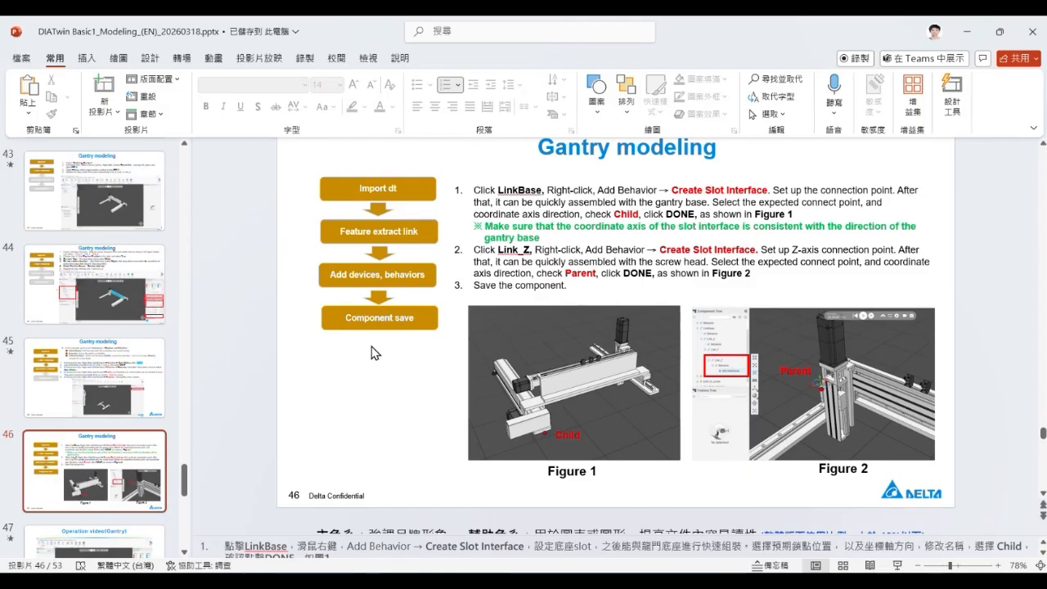
scroll(127, 481, down, 1)
scroll(127, 480, down, 1)
click(107, 450)
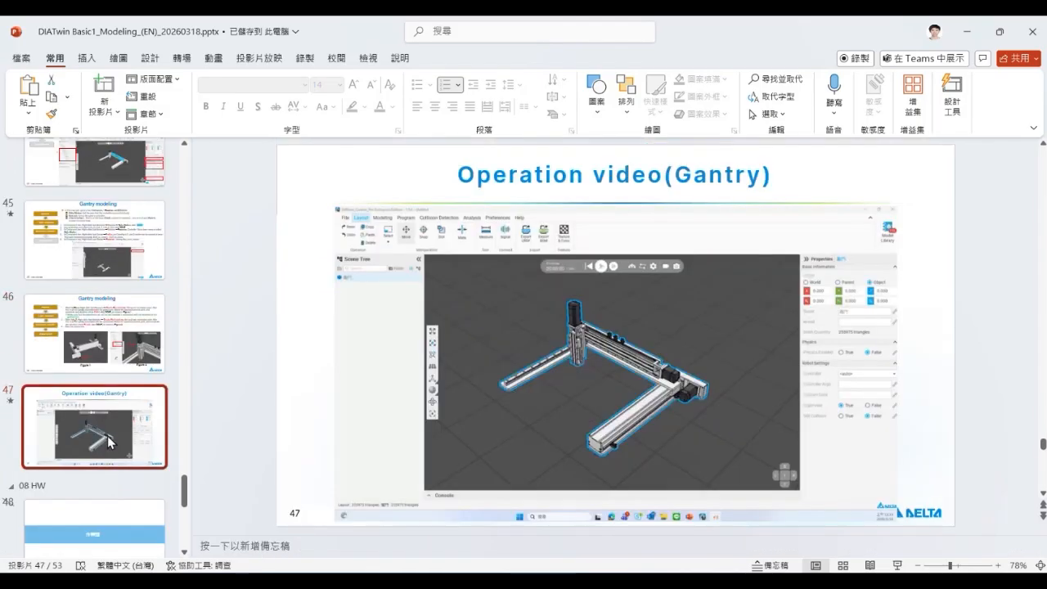
click(969, 33)
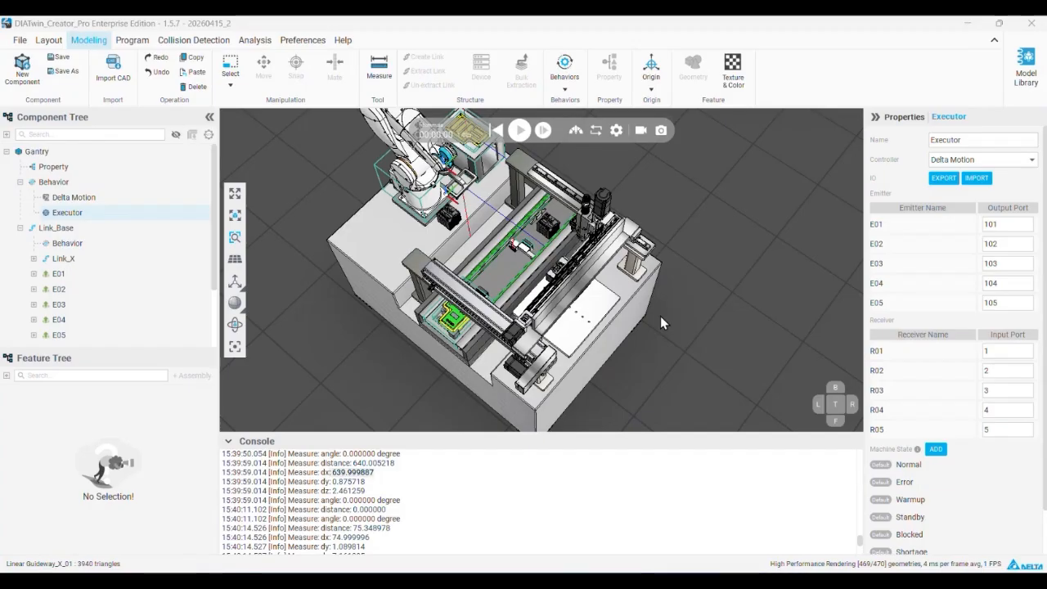
Expand the Gantry's link hierarchy through Link_X and Link_Y and select Link_Z
scroll(476, 286, up, 1)
scroll(476, 286, up, 1)
middle_drag(499, 274, 630, 202)
scroll(630, 202, up, 4)
scroll(611, 203, up, 5)
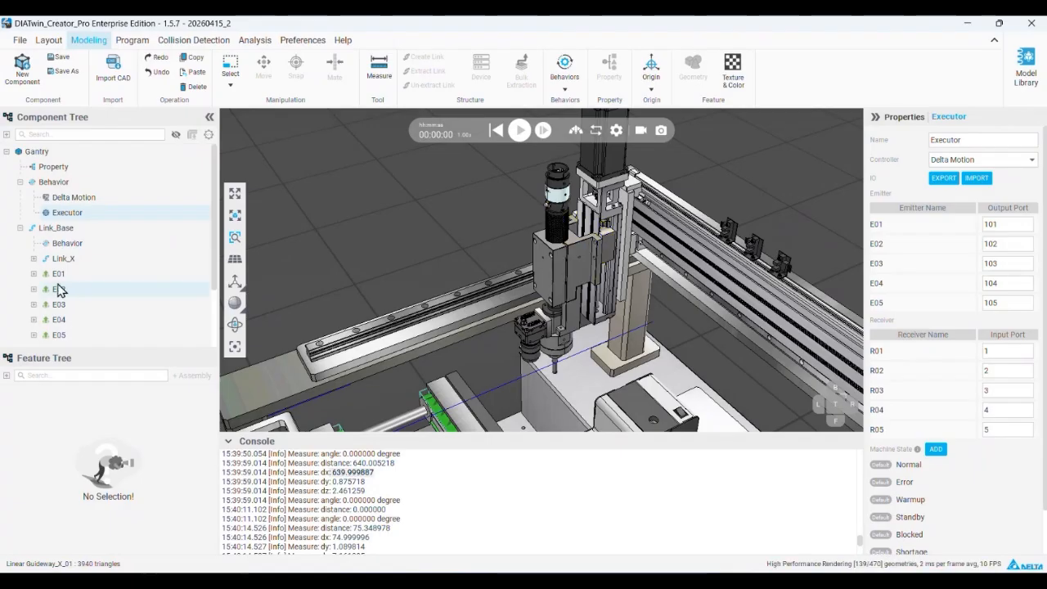
scroll(65, 270, down, 1)
click(34, 212)
click(47, 243)
click(60, 273)
click(87, 276)
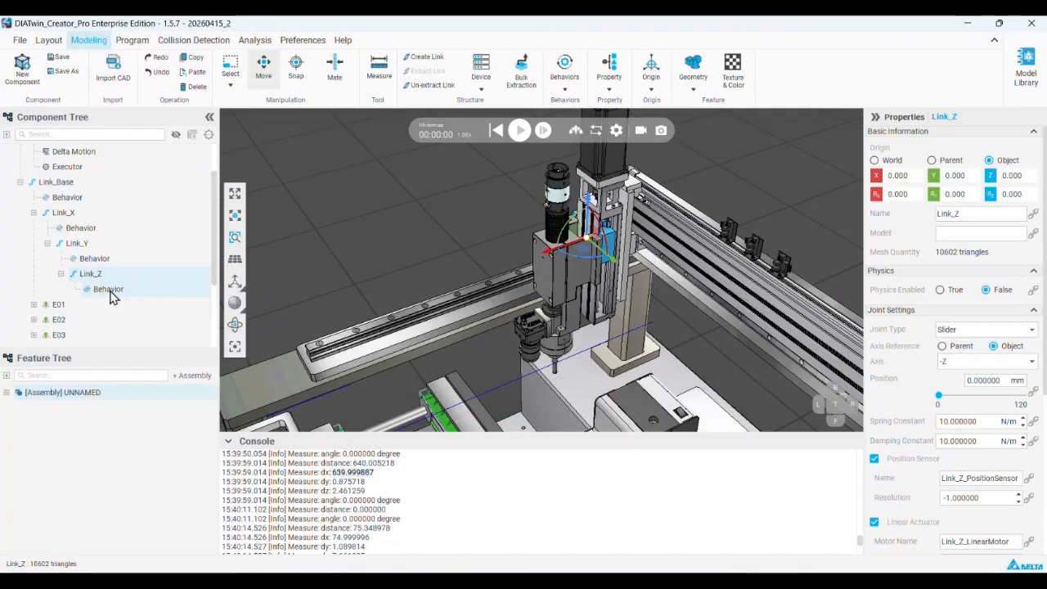
right_click(112, 295)
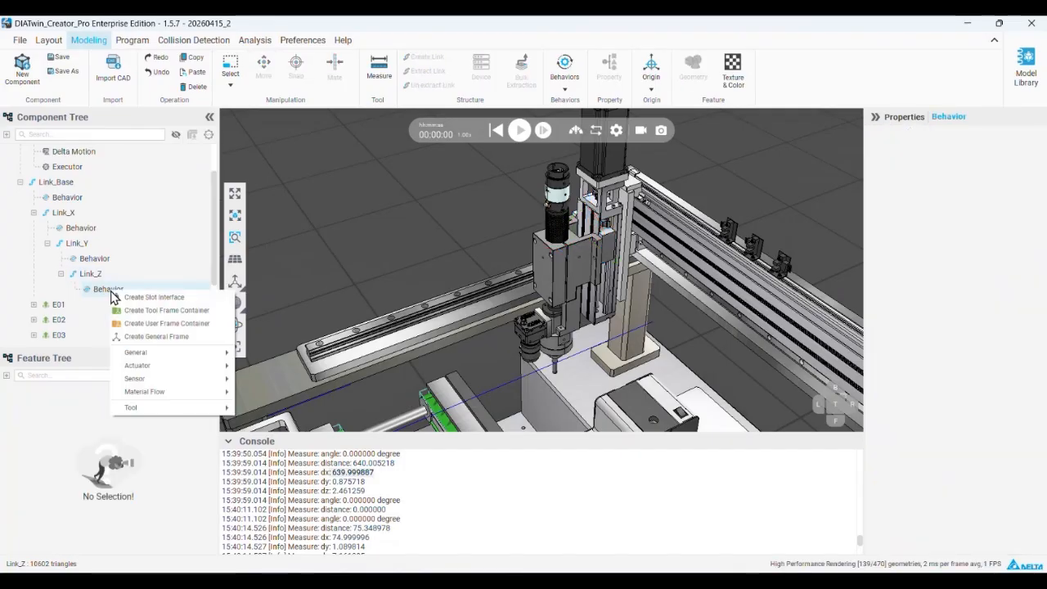
click(205, 299)
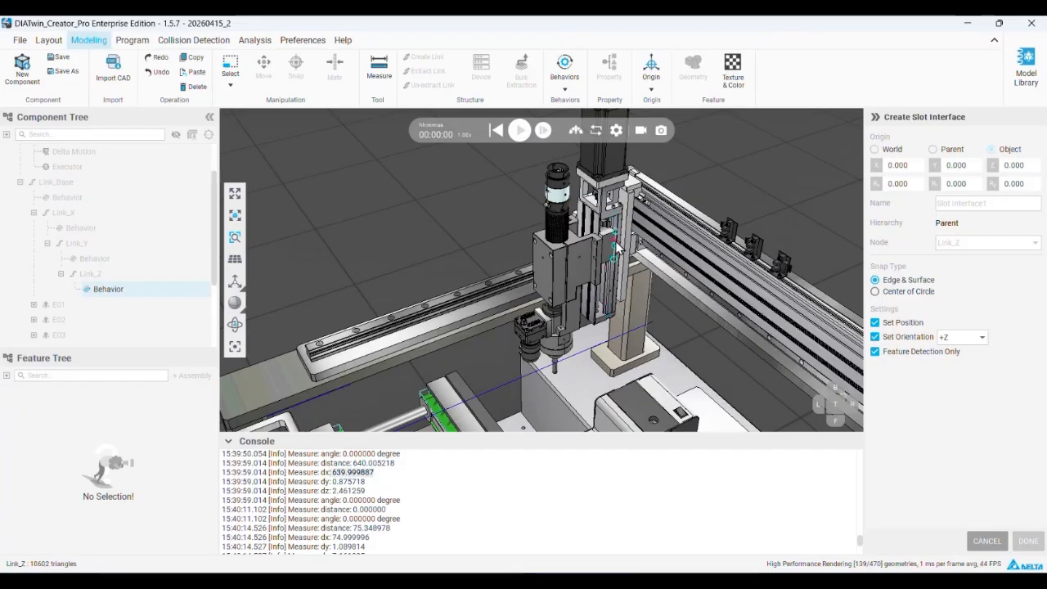
scroll(610, 260, up, 3)
scroll(581, 241, up, 3)
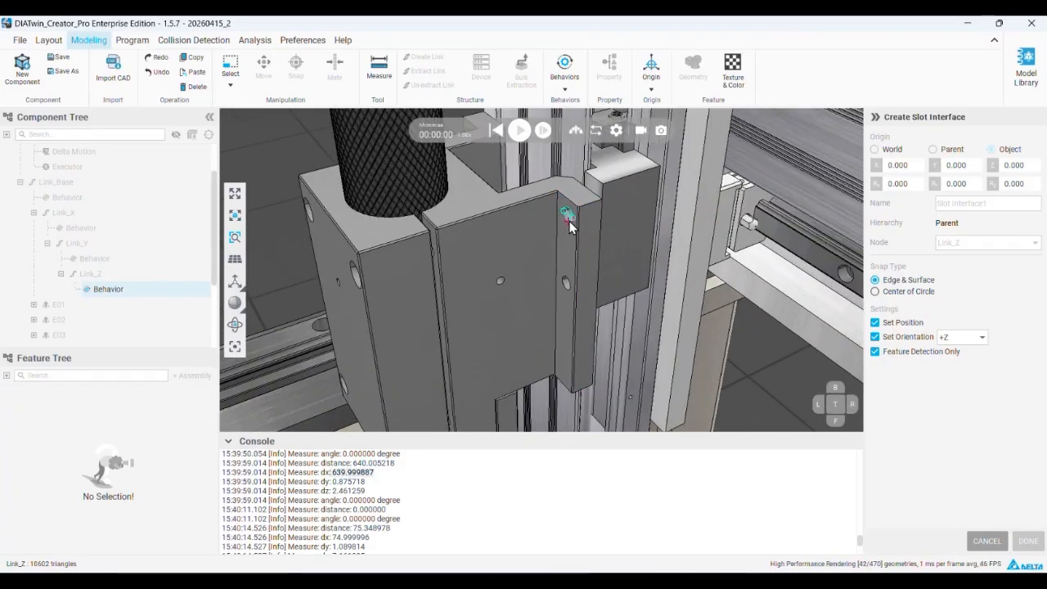
scroll(570, 226, up, 2)
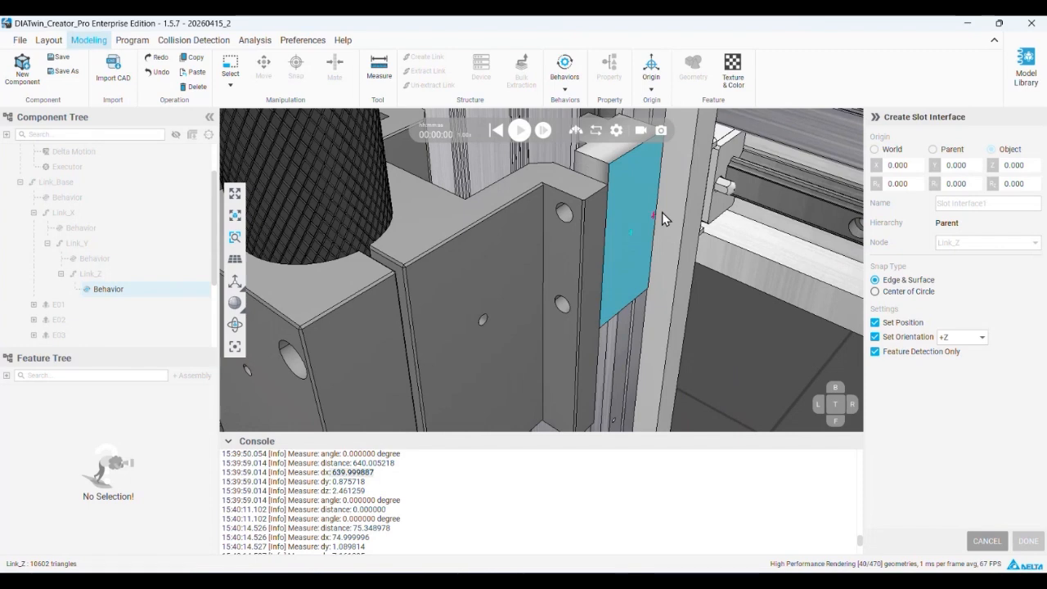
scroll(691, 205, down, 4)
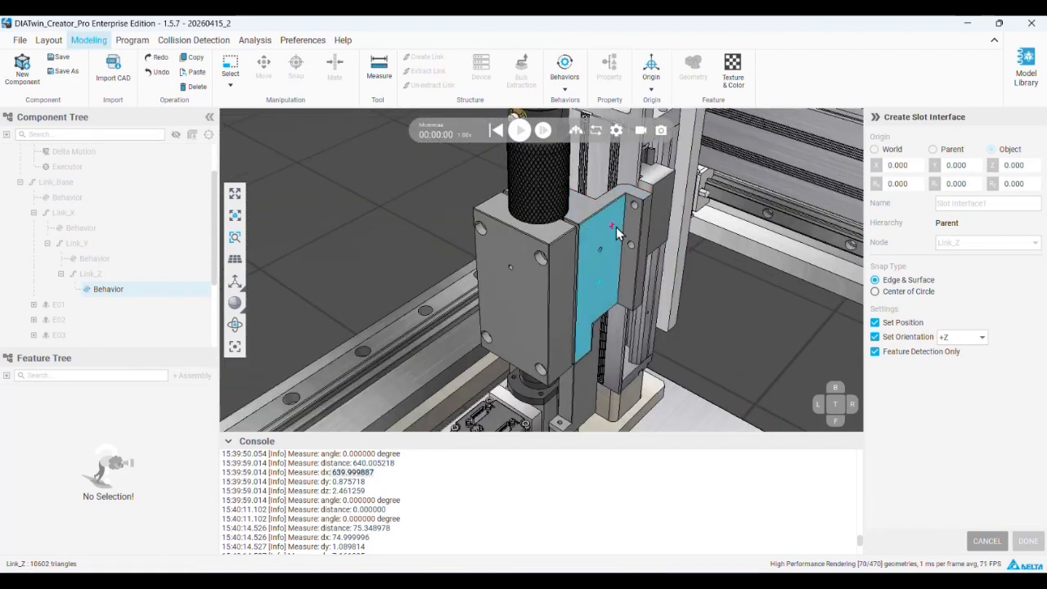
scroll(664, 244, up, 5)
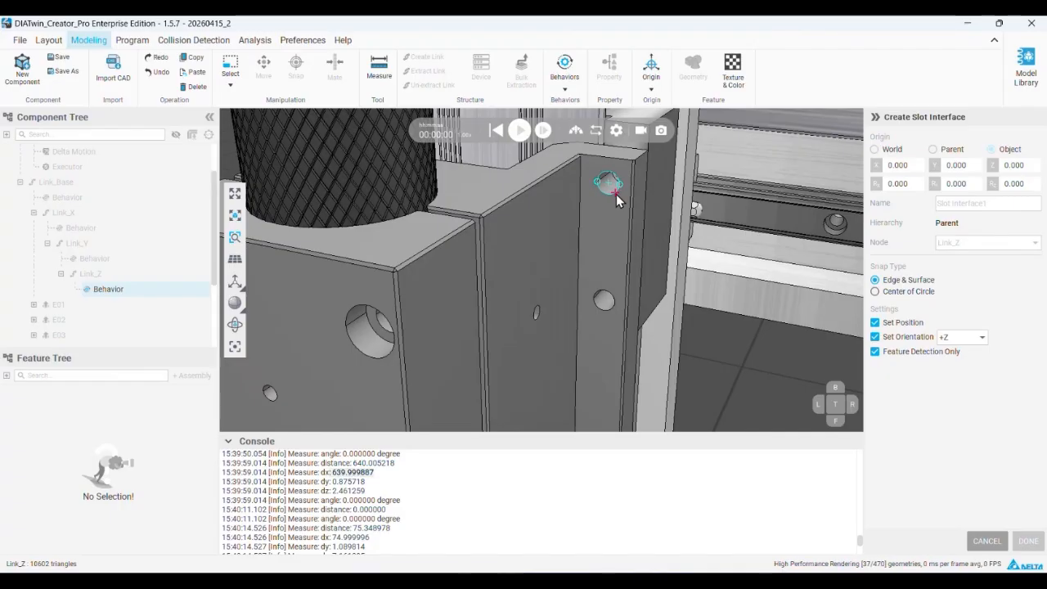
click(609, 186)
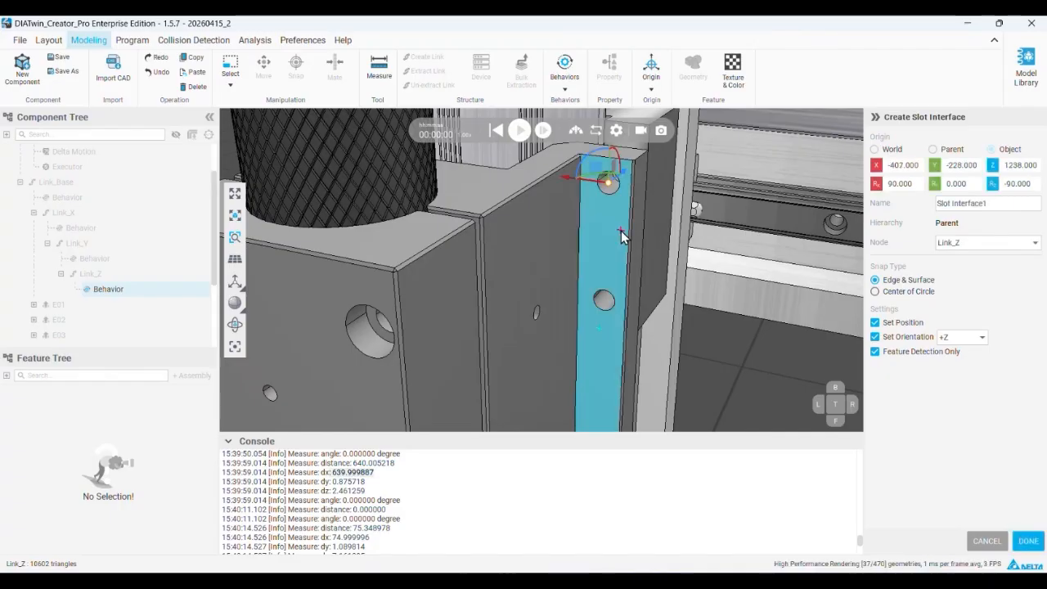
scroll(608, 236, down, 4)
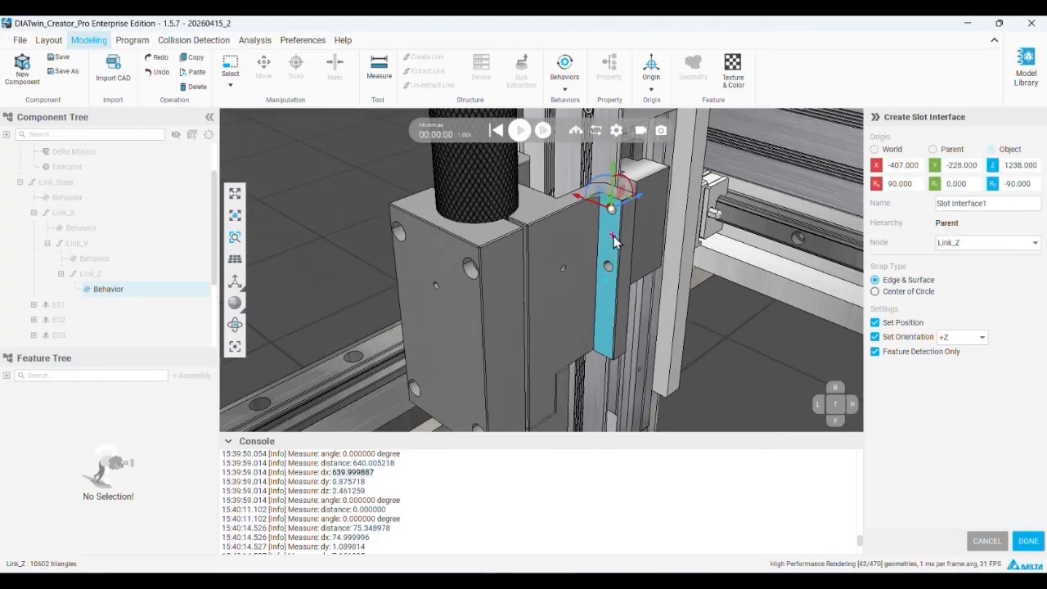
right_drag(603, 237, 612, 236)
middle_drag(612, 235, 565, 239)
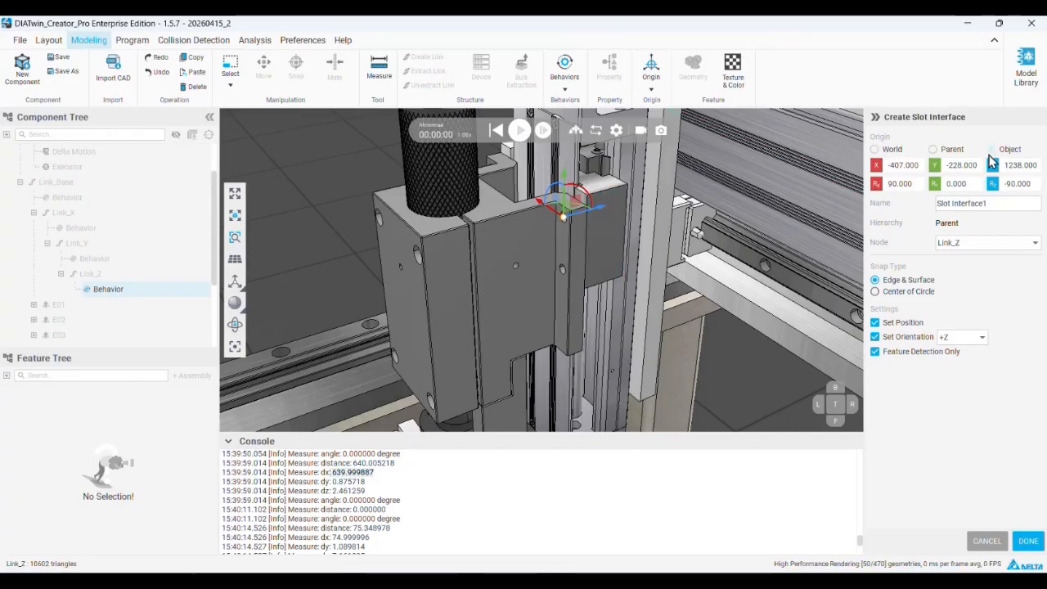
click(986, 541)
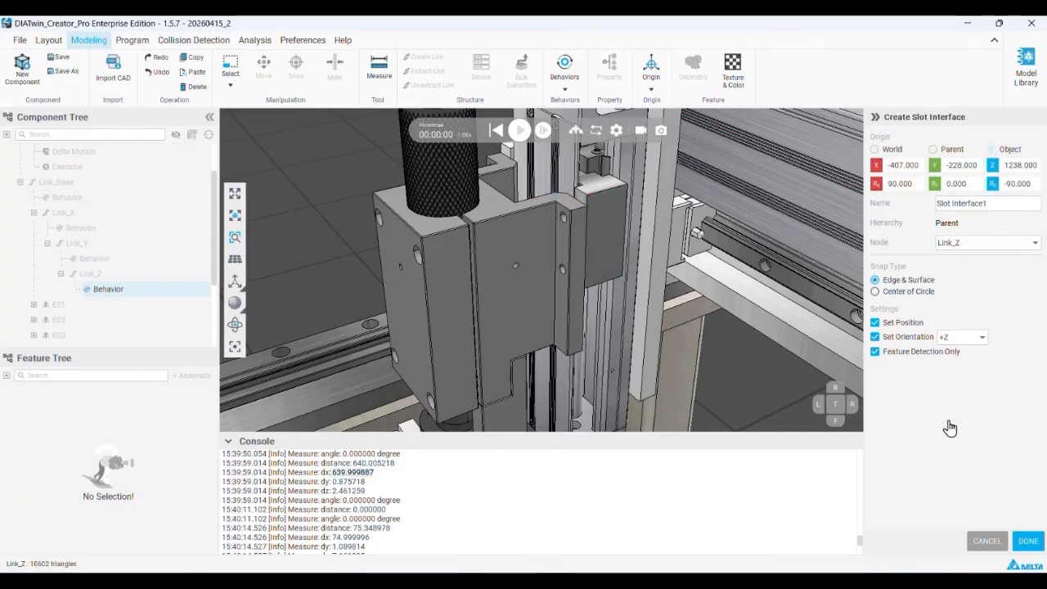
Start a slot interface on Link_Z with the World origin reference and place it at the mounting plate's upper hole
click(875, 161)
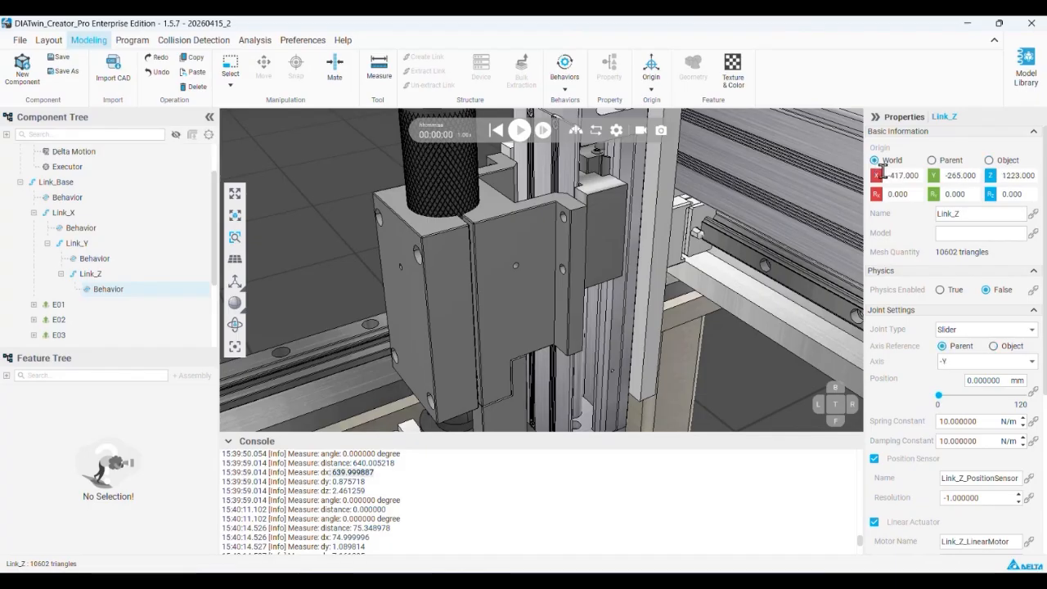
right_click(121, 293)
click(159, 301)
scroll(593, 235, up, 5)
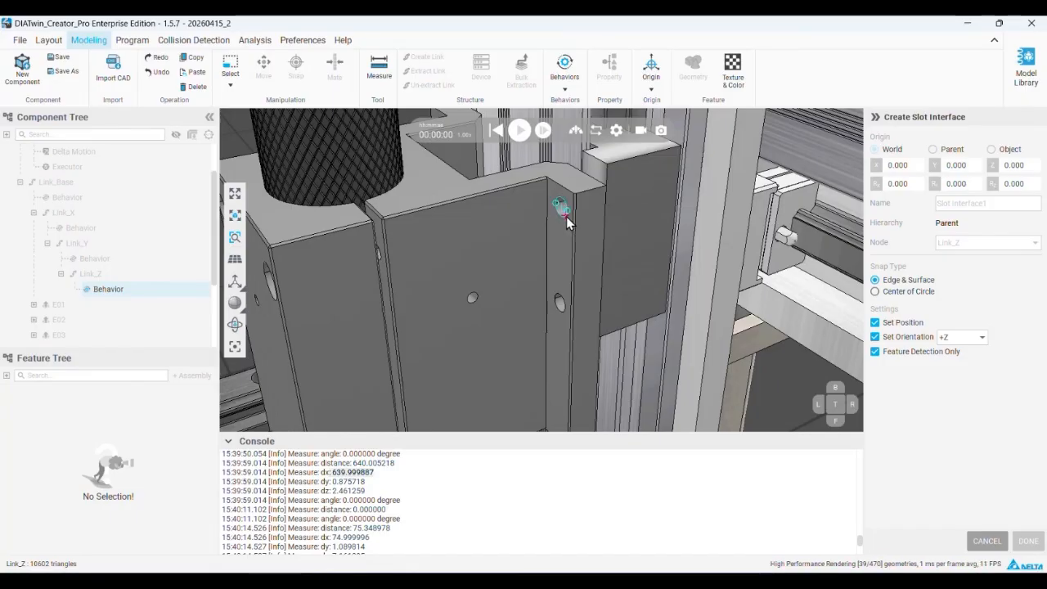
click(567, 220)
Set the slot interface's Rx and Rz rotations to 0
click(996, 188)
click(877, 188)
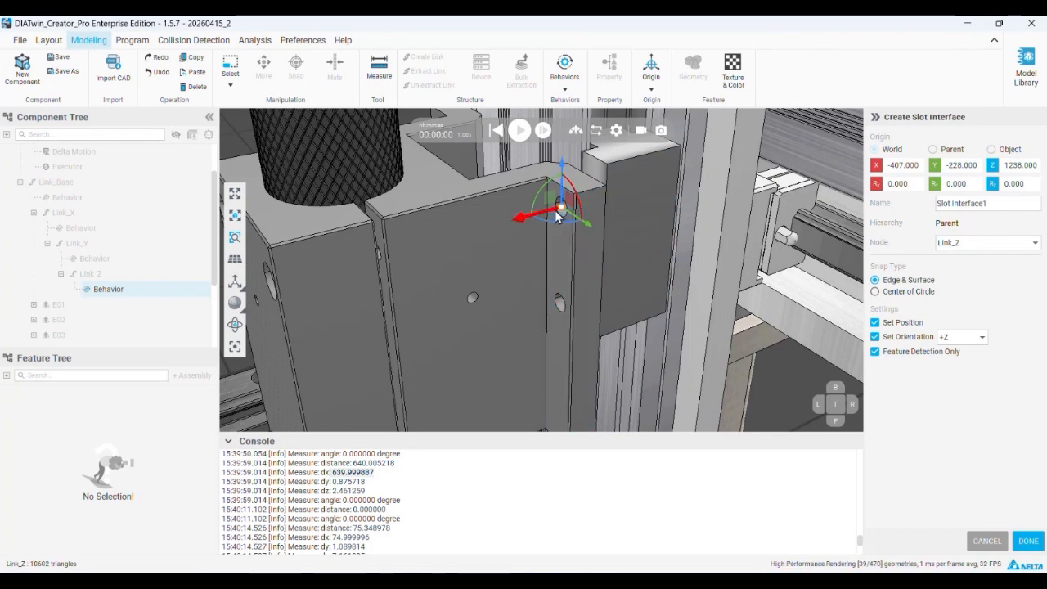
scroll(559, 210, up, 5)
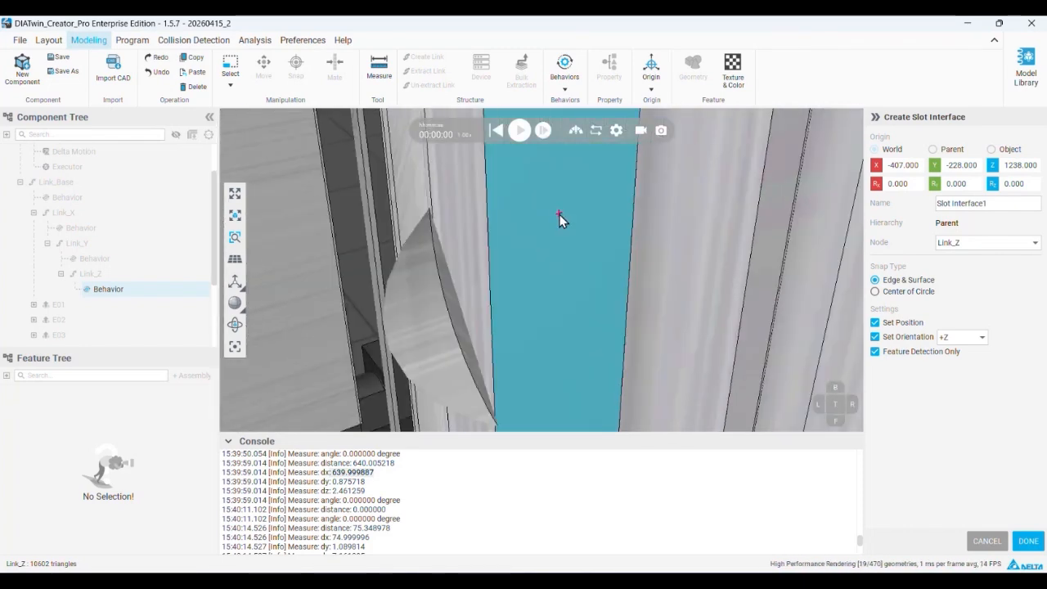
Finish creating the parent slot interface on Link_Z at the mounting plate's upper hole
scroll(555, 230, down, 5)
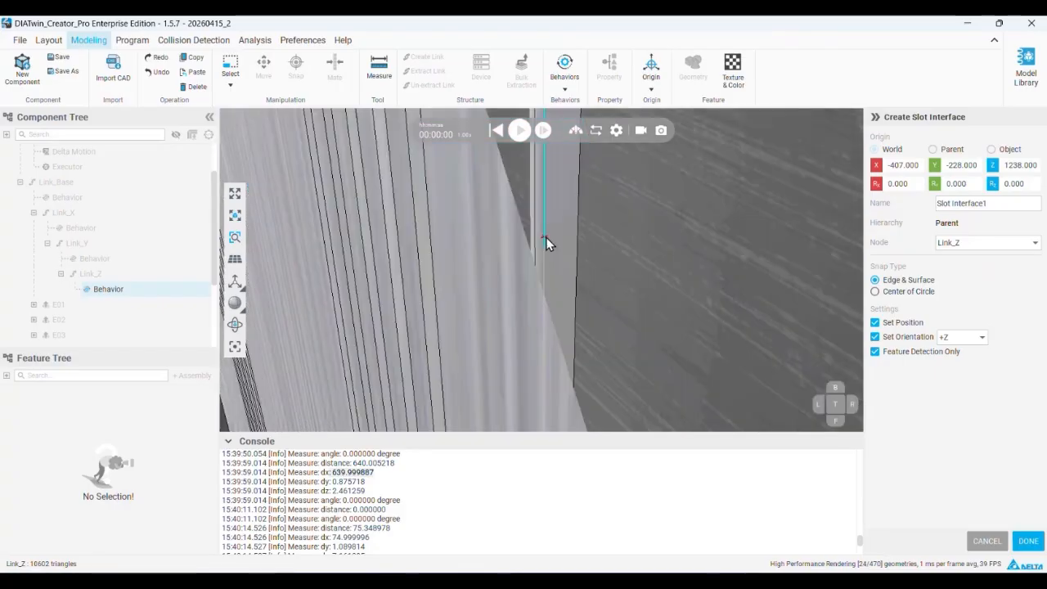
scroll(592, 315, down, 5)
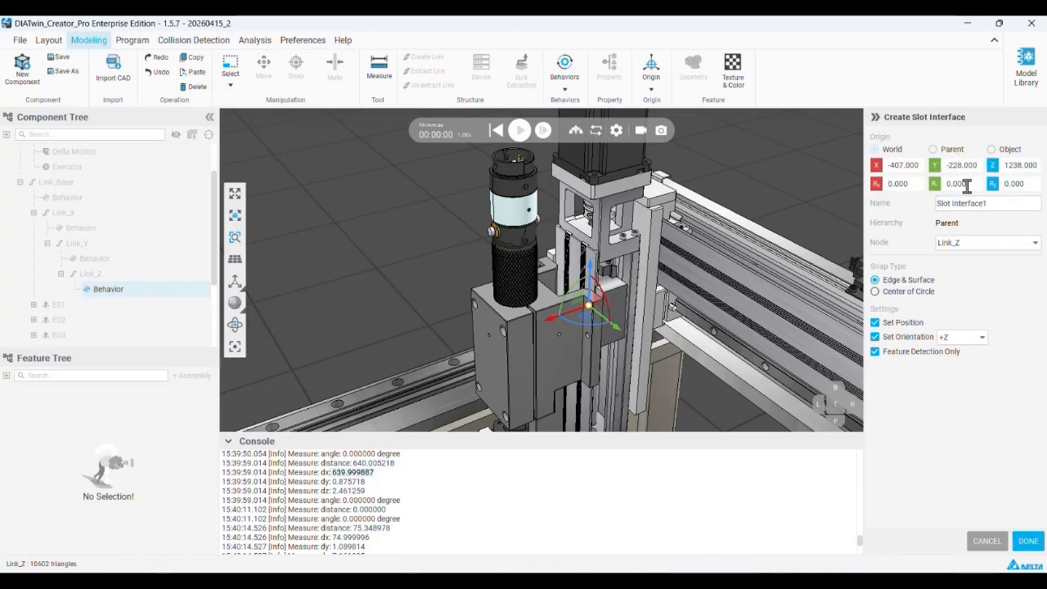
click(1029, 543)
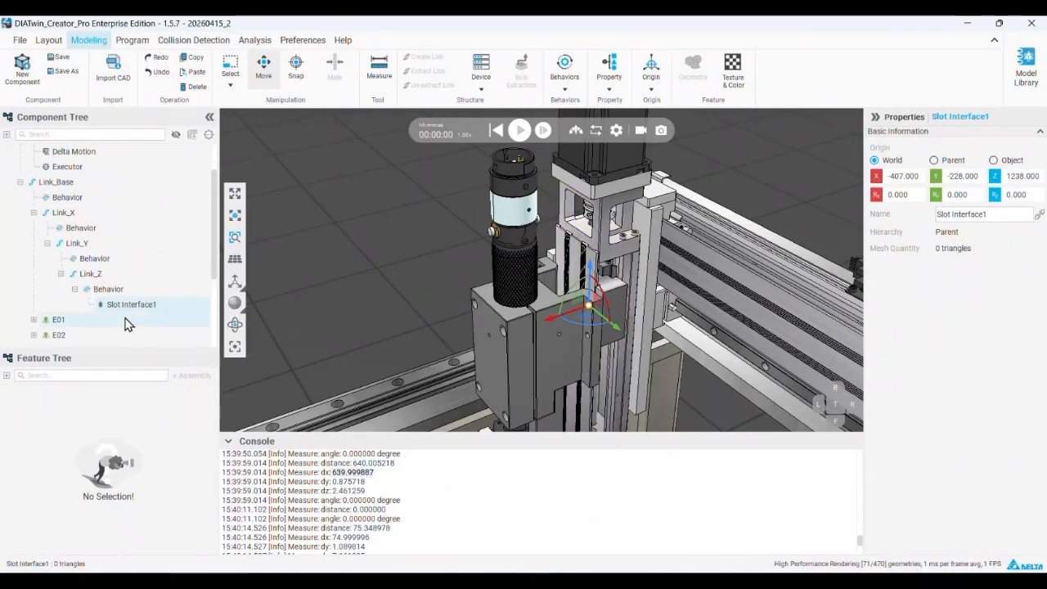
right_click(120, 291)
click(326, 290)
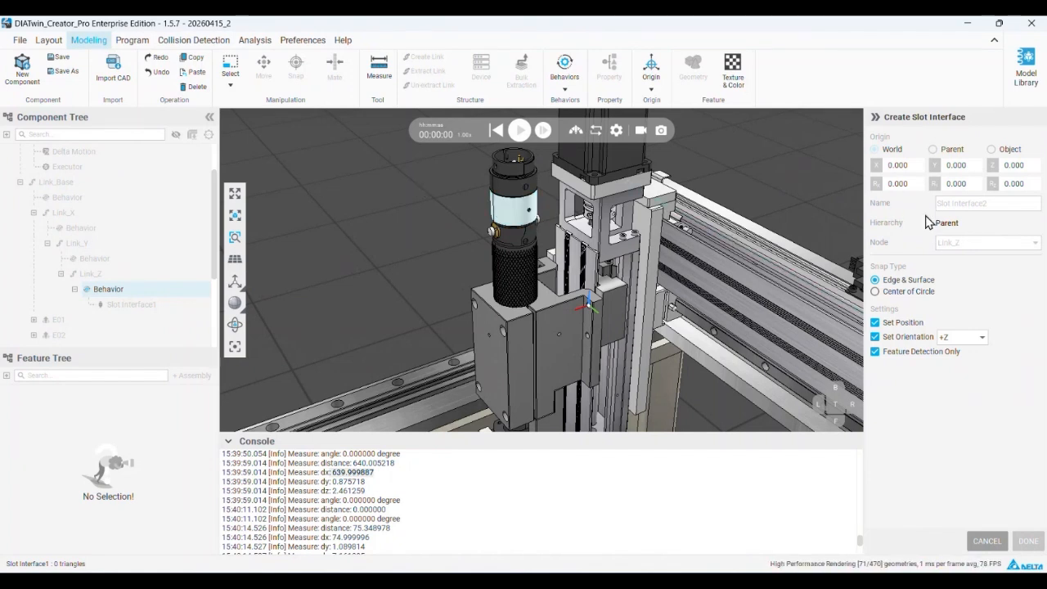
click(987, 541)
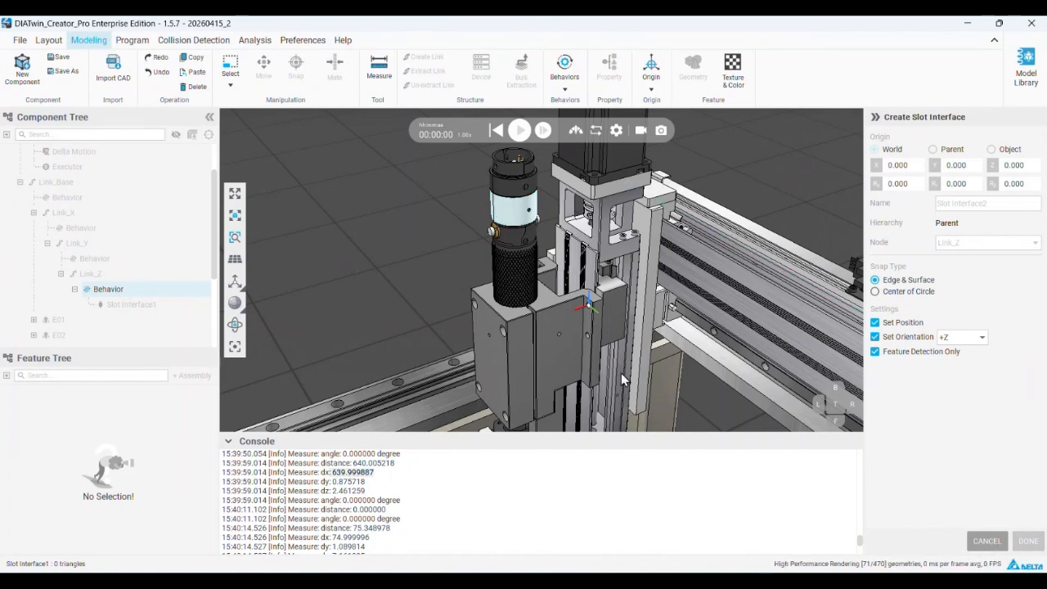
Select the Automatic Assembly Machine component and collapse its Electric Screwdriver Module assembly in the feature tree
click(554, 337)
click(554, 341)
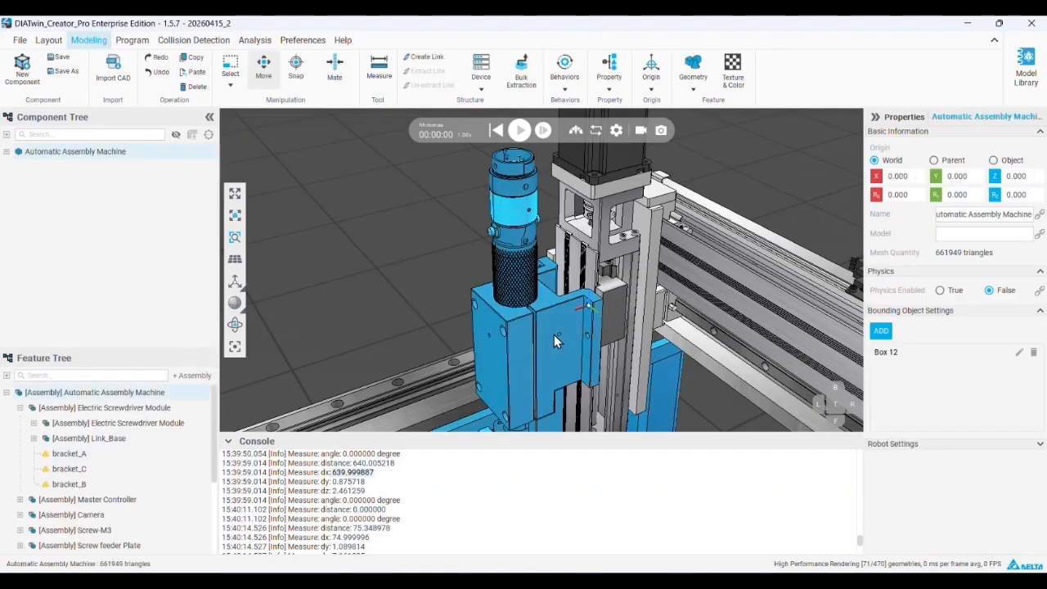
scroll(540, 319, down, 3)
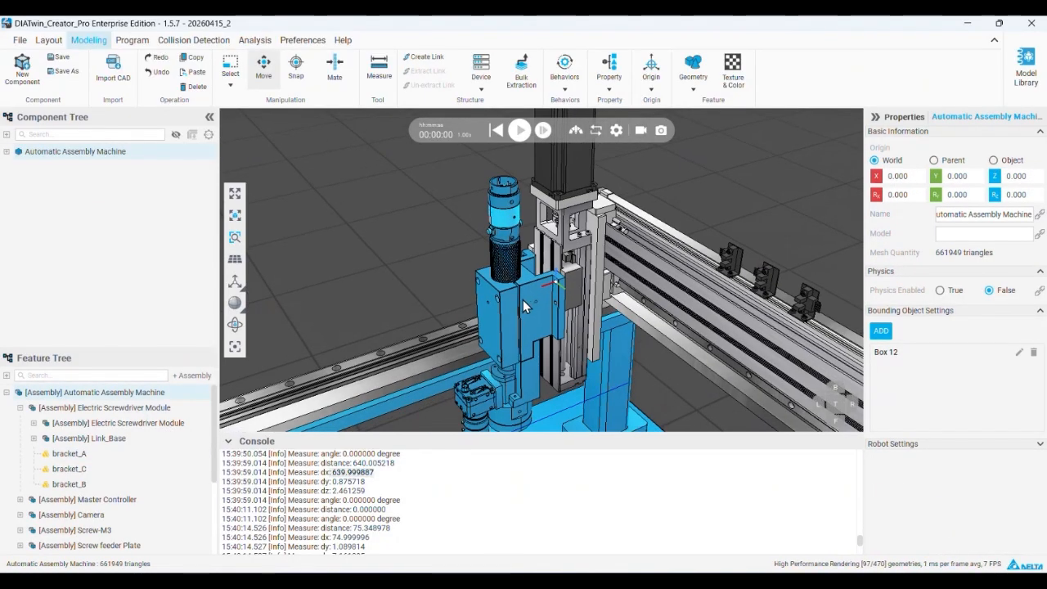
middle_drag(523, 300, 514, 259)
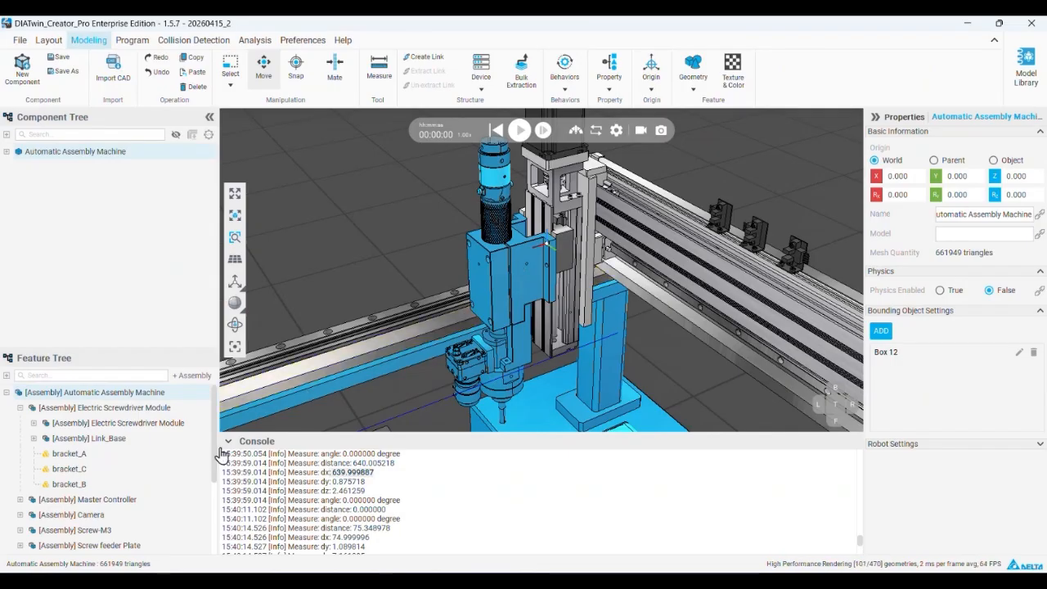
click(152, 409)
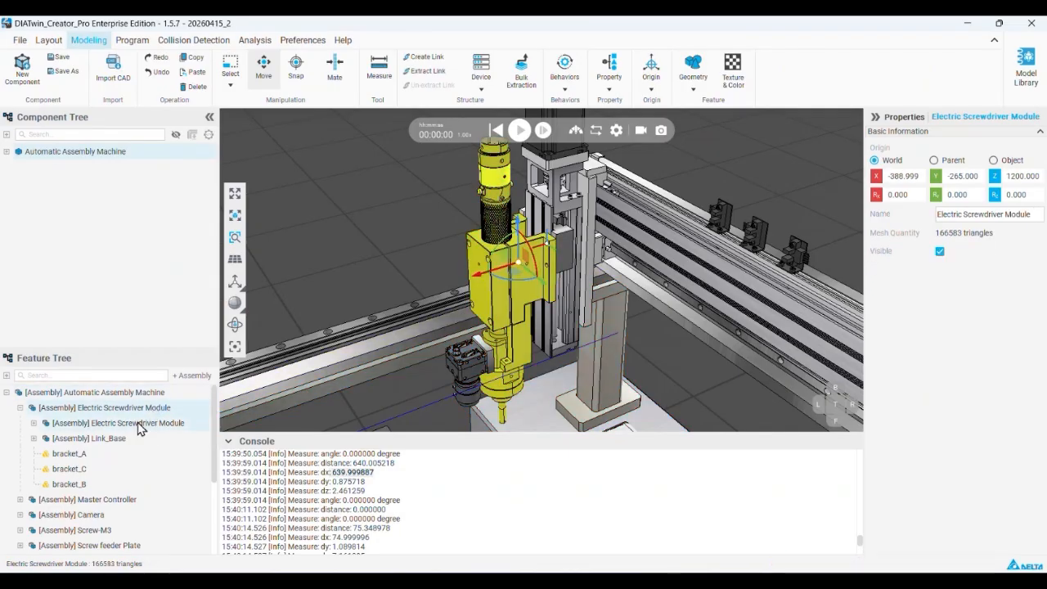
click(21, 408)
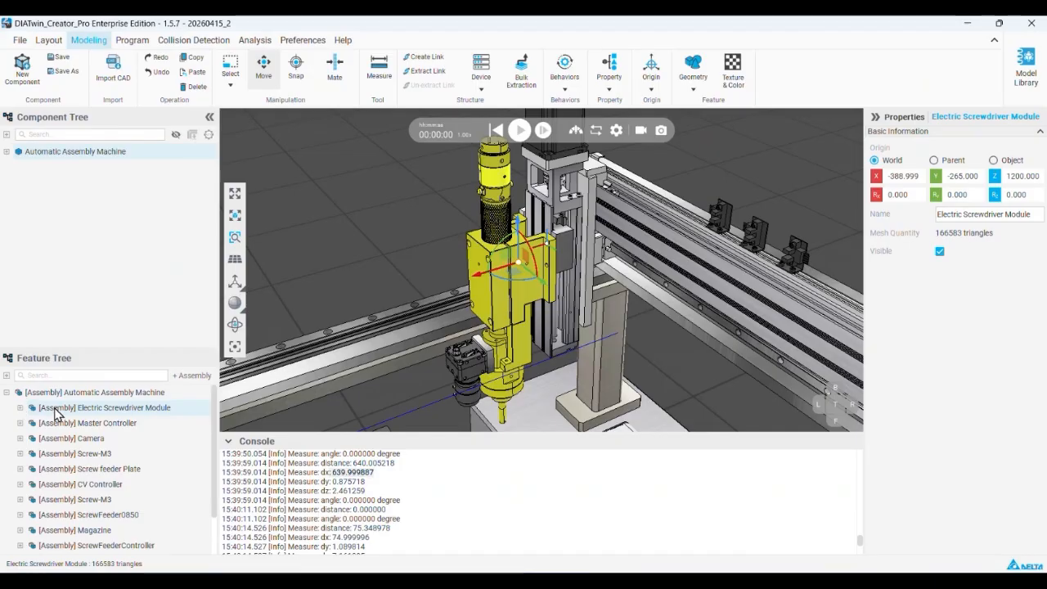
Extract the Electric Screwdriver Module and Camera assemblies together as one separate component
scroll(494, 377, down, 2)
scroll(494, 376, up, 3)
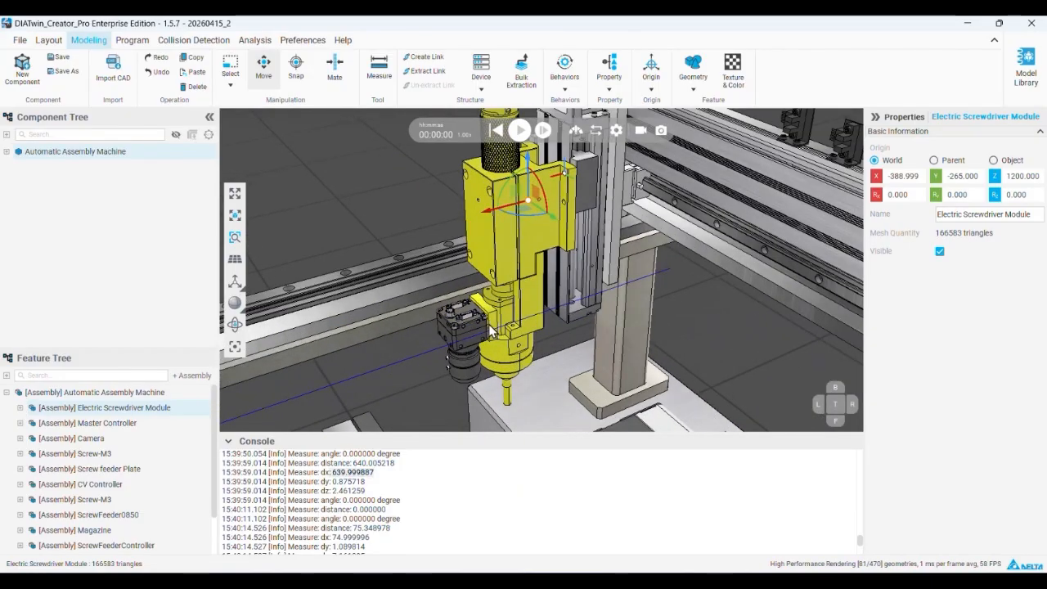
scroll(109, 438, down, 1)
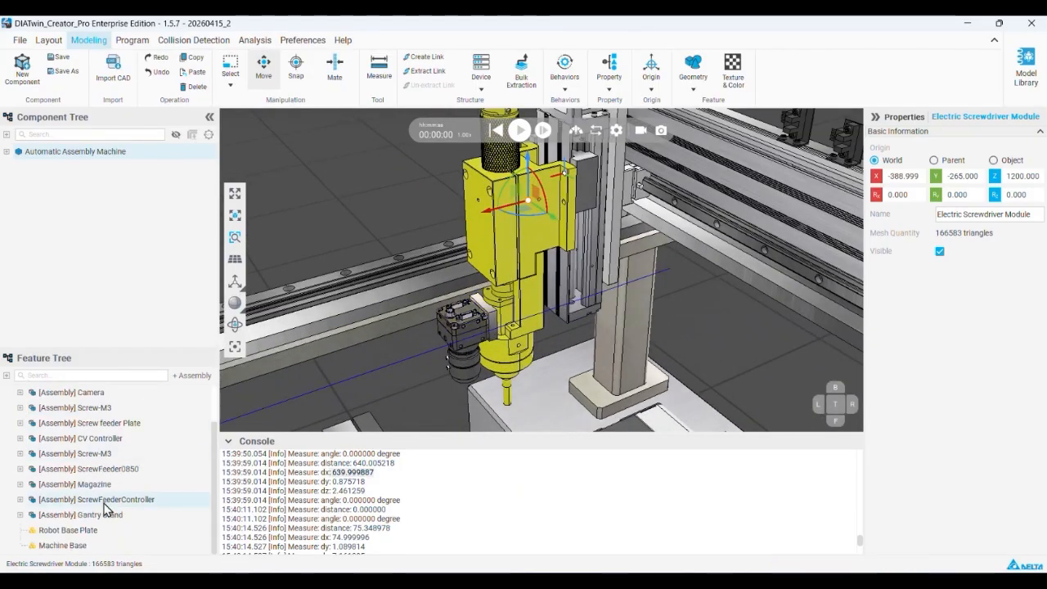
scroll(100, 515, up, 1)
click(104, 438)
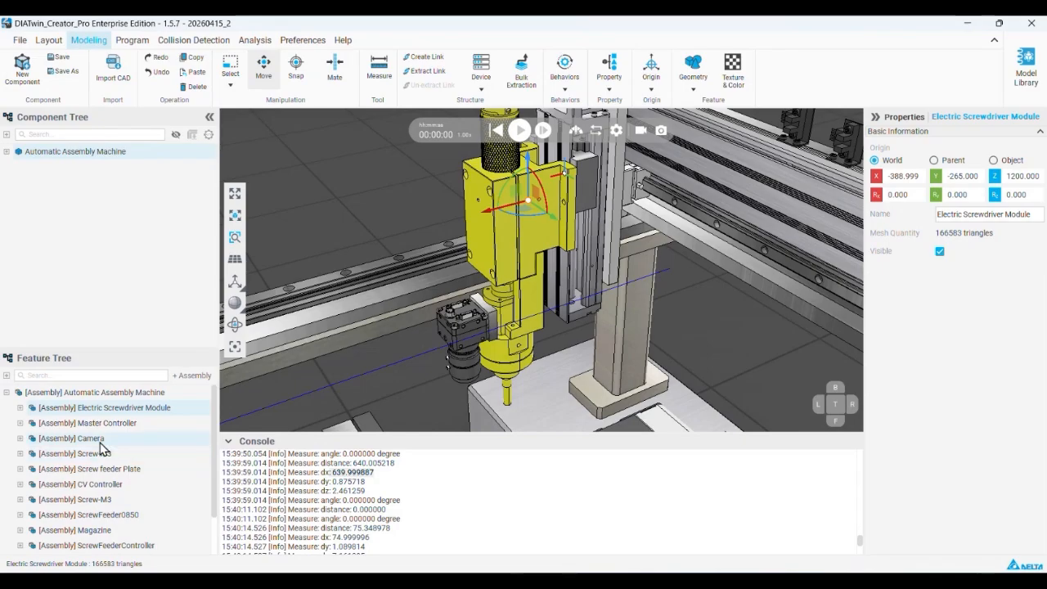
scroll(506, 247, down, 3)
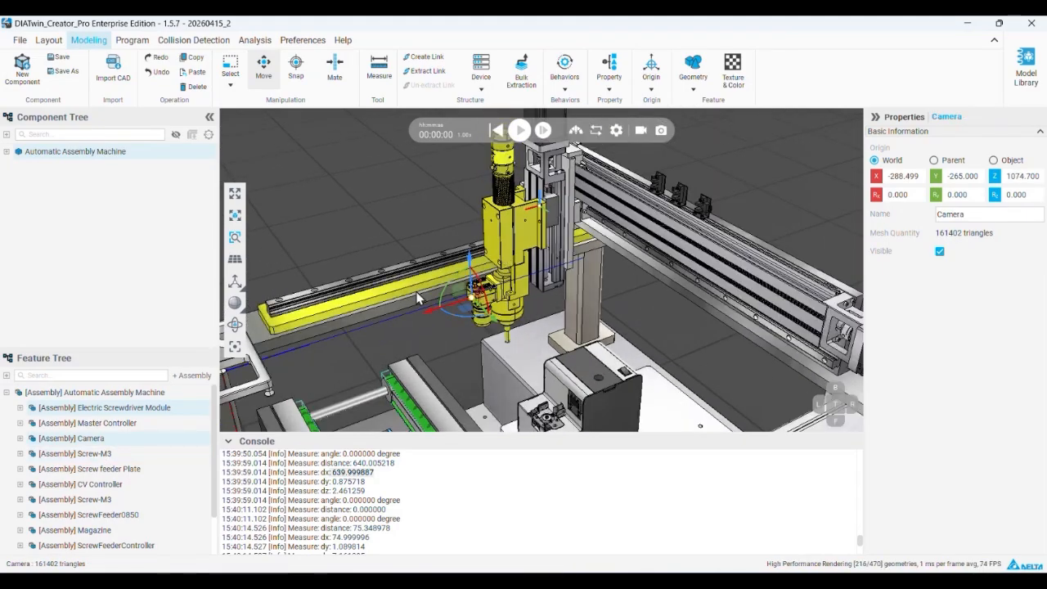
click(103, 412)
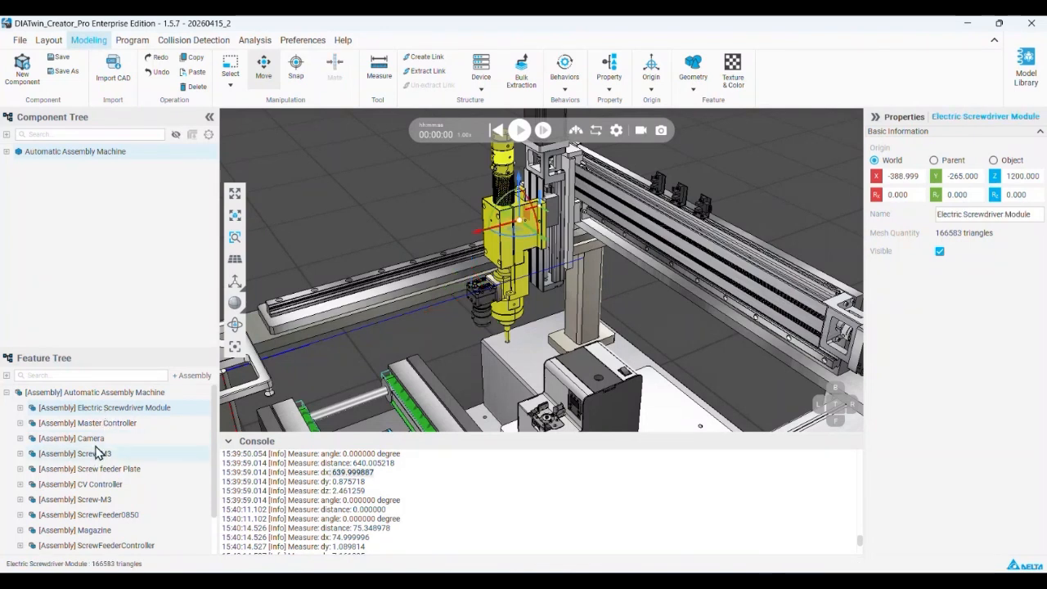
click(97, 443)
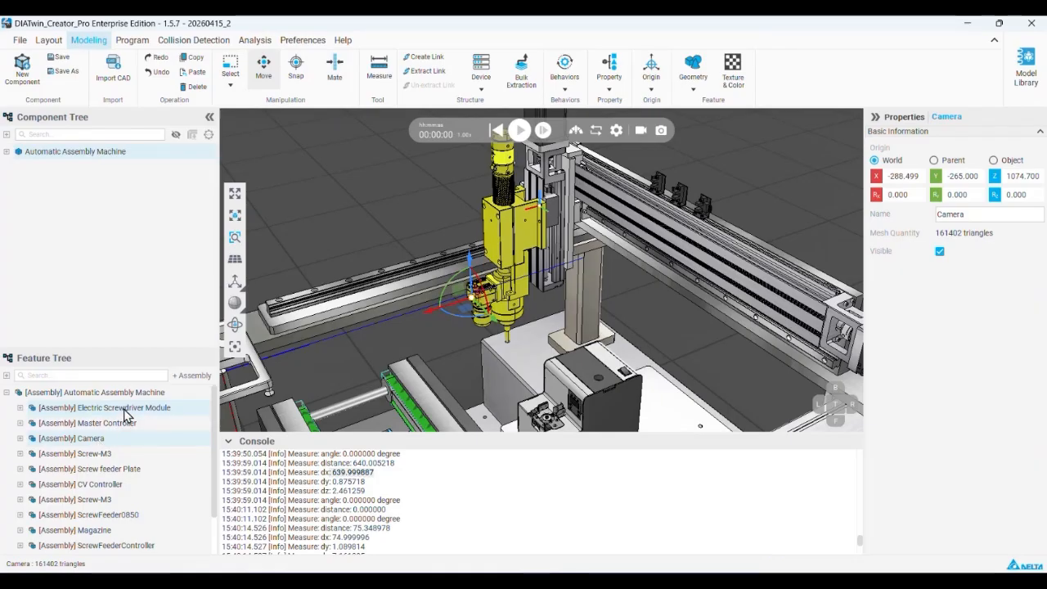
right_click(125, 413)
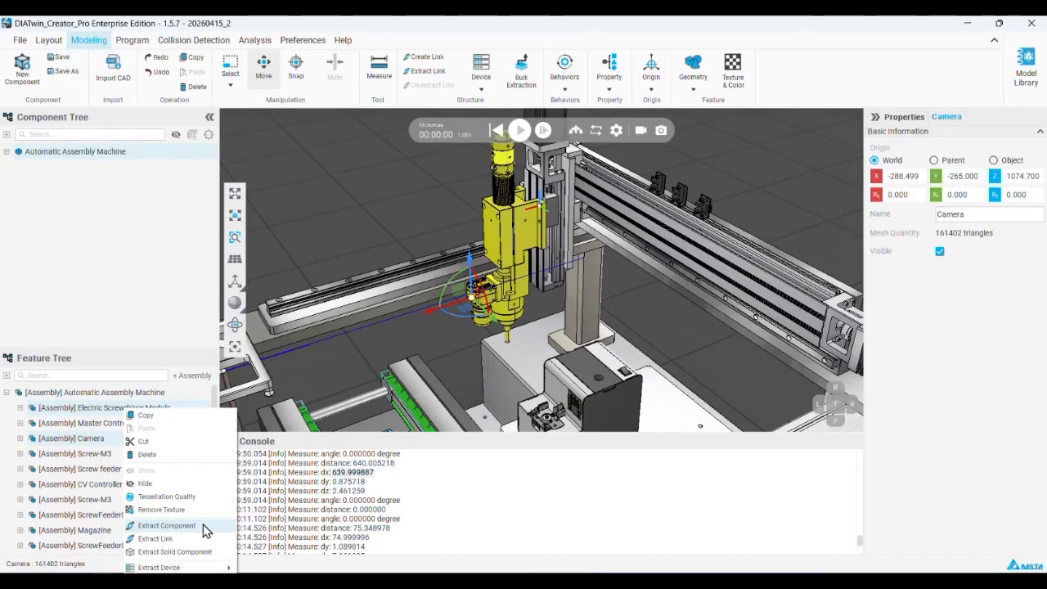
click(166, 525)
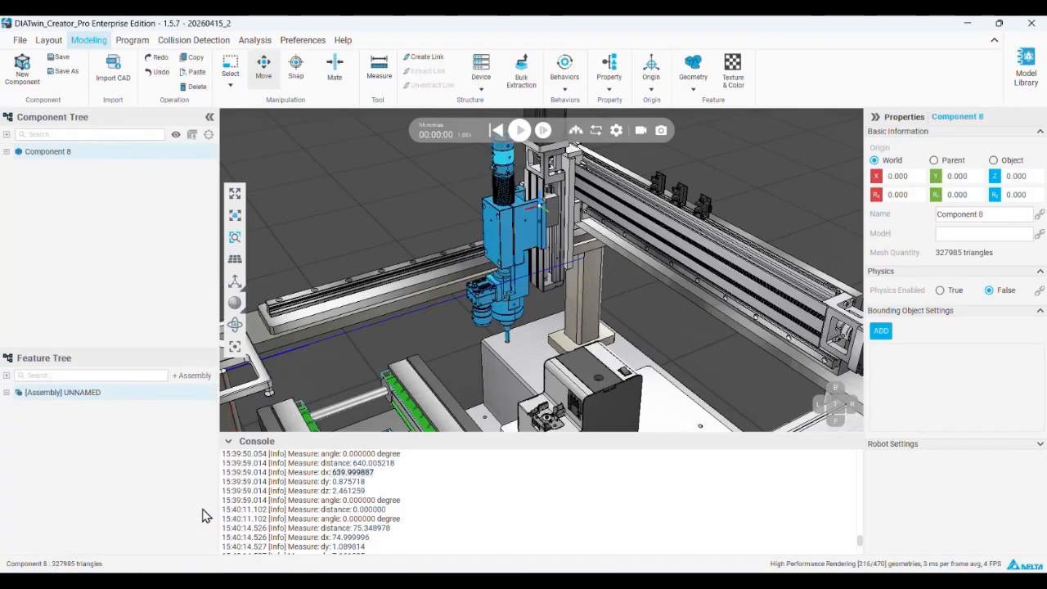
Rename the extracted component as Electric Screwdriver Module, reusing the name of its main sub-assembly
click(7, 393)
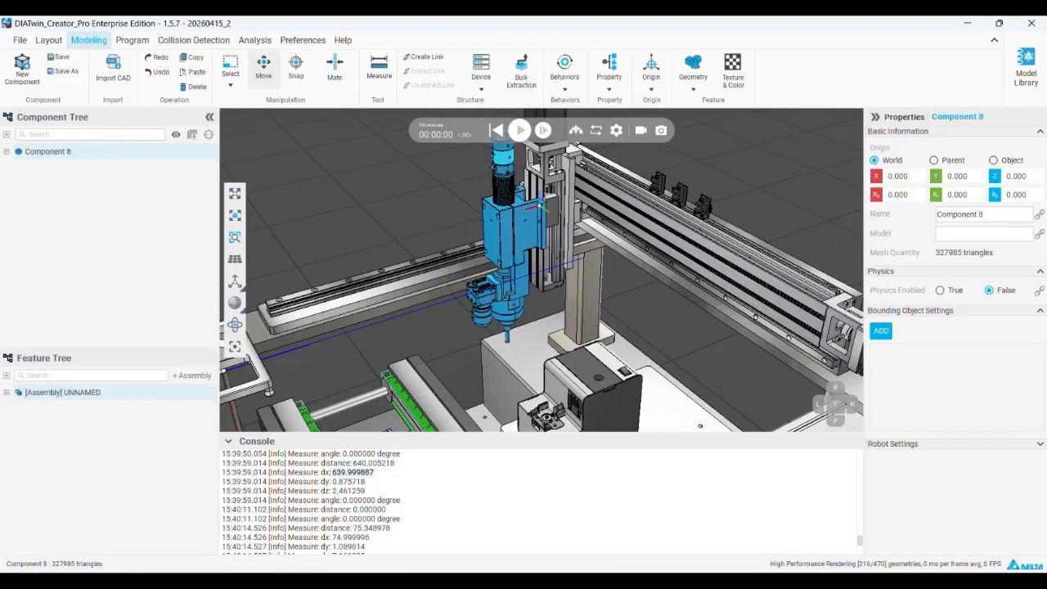
click(91, 408)
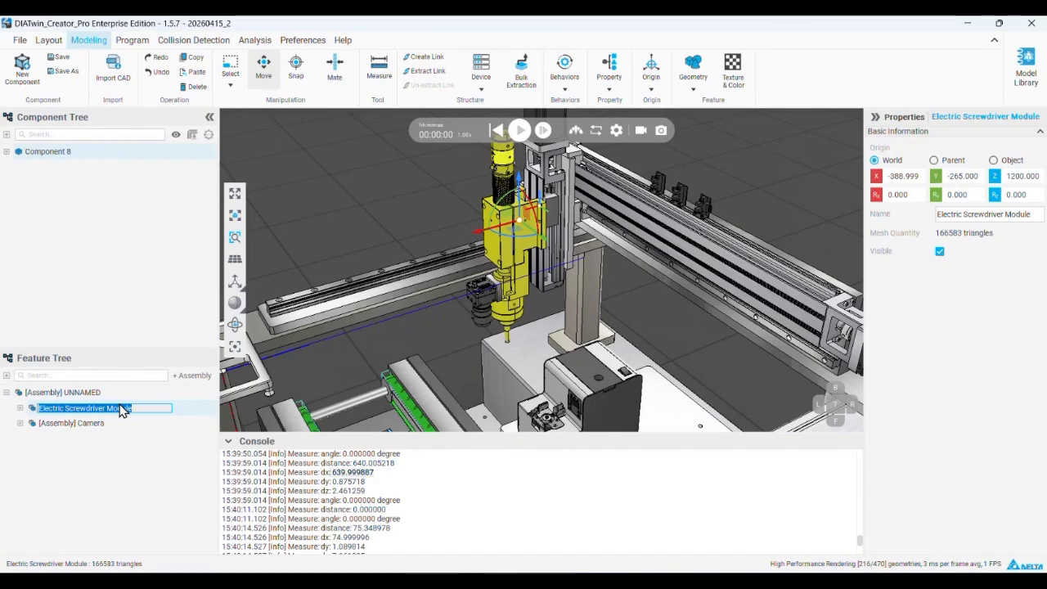
click(55, 155)
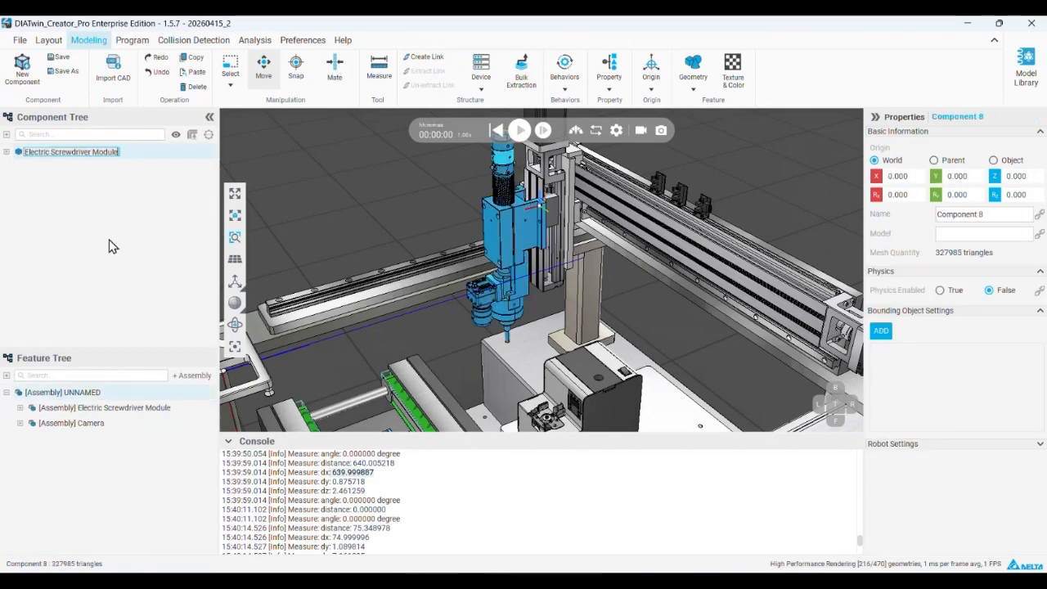
click(71, 152)
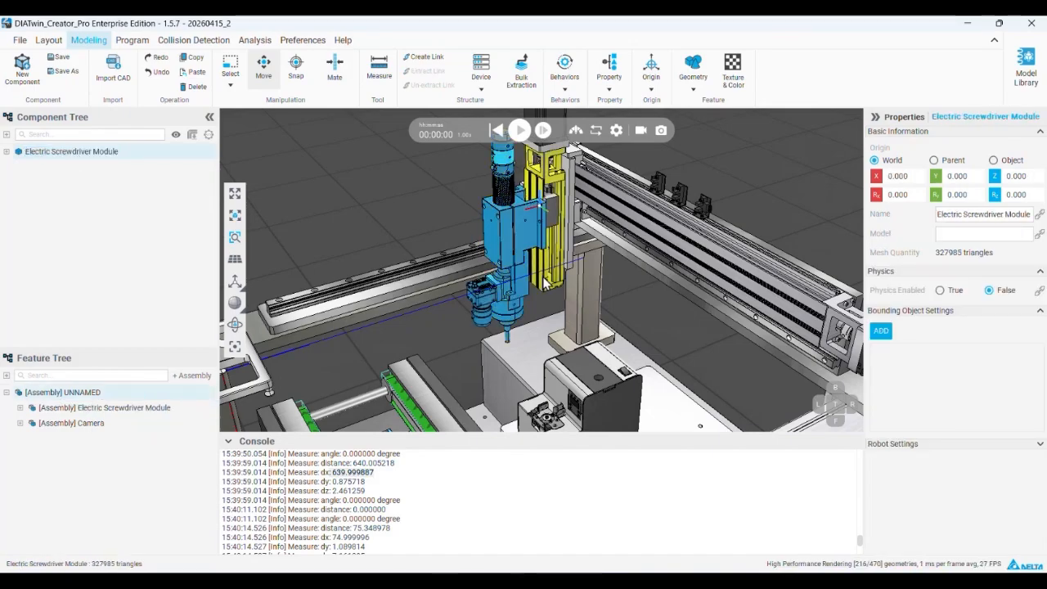
Start a slot interface under the Electric Screwdriver Module's Behavior and place it at the mounting plate's upper hole
middle_drag(542, 234, 527, 264)
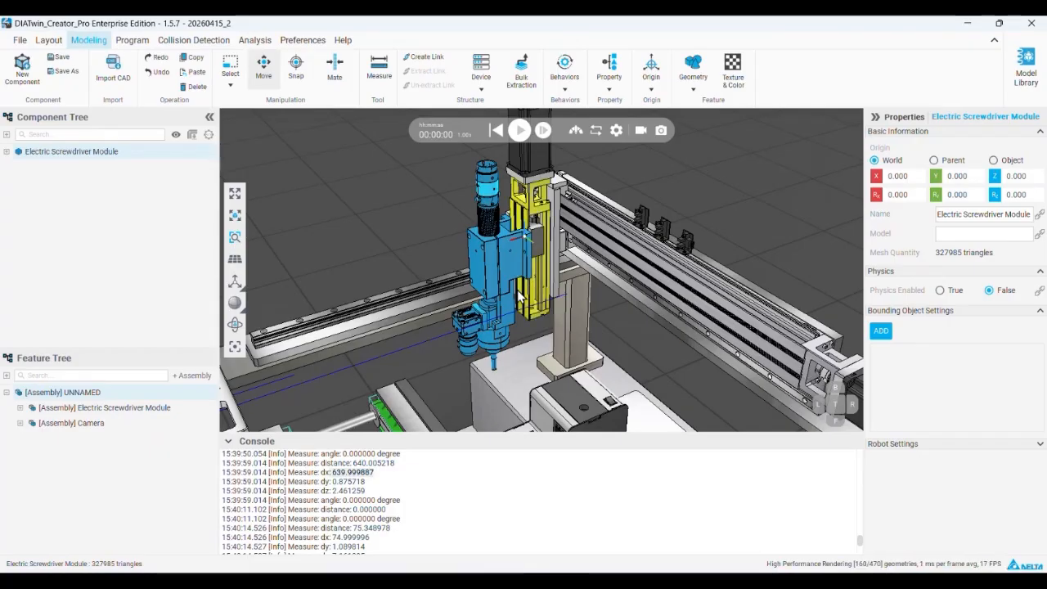
middle_drag(503, 319, 484, 302)
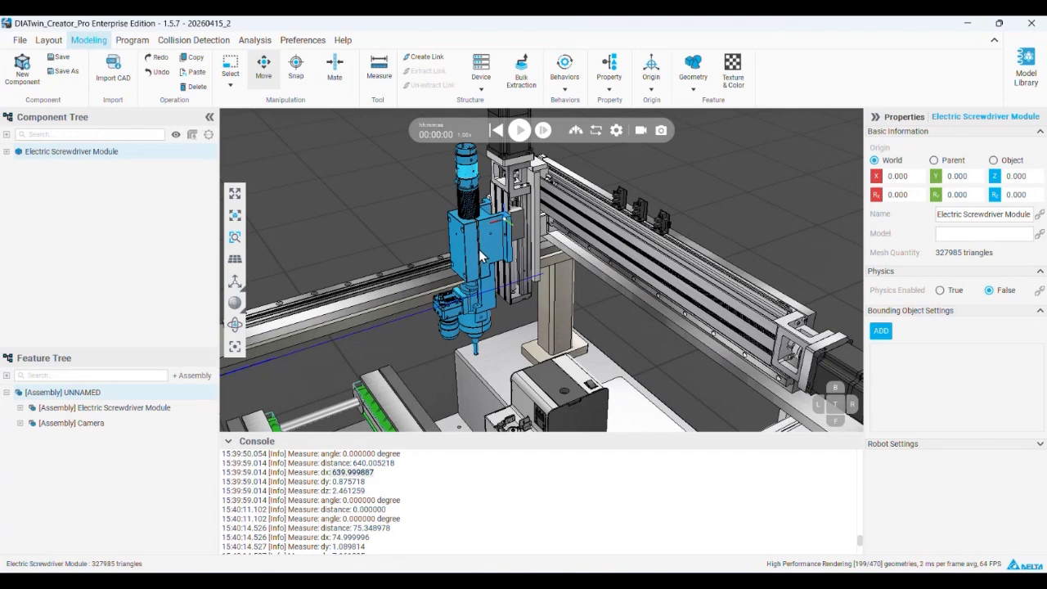
middle_drag(478, 251, 470, 249)
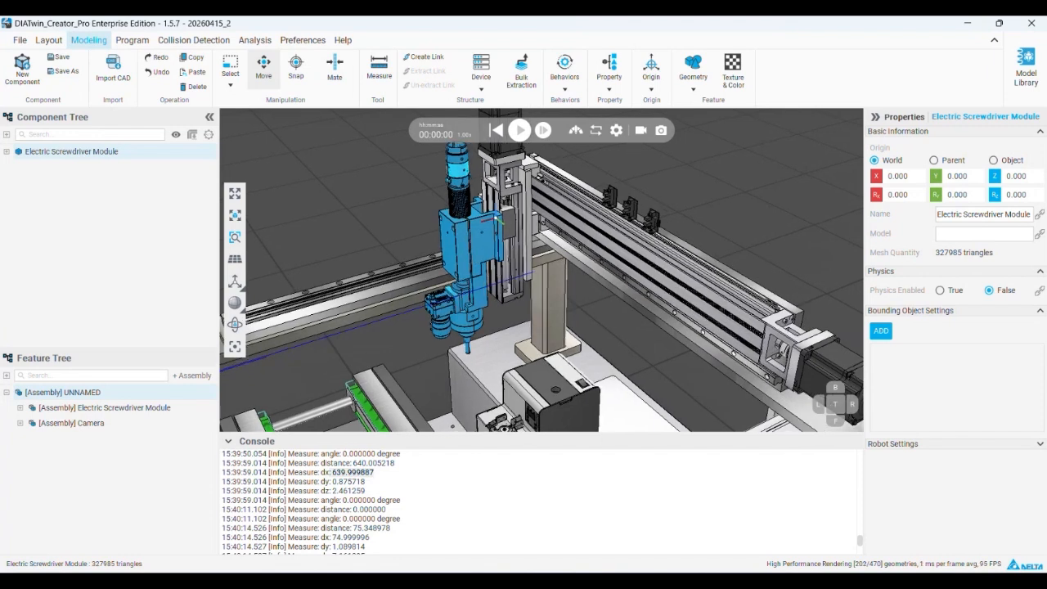
click(8, 152)
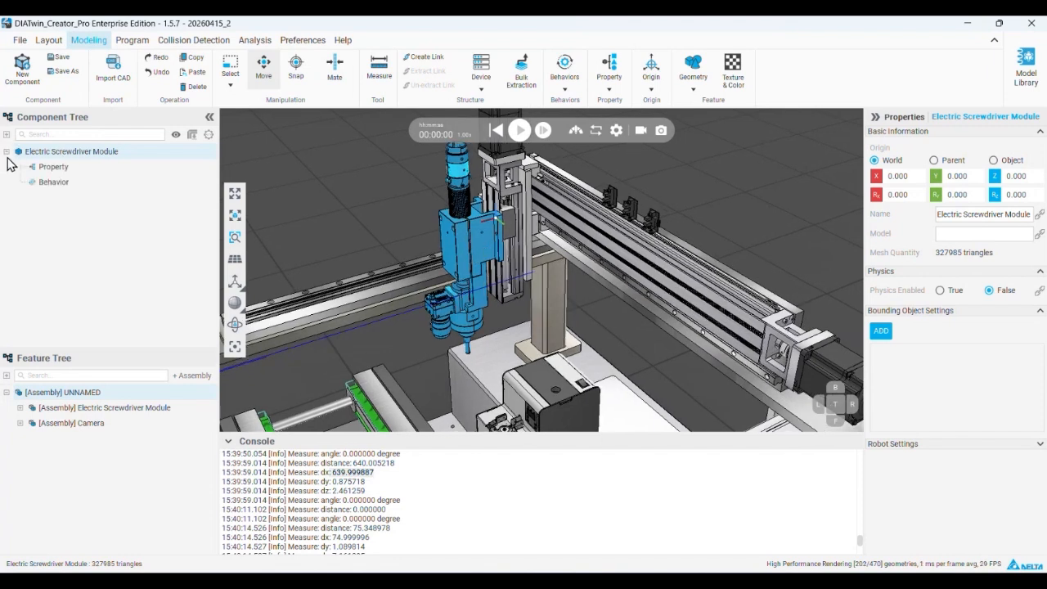
right_click(86, 183)
click(79, 152)
click(72, 183)
right_click(73, 186)
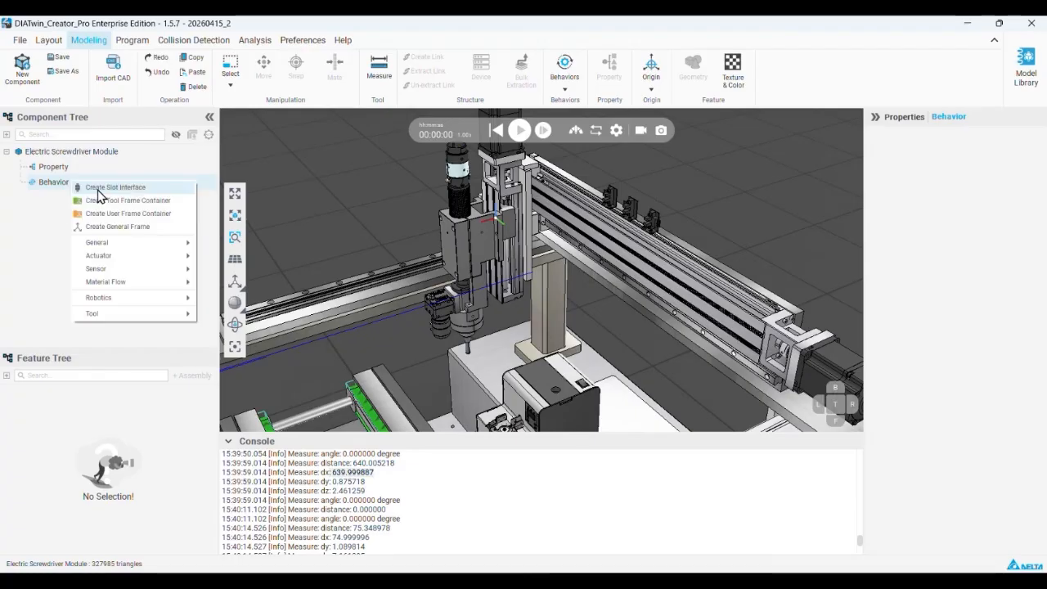
click(97, 193)
scroll(494, 228, up, 10)
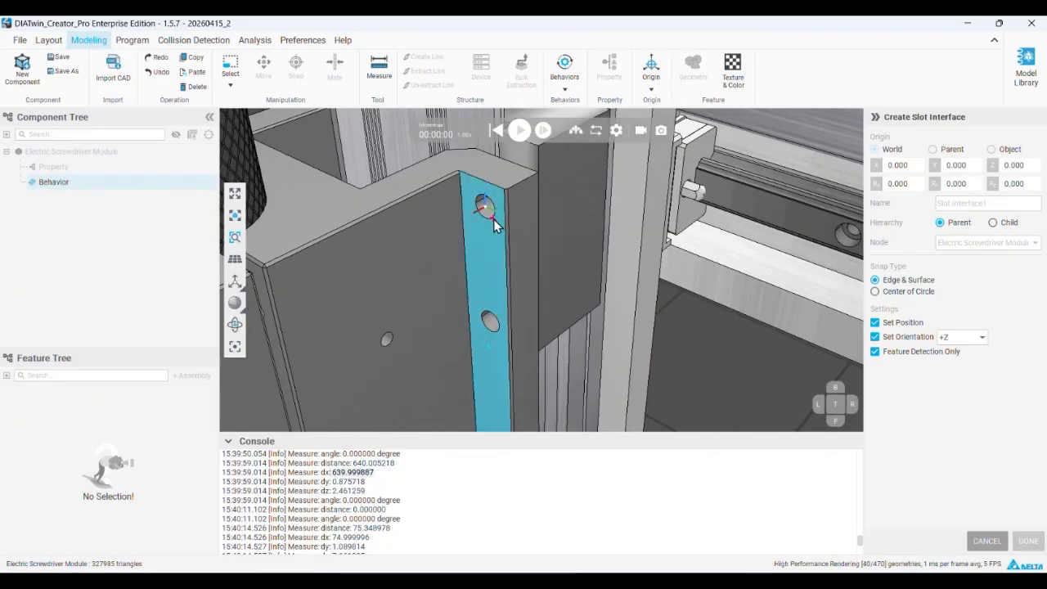
click(492, 220)
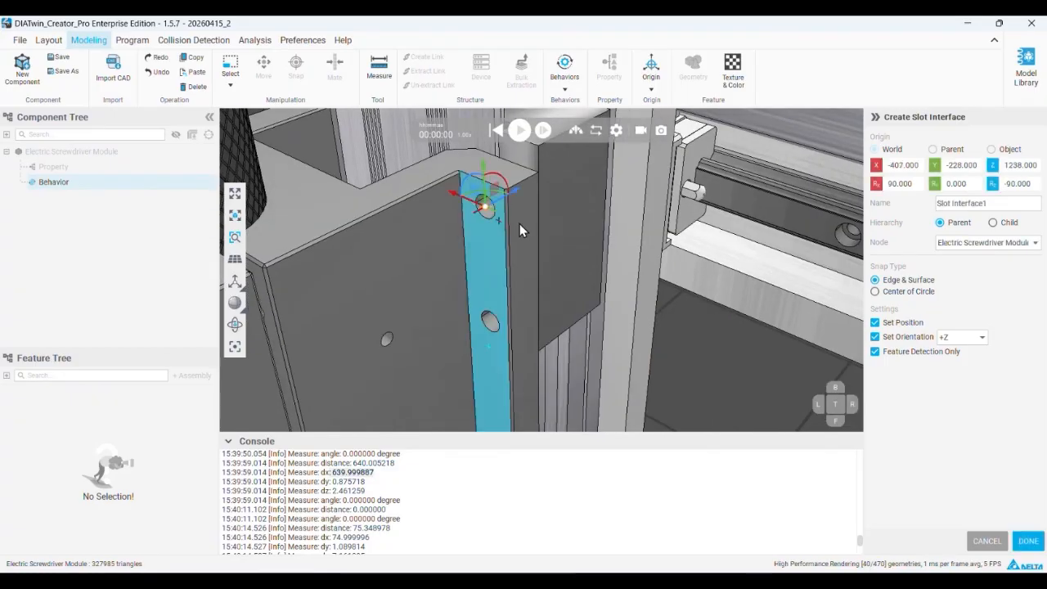
Set the slot interface's Rx and Rz rotations to 0, make its hierarchy Child, and finish creating it
click(993, 185)
click(876, 185)
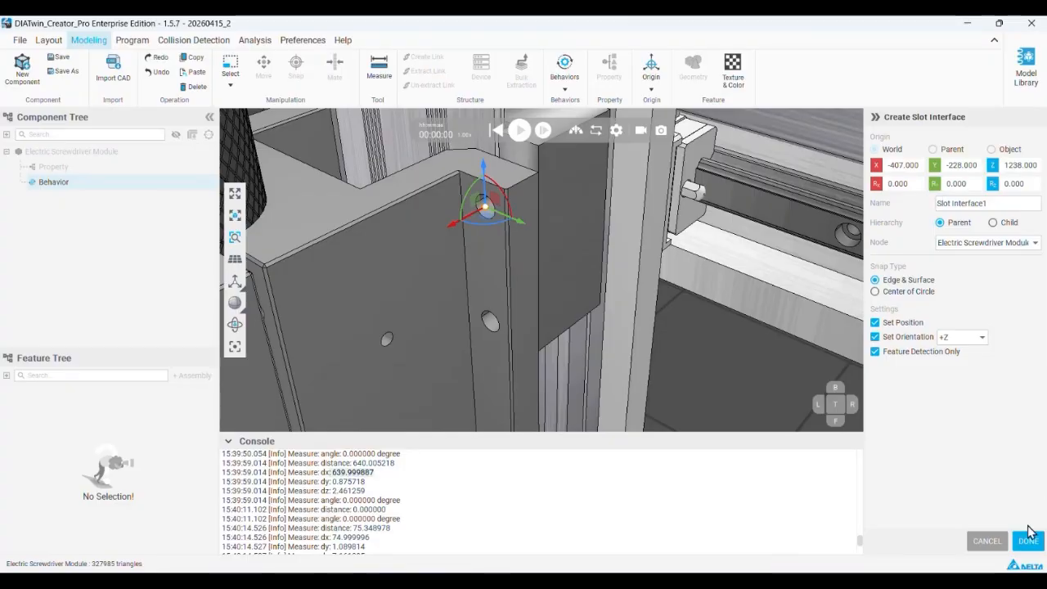
click(995, 225)
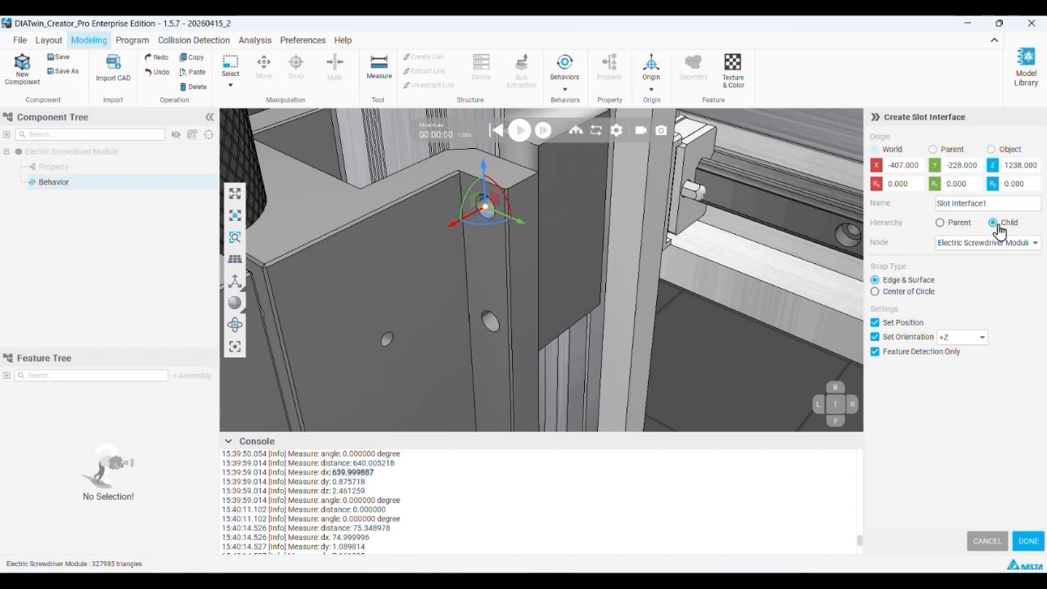
click(1022, 544)
scroll(491, 238, down, 10)
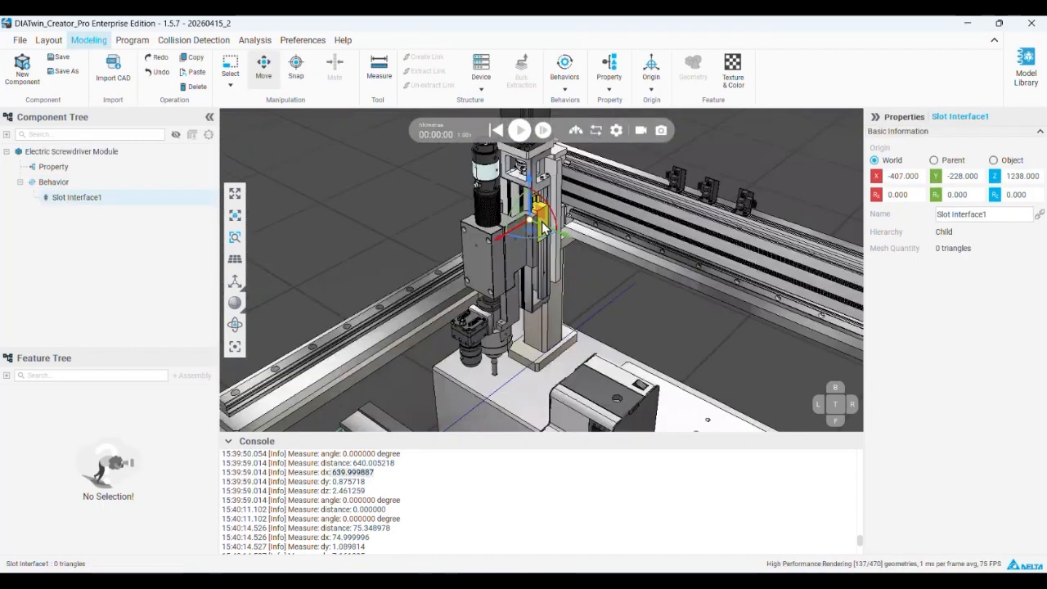
Switch from component modeling to the layout environment with the Electric Screwdriver Module selected
middle_drag(427, 349, 389, 344)
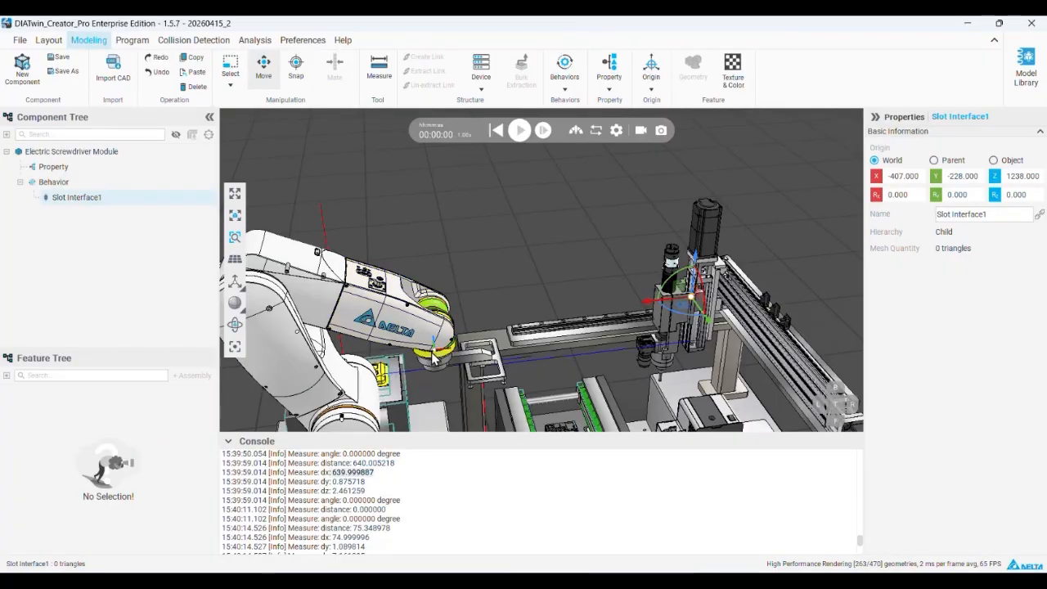
scroll(710, 296, up, 4)
middle_drag(705, 282, 619, 256)
scroll(707, 293, down, 3)
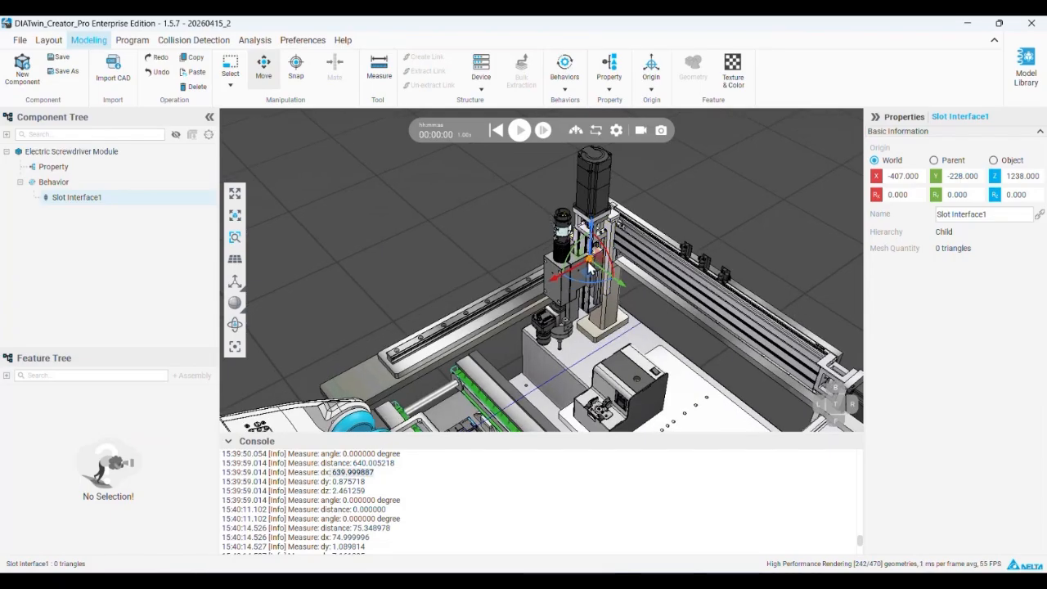
scroll(589, 268, up, 3)
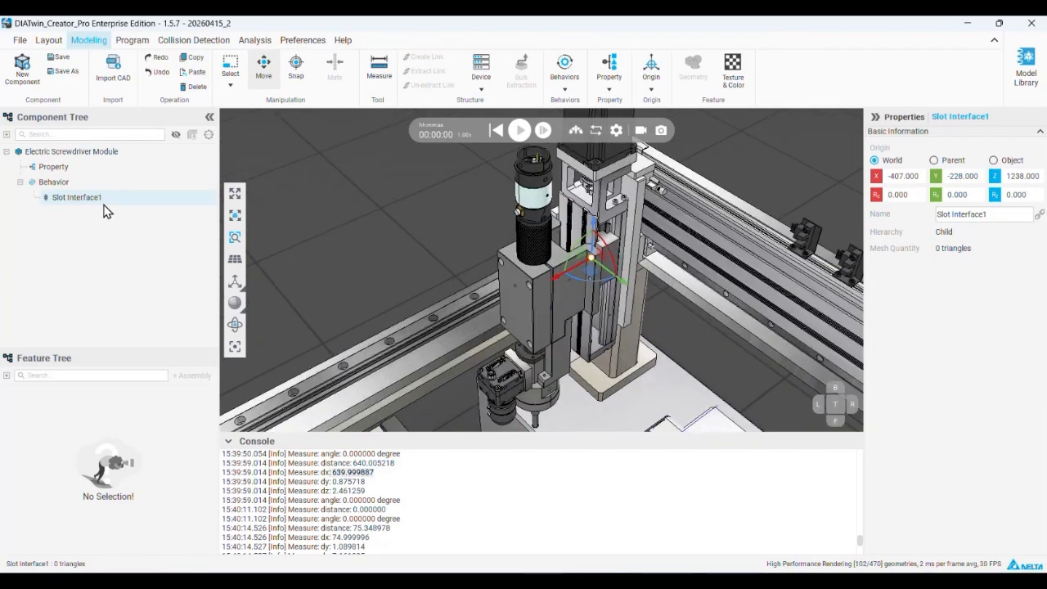
click(48, 40)
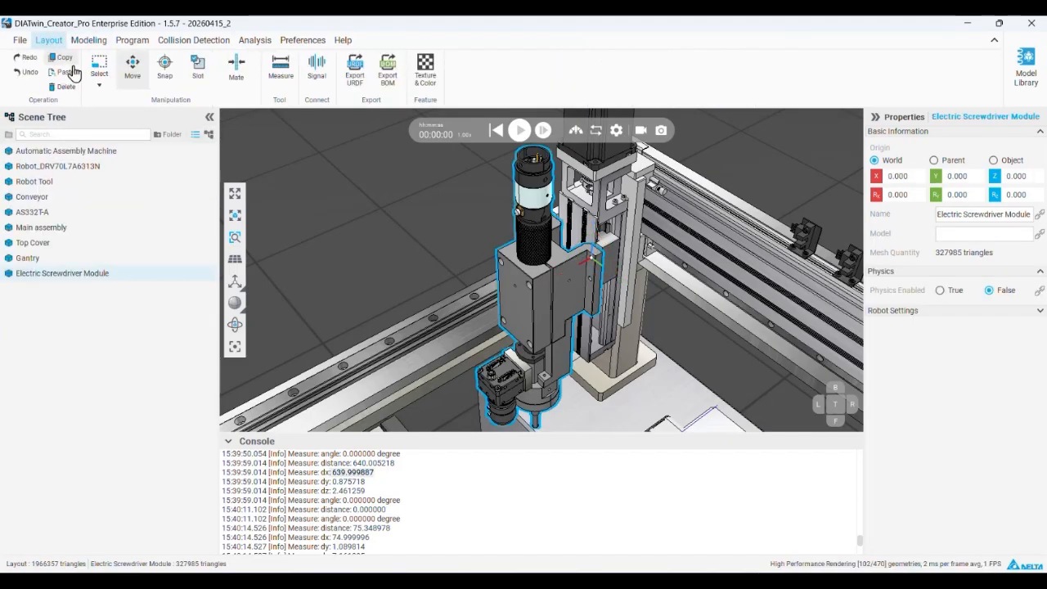
Connect the Electric Screwdriver Module's slot interface to the matching slot on the Gantry using the Slot tool
click(196, 70)
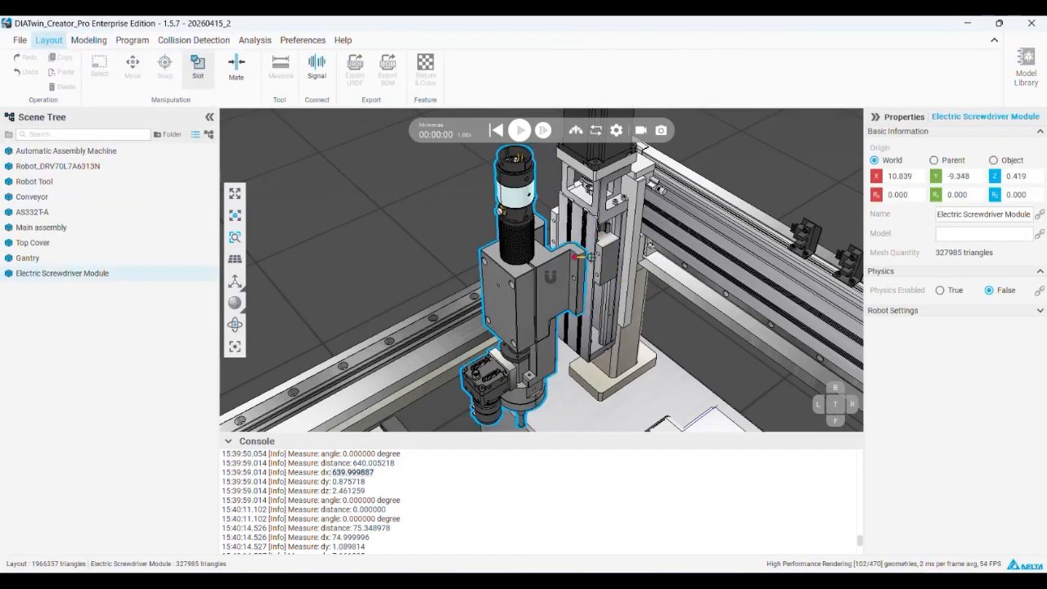
mouse_move(550, 276)
mouse_down()
mouse_move(537, 251)
mouse_move(582, 303)
mouse_move(546, 280)
mouse_move(564, 261)
mouse_move(594, 283)
mouse_move(545, 272)
mouse_up()
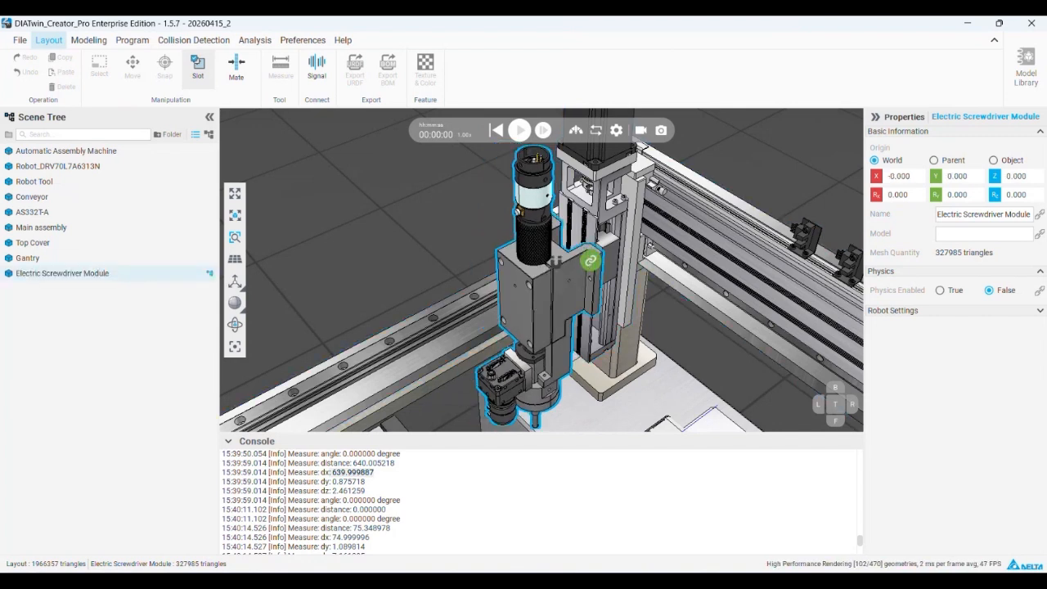
click(197, 70)
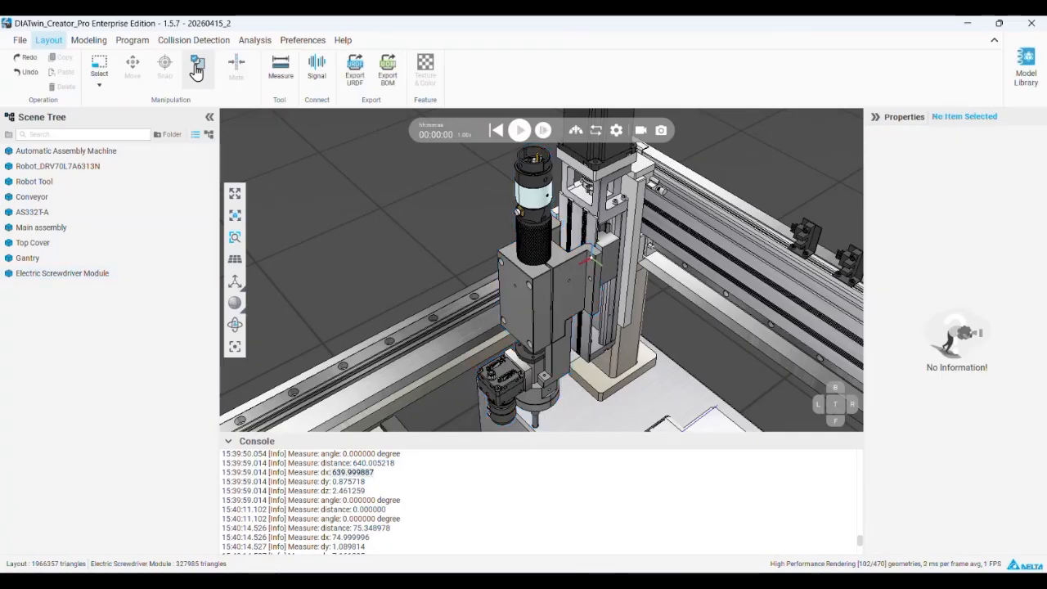
Select the Gantry and open it for editing in component modeling
scroll(546, 226, down, 2)
click(547, 226)
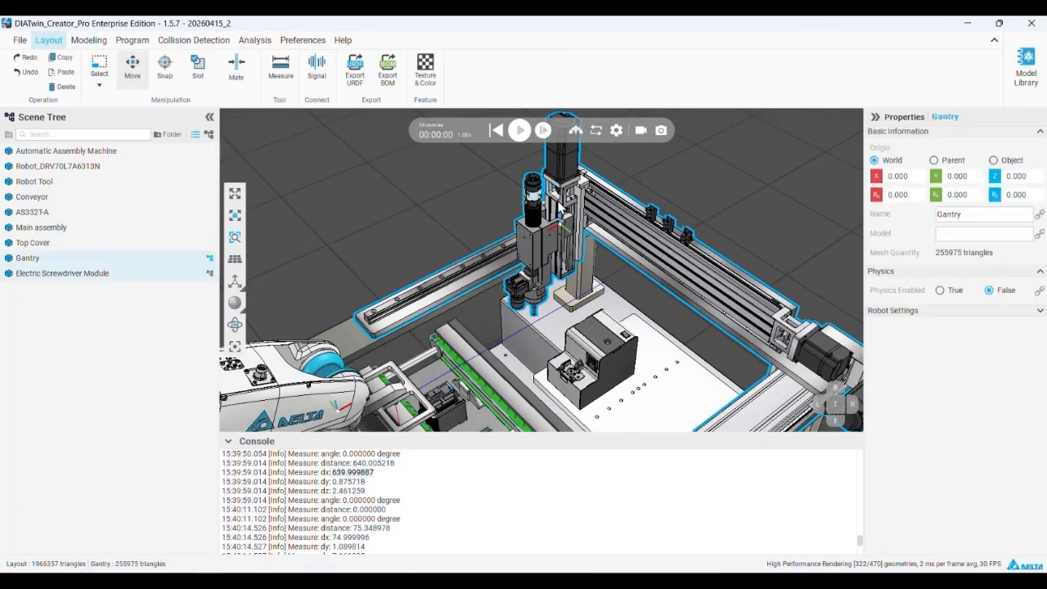
click(129, 41)
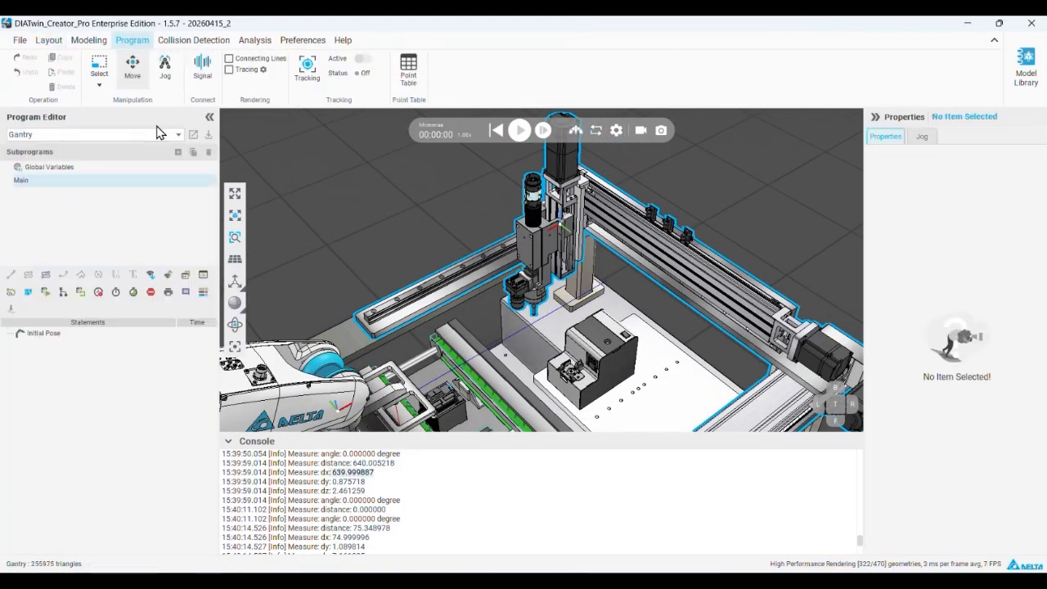
click(90, 40)
click(617, 233)
Test the slider travel of Link_Y and Link_X, returning each position to 0 mm
click(82, 259)
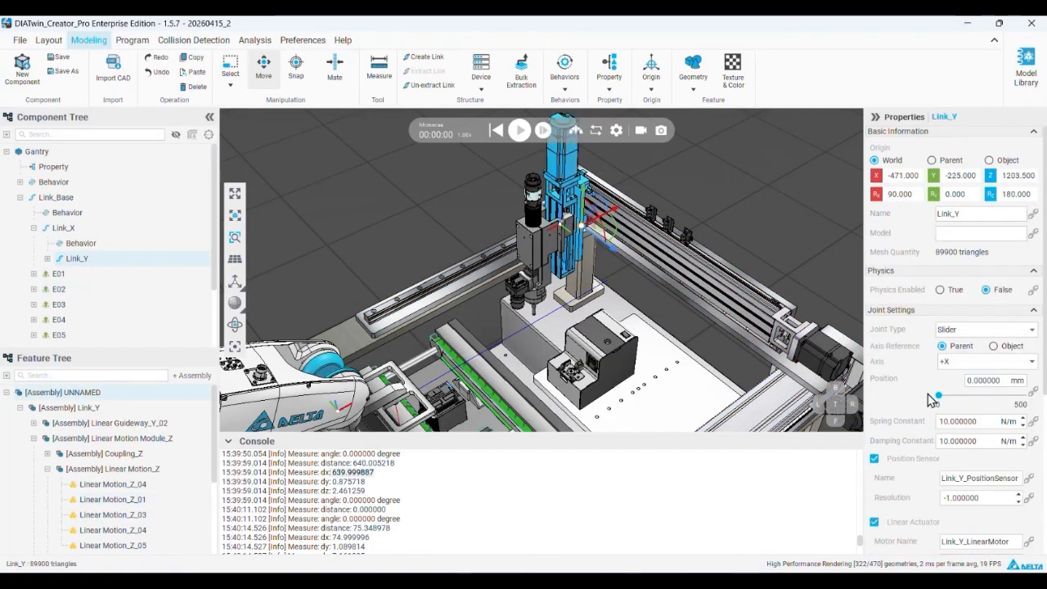
mouse_move(940, 404)
mouse_down()
mouse_move(986, 402)
mouse_move(935, 405)
mouse_up()
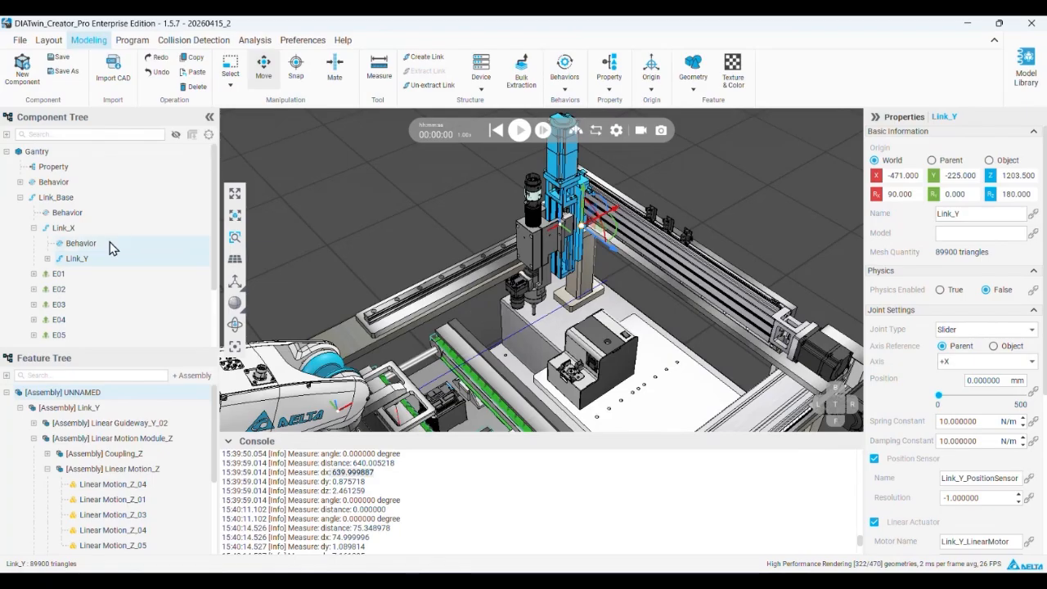
click(85, 228)
mouse_move(942, 401)
mouse_down()
mouse_move(1009, 402)
mouse_move(907, 403)
mouse_move(993, 402)
mouse_move(941, 402)
mouse_up()
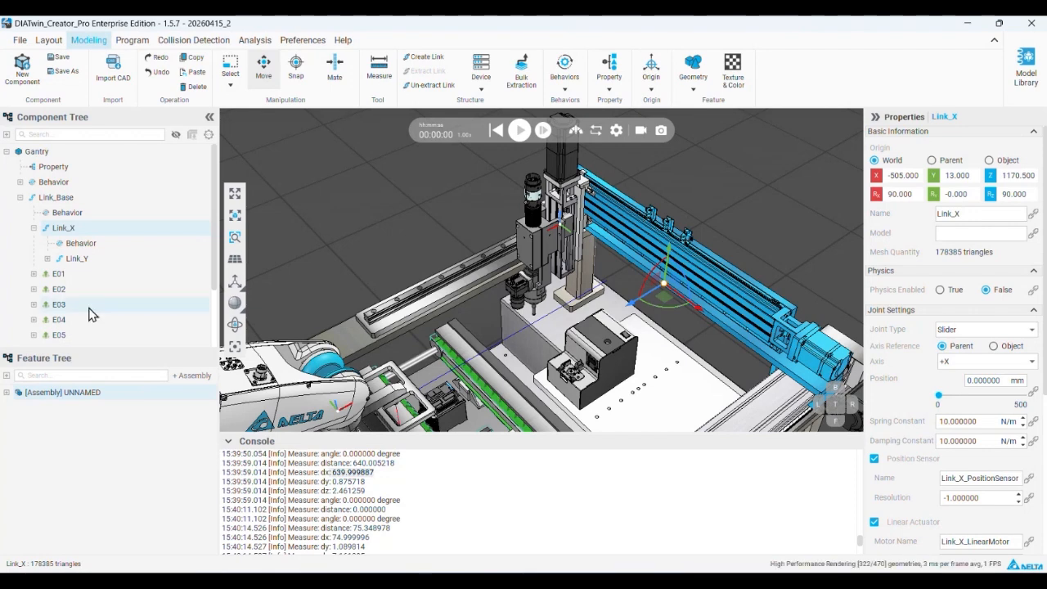
Switch to PowerPoint, check the slot interface instructions on Gantry modeling slide 46, and return to DIATwin Creator
key(alt+Tab)
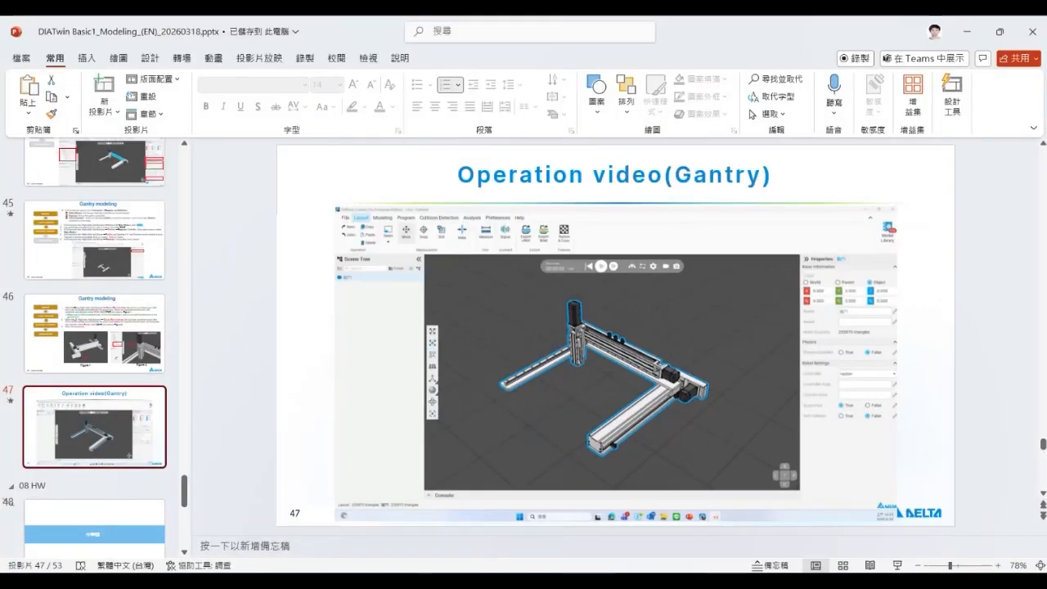
key(Up)
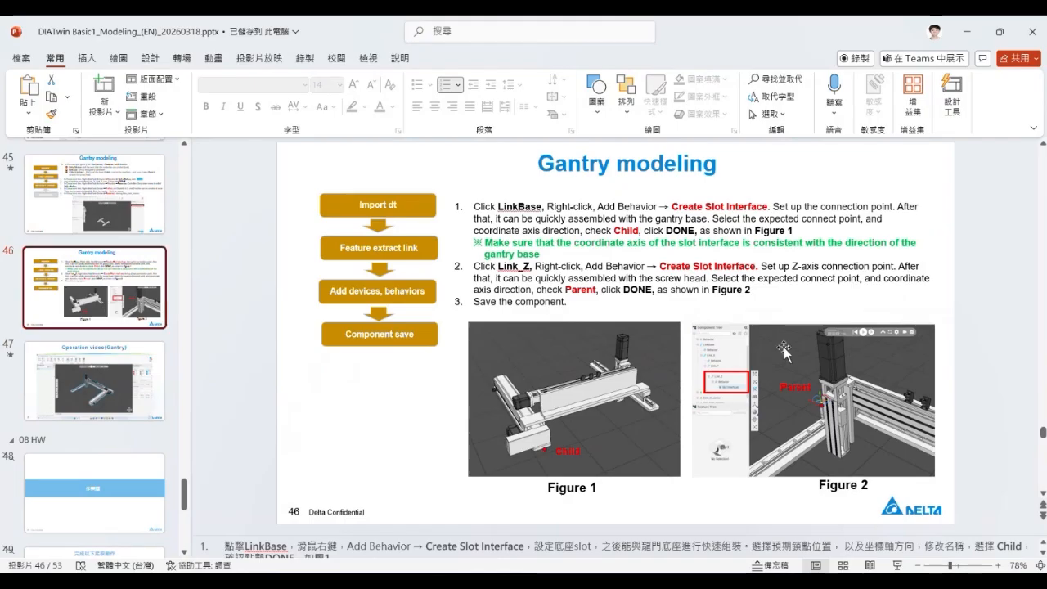
click(964, 41)
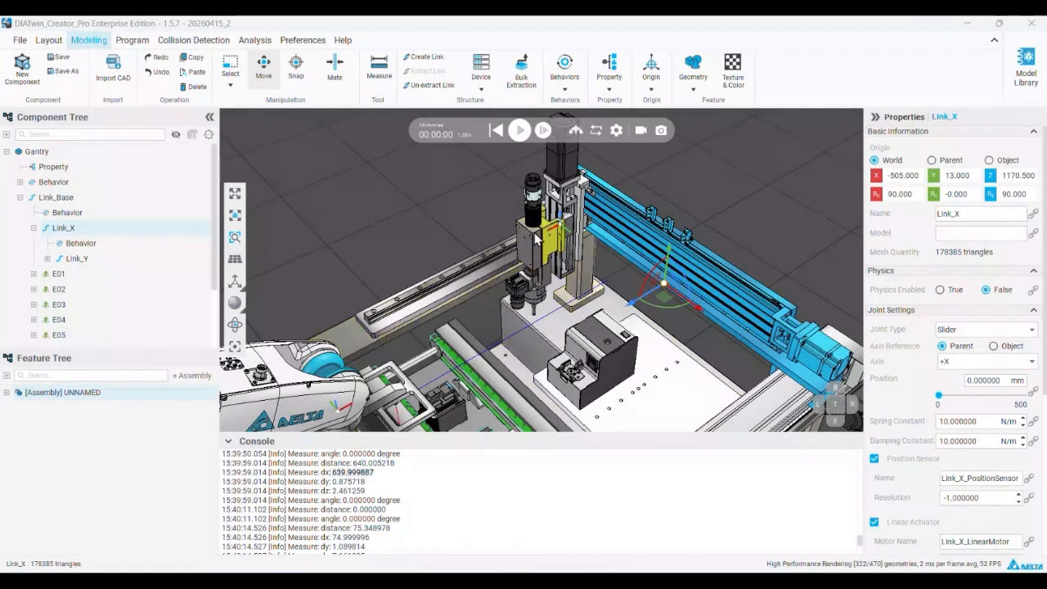
Select the Electric Screwdriver Module and expand its Behavior node to inspect the slot interface
click(508, 245)
click(17, 152)
click(30, 181)
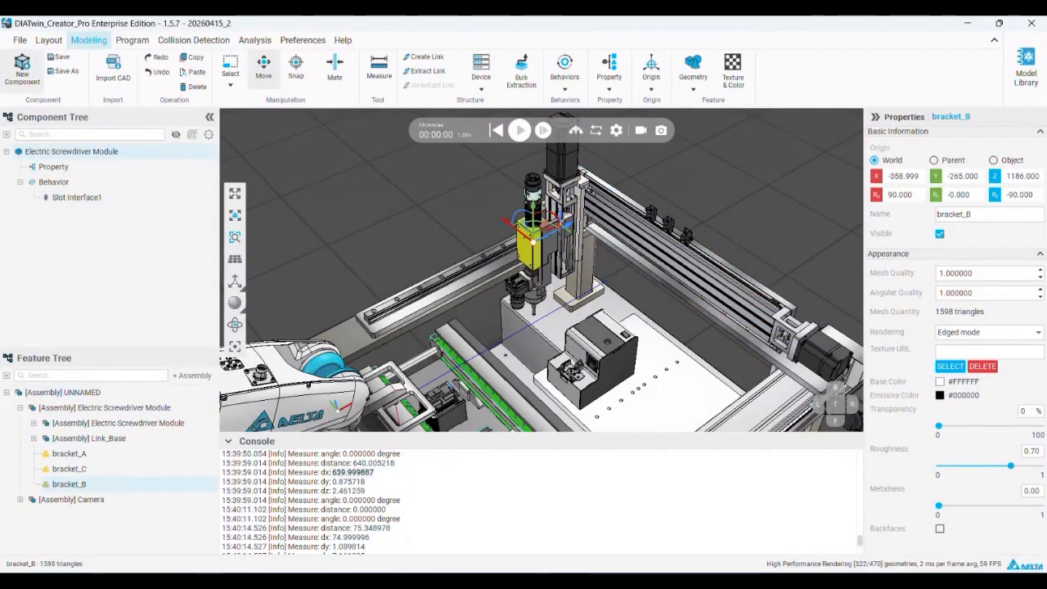
Open the Gantry's program, start Jog, and try moving the tool frame along its X and Y axes from the Initial Pose
click(134, 45)
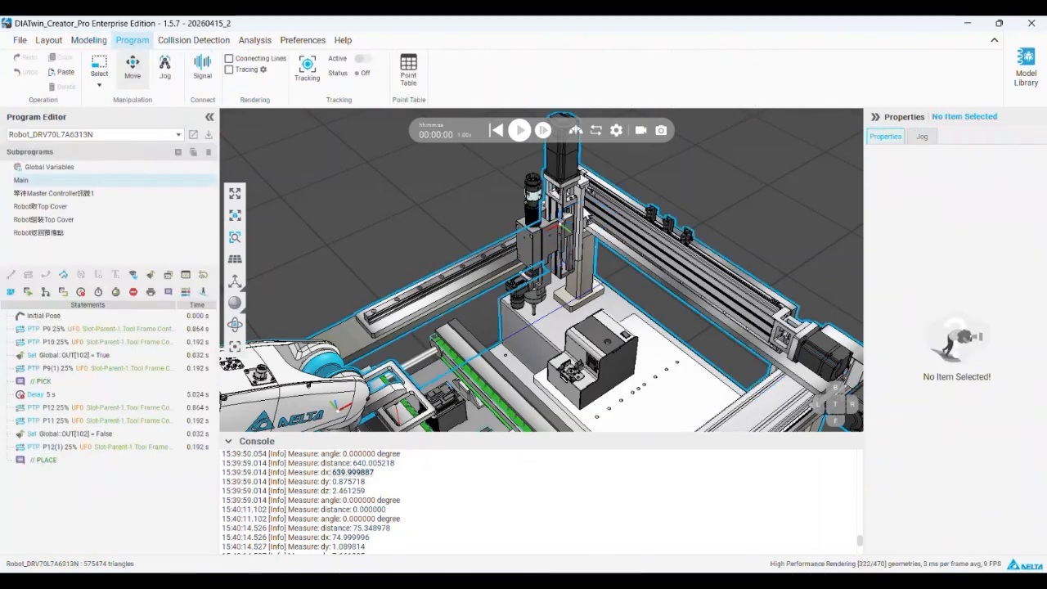
click(117, 138)
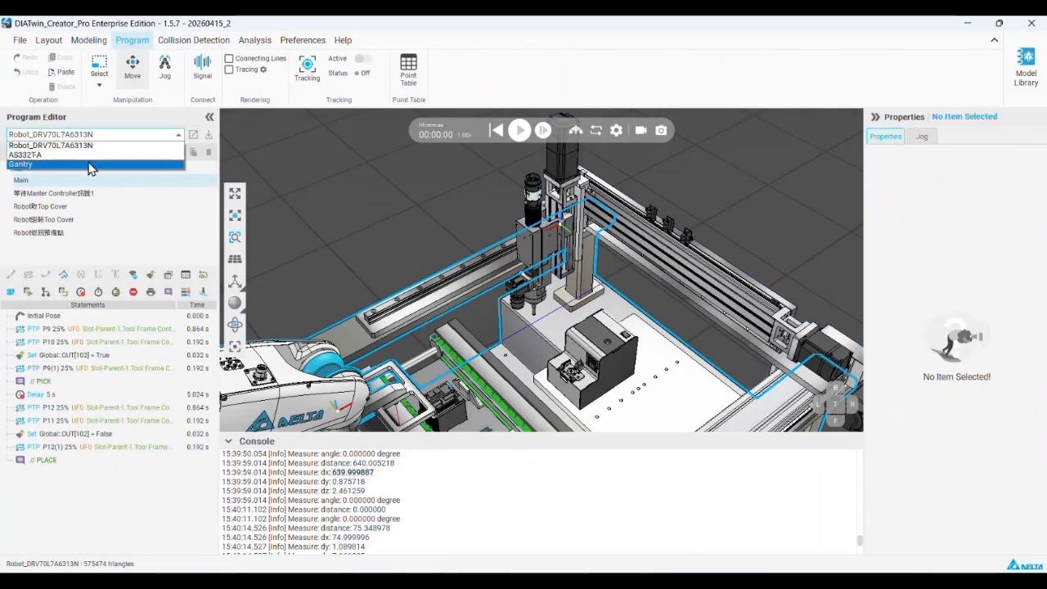
click(91, 166)
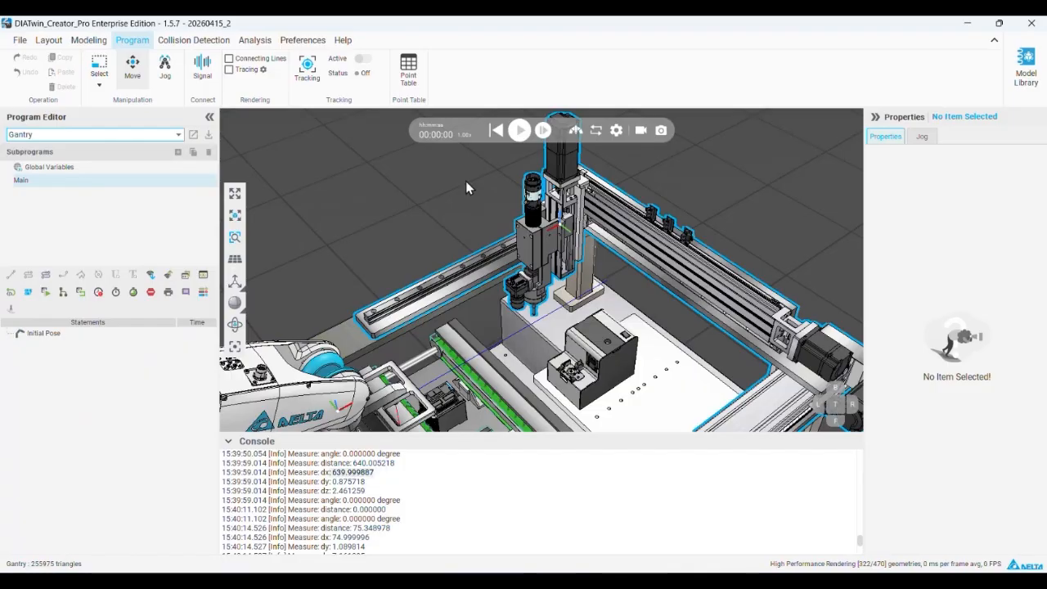
click(166, 65)
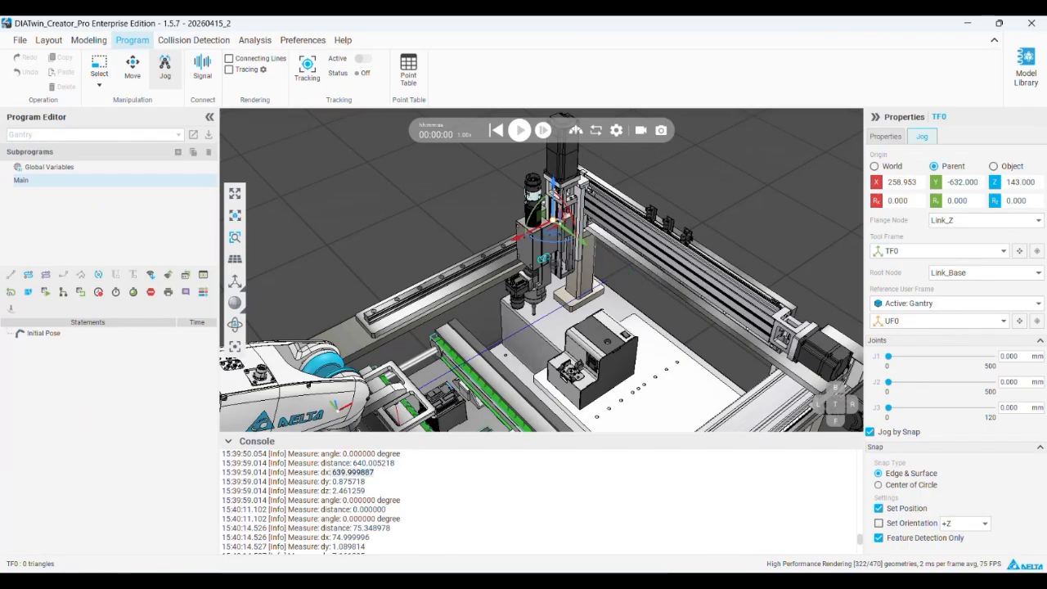
click(45, 333)
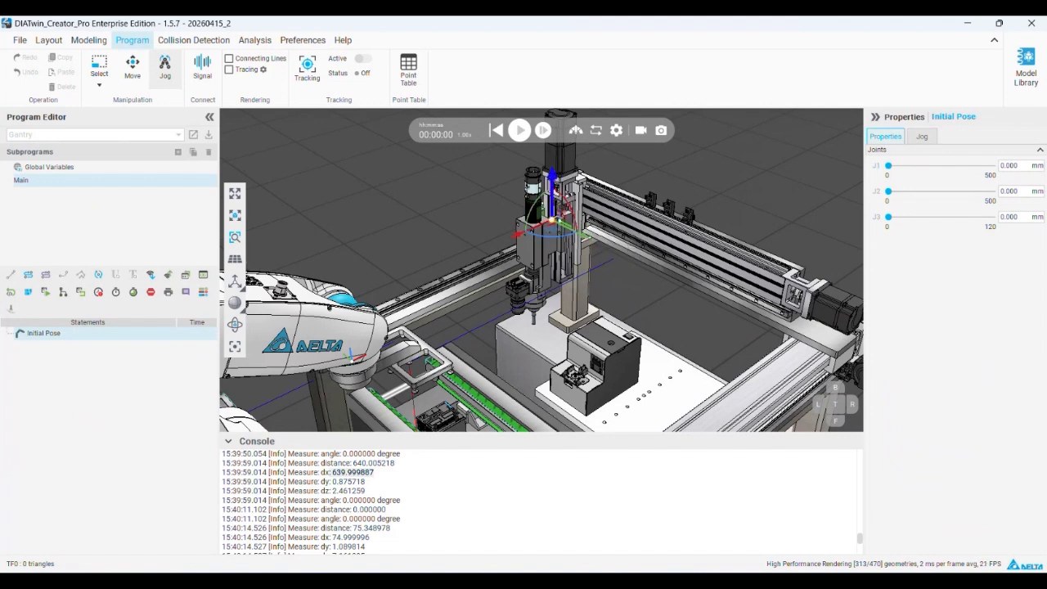
click(520, 234)
click(583, 236)
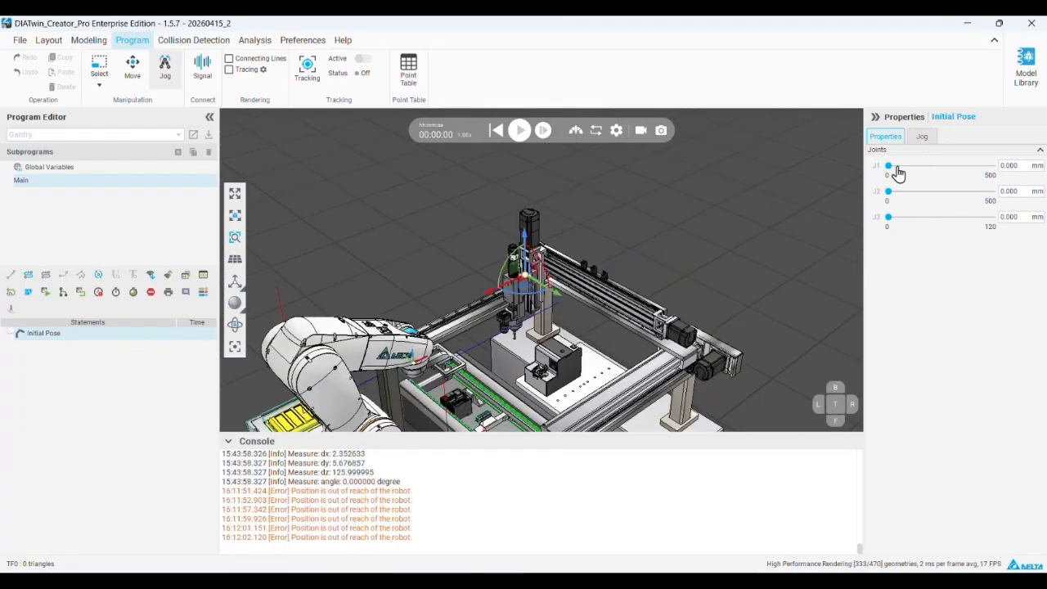
Test the Gantry's J1, J2 and J3 joint travel and tool frame jogging, return all joints to 0 mm, and exit Jog
drag(890, 166, 915, 218)
drag(525, 258, 525, 234)
drag(489, 315, 482, 318)
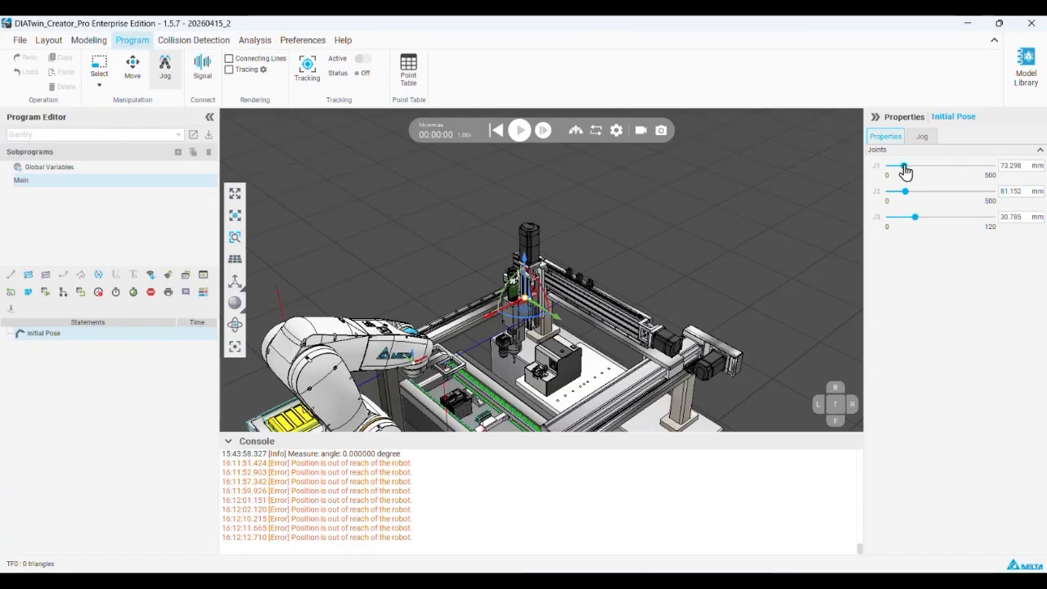
drag(903, 167, 853, 222)
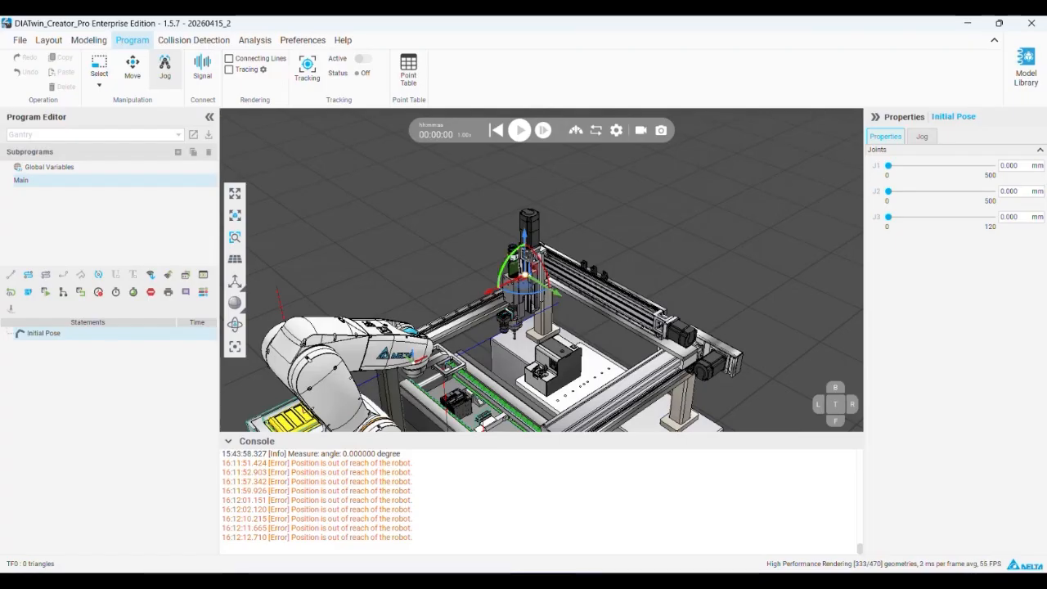
click(165, 65)
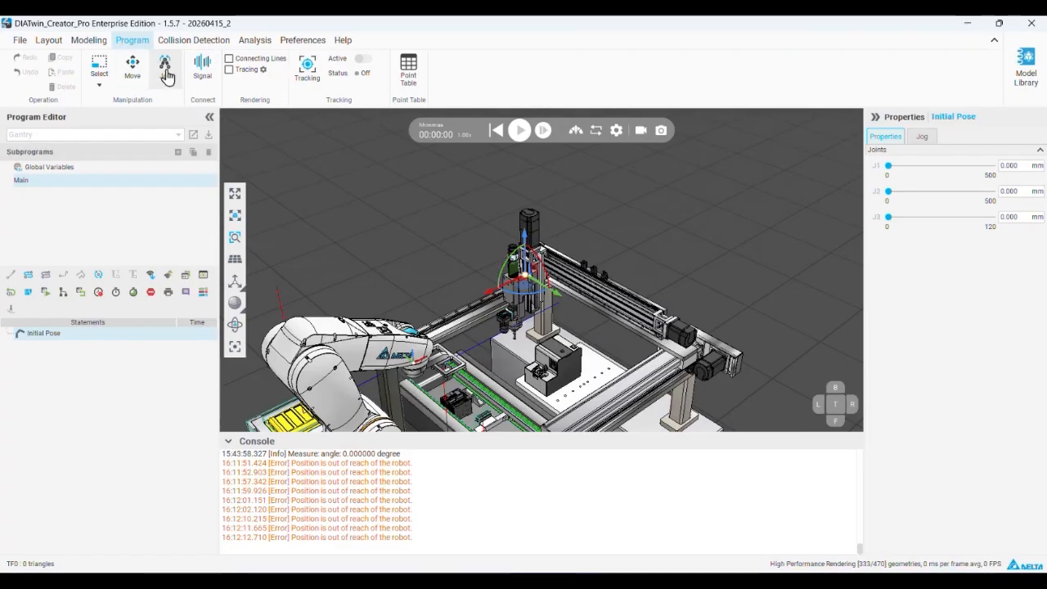
Reopen the Gantry in component modeling, select Link_X, and expand the link hierarchy down to Link_Z
scroll(554, 258, up, 8)
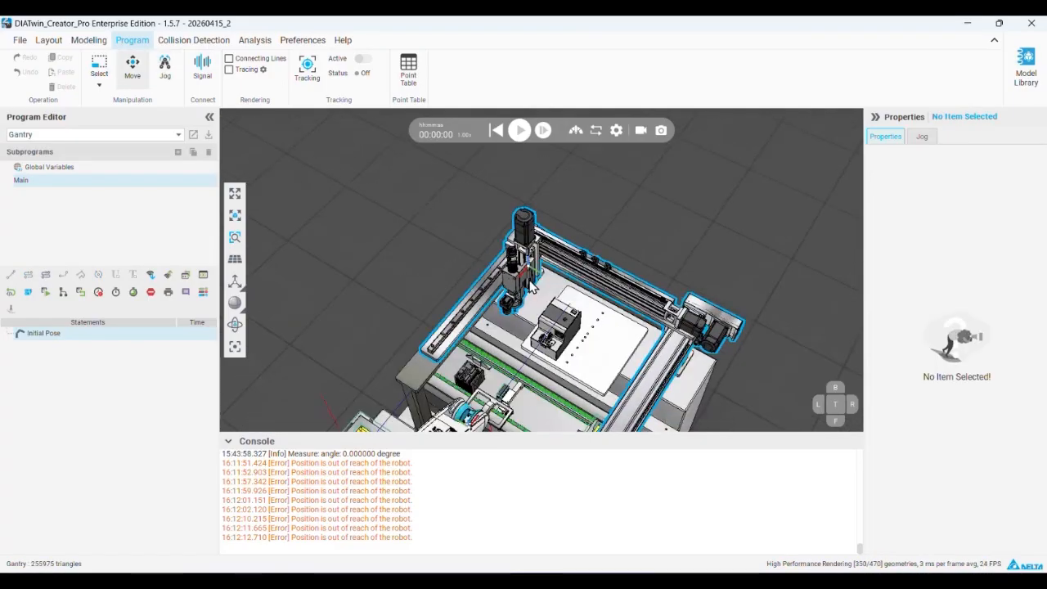
click(92, 40)
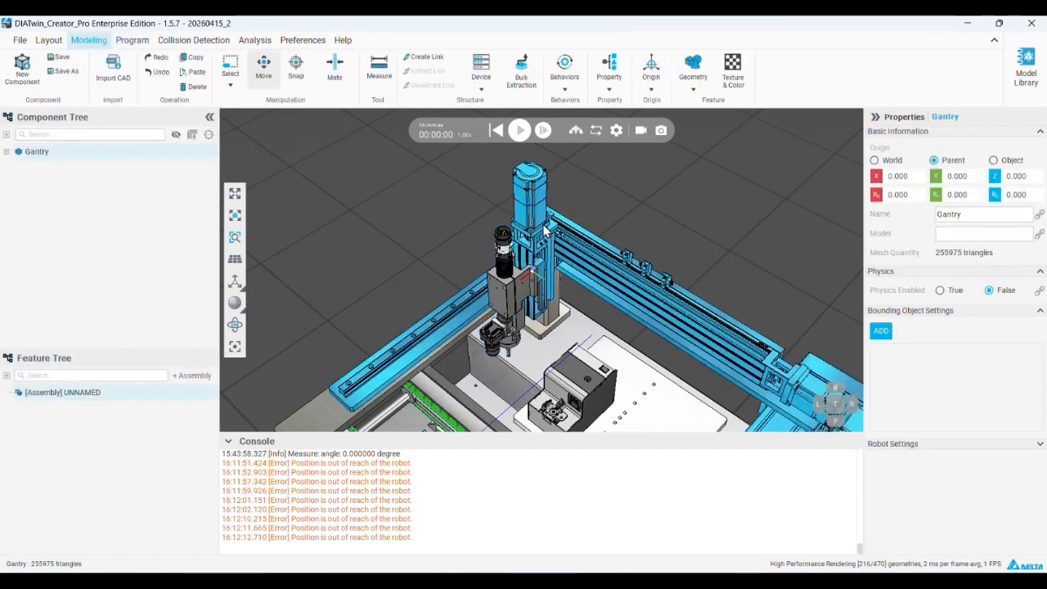
click(57, 228)
click(59, 228)
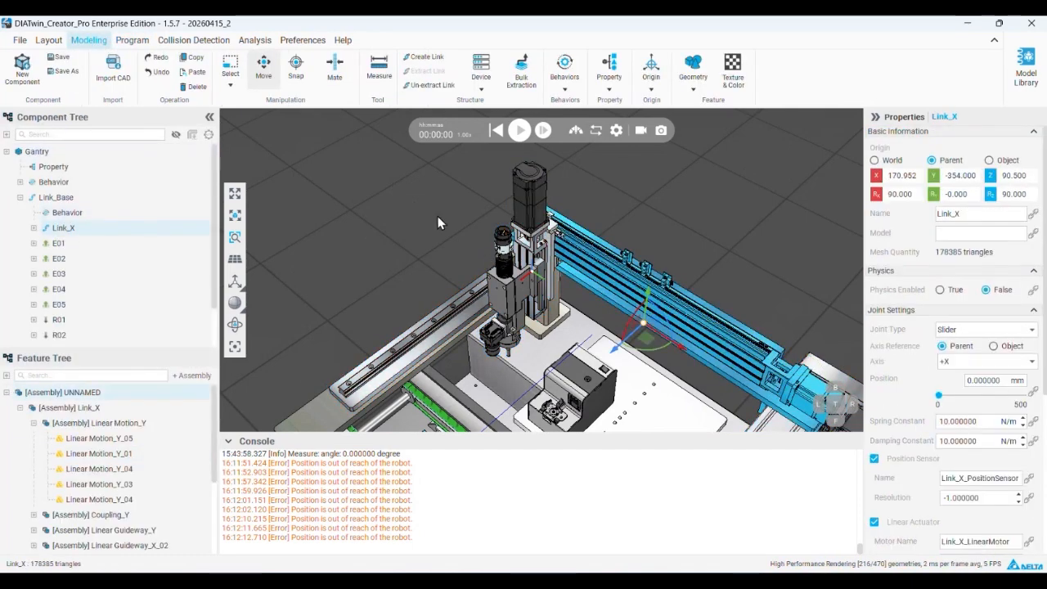
click(33, 227)
click(47, 259)
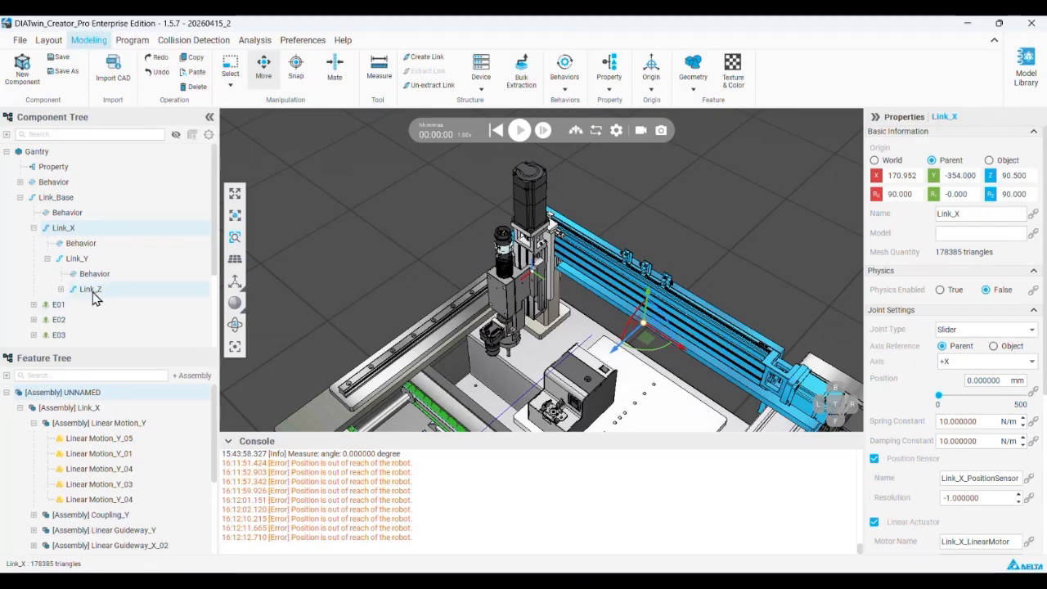
click(60, 289)
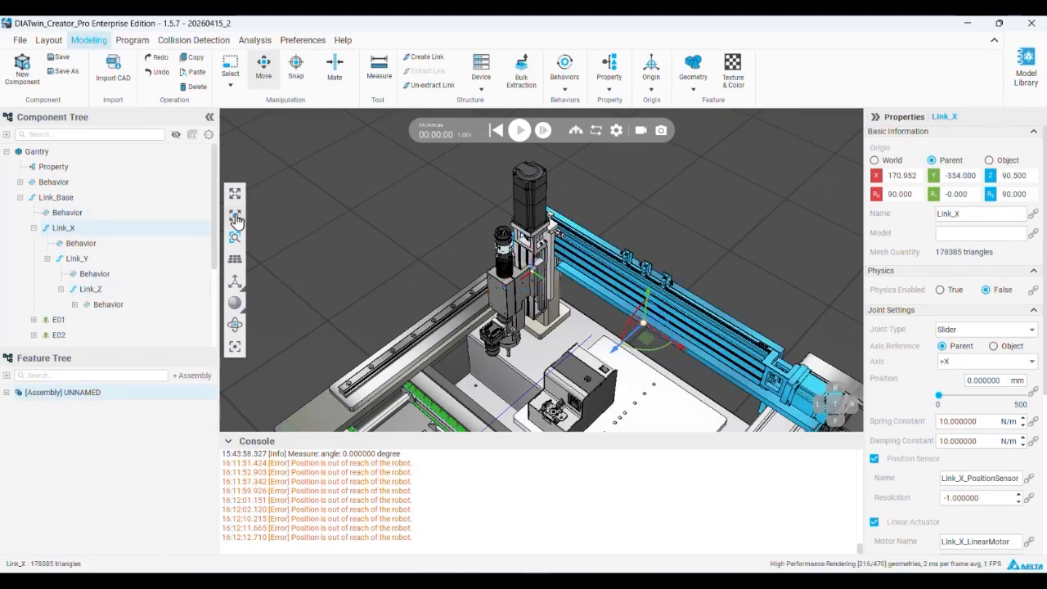
Reset the Rx and Rz rotations of Link_X's origin to 0 with Move Origin, and test its slider travel
click(651, 88)
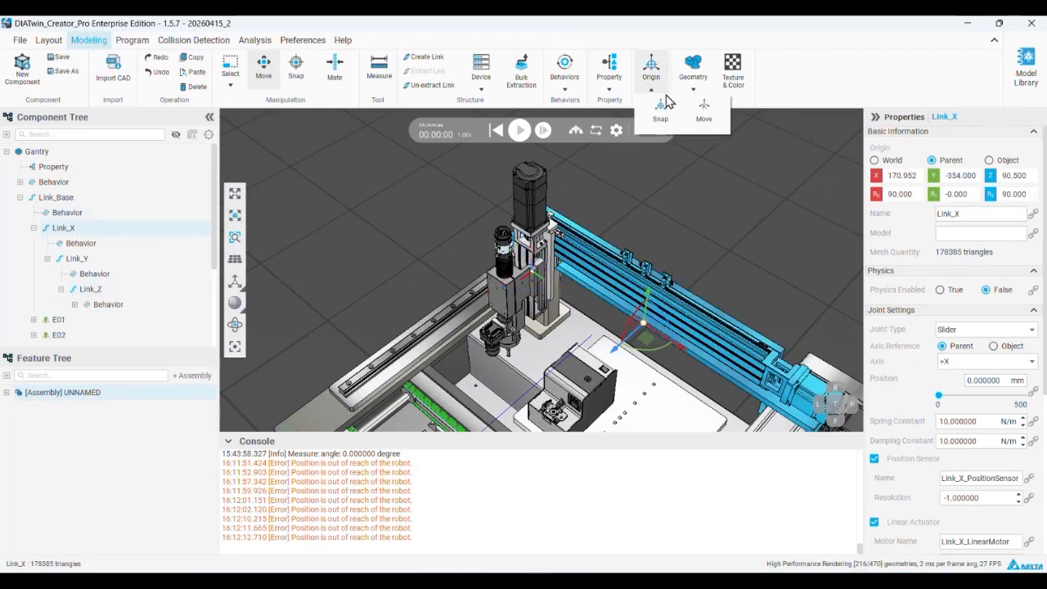
click(704, 120)
click(874, 176)
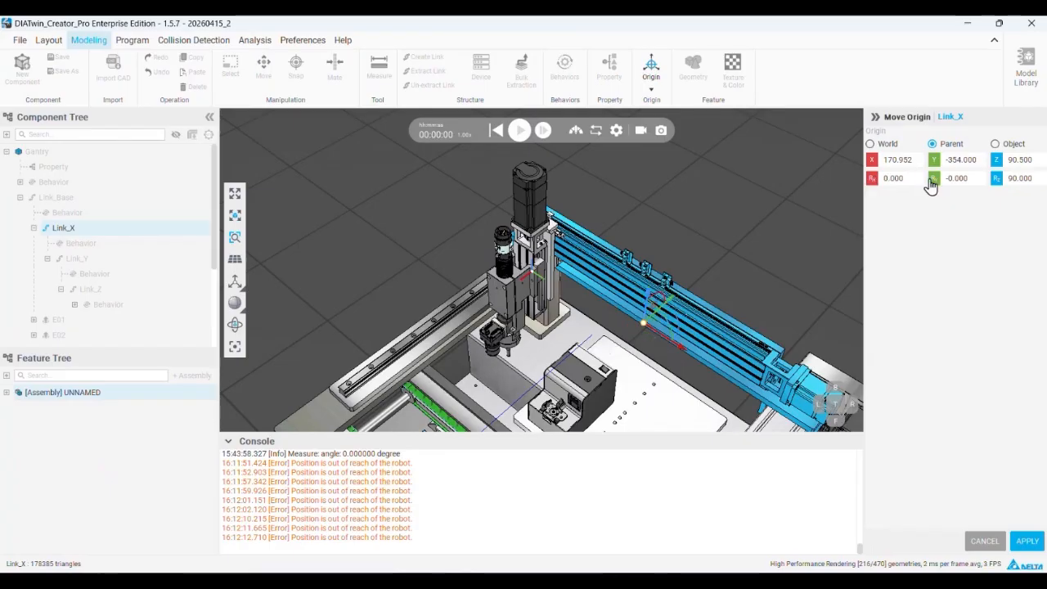
click(996, 179)
click(1027, 542)
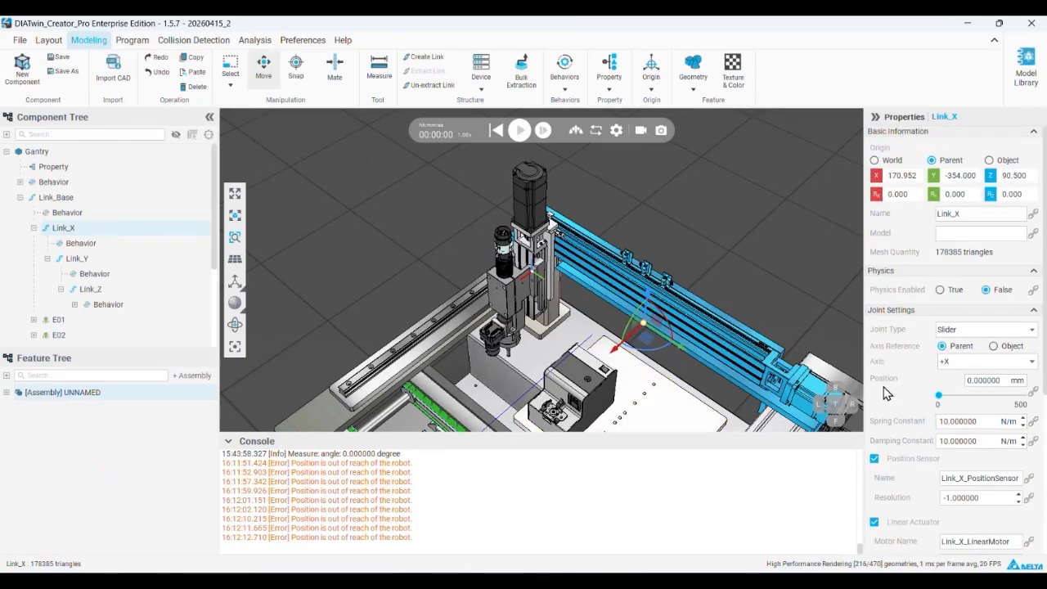
mouse_move(940, 403)
mouse_down()
mouse_move(1022, 397)
mouse_move(924, 394)
mouse_up()
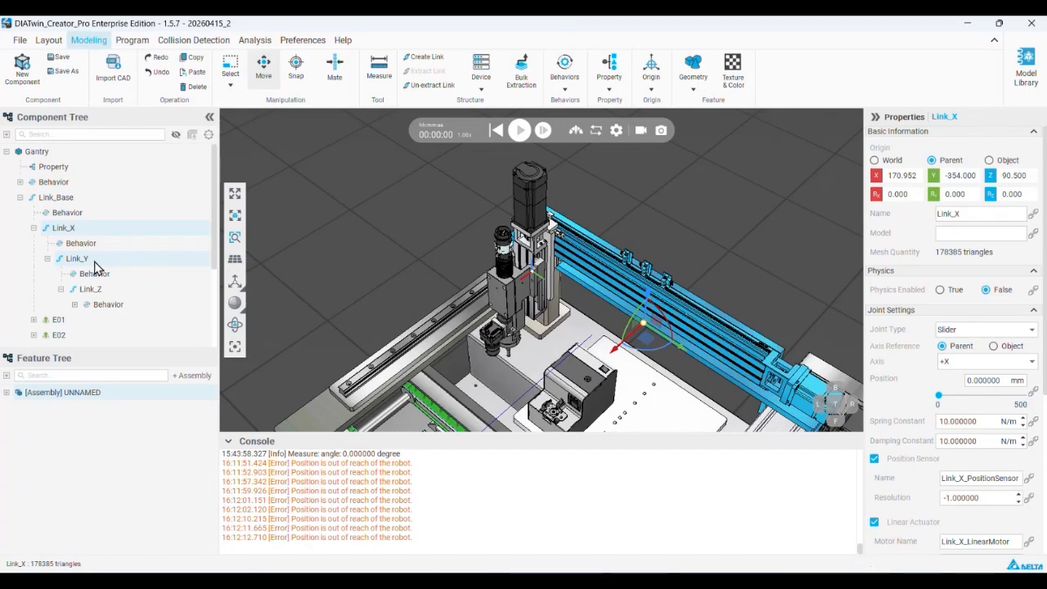
Reset the Rx and Rz rotations of Link_Y's origin to 0 with Move Origin and apply the change
click(94, 262)
click(653, 82)
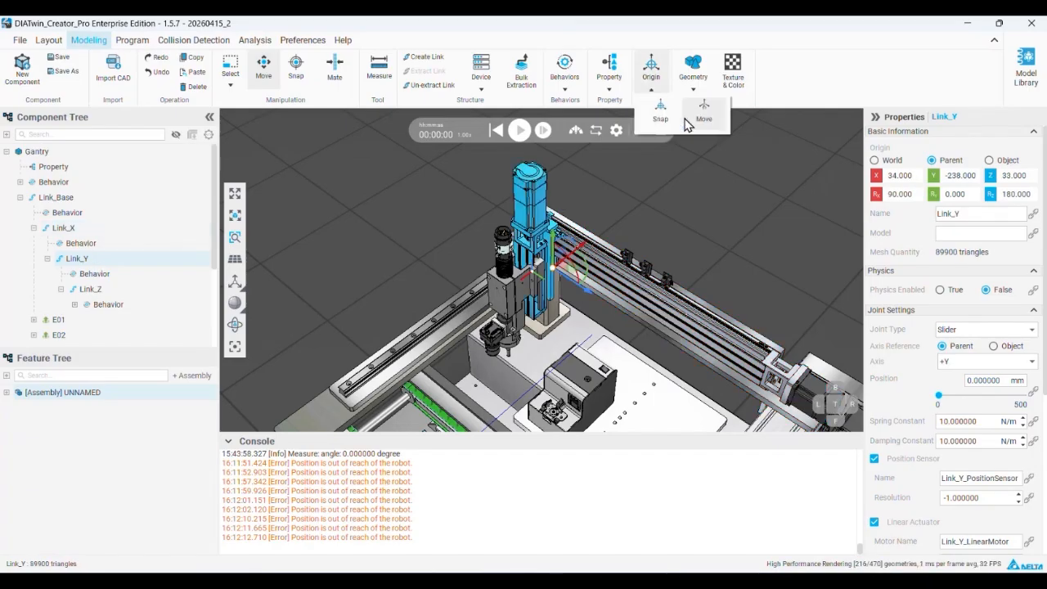
click(701, 117)
click(871, 180)
click(995, 181)
click(1027, 540)
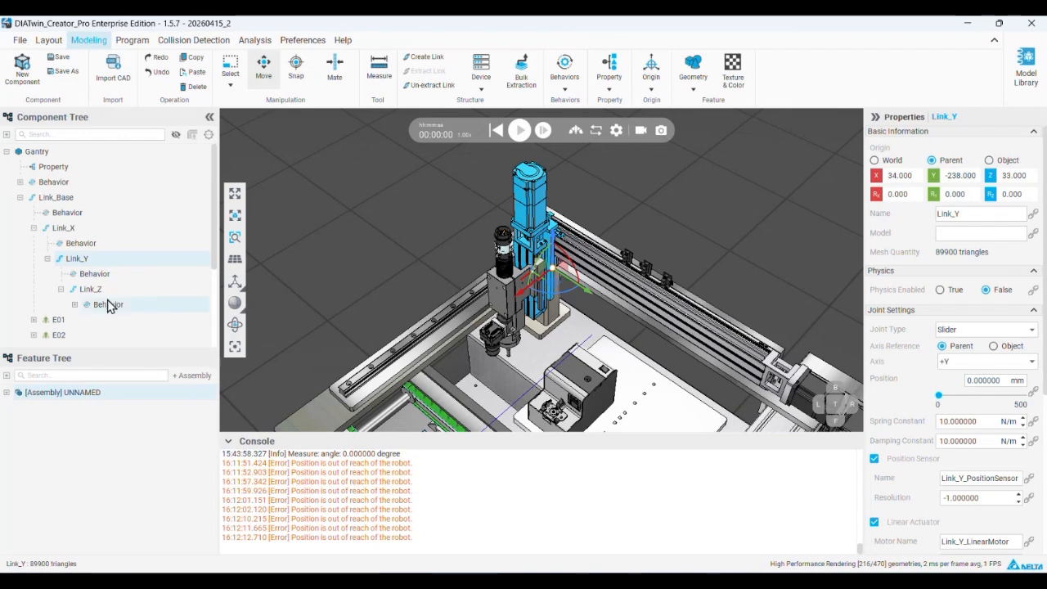
Apply Move Origin to Link_Z with all of its origin rotations at 0
click(95, 289)
click(653, 88)
click(701, 117)
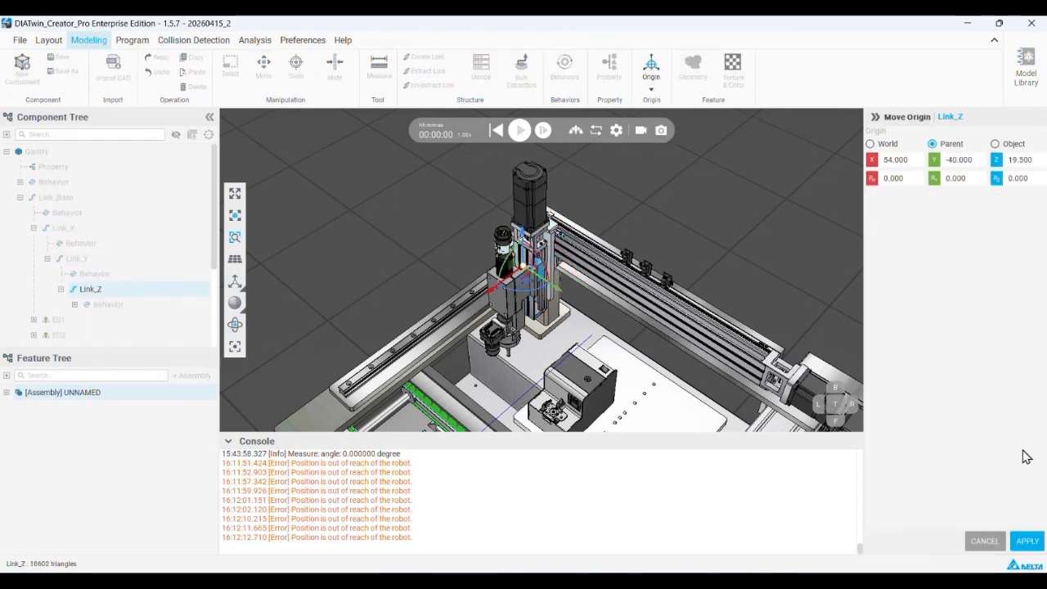
click(1026, 541)
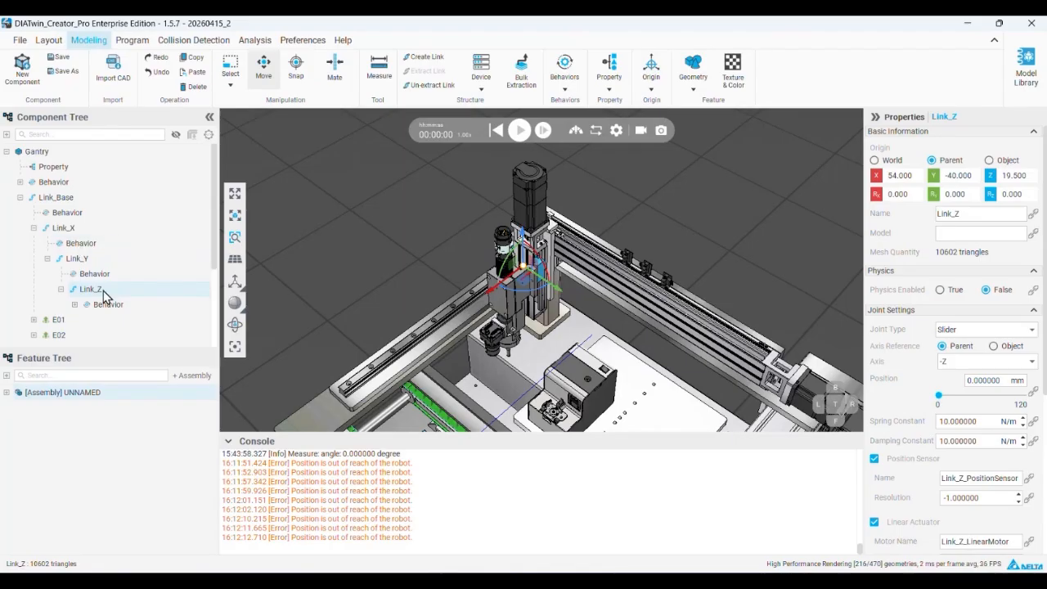
Expand the Gantry's behaviors and review the settings of its Executor and Delta Motion controller
click(20, 183)
click(68, 211)
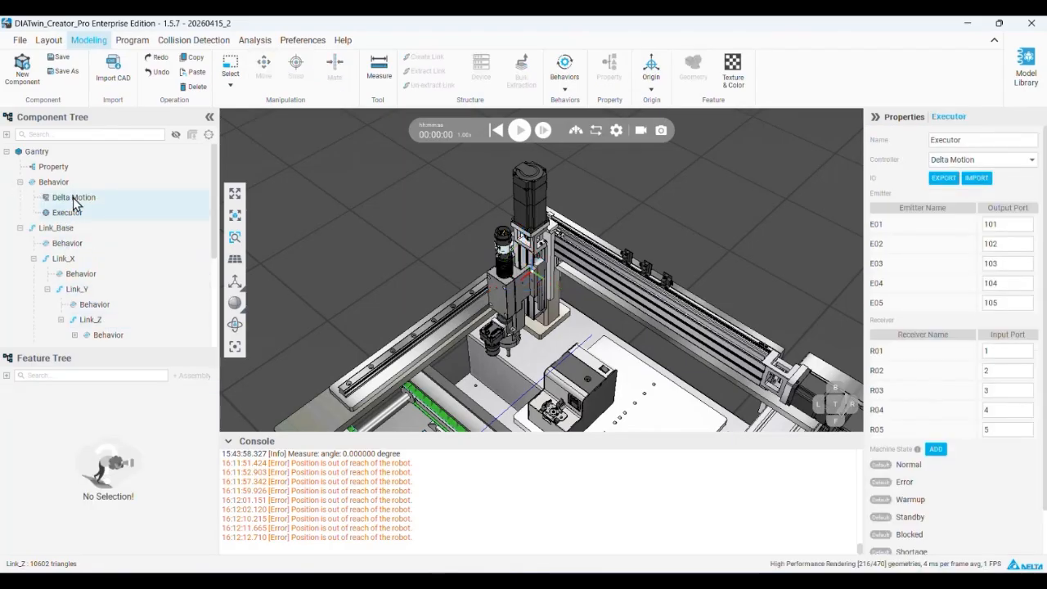
click(74, 199)
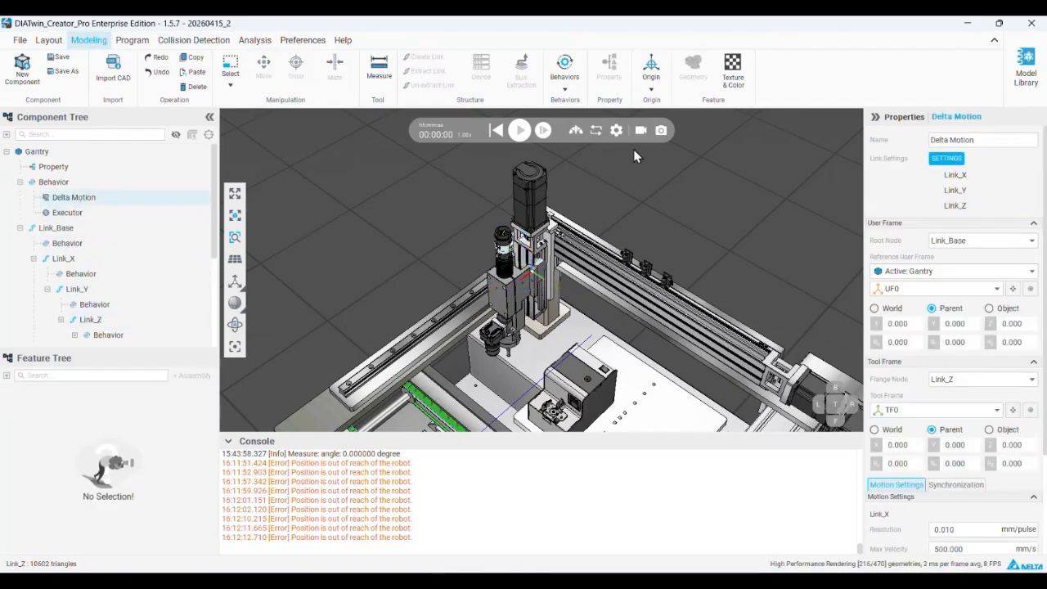
Test-jog the gantry's tool frame to several positions in the program environment, and return the gantry to its Initial Pose
click(131, 42)
click(163, 66)
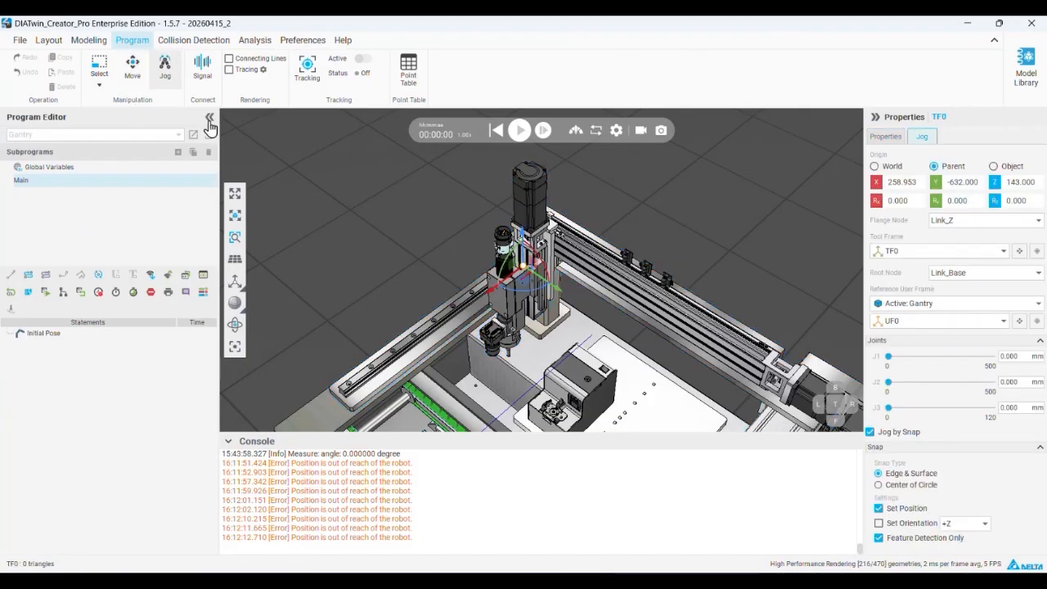
drag(555, 287, 582, 304)
mouse_move(549, 256)
mouse_down()
mouse_move(549, 298)
mouse_move(550, 268)
mouse_up()
scroll(546, 303, up, 3)
click(551, 314)
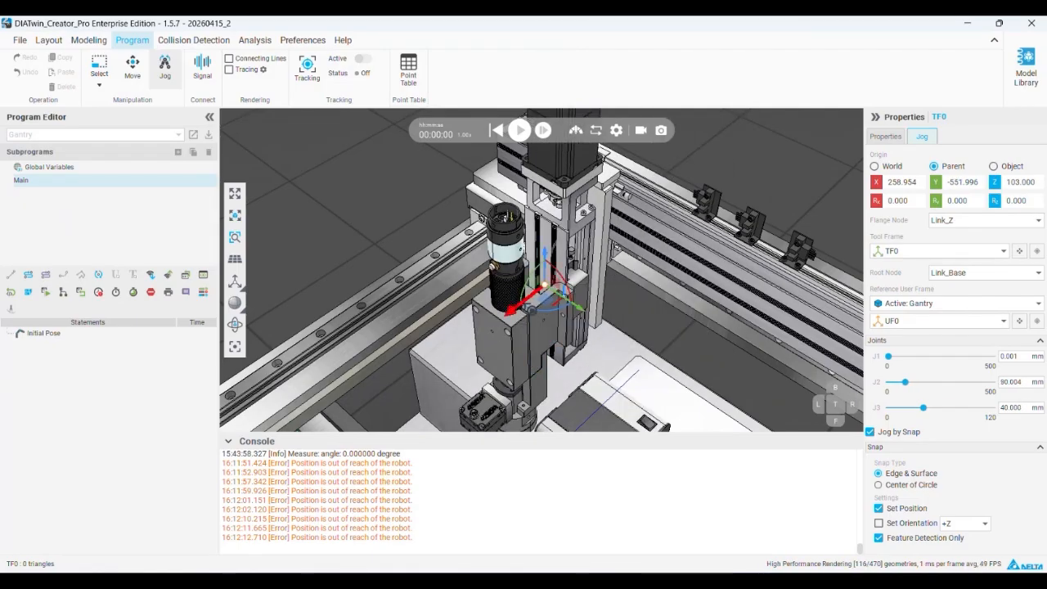
drag(520, 306, 393, 394)
scroll(521, 270, down, 5)
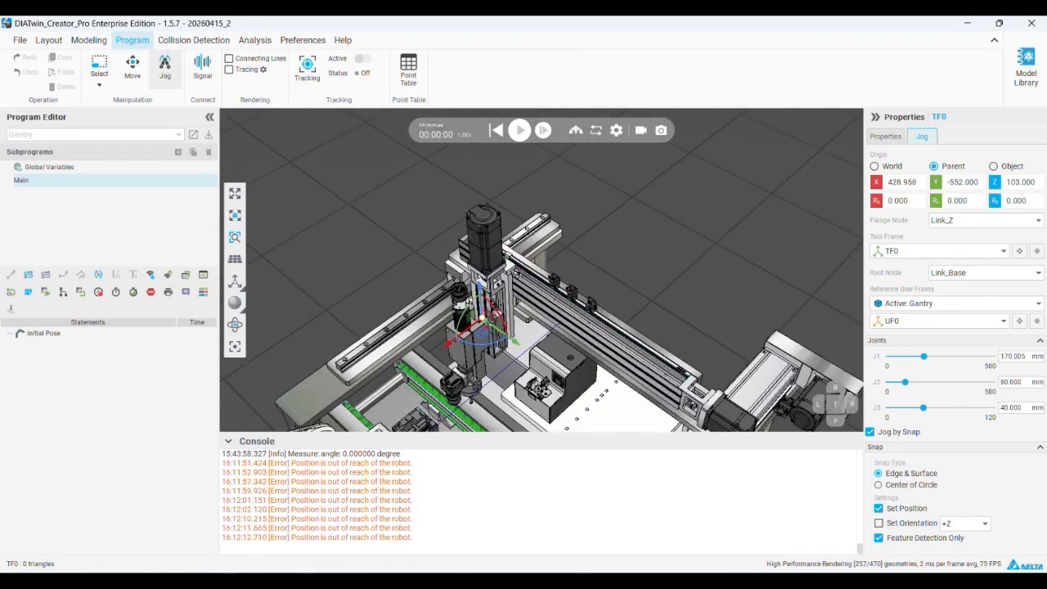
drag(483, 319, 577, 279)
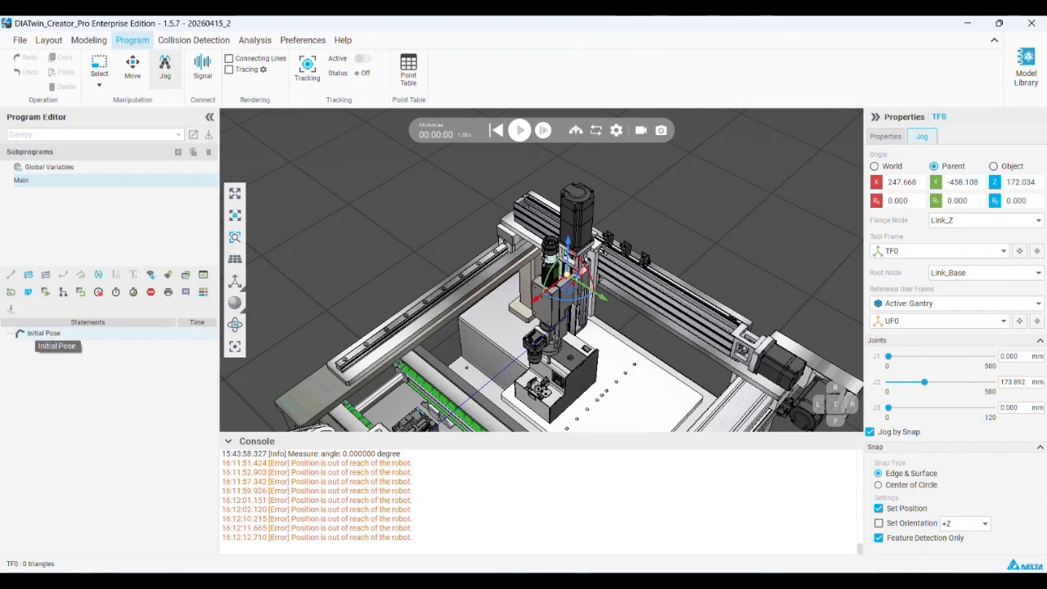
click(54, 335)
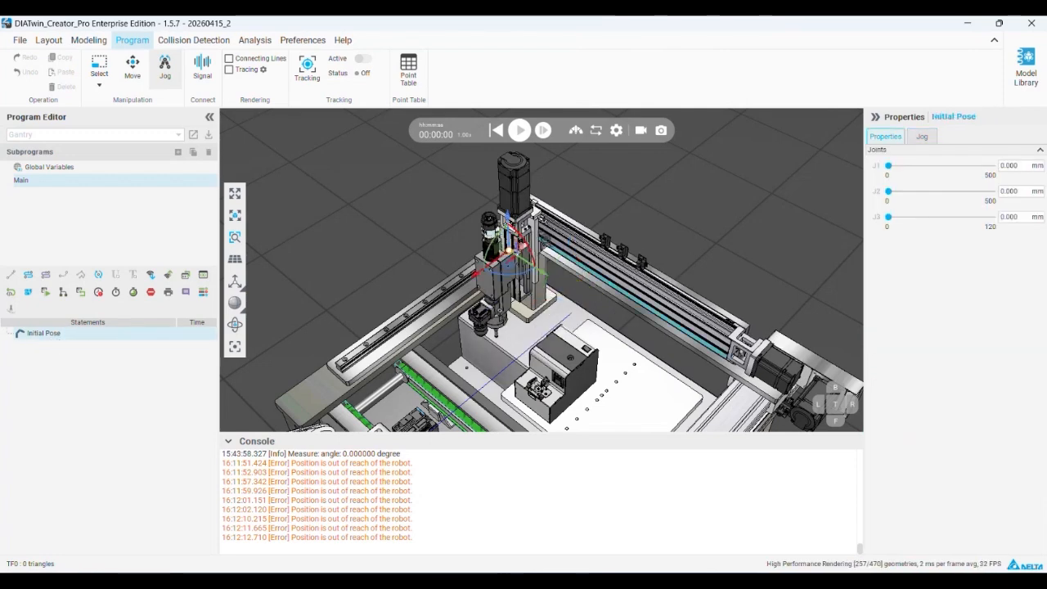
Return to component modeling and inspect bracket_A of the Electric Screwdriver Module
click(92, 40)
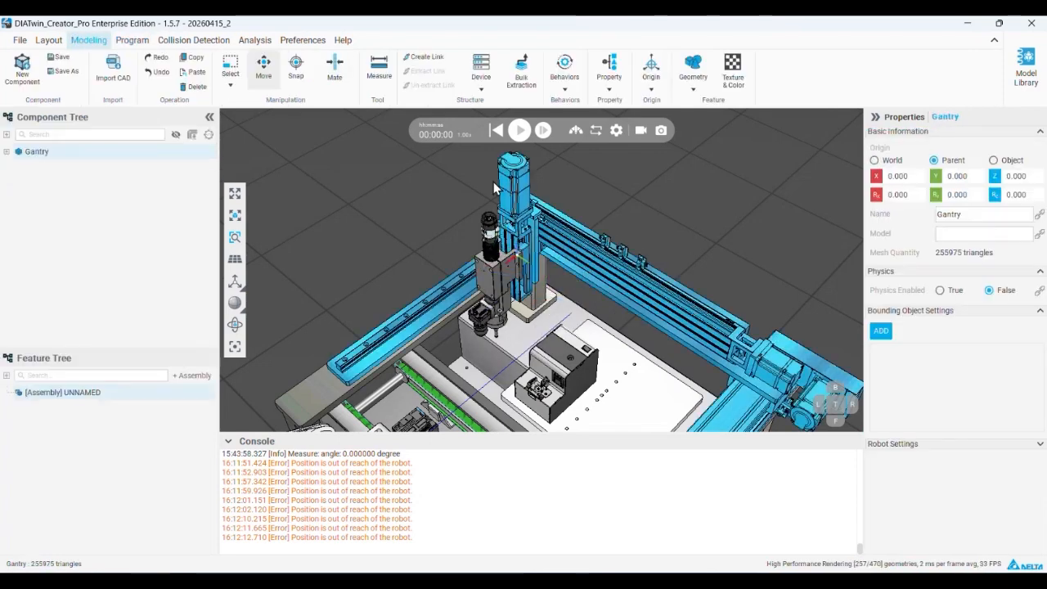
mouse_move(530, 234)
right_down()
mouse_move(540, 229)
mouse_move(523, 243)
right_up()
scroll(515, 252, up, 2)
click(510, 254)
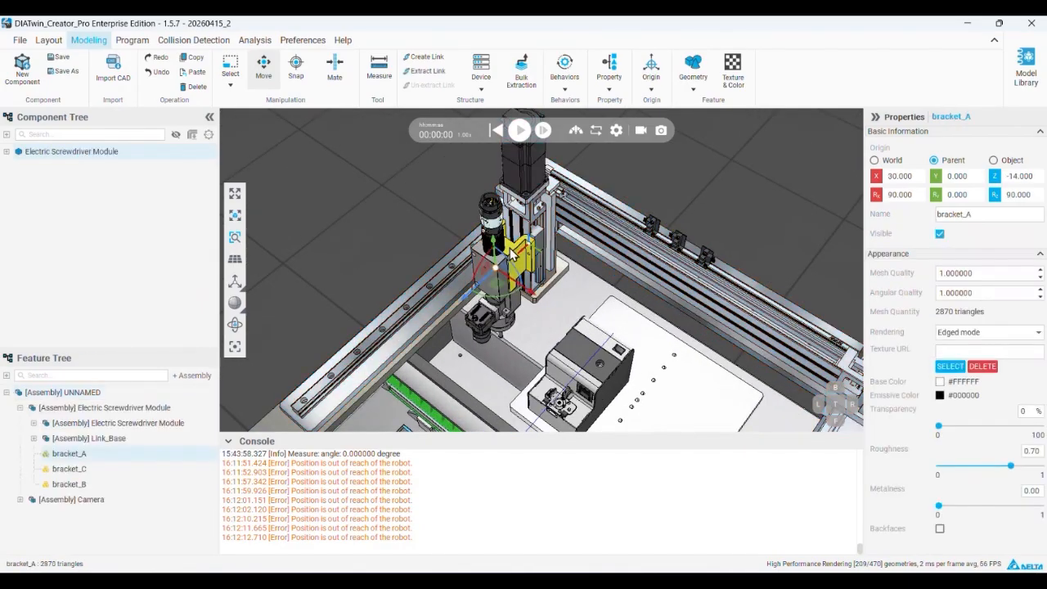
click(6, 152)
click(533, 218)
click(516, 260)
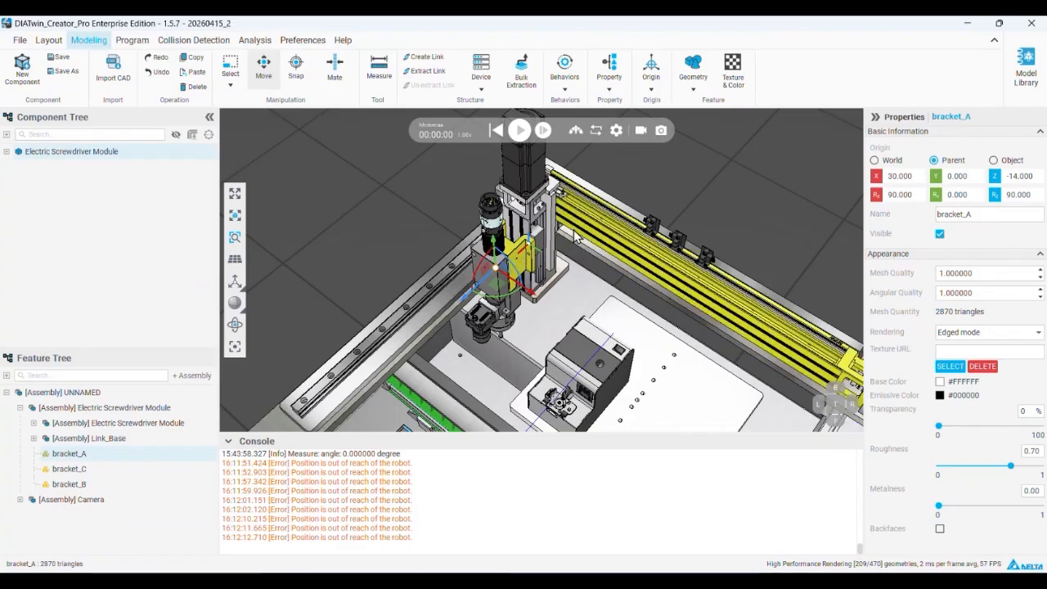
Recheck Link_X's parent-relative origin with Move Origin, apply it with all rotations at 0, and inspect Link_Y's origin
click(582, 223)
click(71, 228)
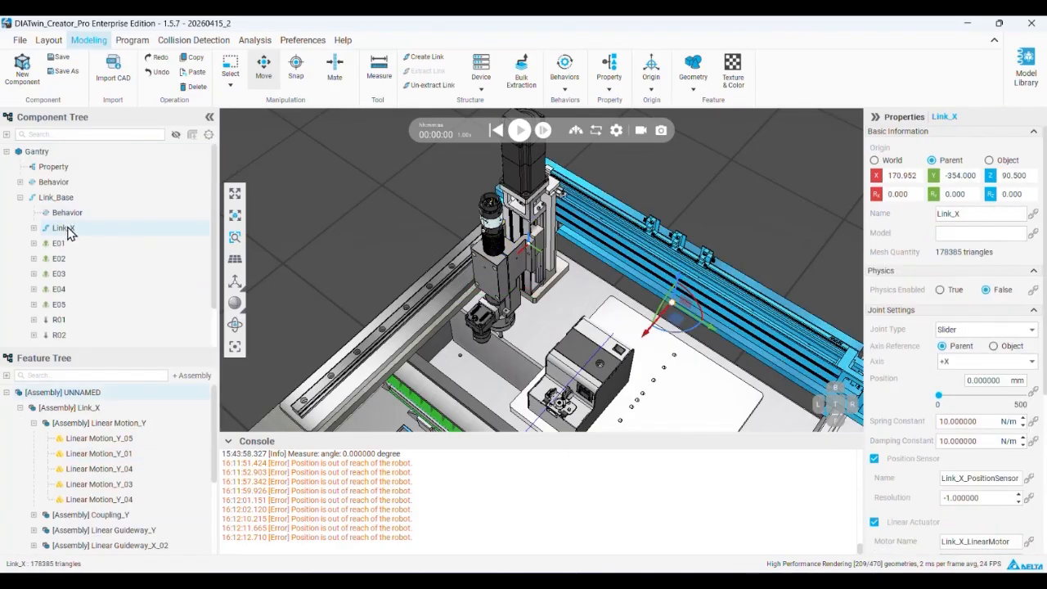
click(35, 228)
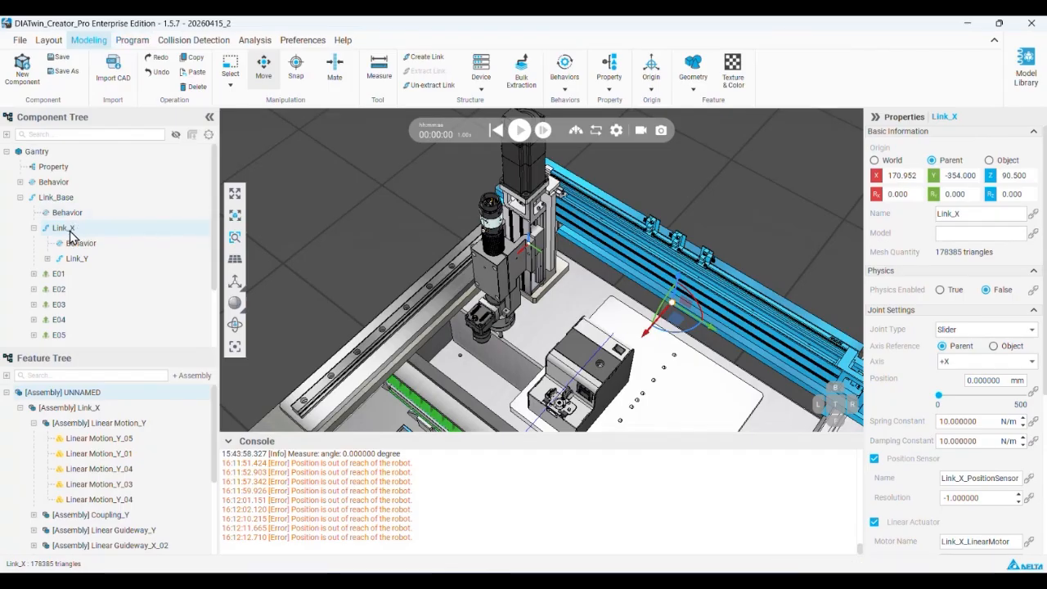
click(650, 88)
click(675, 112)
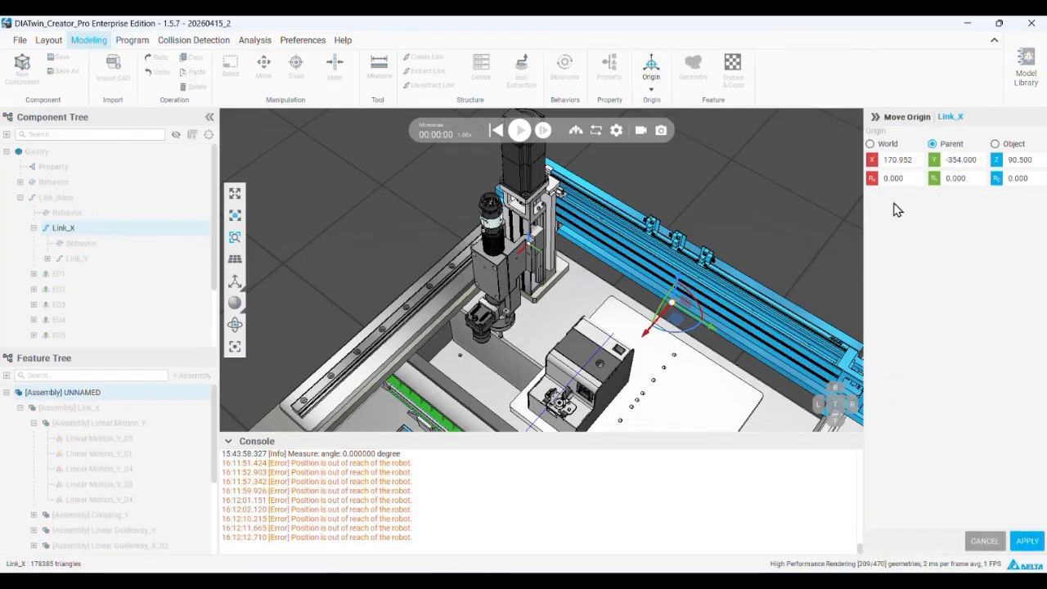
click(871, 144)
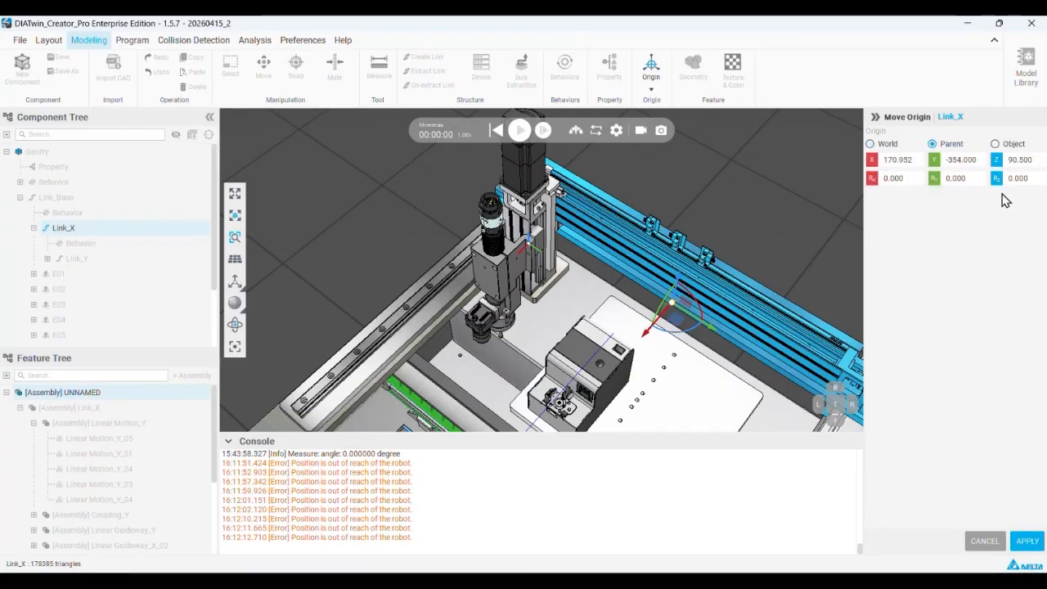
click(1027, 543)
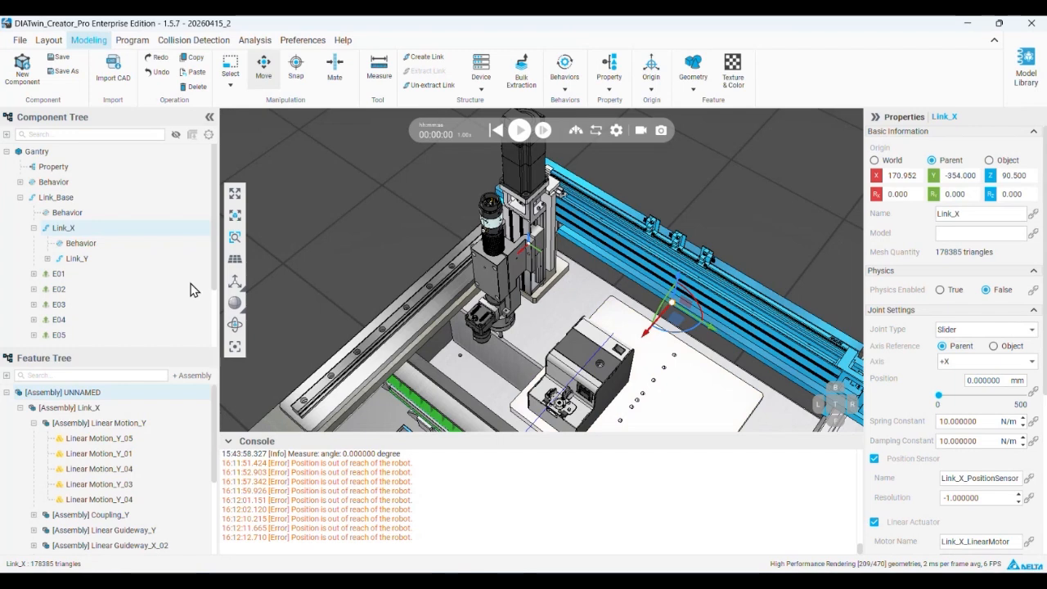
click(81, 257)
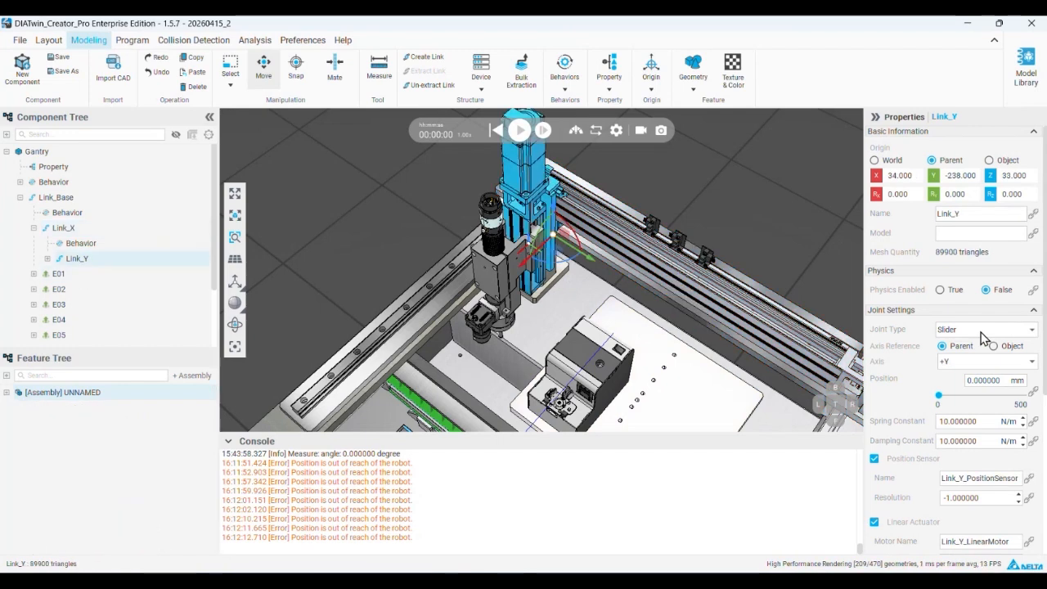
Jog the gantry to about J1 0, J2 94 and J3 16 mm, and record the position as a PTP point
click(128, 43)
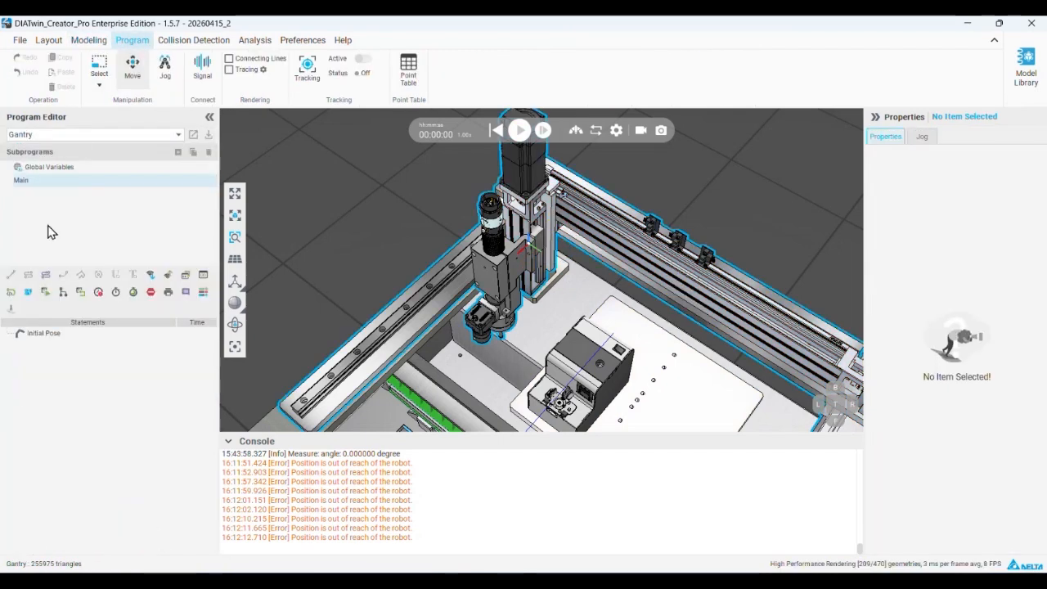
click(165, 70)
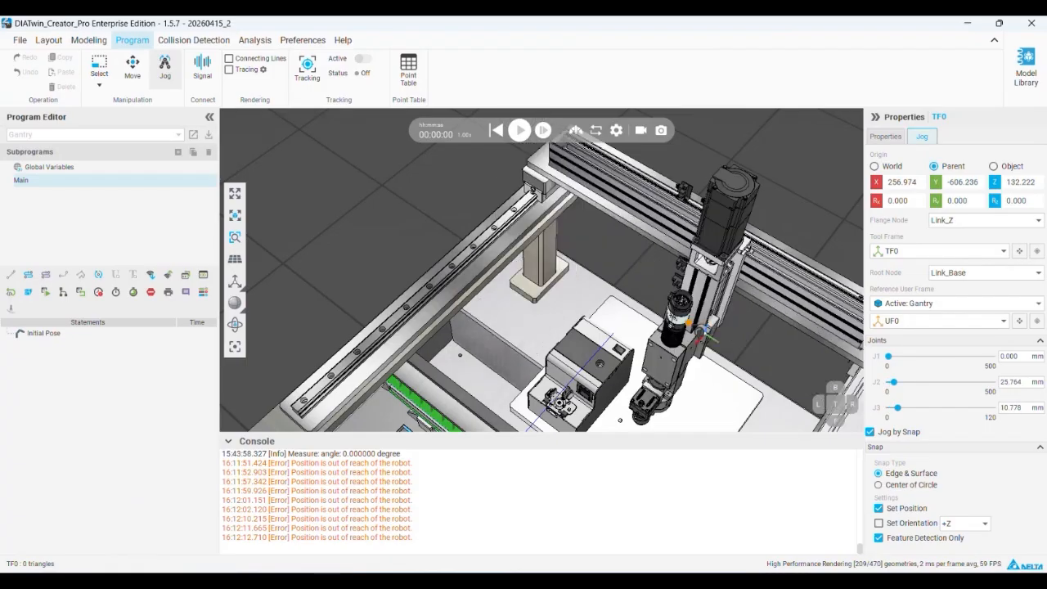
drag(653, 298, 585, 250)
scroll(626, 282, down, 5)
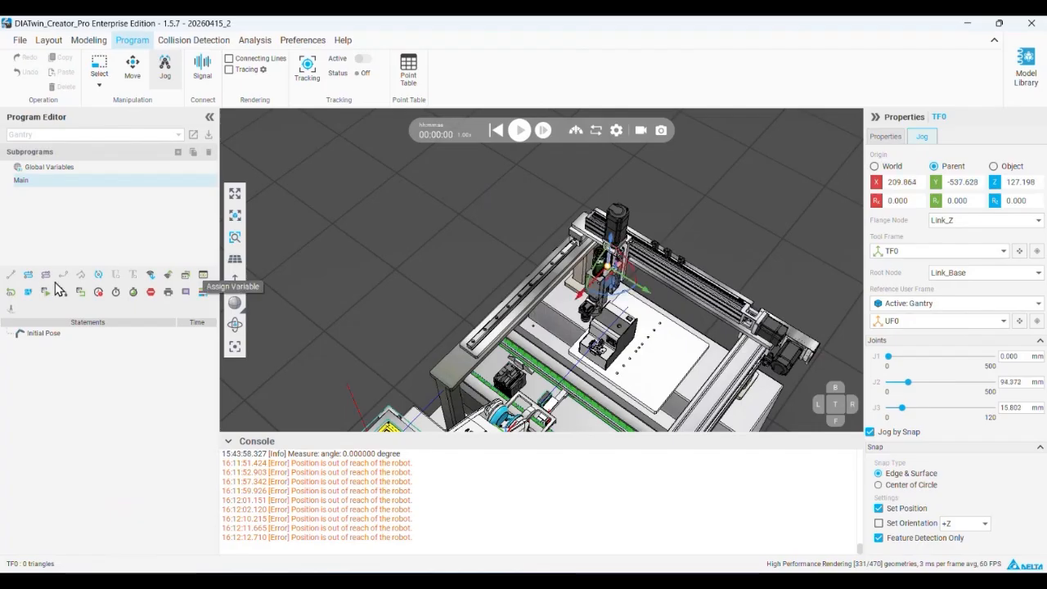
click(28, 274)
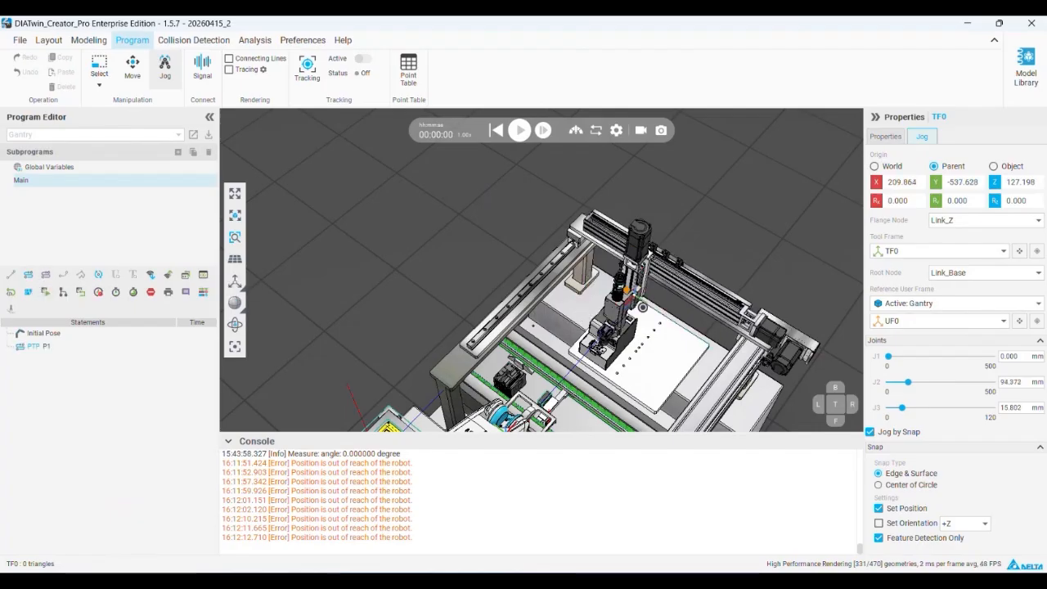
Record two more PTP points, one at about J2 387 and J3 120 mm and one jogged out over the conveyor
click(28, 274)
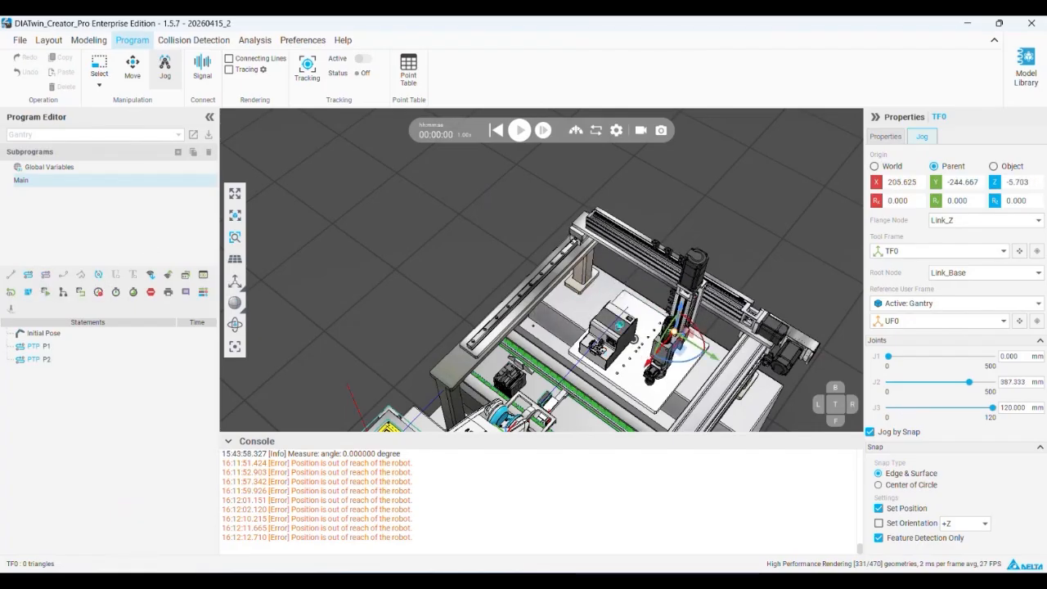
drag(659, 358, 591, 415)
click(28, 275)
Run the gantry program from its Initial Pose, reset the simulation, and select the Initial Pose again
click(41, 333)
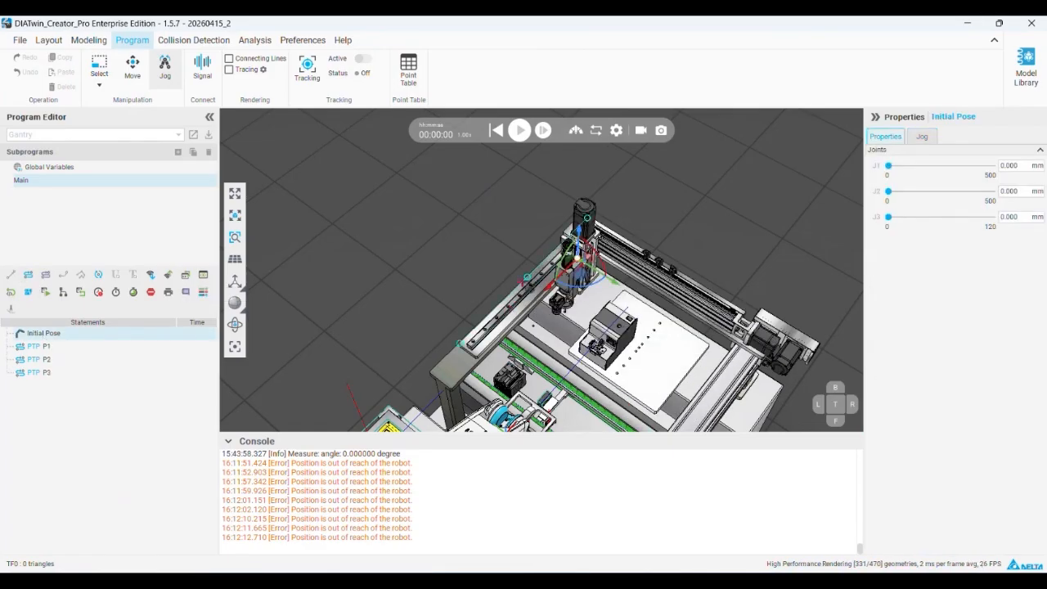
click(519, 130)
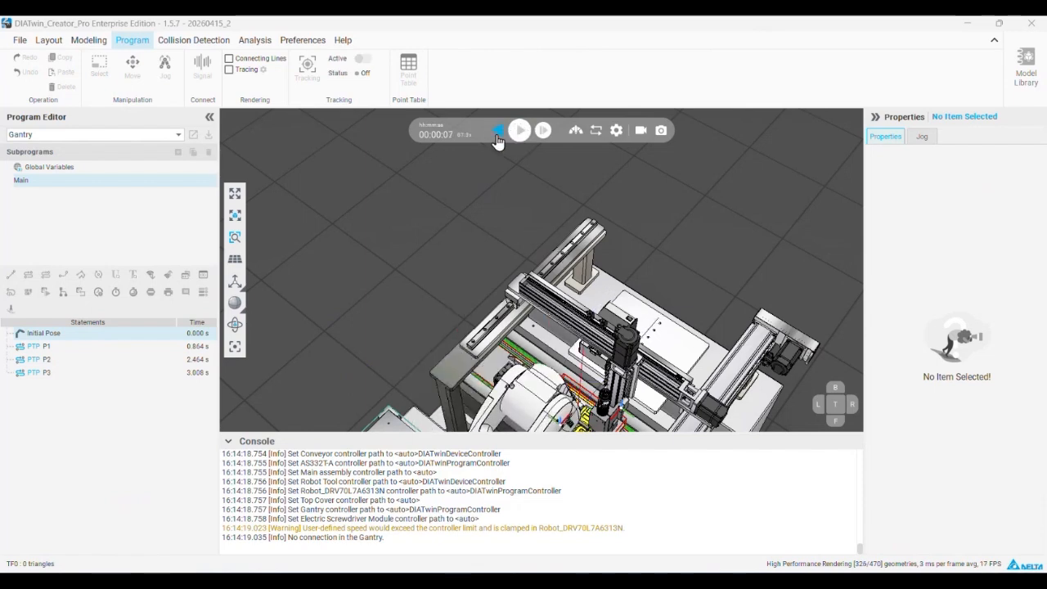
click(53, 335)
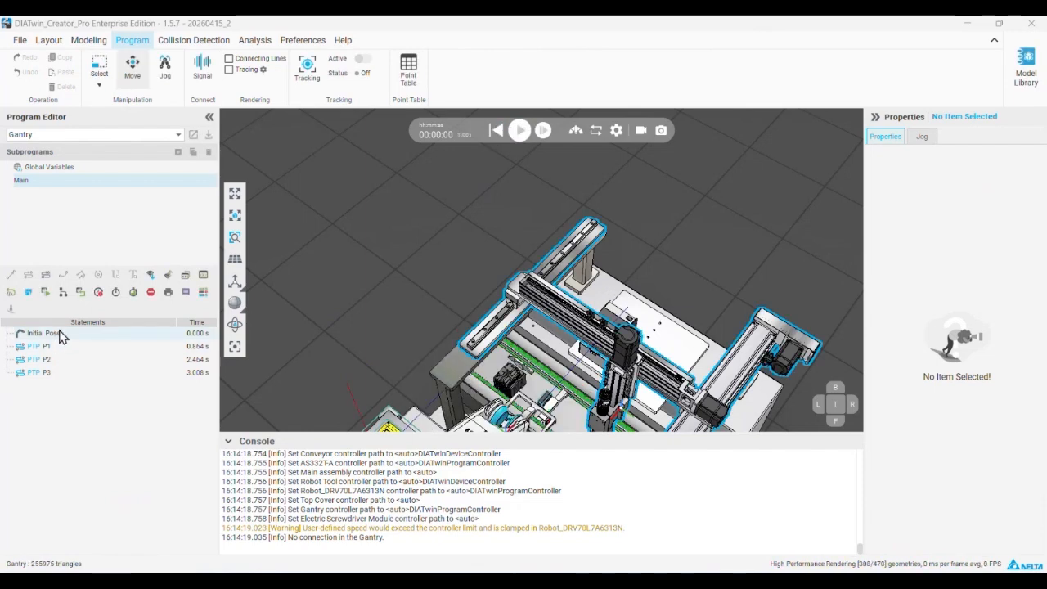
click(59, 335)
Activate jogging and examine the tool frame, screwdriver tip and screw feeder up close, finishing in Move mode
click(166, 69)
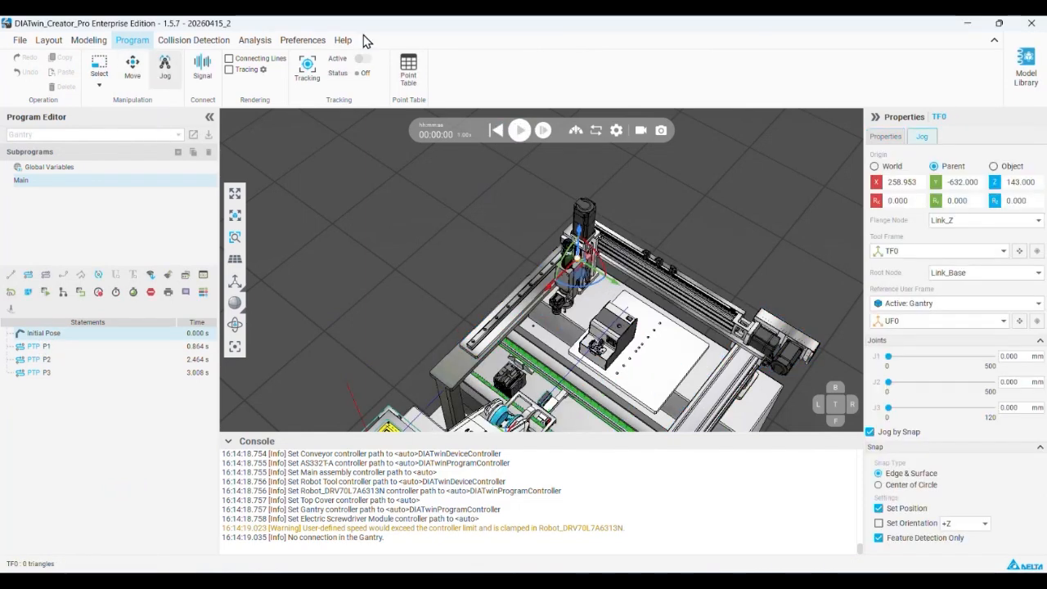
scroll(565, 233, down, 2)
scroll(624, 321, up, 5)
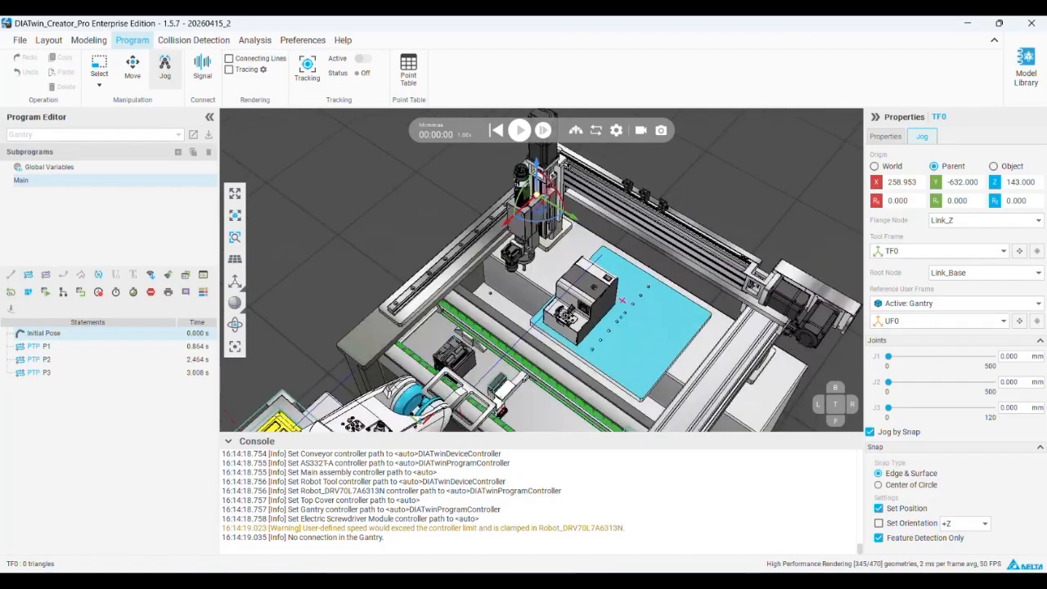
scroll(603, 291, up, 2)
scroll(603, 291, down, 2)
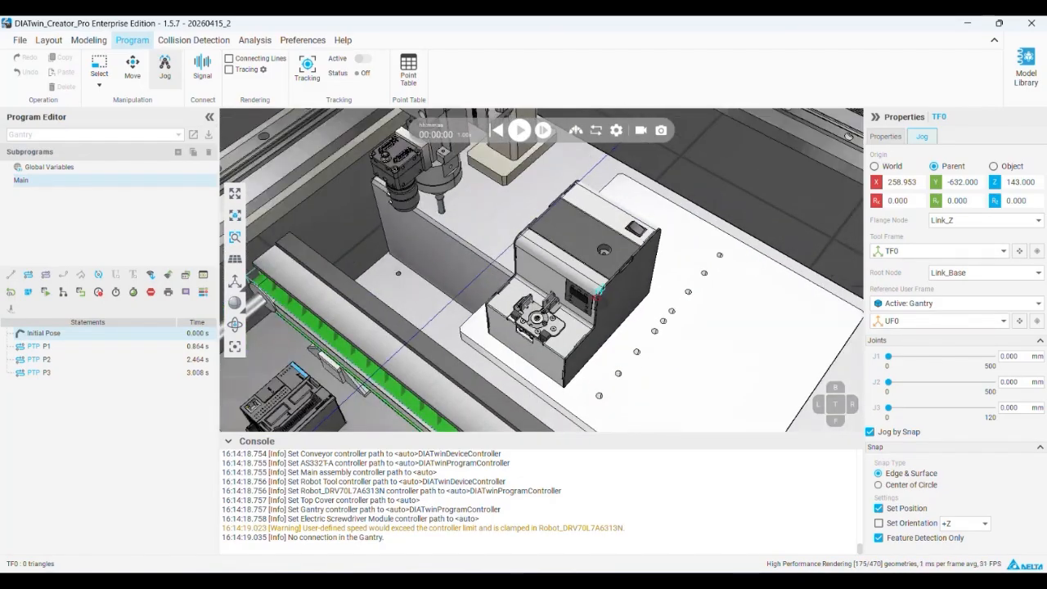
right_drag(602, 291, 520, 263)
middle_drag(587, 282, 598, 332)
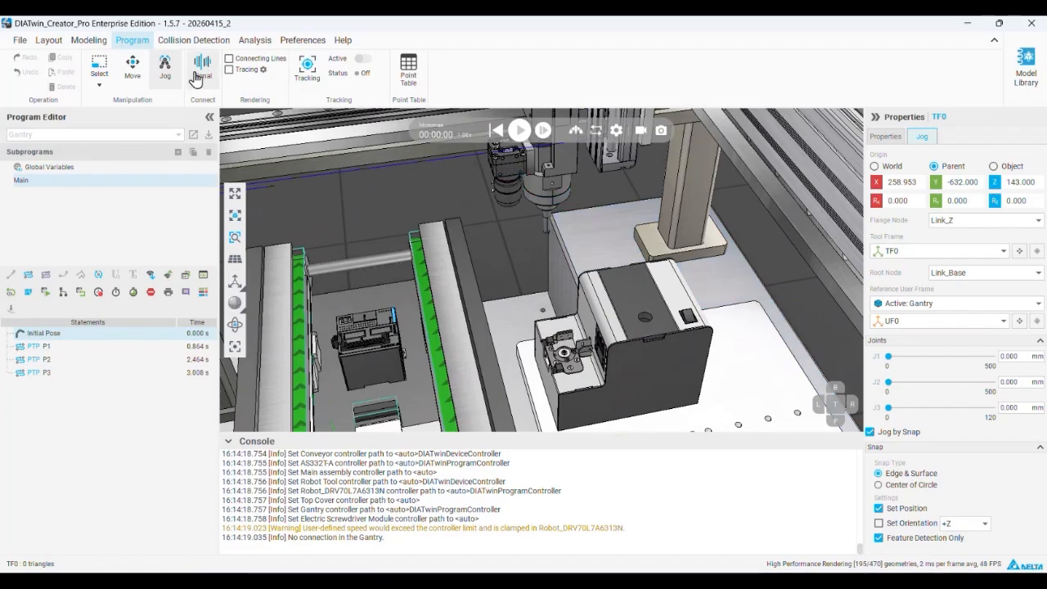
click(134, 71)
scroll(584, 236, down, 3)
middle_drag(584, 236, 632, 277)
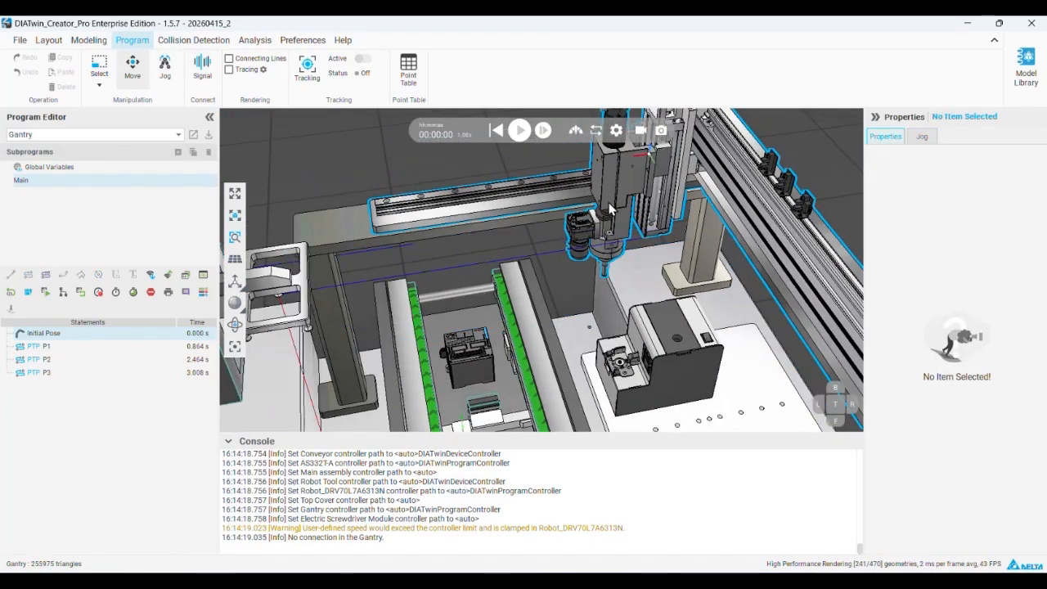
Select the Electric Screwdriver Module in component modeling and expand its Behavior node
click(88, 40)
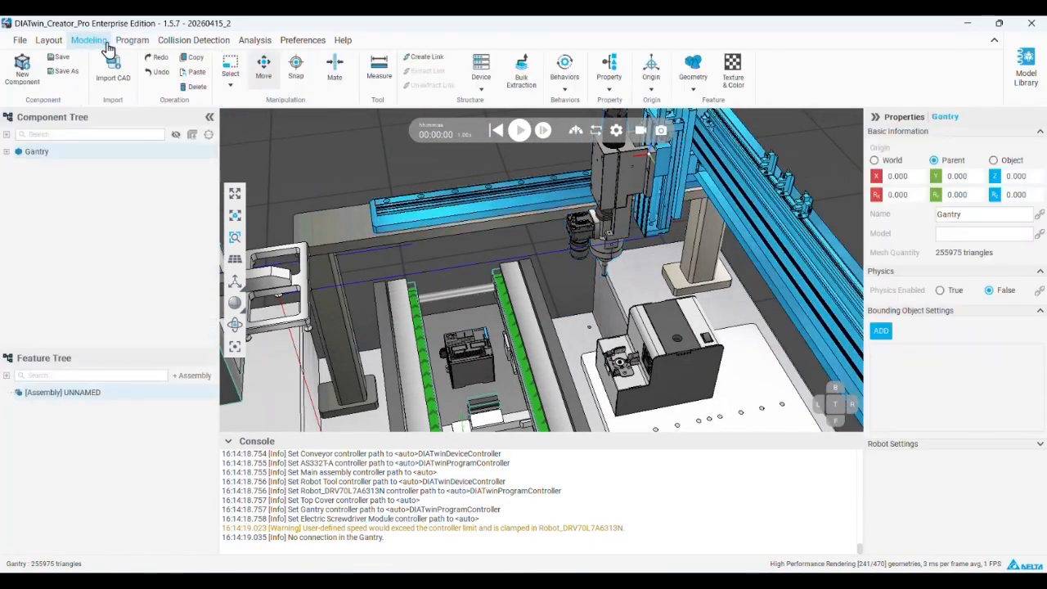
click(603, 165)
double_click(52, 152)
double_click(49, 181)
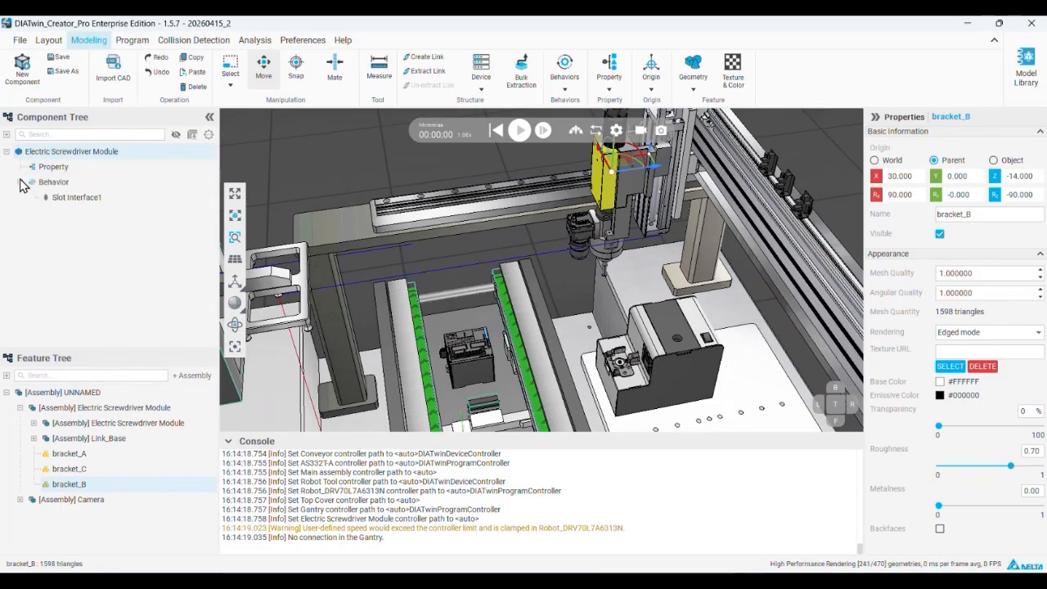
Create a tool frame container under the Electric Screwdriver Module's Behavior, snapped to the screwdriver tip's bottom face with +Z orientation
right_click(55, 187)
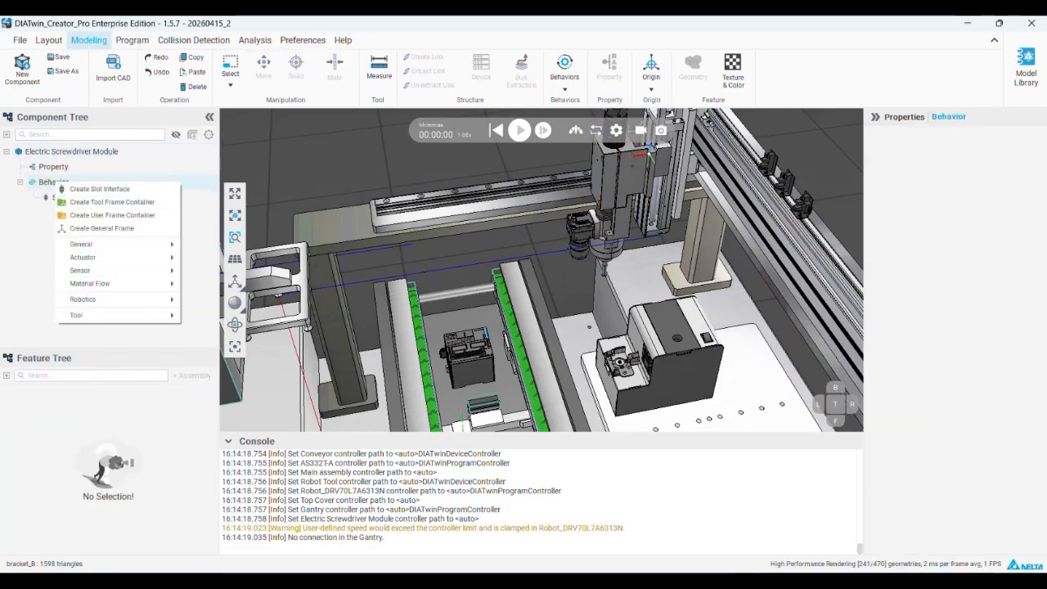
click(141, 208)
scroll(607, 263, up, 2)
scroll(607, 263, up, 5)
scroll(606, 237, up, 3)
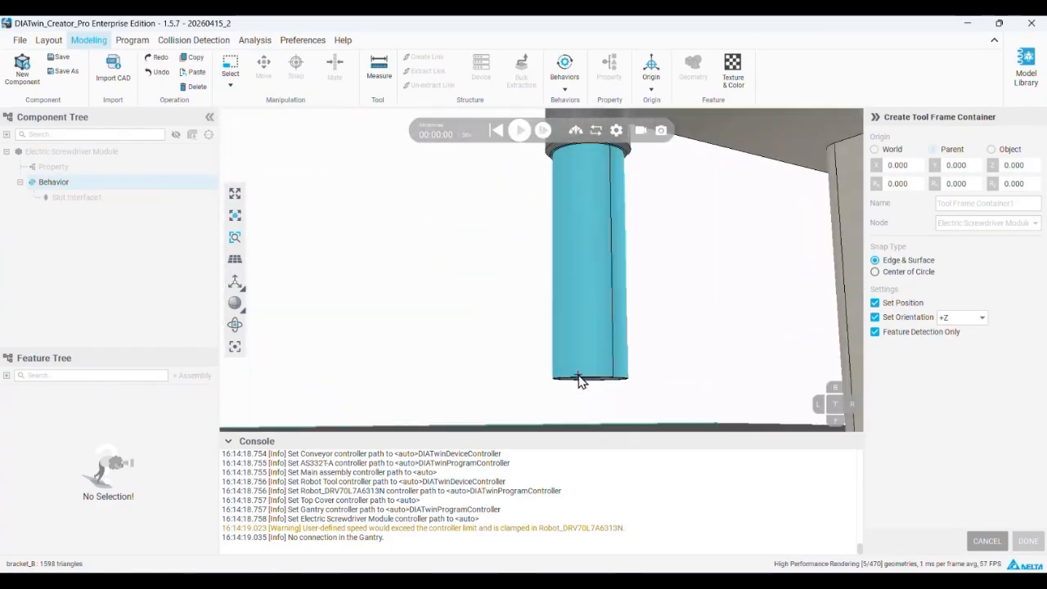
click(580, 380)
middle_drag(599, 308, 602, 335)
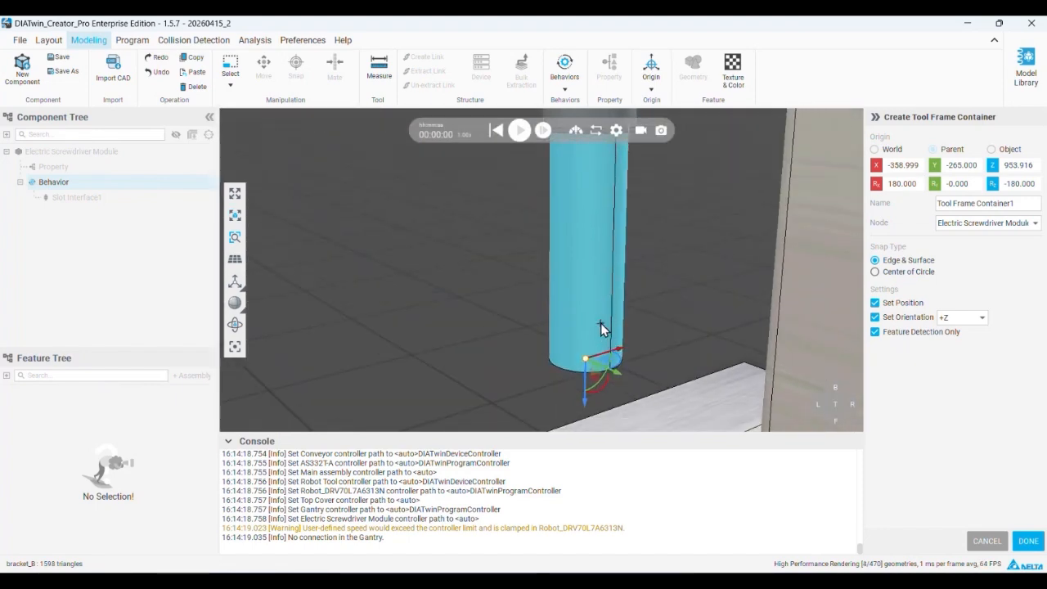
scroll(602, 335, down, 8)
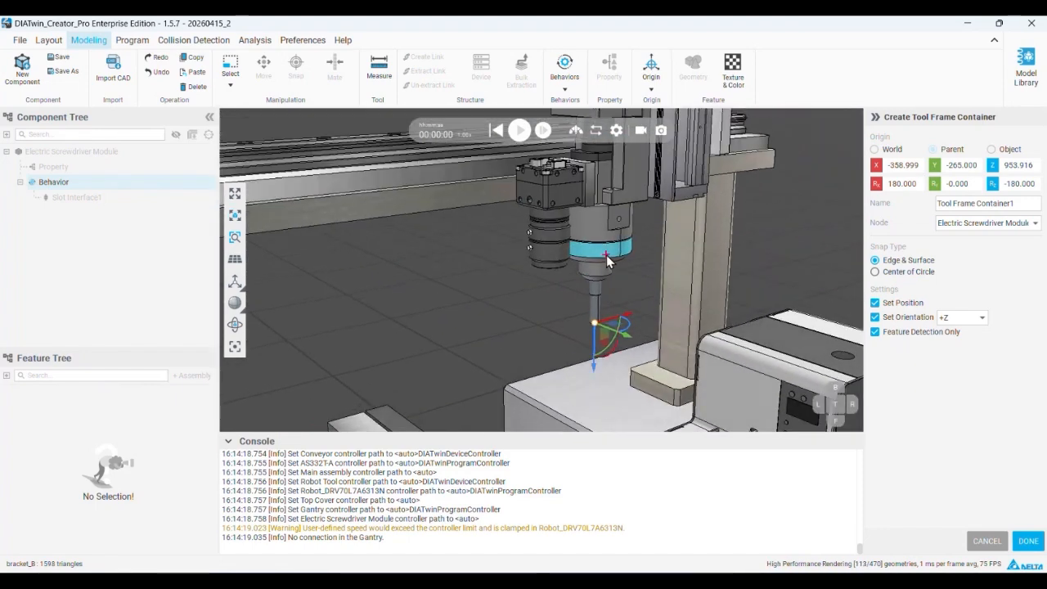
scroll(607, 259, down, 3)
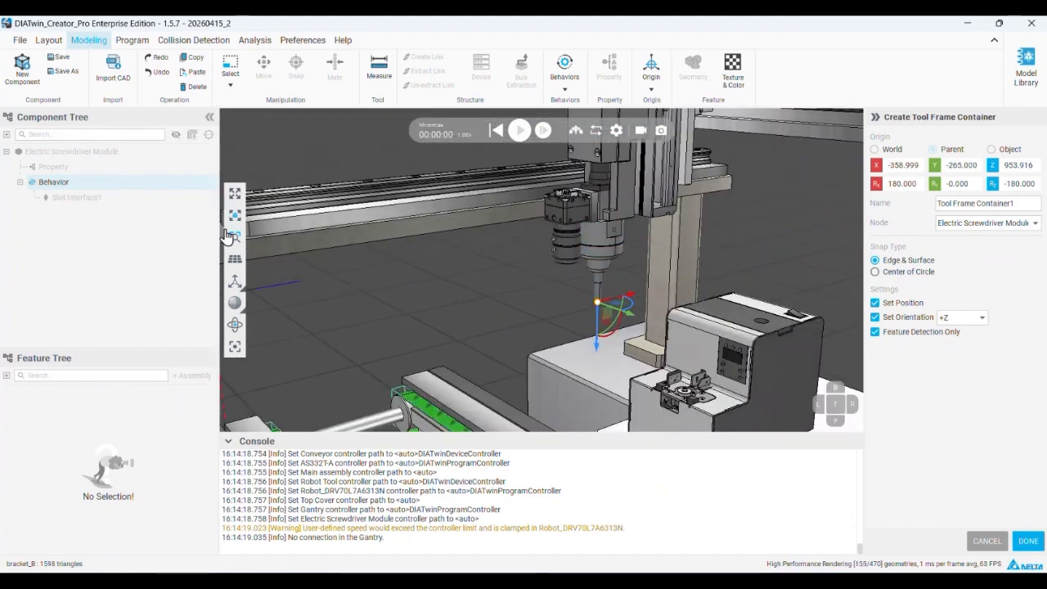
click(1027, 540)
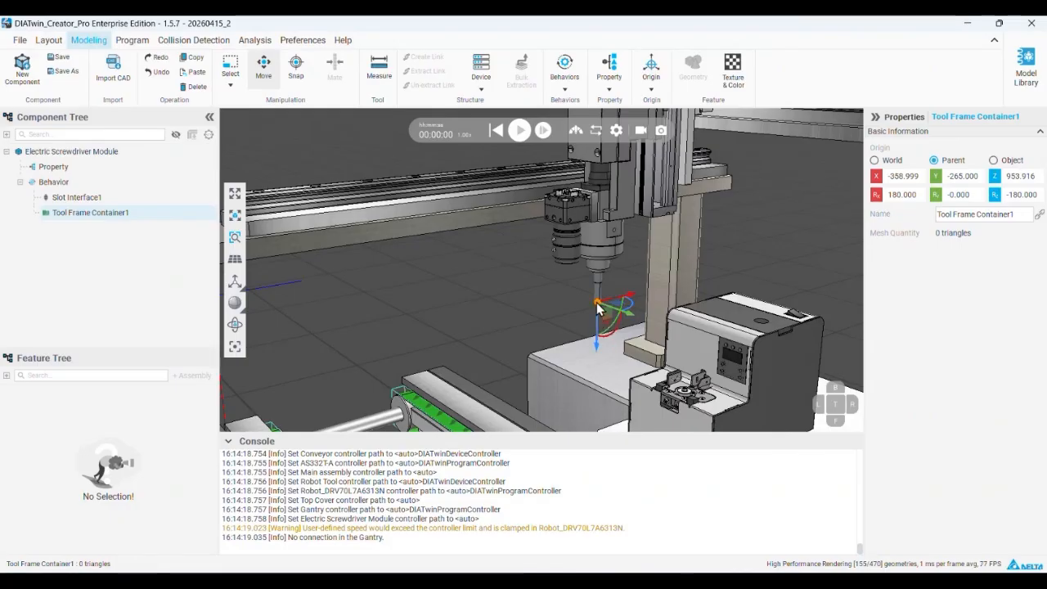
Activate jogging for the Gantry program and set its tool frame to the Slot Interface1 Tool Frame Container1
click(131, 41)
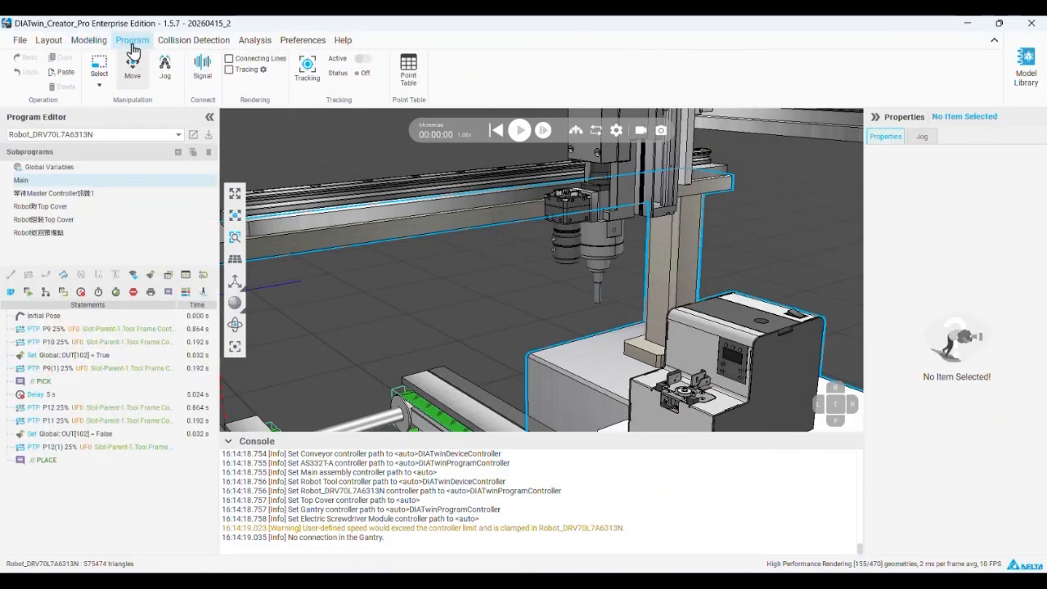
click(166, 70)
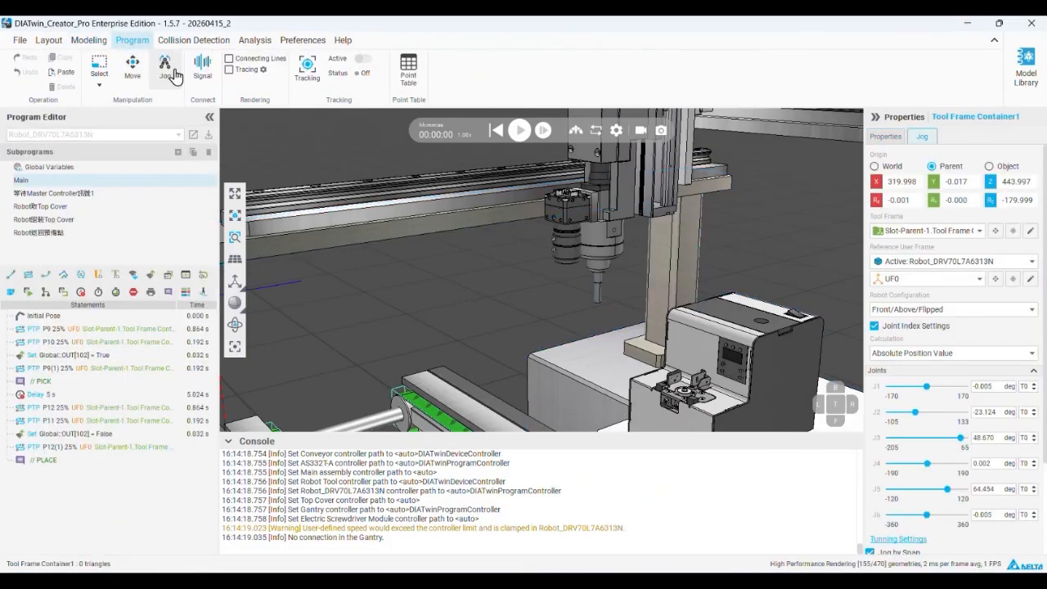
click(953, 231)
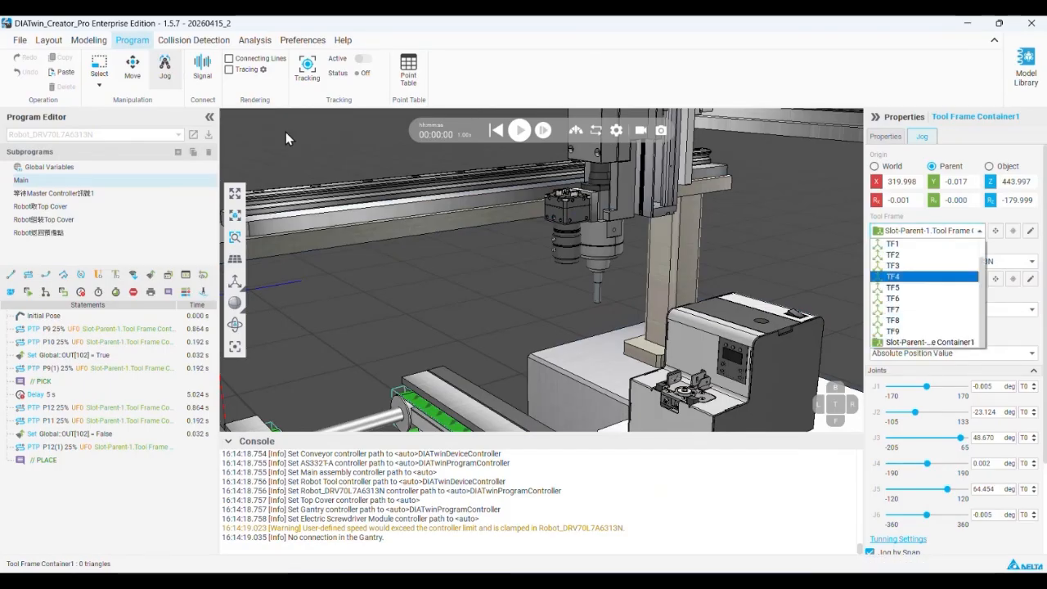
click(132, 138)
click(170, 74)
click(136, 139)
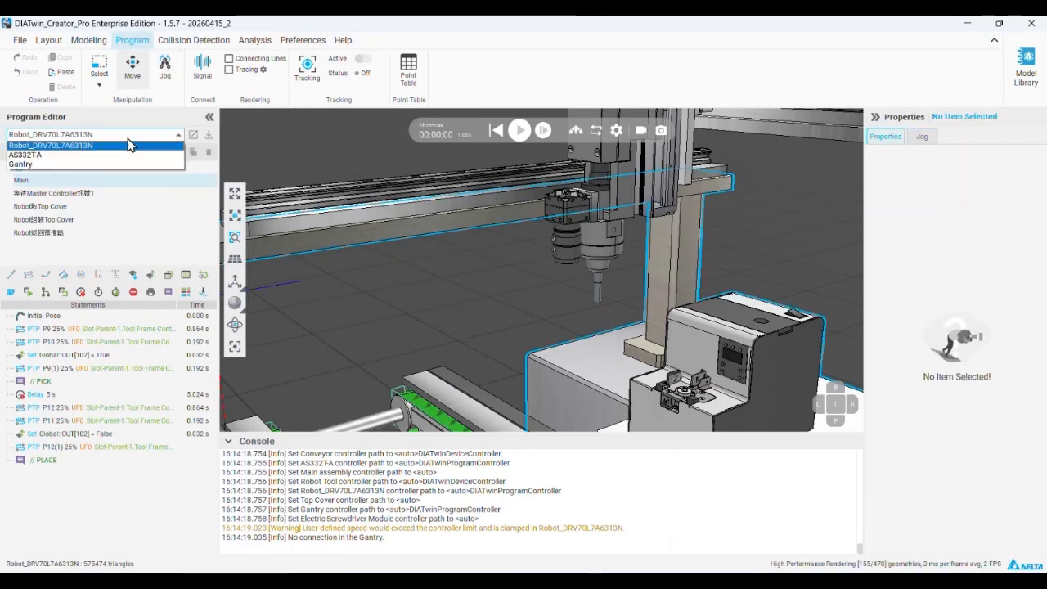
click(99, 152)
click(165, 65)
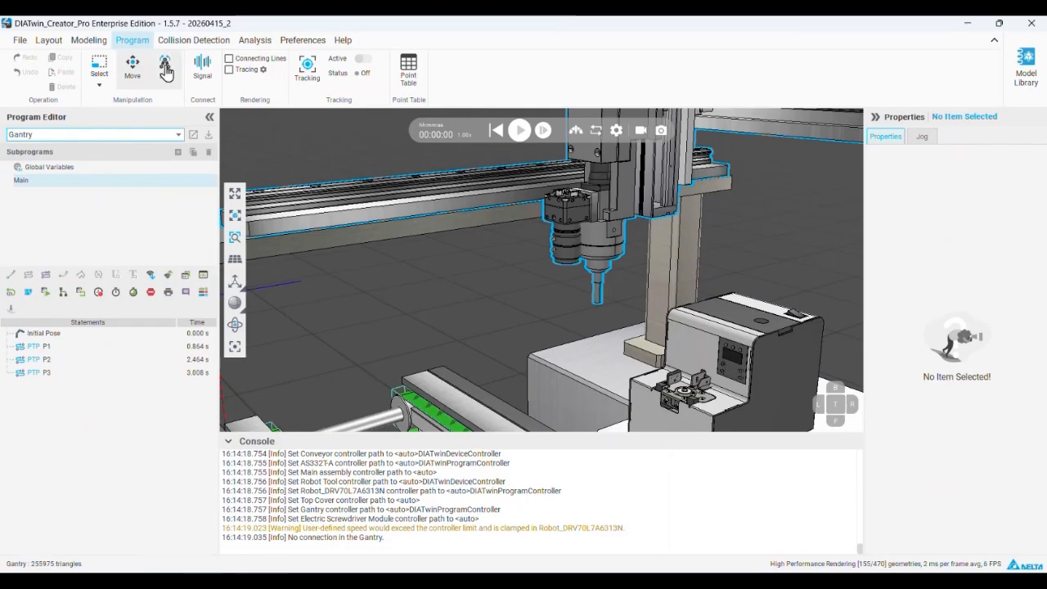
click(941, 252)
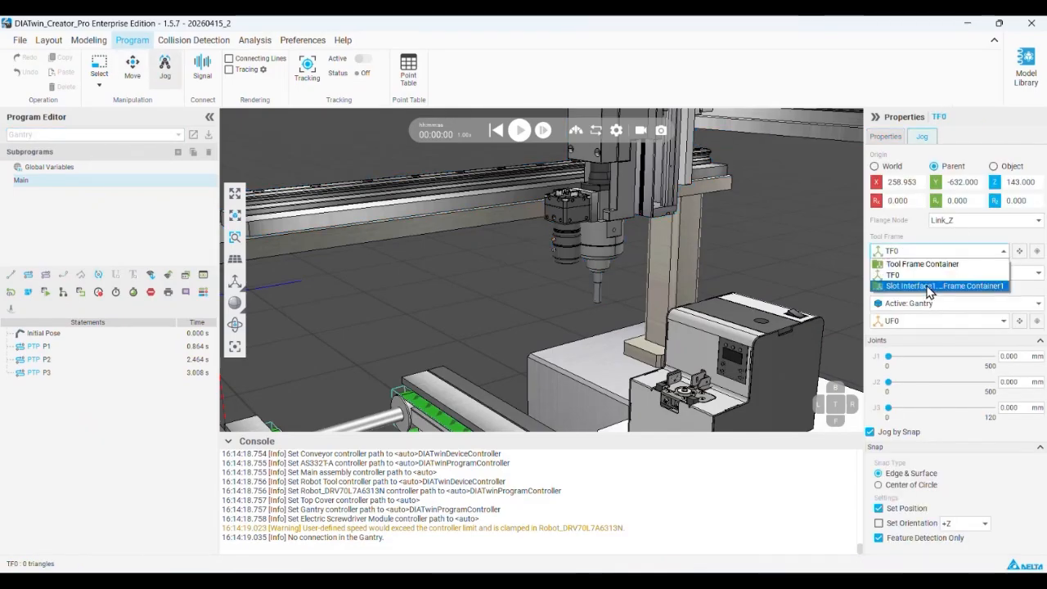
click(932, 284)
Jog the gantry by its tool frame to about J3 37 mm, and switch Jog by Snap off and on again
drag(597, 302, 631, 326)
scroll(611, 320, down, 5)
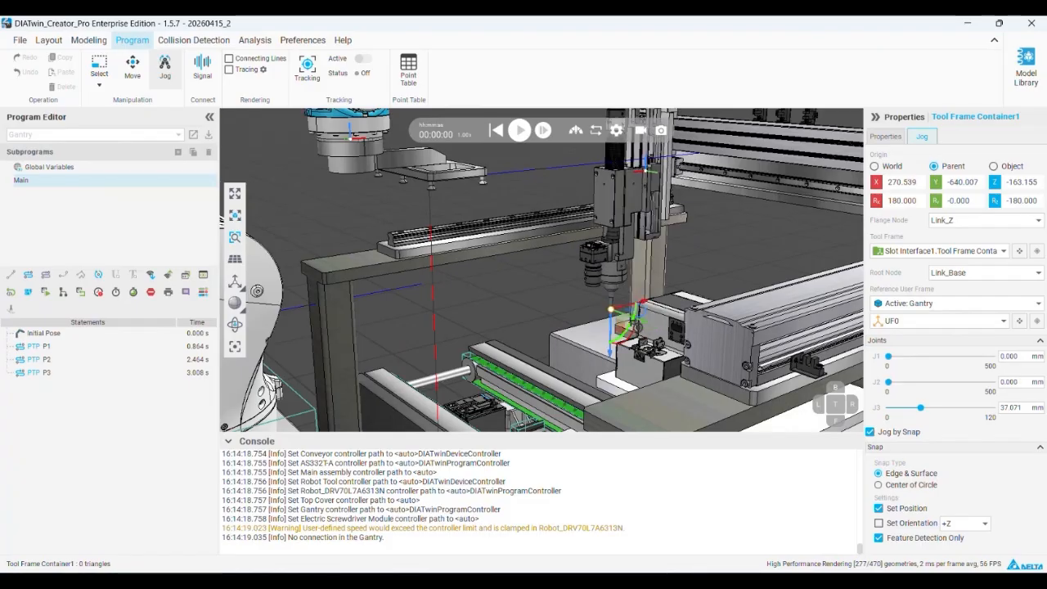
click(870, 433)
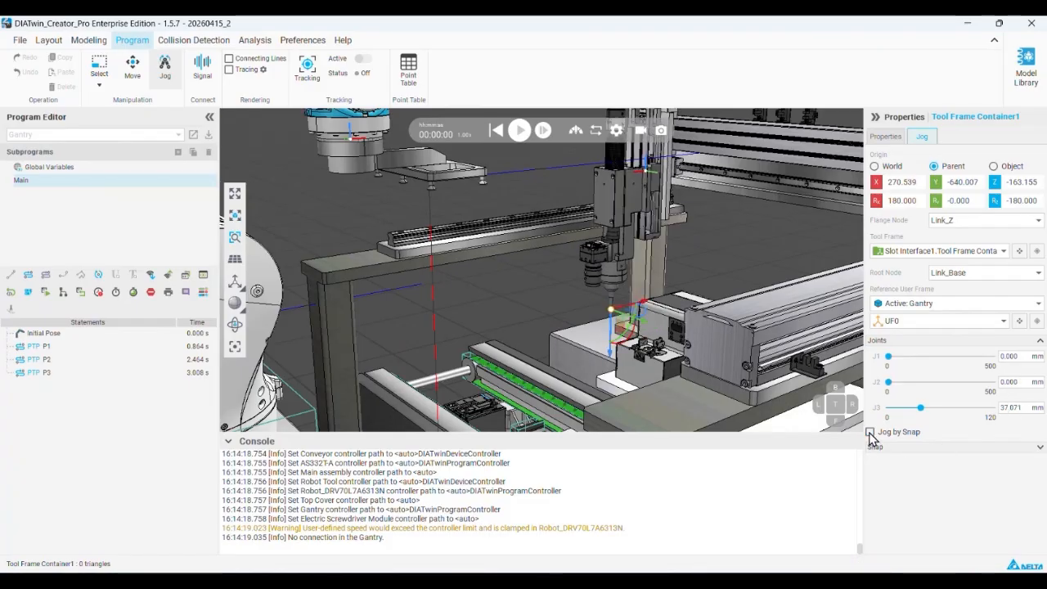
click(870, 433)
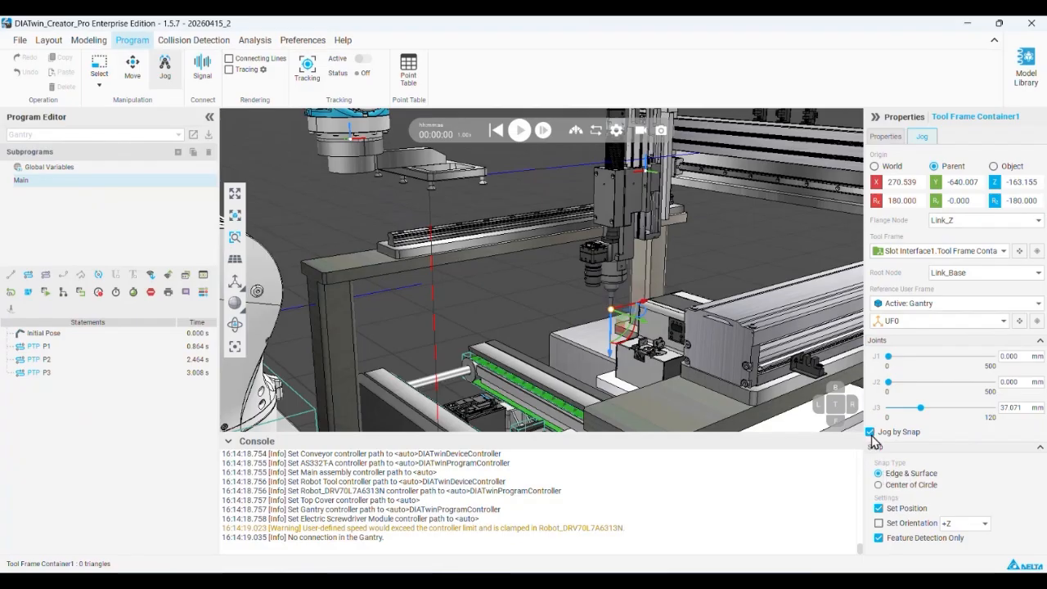
Jog the screwdriver tip by snap onto the notch in the screw feeder's disc, at about J1 30, J2 166 and J3 58 mm
scroll(647, 360, down, 3)
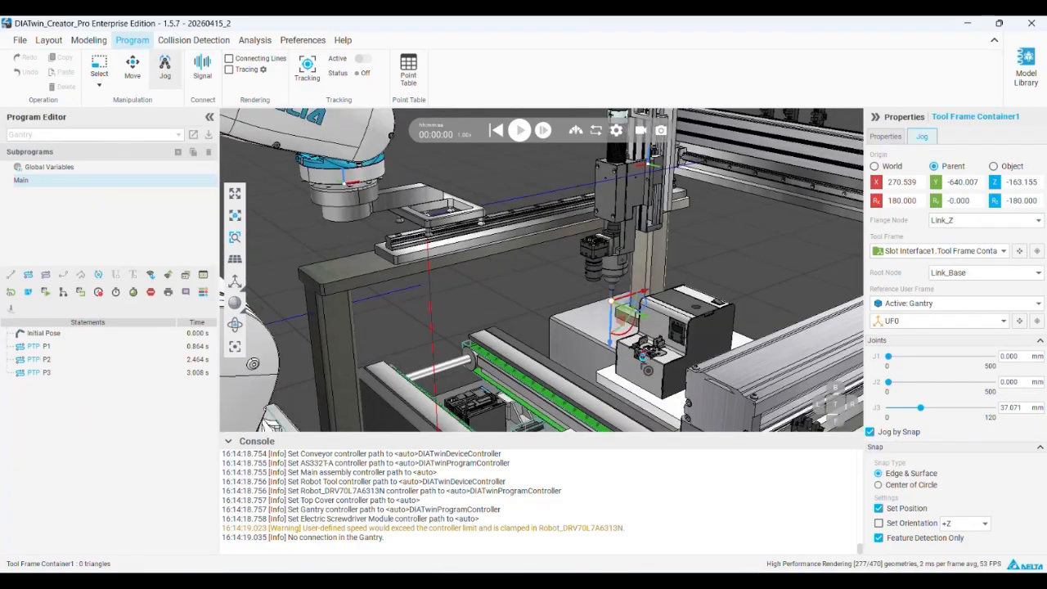
scroll(648, 350, up, 5)
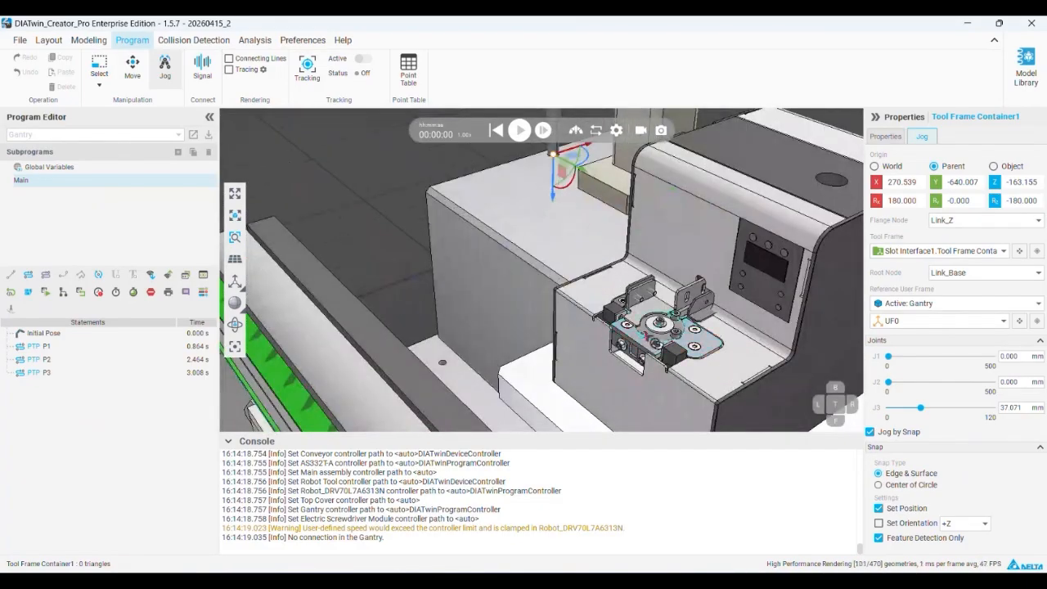
scroll(646, 336, up, 4)
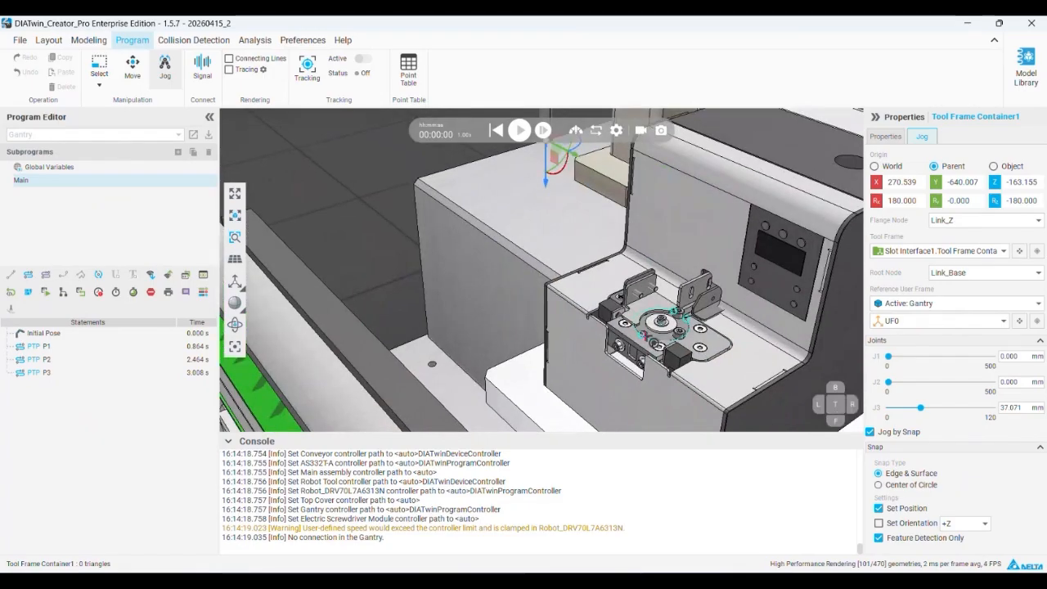
scroll(645, 335, down, 3)
scroll(645, 335, down, 2)
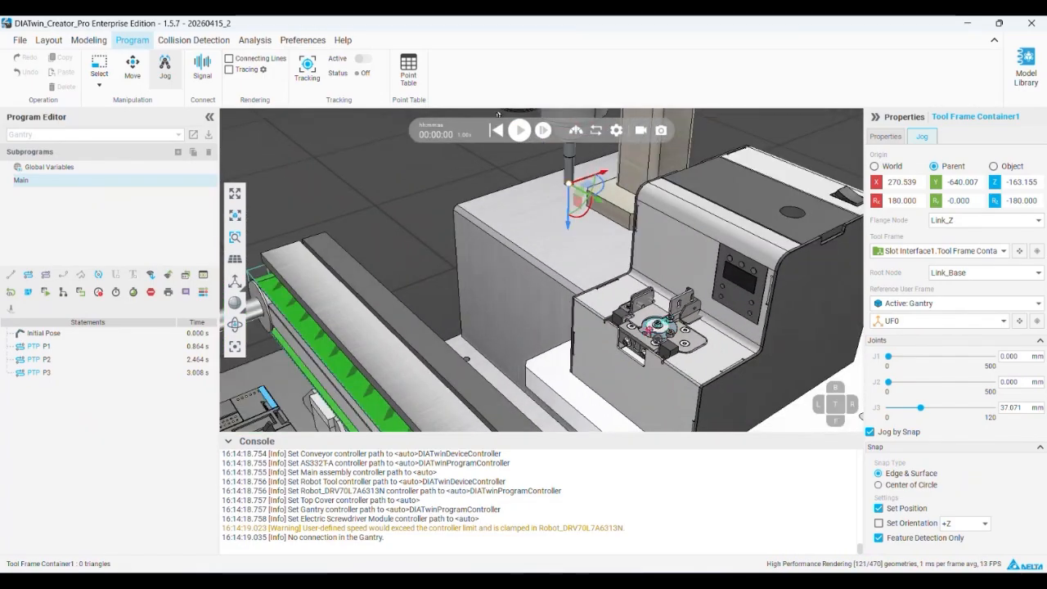
scroll(646, 335, up, 5)
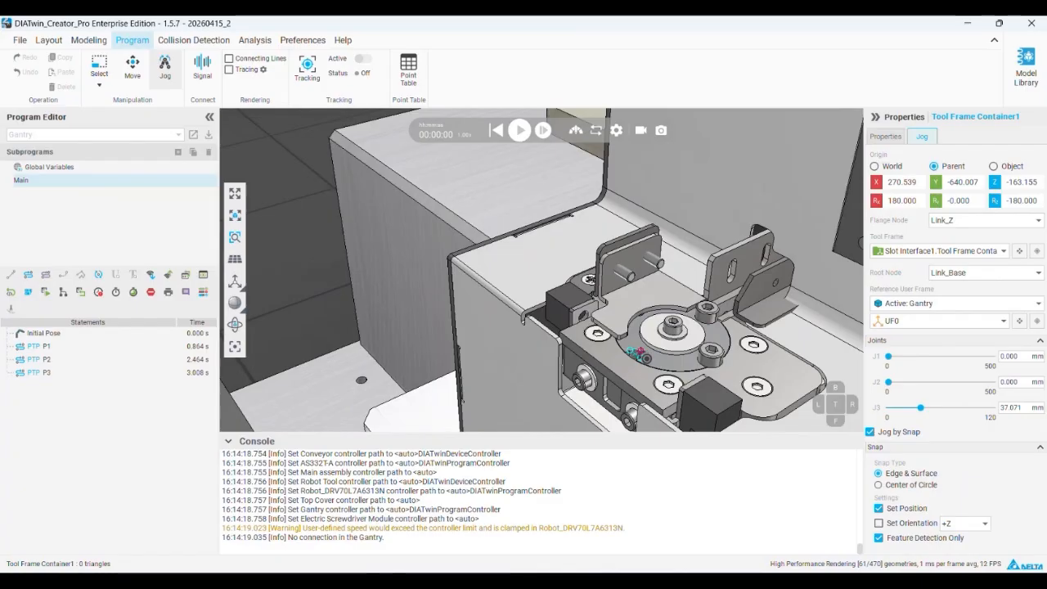
click(636, 353)
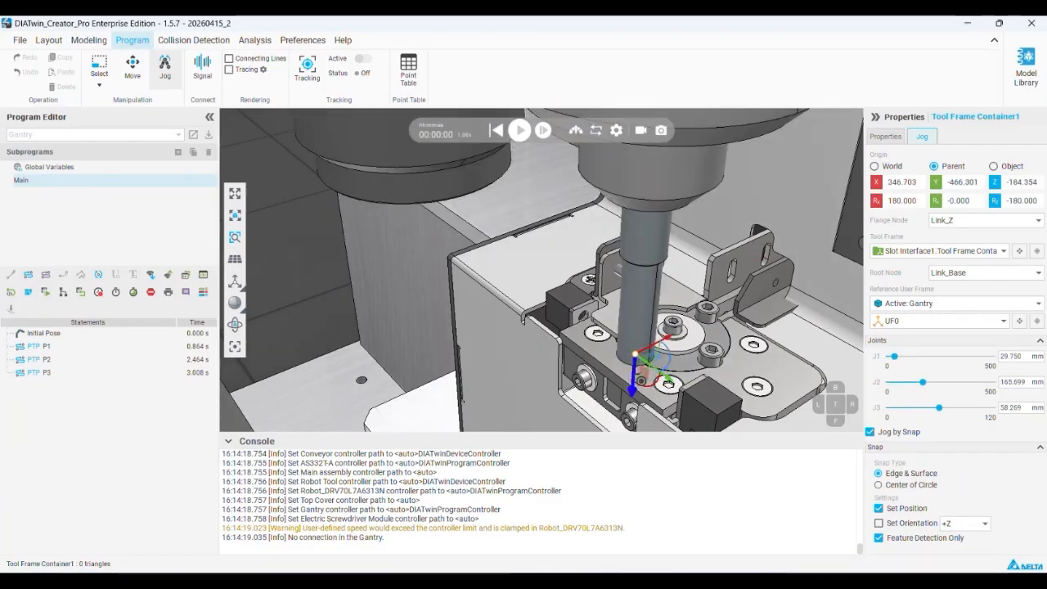
Jog the gantry away from the feeder and snap the screwdriver tip back onto the feeder disc's notch
scroll(731, 383, down, 3)
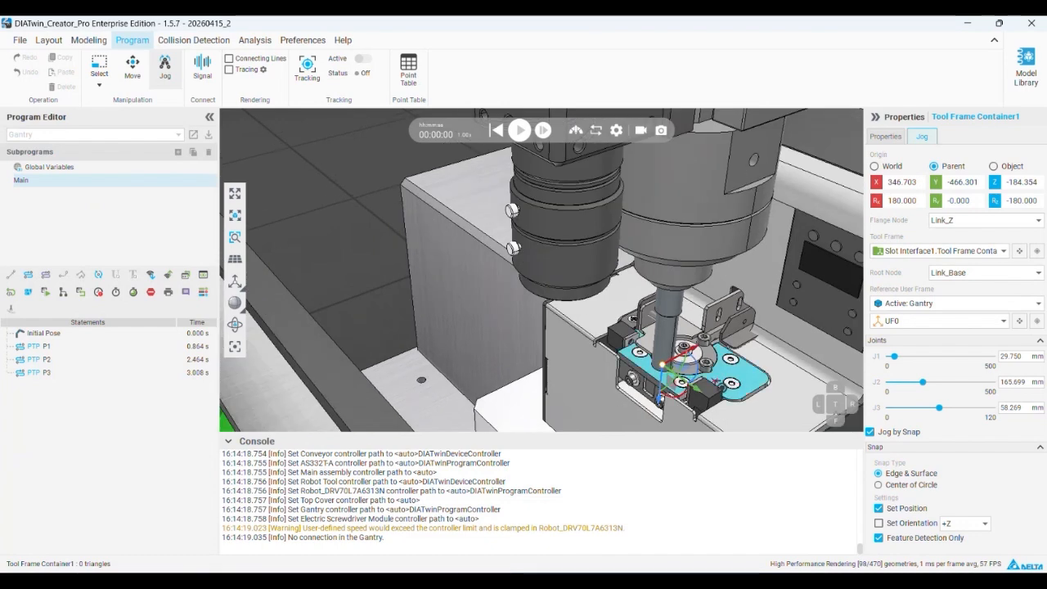
scroll(687, 368, down, 3)
drag(894, 358, 913, 408)
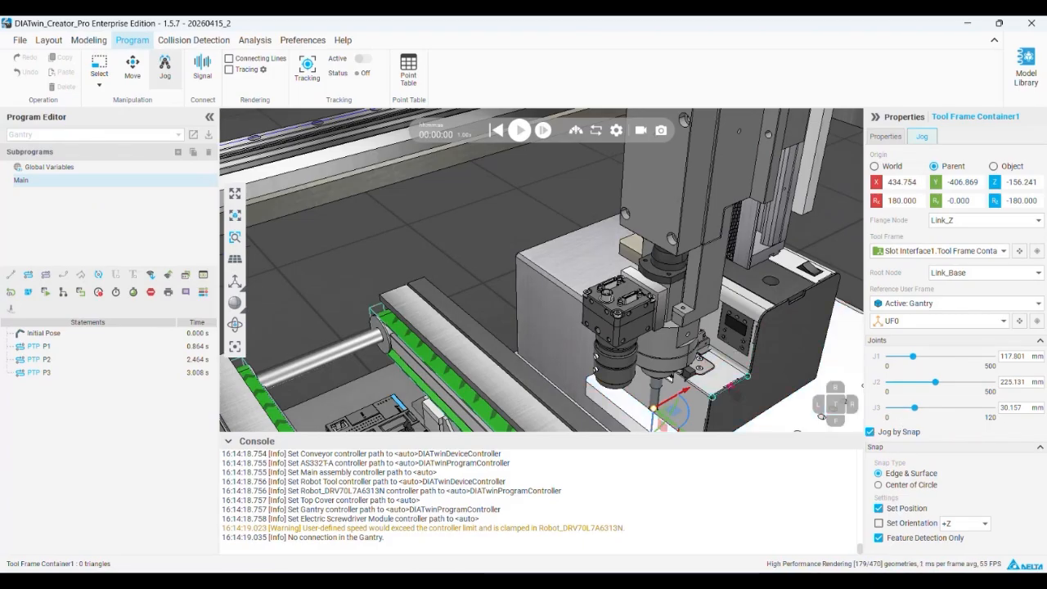
click(731, 385)
scroll(692, 363, up, 5)
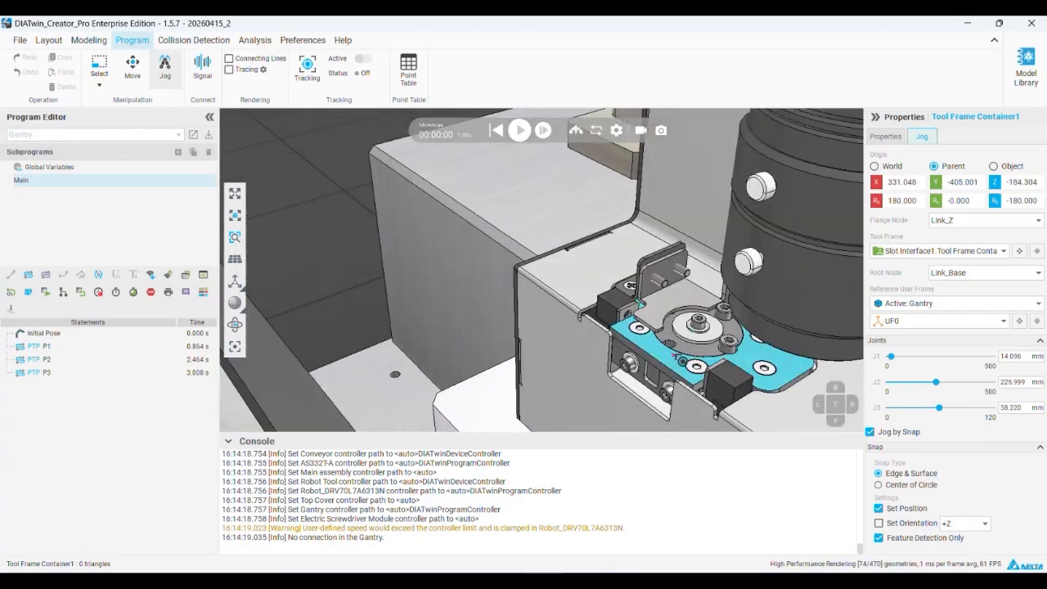
scroll(669, 342, up, 5)
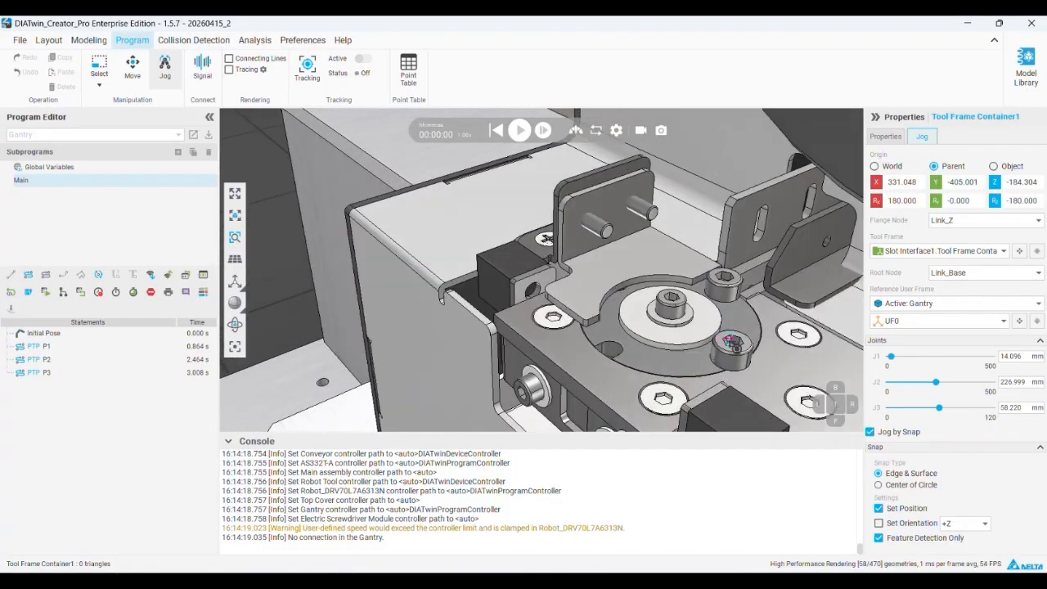
click(583, 351)
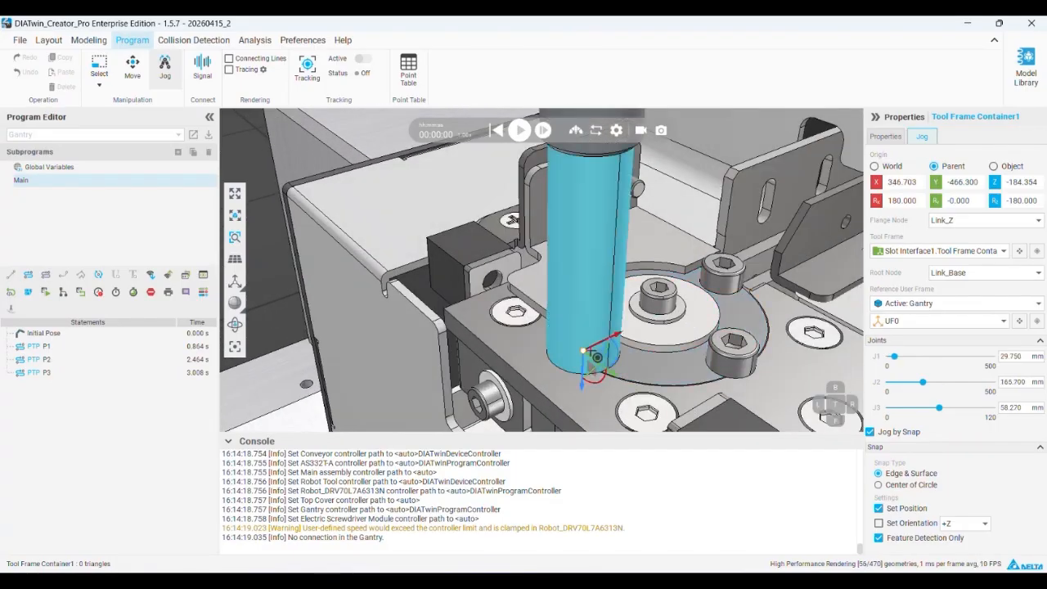
Record a PTP point at the feeder notch and delete the PTP statements P1 to P4 from the gantry program
scroll(584, 352, down, 5)
scroll(600, 347, down, 3)
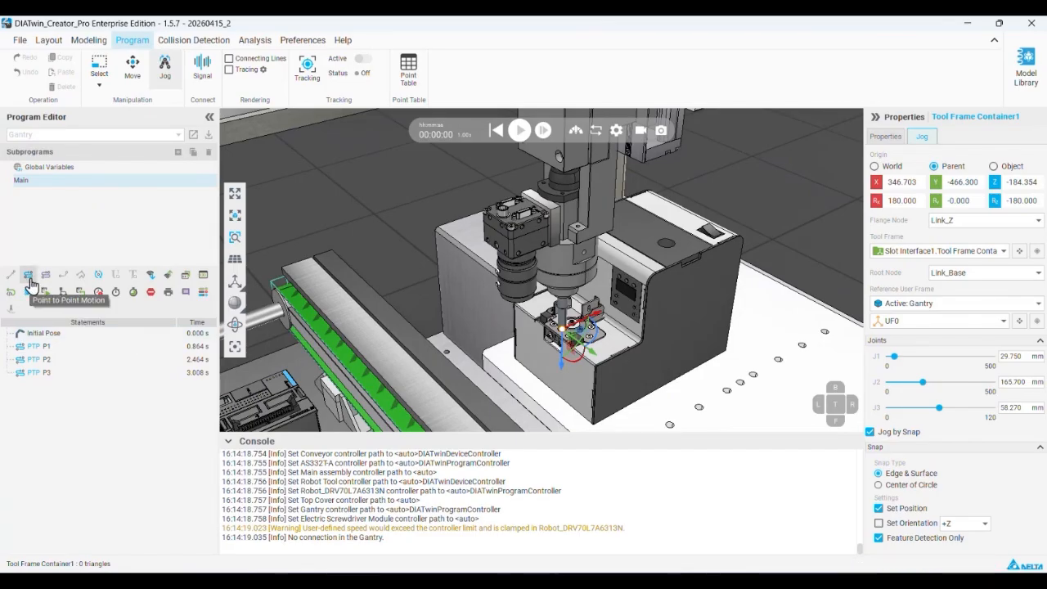
click(61, 350)
shift+click(53, 387)
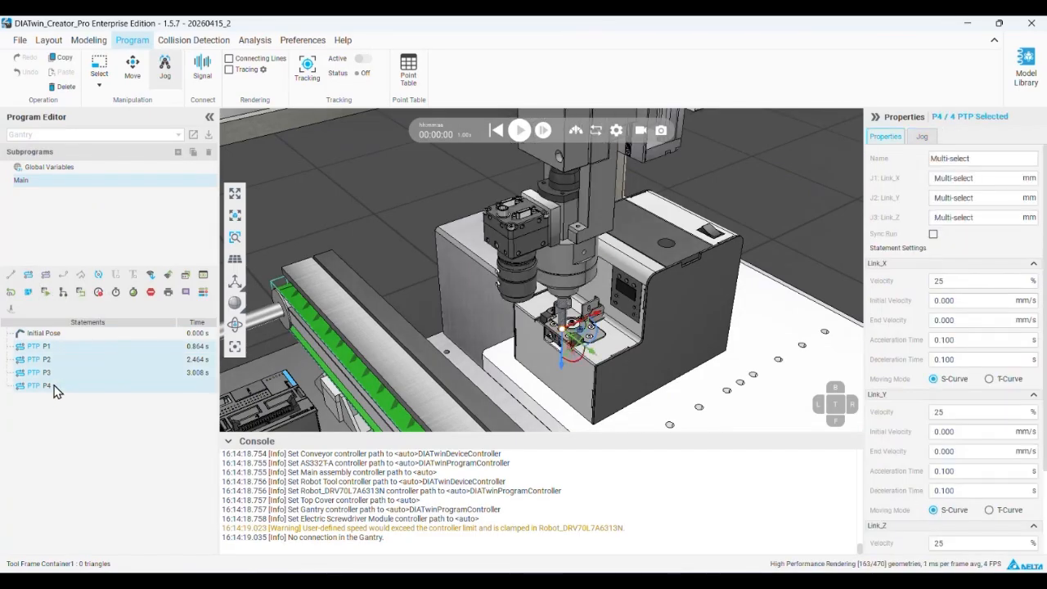
right_click(54, 391)
click(88, 413)
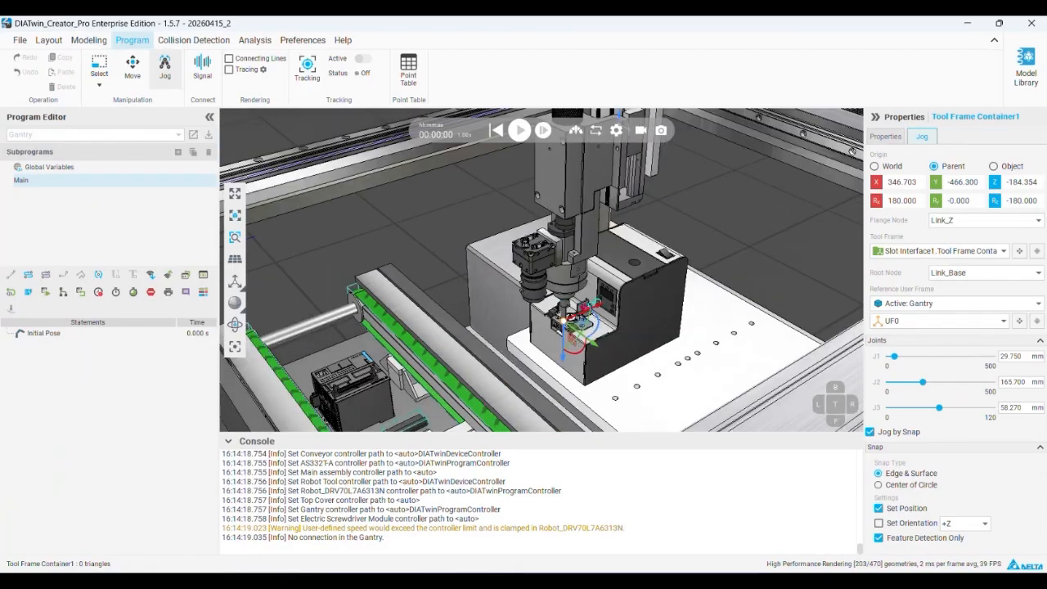
Select Tool Frame Container1 under the Electric Screwdriver Module's Behavior node in component modeling
click(89, 39)
click(519, 219)
click(7, 151)
click(20, 182)
click(82, 212)
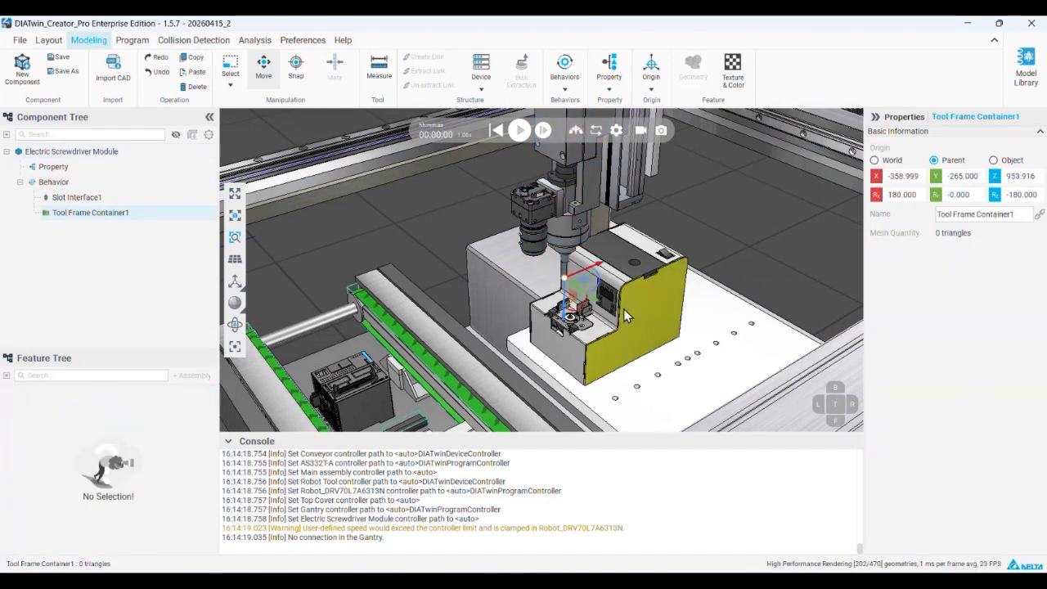
scroll(570, 284, up, 5)
scroll(570, 284, up, 3)
right_click(133, 215)
click(155, 237)
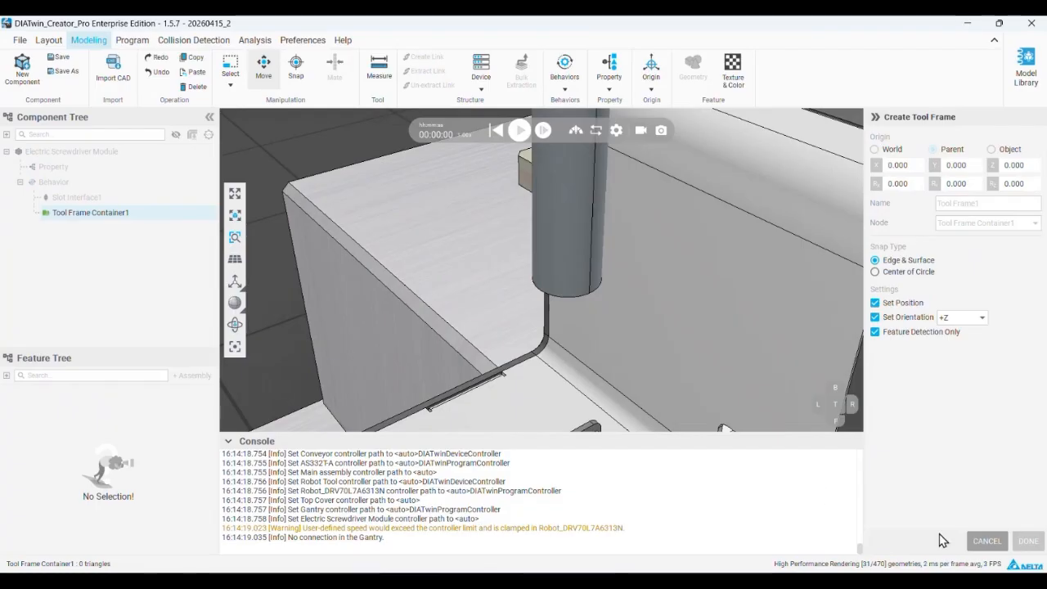
click(985, 541)
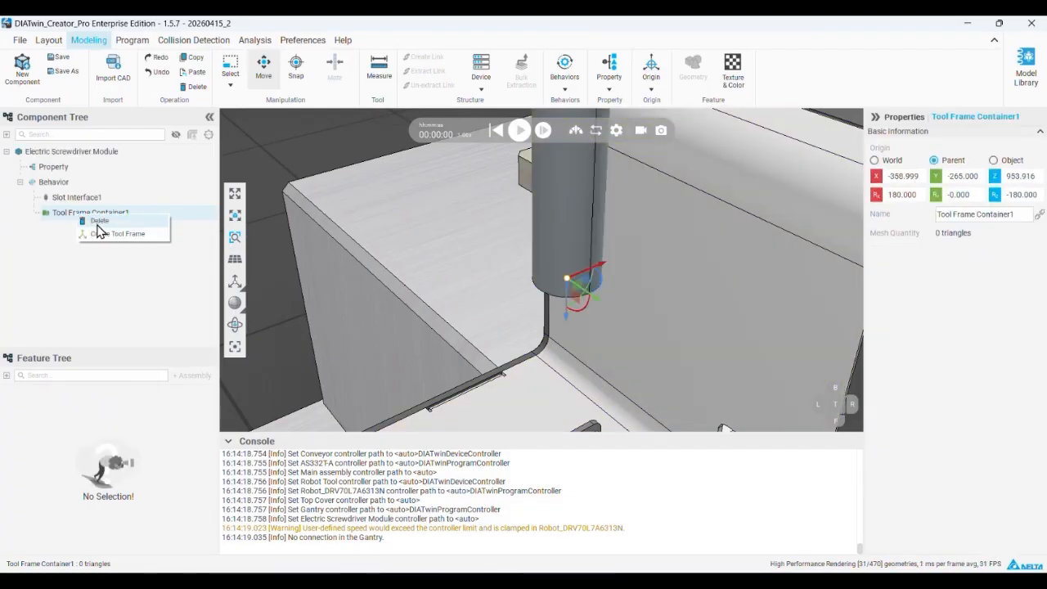
Replace Tool Frame Container1 with a new tool frame container snapped to the centre of the screwdriver tip's lower circular edge
key(Delete)
click(562, 324)
click(90, 183)
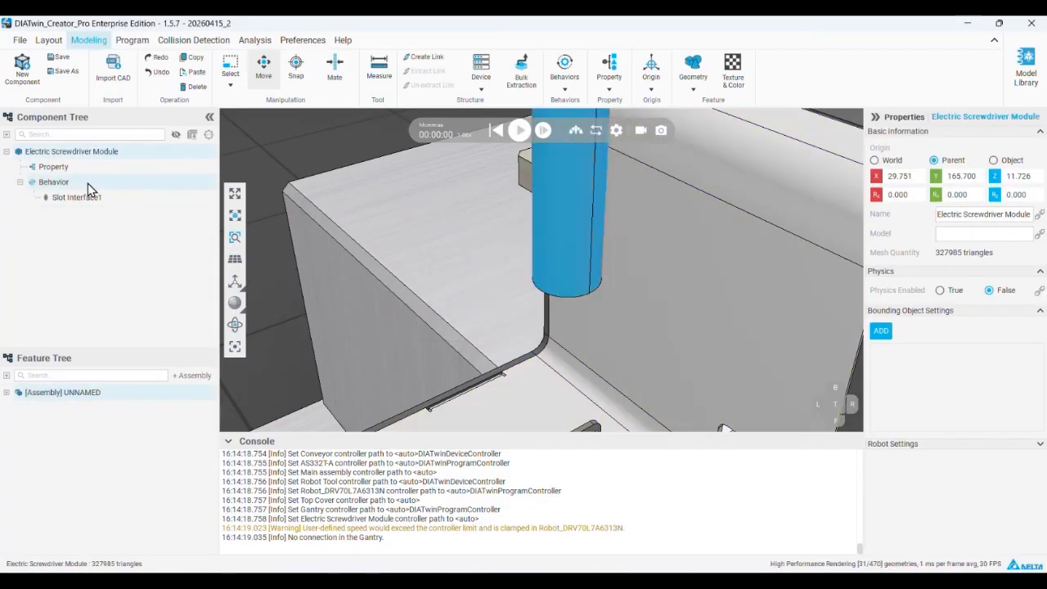
right_click(90, 182)
click(125, 204)
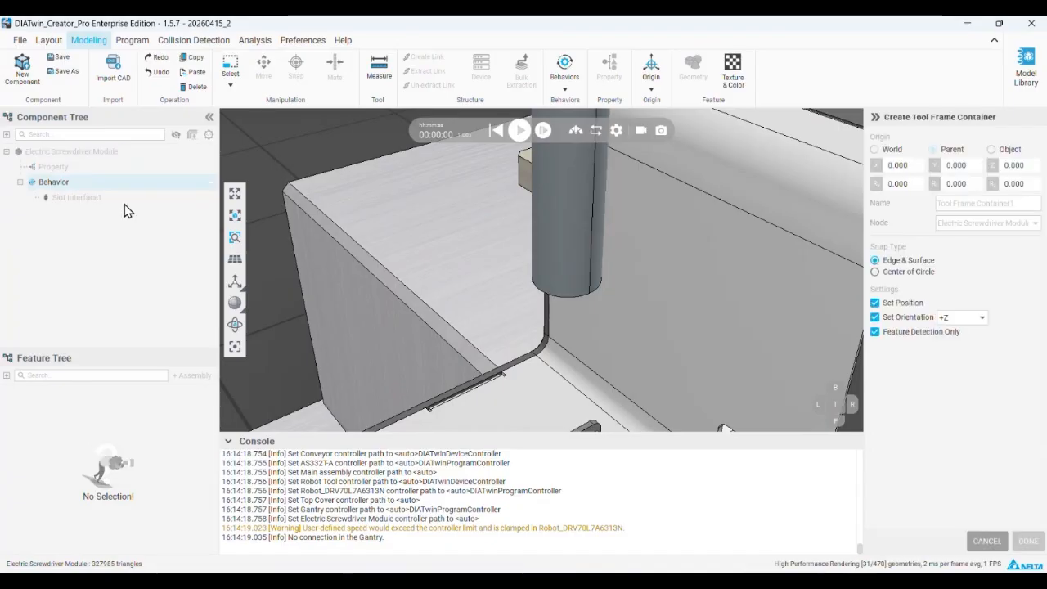
scroll(597, 280, up, 3)
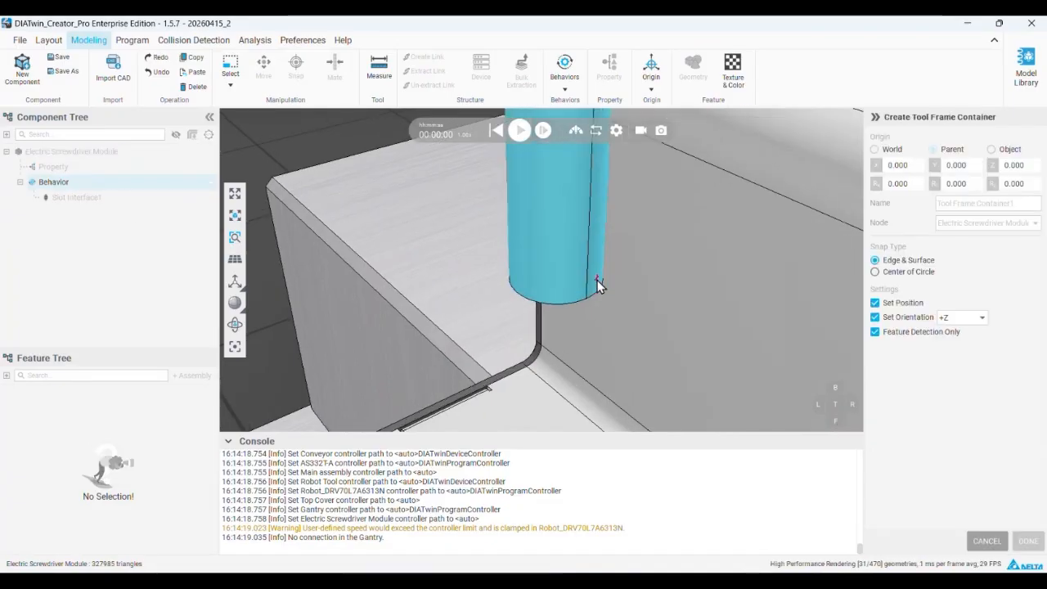
click(557, 306)
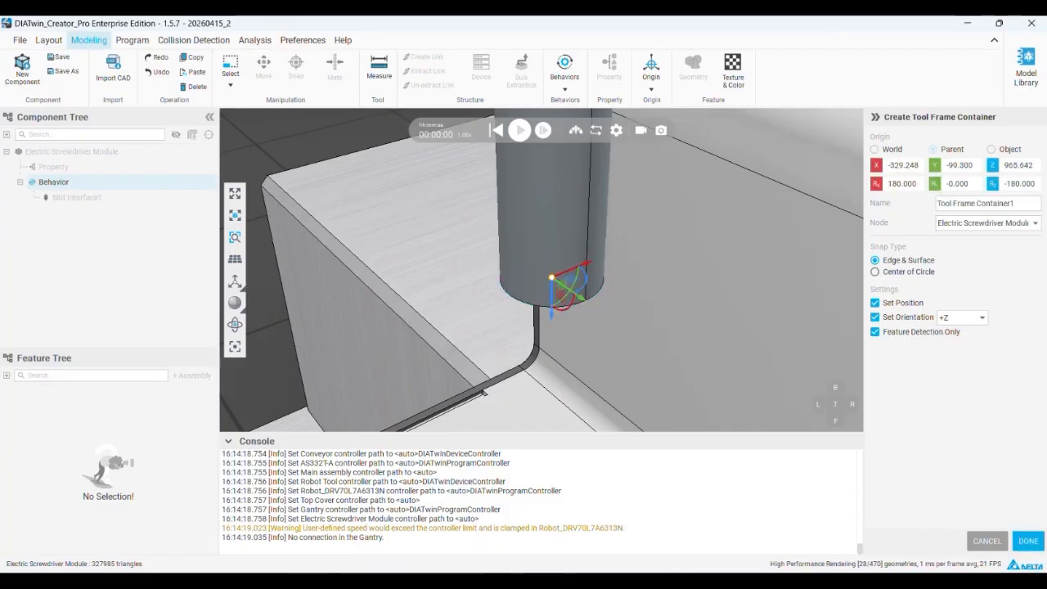
click(1027, 542)
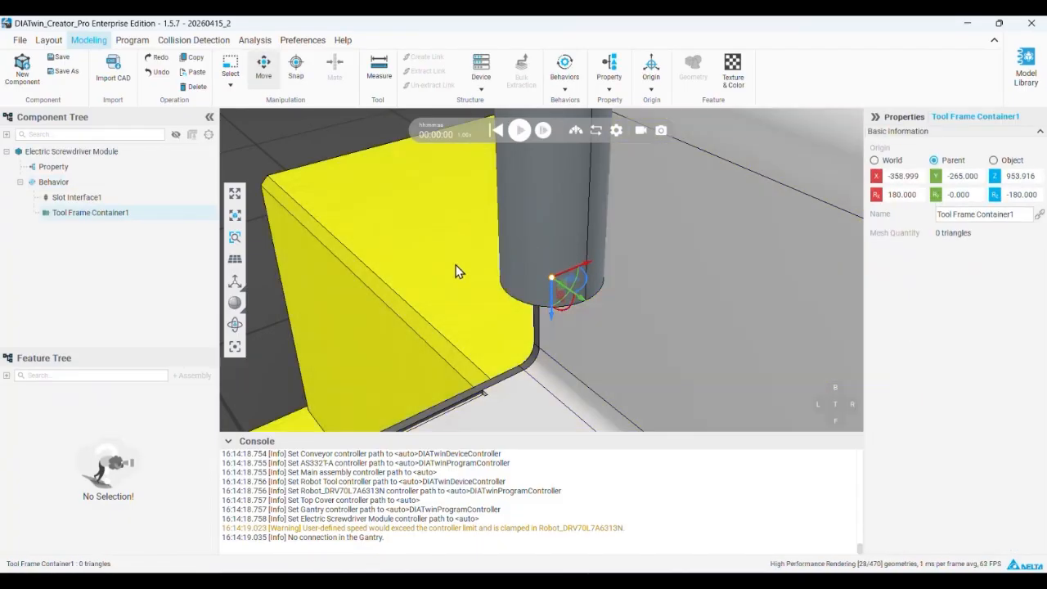
Open the Gantry program for jogging and choose the tool frame container on Slot Interface1 as the tool frame
click(131, 42)
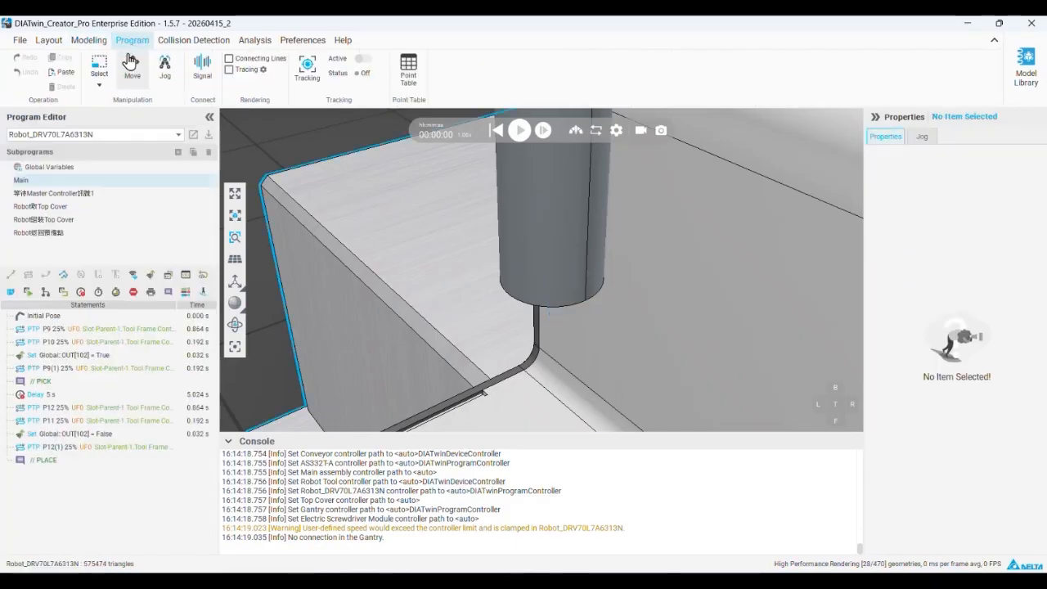
click(94, 134)
click(49, 163)
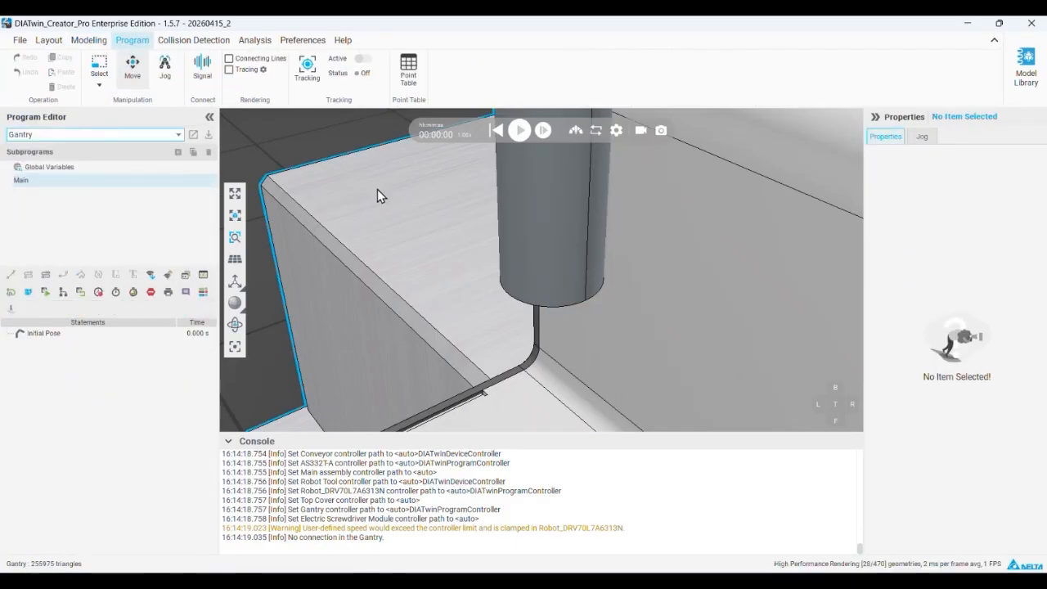
click(165, 67)
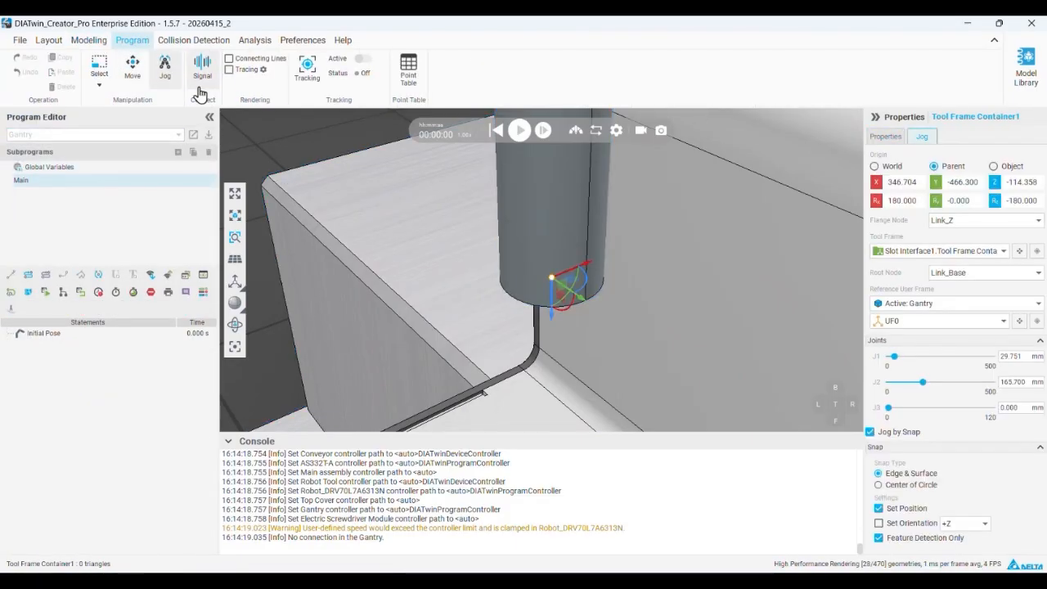
click(974, 252)
click(934, 286)
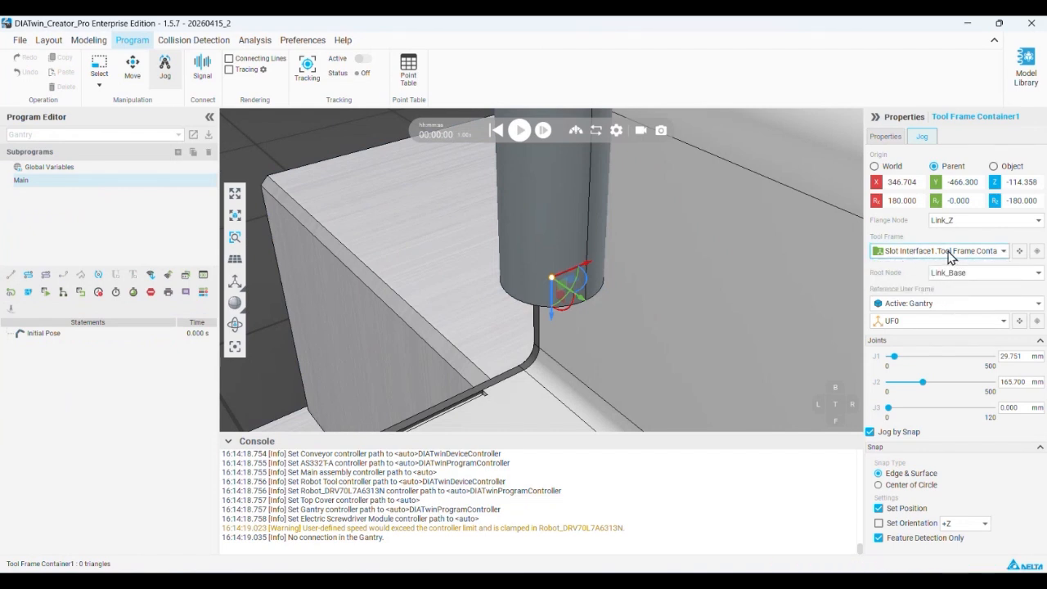
Jog the screwdriver tip above the feeder disc's notch, at about J3 38 mm, and record it as a PTP point
scroll(551, 216, down, 6)
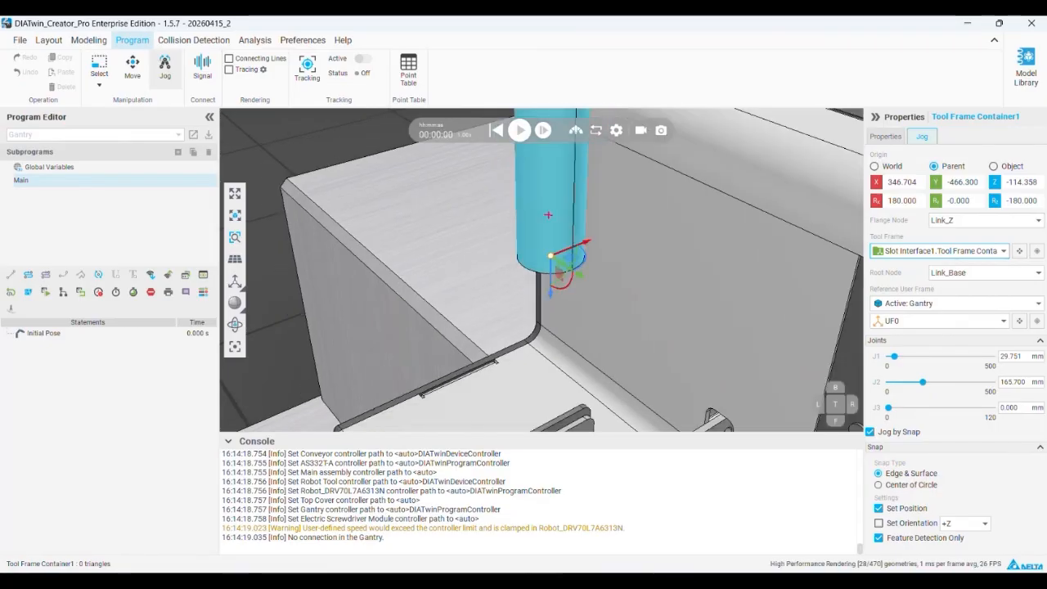
scroll(561, 285, down, 1)
middle_drag(557, 354, 558, 252)
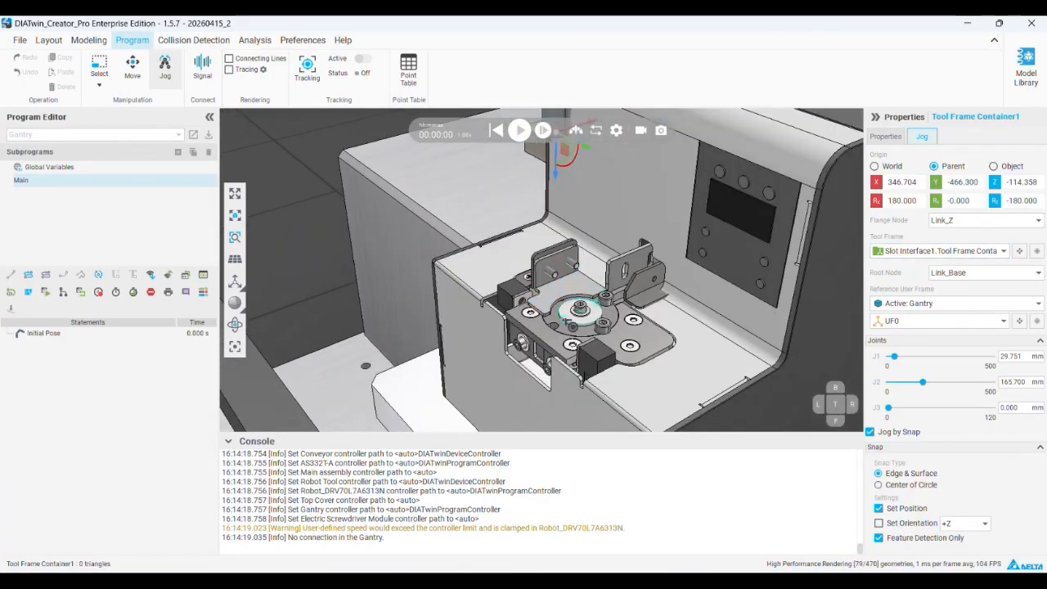
scroll(567, 336, up, 2)
scroll(565, 329, up, 1)
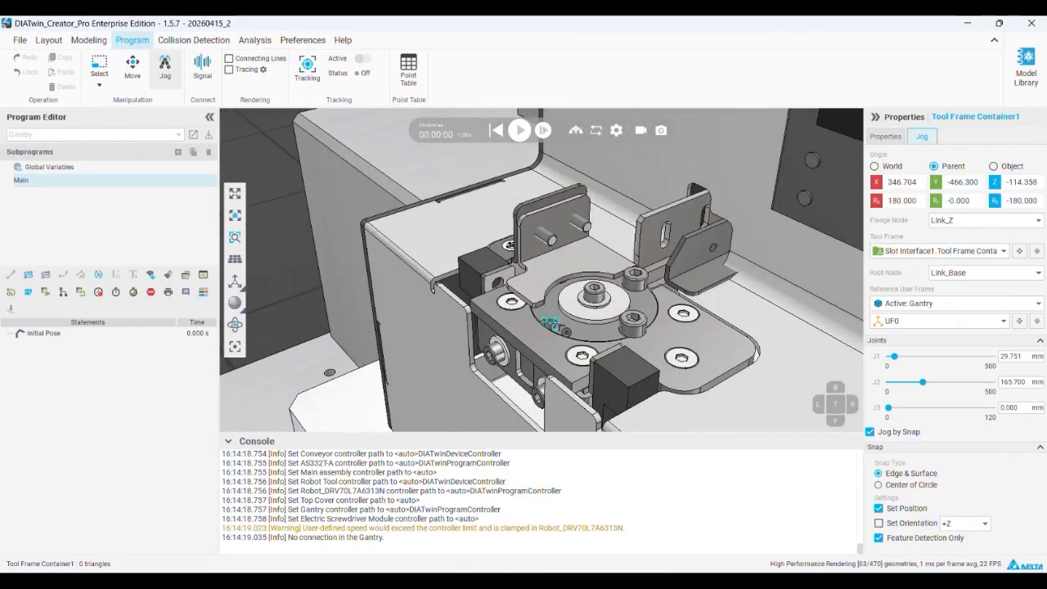
click(552, 325)
drag(550, 355, 550, 269)
click(28, 292)
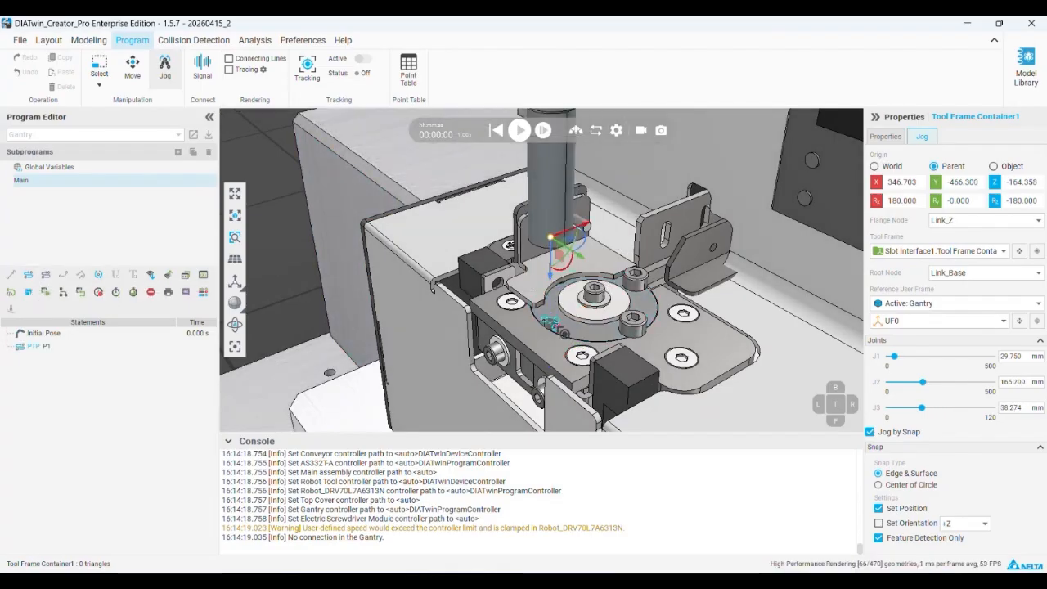
Record a PTP point with the tip snapped onto the notch, and another with it raised to about J3 40 mm
click(552, 324)
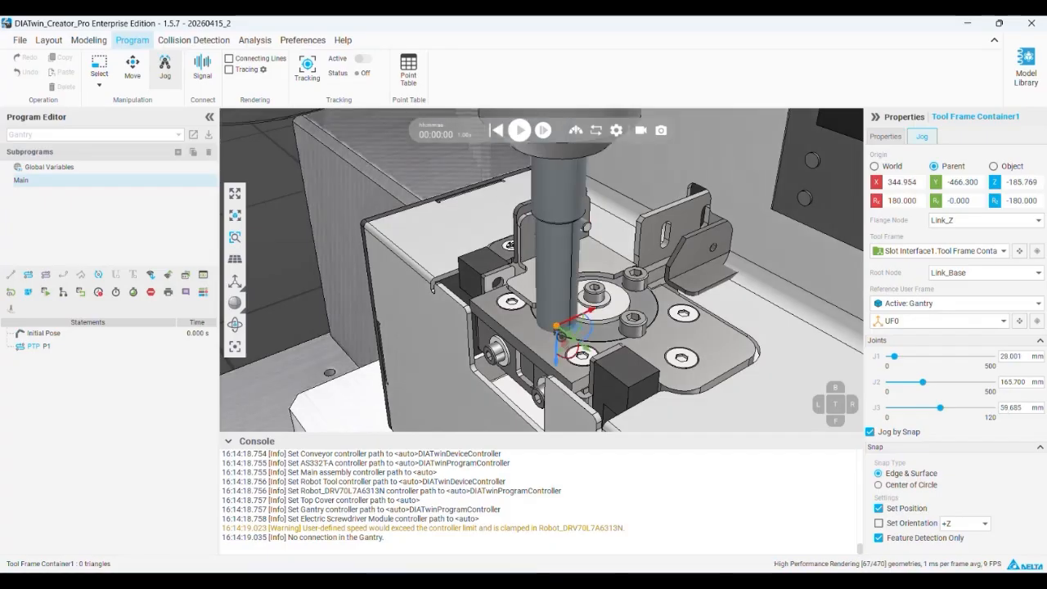
click(28, 292)
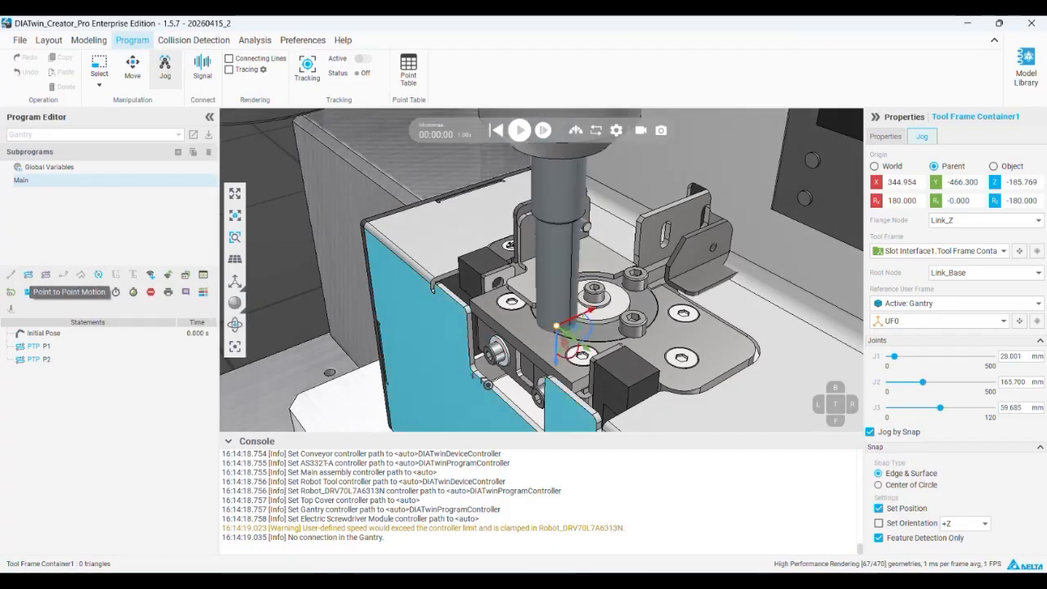
click(559, 334)
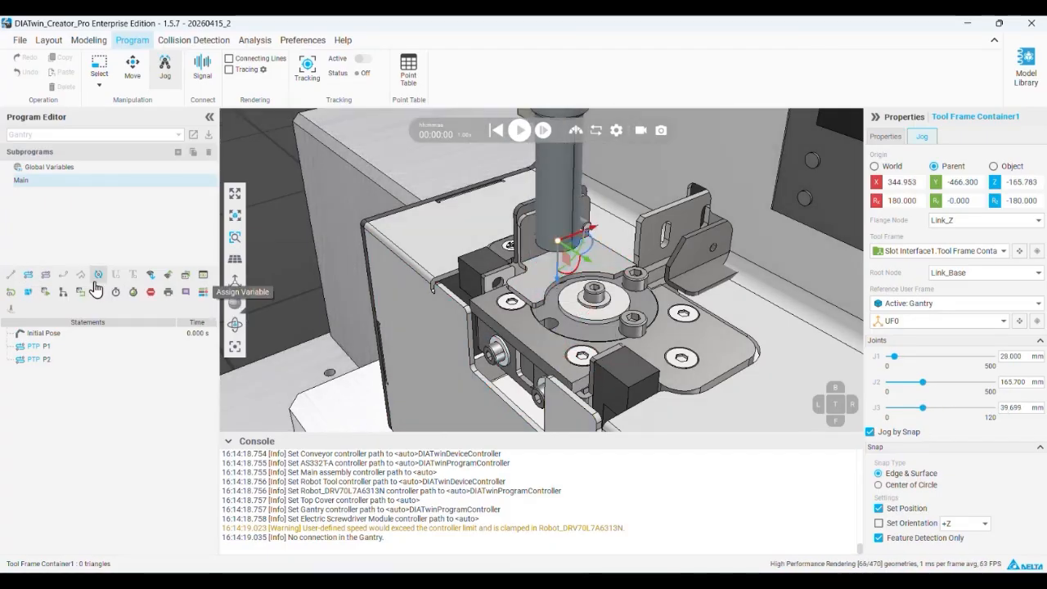
Run the simulation and check the gantry's PTP moves at the screw feeder
scroll(711, 336, down, 8)
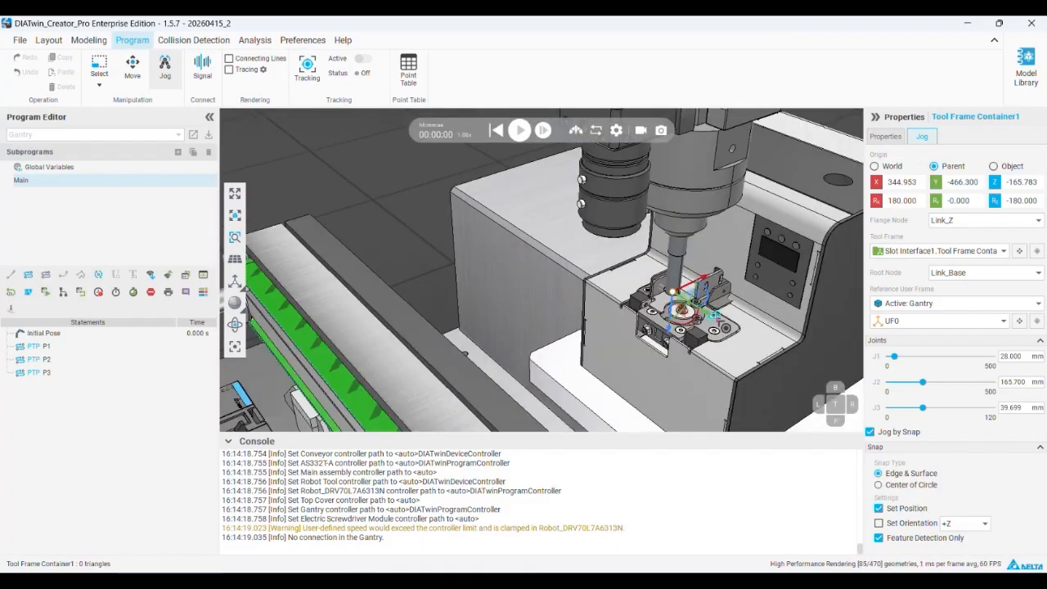
mouse_move(577, 313)
right_down()
mouse_move(633, 316)
mouse_move(628, 350)
mouse_move(589, 319)
right_up()
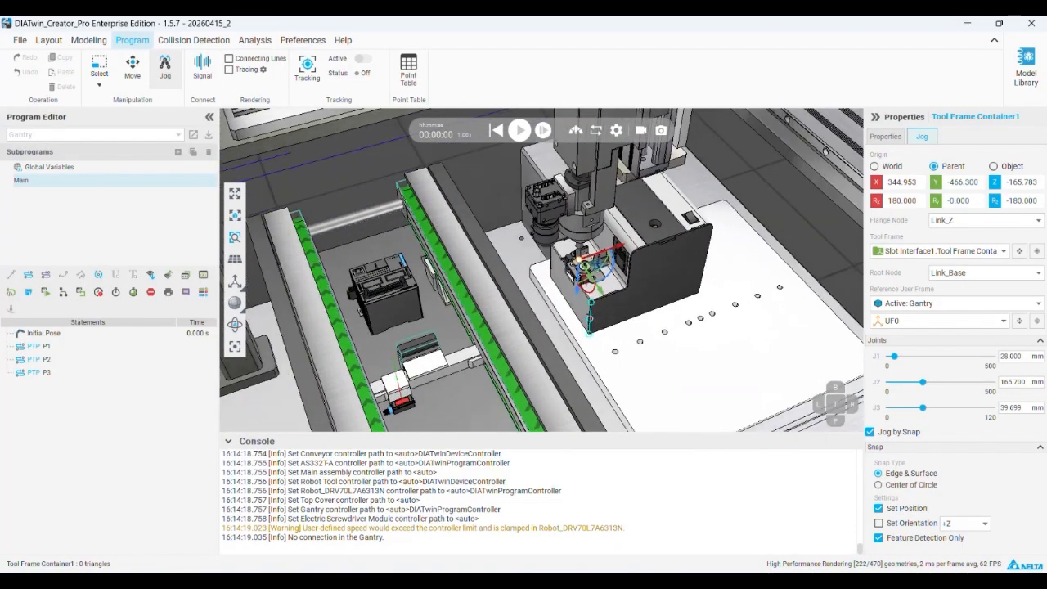
click(510, 135)
right_drag(654, 264, 667, 251)
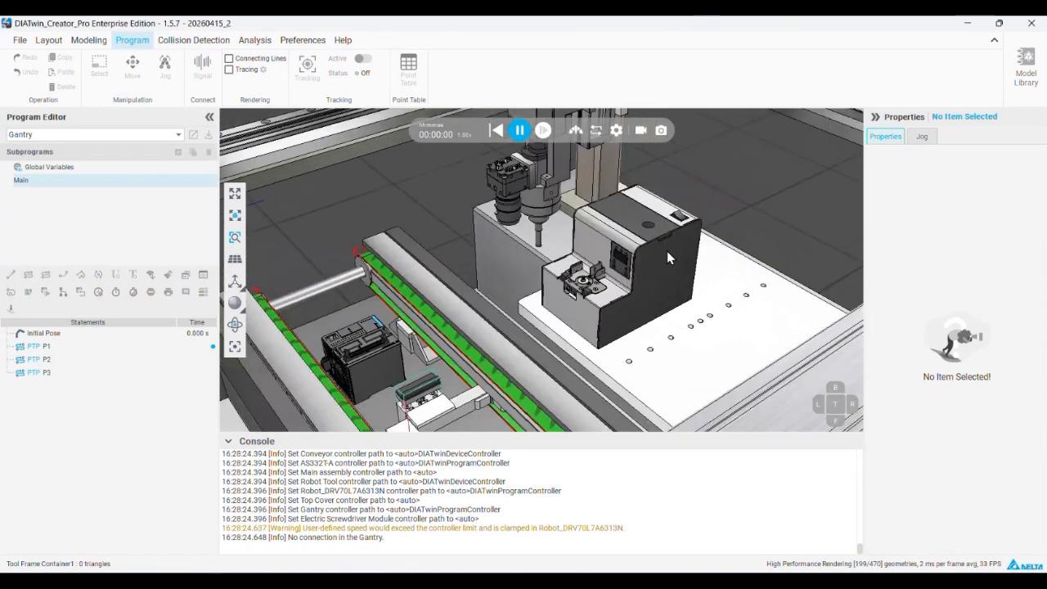
scroll(622, 275, up, 1)
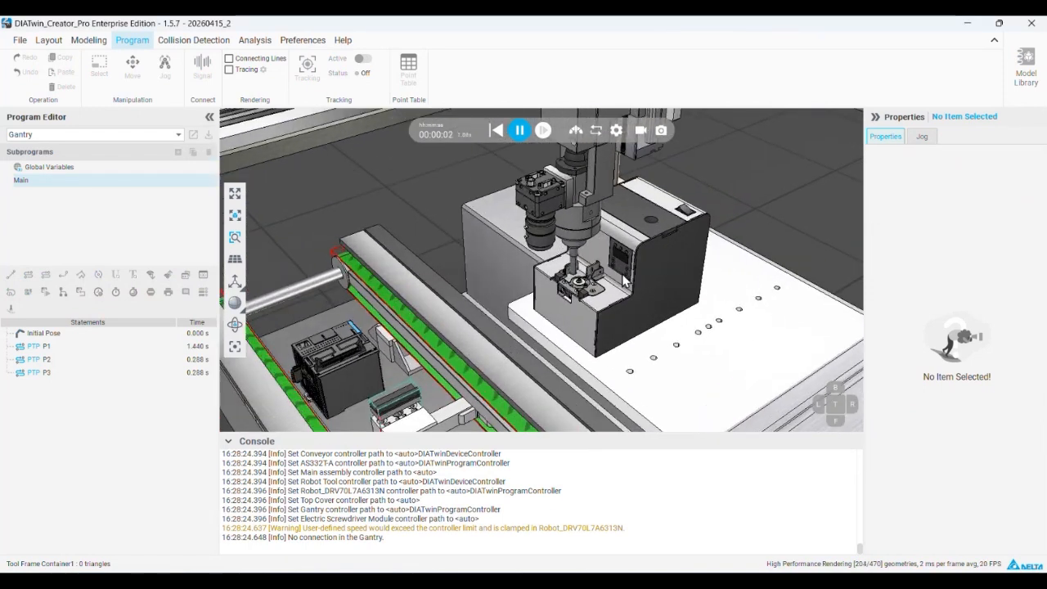
scroll(623, 278, down, 1)
scroll(625, 301, down, 5)
right_drag(622, 305, 566, 309)
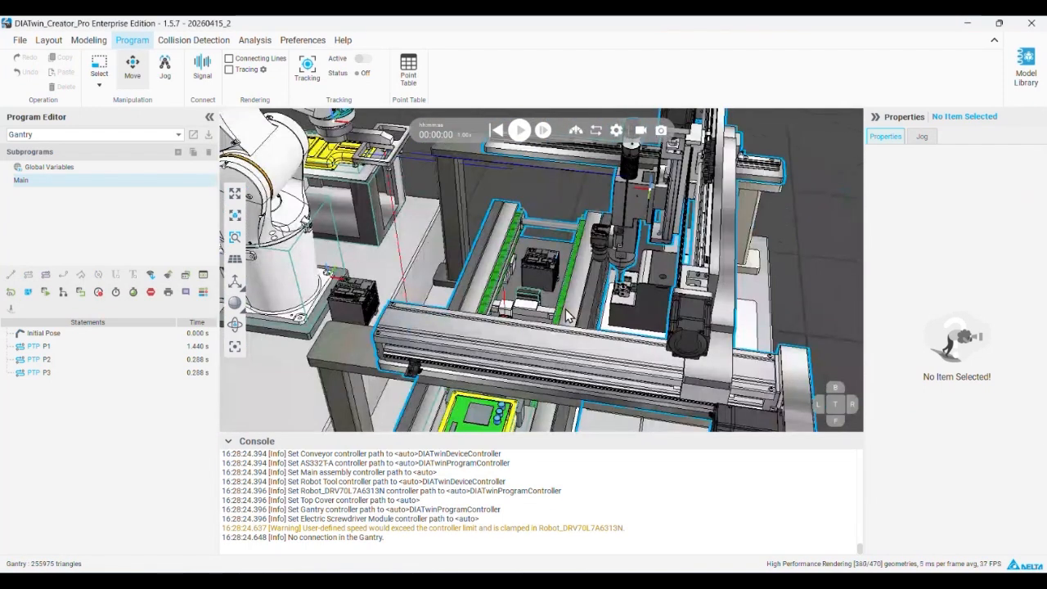
Simulate the whole cell until the robot places the yellow top cover on the conveyor, and reset the simulation
click(520, 131)
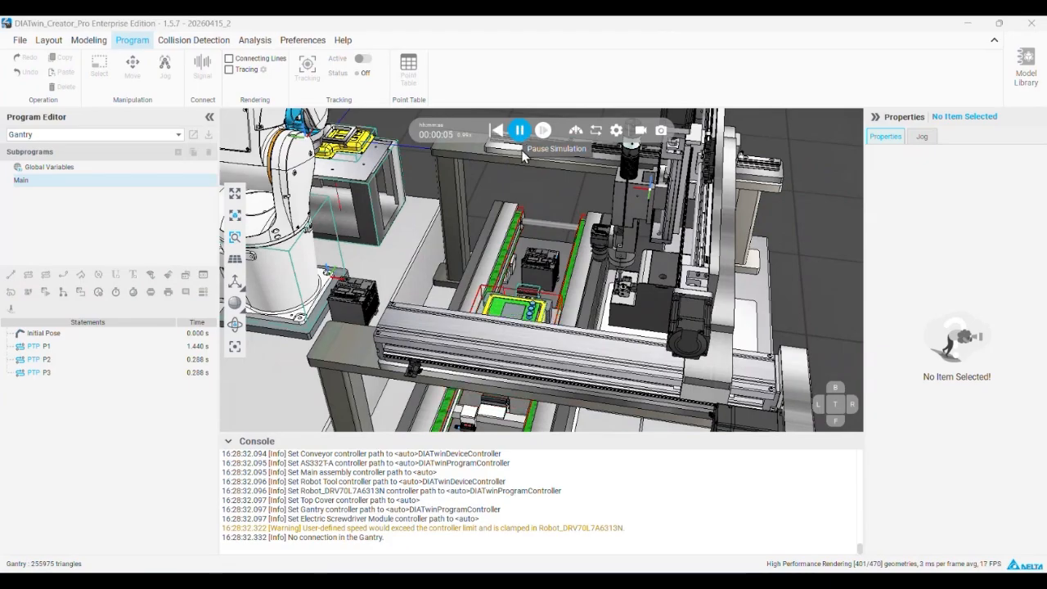
scroll(534, 298, up, 5)
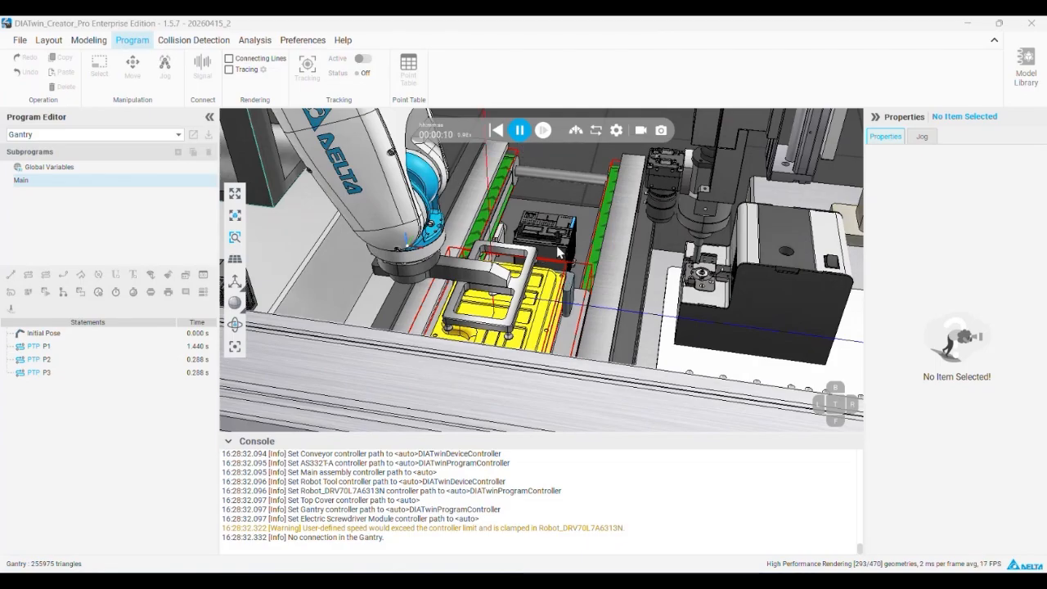
click(519, 132)
click(495, 132)
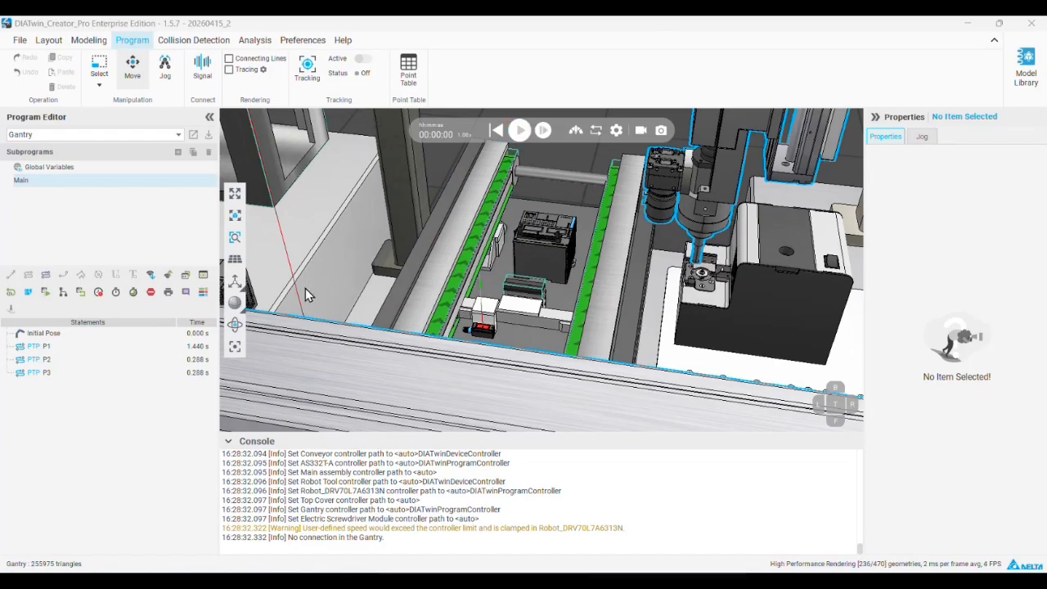
Delete the static captures Position 1 and Position 2 and capture the cell's reset state as a new position
click(234, 350)
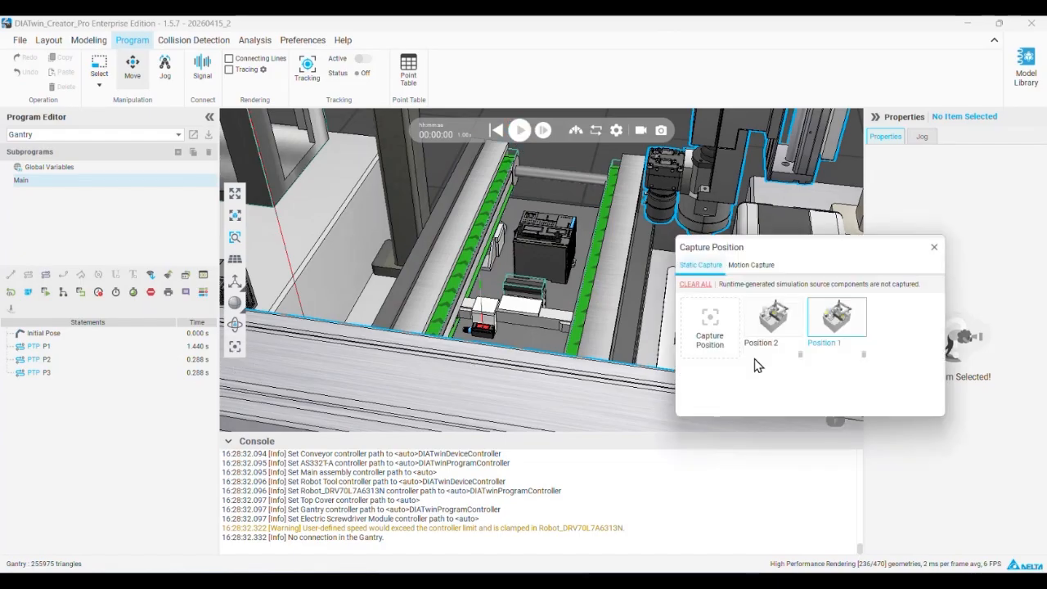
click(800, 355)
click(800, 357)
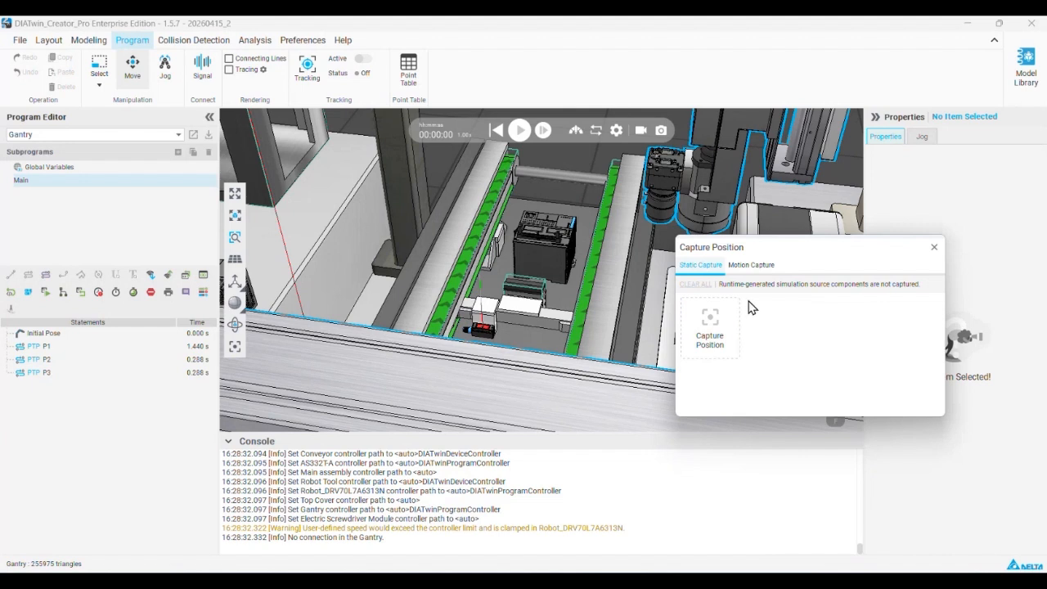
click(725, 322)
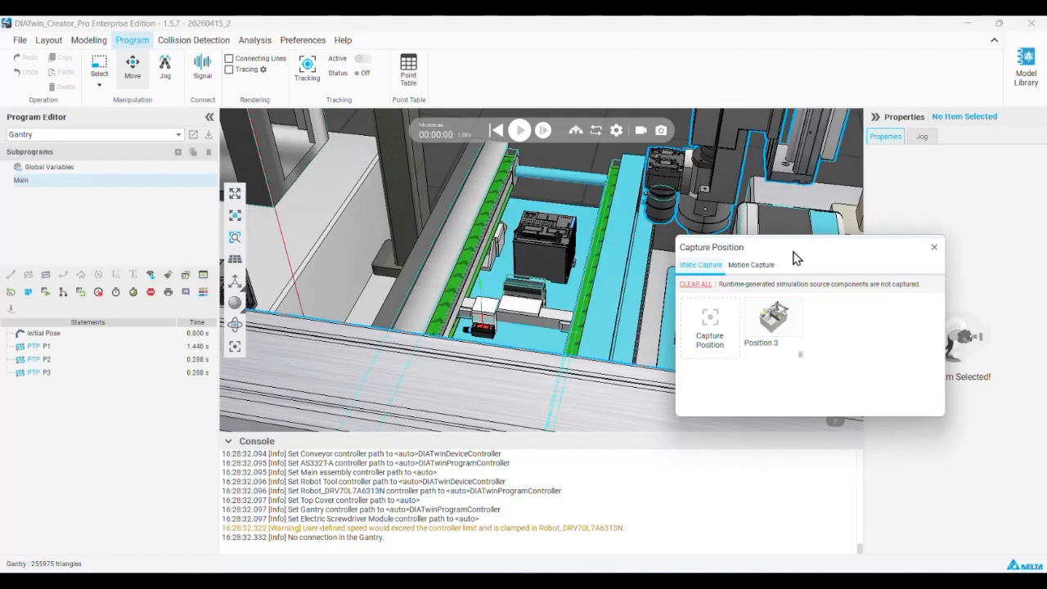
drag(808, 248, 828, 299)
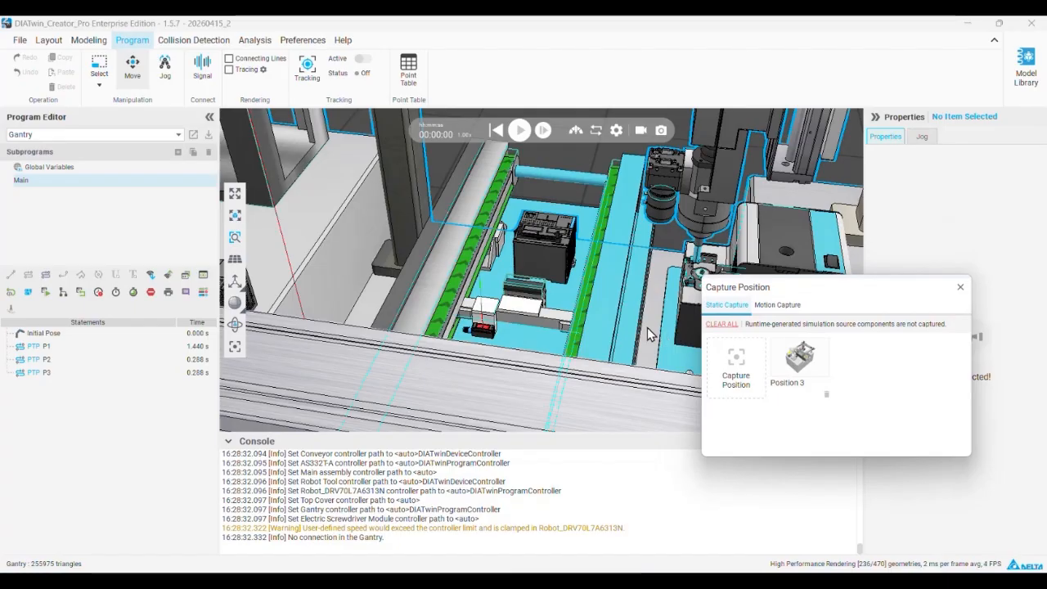
Simulate to about 8 seconds, pause as the robot places the top cover, and capture this state as a static position
click(516, 135)
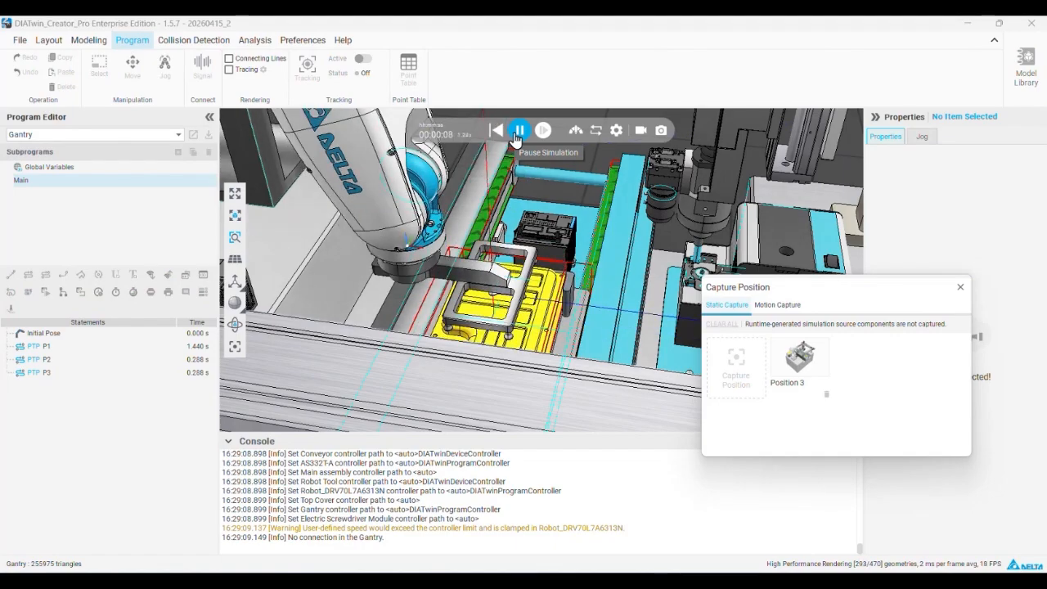
click(518, 134)
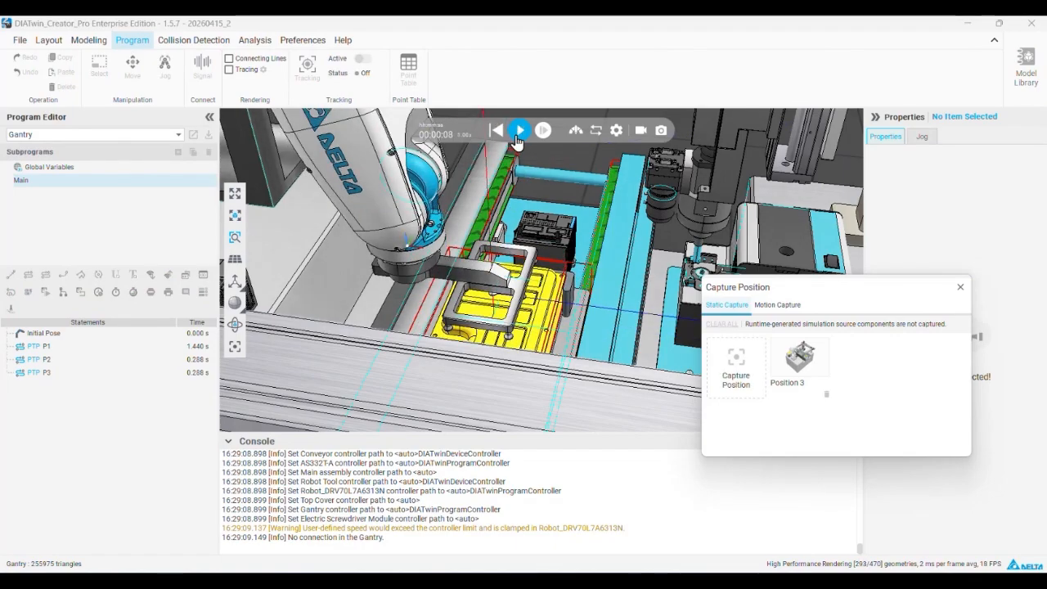
click(722, 360)
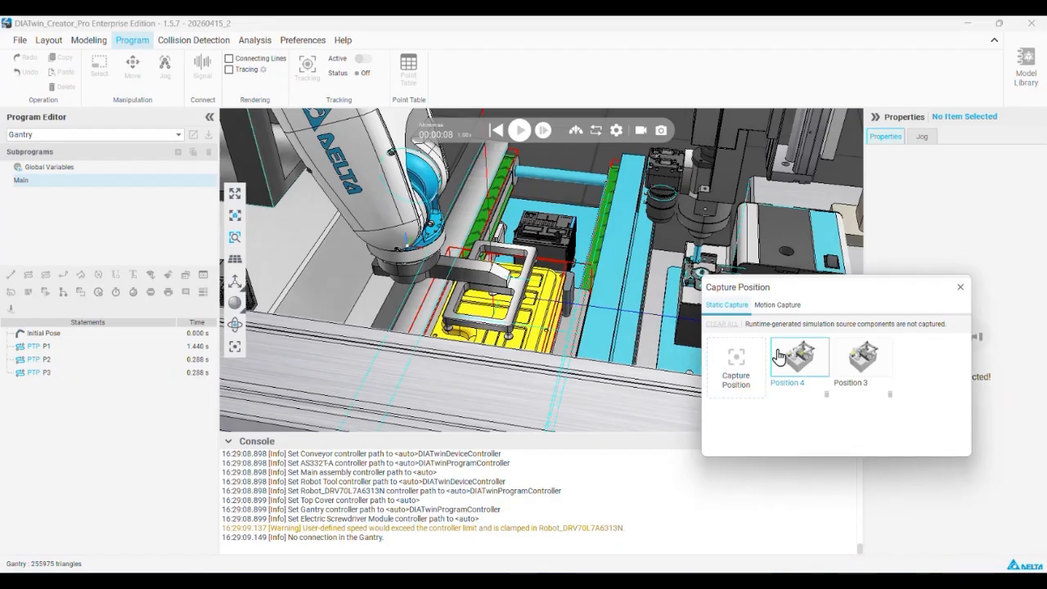
Reset the simulation, restore the captured Position 4 with the top cover on the conveyor, and close the position captures
click(496, 131)
click(799, 358)
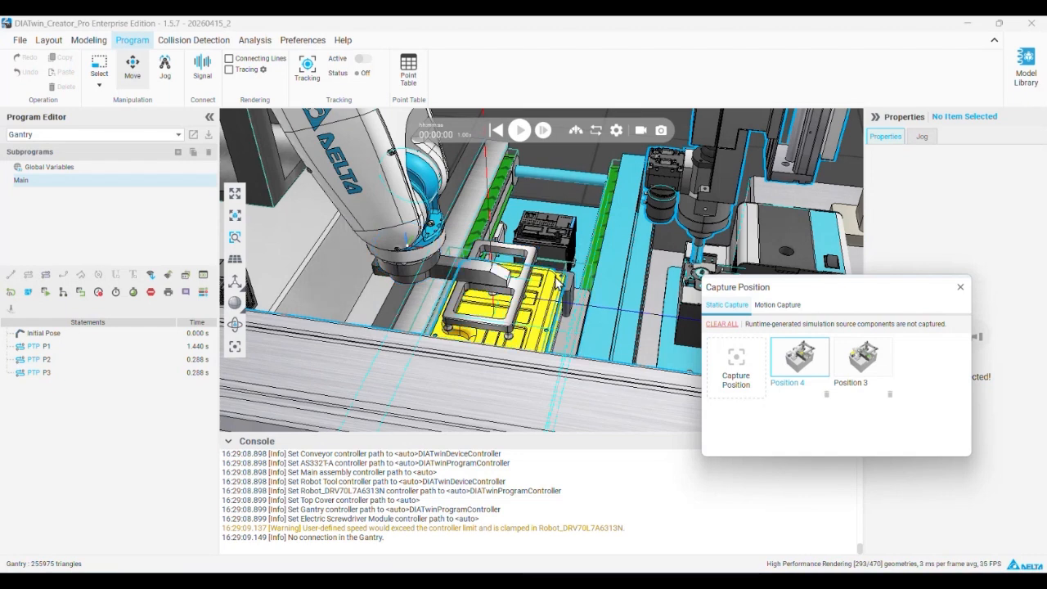
scroll(567, 279, up, 5)
scroll(567, 278, down, 5)
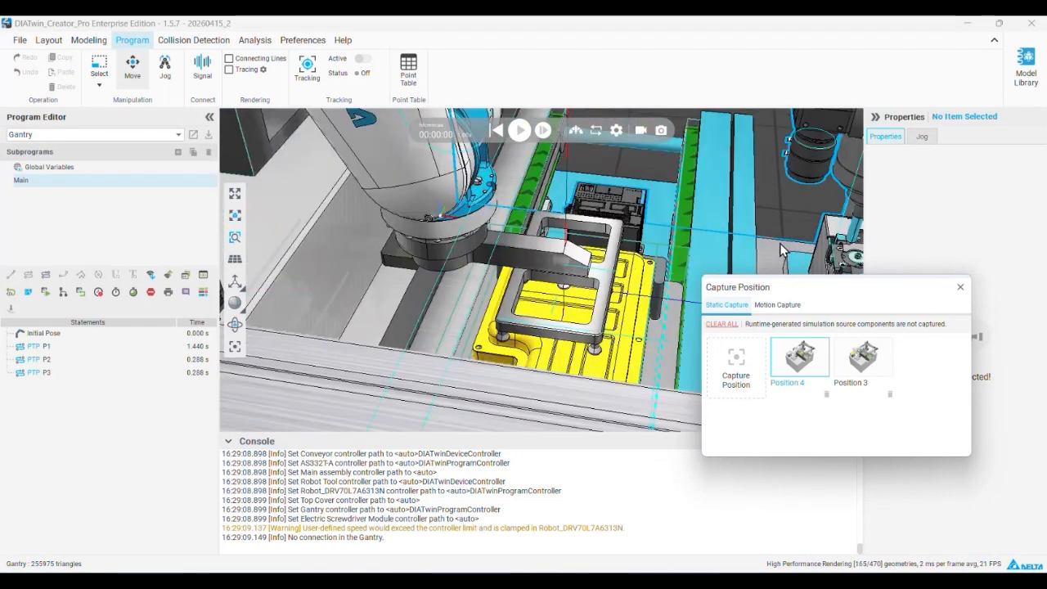
scroll(652, 267, up, 3)
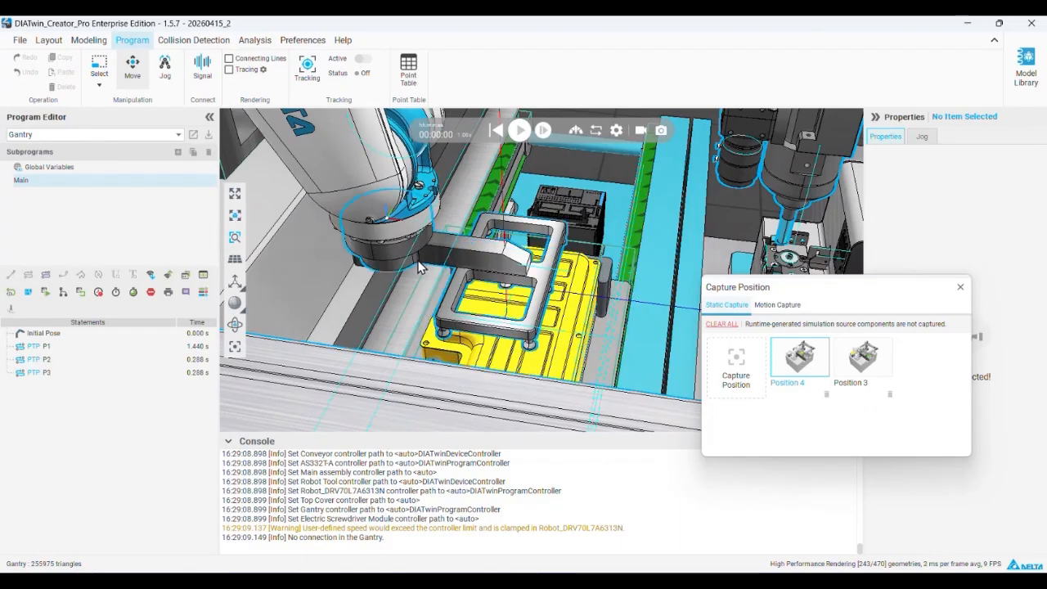
click(961, 291)
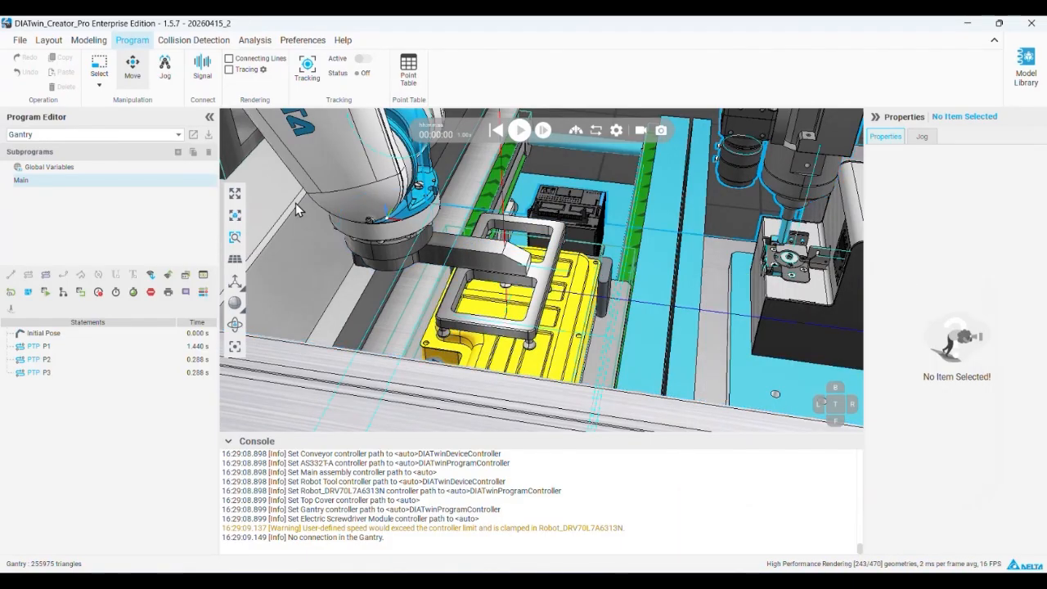
Jog the screwdriver tip onto a corner screw hole of the yellow top cover, raise it 20 mm, and add a point-to-point motion
click(164, 65)
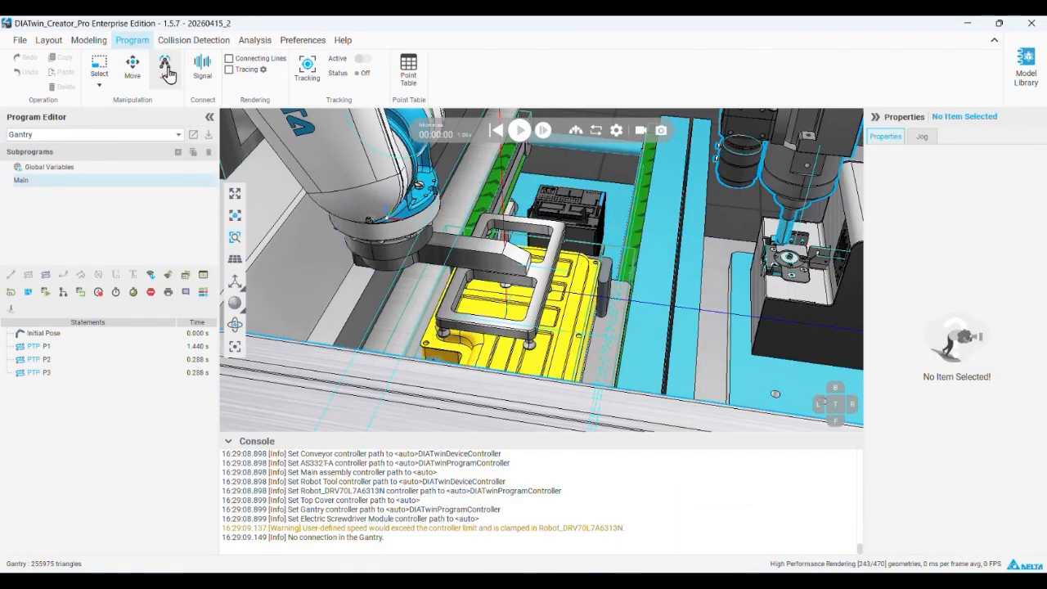
scroll(617, 263, up, 5)
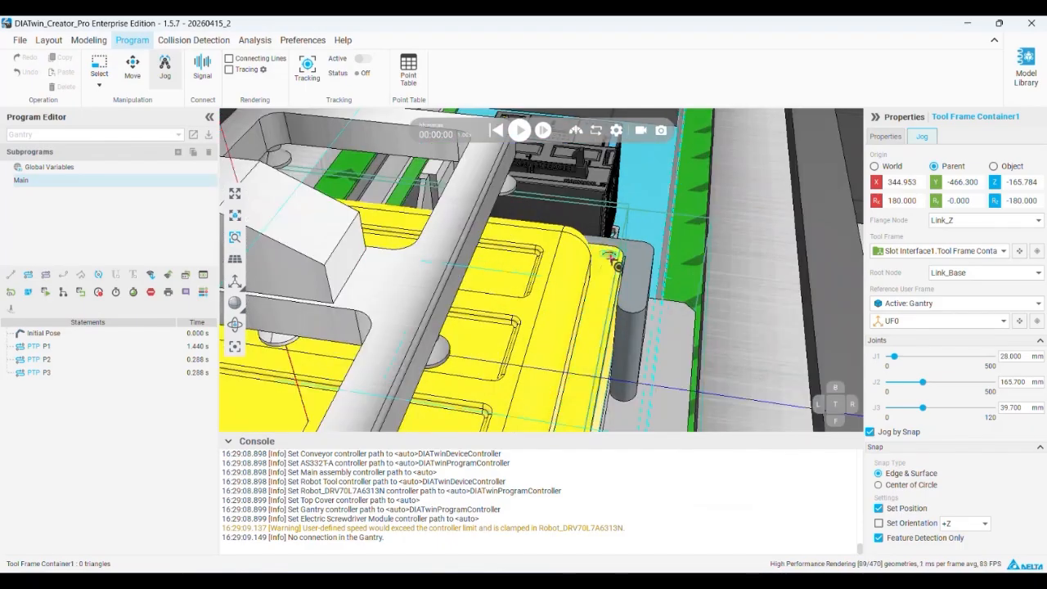
click(620, 266)
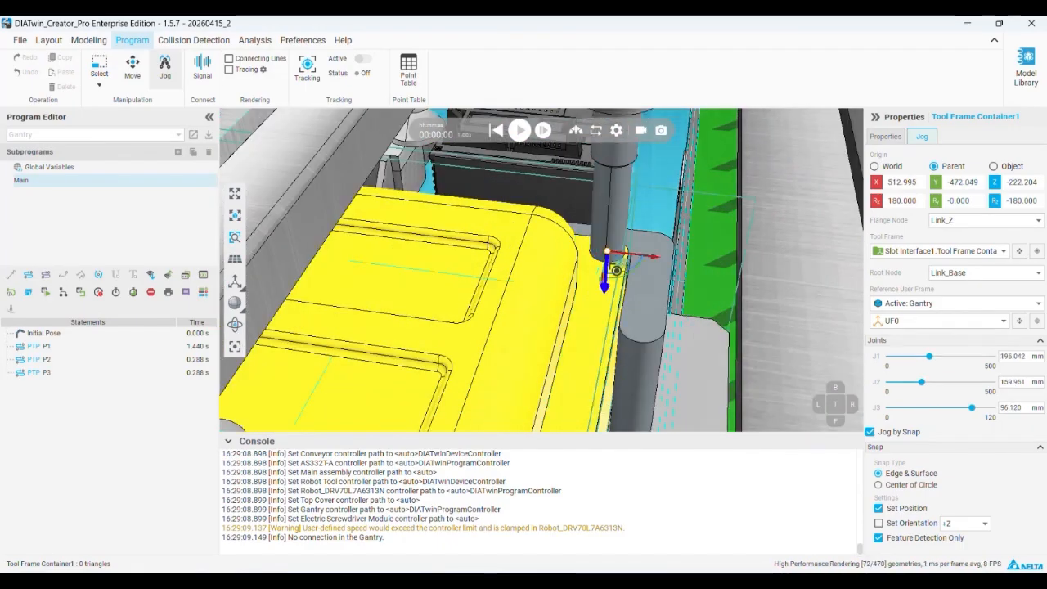
scroll(620, 266, down, 5)
drag(605, 301, 606, 286)
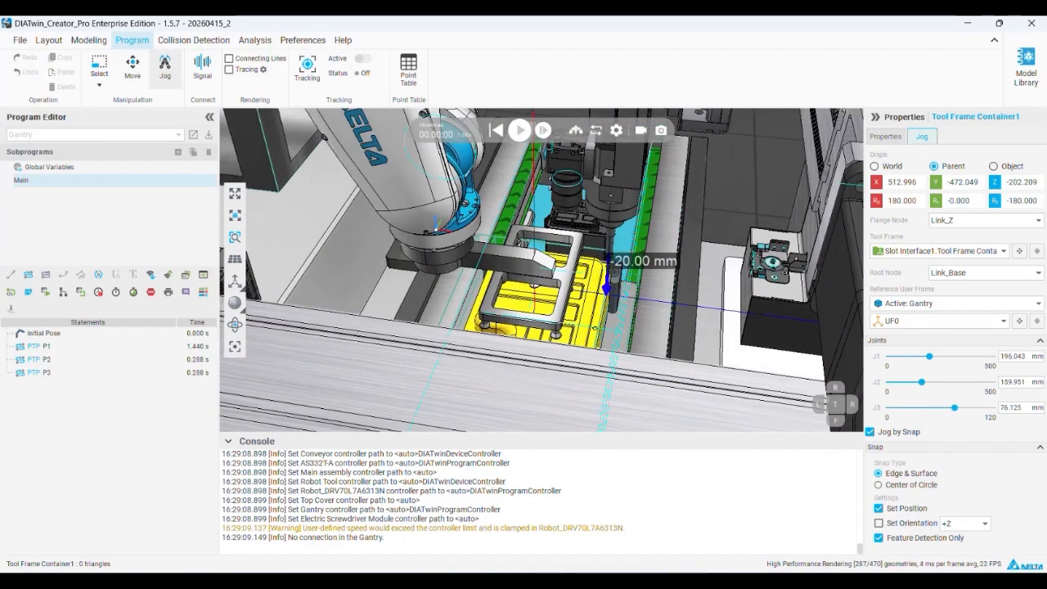
click(28, 292)
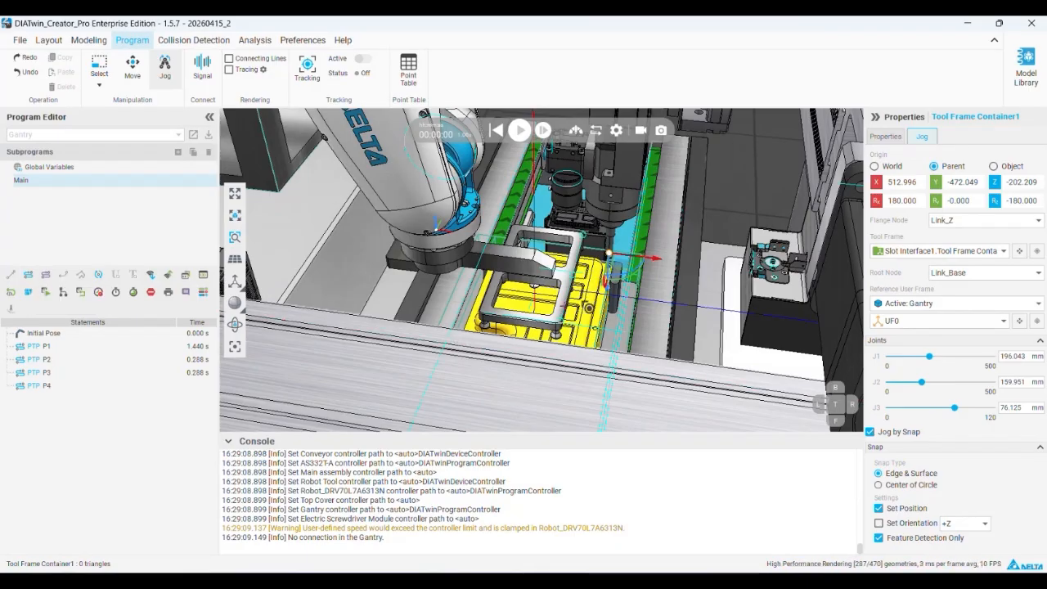
Add a point-to-point motion with the tip at the same cover hole and another raised 20 mm above it
scroll(622, 286, up, 5)
mouse_move(599, 230)
mouse_down()
mouse_move(596, 270)
mouse_move(600, 221)
mouse_up()
click(38, 286)
click(28, 292)
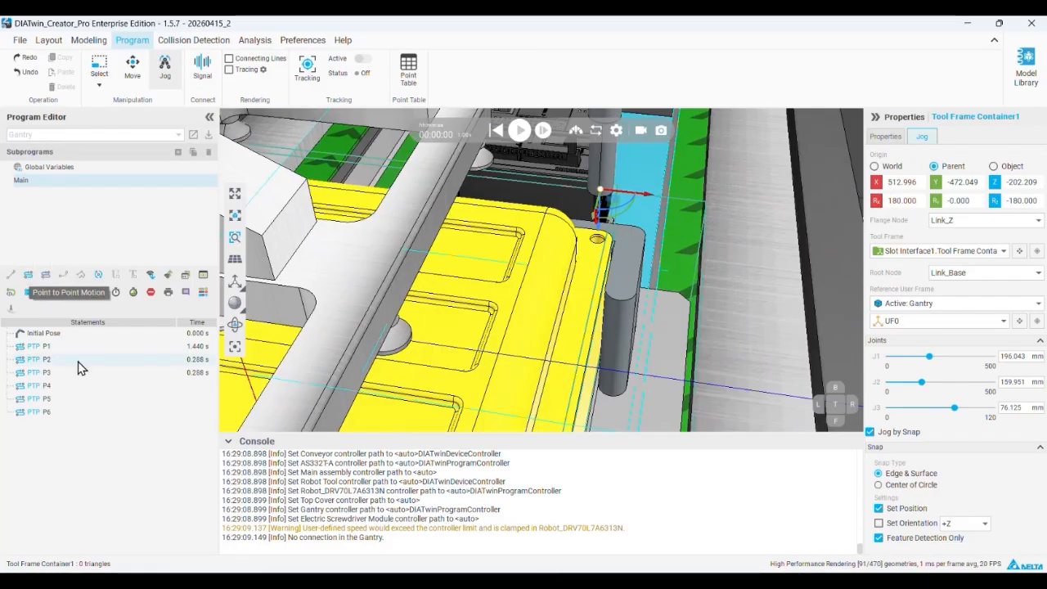
Jog the screwdriver to the other corner hole on the same side of the cover, raise it 20 mm, and add a point-to-point motion
scroll(535, 308, down, 5)
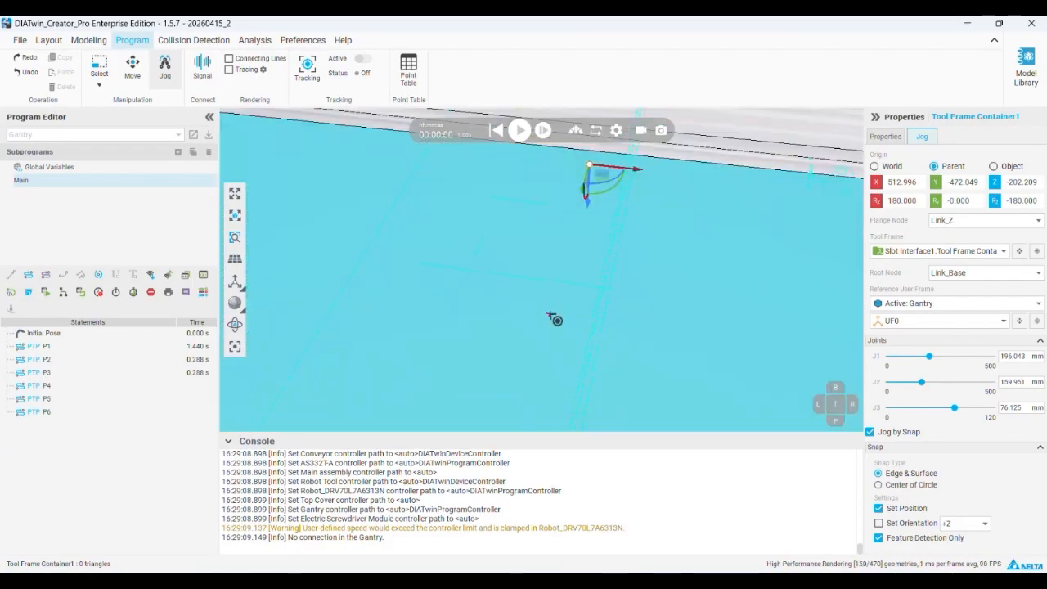
scroll(550, 319, down, 4)
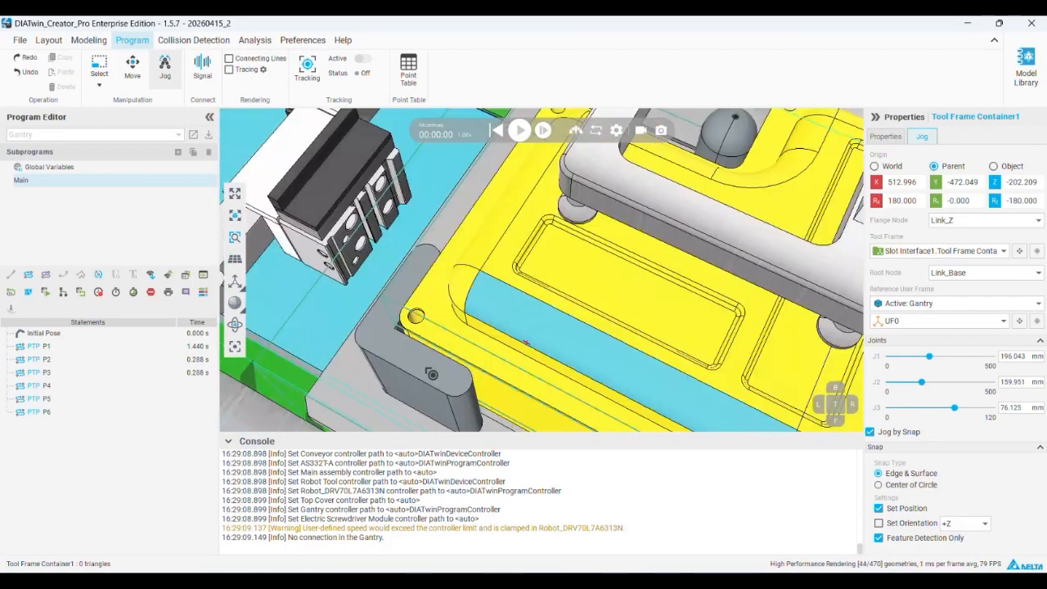
scroll(419, 321, up, 1)
click(421, 314)
right_drag(440, 322, 481, 288)
drag(423, 344, 402, 245)
click(33, 275)
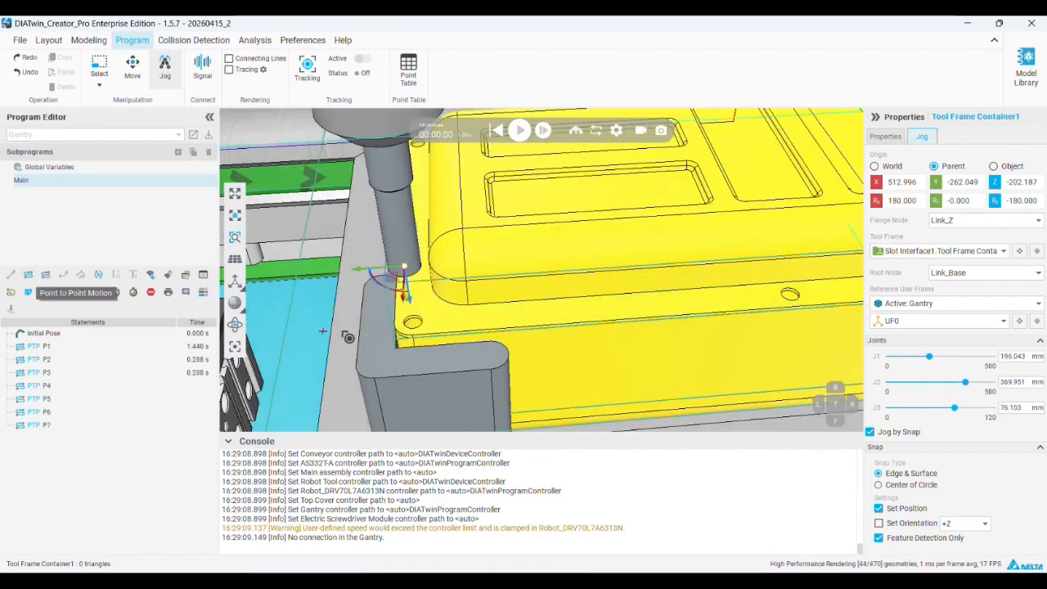
Add a point-to-point motion with the tip at the second corner hole and another raised 20 mm above it
click(419, 329)
click(33, 275)
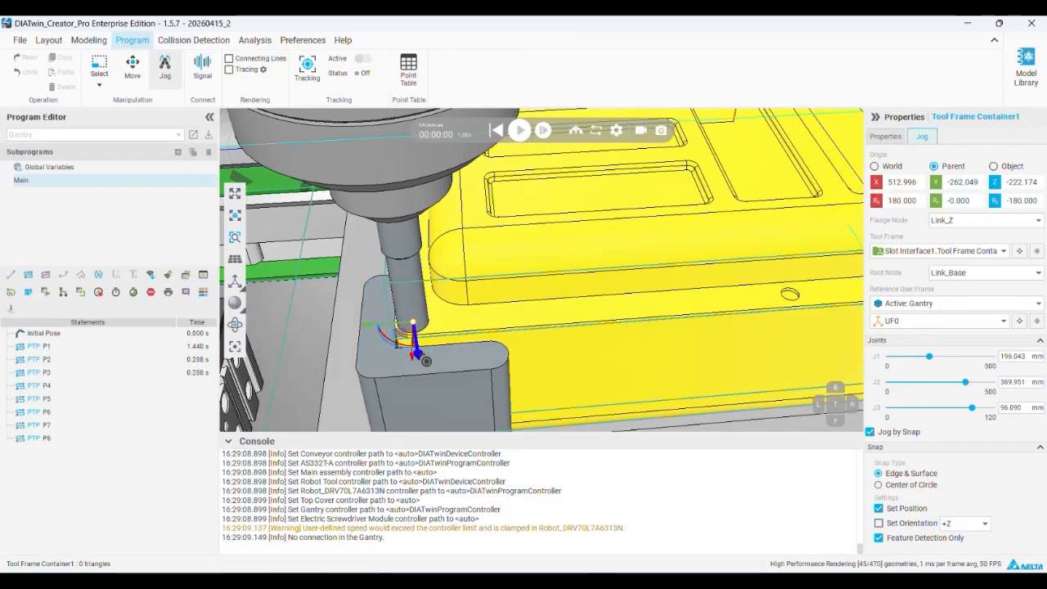
drag(411, 336, 408, 260)
click(29, 275)
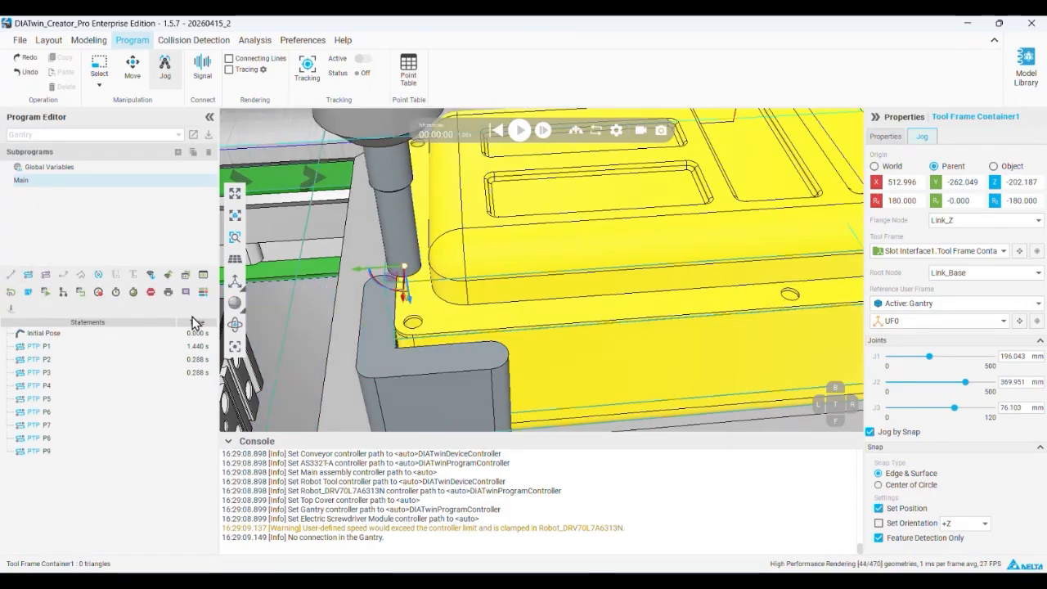
Insert a delay statement after the screw pickup motions P1 to P3 and set it to 5 s
click(43, 333)
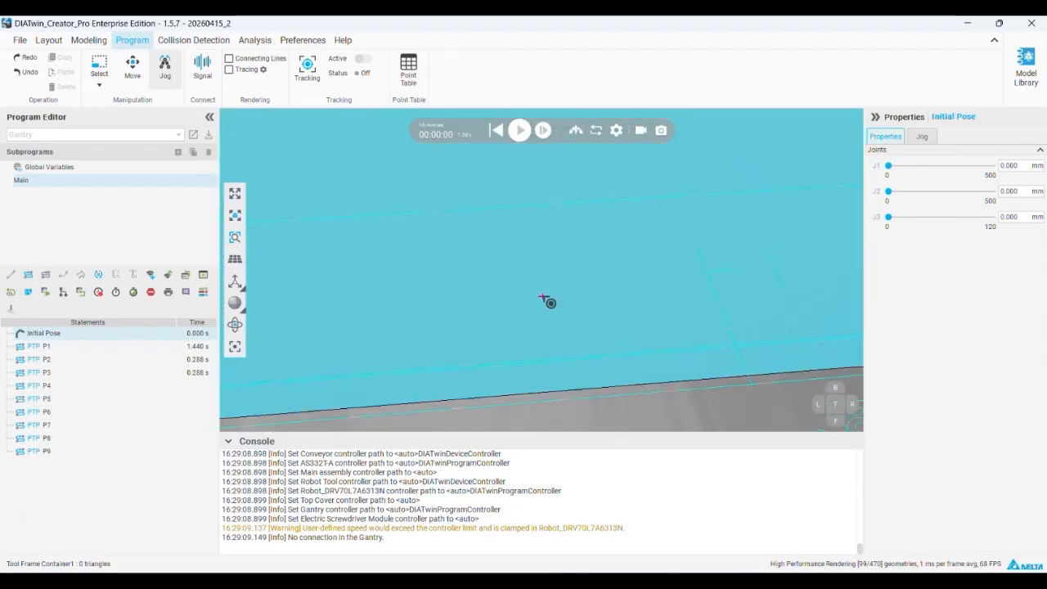
scroll(562, 380, down, 6)
right_drag(551, 376, 501, 315)
middle_drag(500, 313, 639, 242)
click(98, 293)
drag(48, 345, 87, 392)
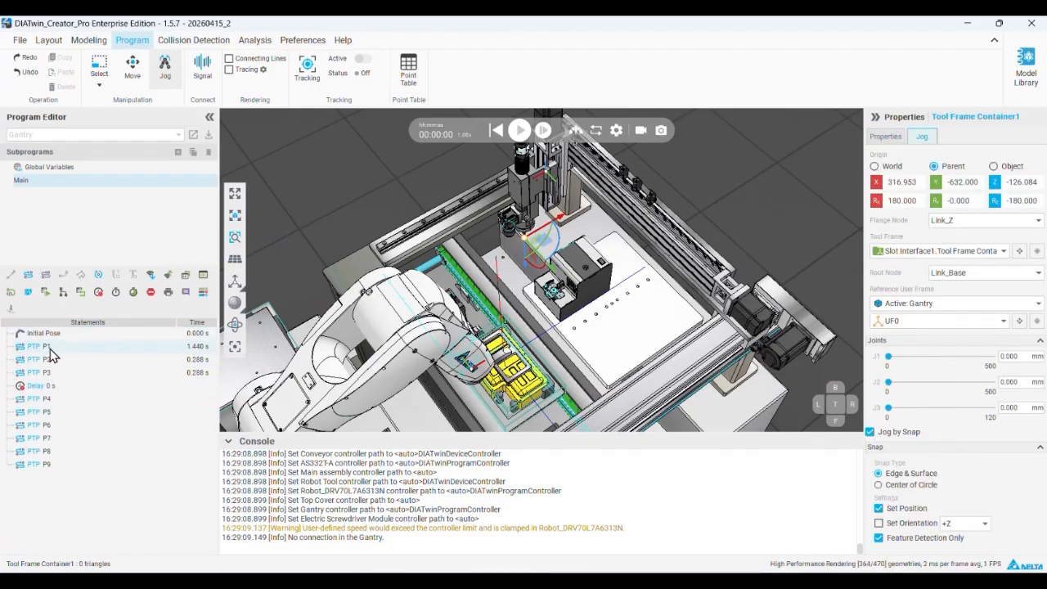
click(52, 347)
shift+click(49, 374)
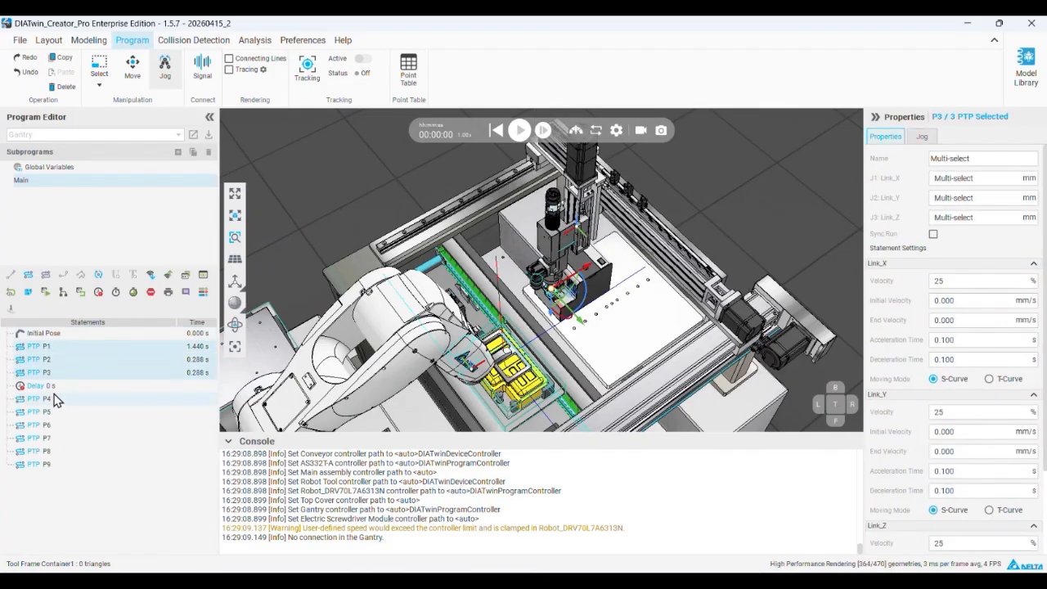
click(54, 386)
text(5)
click(72, 474)
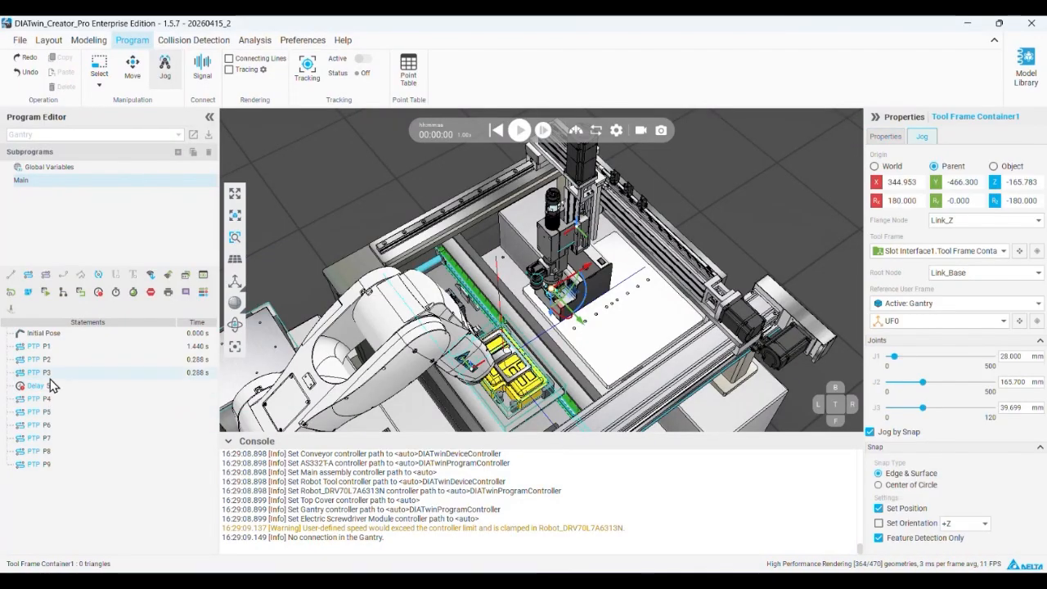
click(52, 387)
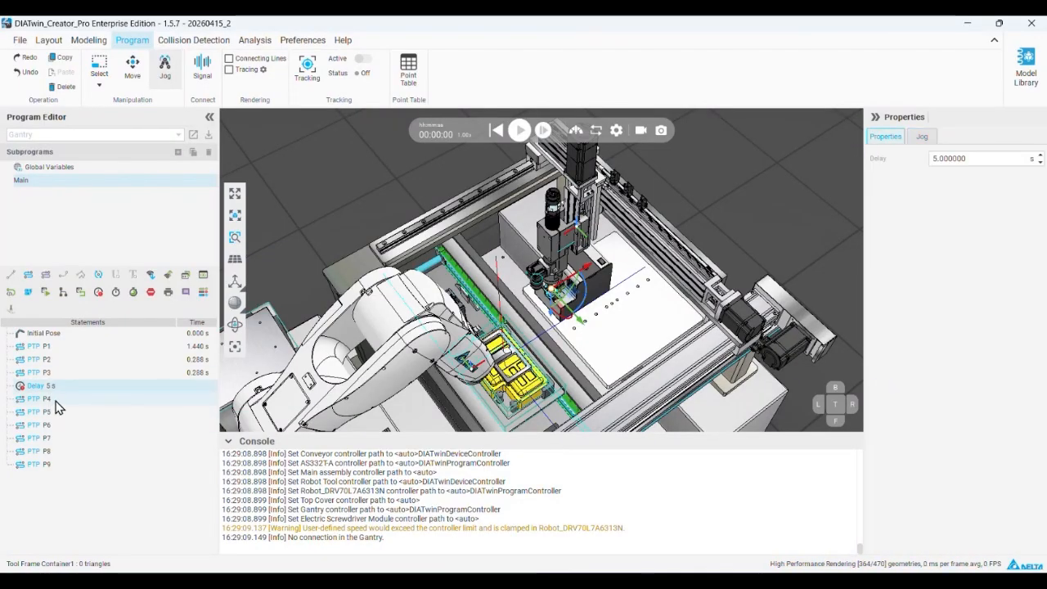
Insert a comment statement after the delay with the text "pick screw"
click(185, 292)
click(30, 400)
click(927, 178)
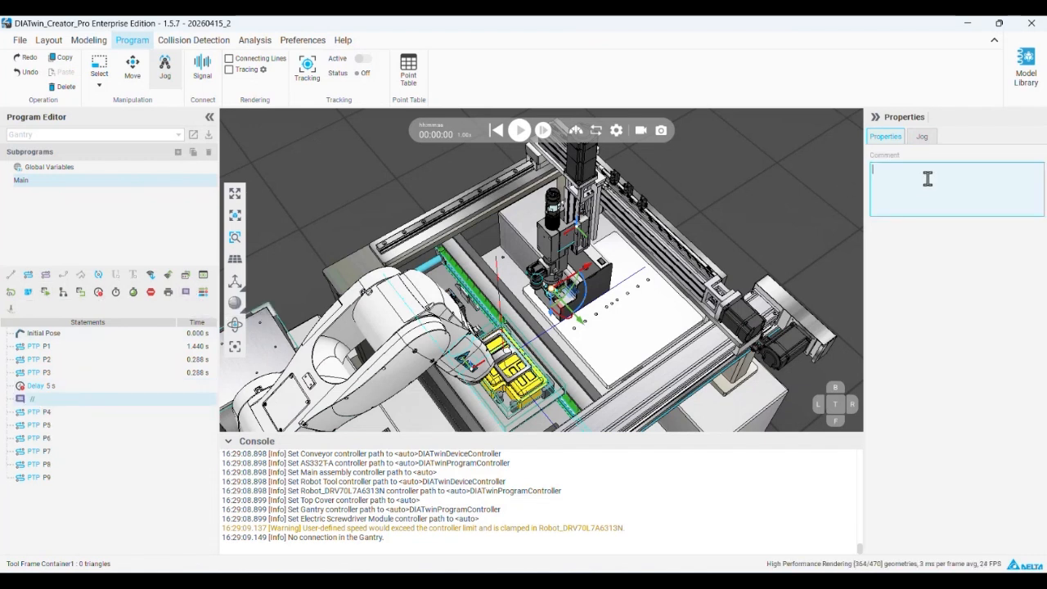
text(pick)
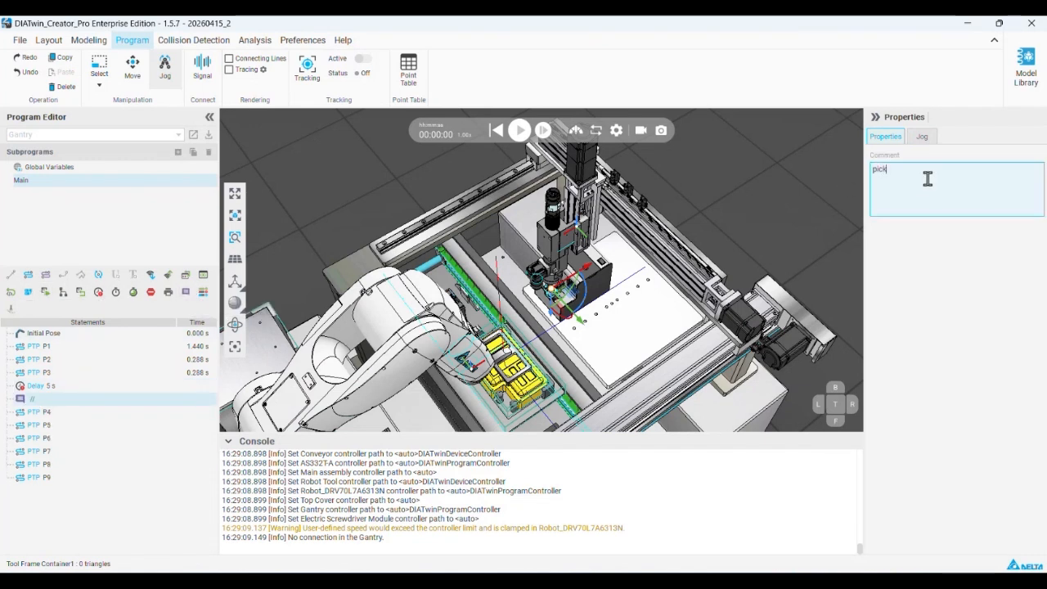
text( scr)
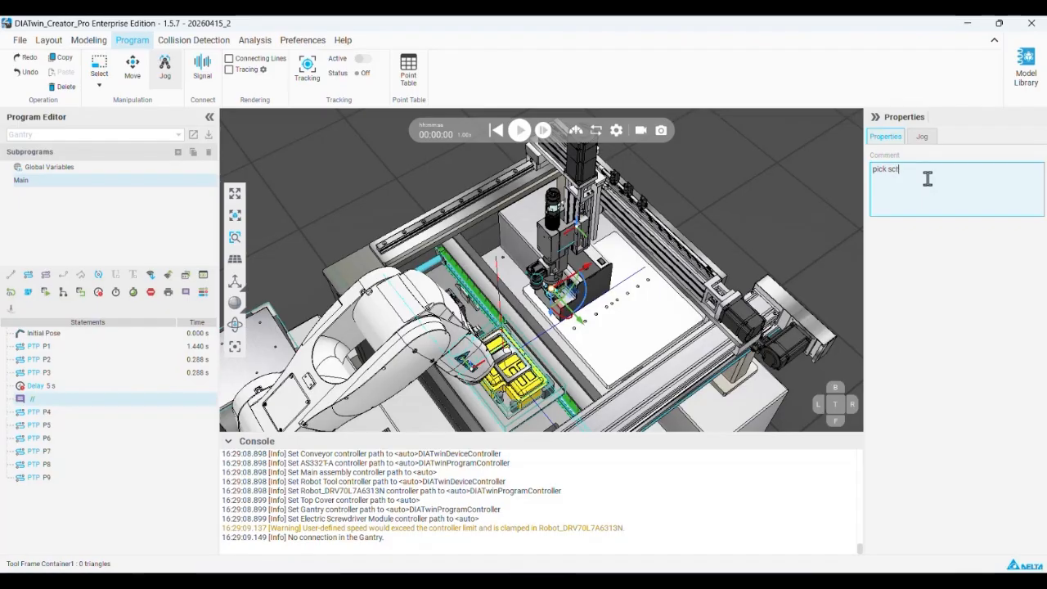
text(ew)
Copy the "pick screw" comment to after P6 and change its text to "screw 1"
click(54, 401)
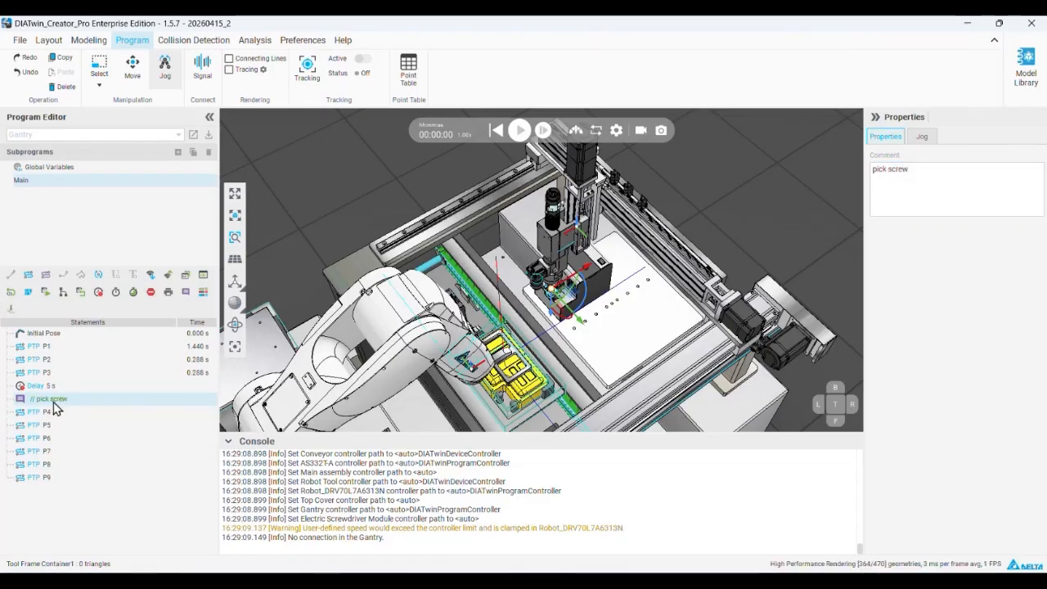
click(57, 439)
key(ctrl+v)
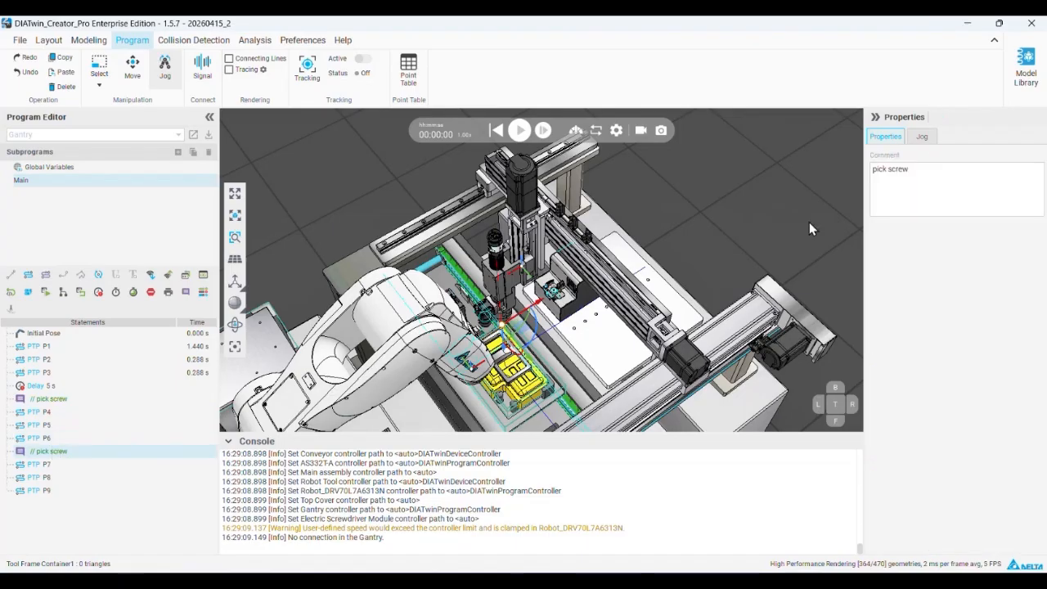
double_click(884, 169)
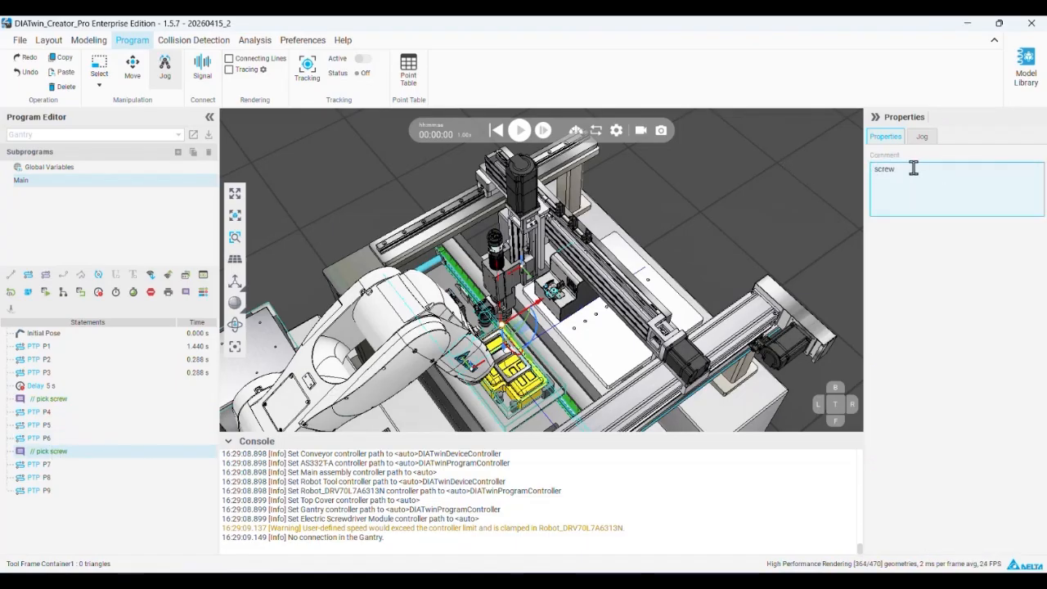
key(Delete)
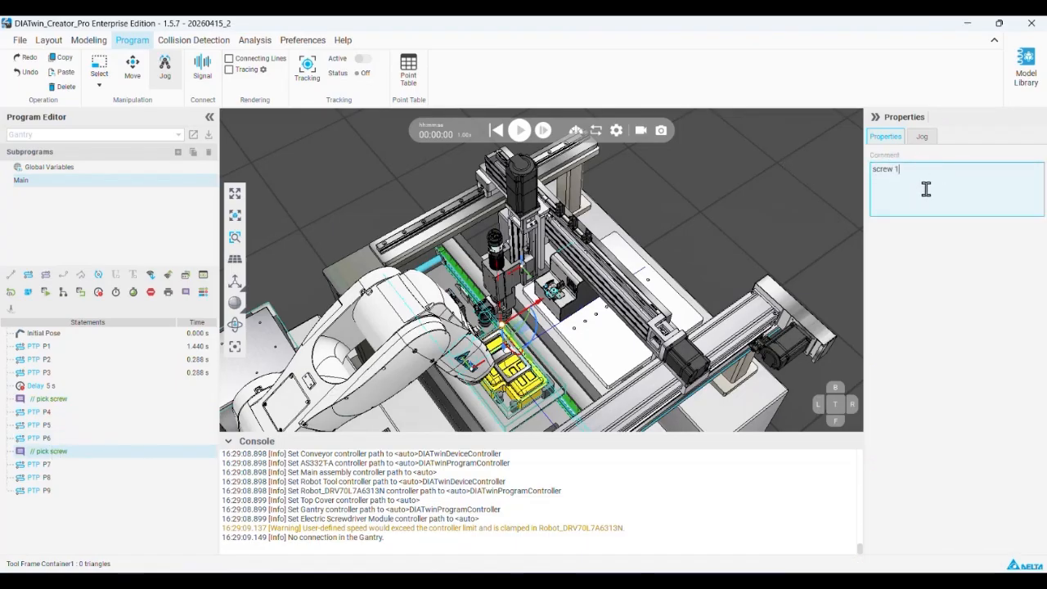
click(937, 267)
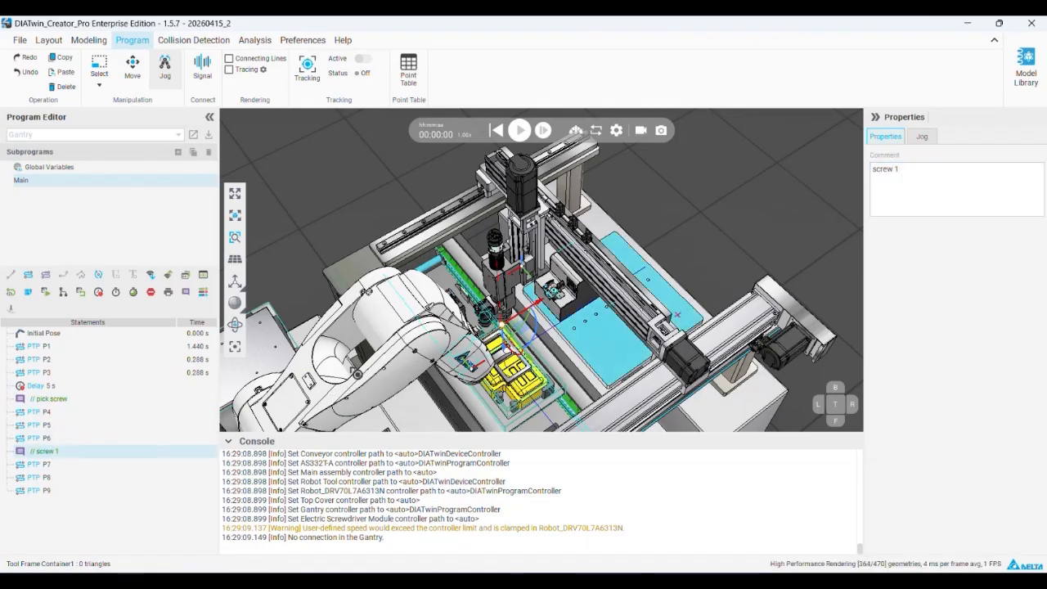
Copy motions P1 to P3 and the 5 s delay, and paste them after the "screw 1" comment
click(51, 386)
shift+click(58, 349)
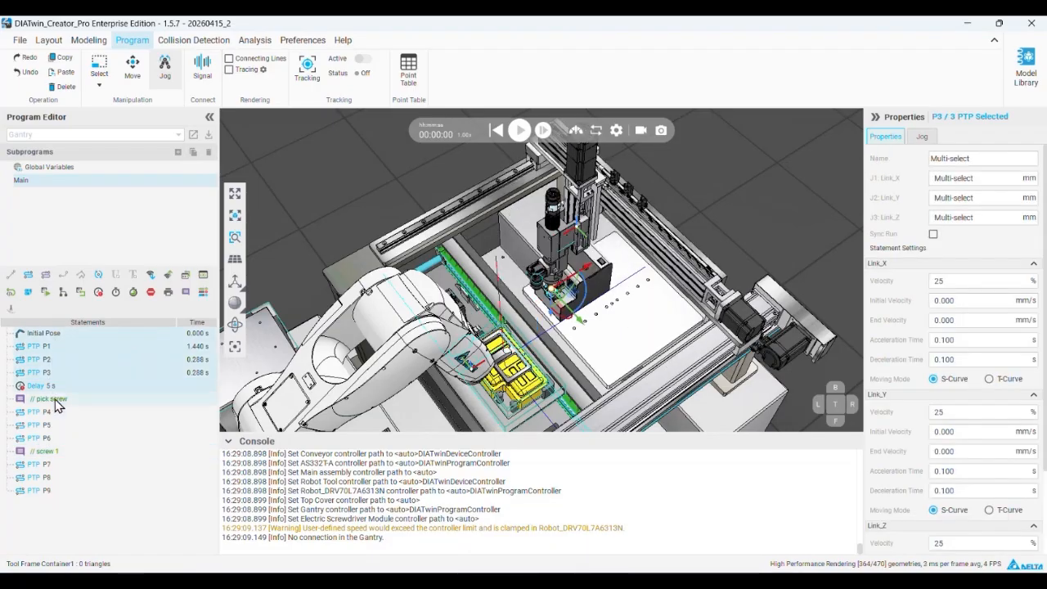
click(58, 401)
shift+click(63, 347)
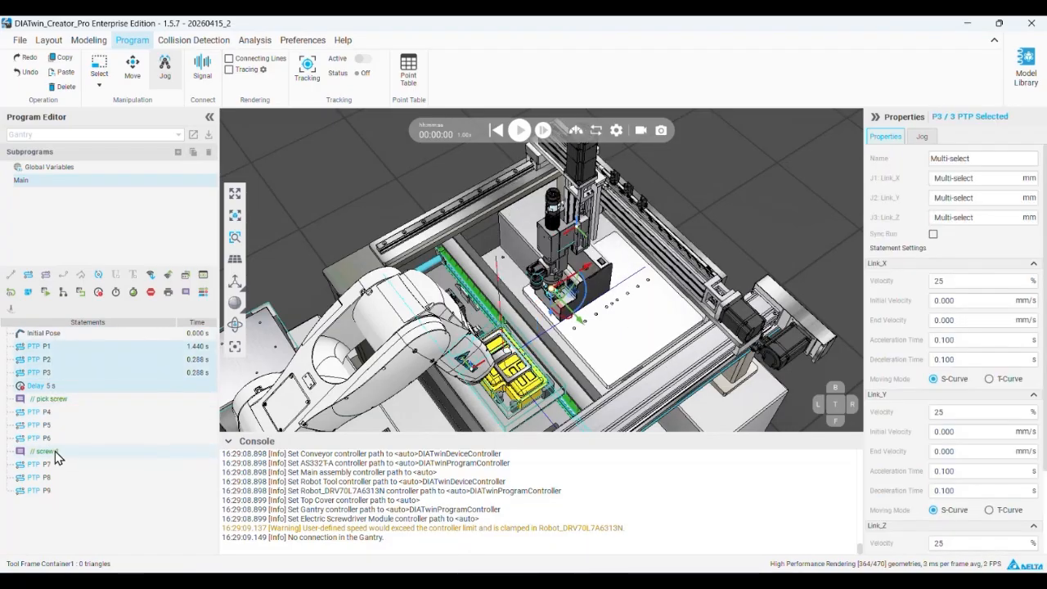
click(54, 452)
key(ctrl+v)
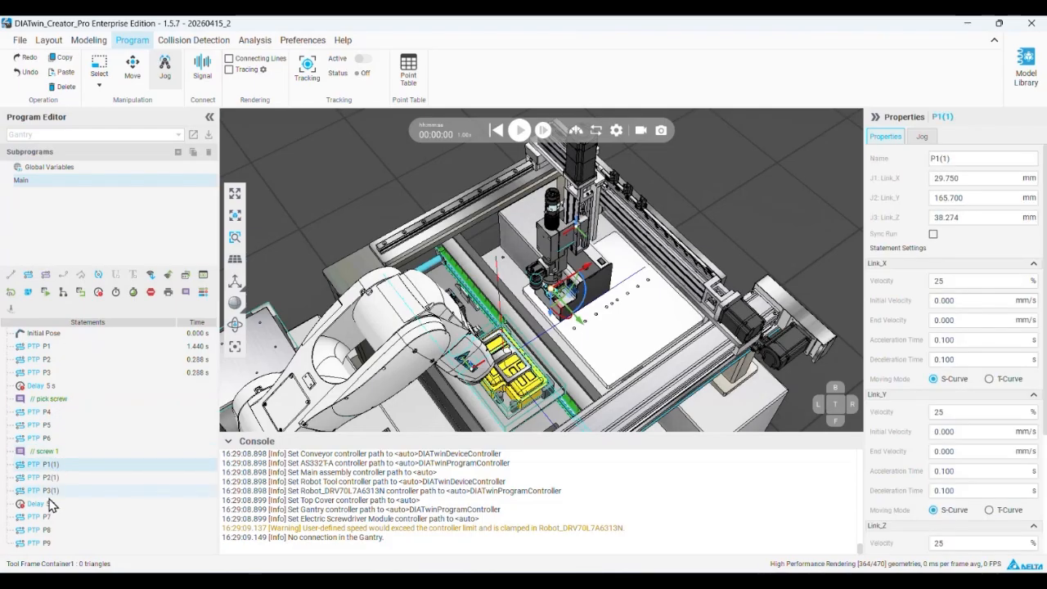
Replace the pasted delay before P7 with a copy of the "pick screw" comment
click(49, 504)
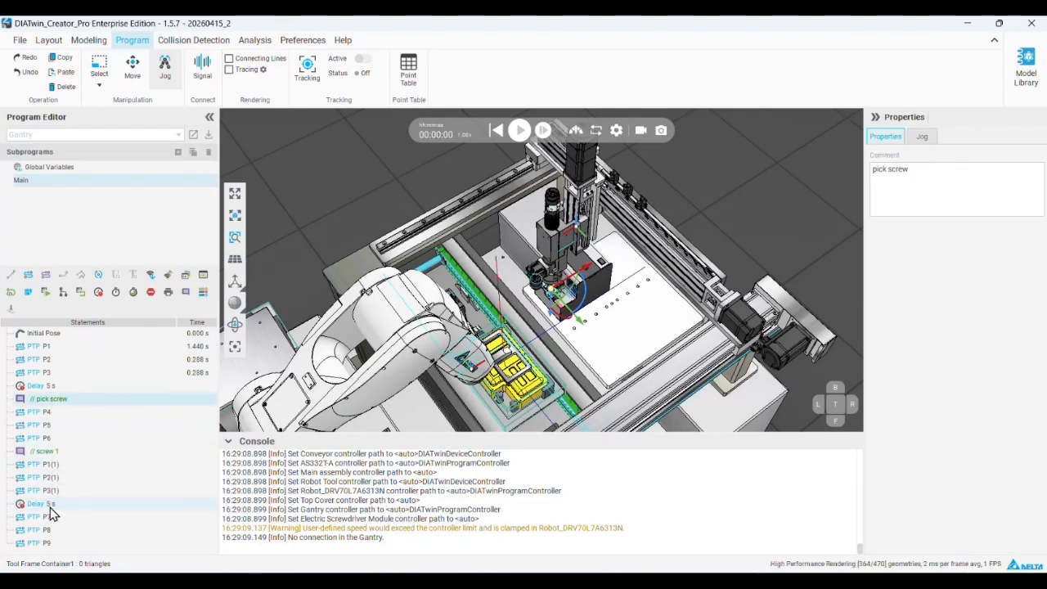
right_click(43, 502)
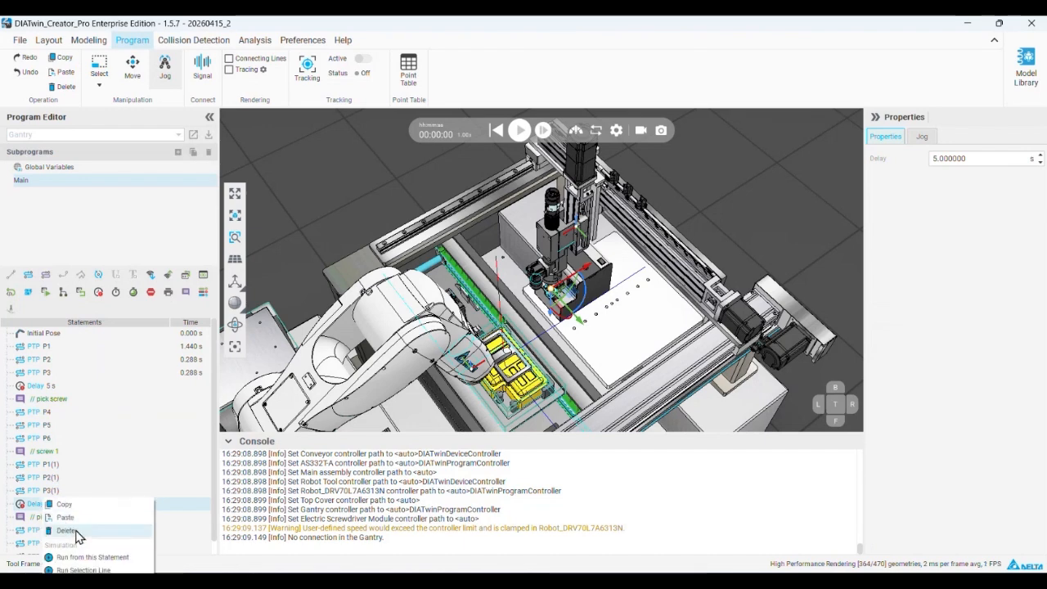
click(67, 531)
Copy the "screw 1" comment to after P9 and change its text to "screw 2"
click(59, 452)
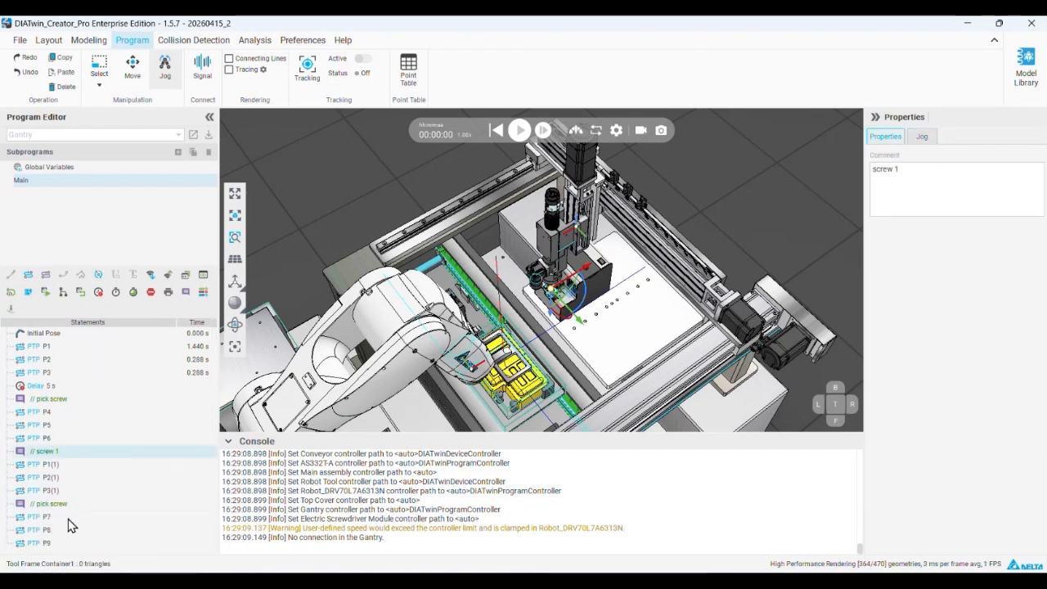
click(44, 542)
key(ctrl+v)
click(928, 180)
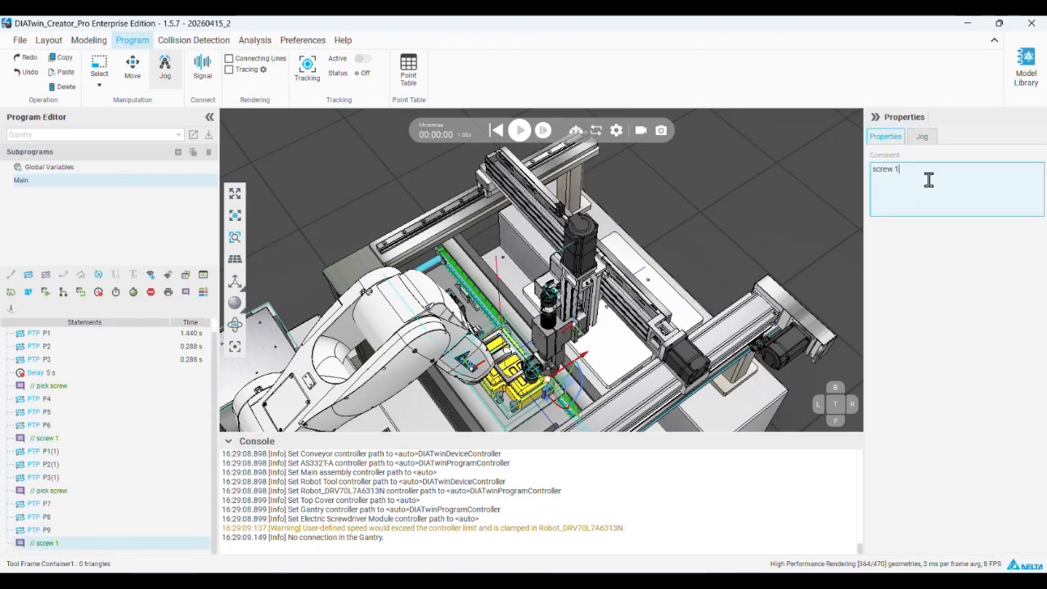
click(973, 343)
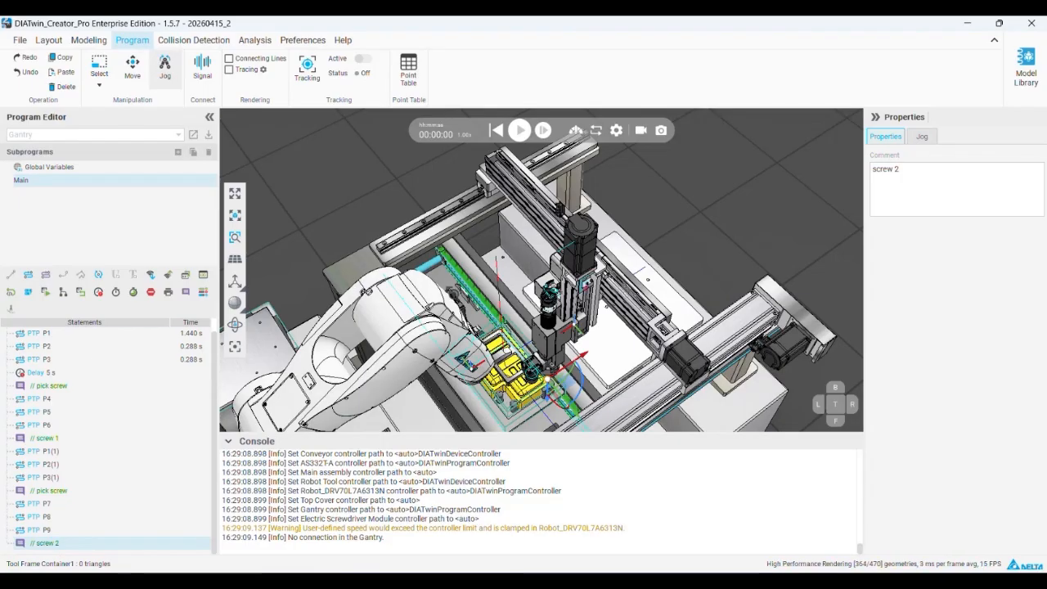
Return the gantry to its initial pose, restore the captured Position 3, and close the position captures
scroll(65, 353, up, 1)
click(60, 335)
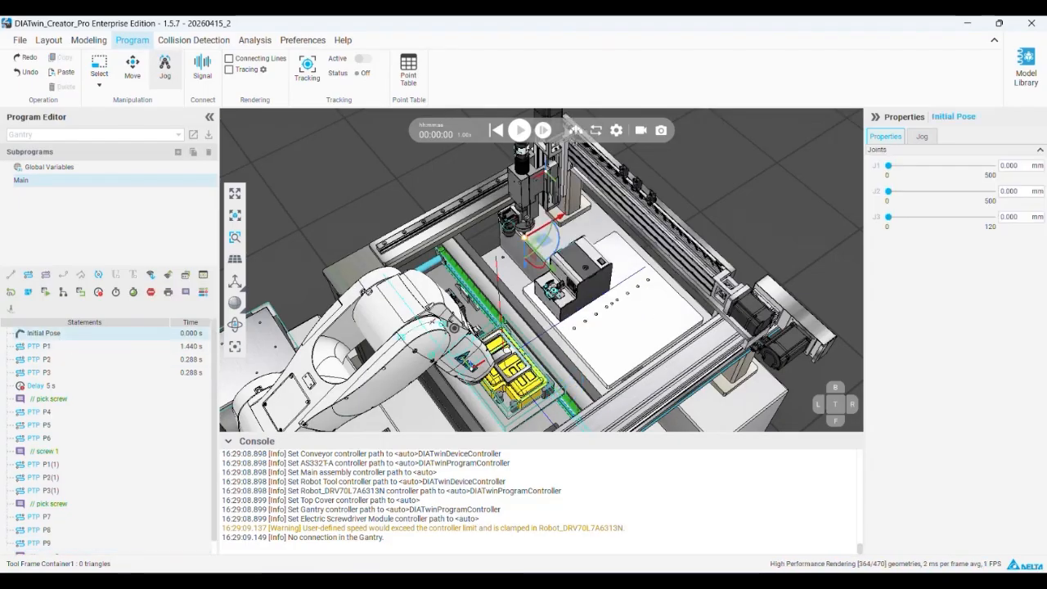
click(236, 350)
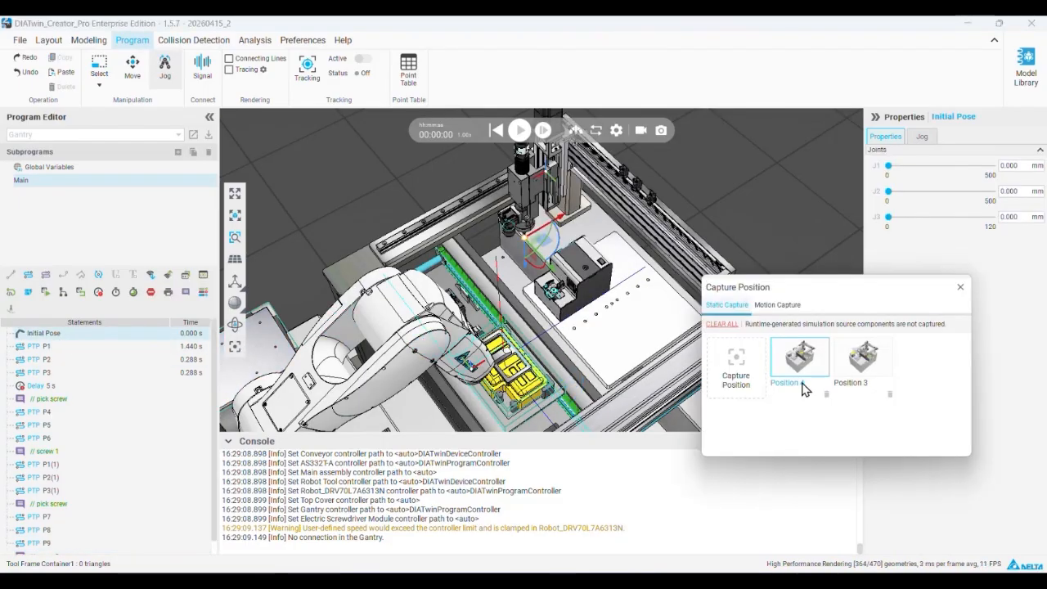
click(849, 370)
click(960, 287)
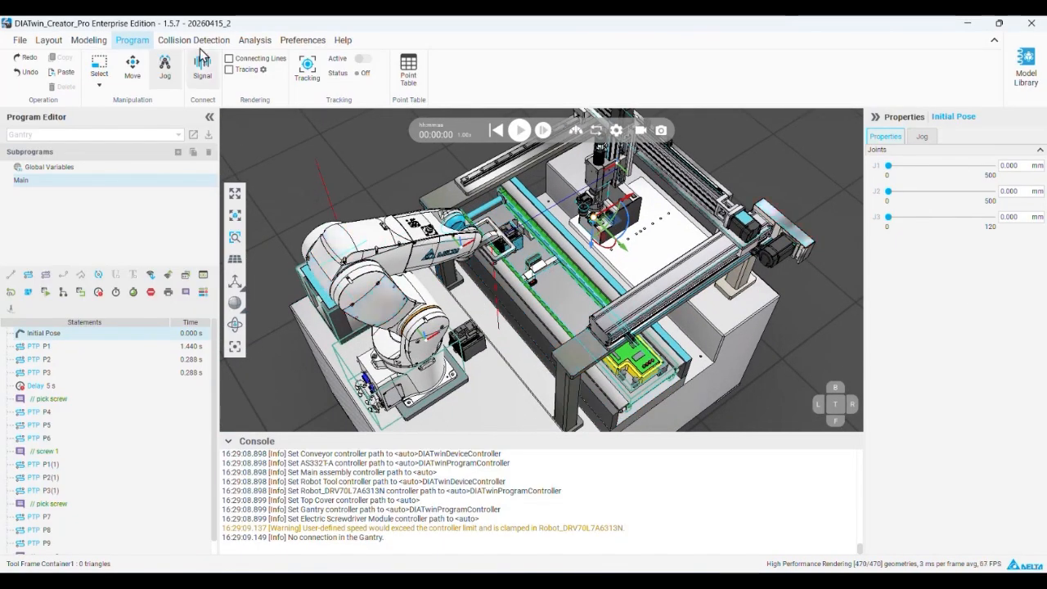
Run the simulation, watch the gantry's screwdriving motion over the conveyor up close, and reset it
click(519, 130)
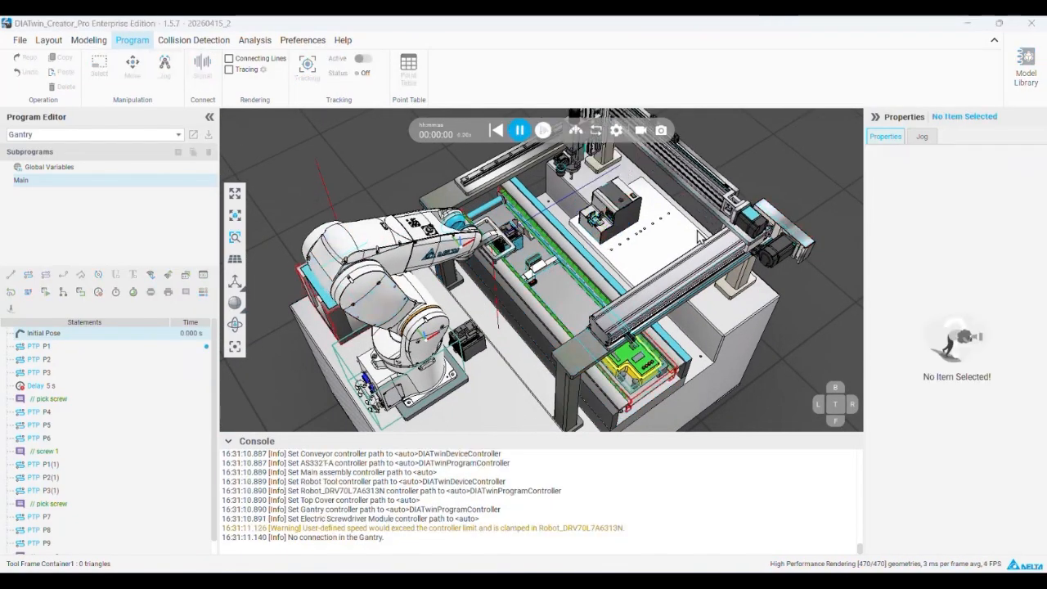
scroll(660, 234, up, 3)
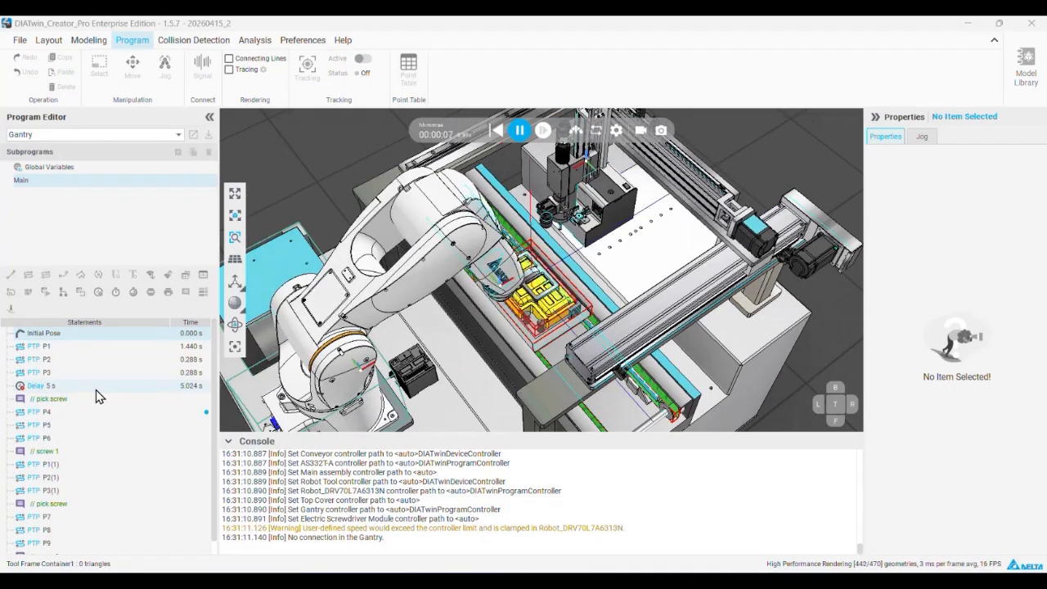
scroll(577, 271, up, 4)
scroll(519, 267, up, 2)
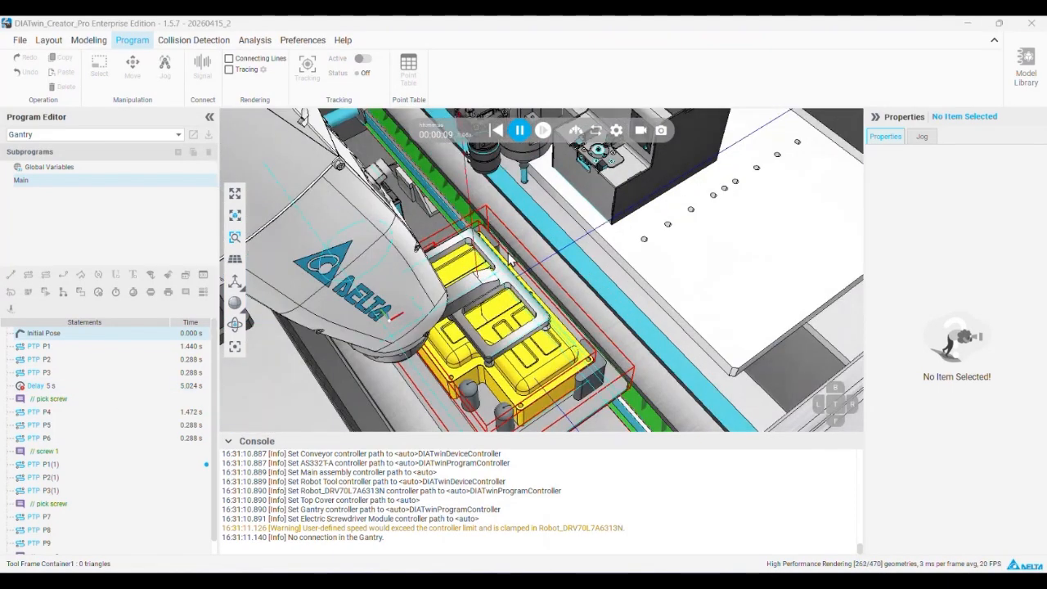
scroll(611, 181, down, 1)
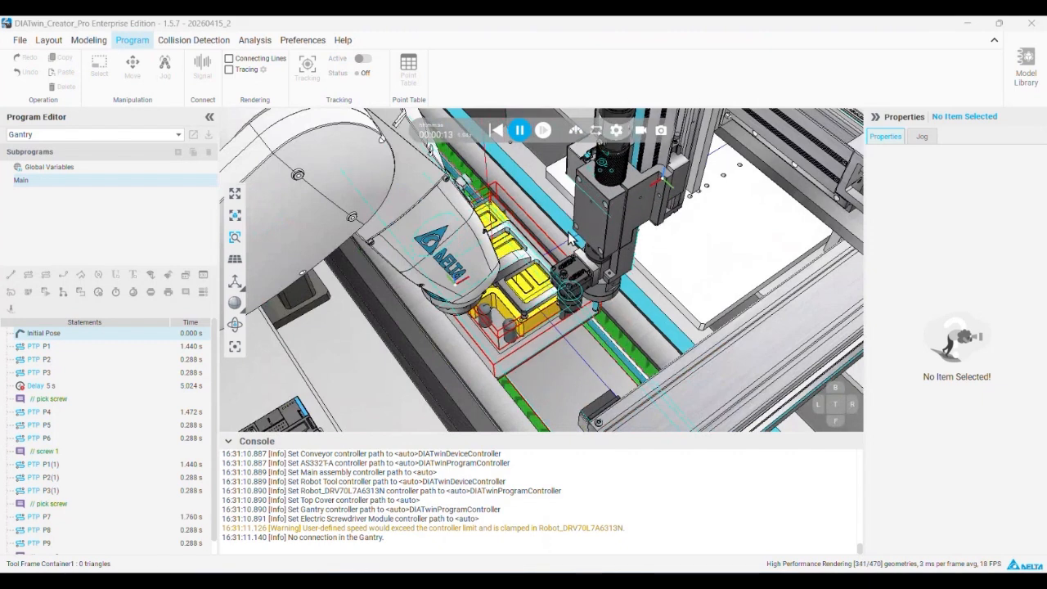
click(518, 134)
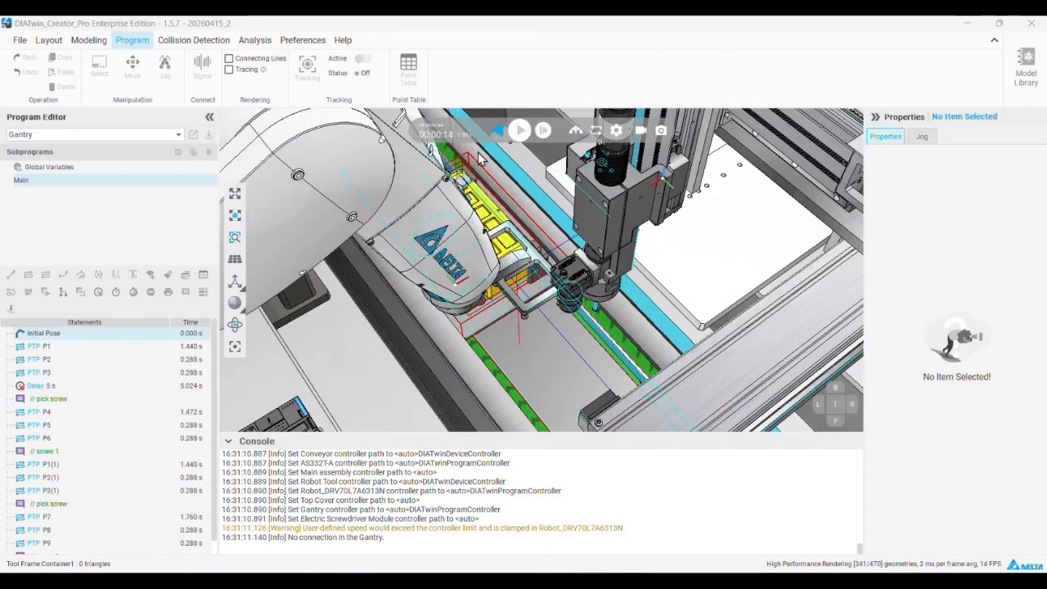
click(497, 130)
In the AS332T-A program, set the delay after the "stop conveyor" comment to 7 s
click(71, 133)
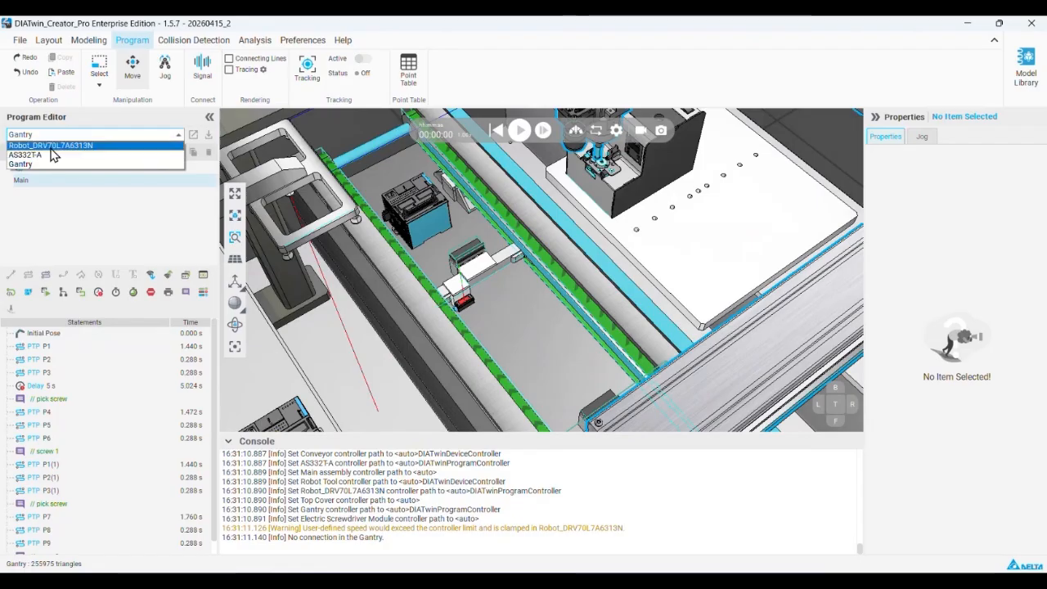
click(52, 155)
click(67, 460)
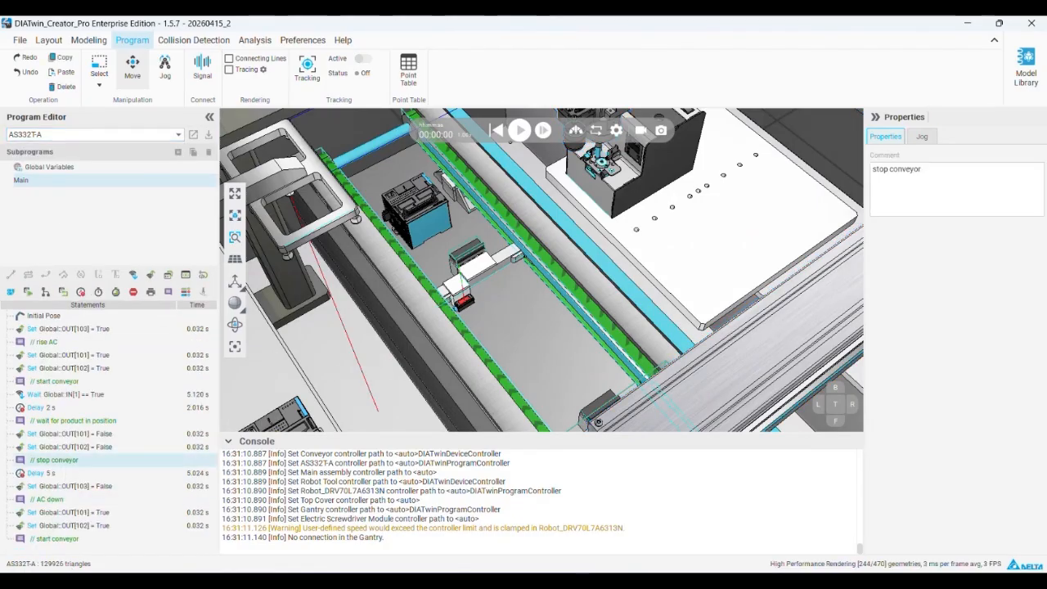
click(69, 472)
click(910, 160)
text(7)
key(Return)
Simulate the cell with the longer conveyor stop, check the gantry's timing against the product, and reset the simulation
click(519, 130)
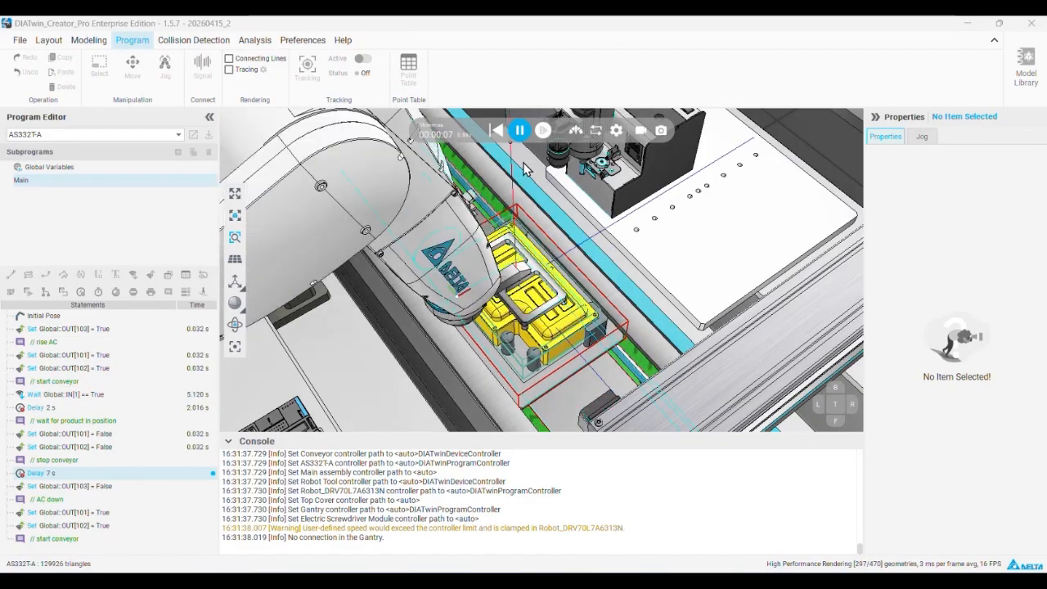
scroll(521, 177, down, 3)
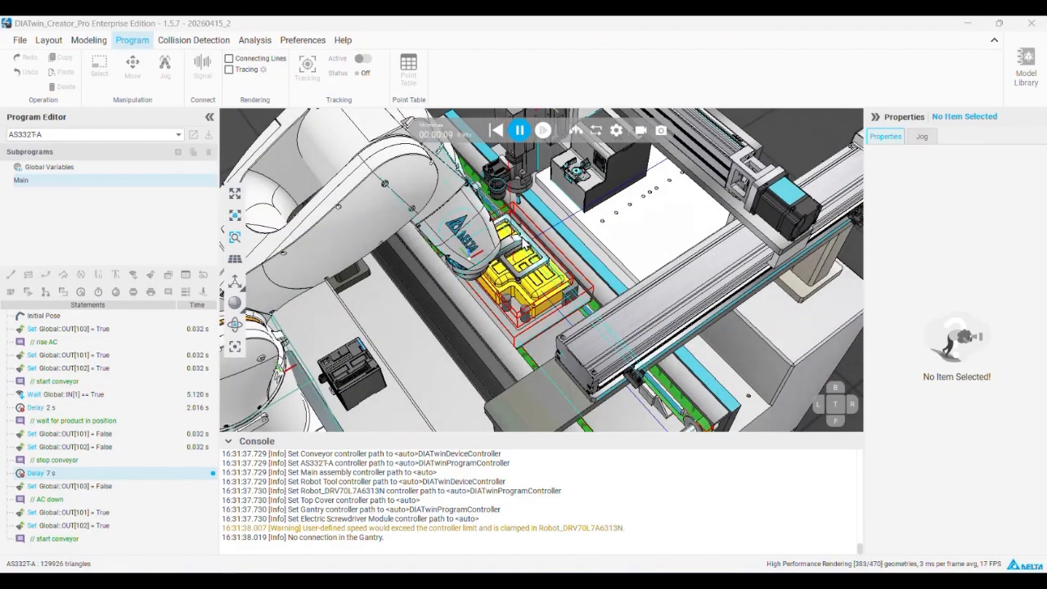
right_drag(568, 202, 557, 220)
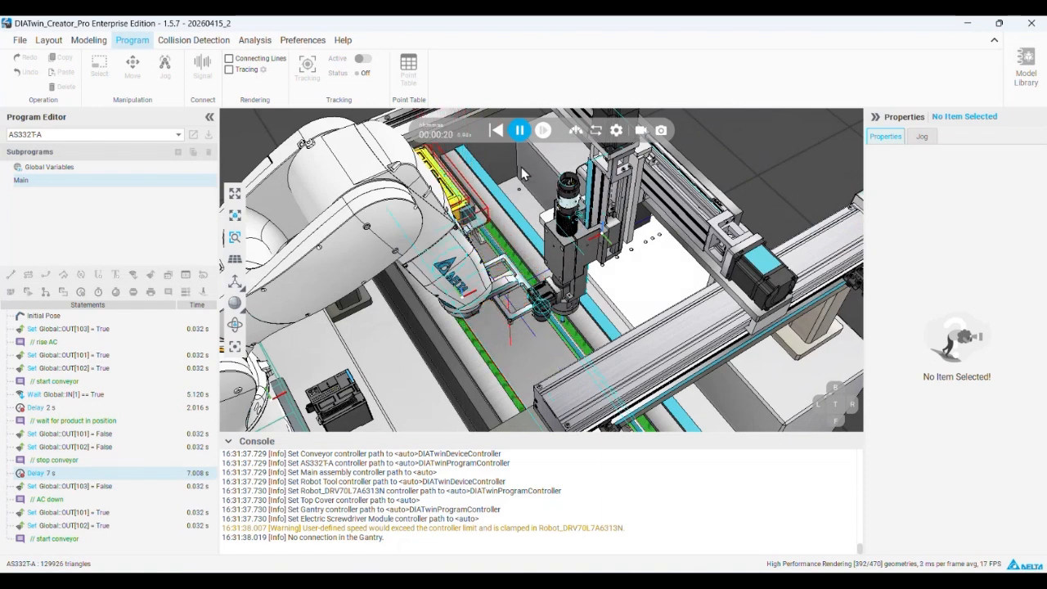
click(520, 131)
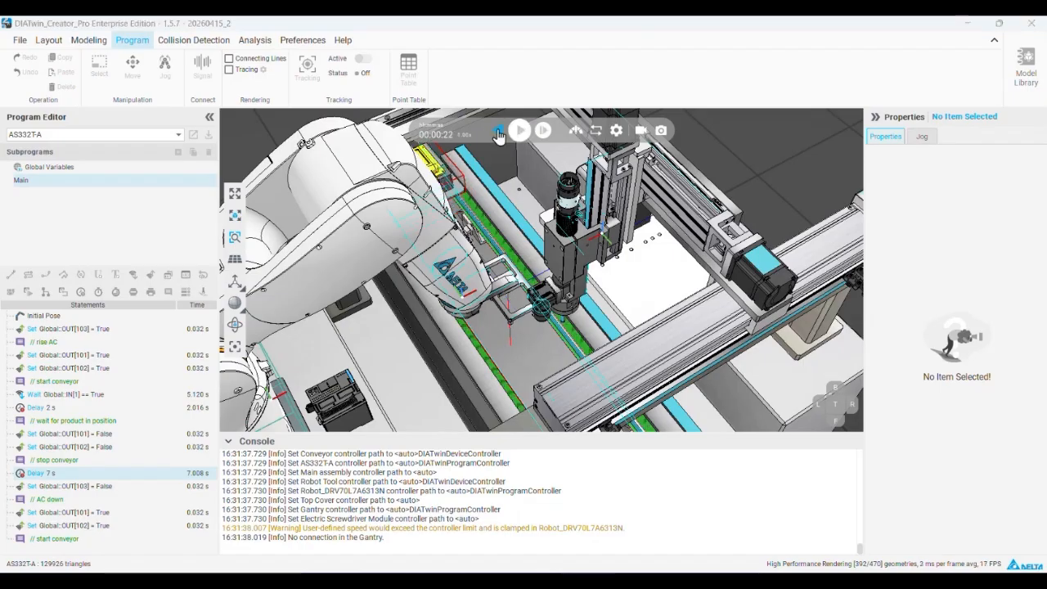
click(495, 131)
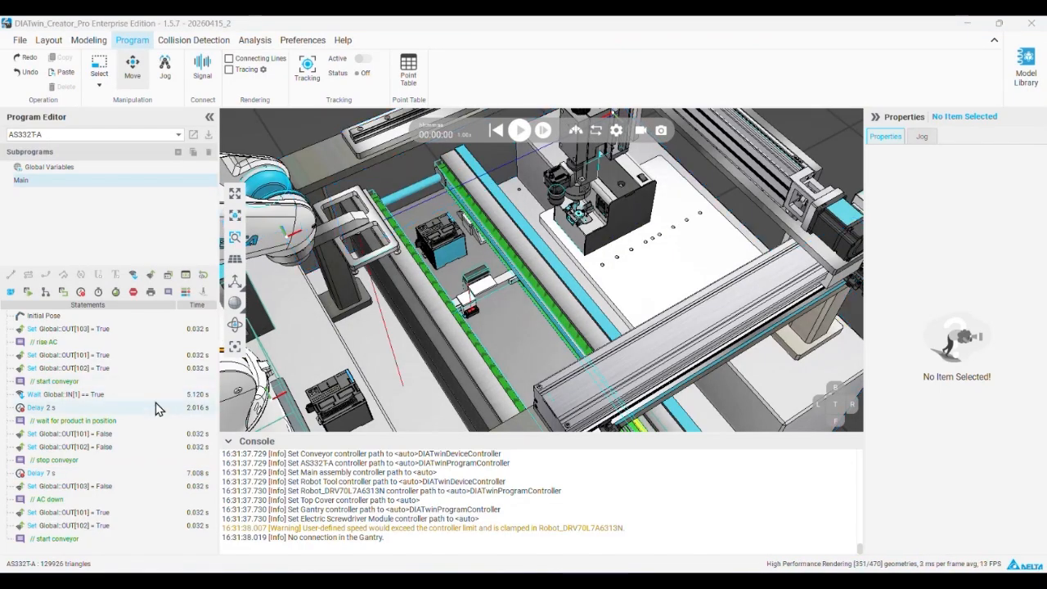
Add a subprogram named "pick" to the Gantry program
click(90, 135)
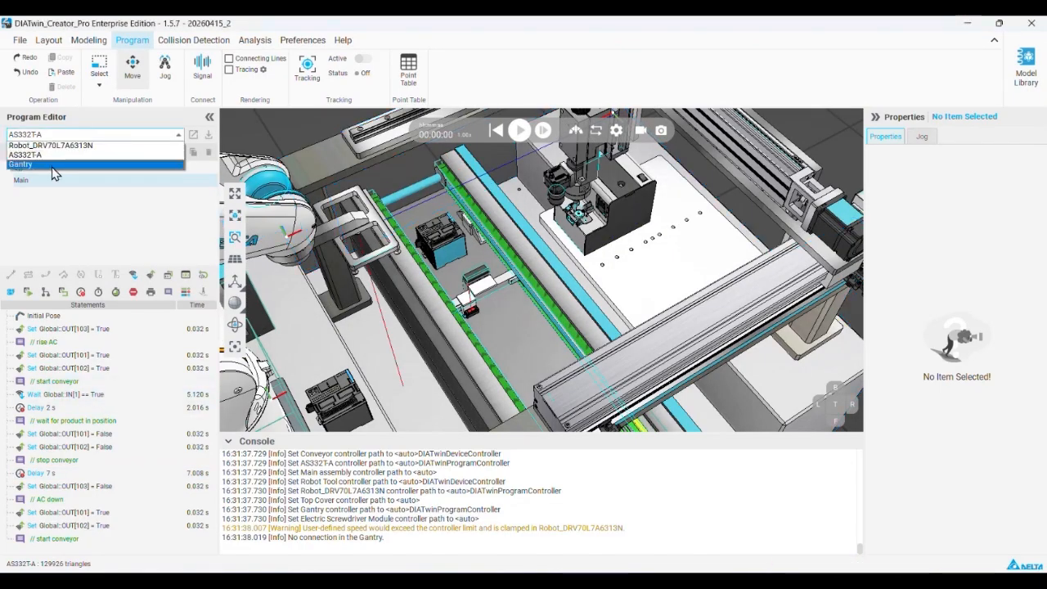
click(49, 165)
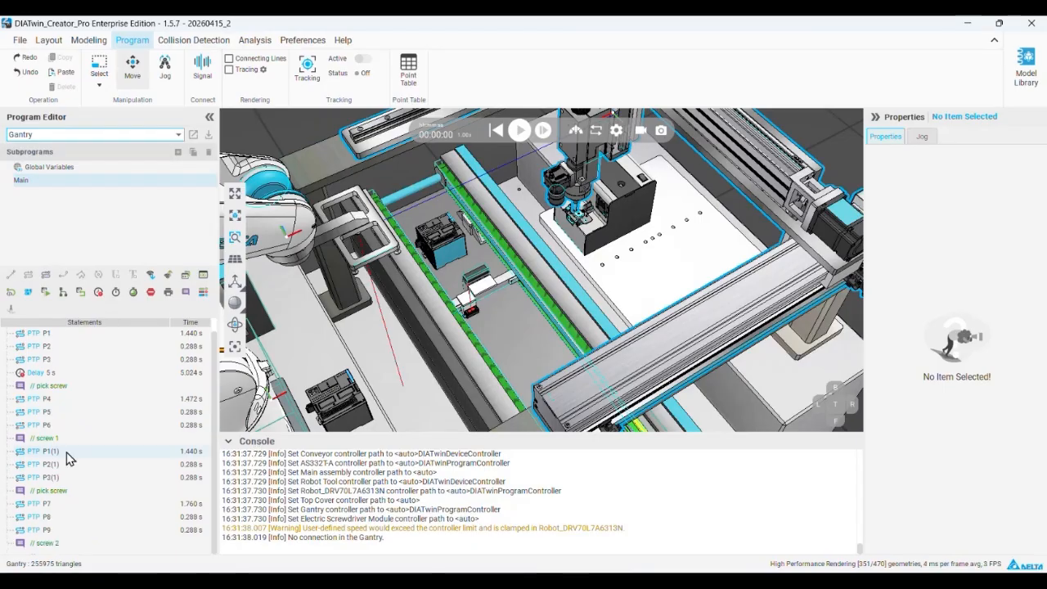
scroll(76, 440, up, 1)
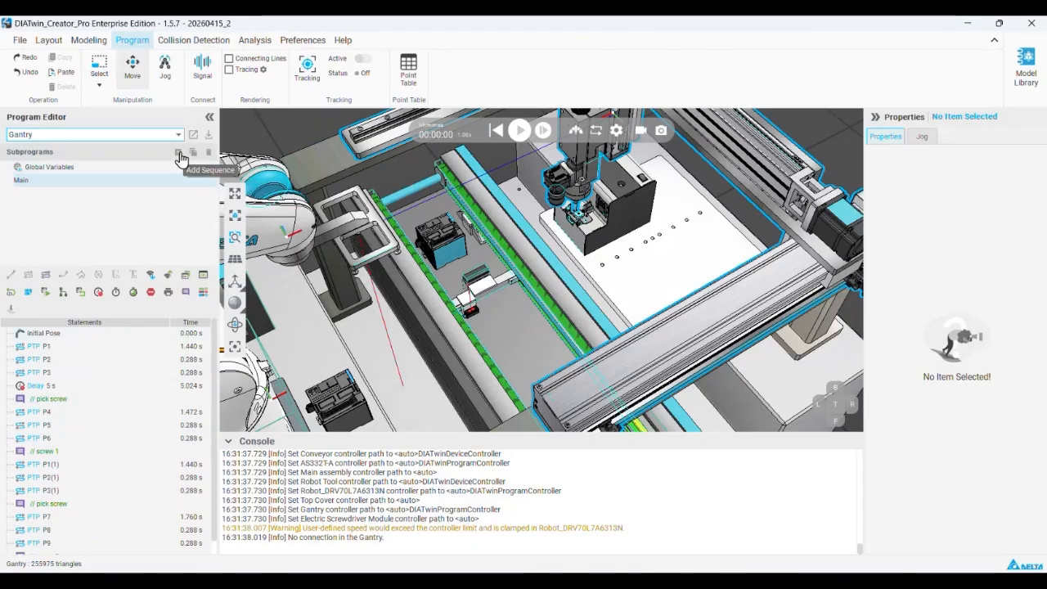
click(180, 154)
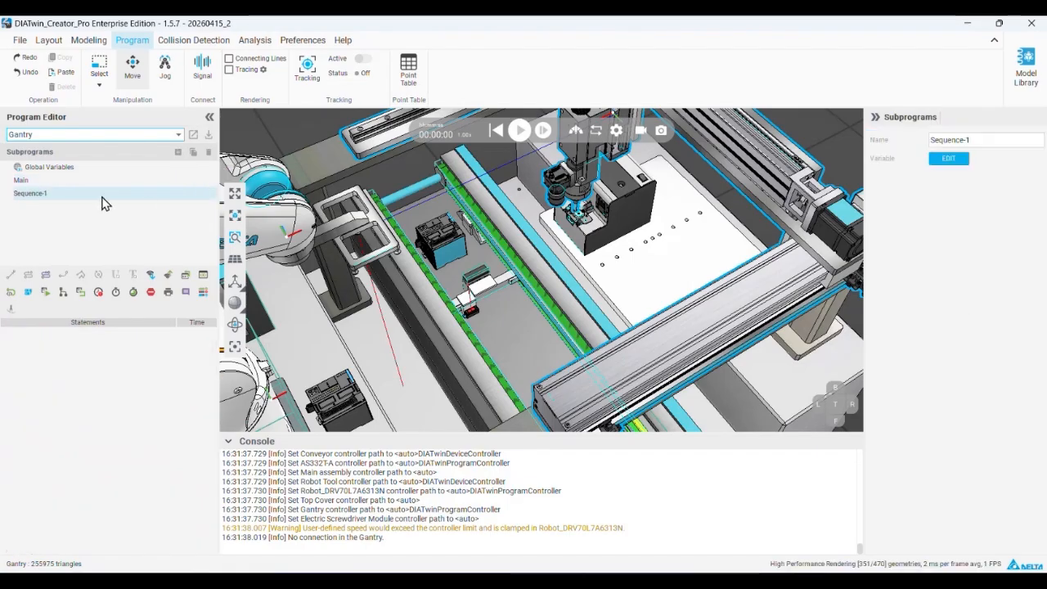
drag(999, 140, 790, 143)
text(p)
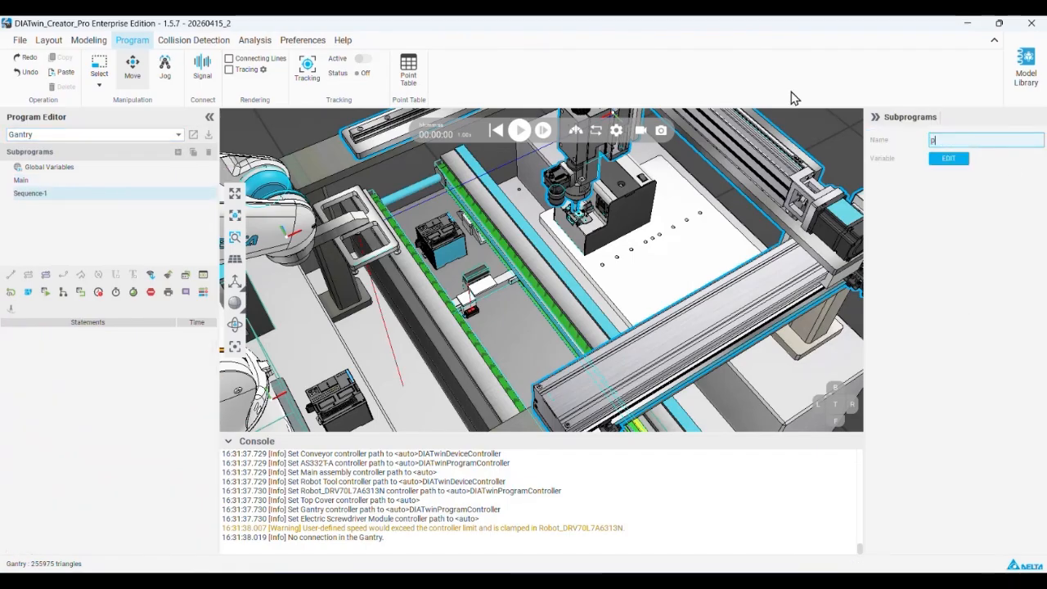
click(78, 239)
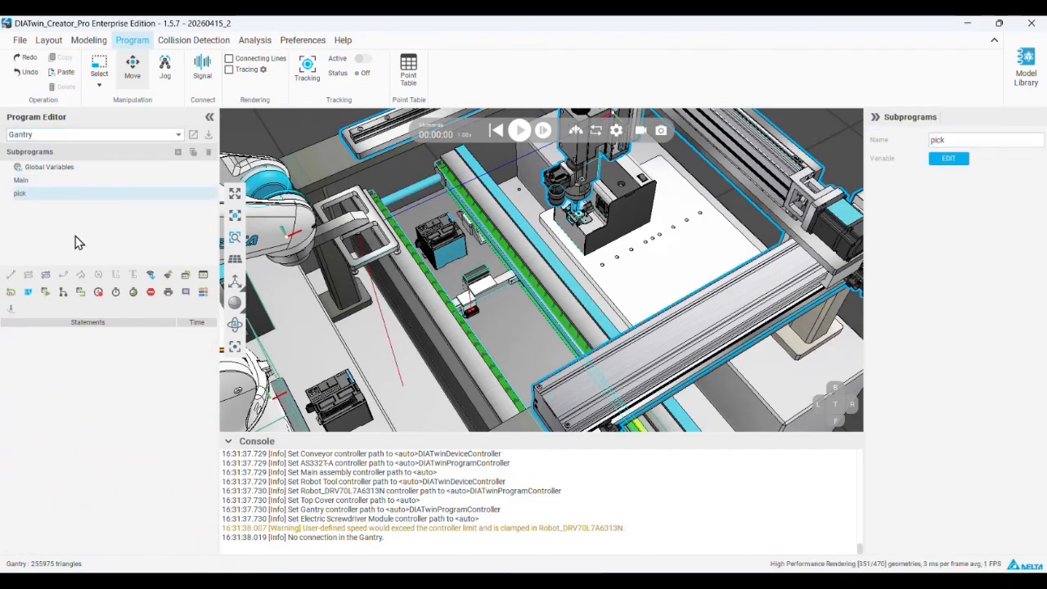
Move motions P1 to P3 from the Main program into the pick subprogram
click(51, 184)
click(57, 349)
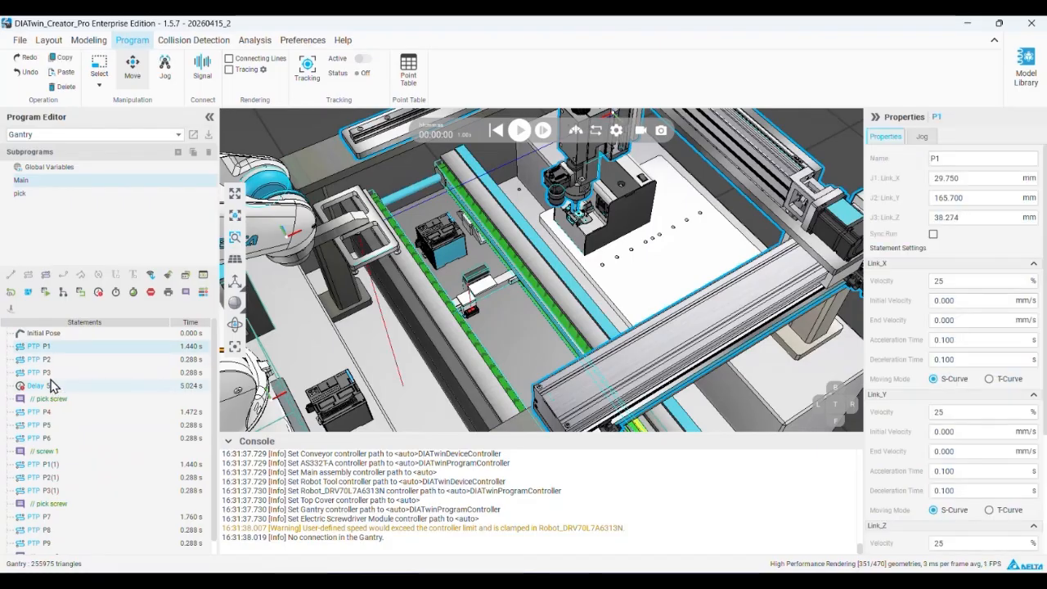
shift+click(51, 373)
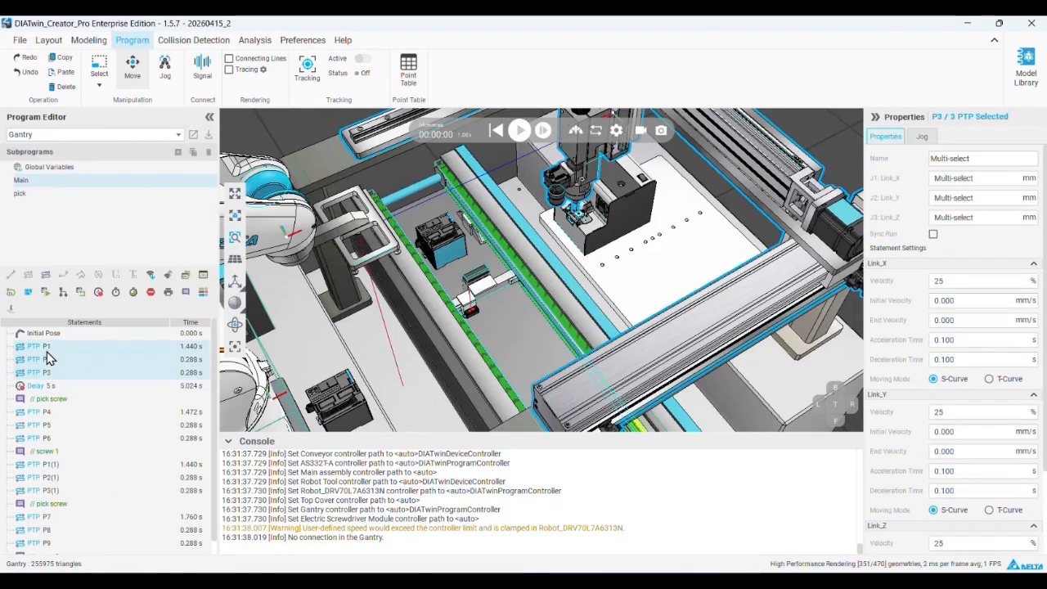
drag(49, 352, 31, 196)
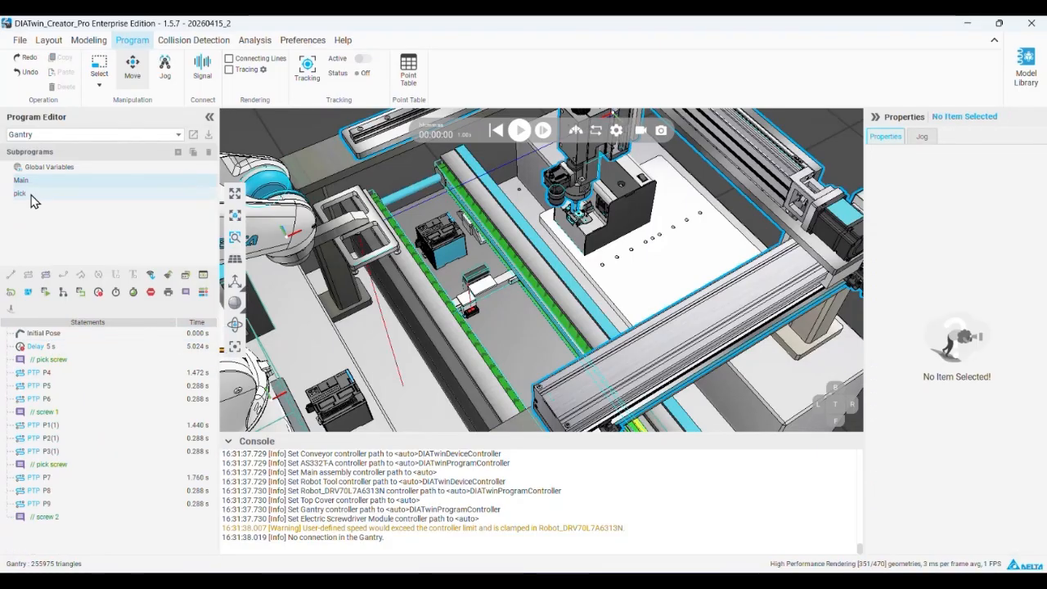
Add a call to the pick subprogram in Main and place it between the initial pose and the 5 s delay
click(31, 195)
click(74, 181)
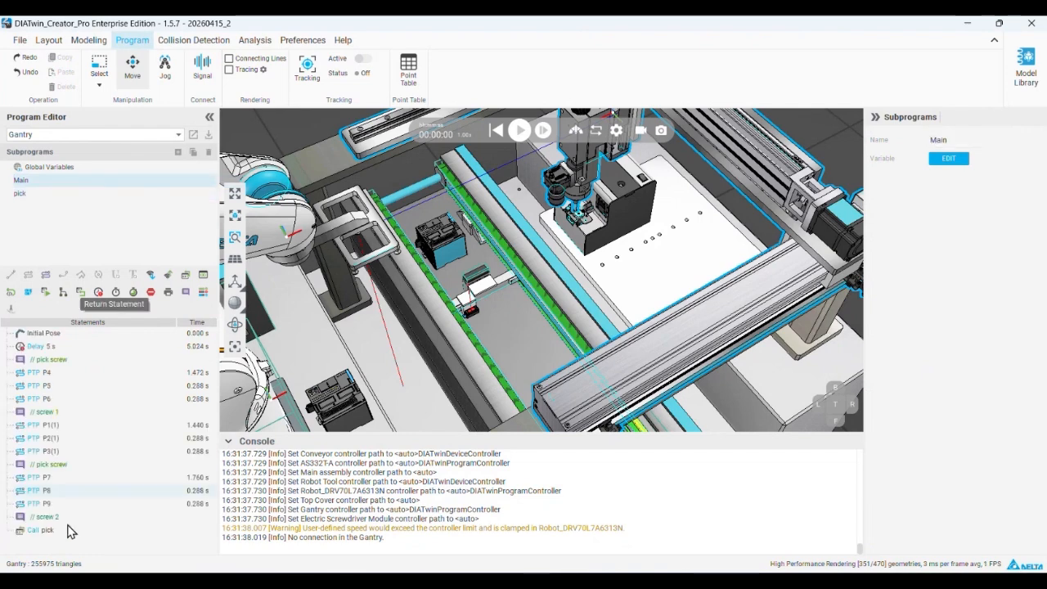
drag(52, 531, 93, 353)
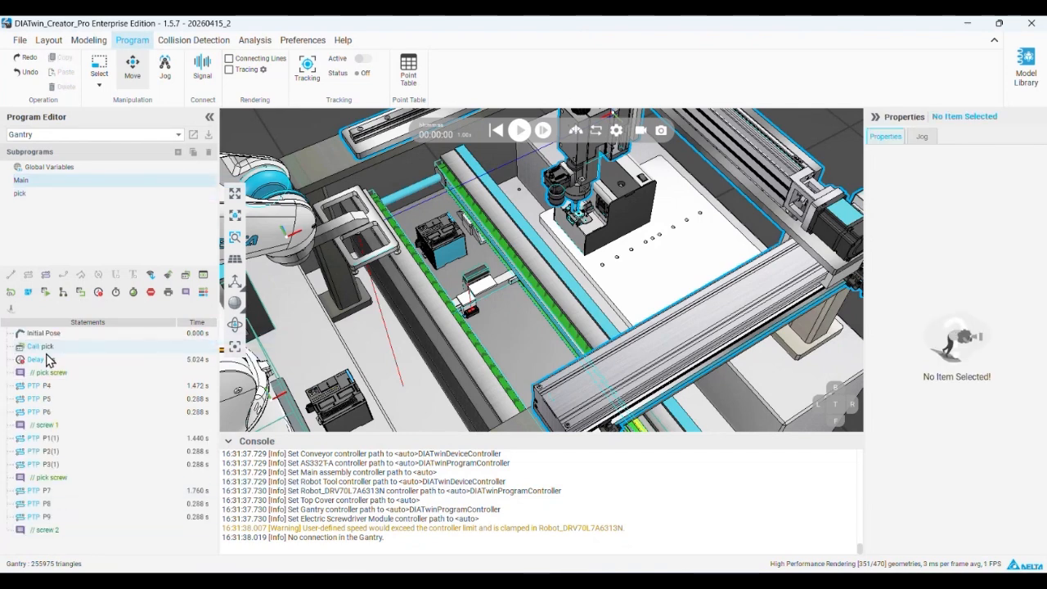
Delete the copied motions P1(1) to P3(1) from the Main program
click(50, 438)
shift+click(51, 464)
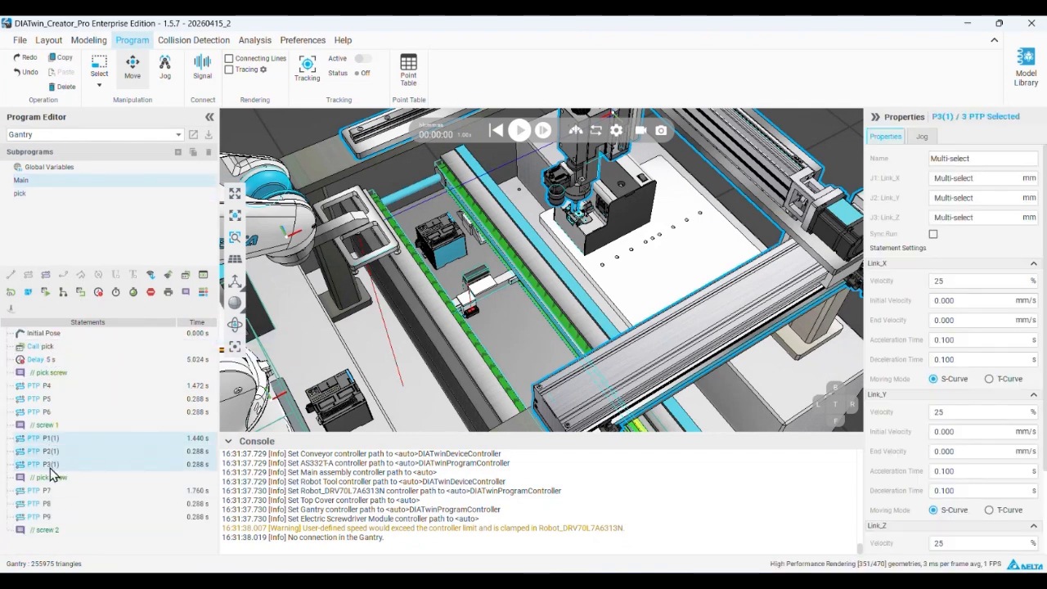
right_click(57, 446)
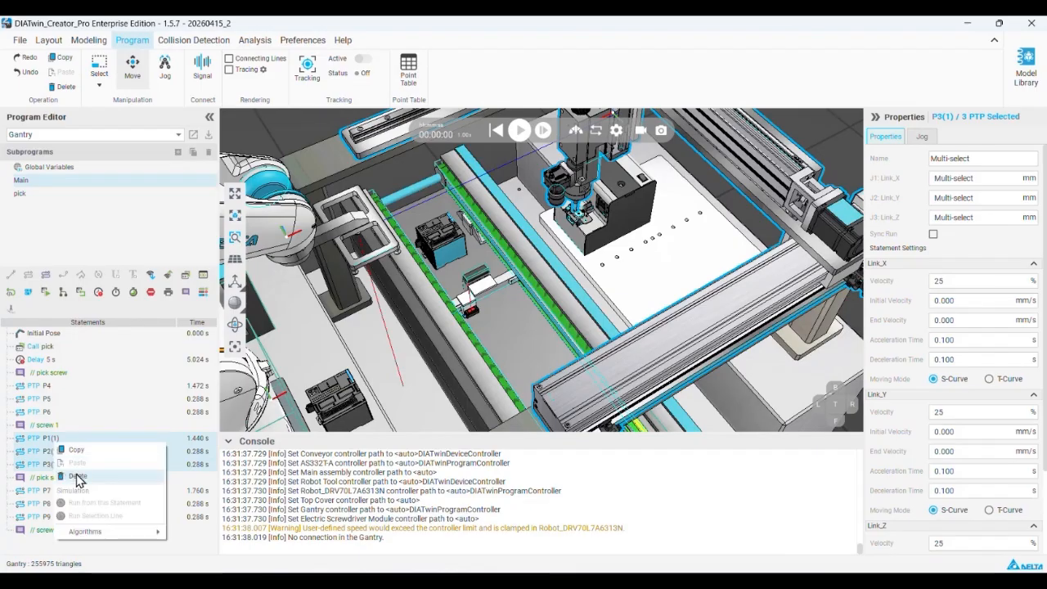
click(78, 479)
Insert a call statement after the "screw 1" comment and set its routine to pick
click(54, 427)
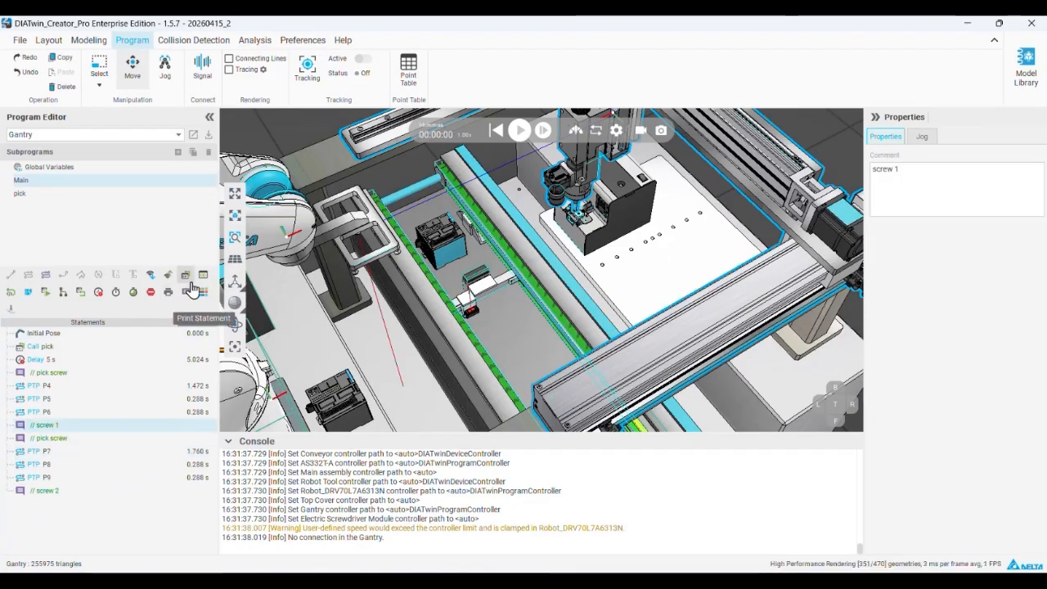
click(186, 275)
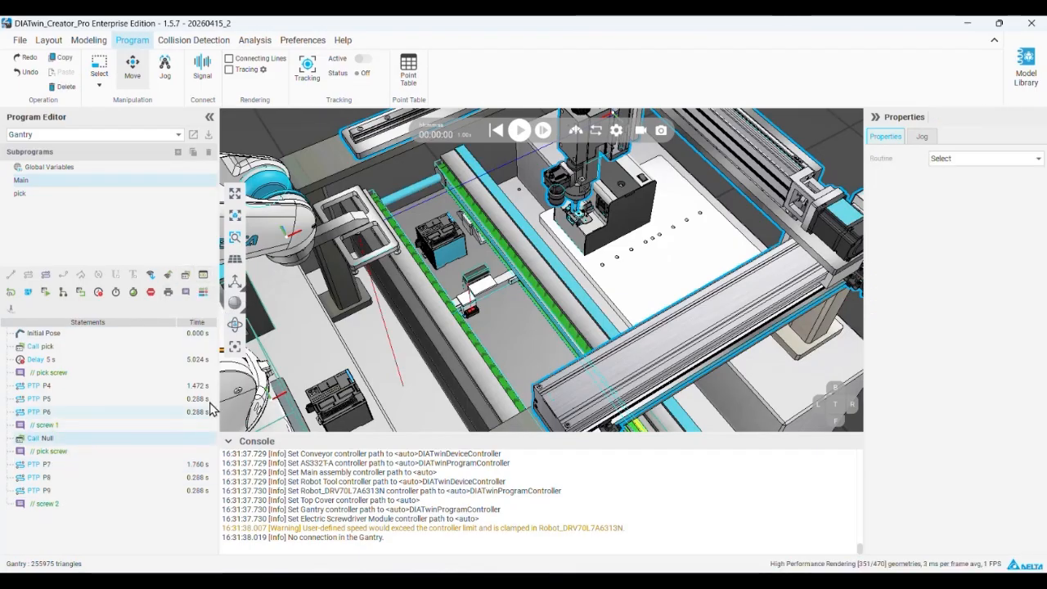
click(956, 159)
click(949, 172)
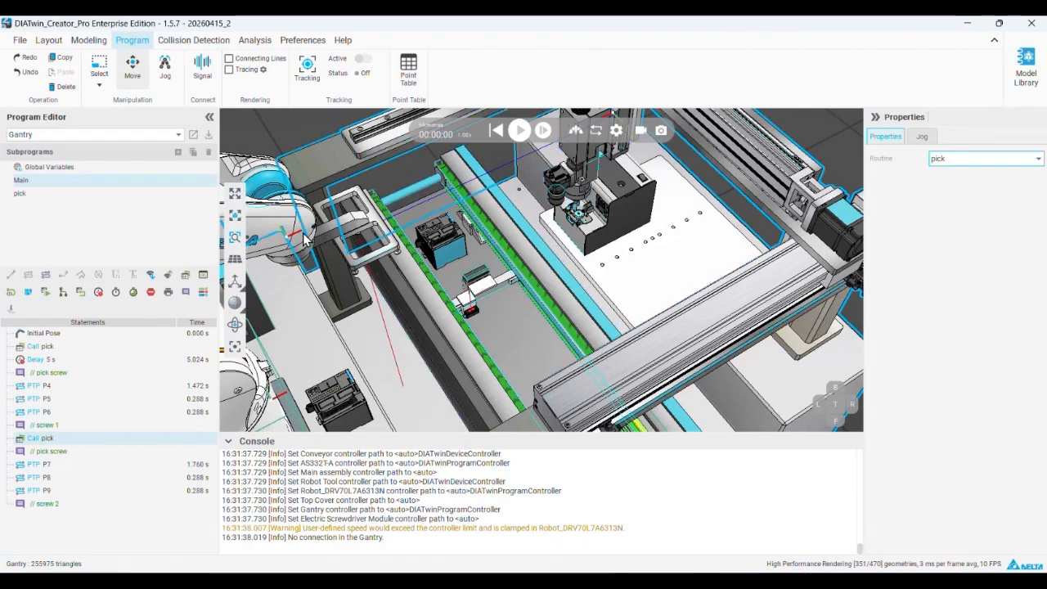
Run the simulation to check the gantry sequence with the pick subprogram calls, and reset it
click(519, 131)
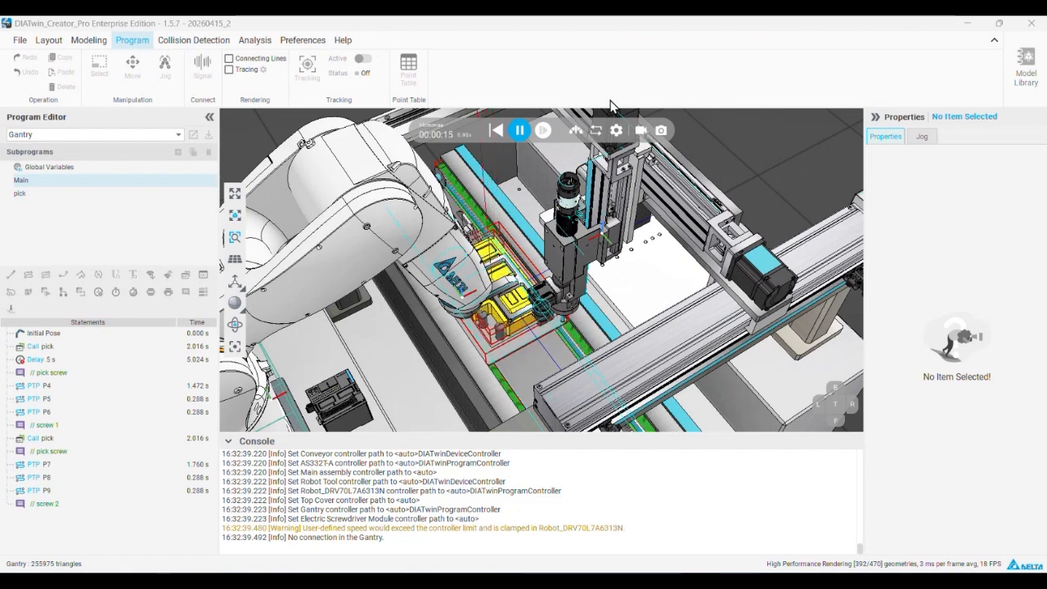
click(496, 131)
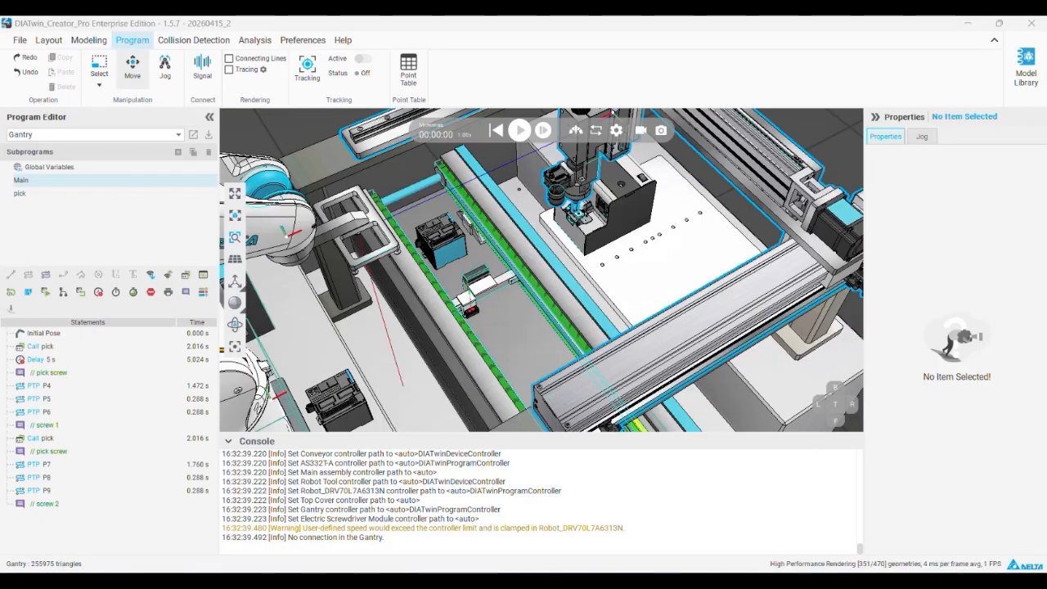
mouse_move(476, 580)
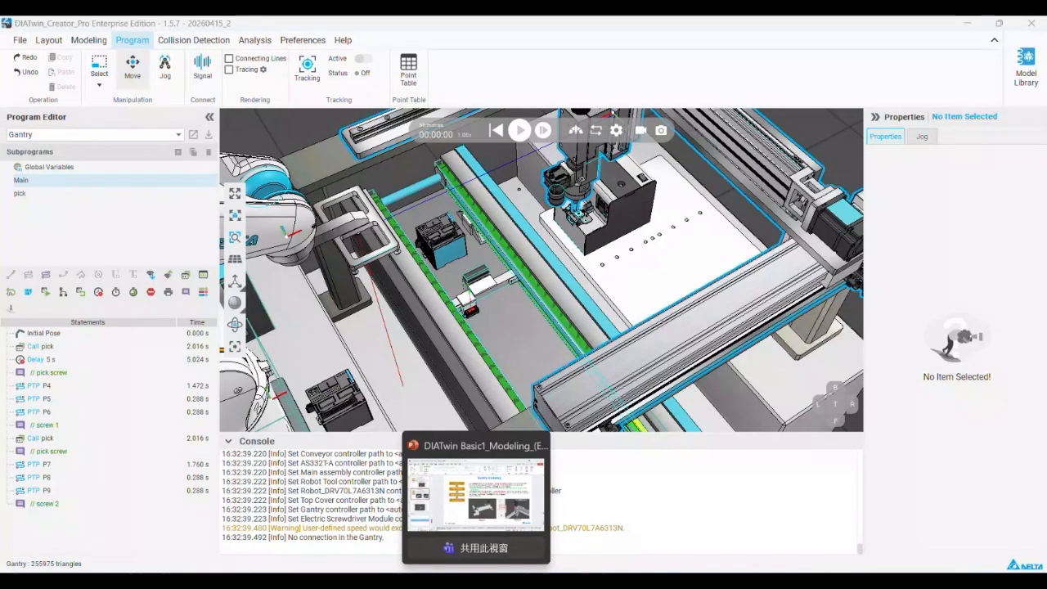
click(476, 495)
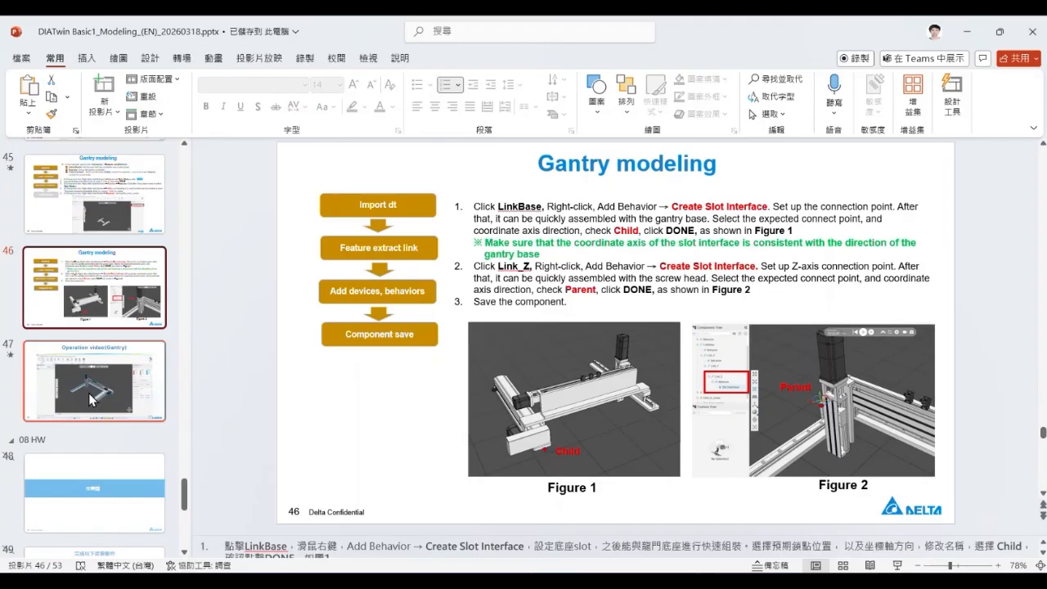
click(964, 31)
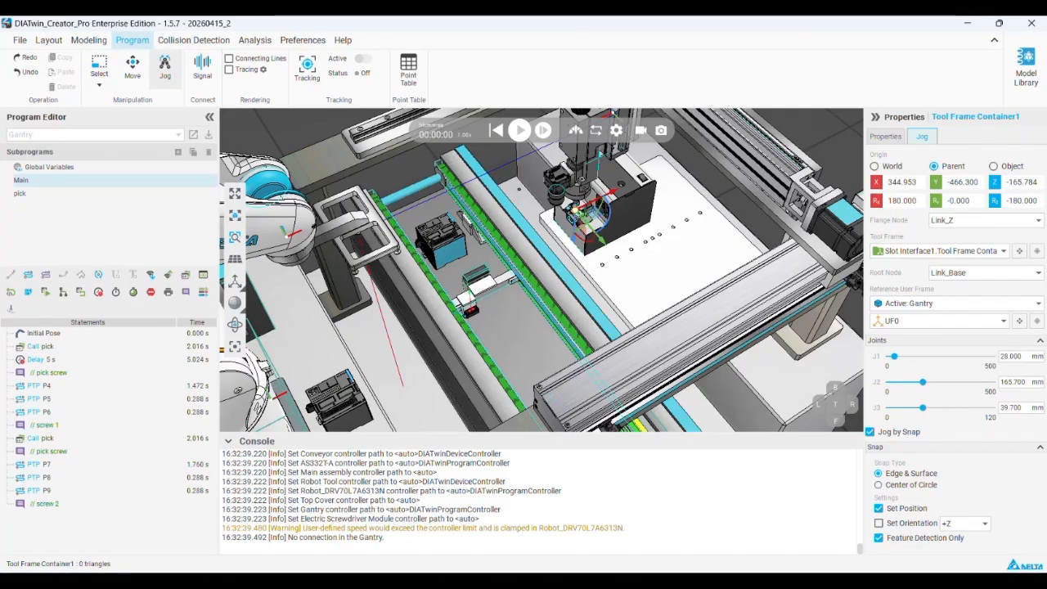
Switch to the DIATwin Basic1 modeling deck in PowerPoint and bring up the "Equipment components" slide in the device modeling process section
key(alt+Tab)
scroll(75, 281, up, 12)
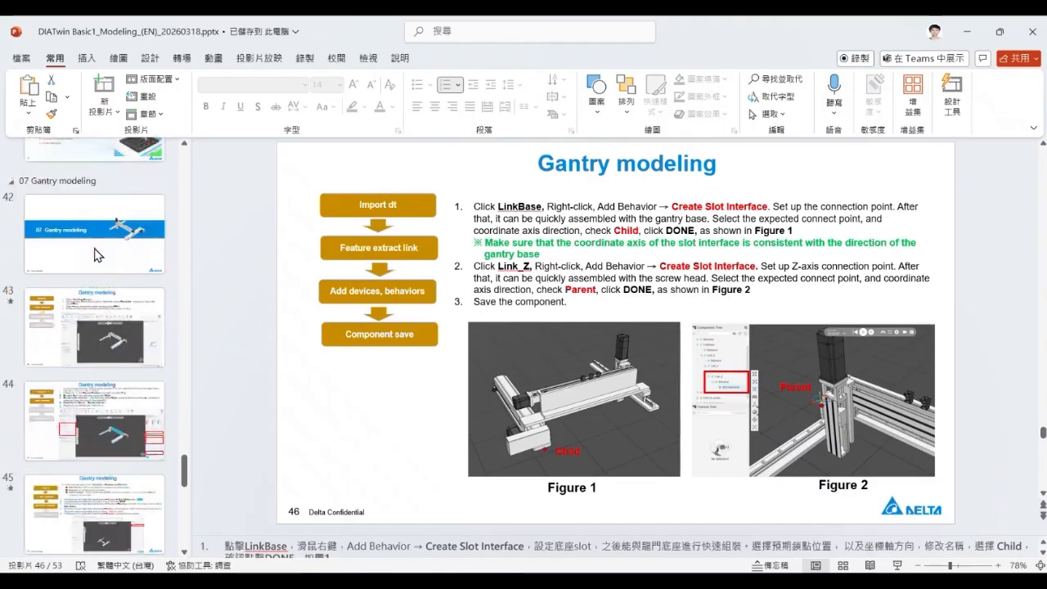
scroll(61, 270, up, 19)
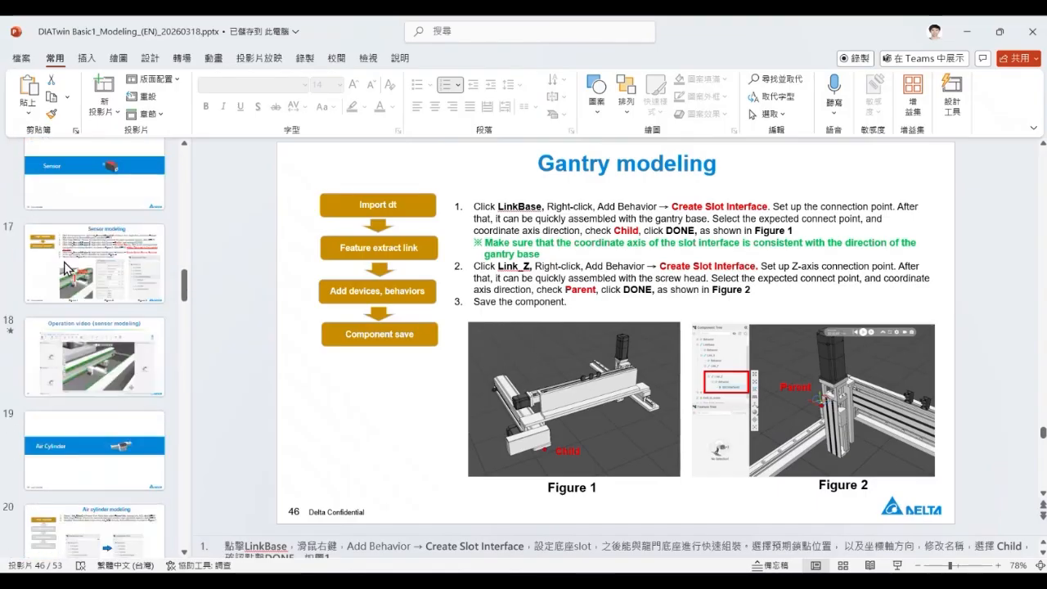
scroll(67, 262, up, 12)
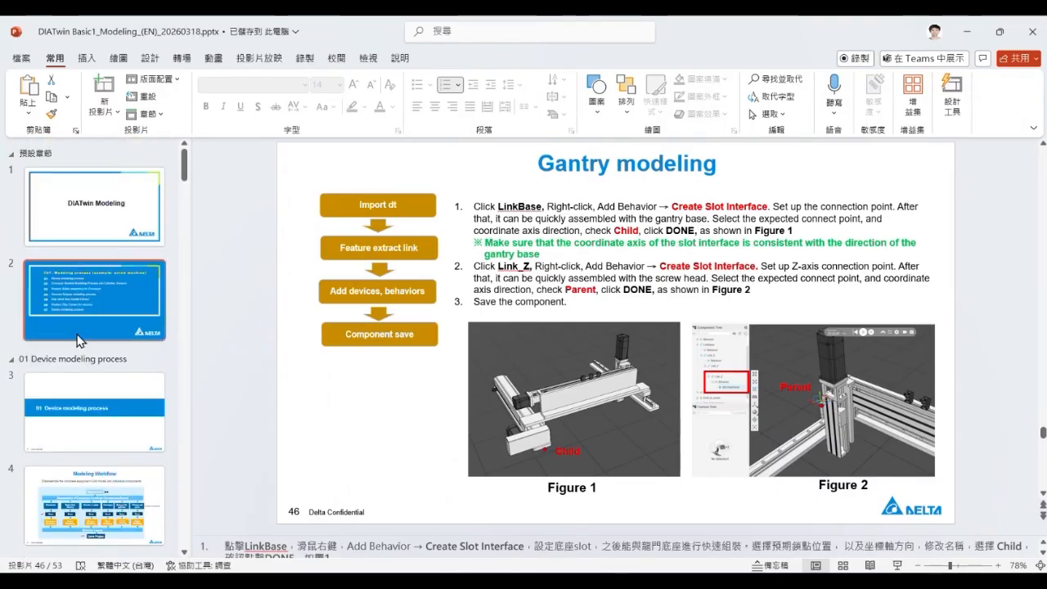
click(99, 412)
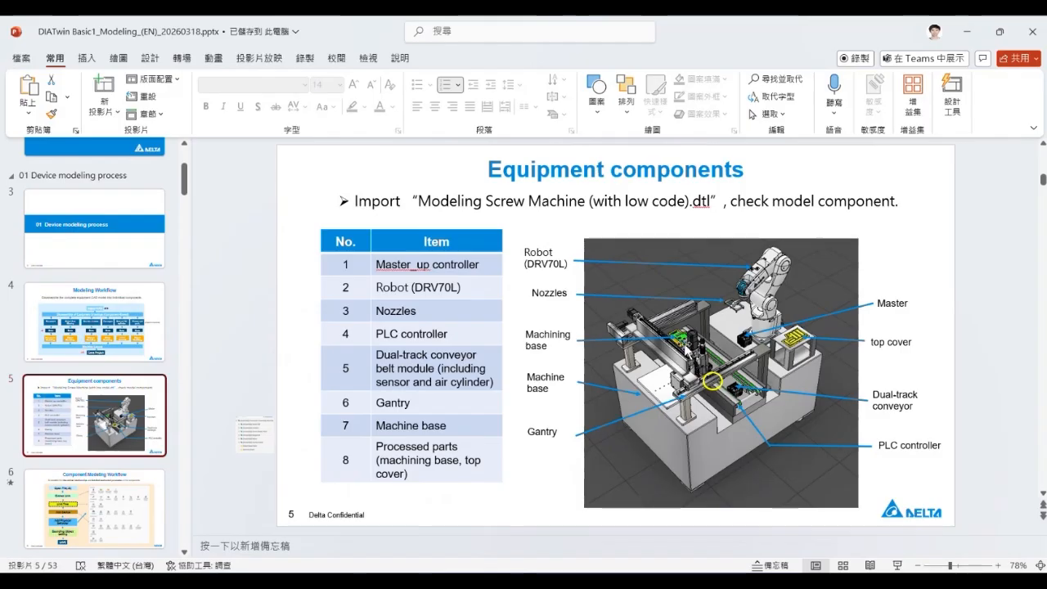
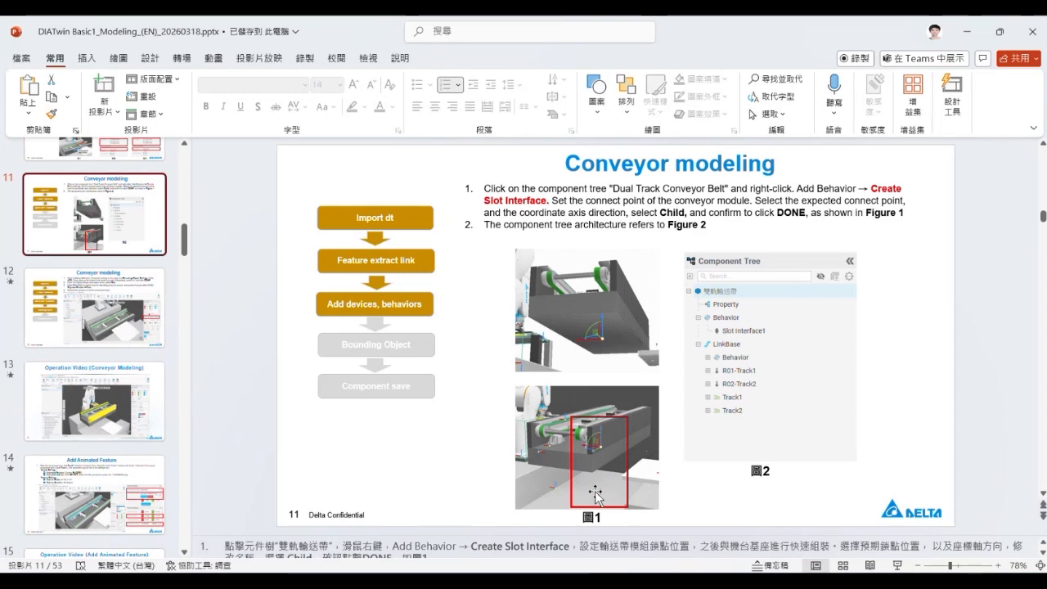
Bring up the conveyor Bounding Object slide, switch to DIATwin Creator, and examine the conveyor tracks, pulleys and product fixture up close
click(124, 315)
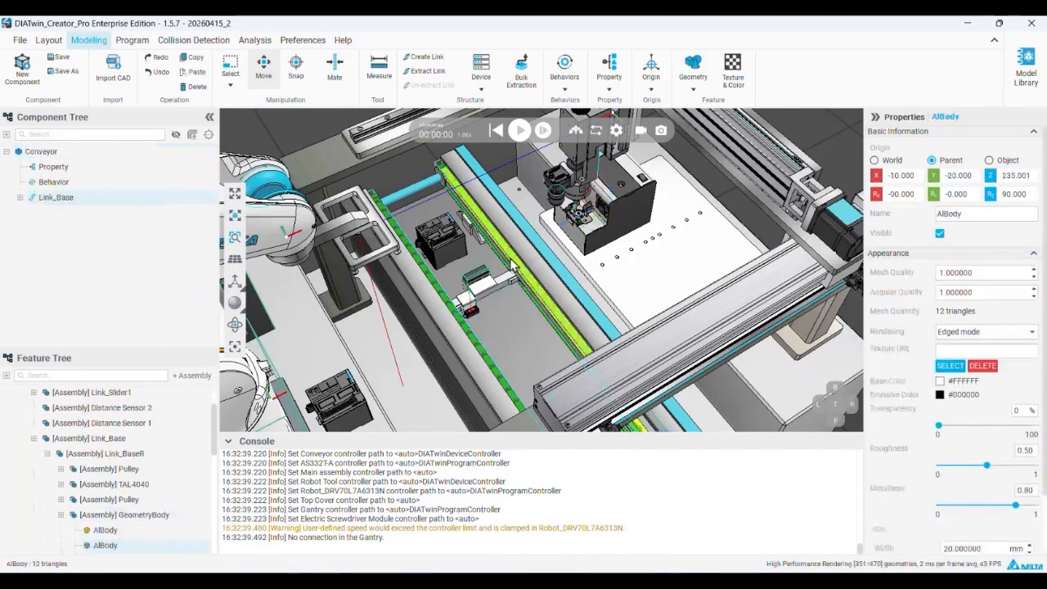
scroll(435, 167, up, 1)
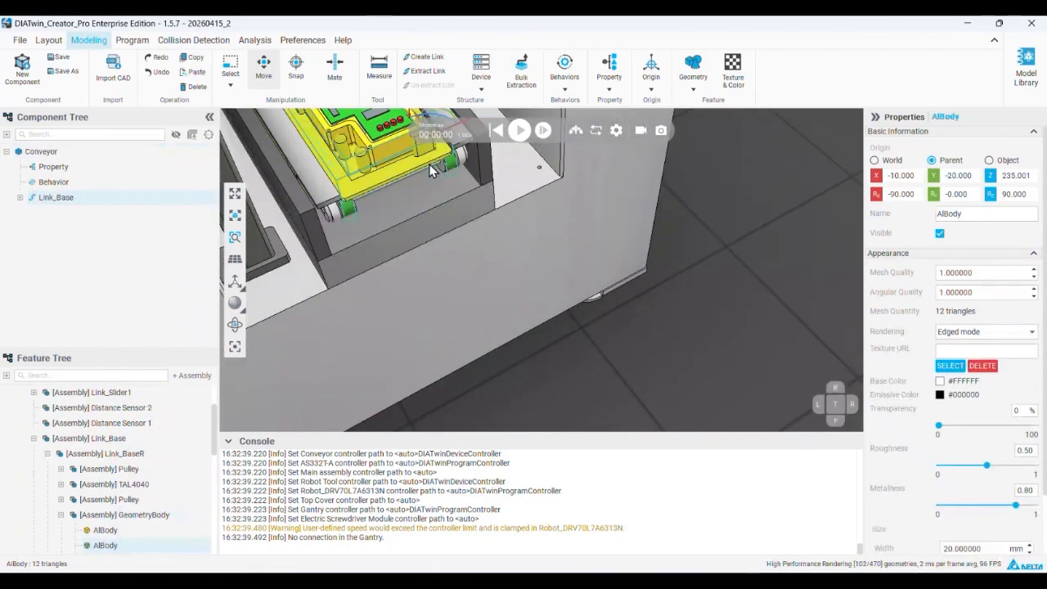
right_drag(434, 167, 297, 252)
scroll(370, 268, up, 3)
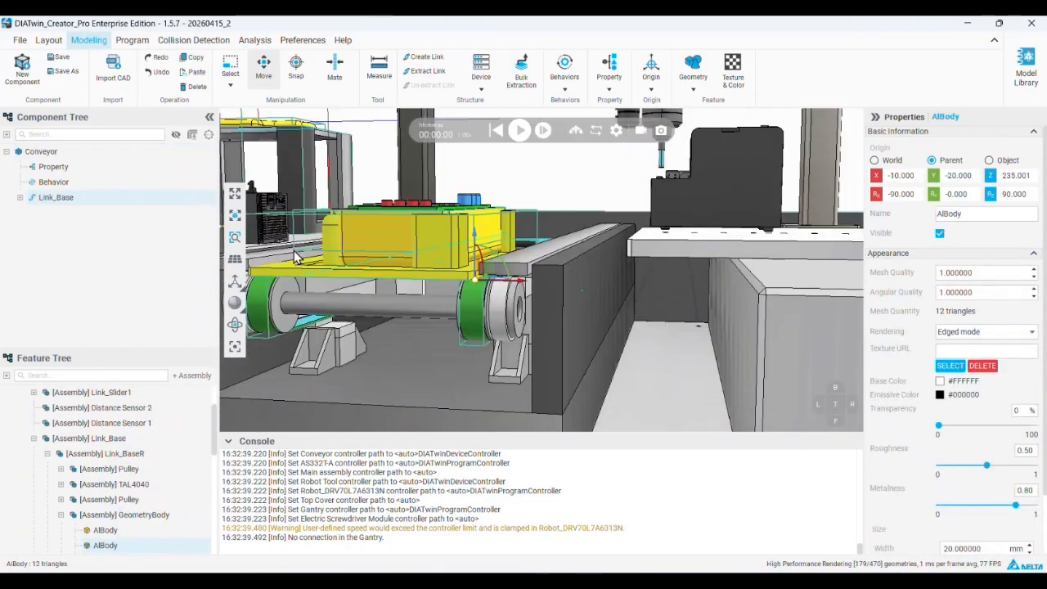
Return to the PowerPoint modeling deck and advance past the conveyor operation video to the "Add Animated Feature" slide
click(966, 25)
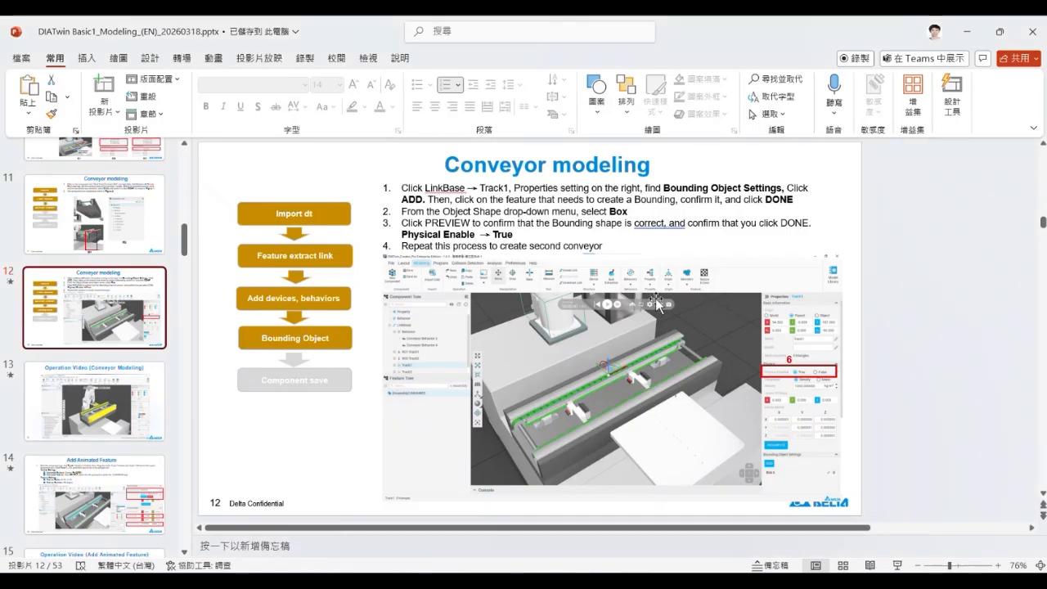
scroll(90, 339, down, 1)
click(90, 338)
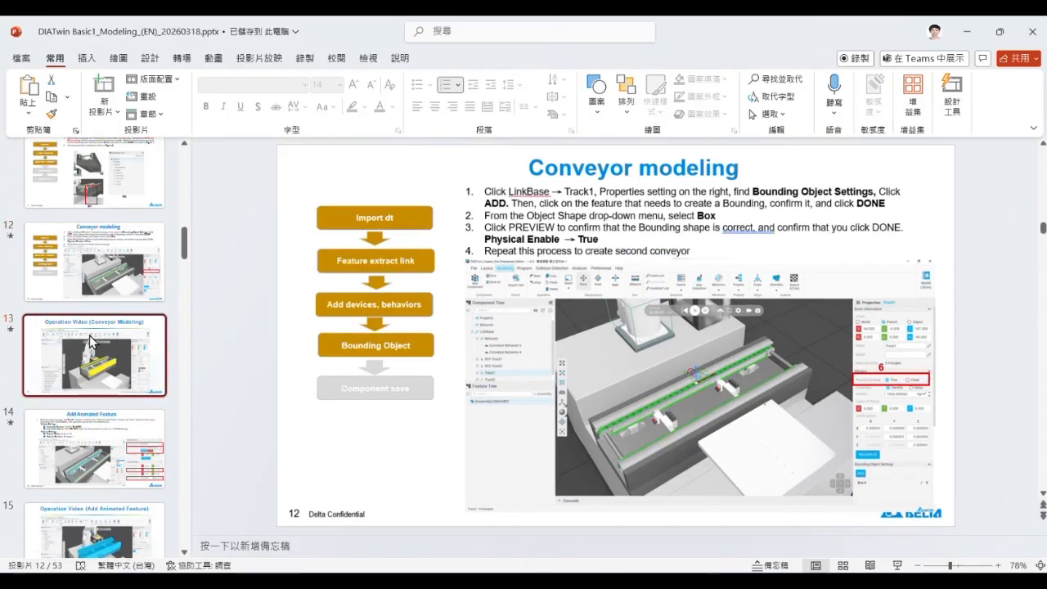
scroll(90, 339, down, 2)
click(92, 315)
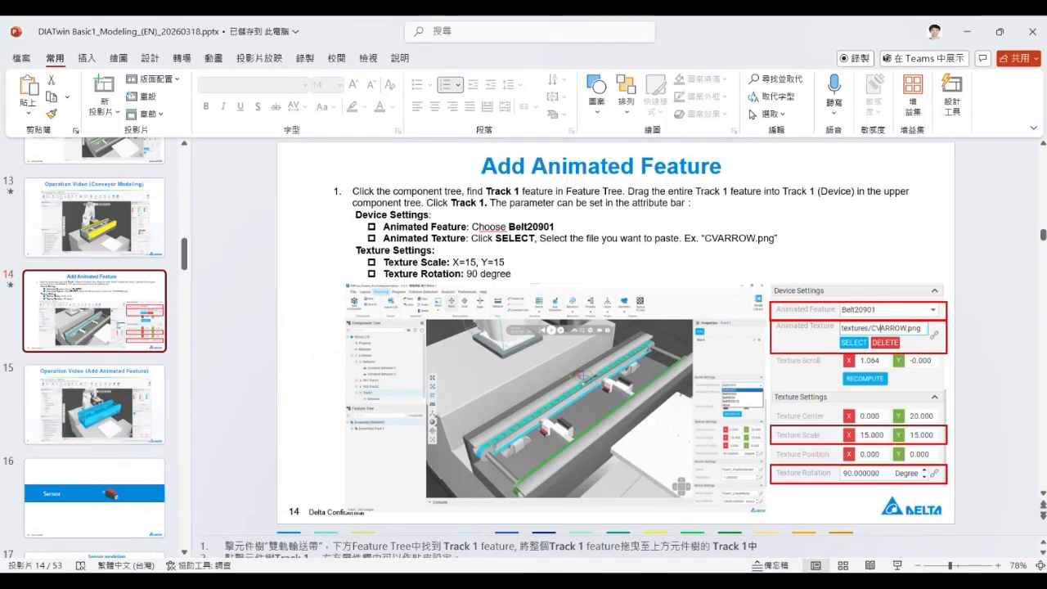
Switch to DIATwin Creator, select Track1 under the conveyor's Link_Base, and review its bounding object, animated feature and texture settings
key(alt+Tab)
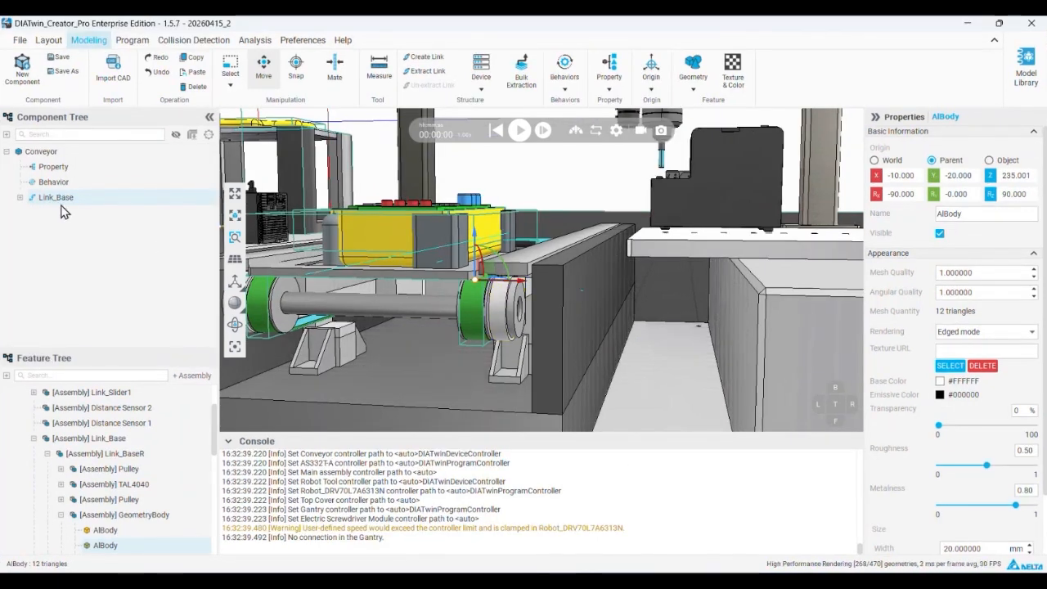
click(20, 197)
click(63, 227)
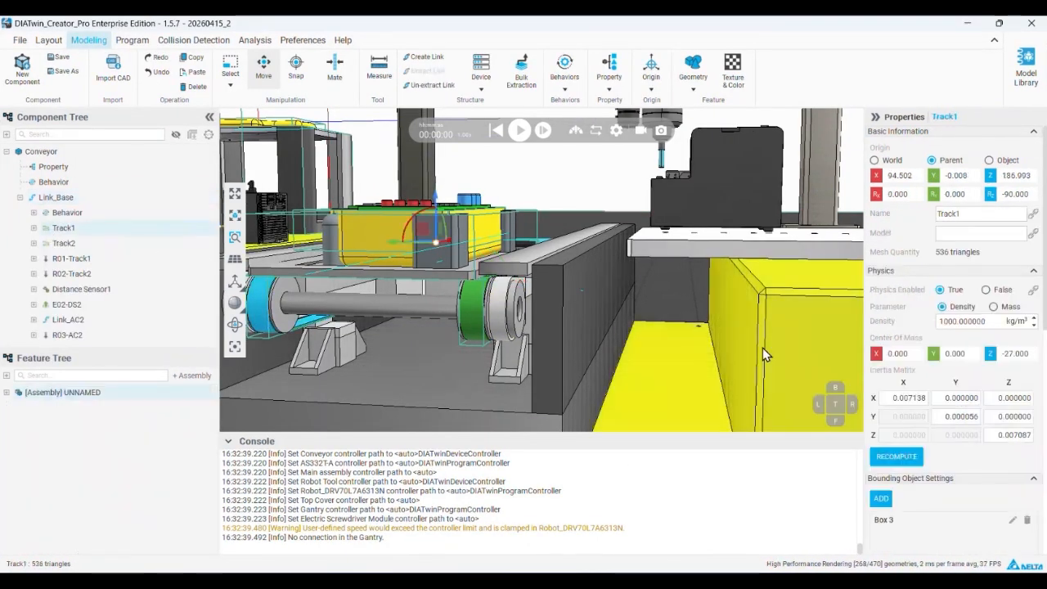
scroll(949, 429, down, 4)
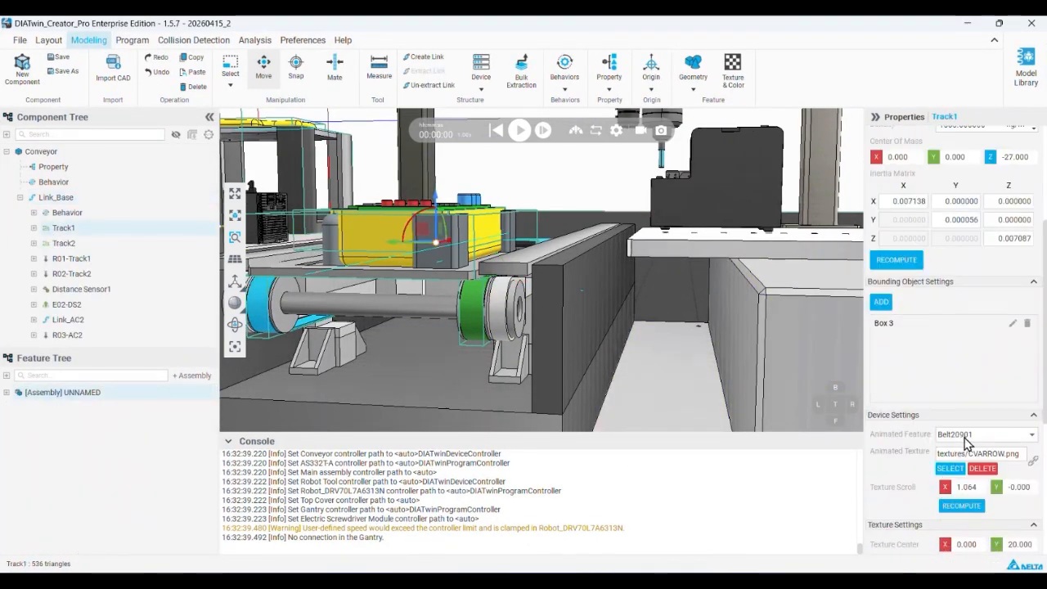
click(961, 506)
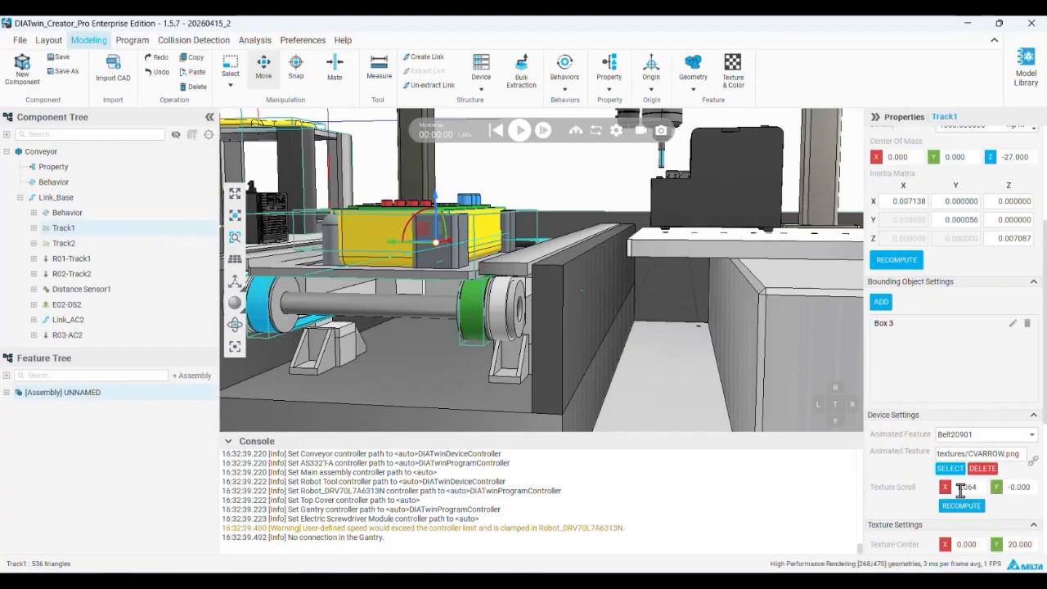
Return to the PowerPoint deck, bring up the "Sensor modeling" slide, and highlight the Add Device wording in instruction 4
click(966, 25)
click(139, 403)
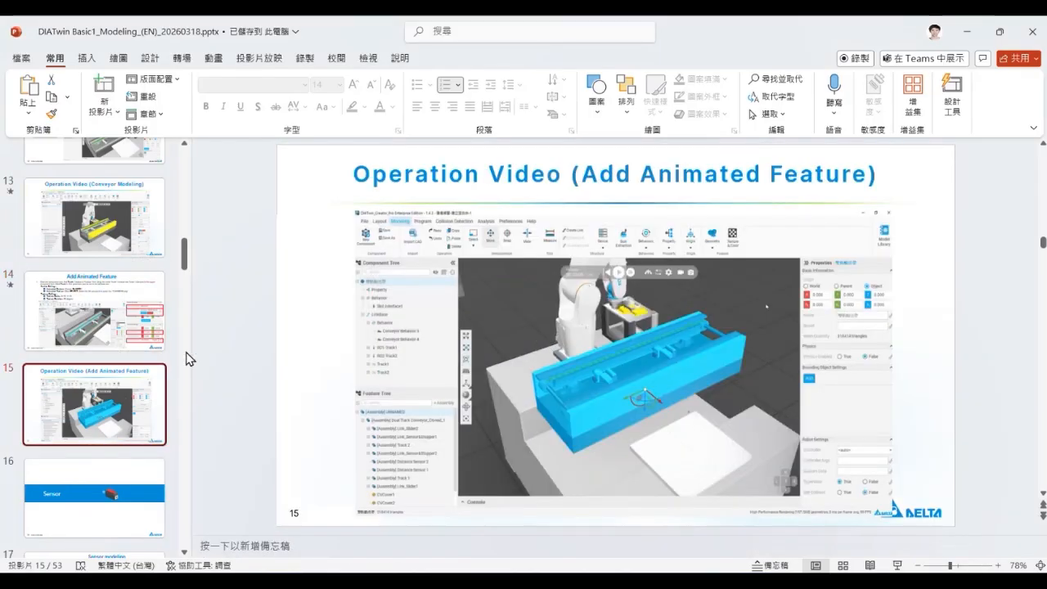
scroll(163, 344, down, 3)
click(88, 264)
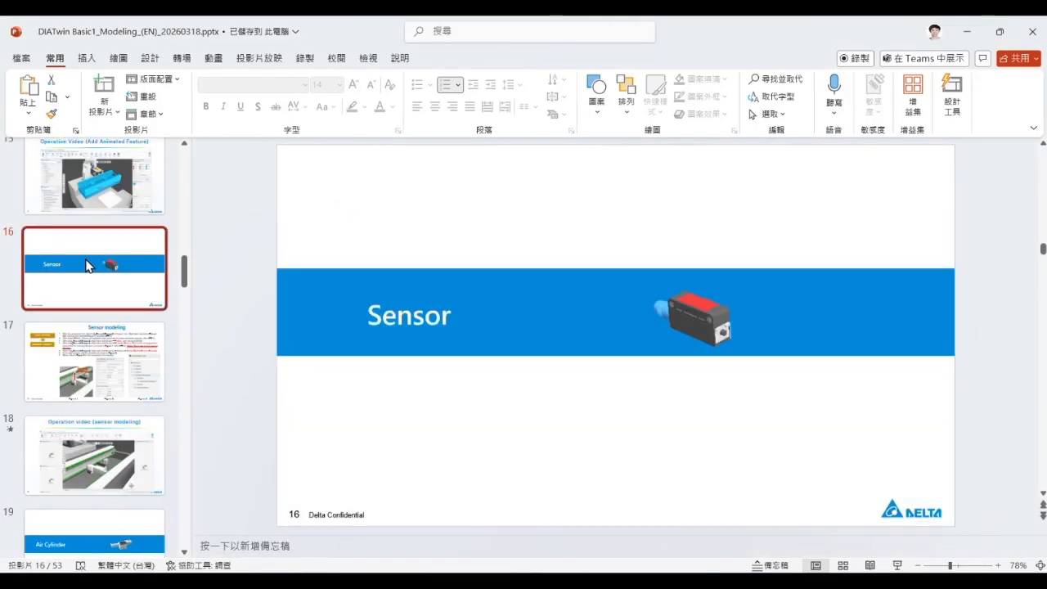
click(92, 351)
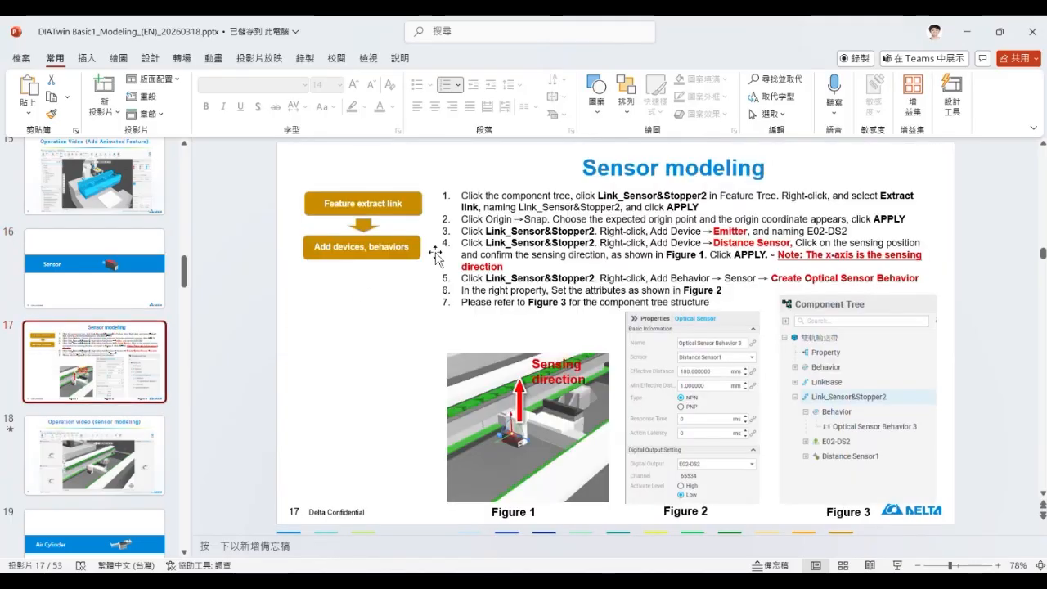
click(701, 245)
drag(701, 243, 642, 242)
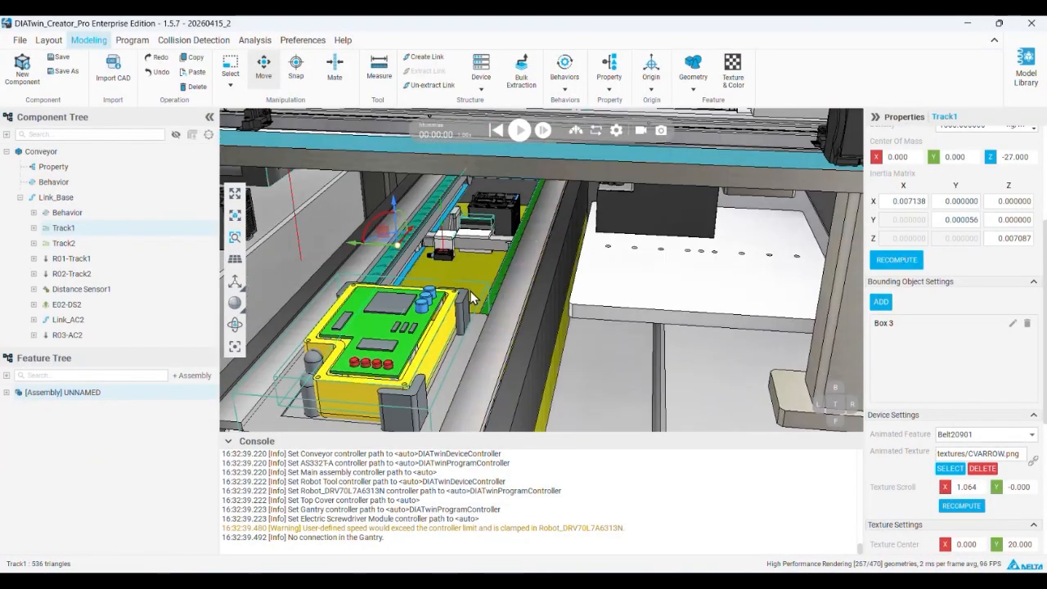
Switch to DIATwin Creator and move the Main assembly along the conveyor, away from the optical sensor beneath it
middle_drag(471, 291, 265, 409)
click(512, 278)
click(103, 154)
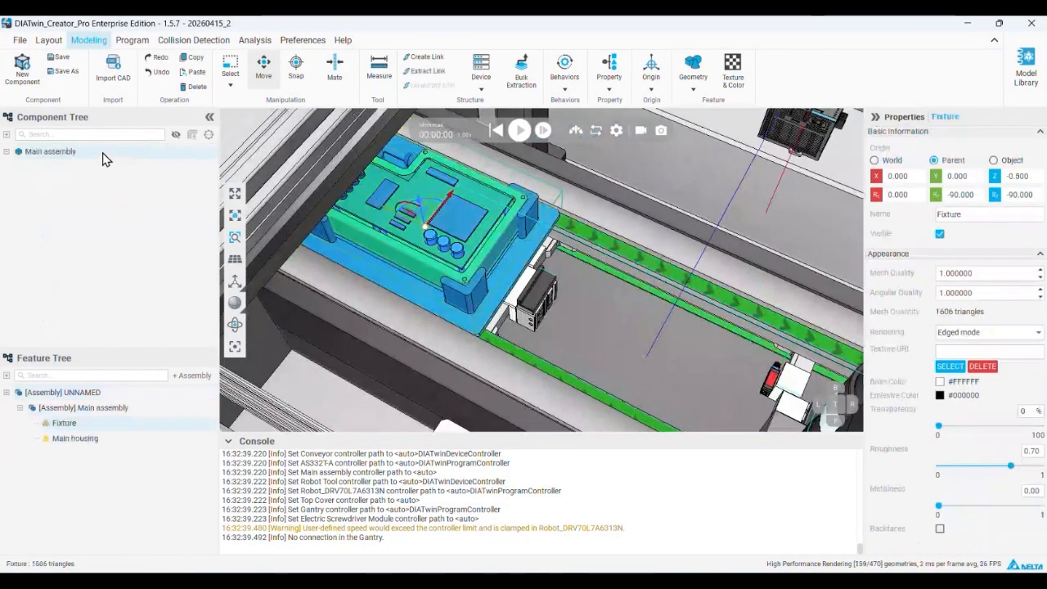
drag(417, 229, 378, 217)
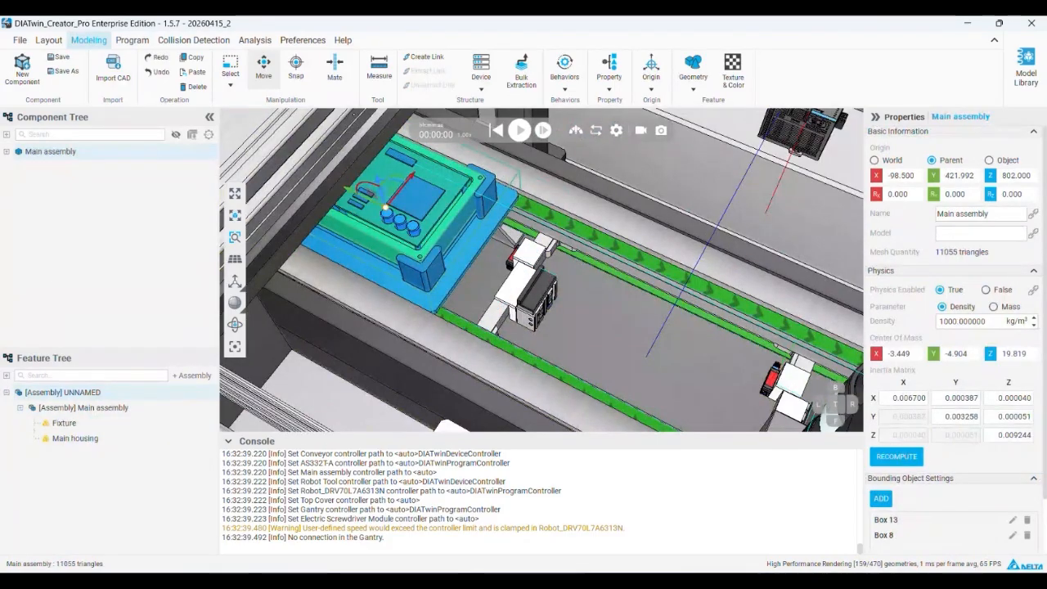
scroll(516, 274, up, 5)
Open the settings for adding a Distance Sensor device to the conveyor's Link_Base
click(518, 274)
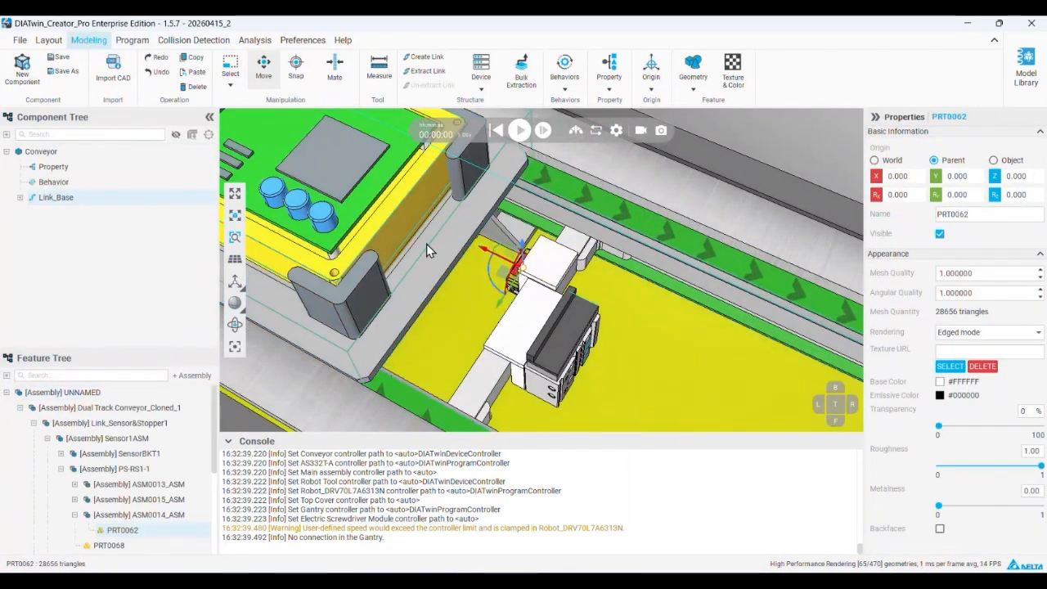
click(19, 198)
click(69, 203)
right_click(70, 204)
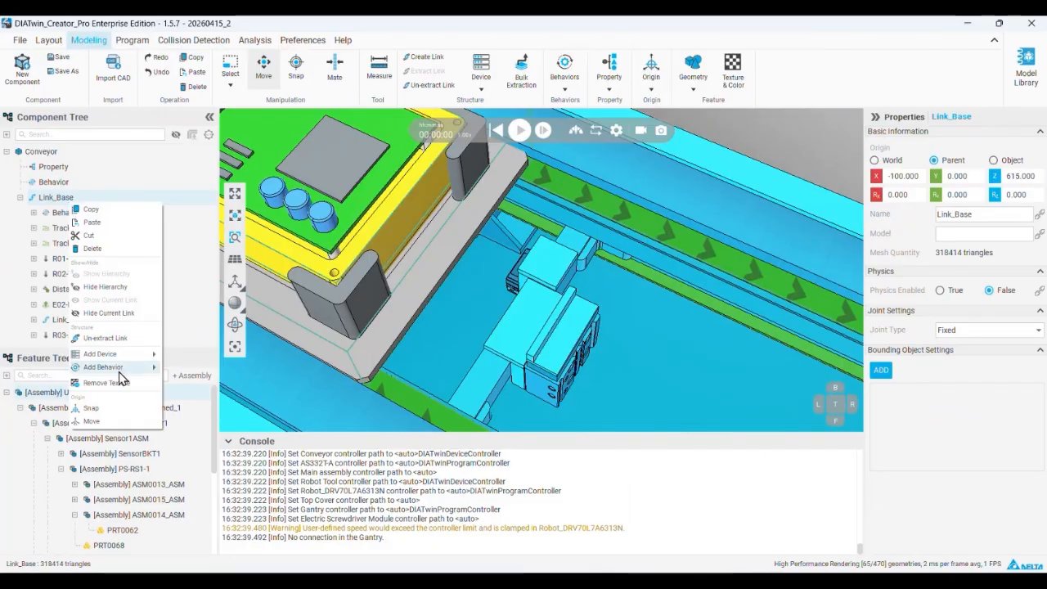
mouse_move(121, 359)
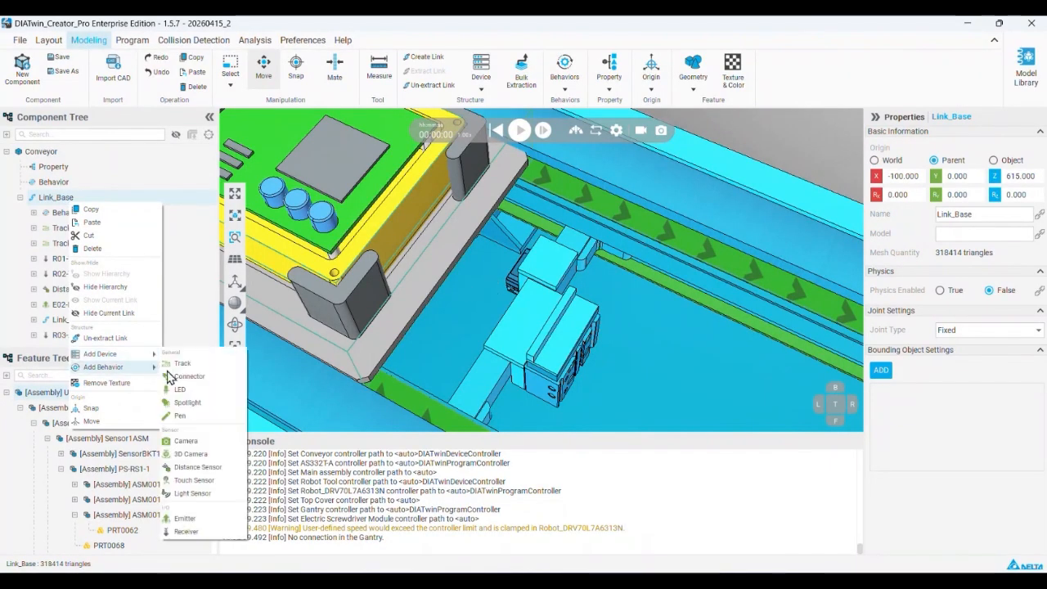
click(207, 468)
Snap the distance sensor to the sensor's red face, set its orientation to +X, apply it, and check the sensing direction
scroll(515, 270, up, 5)
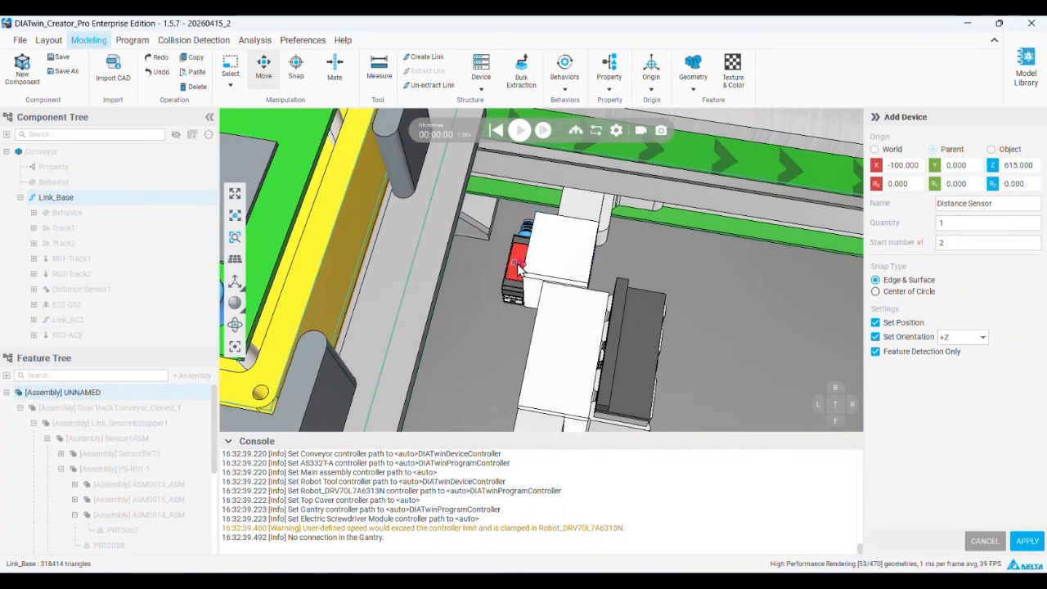
scroll(517, 267, up, 4)
click(520, 261)
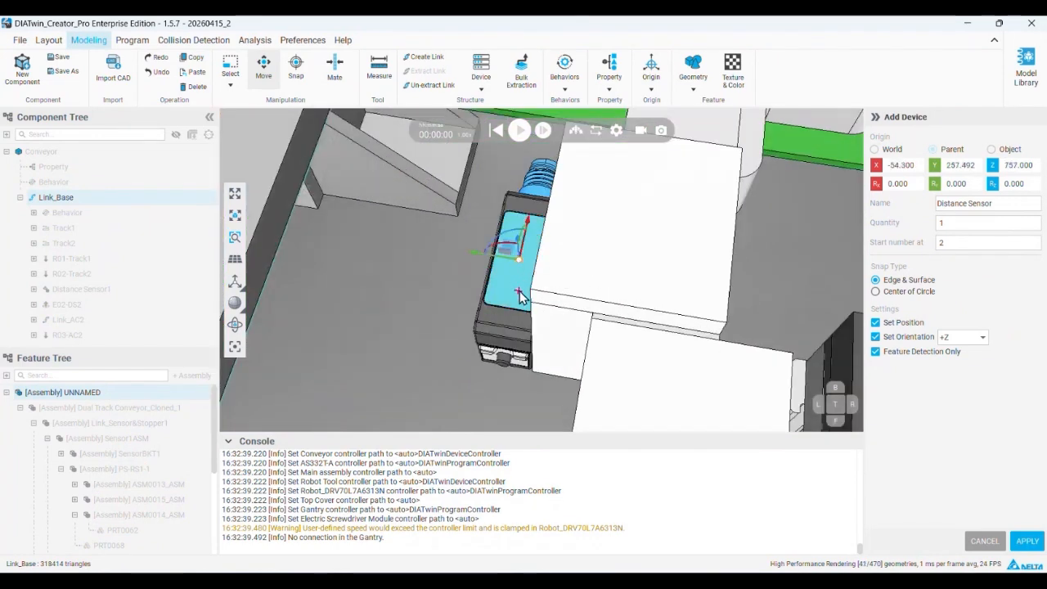
middle_drag(519, 292, 537, 262)
click(968, 338)
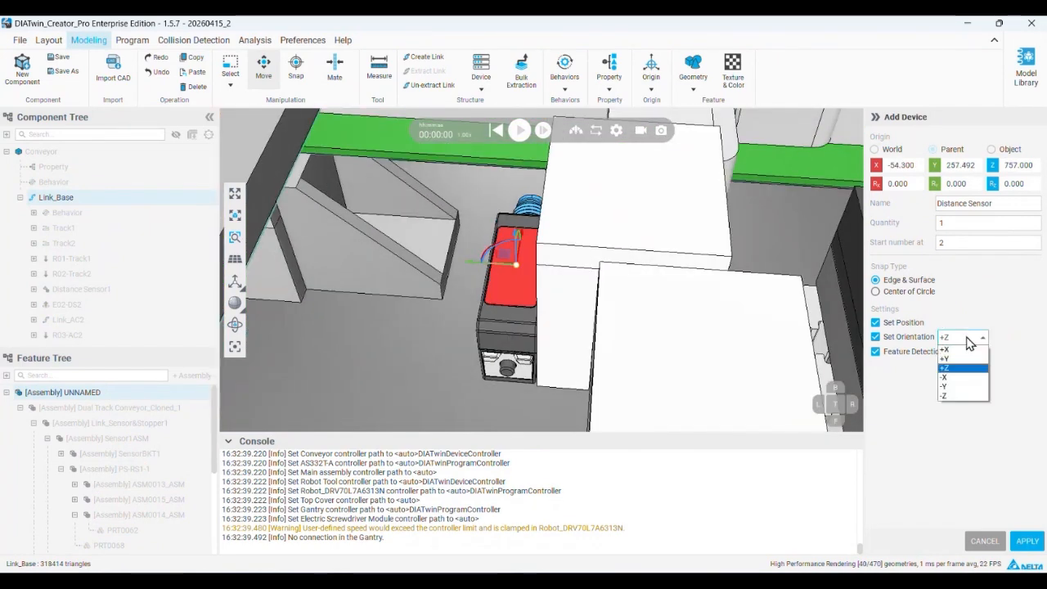
click(951, 349)
click(1026, 540)
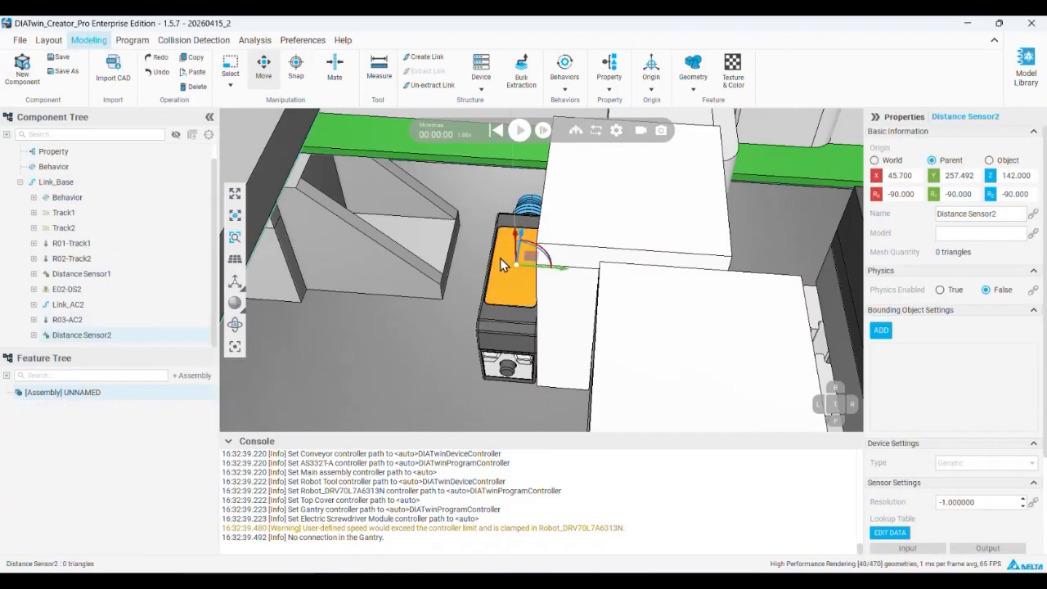
scroll(502, 260, down, 5)
mouse_move(526, 285)
middle_down()
mouse_move(552, 256)
mouse_move(509, 359)
mouse_move(524, 348)
mouse_move(515, 276)
middle_up()
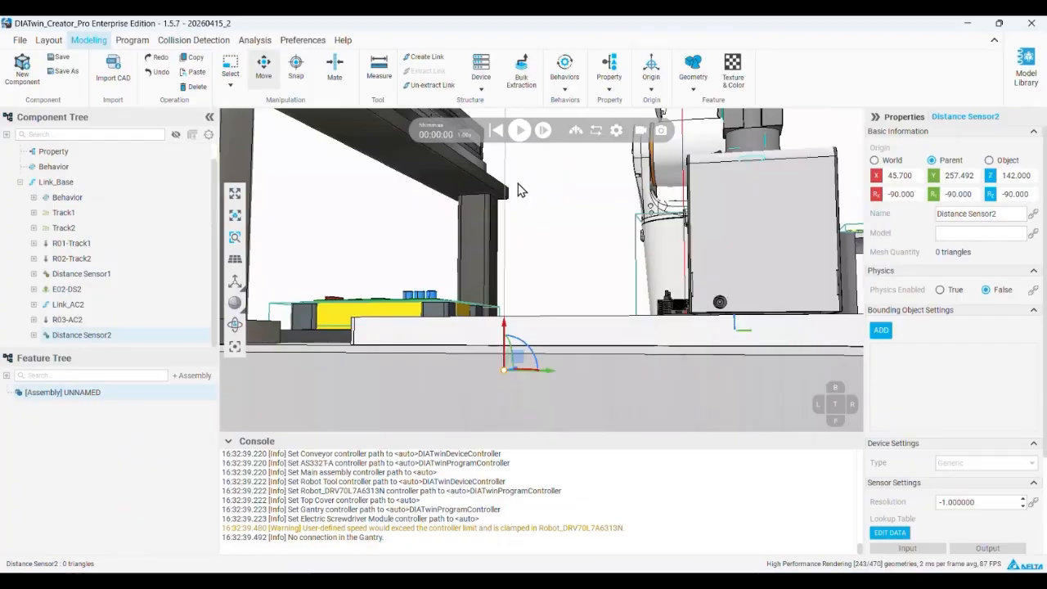
Return to the "Sensor modeling" slide in PowerPoint and highlight the Emitter and "Create Optical Sensor Behavior" instructions
click(969, 24)
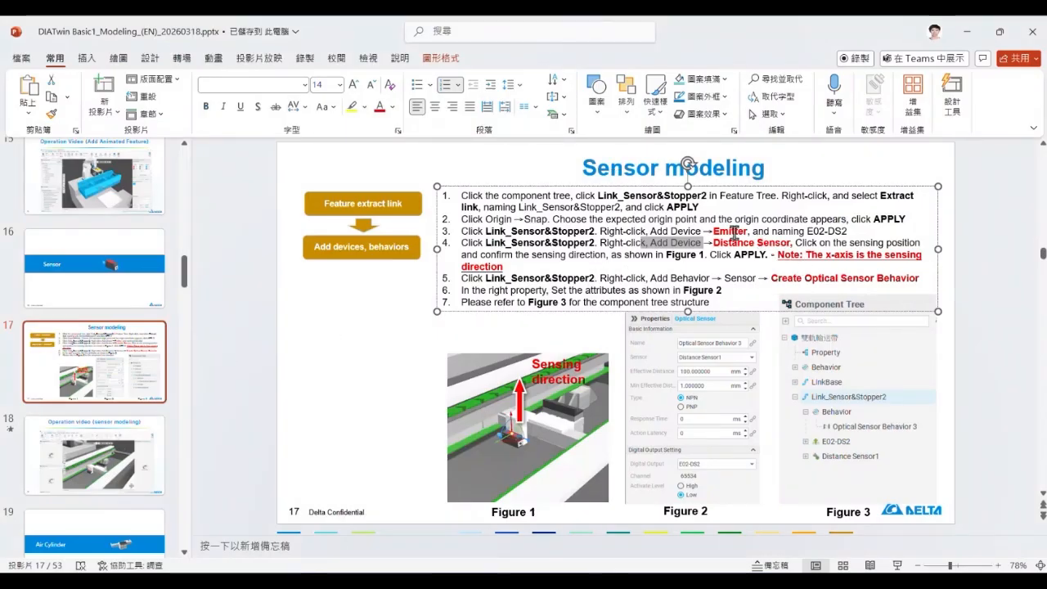
drag(743, 232, 721, 236)
drag(793, 278, 900, 280)
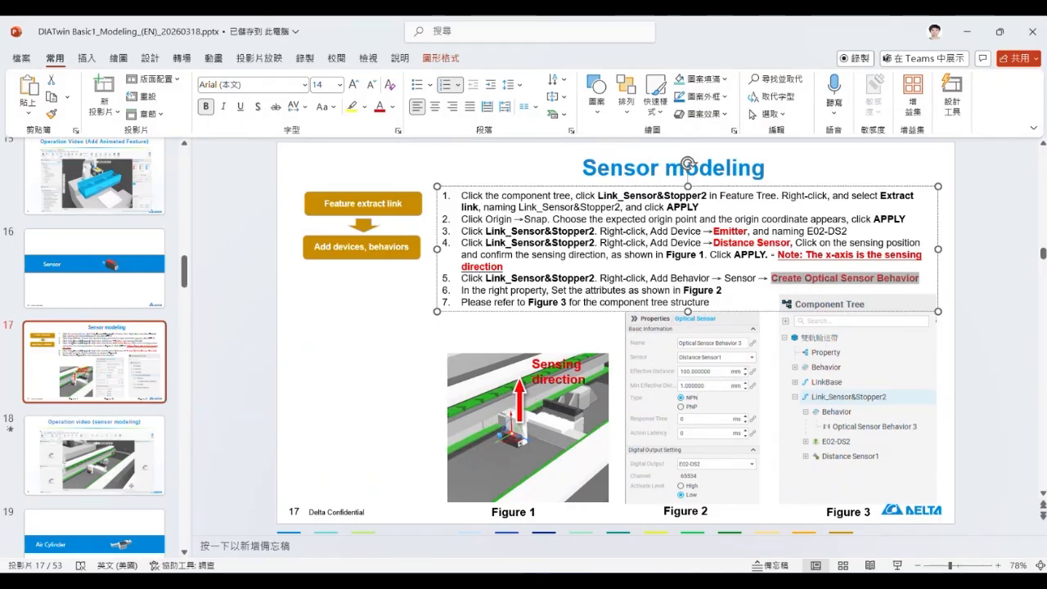
Advance through the sensor operation video and Air Cylinder title slides to the first "Air cylinder modeling" slide
click(73, 442)
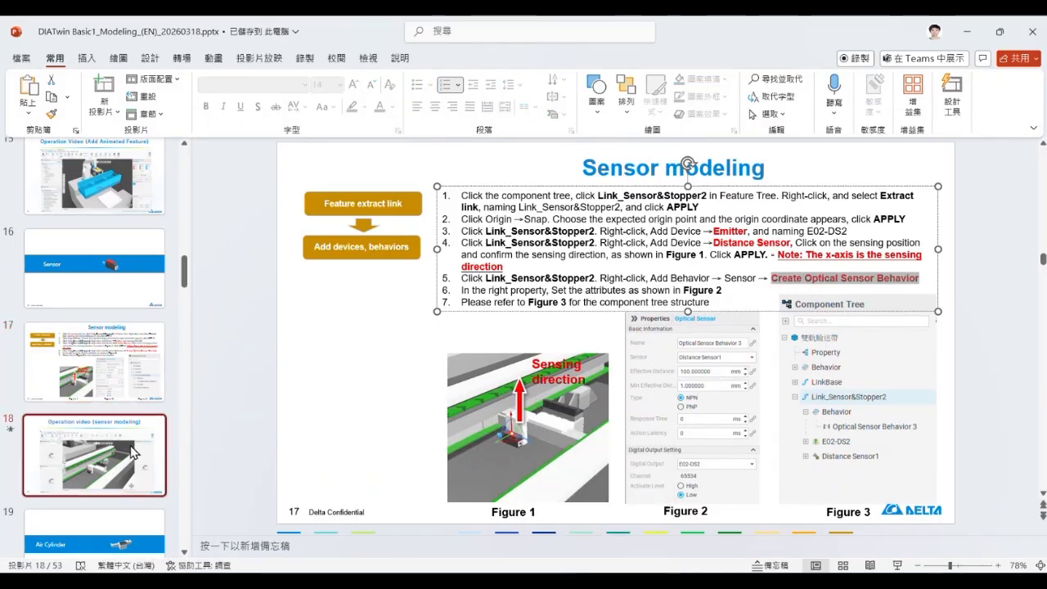
scroll(68, 406, down, 3)
click(77, 346)
click(122, 411)
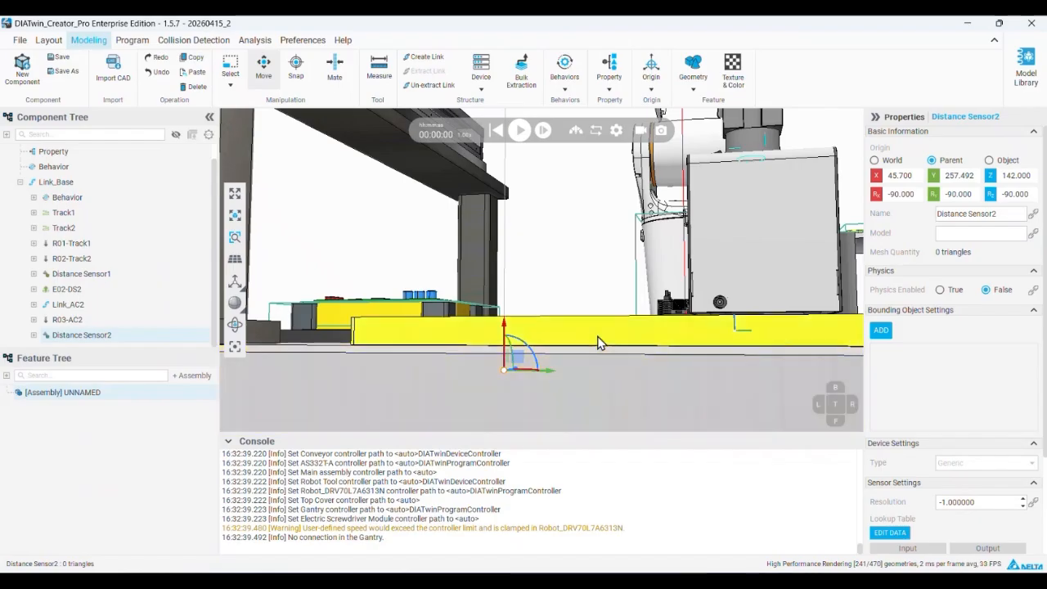
Switch to DIATwin Creator, select the air cylinder link Link_AC2, demonstrate its slider position at 10 and 0 mm, and review its actuator settings
scroll(641, 339, up, 3)
middle_drag(641, 339, 300, 353)
scroll(497, 304, down, 3)
middle_drag(497, 304, 455, 315)
scroll(477, 213, up, 4)
scroll(474, 215, up, 5)
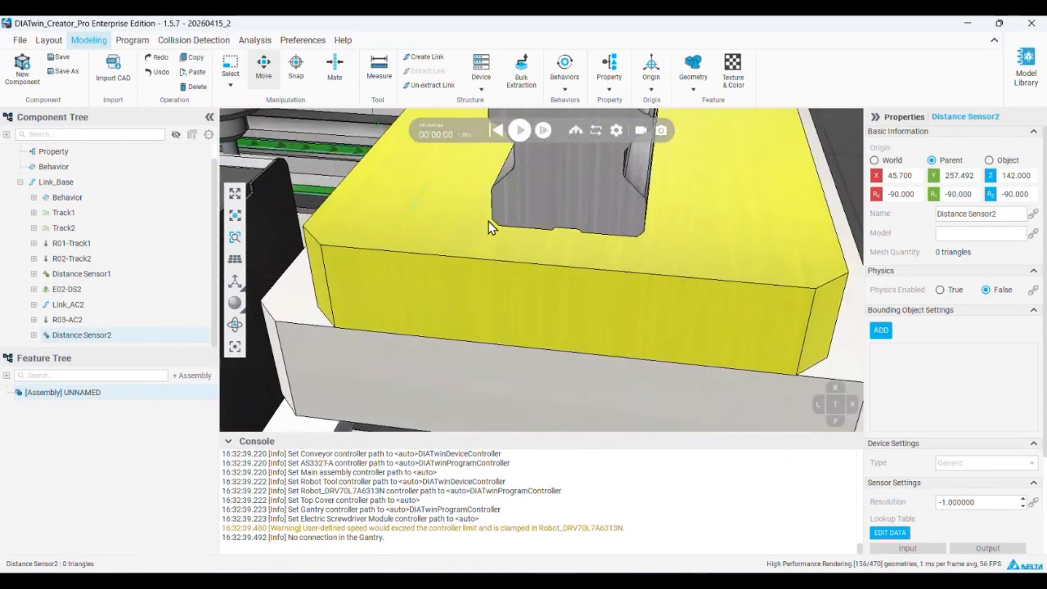
middle_drag(488, 225, 517, 232)
click(455, 227)
click(72, 304)
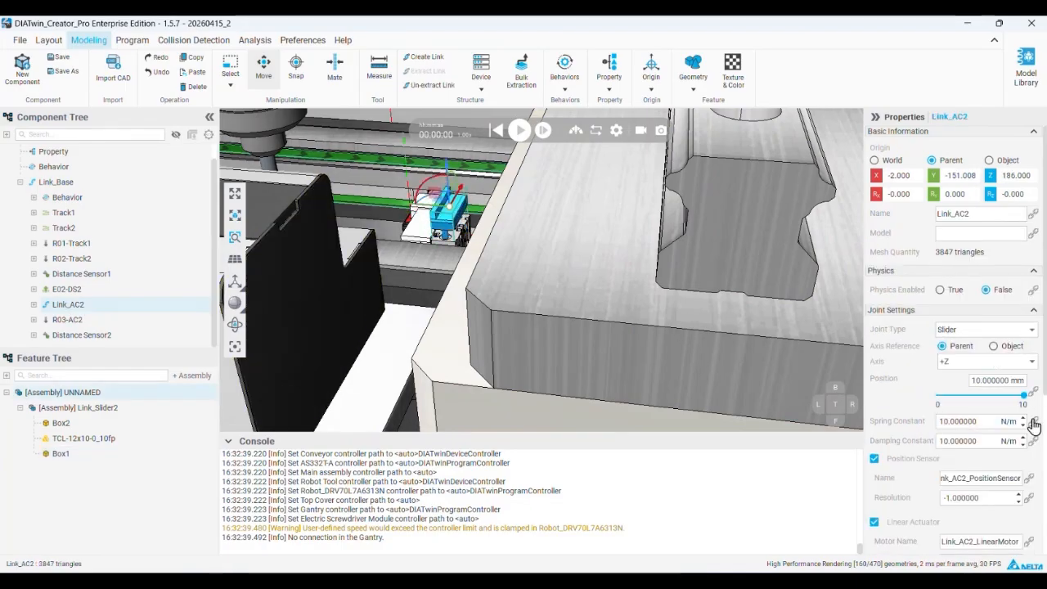
scroll(905, 357, down, 2)
scroll(905, 358, down, 1)
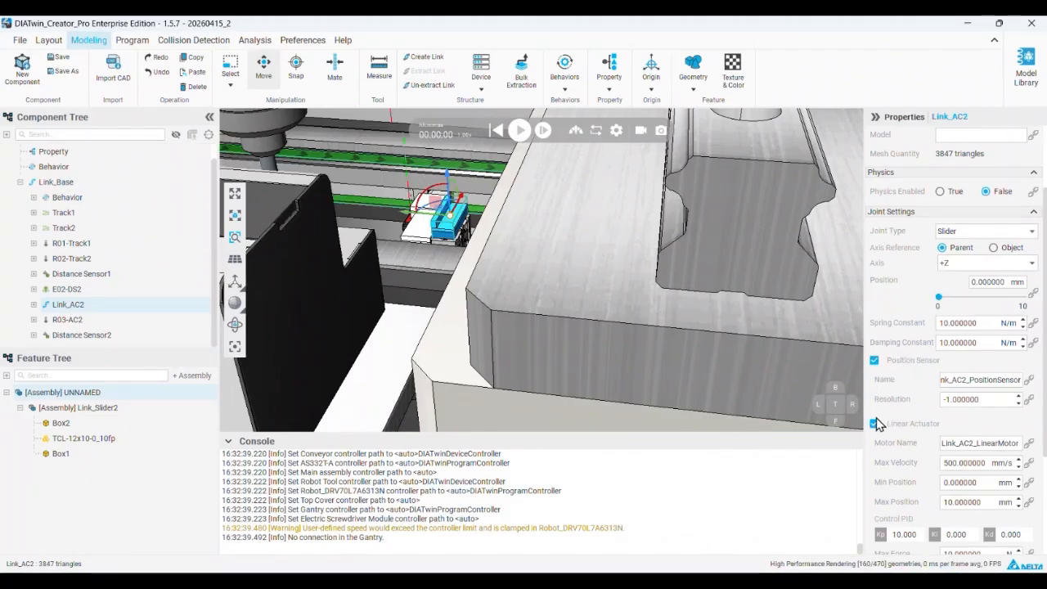
Return to the PowerPoint deck and review the air cylinder slides on Link_AC2 joint parameters and the Receiver and Air Cylinder Behavior
click(967, 24)
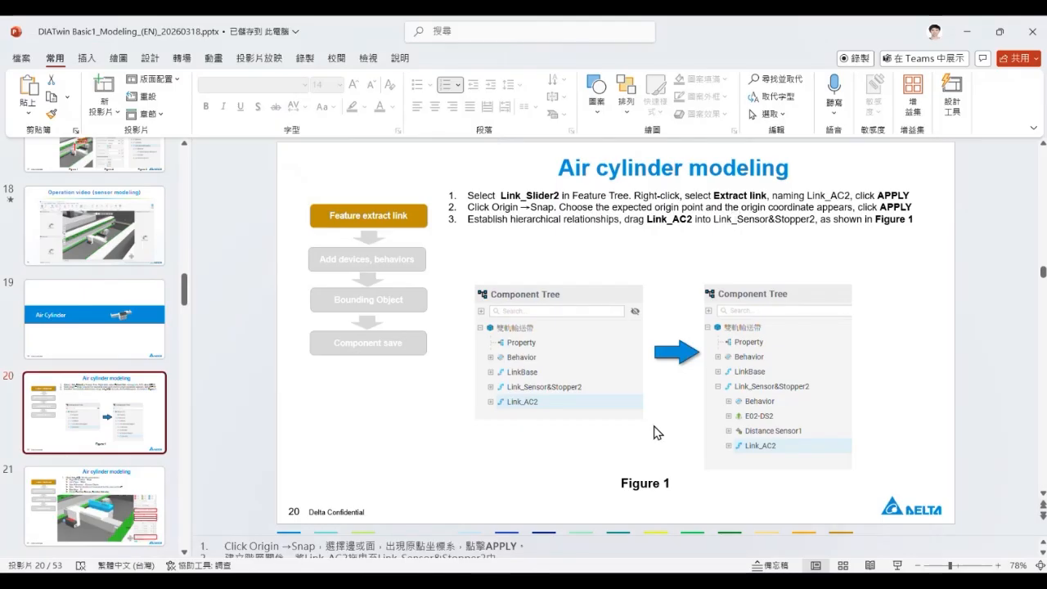
scroll(94, 376, down, 3)
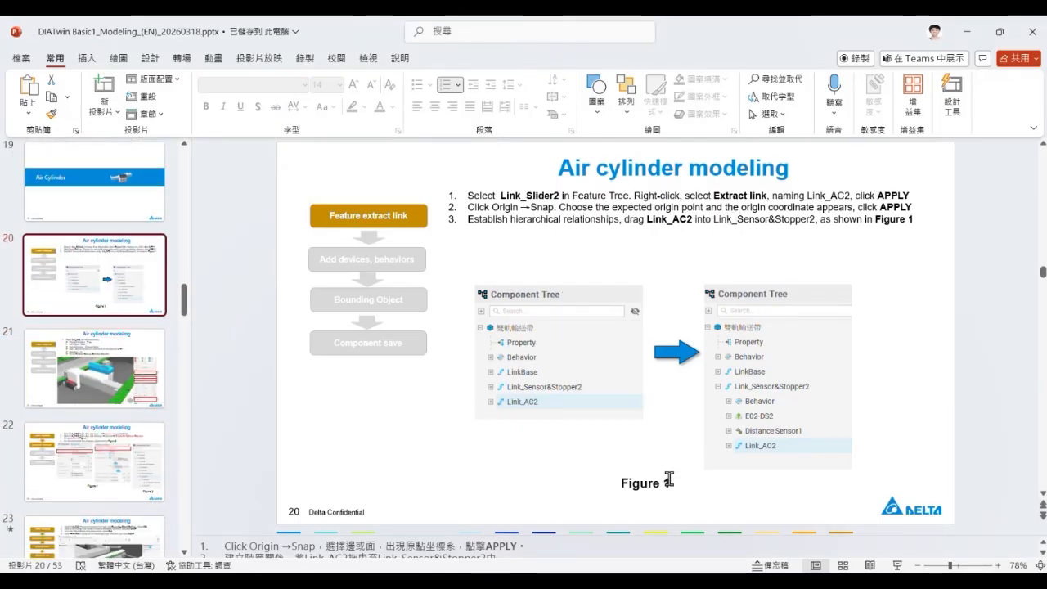
click(131, 398)
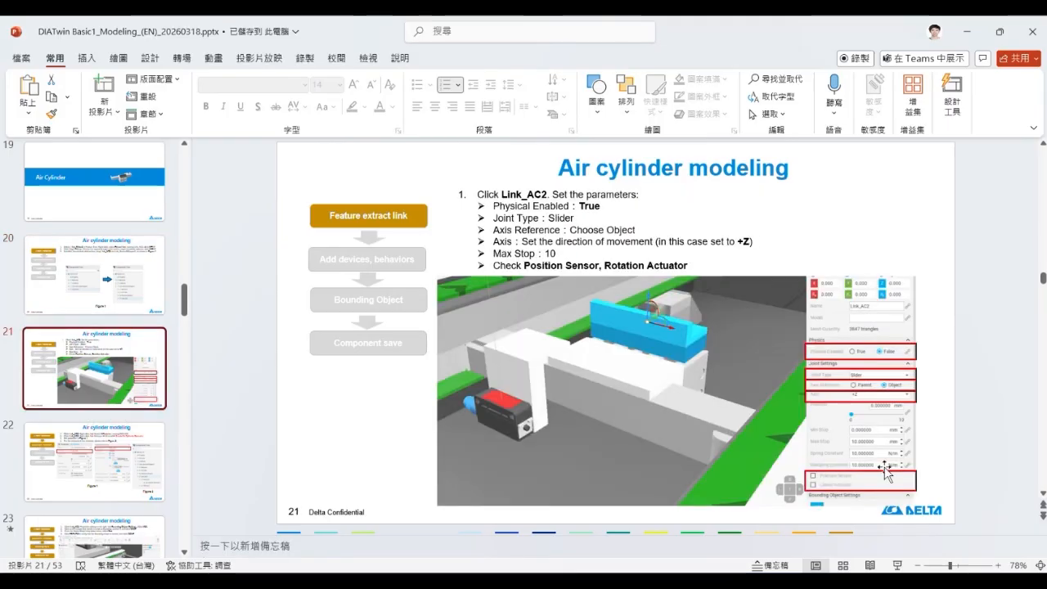
click(140, 473)
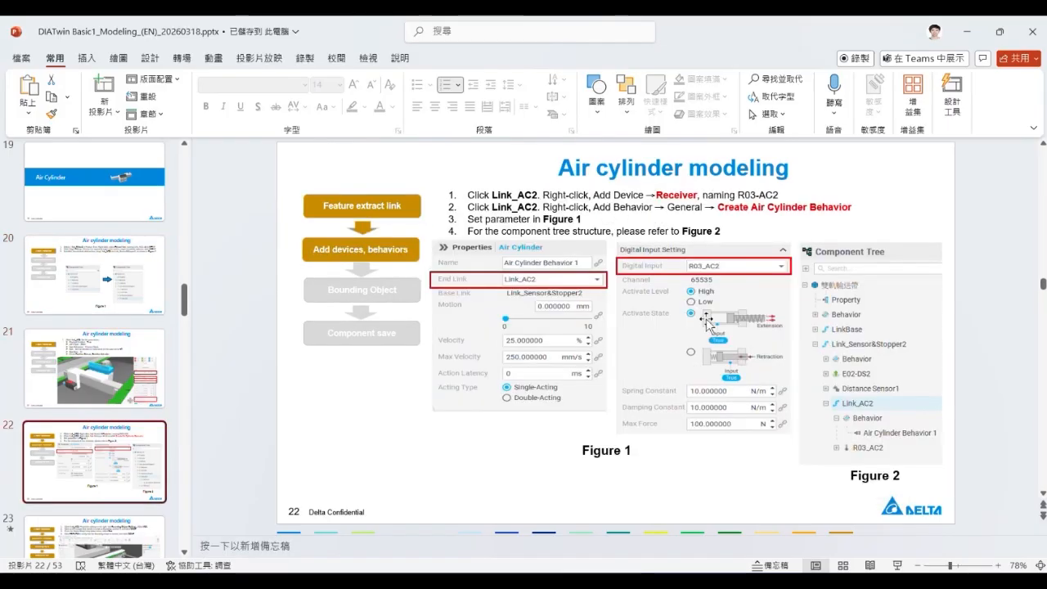
Highlight "Create Air Cylinder Behavior" and the Receiver device name in the air cylinder modeling instructions
drag(717, 206, 852, 207)
drag(656, 195, 694, 196)
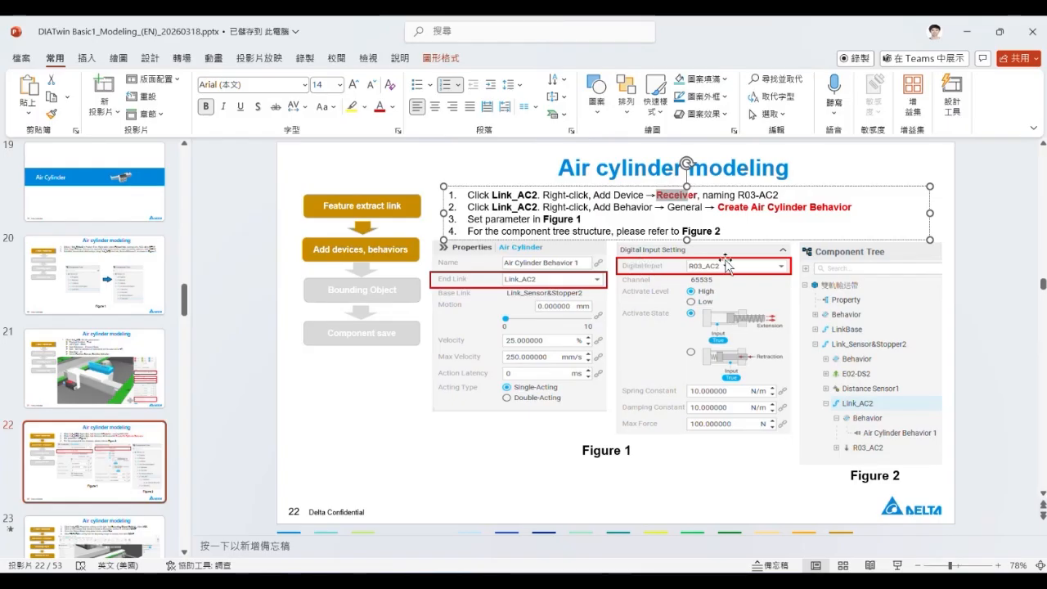
click(10, 416)
Browse ahead to the "03 Product (Main assembly)" section and show the "Main assembly modeling" slide
scroll(95, 381, down, 7)
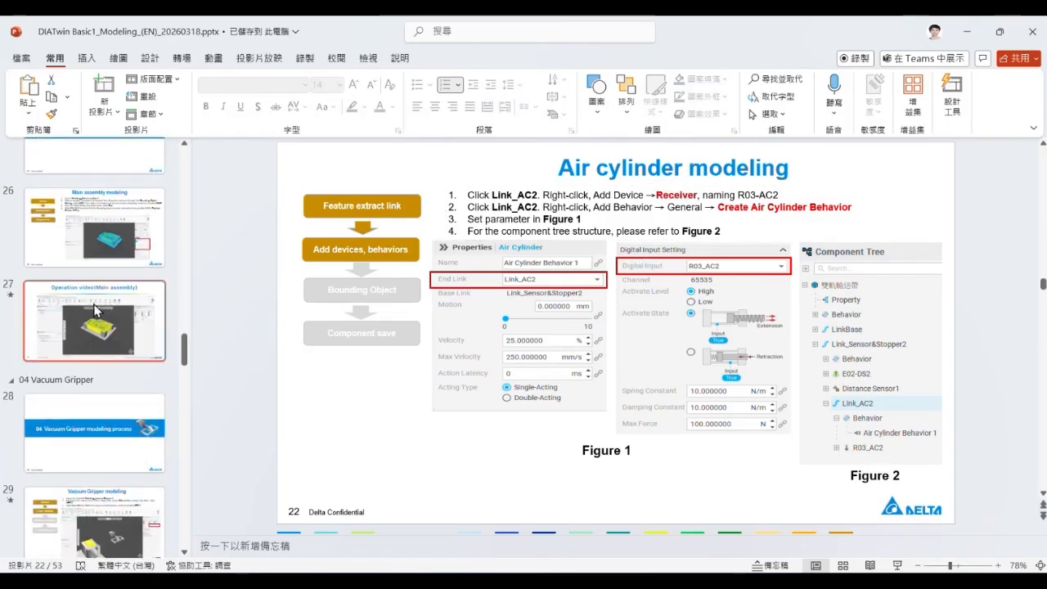
scroll(96, 311, up, 2)
click(107, 242)
click(131, 297)
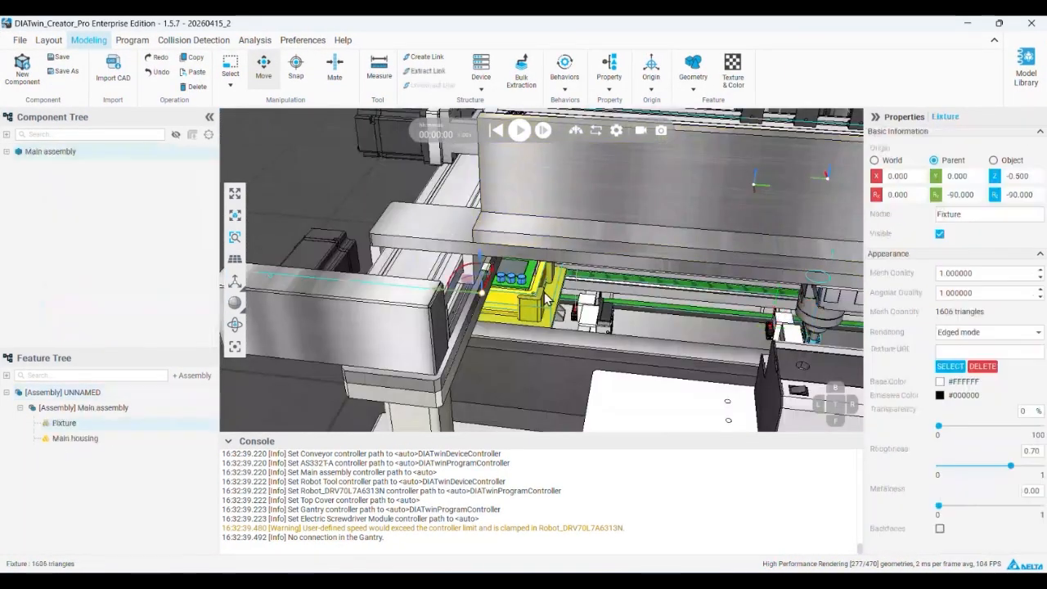
Switch to DIATwin Creator, disable physics for the Main assembly component, run the simulation briefly, and reset it
click(824, 314)
click(986, 290)
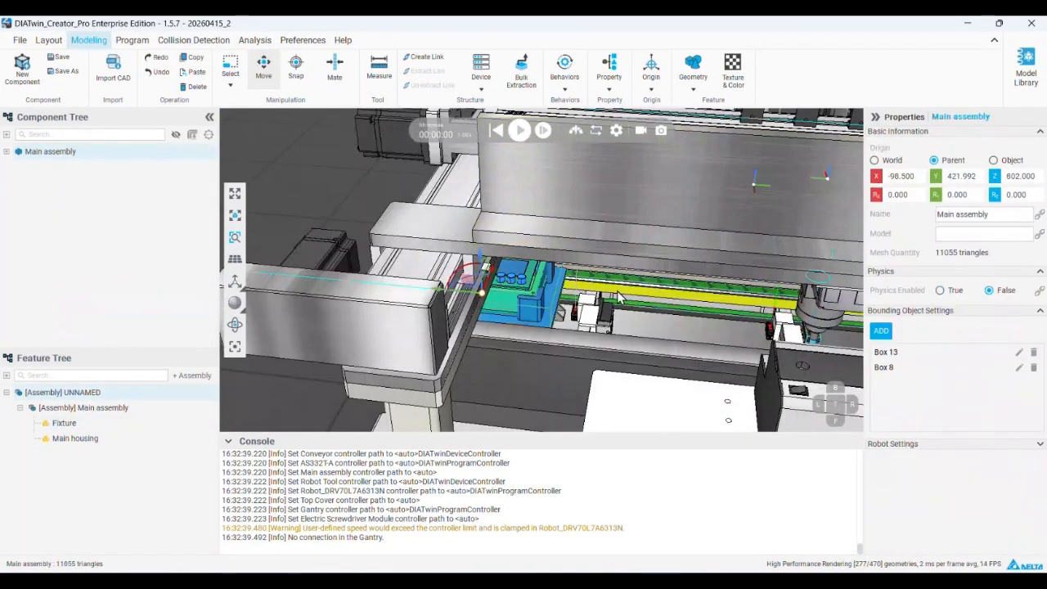
click(521, 130)
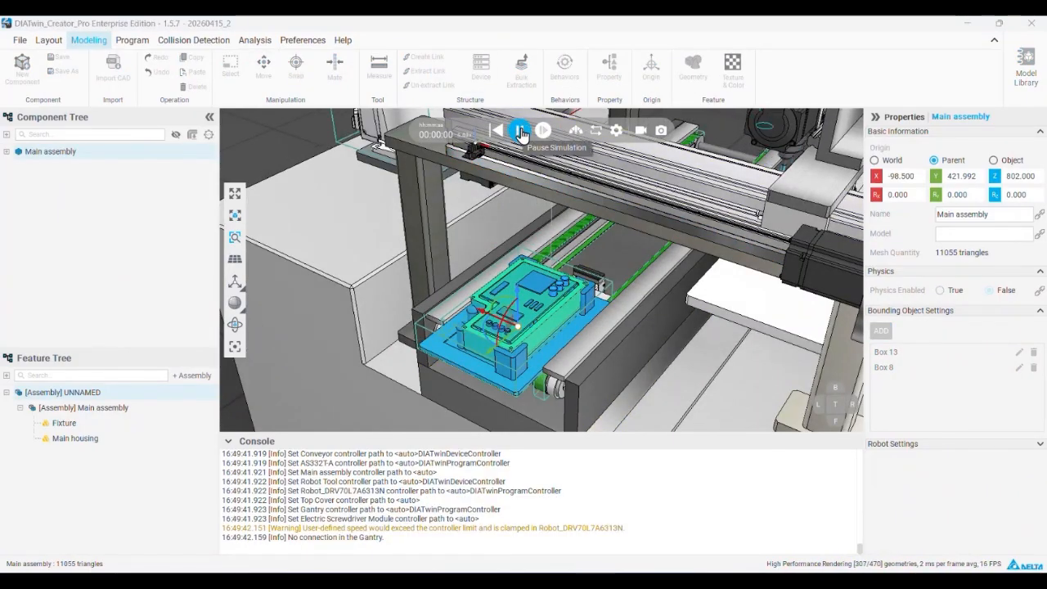
click(521, 131)
click(497, 133)
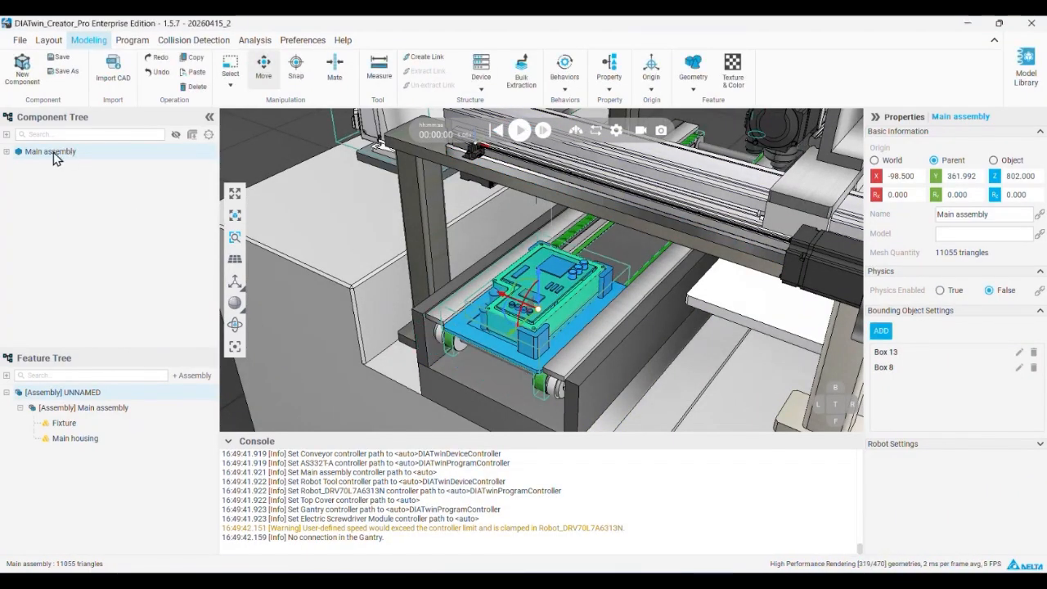
Enable physics for the Main assembly component, run the simulation to watch it on the conveyor, and reset the simulation
click(956, 290)
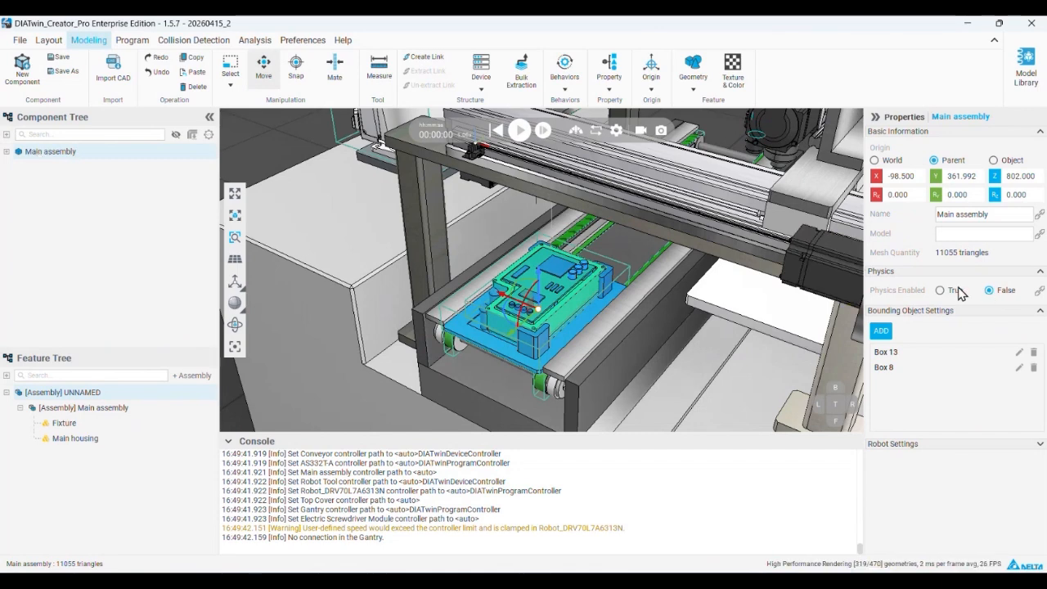
click(516, 131)
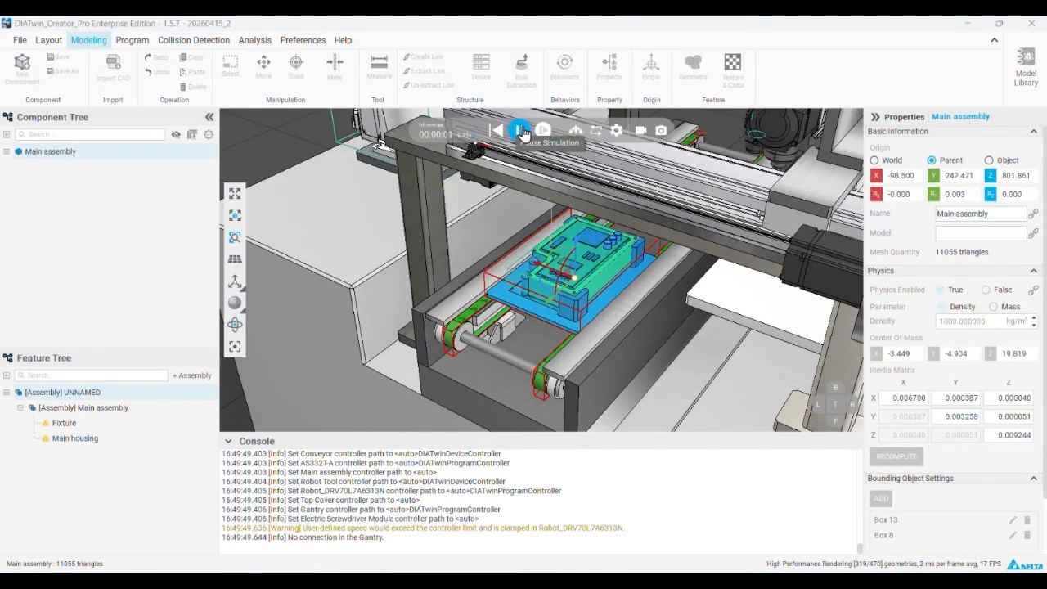
click(517, 131)
click(498, 131)
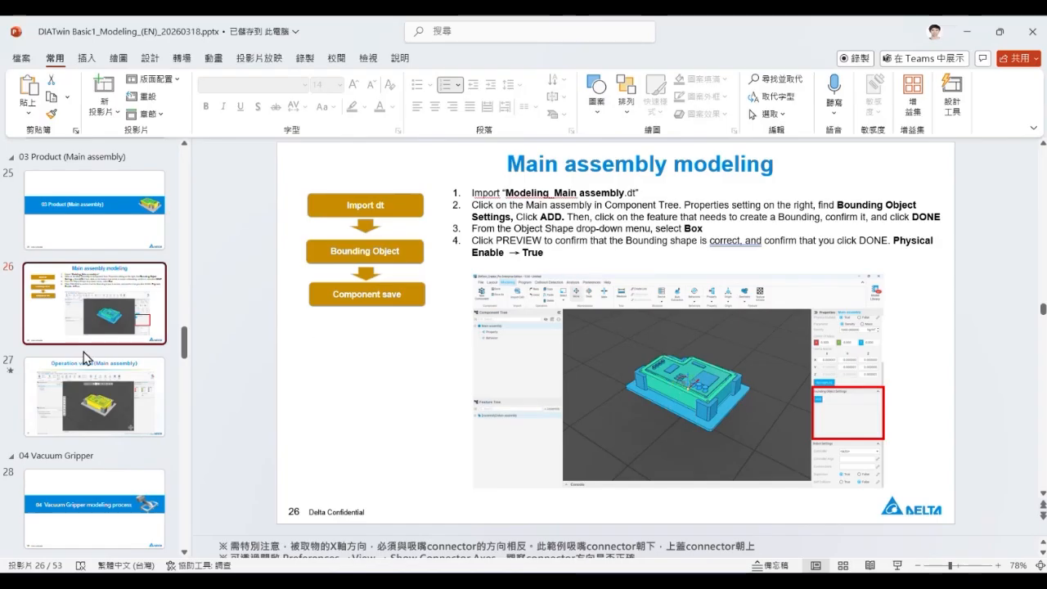
Return to the PowerPoint deck, show the "Operation video(Main assembly)" slide, and browse on to the Vacuum Gripper section
scroll(81, 356, down, 1)
click(82, 327)
scroll(96, 319, down, 1)
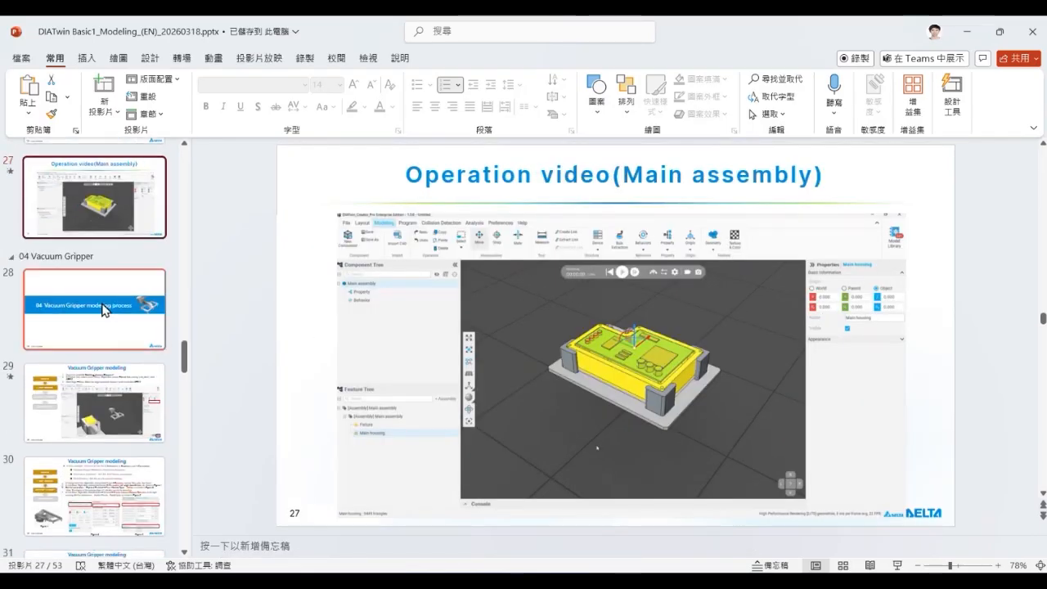
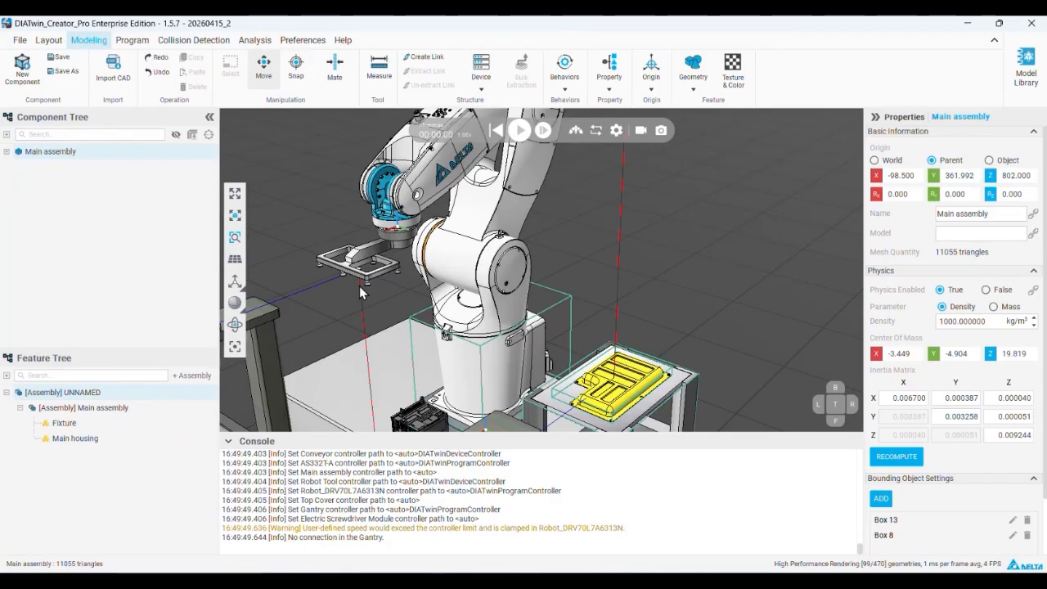
Inspect the properties of Connector1 on the Robot Tool gripper and of Connector1 on the Top Cover
click(359, 286)
double_click(55, 197)
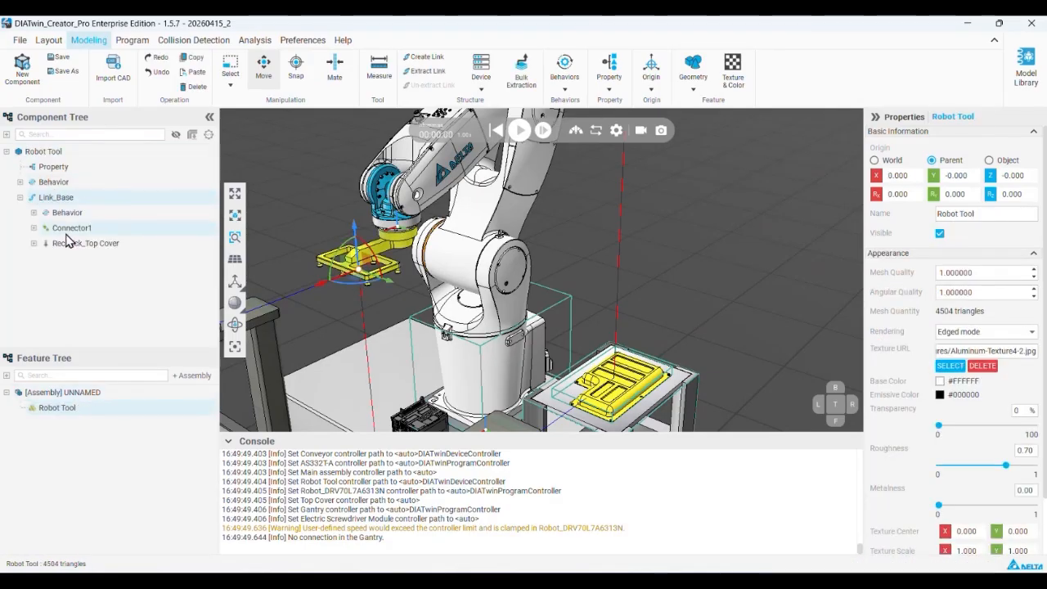
click(72, 228)
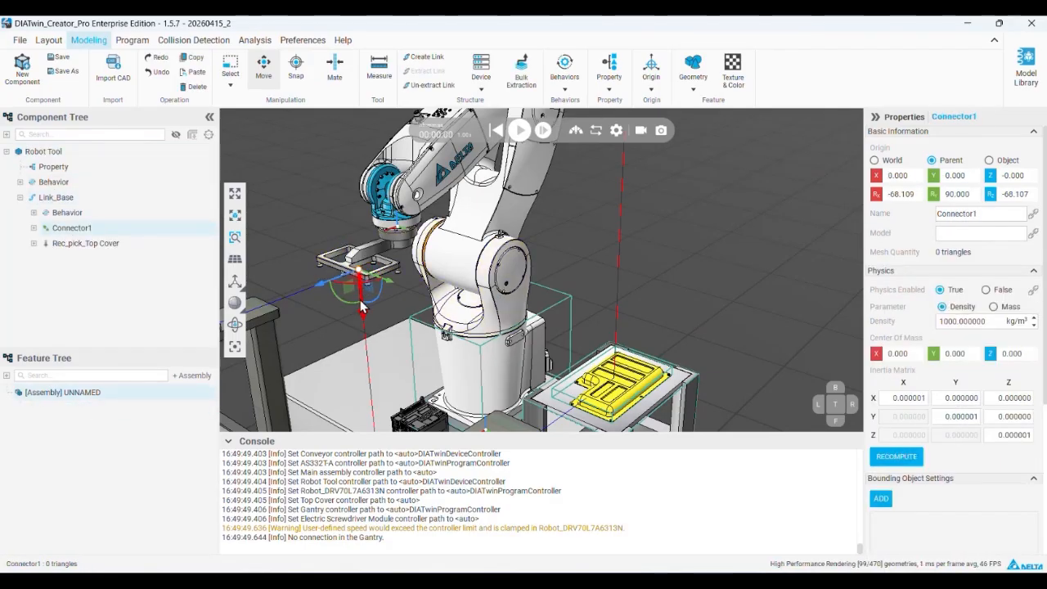
click(628, 395)
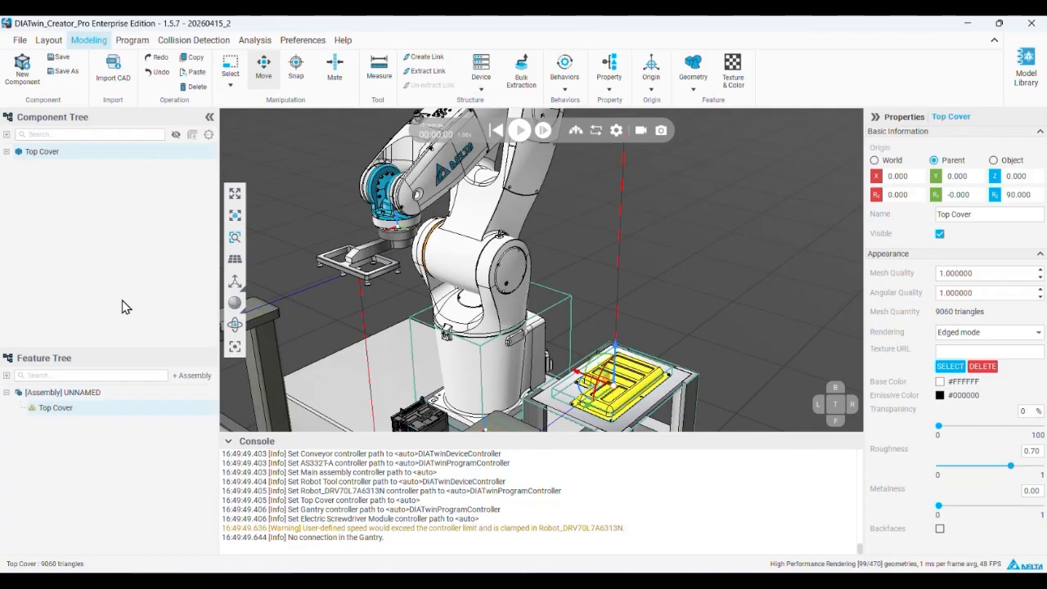
click(8, 152)
click(61, 197)
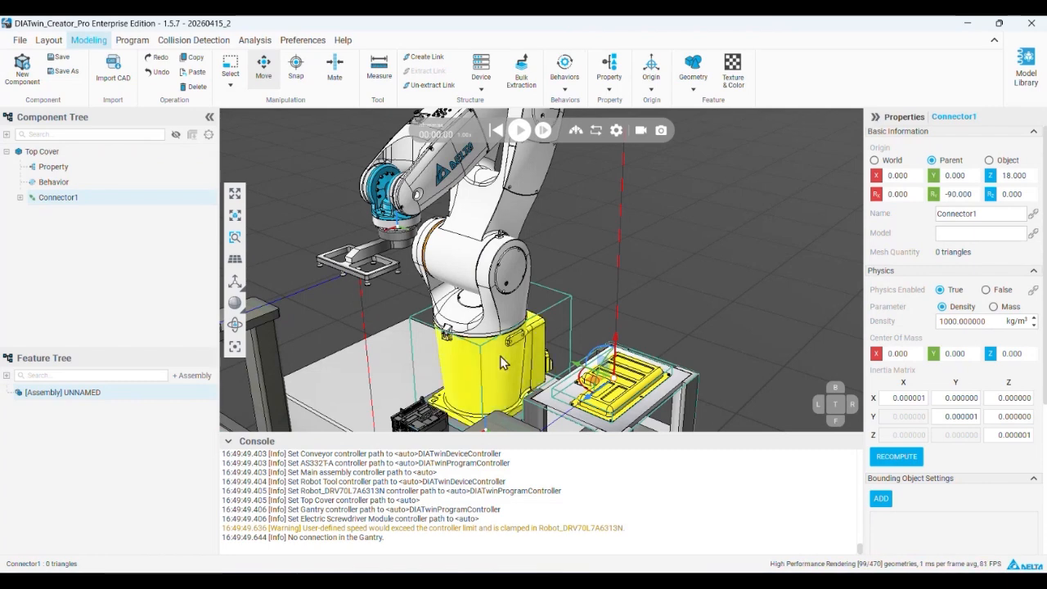
Return to the PowerPoint deck and show the "Vacuum Gripper modeling" slide about the slot interface and tool frame container
click(967, 23)
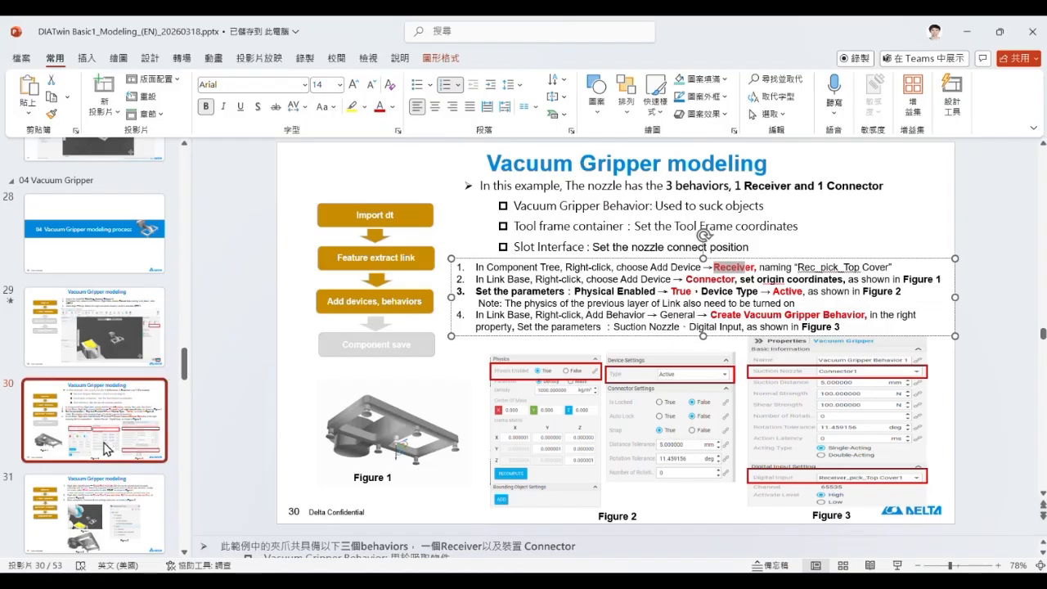
click(121, 499)
scroll(127, 483, down, 2)
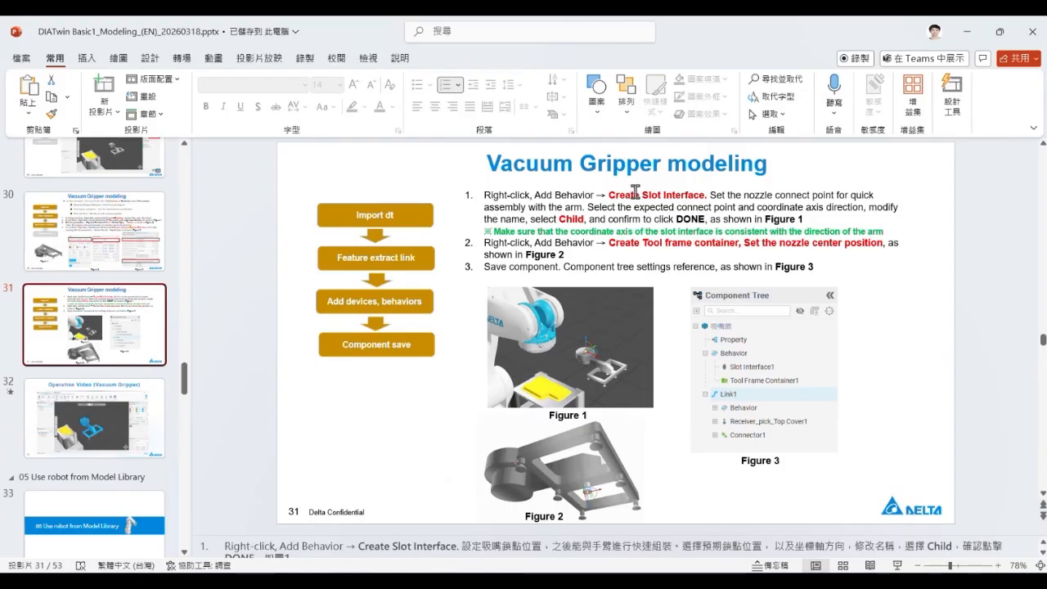
Switch to DIATwin Creator and inspect Slot Interface1 among the Electric Screwdriver Module's behaviors
click(568, 581)
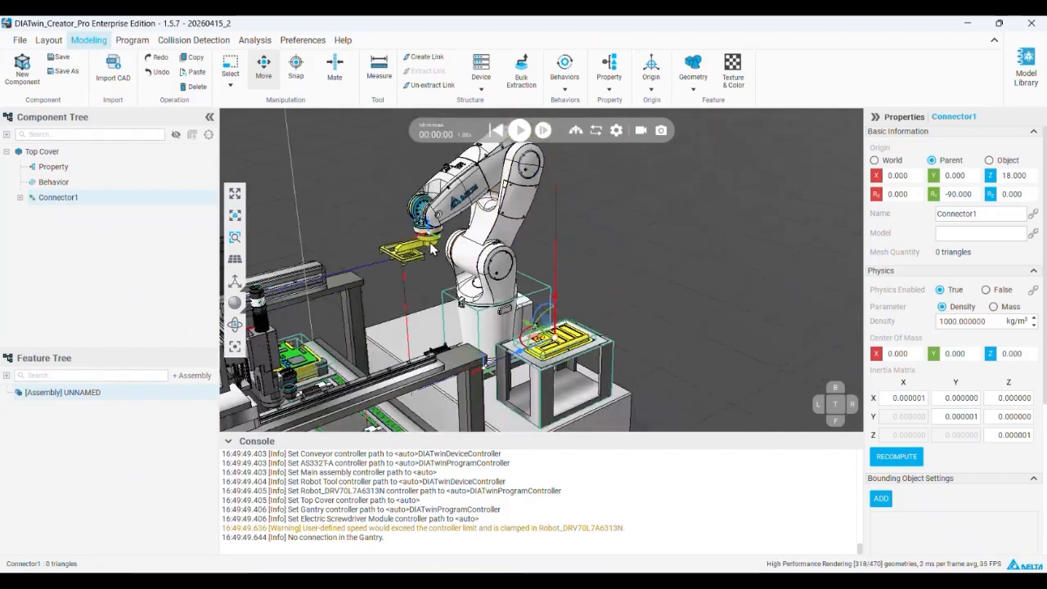
right_drag(441, 224, 311, 238)
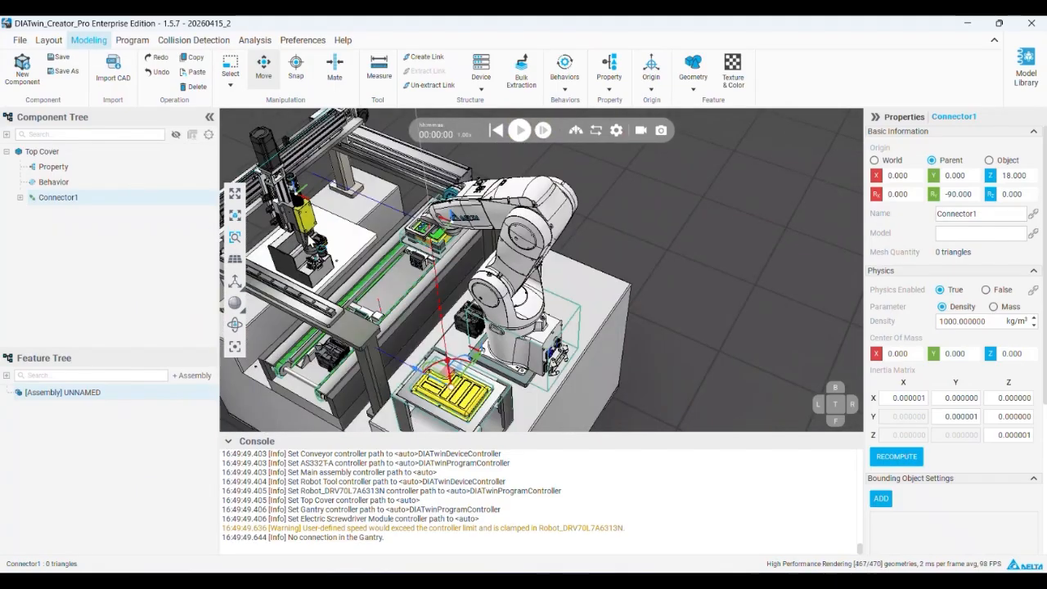
scroll(335, 235, up, 5)
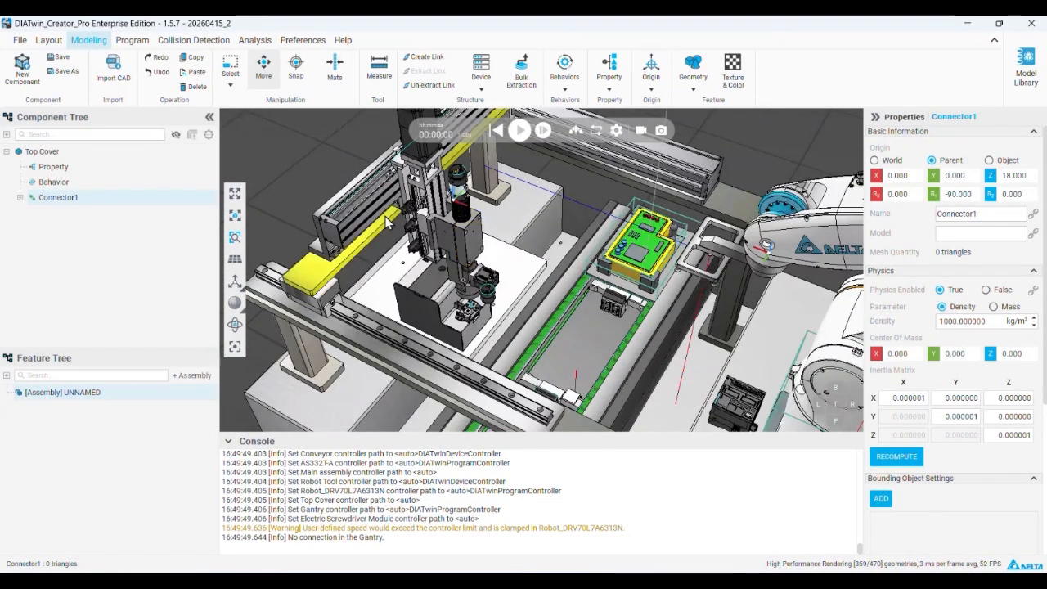
click(462, 236)
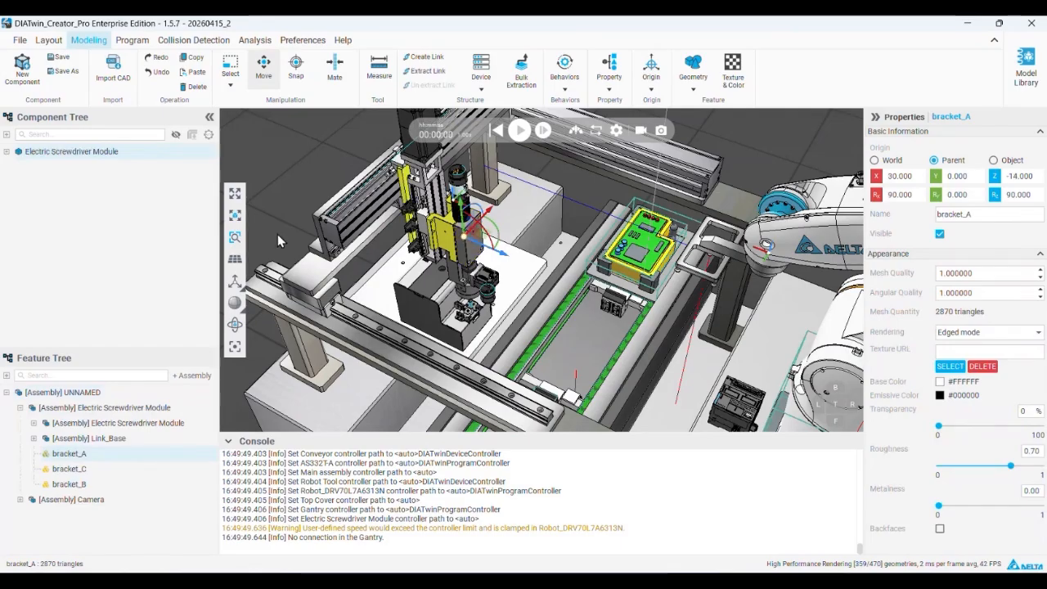
click(7, 152)
click(20, 182)
click(76, 200)
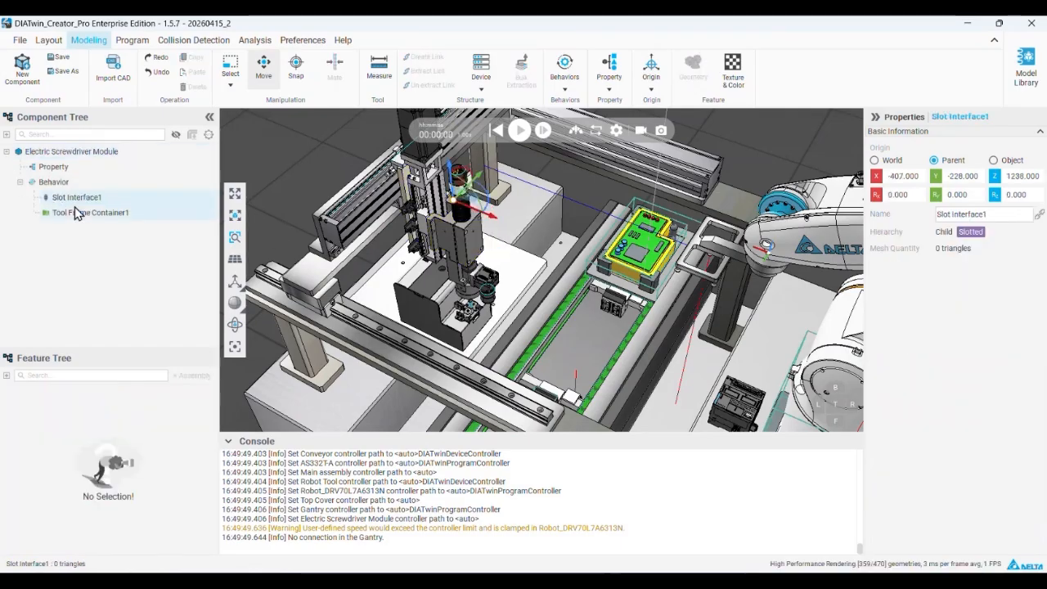
Recheck the slide in PowerPoint, return to DIATwin Creator, and inspect Tool Frame Container1 and its Create Tool Frame option
click(969, 24)
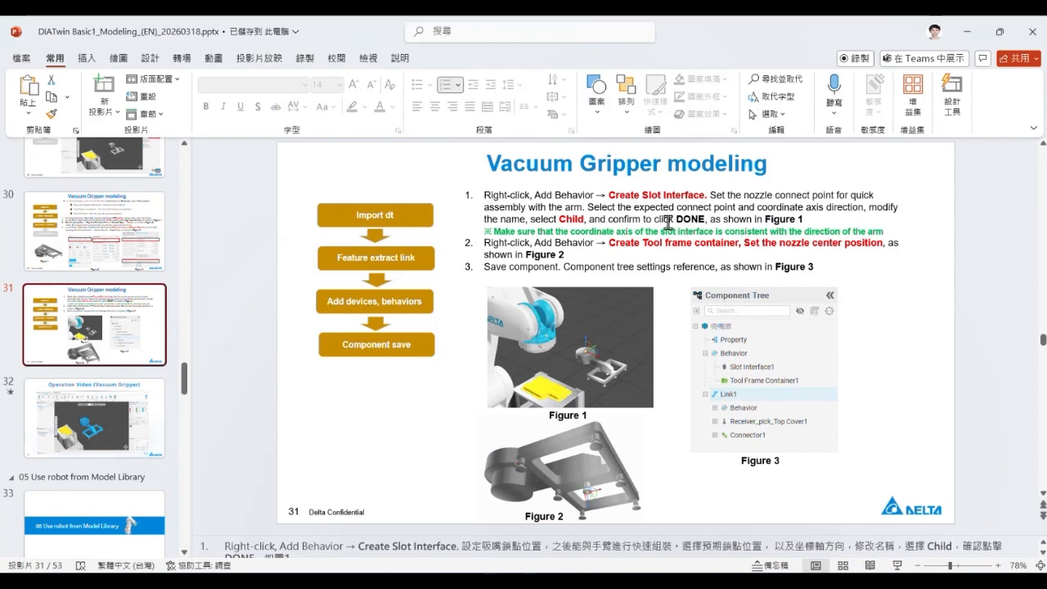
key(alt+Tab)
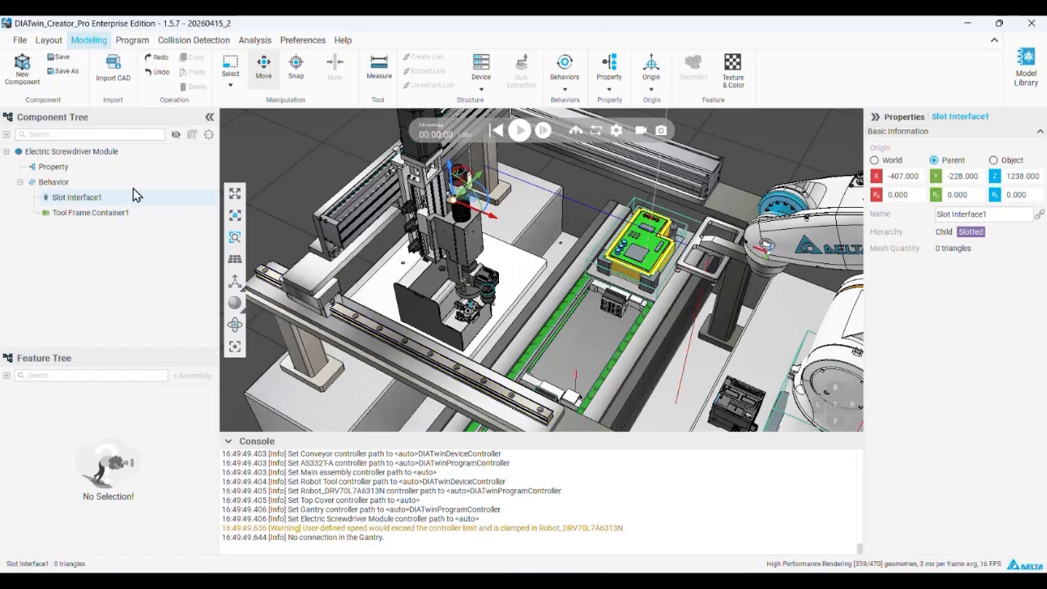
click(90, 212)
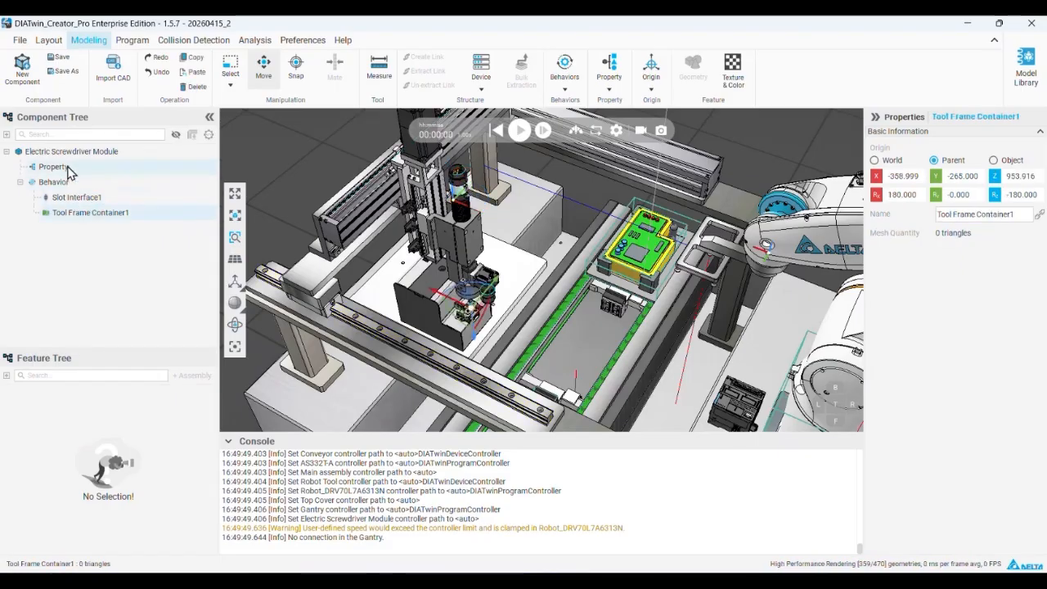
right_click(92, 218)
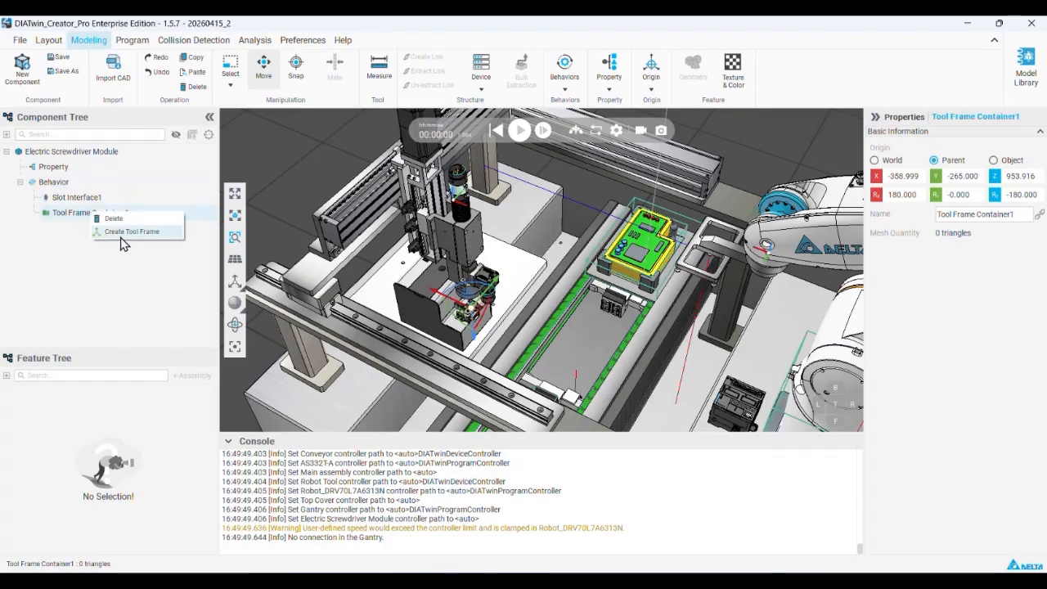
click(104, 235)
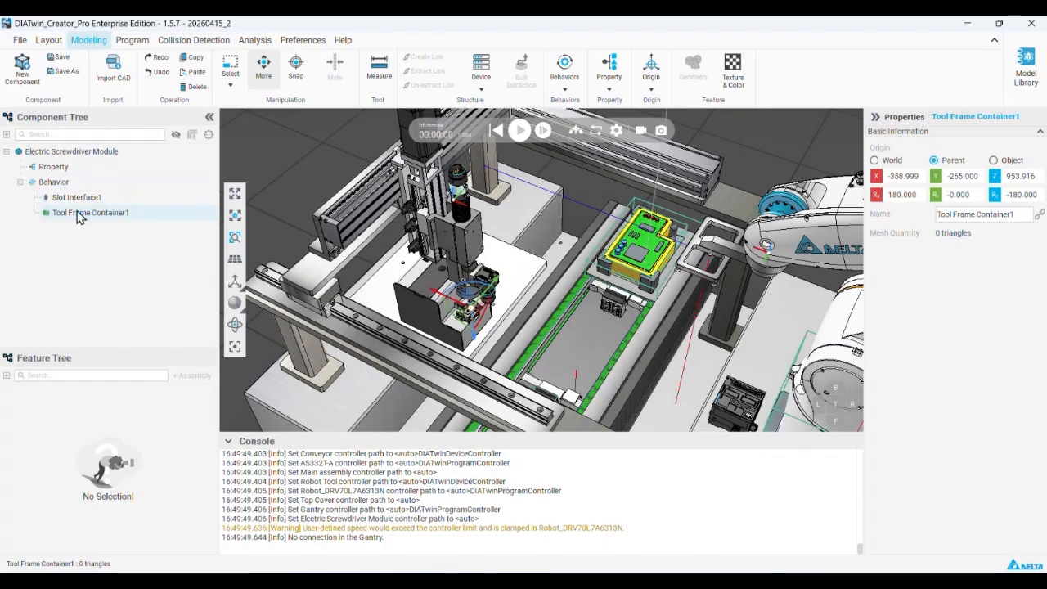
Jog Robot_DRV70L7A6313N freehand in its program using the Slot-Parent-1 Tool Frame Container1 as the tool frame
click(131, 40)
click(164, 65)
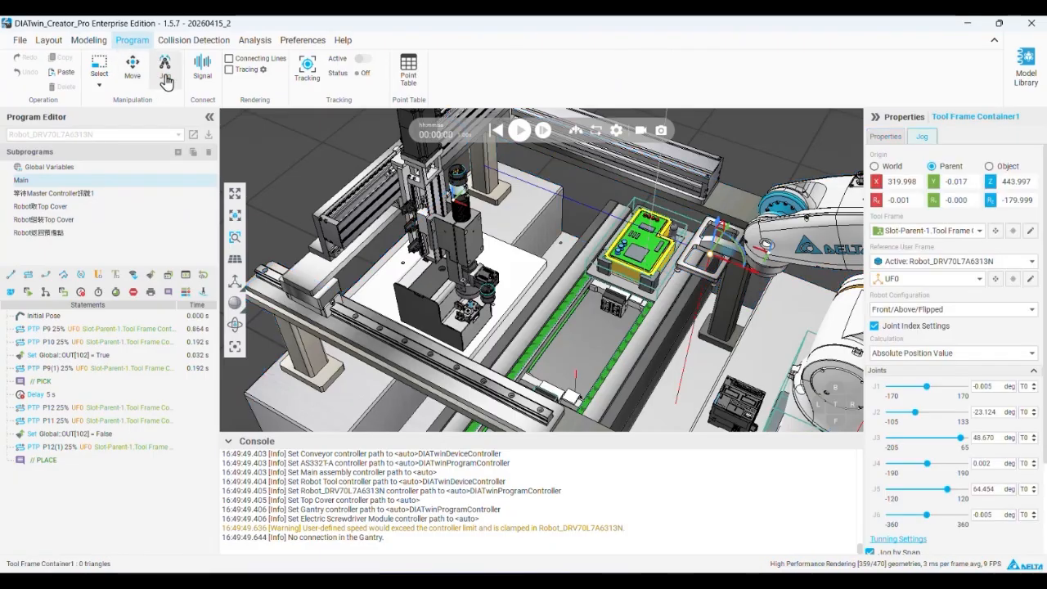
click(949, 233)
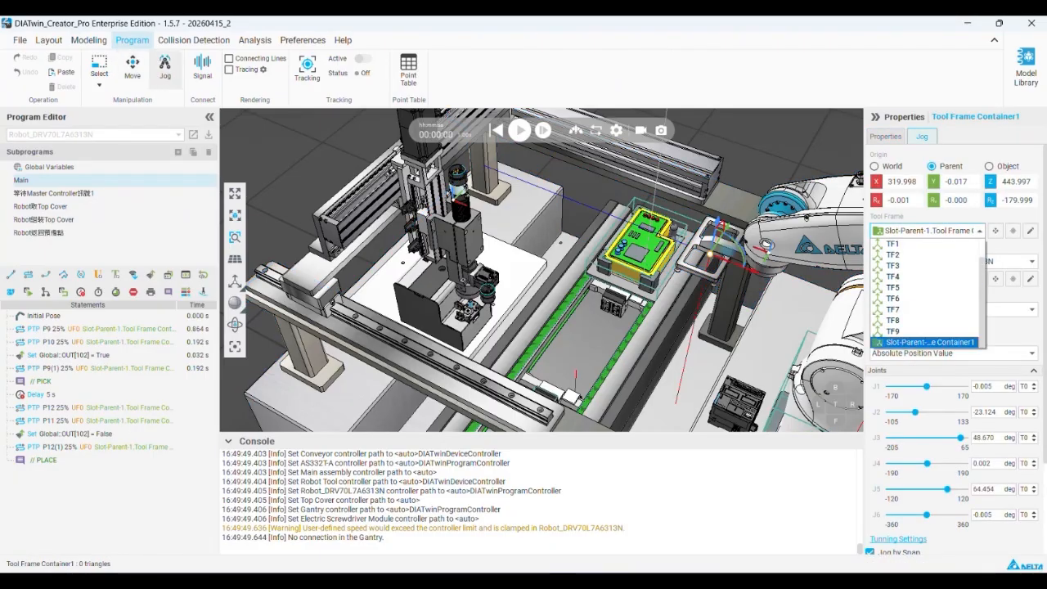
click(928, 342)
right_drag(719, 256, 732, 192)
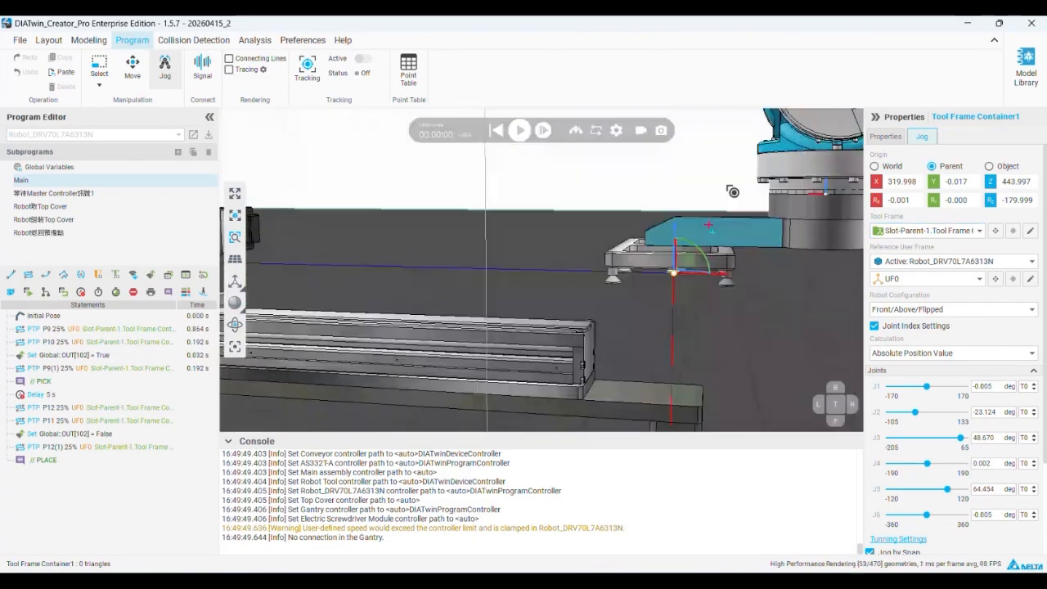
drag(685, 260, 656, 318)
mouse_move(638, 295)
right_down()
mouse_move(605, 351)
mouse_move(634, 294)
right_up()
drag(643, 330, 573, 324)
right_drag(572, 294, 446, 362)
middle_drag(446, 362, 654, 343)
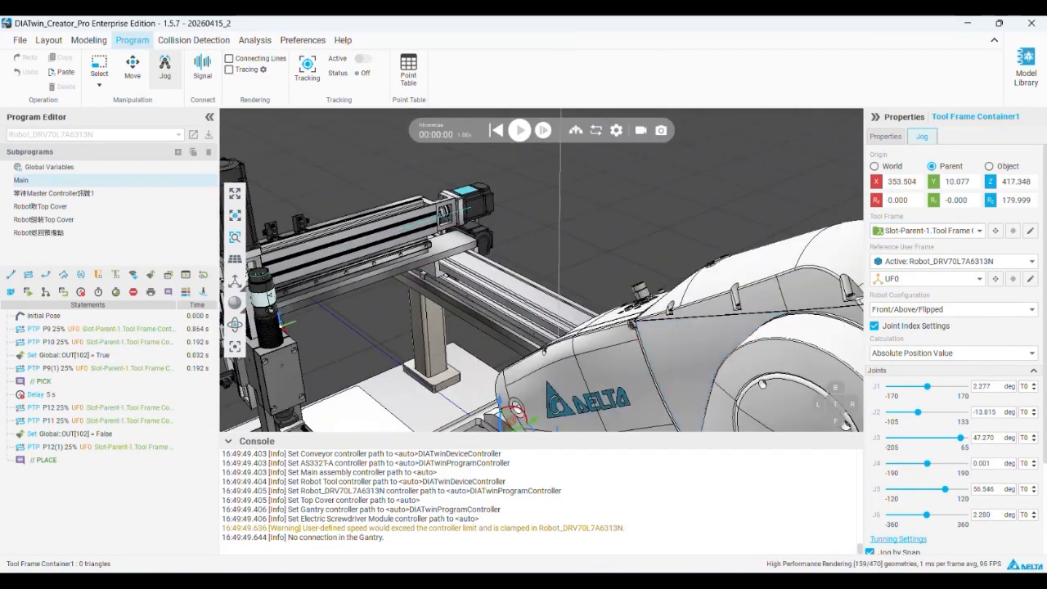
Switch the program to Gantry and start jogging it with Slot Interface1's Tool Frame Container1 as the tool frame
click(165, 69)
click(121, 134)
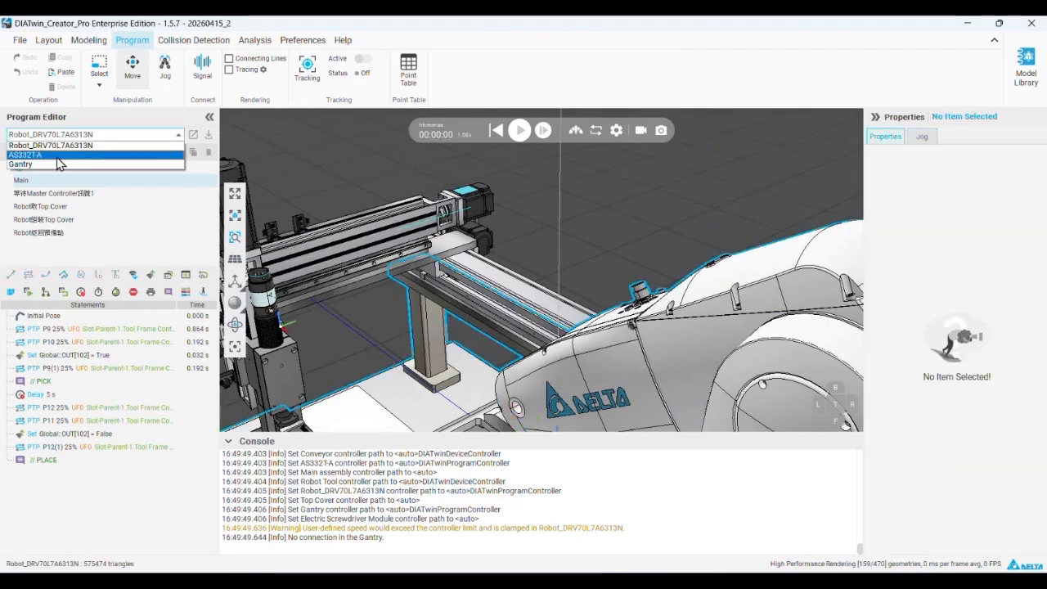
click(59, 164)
click(166, 69)
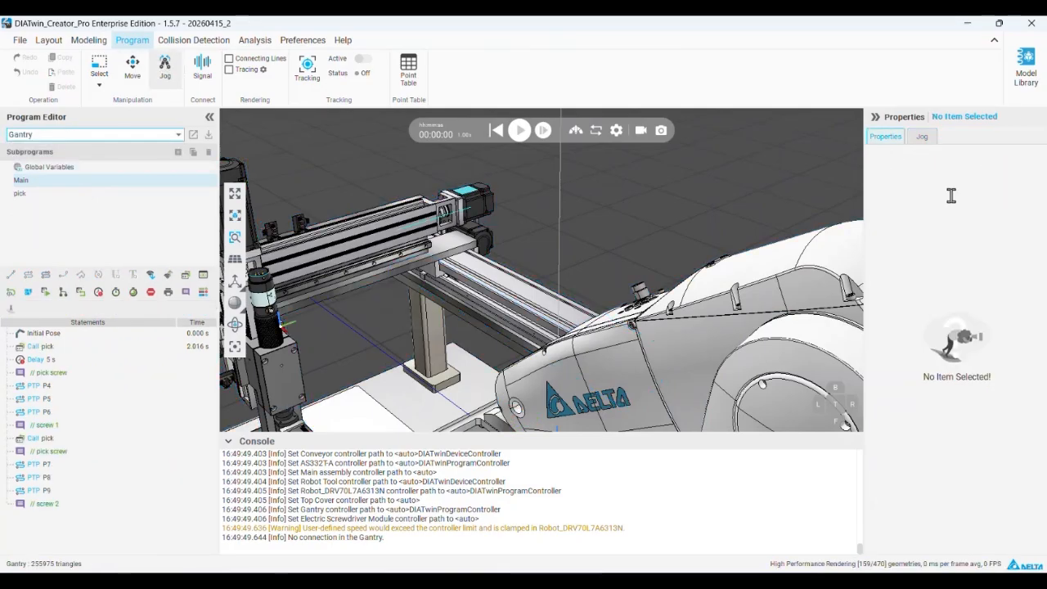
click(937, 251)
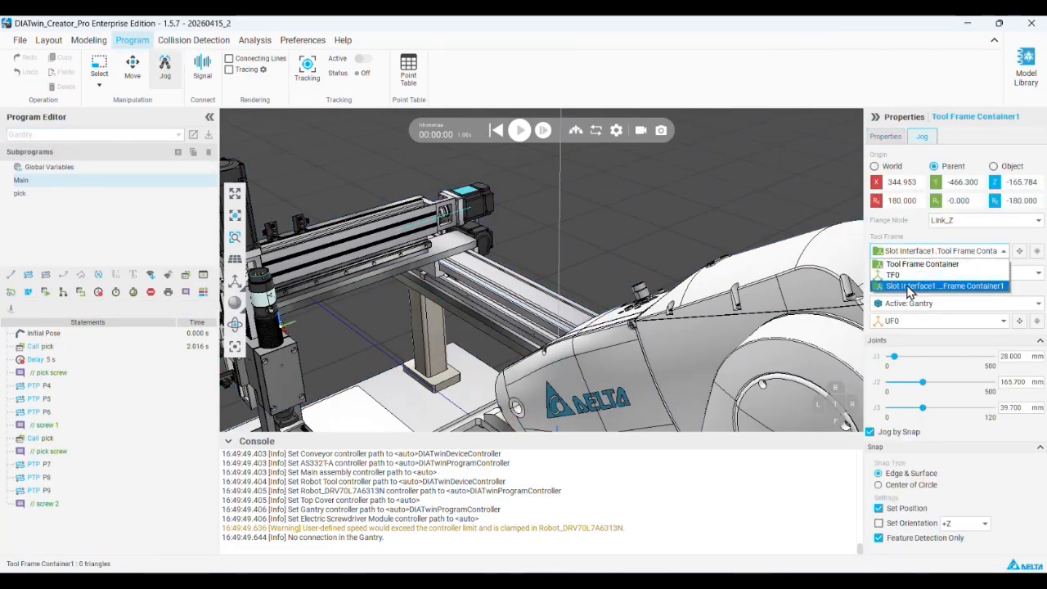
click(941, 281)
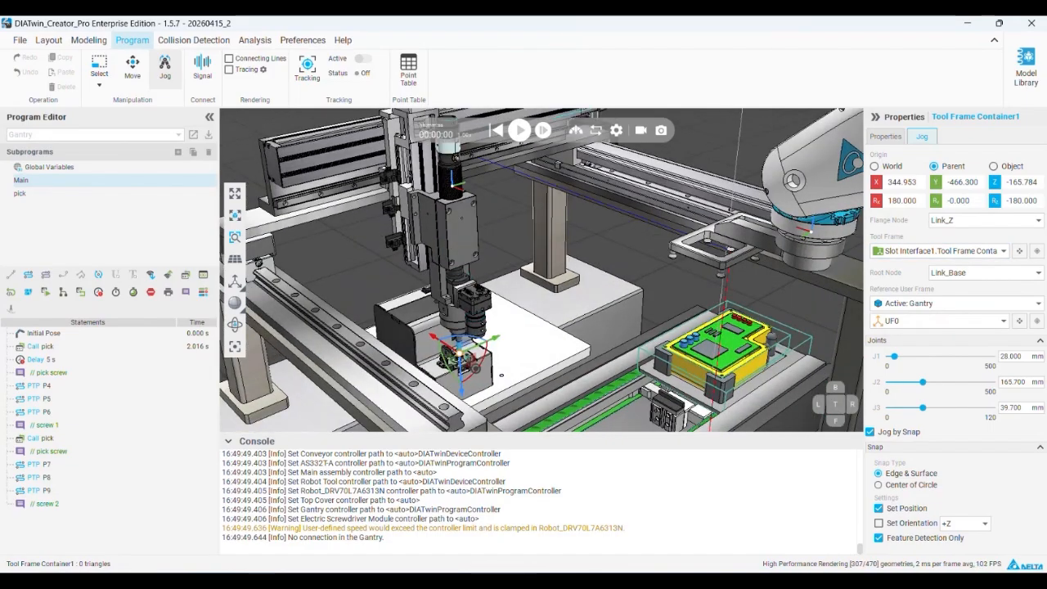
Jog the gantry's screwdriver tool away freehand, and snap its tool frame onto the top face of the black stepped unit
drag(462, 354, 494, 309)
scroll(472, 340, up, 2)
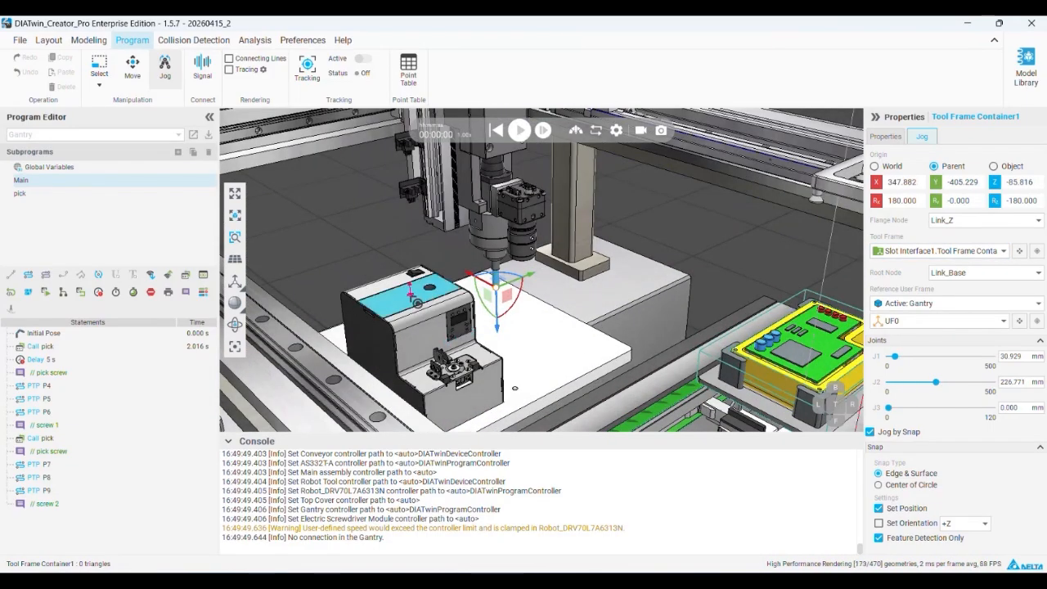
click(412, 295)
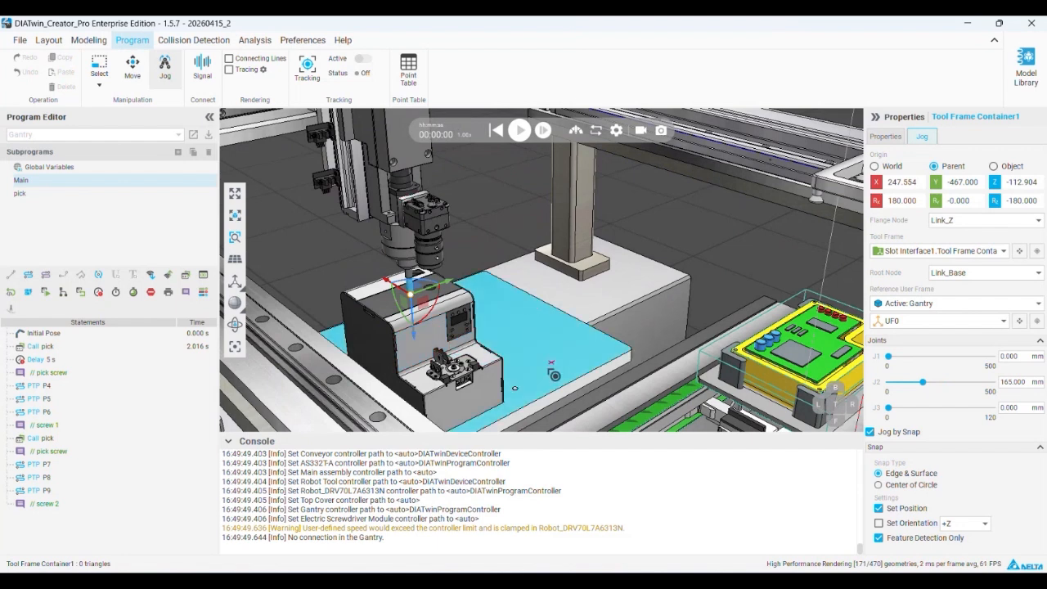
click(871, 432)
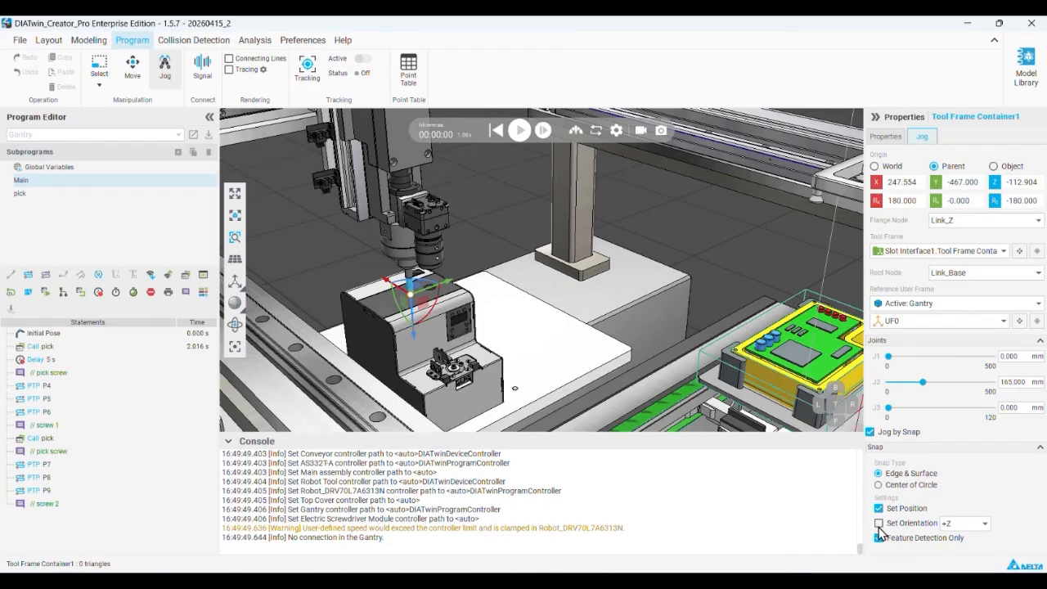
Return to the PowerPoint deck and show the "Operation Video (Vacuum Gripper)" slide
click(961, 29)
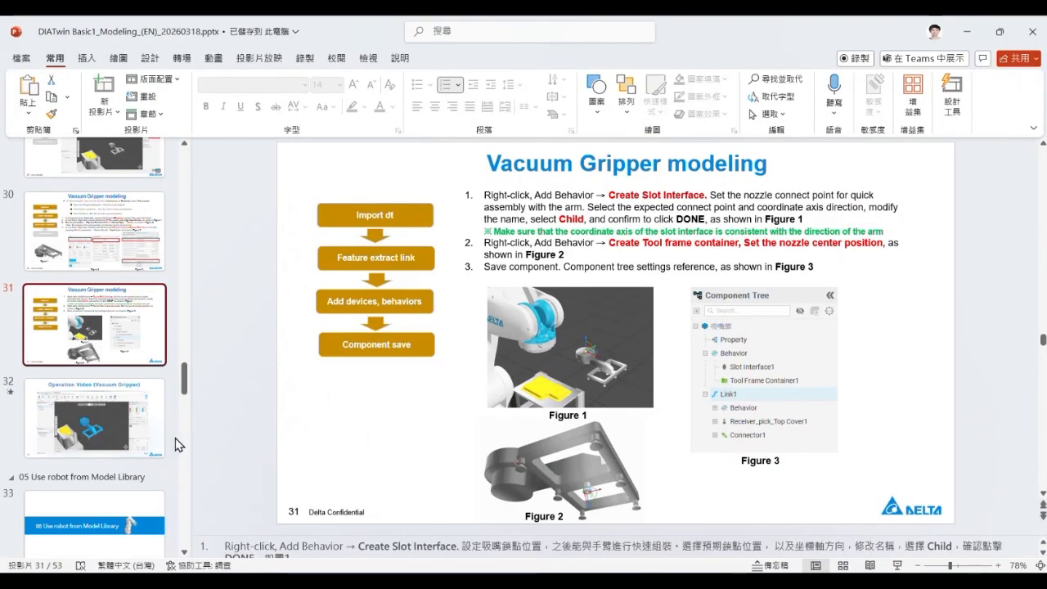
scroll(90, 327, down, 3)
click(87, 287)
Browse ahead to the gripper clamping "Precautions" slide and compare it with the "Simple Test (3) _ Low Code Program" slide
scroll(88, 318, down, 5)
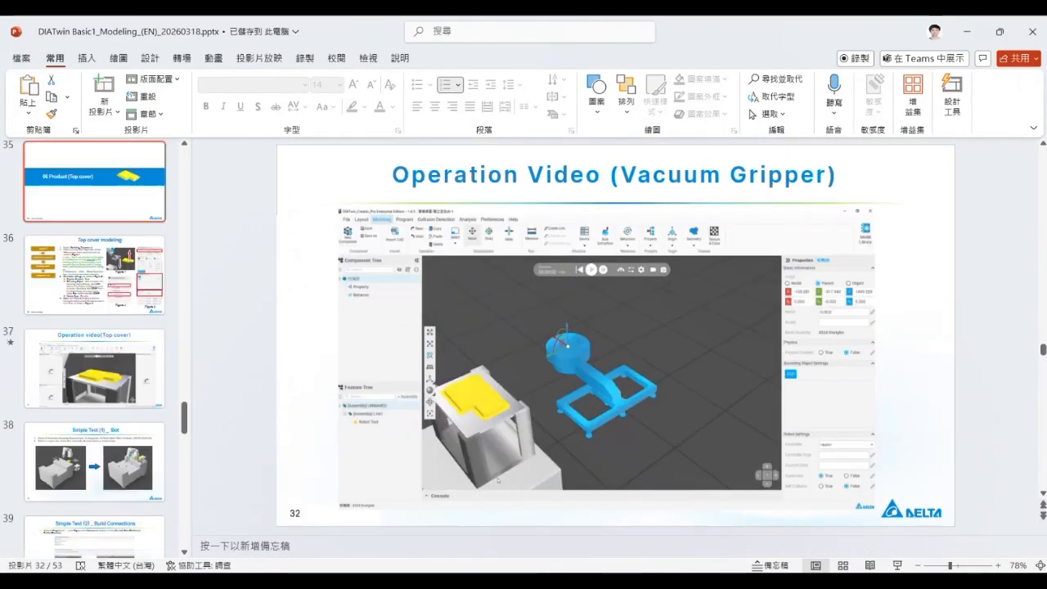
scroll(90, 327, down, 5)
click(97, 214)
click(101, 290)
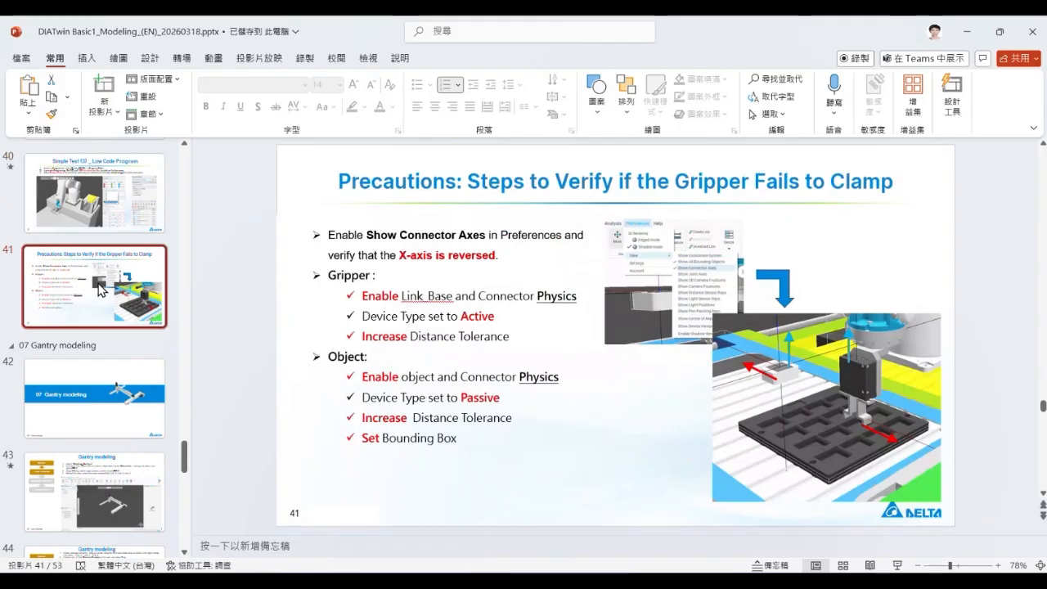
key(Up)
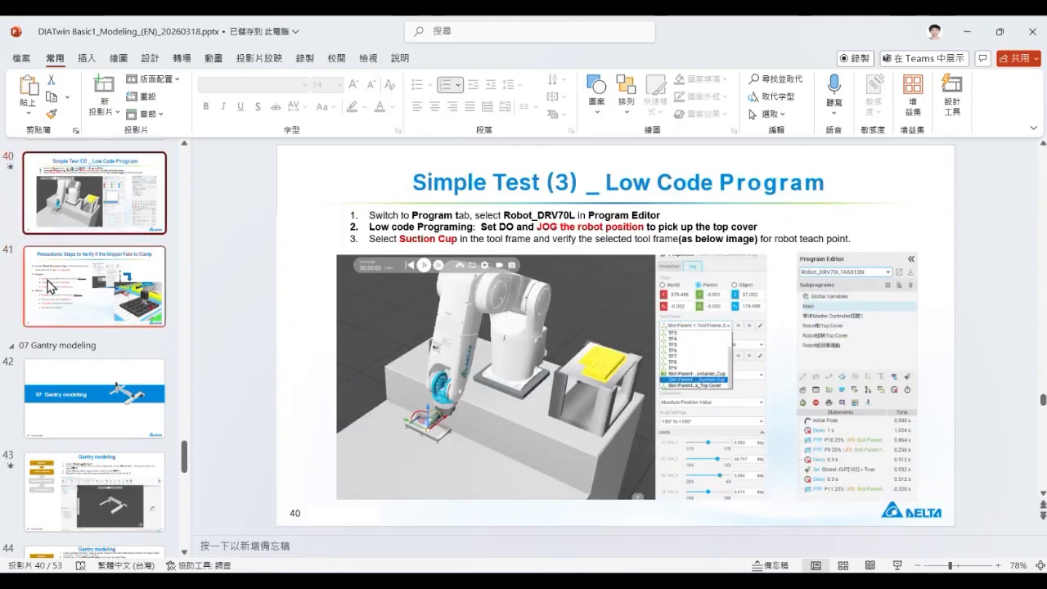
click(51, 285)
scroll(51, 286, up, 2)
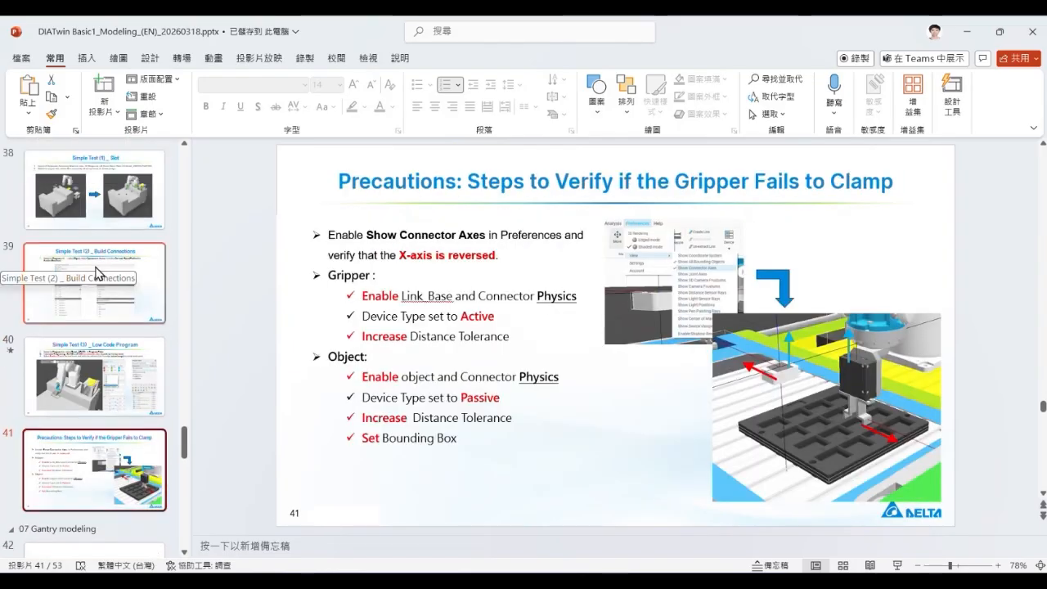
Browse on to the "07 Gantry modeling" section and show the first "Gantry modeling" slide on importing Modeling_Gantry.dt
scroll(95, 279, down, 5)
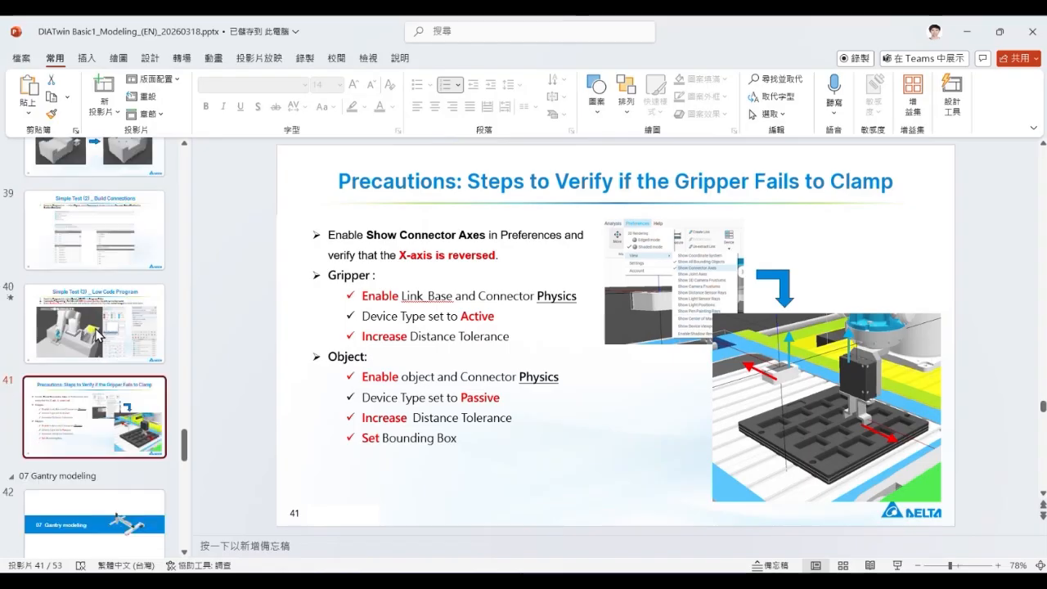
click(115, 236)
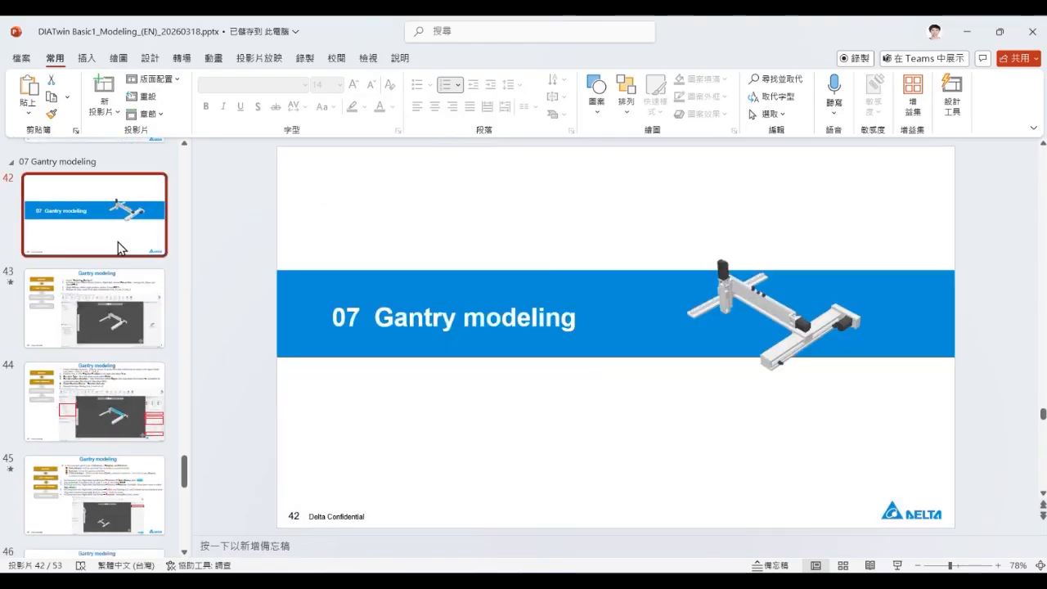
click(119, 306)
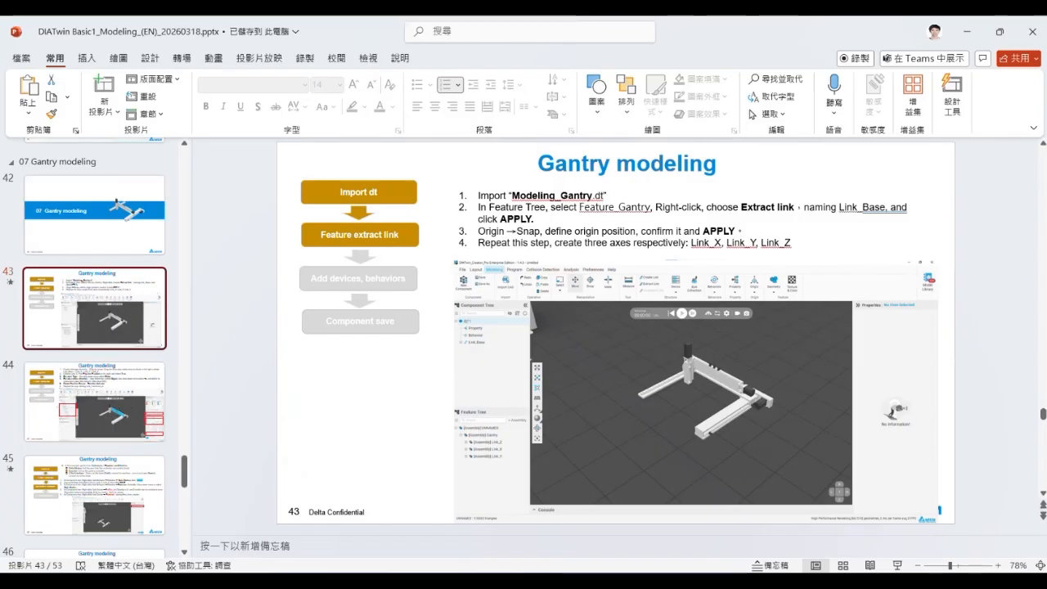
Show the "Gantry modeling" slide on link hierarchy and joint settings, and switch to DIATwin Creator to view the gantry
click(113, 424)
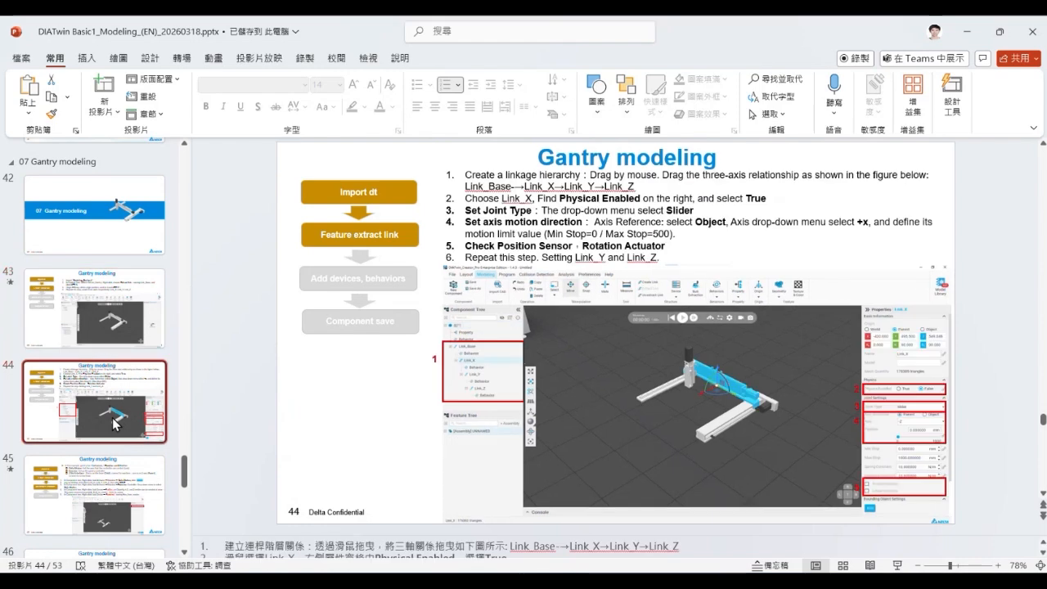
scroll(113, 423, down, 2)
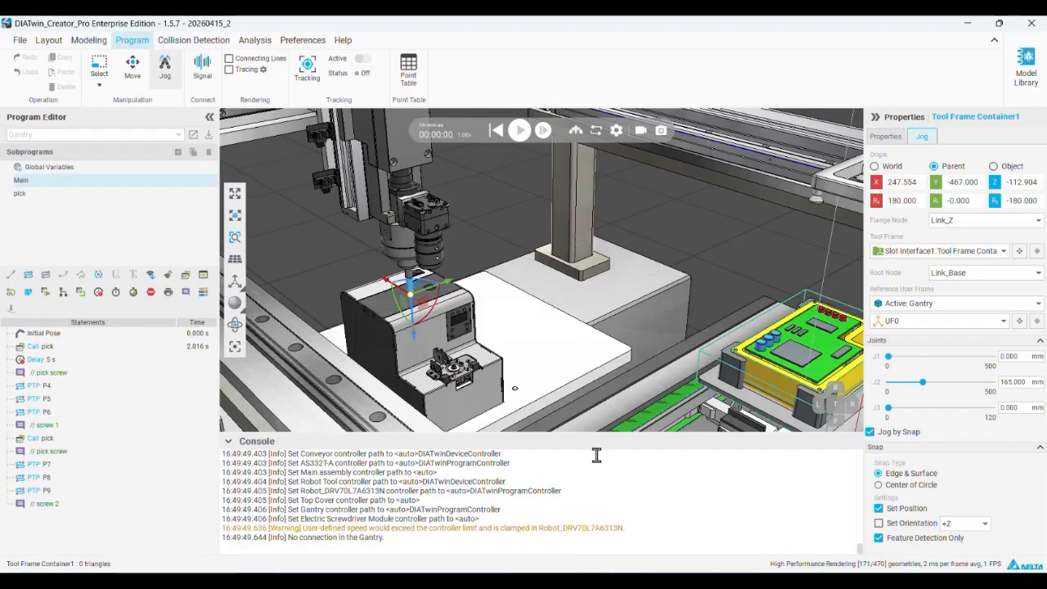
right_drag(483, 196, 413, 245)
scroll(413, 246, up, 3)
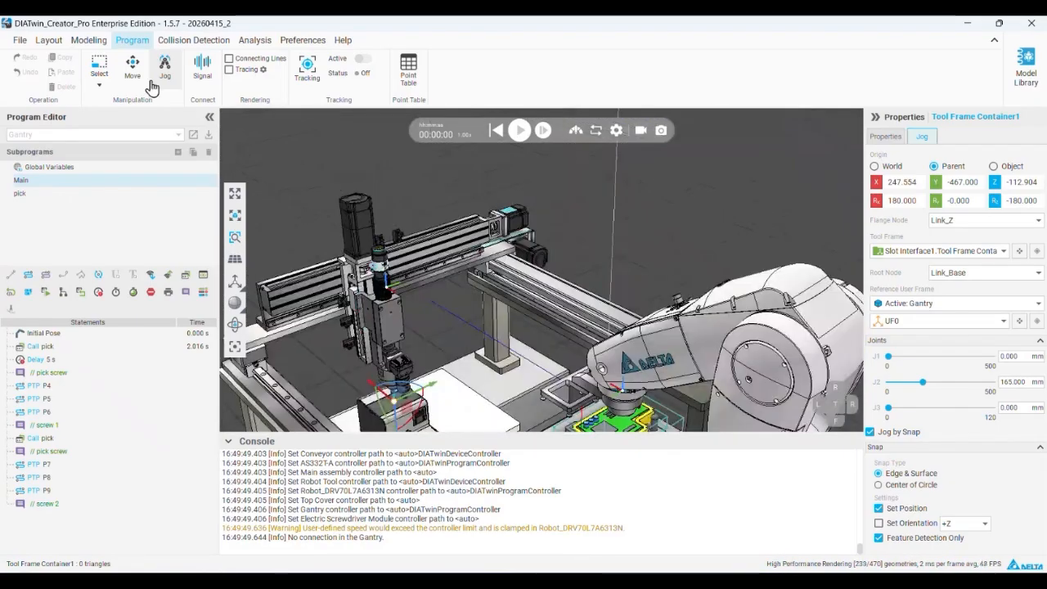
Open the Gantry component for modeling and expand its component tree to show the links under Link_Base and Link_X
click(80, 41)
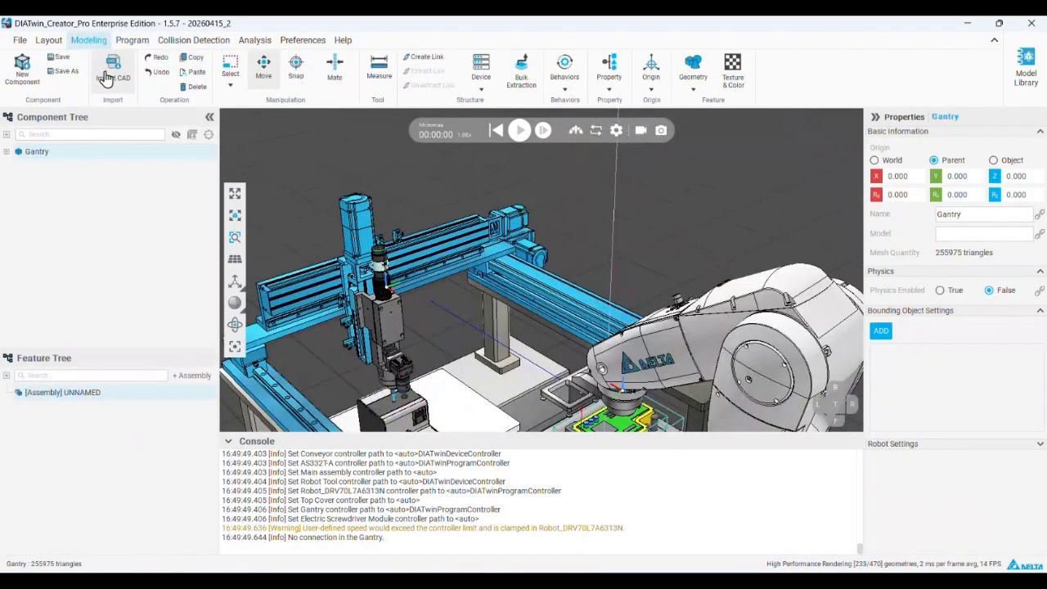
click(7, 152)
click(20, 197)
scroll(347, 288, up, 5)
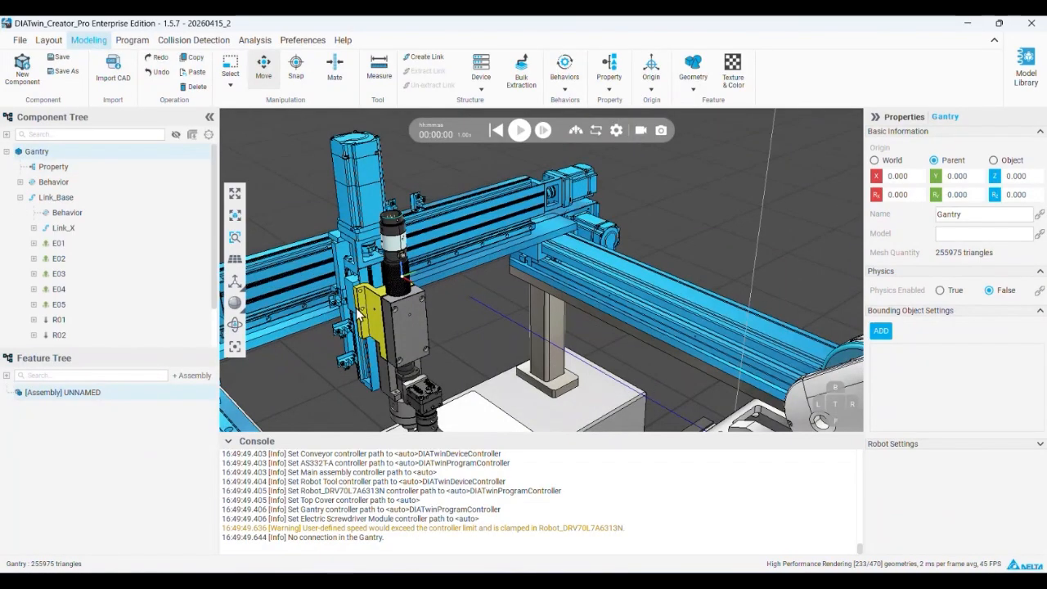
click(346, 242)
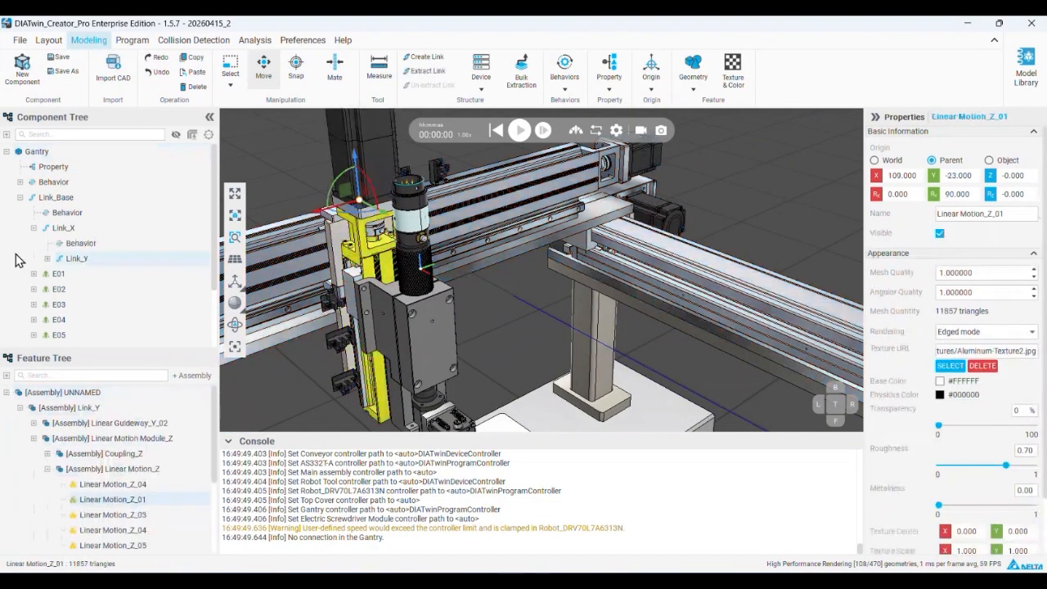
Set the joint type of Link_Y to Hinge
click(978, 329)
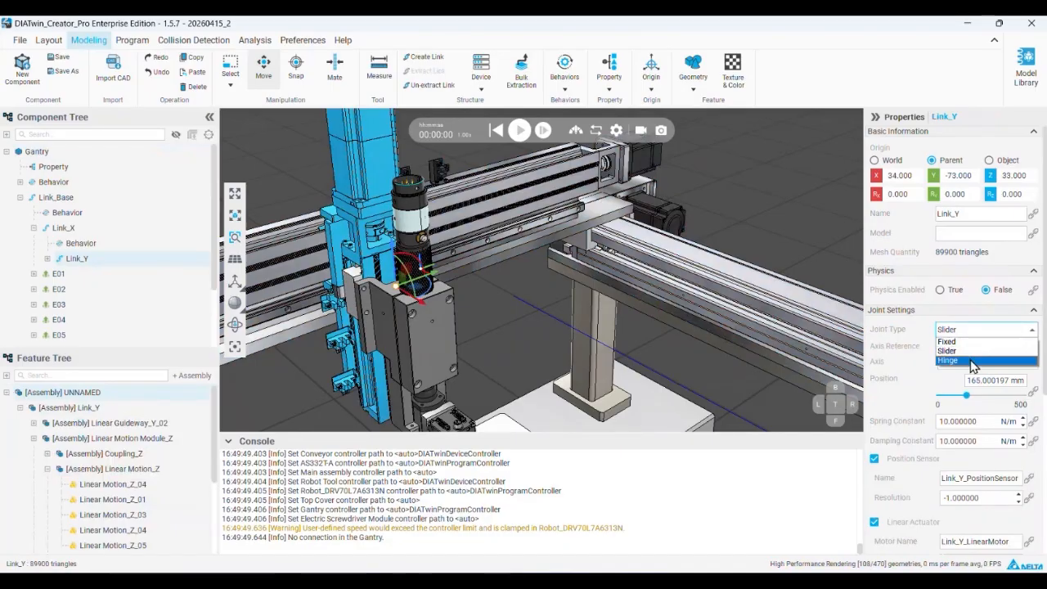
click(961, 355)
mouse_move(939, 396)
mouse_down()
mouse_move(1028, 395)
mouse_move(935, 395)
mouse_up()
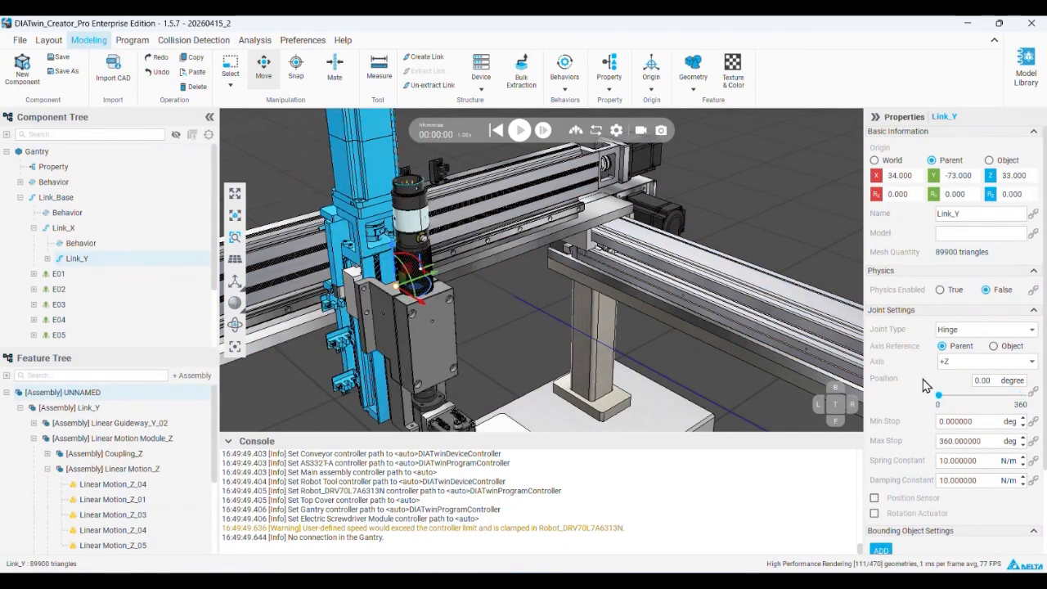
Set the joint type of Link_Y back to Slider and enable its Linear Actuator
click(964, 328)
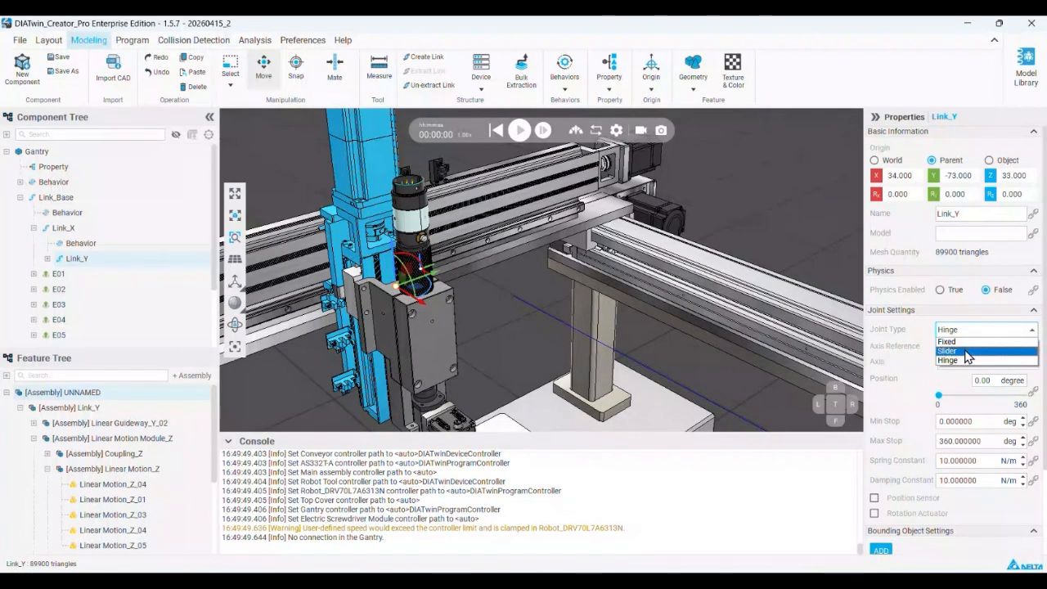
click(941, 358)
scroll(938, 363, down, 2)
scroll(878, 465, down, 1)
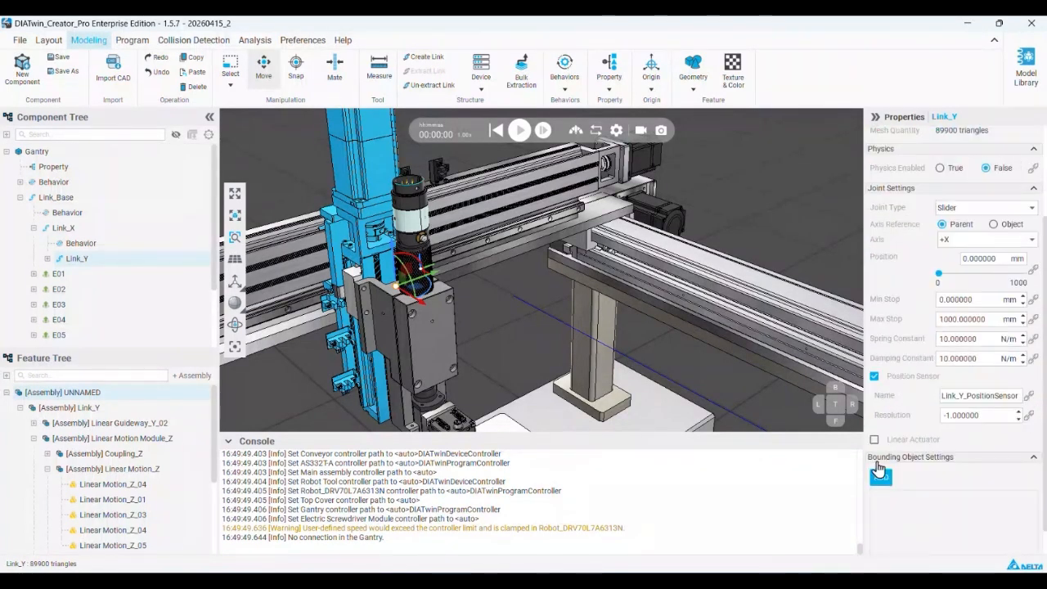
click(874, 441)
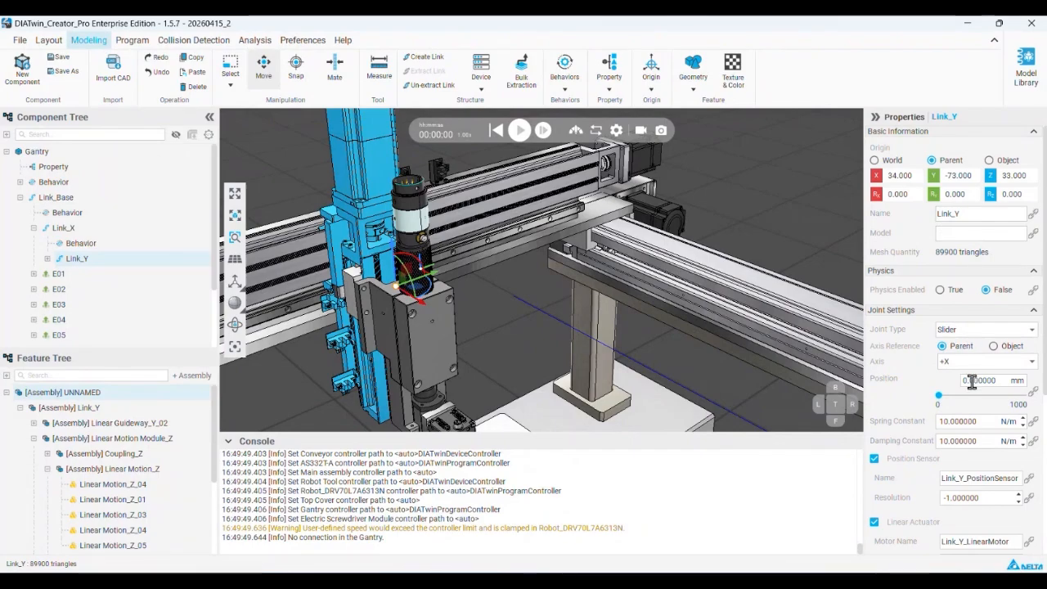
Return to PowerPoint, show the gantry behaviors slide, and highlight "Delta Motion" and "Executor" in its instructions
click(970, 25)
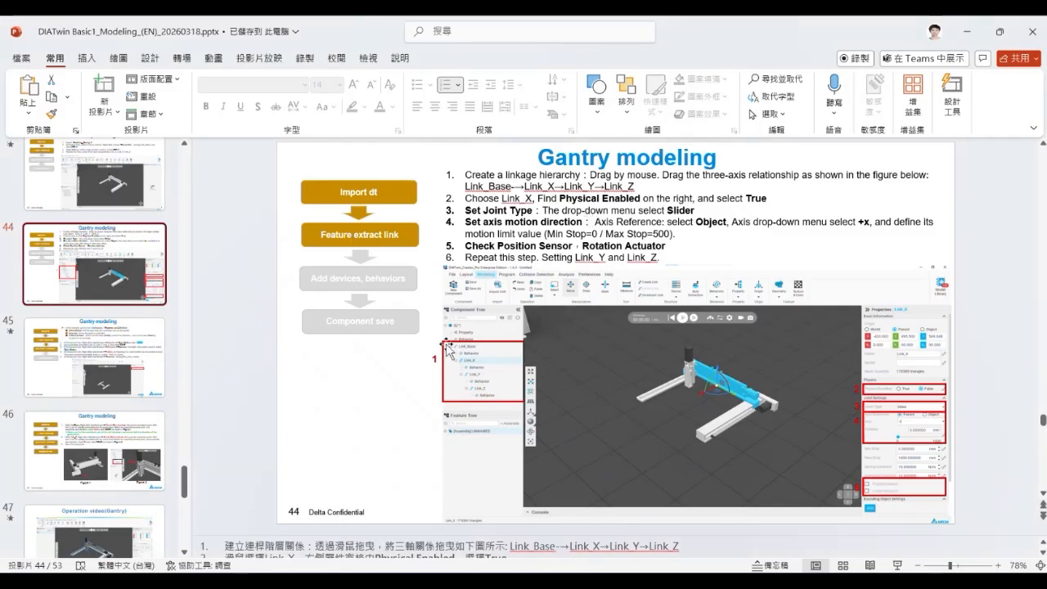
click(134, 370)
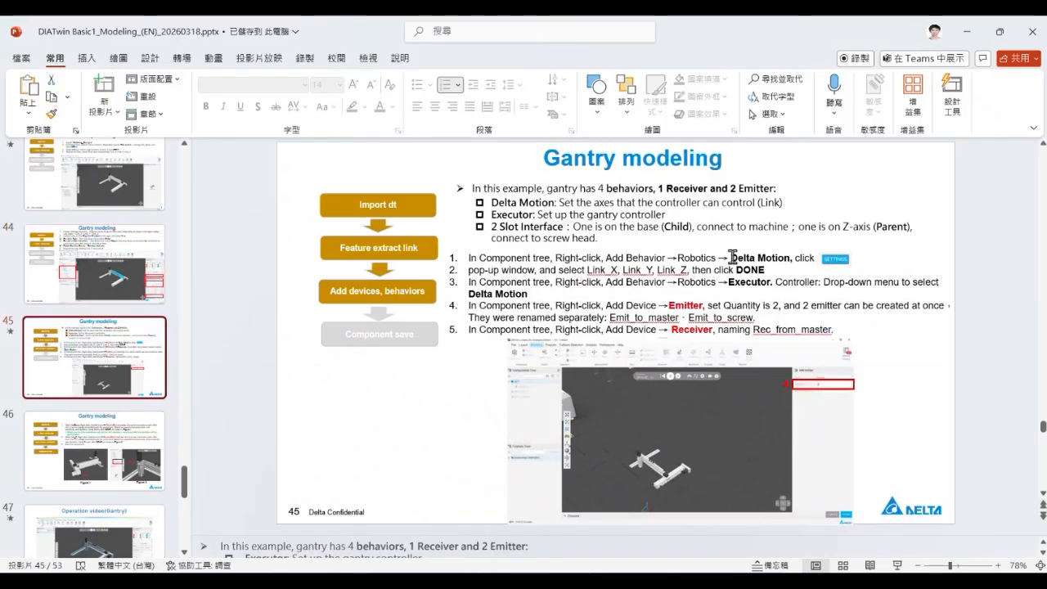
drag(732, 258, 791, 270)
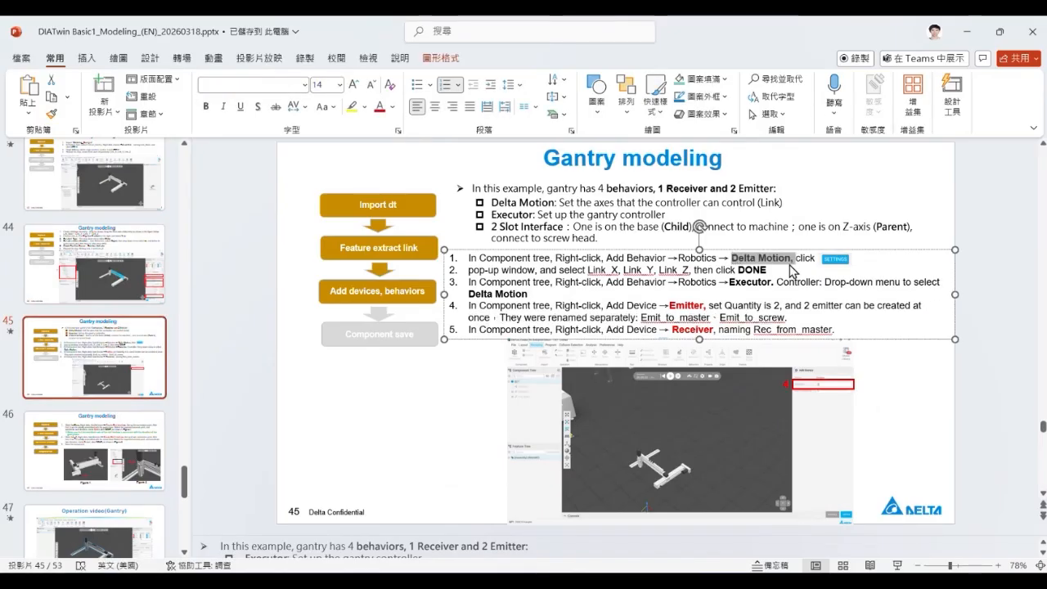
drag(730, 282, 774, 282)
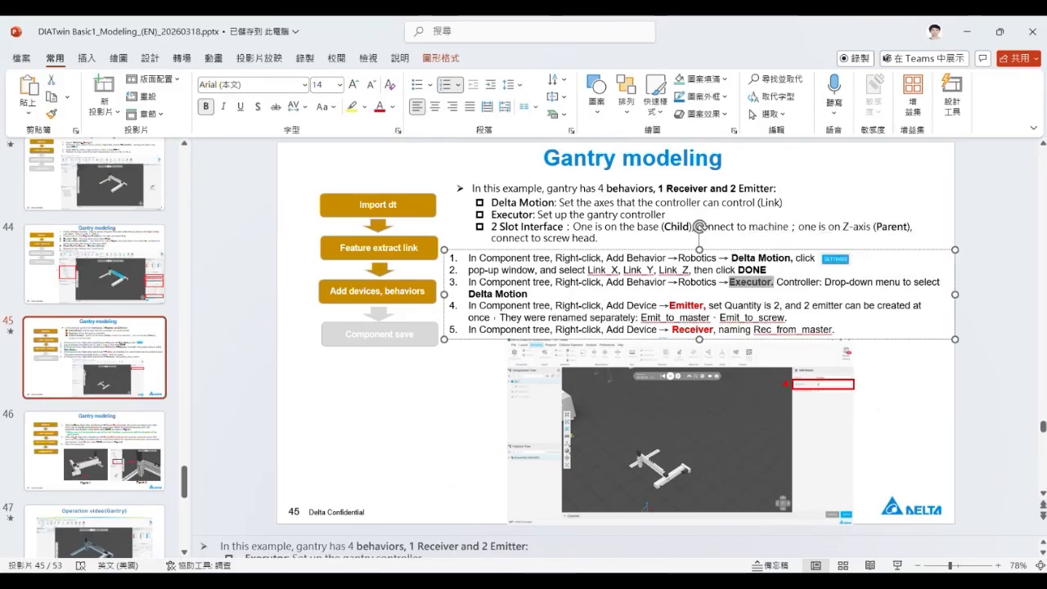
Switch to DIATwin Creator and inspect the properties of the gantry's Delta Motion and Executor behaviors
key(alt+Tab)
click(21, 183)
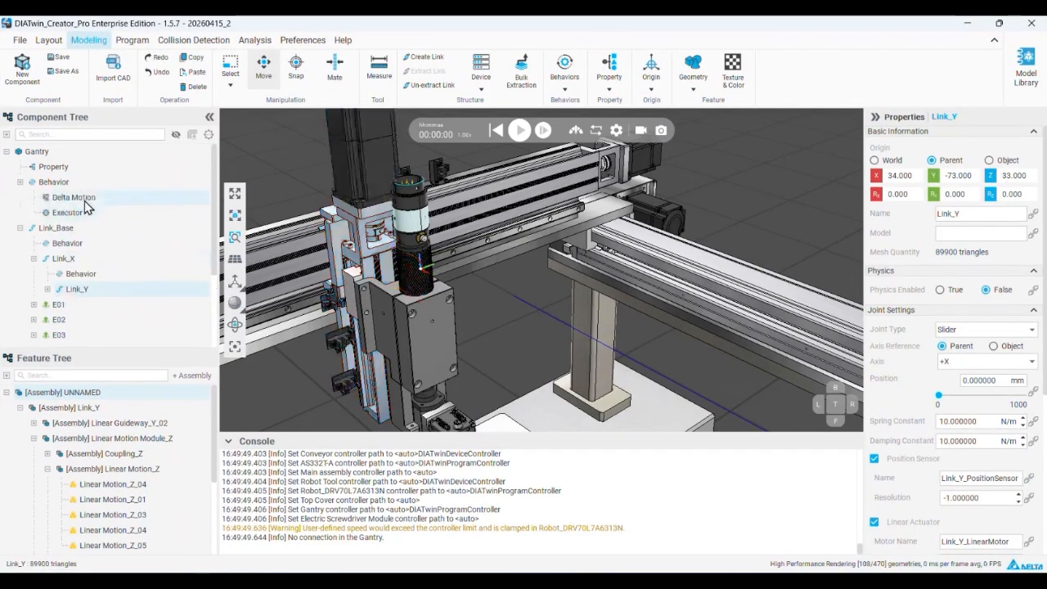
click(85, 201)
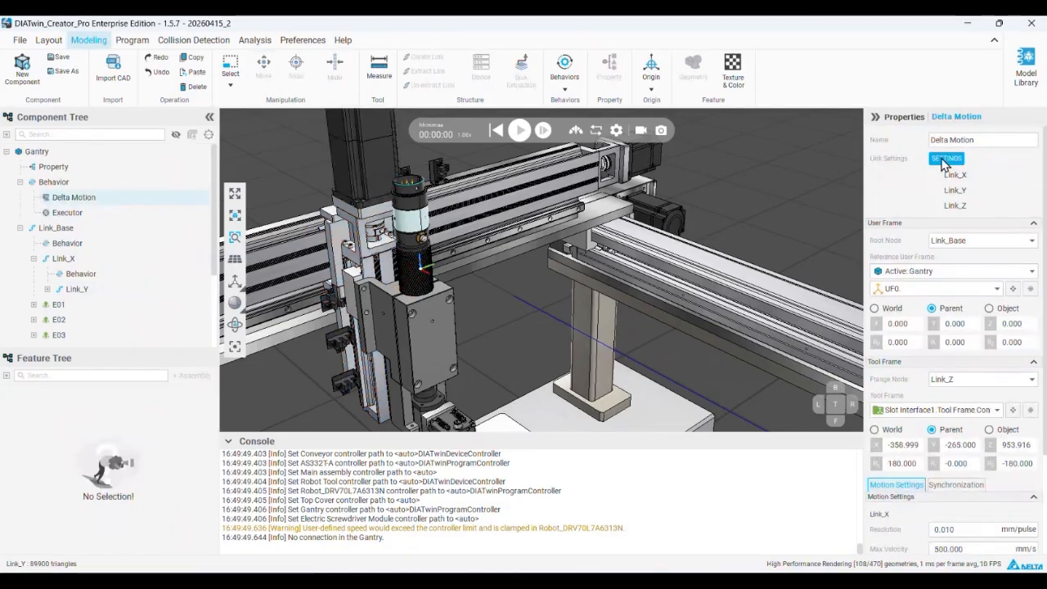
click(91, 214)
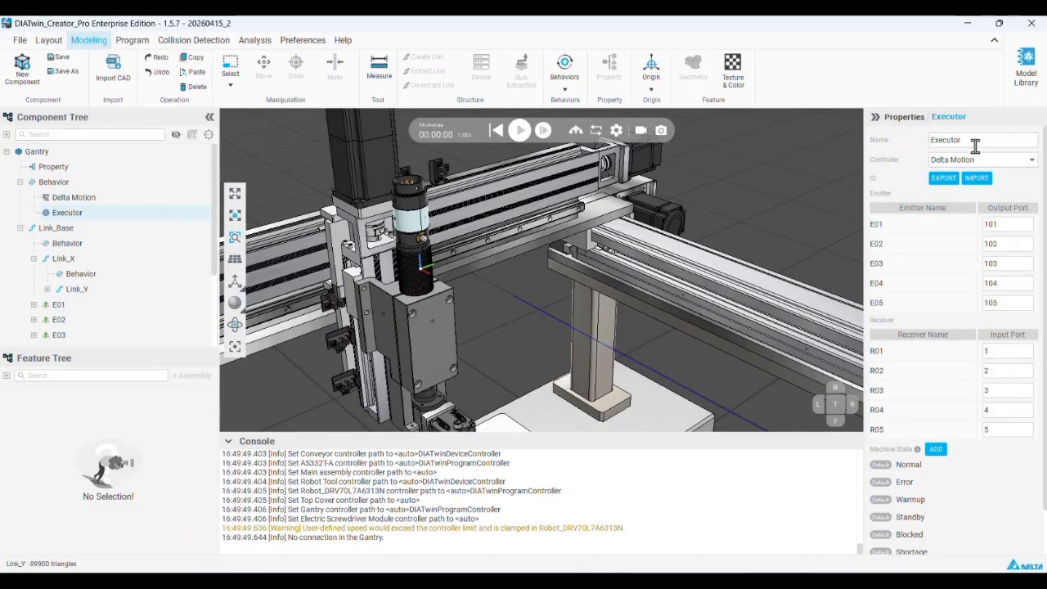
Check which components can be programmed in the Program Editor, and return to modeling the Gantry component
click(131, 40)
click(49, 135)
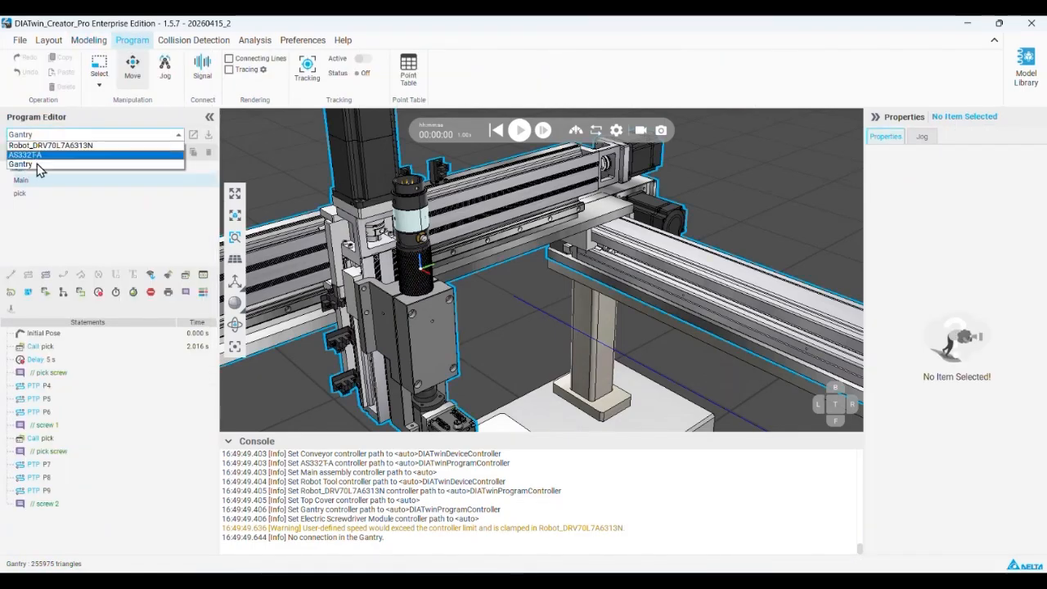
click(49, 42)
click(89, 40)
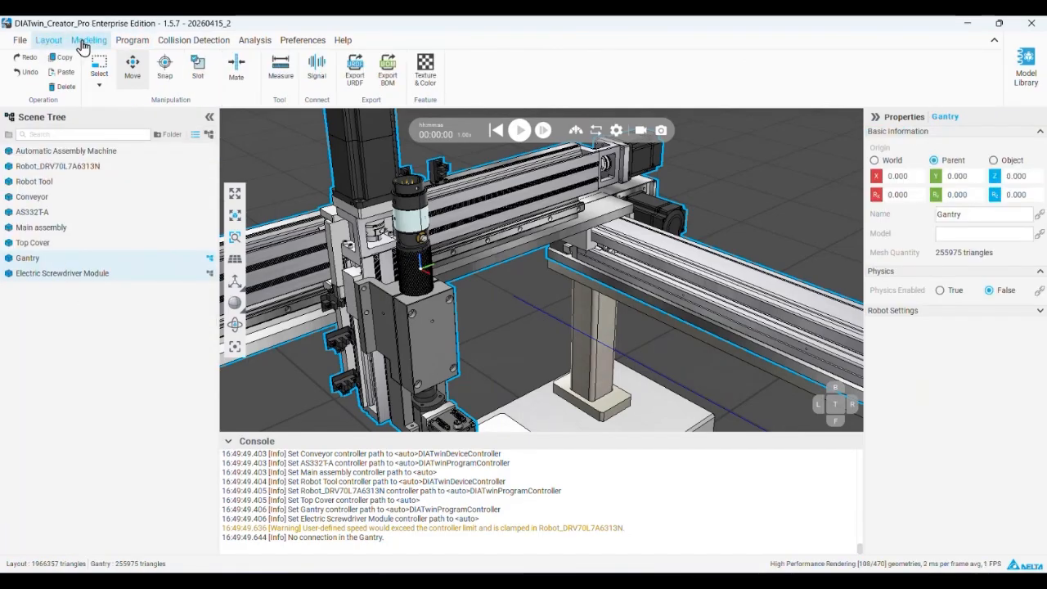
Review the gantry's Executor port assignments alongside the emitters and receivers listed under Link_Base
click(35, 183)
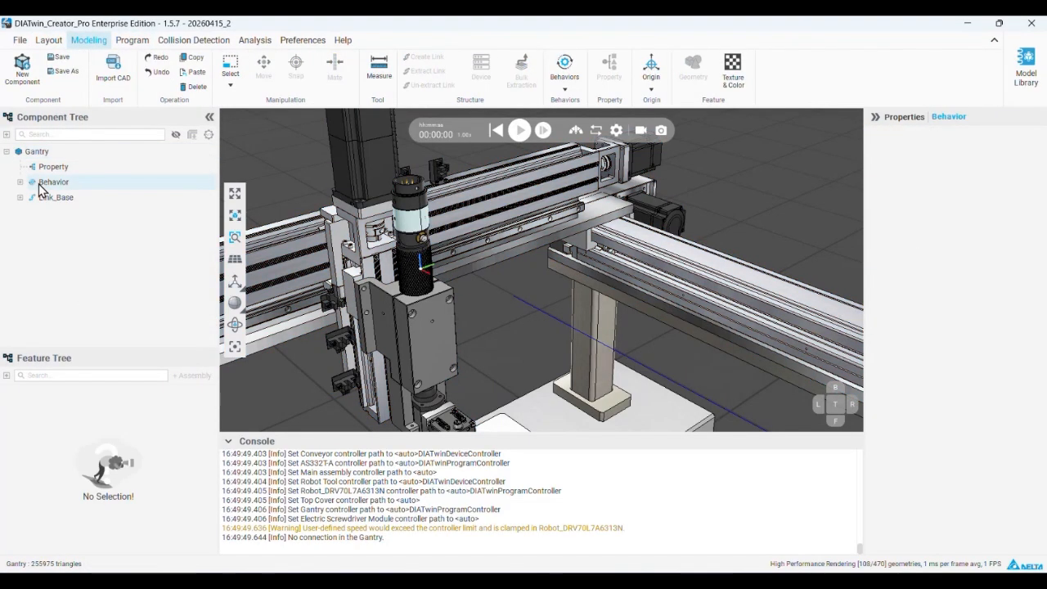
click(21, 182)
click(51, 214)
click(21, 228)
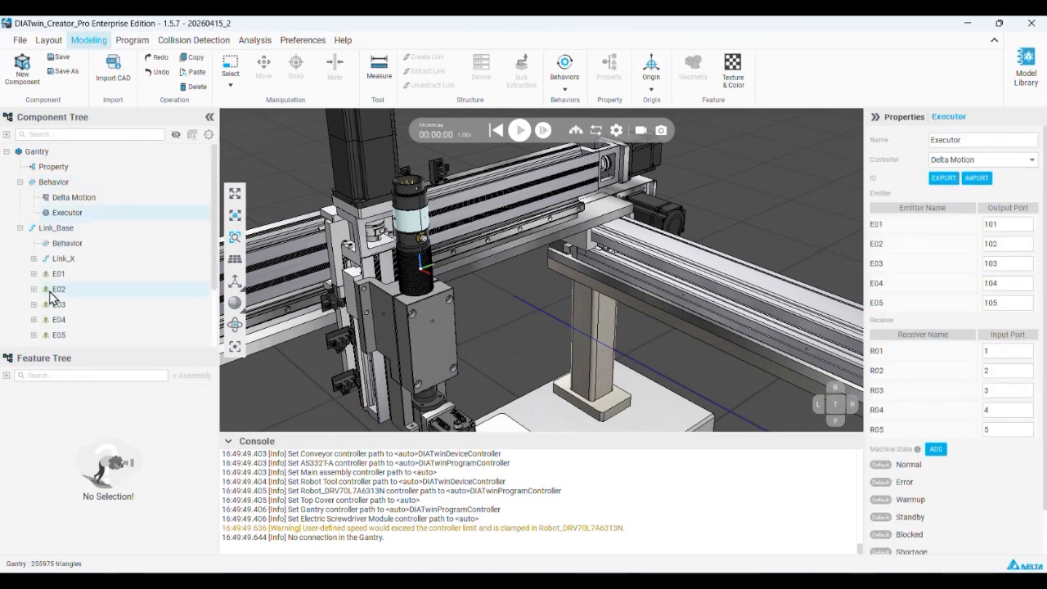
scroll(74, 262, down, 2)
scroll(85, 323, up, 3)
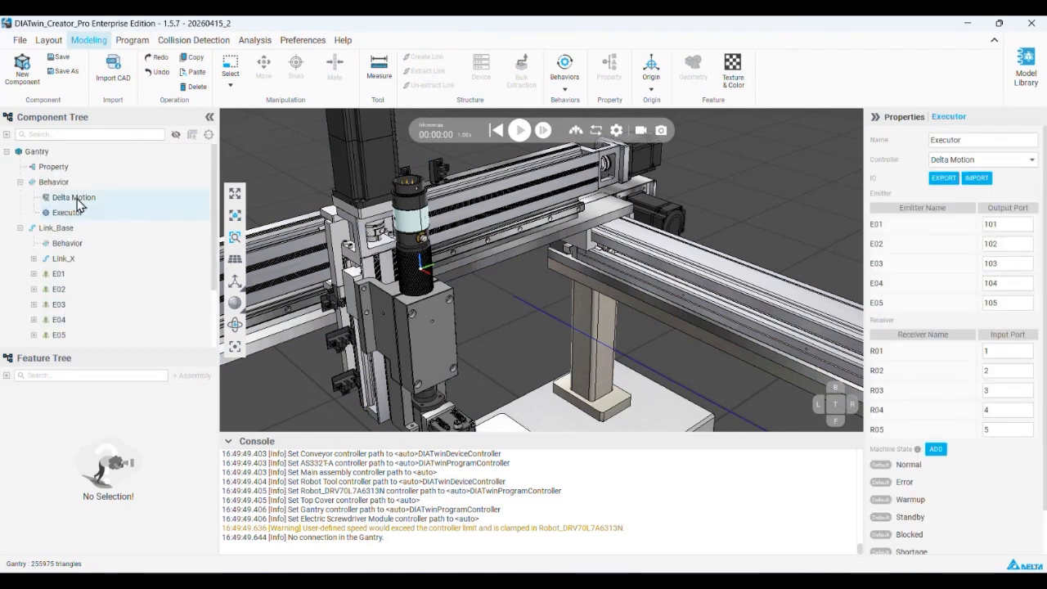
Open the program's I/O signal settings and select the AS332T-A and Gantry components for connection
click(132, 40)
click(172, 82)
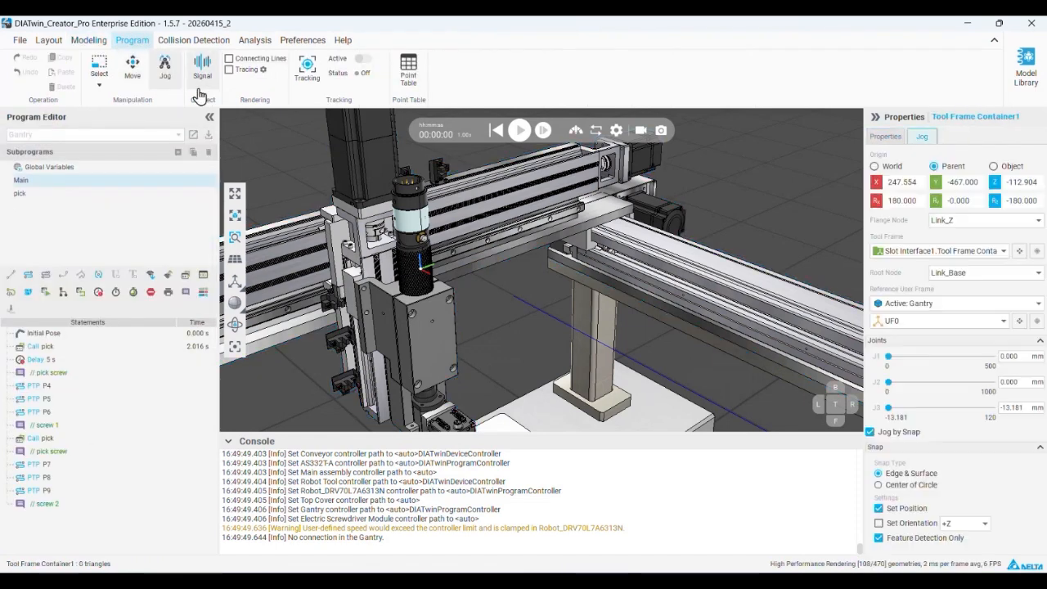
click(168, 82)
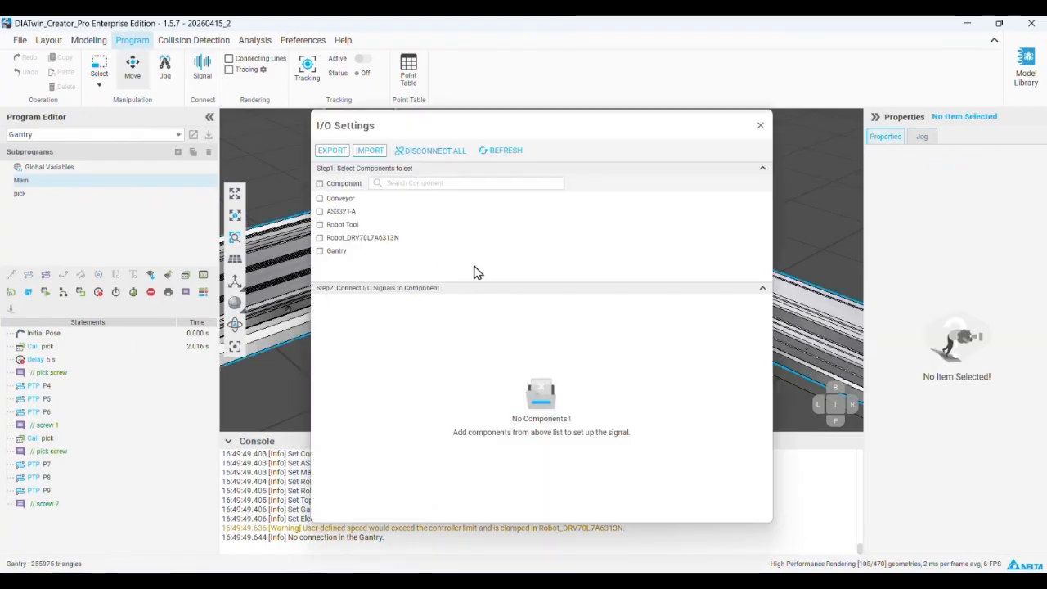
click(319, 211)
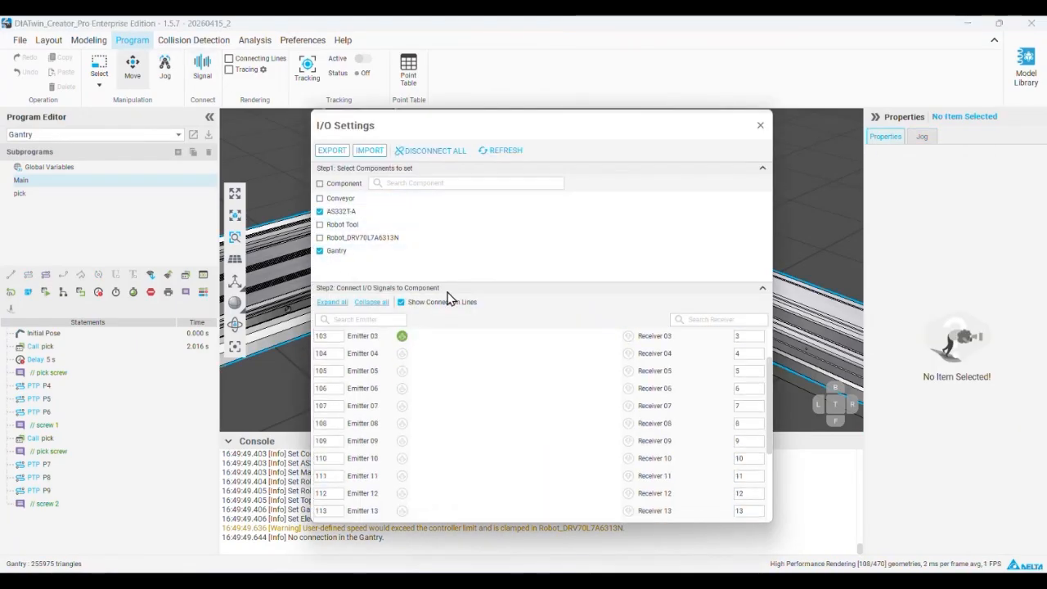
Connect the Gantry's E01 to AS332T-A's Receiver 15, and AS332T-A's Emitter 15 to the Gantry's R01
scroll(458, 290, down, 5)
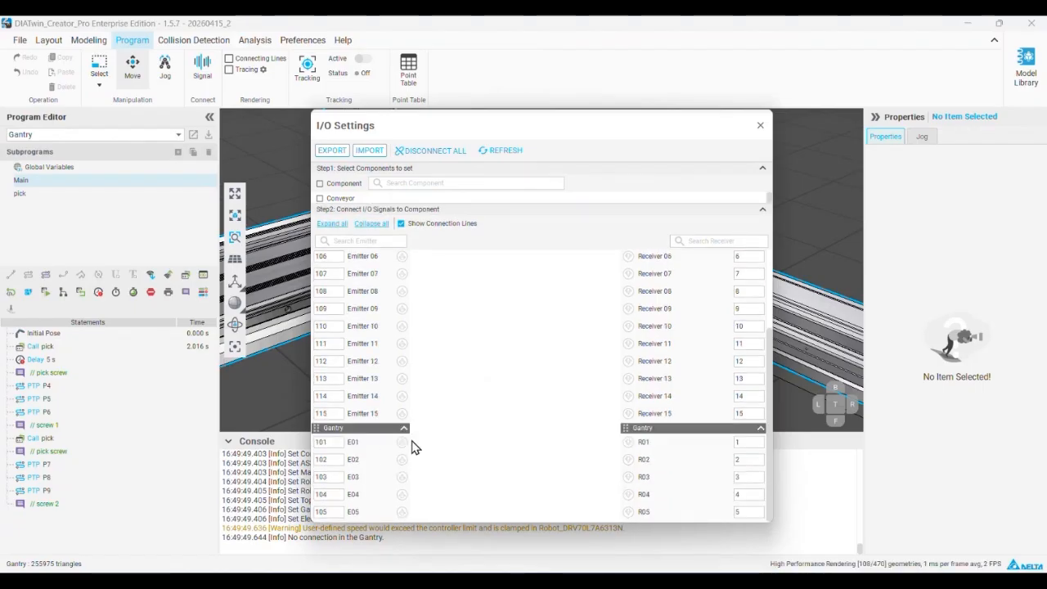
scroll(388, 435, up, 3)
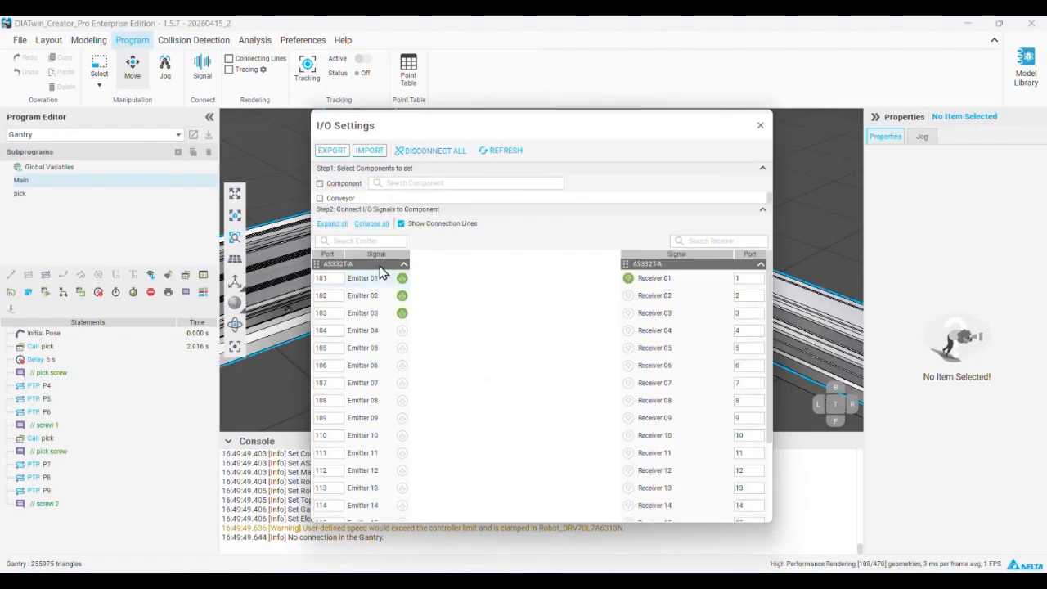
scroll(431, 313, down, 5)
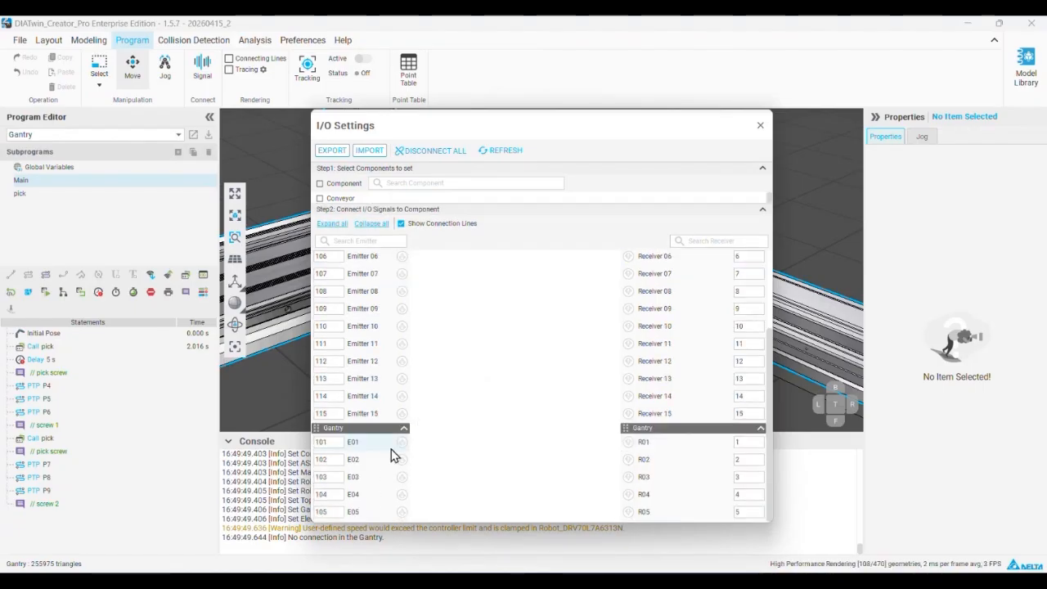
drag(402, 442, 627, 414)
drag(402, 413, 628, 442)
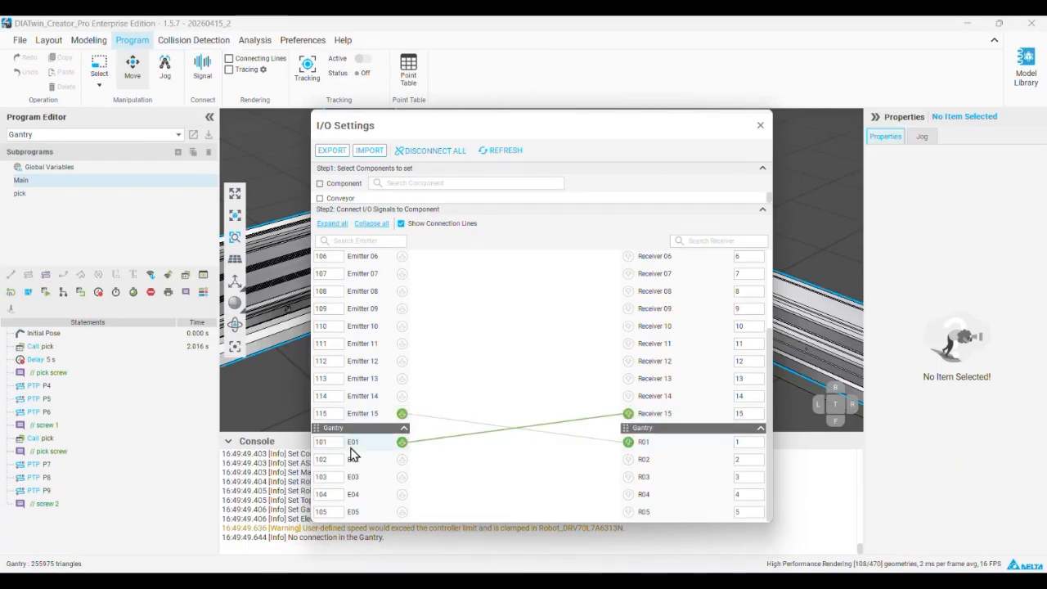
scroll(342, 432, up, 5)
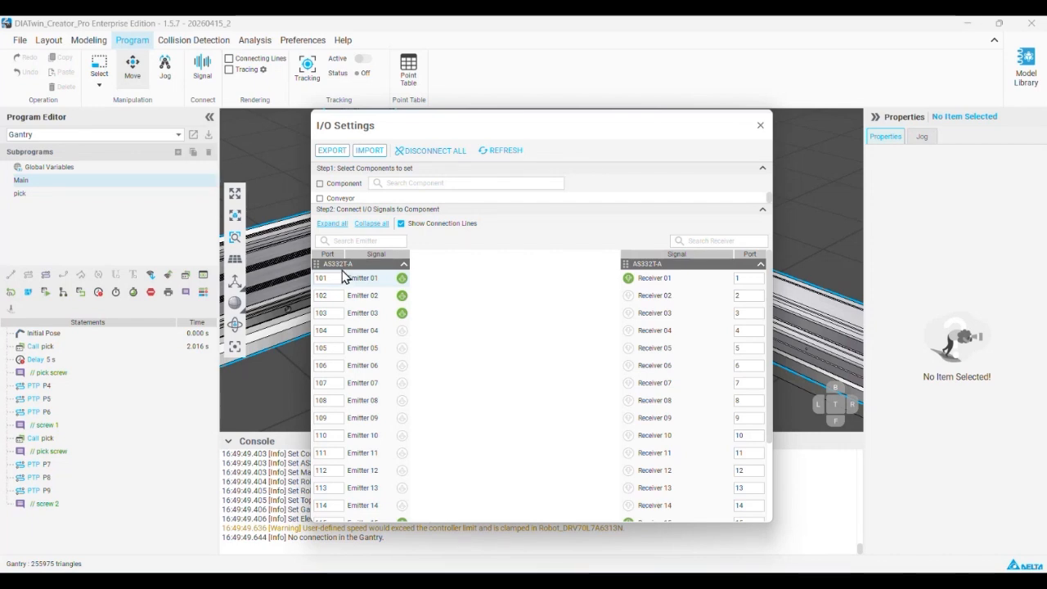
scroll(597, 450, down, 3)
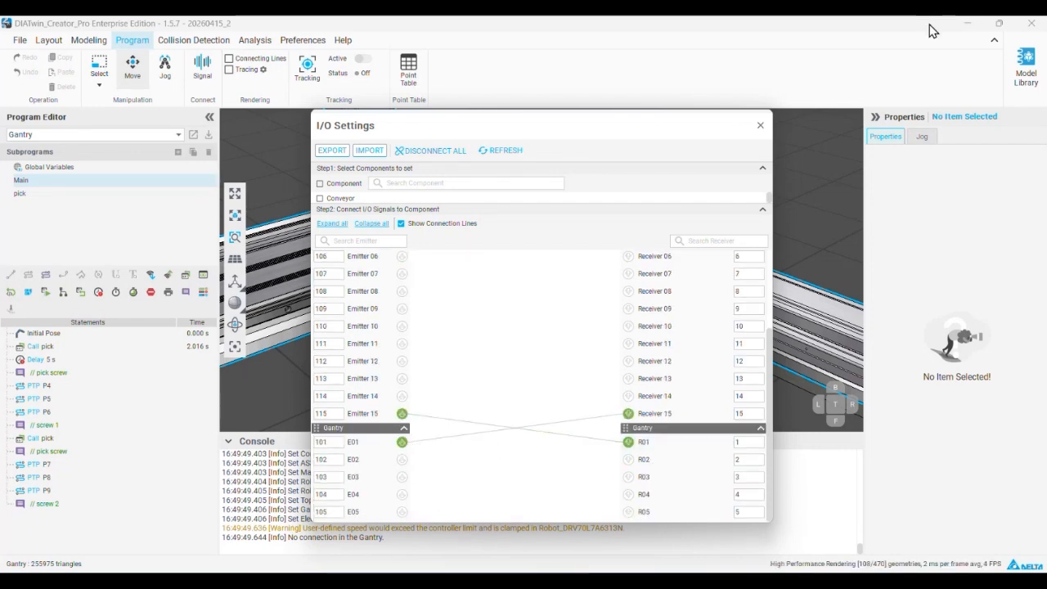
Return to PowerPoint and browse through the gantry slot interface slide to the "Operation video(Gantry)" slide
click(967, 23)
scroll(121, 282, down, 3)
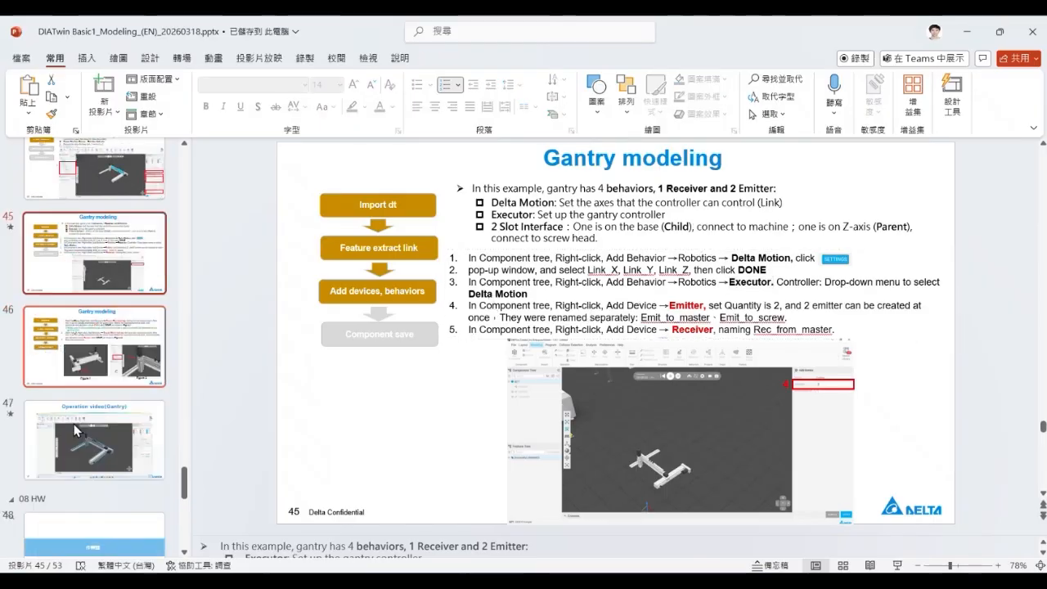
click(121, 279)
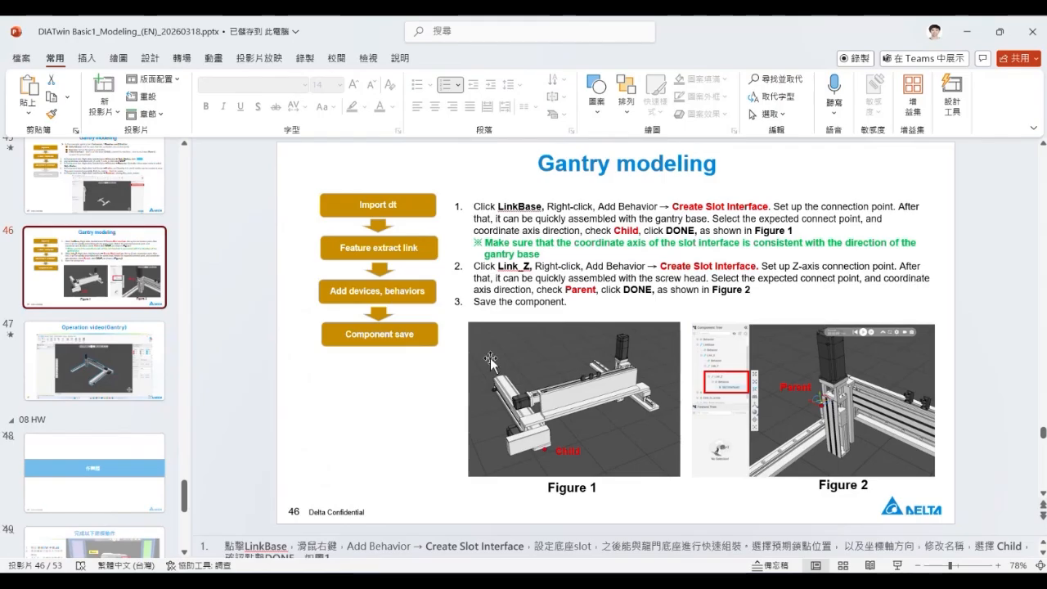
click(75, 374)
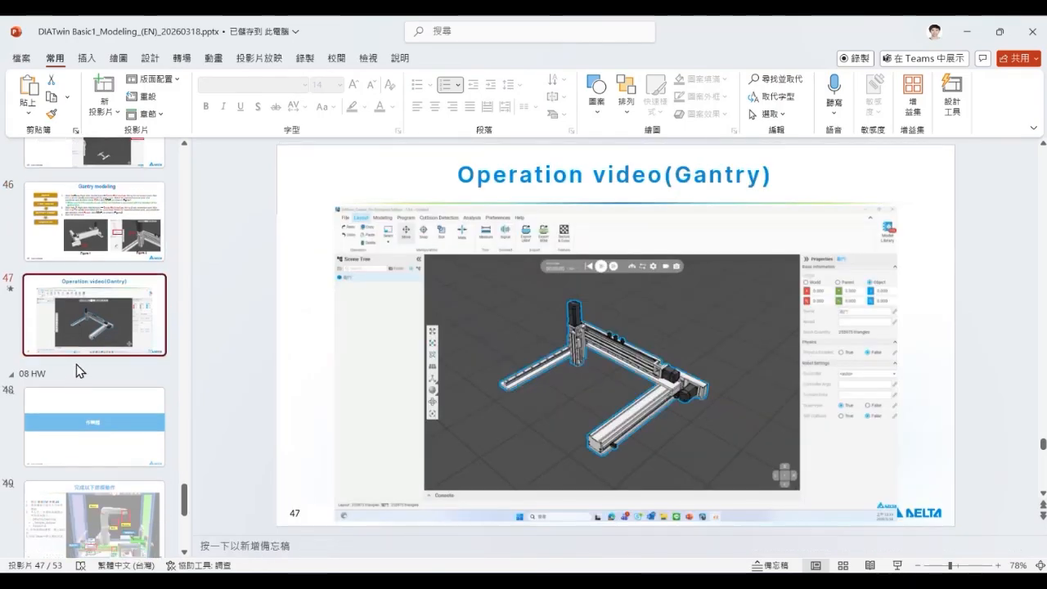
scroll(76, 366, down, 5)
scroll(81, 373, up, 15)
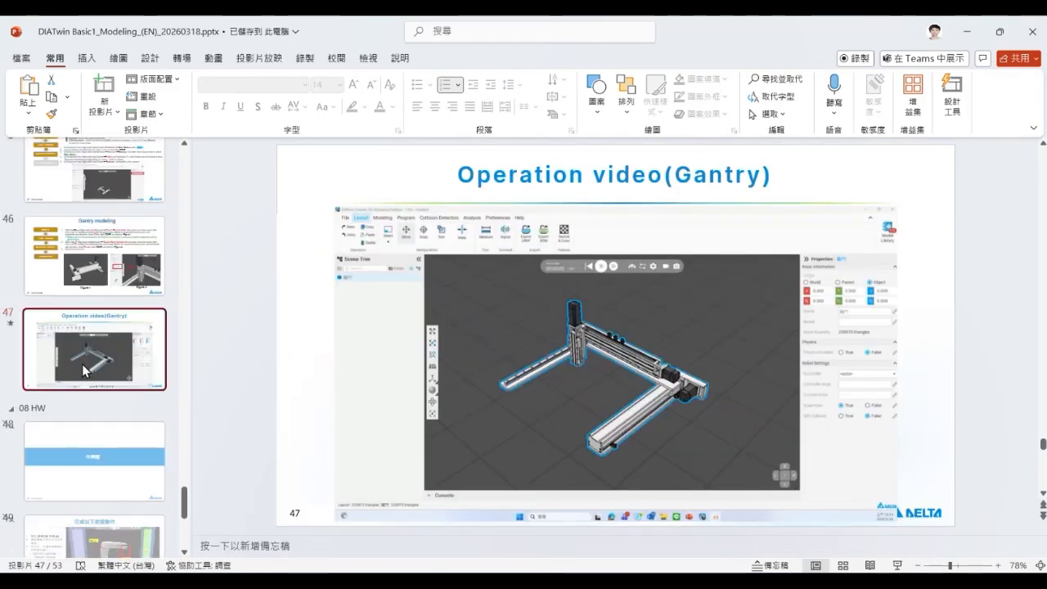